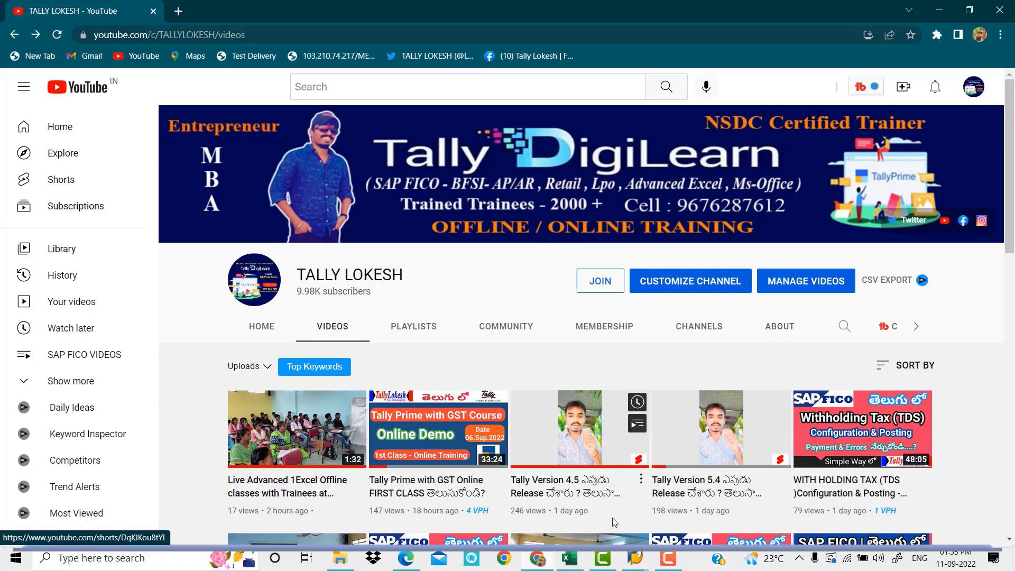
- Switch to the Excel workbook and review the Part-1 asset accounting configuration activities with their T codes, including the three chart of depreciation activities
left_click(568, 558)
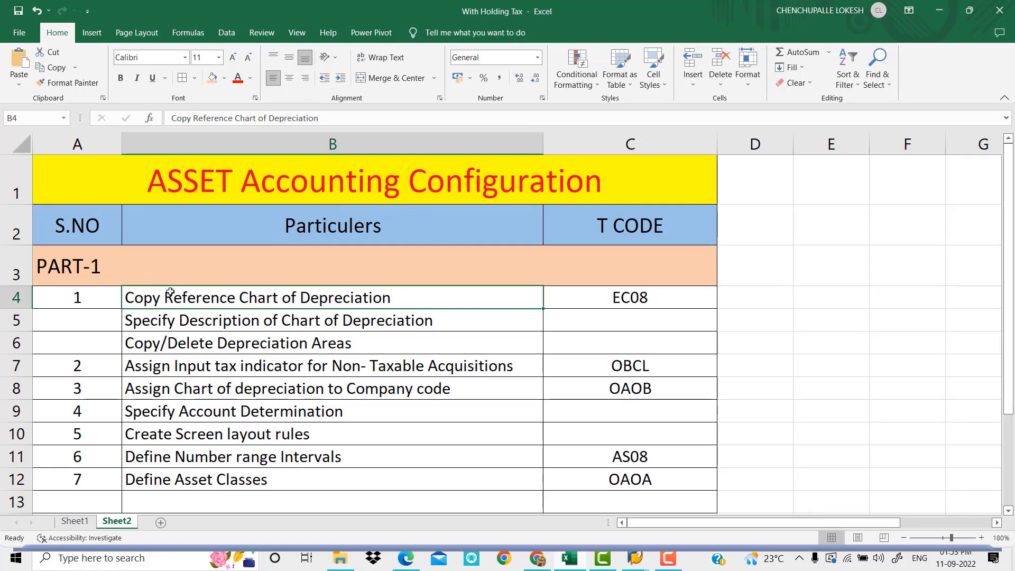
left_click_drag(392, 297, 396, 479)
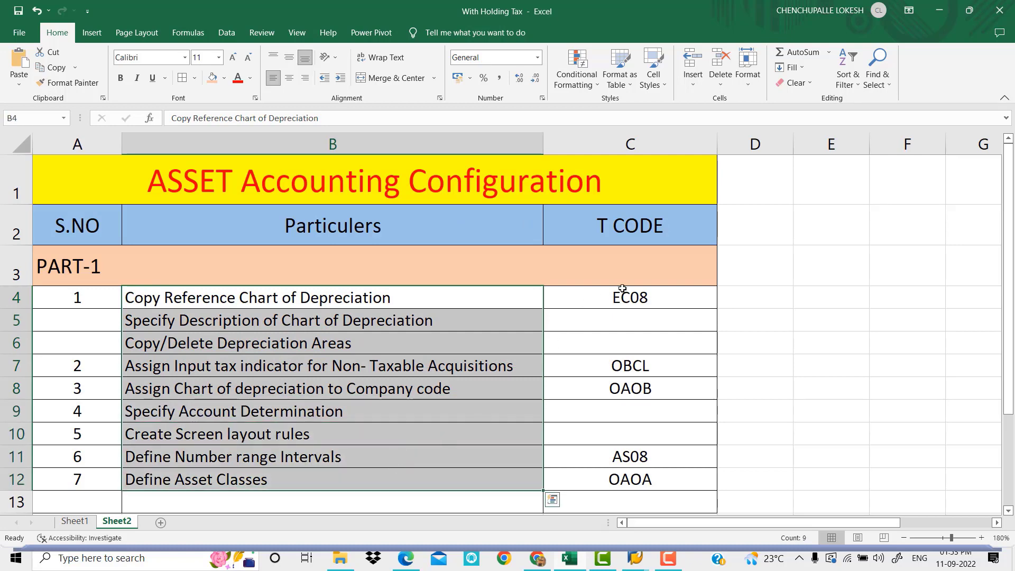
left_click_drag(655, 294, 662, 482)
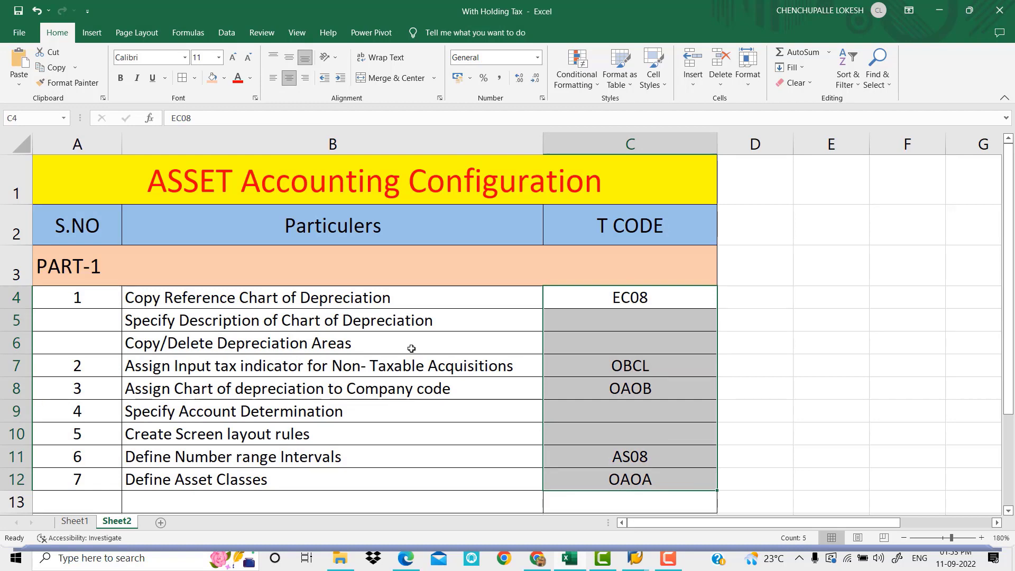
left_click(429, 310)
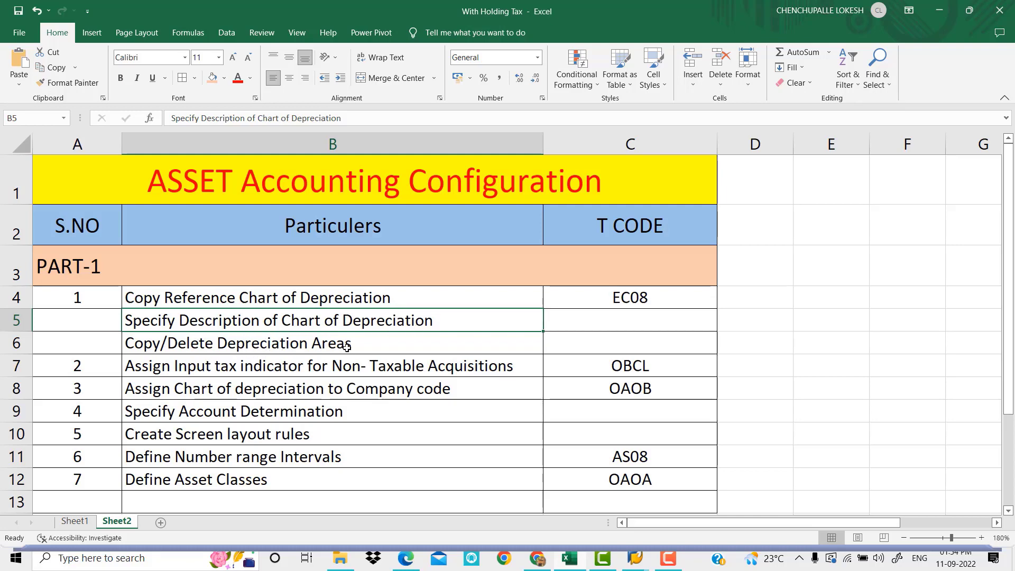
left_click_drag(460, 296, 464, 339)
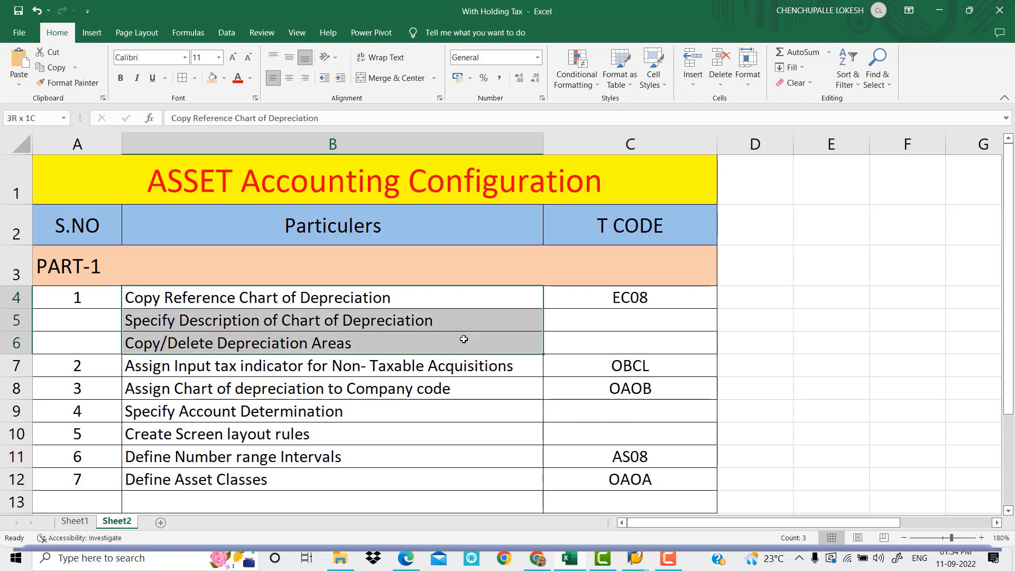
left_click(464, 340)
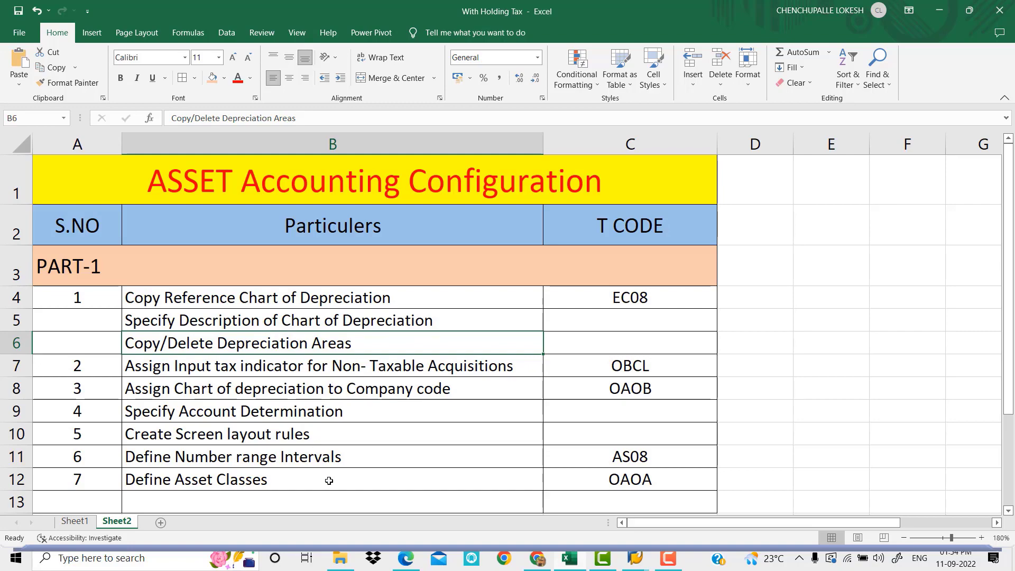
- Switch to the SAP Easy Access session, run transaction SPRO and display the SAP Reference IMG
left_click(636, 558)
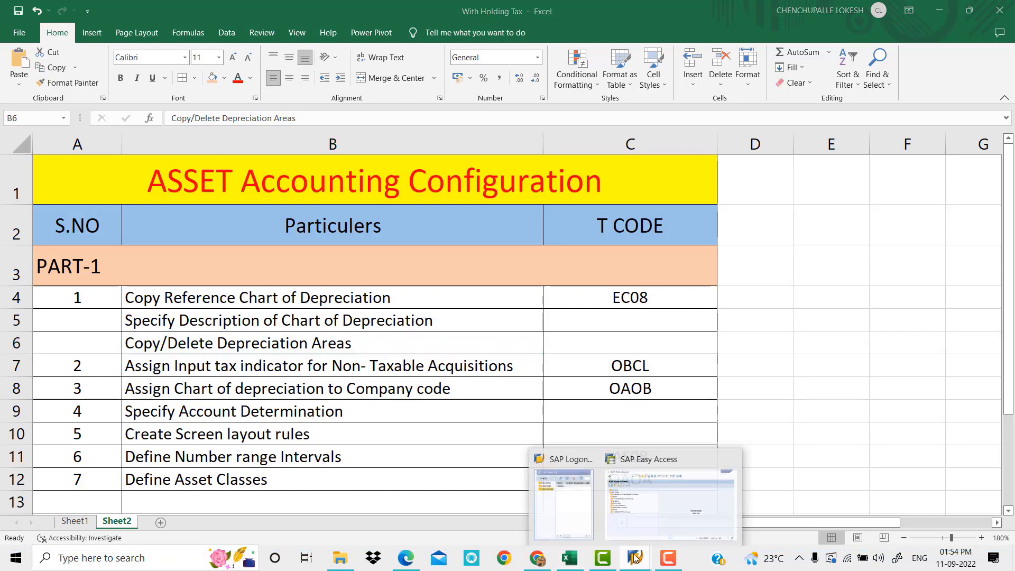
left_click(654, 516)
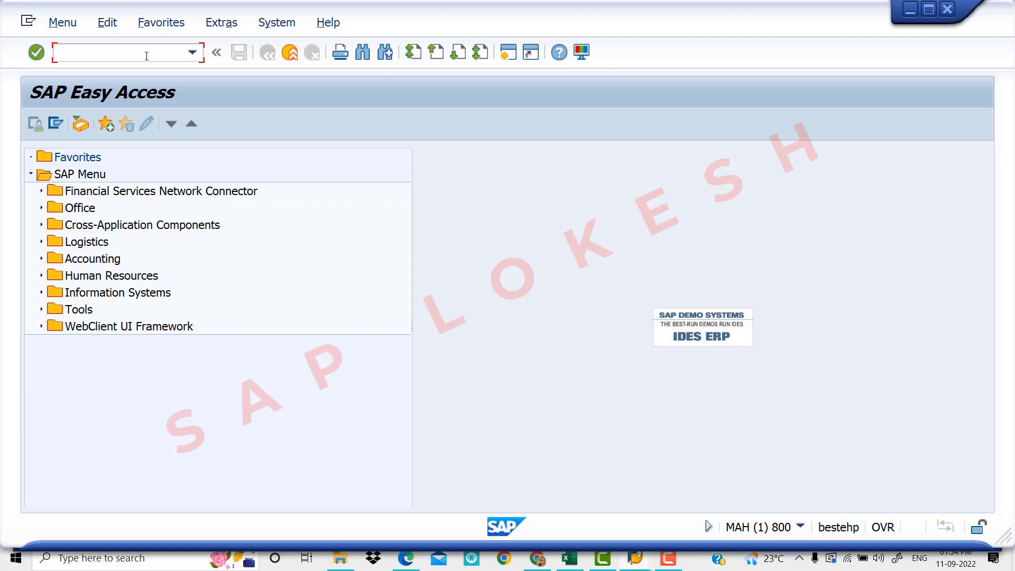
type("SPRO")
key("Return")
left_click(116, 125)
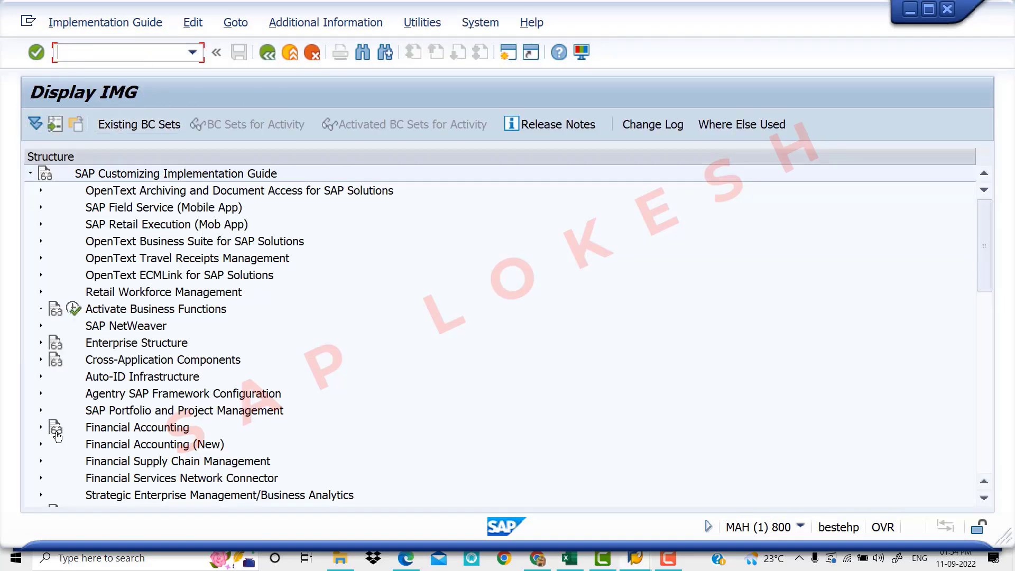
- Open the Copy Reference Chart of Depreciation activity under Financial Accounting (New), Asset Accounting, Organizational Structures
left_click(41, 444)
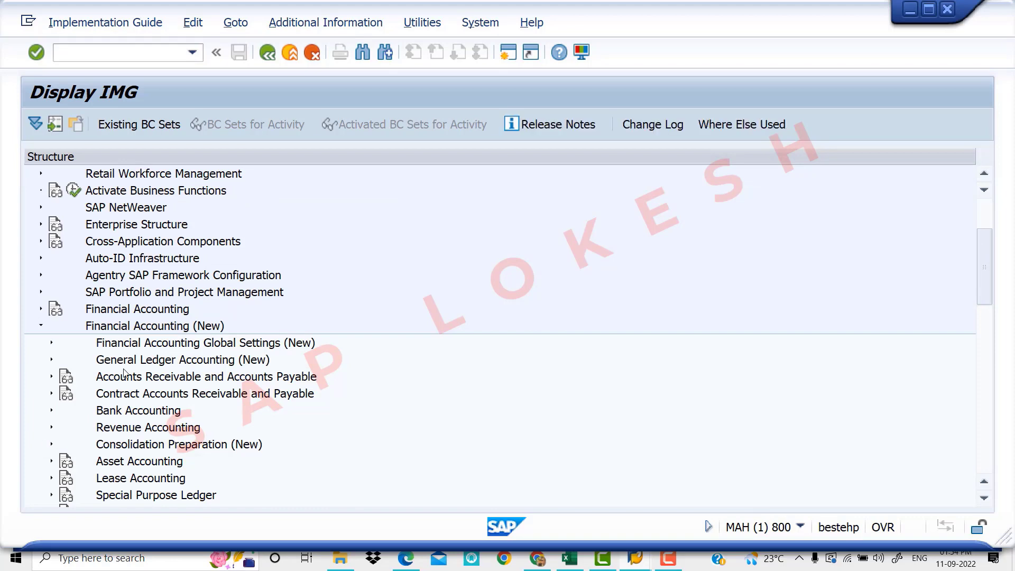
scroll(124, 372, "down", 2)
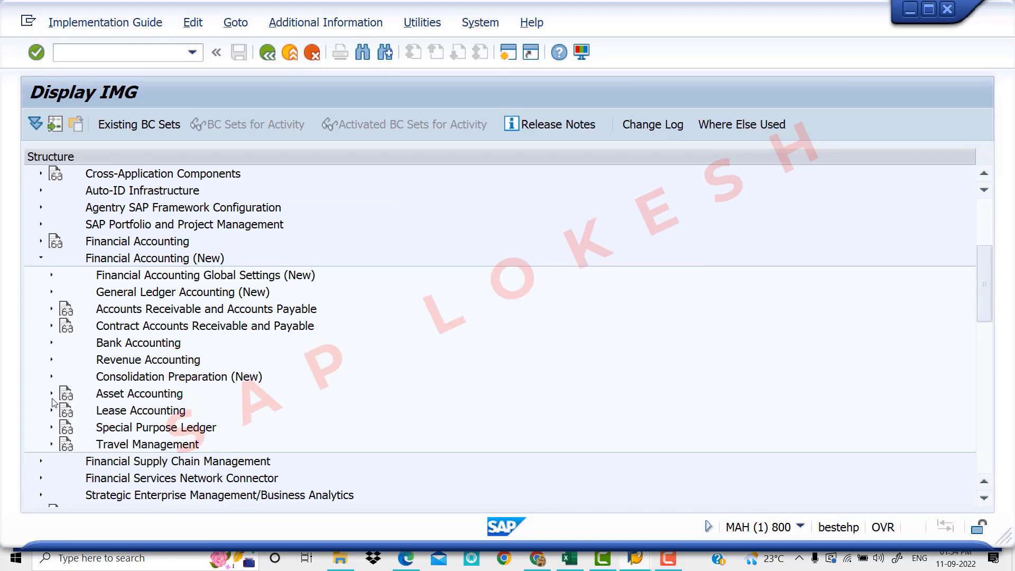
left_click(52, 394)
scroll(151, 362, "down", 1)
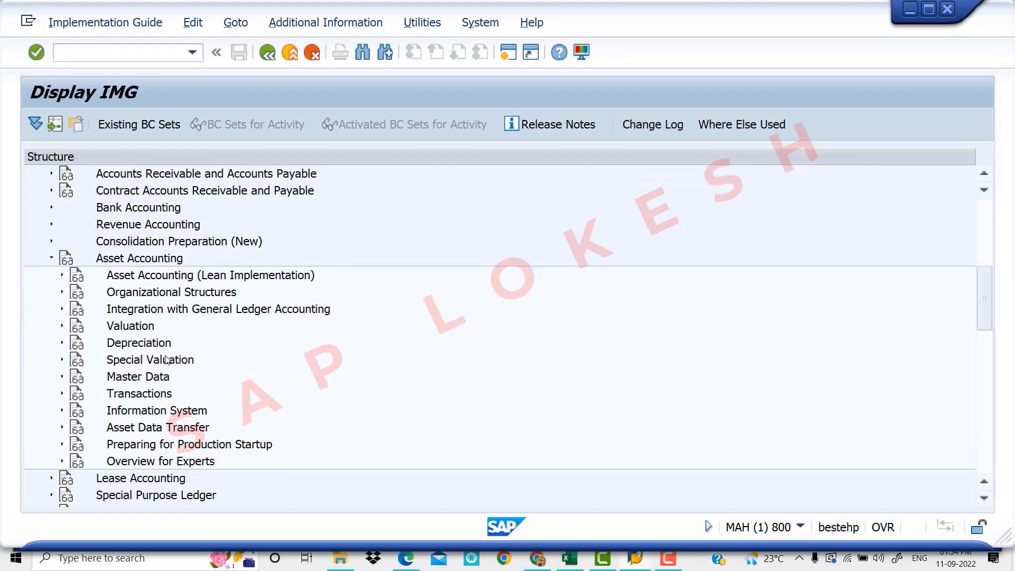
left_click(62, 292)
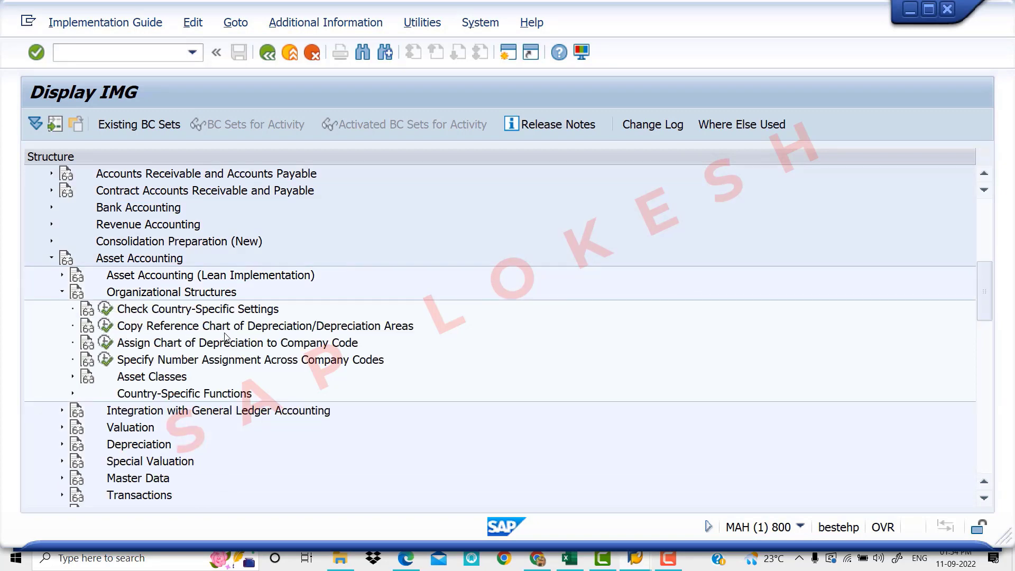
left_click(107, 325)
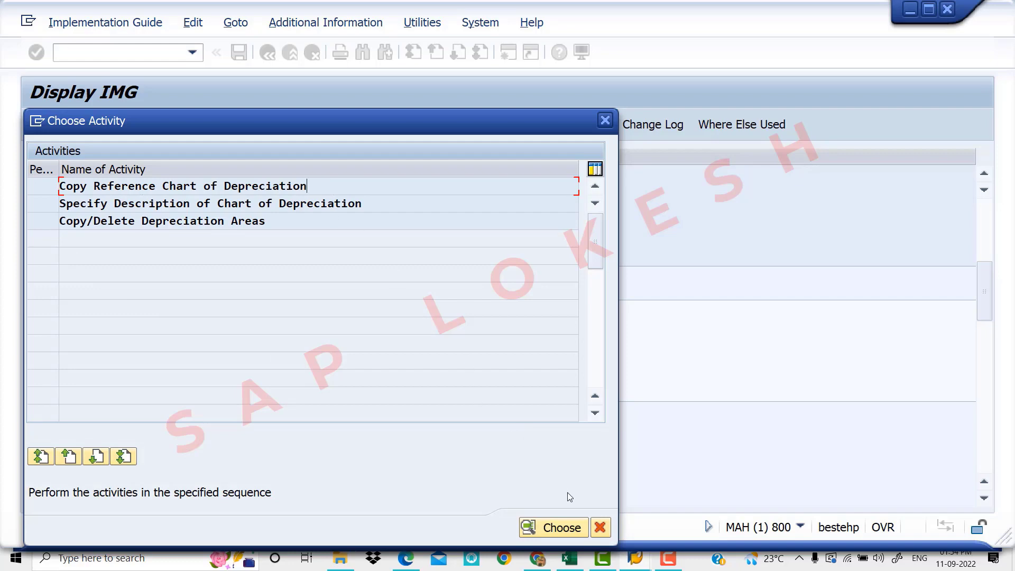
left_click(569, 530)
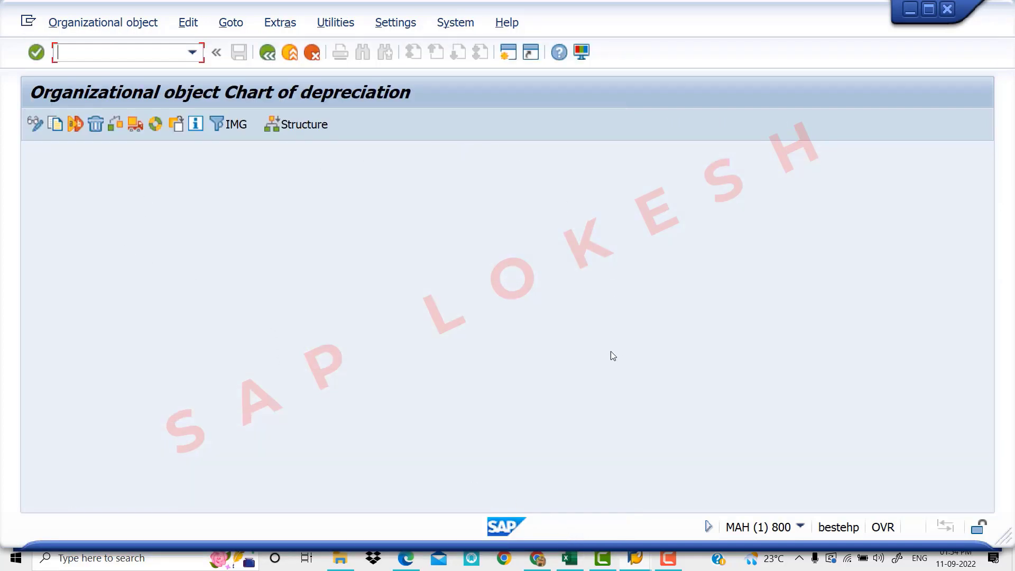
- Start copying a chart of depreciation and choose 1IN, the sample chart for India, as the source
left_click(55, 126)
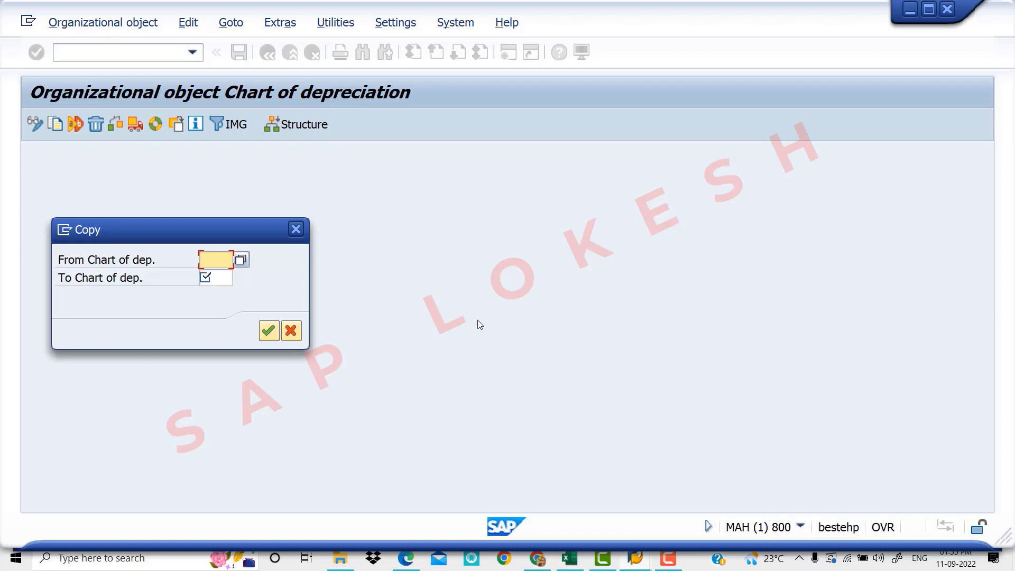
left_click(241, 261)
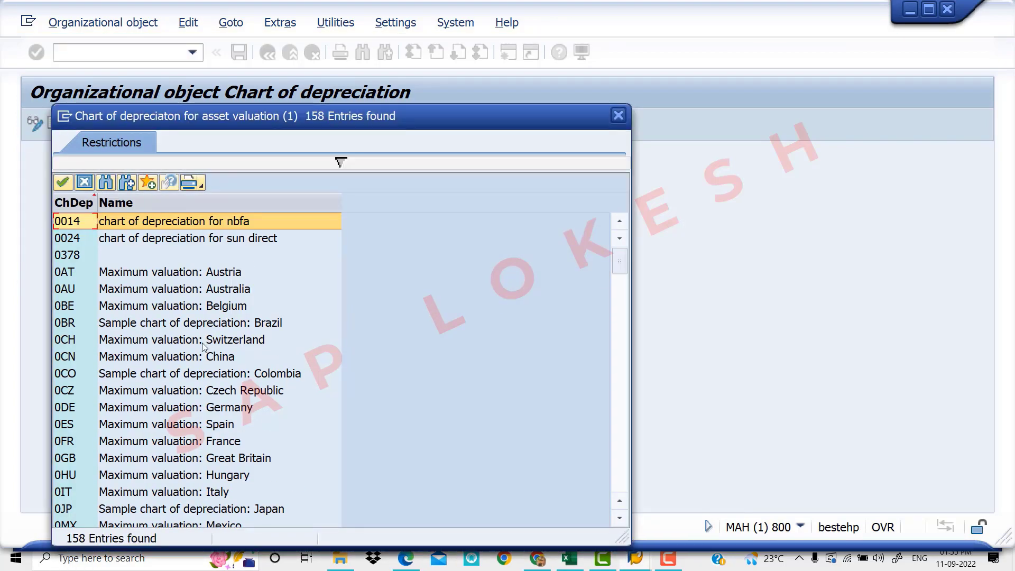
scroll(200, 347, "down", 2)
scroll(200, 346, "down", 2)
scroll(200, 347, "down", 2)
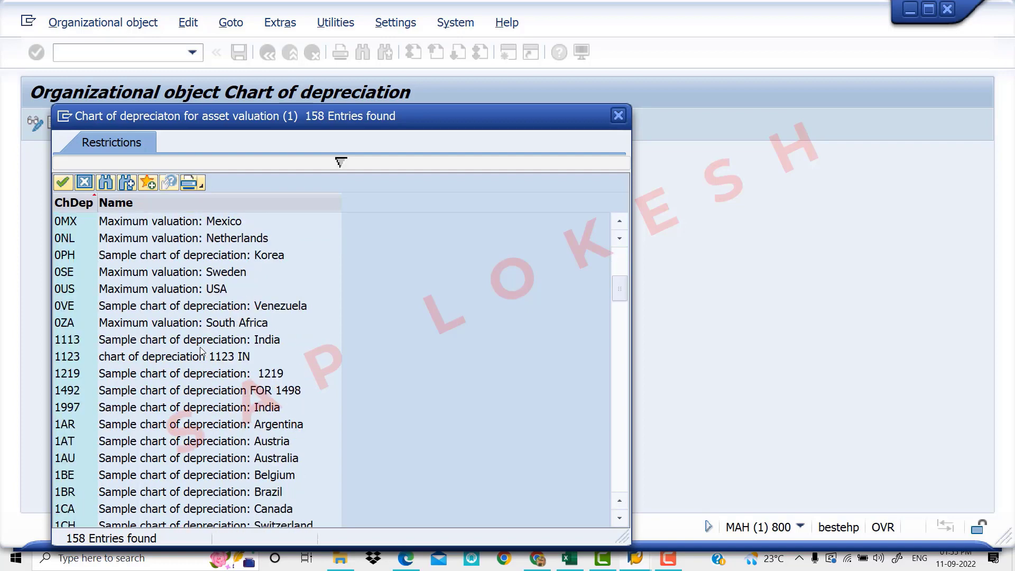
scroll(161, 359, "down", 2)
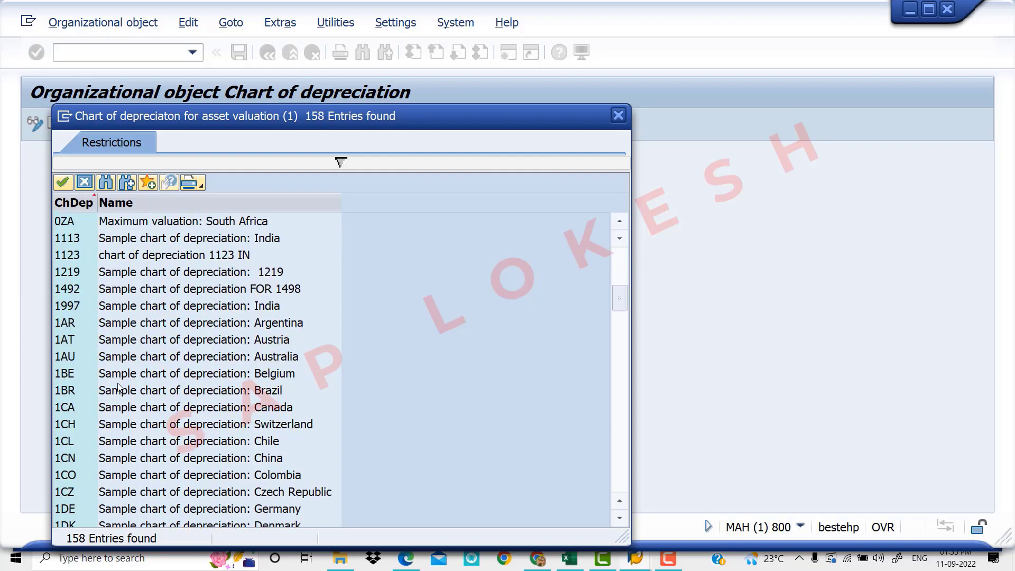
scroll(120, 388, "down", 1)
scroll(118, 388, "down", 5)
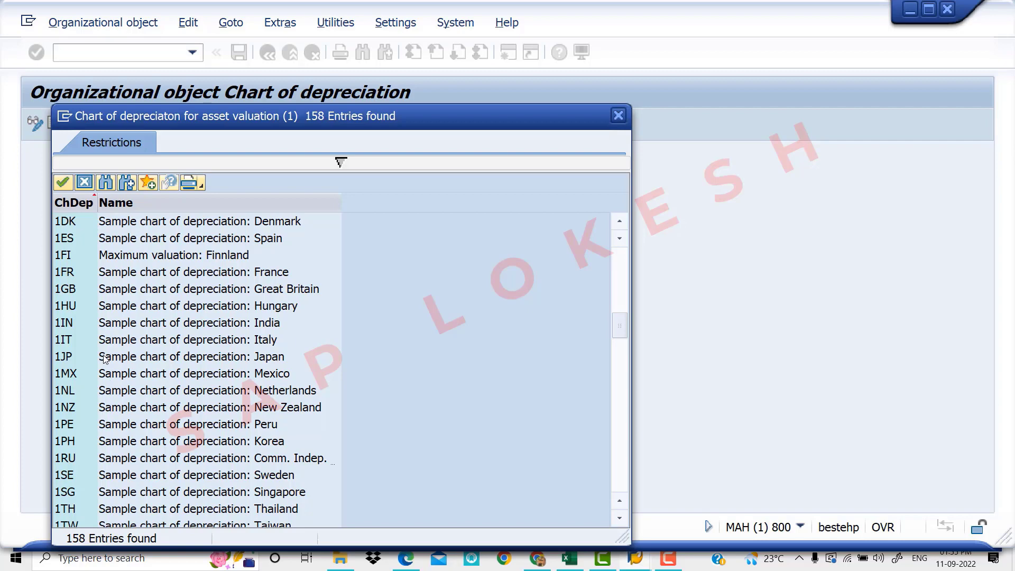
scroll(117, 343, "down", 1)
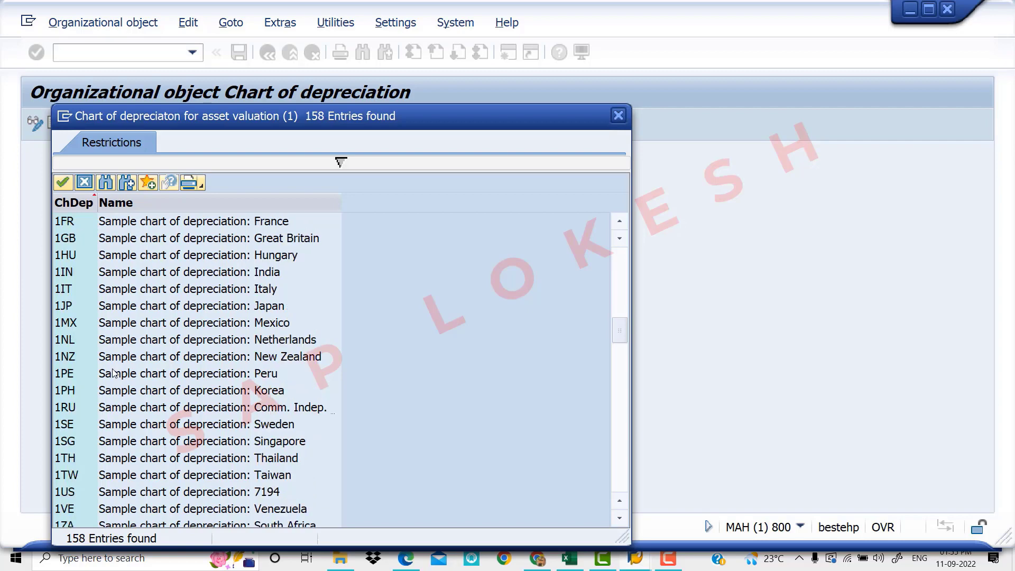
scroll(113, 379, "down", 1)
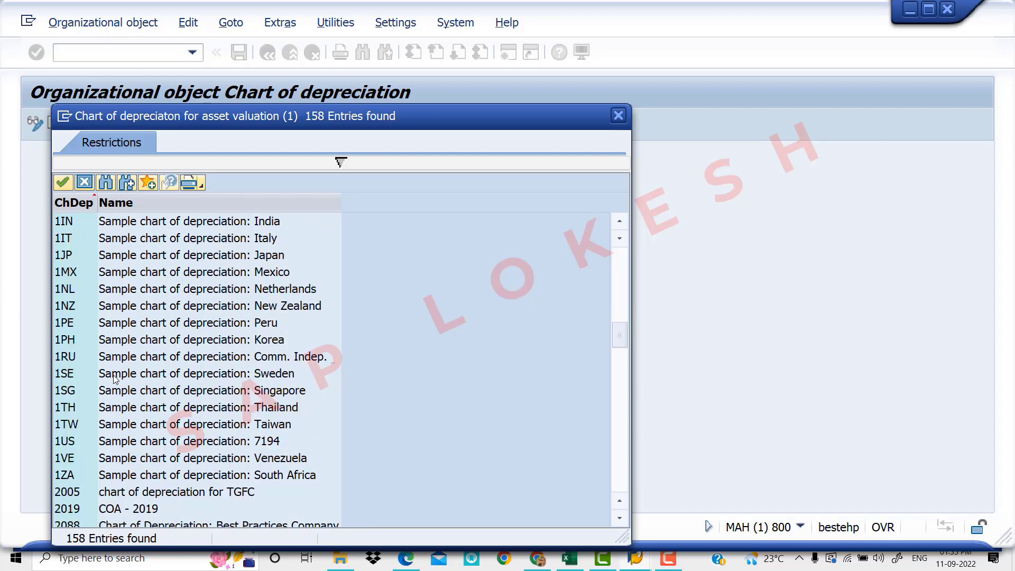
scroll(155, 244, "up", 1)
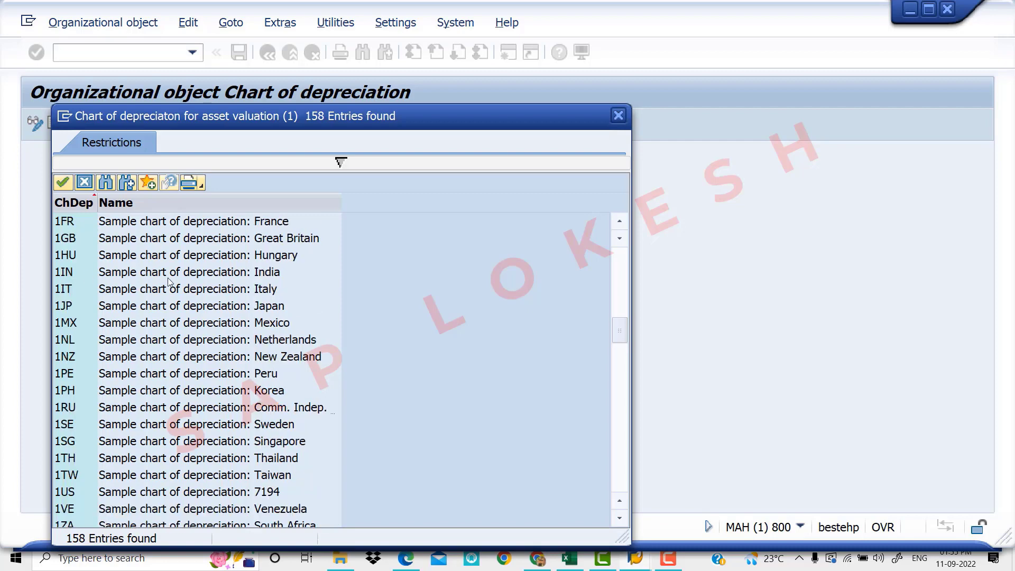
double_click(223, 272)
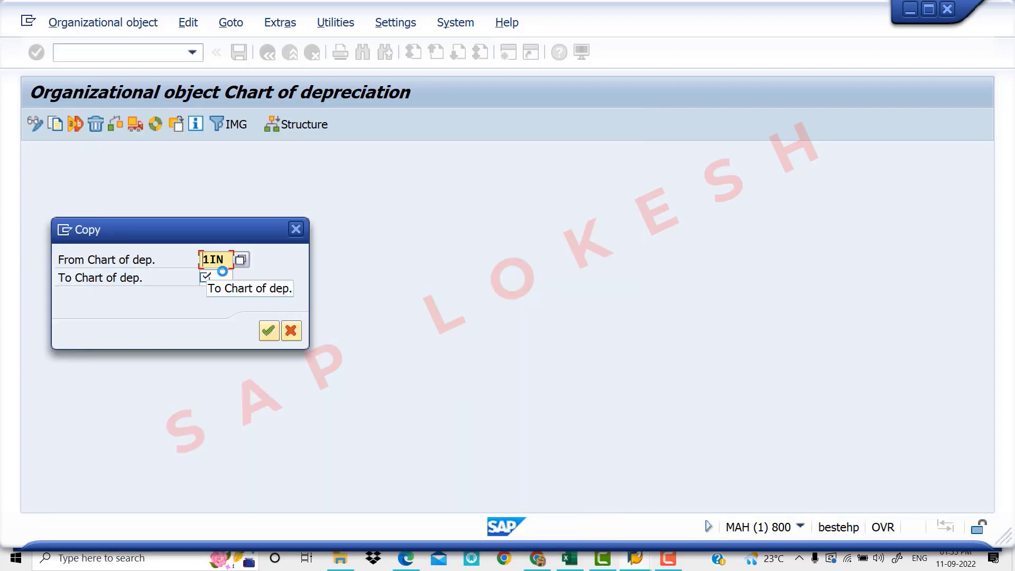
- Set the target chart of depreciation to VIV7 and complete the copy, accepting the number range transport and the proposed customizing request
left_click(222, 278)
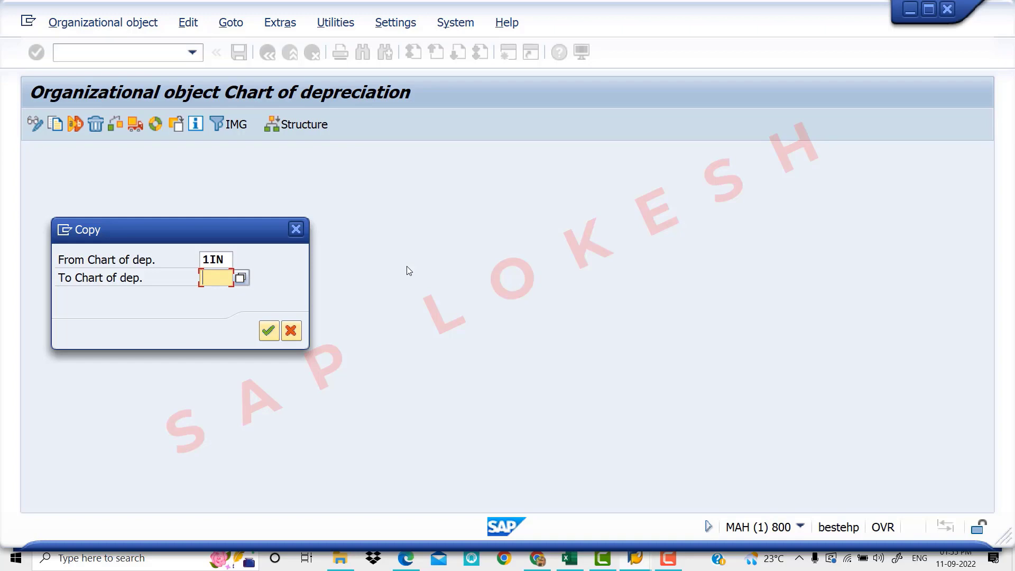
type("VIV")
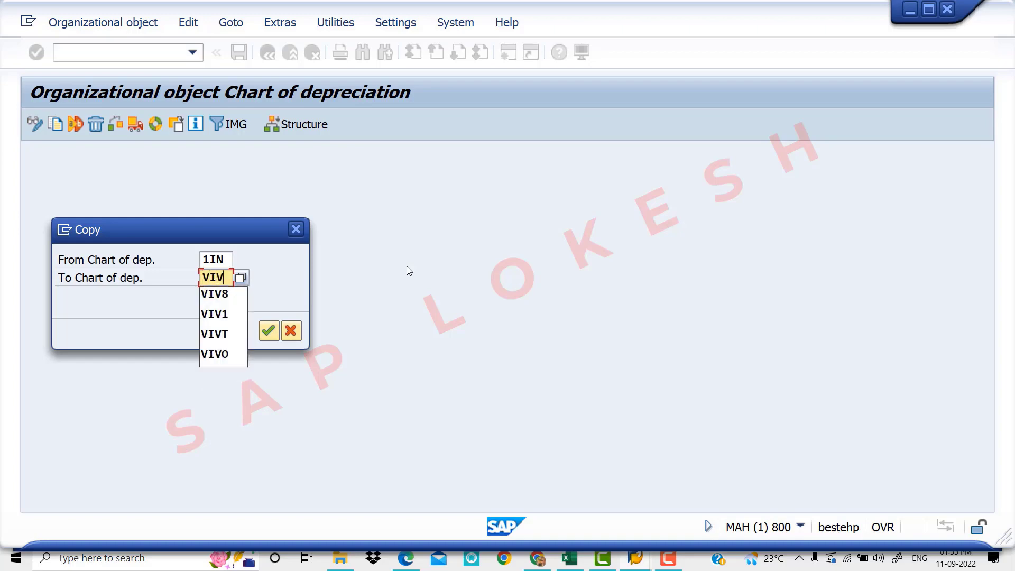
type("7")
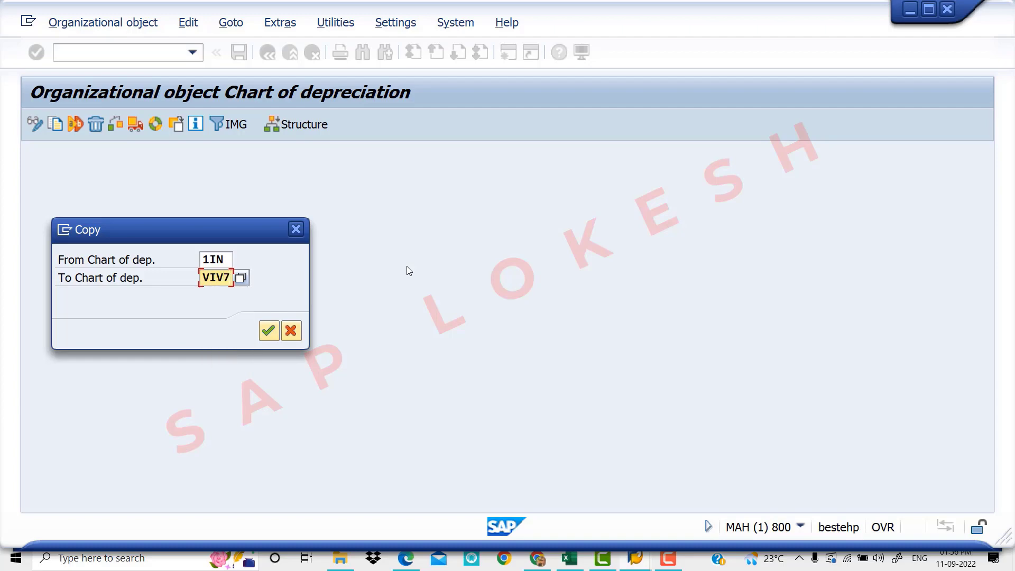
left_click(268, 331)
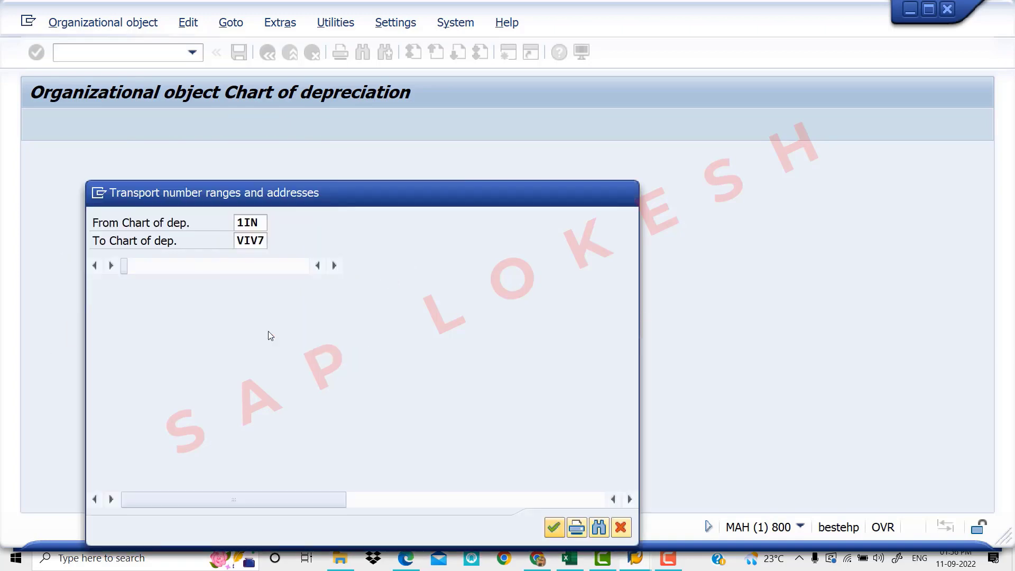
left_click(552, 531)
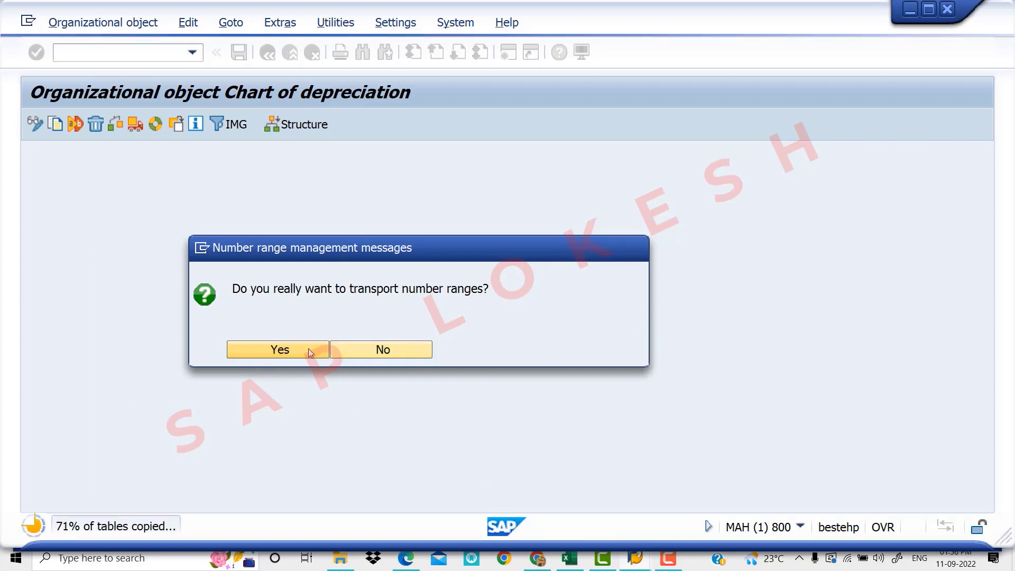
left_click(279, 350)
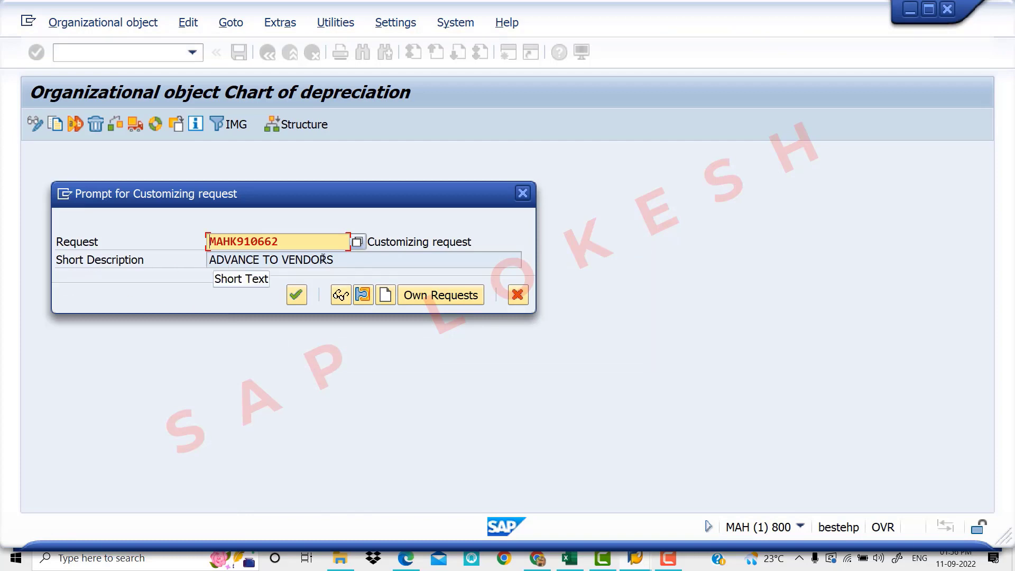
left_click(300, 300)
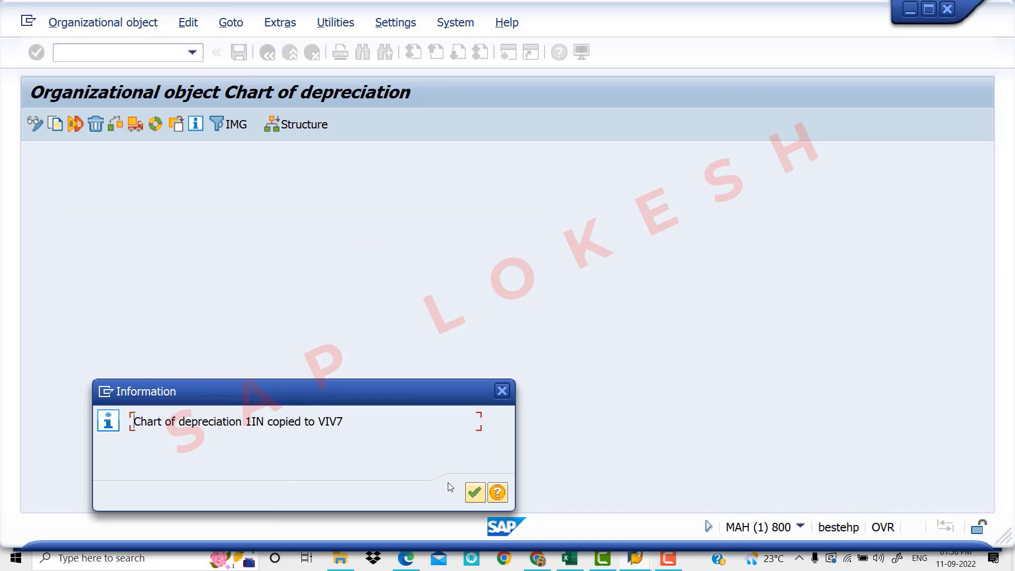
left_click(475, 495)
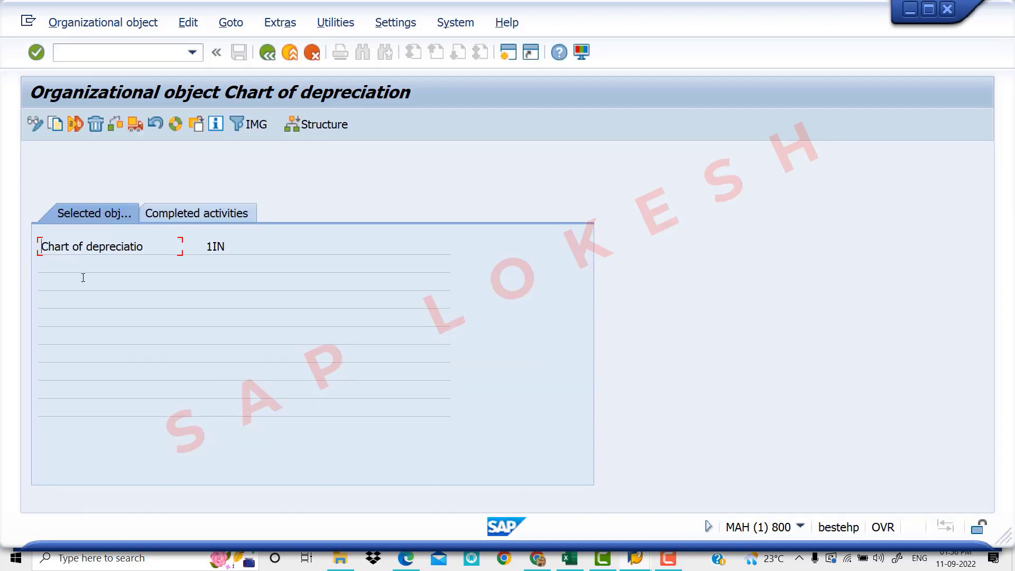
- Review the completed activities and the selected objects of the chart of depreciation copy
left_click(195, 213)
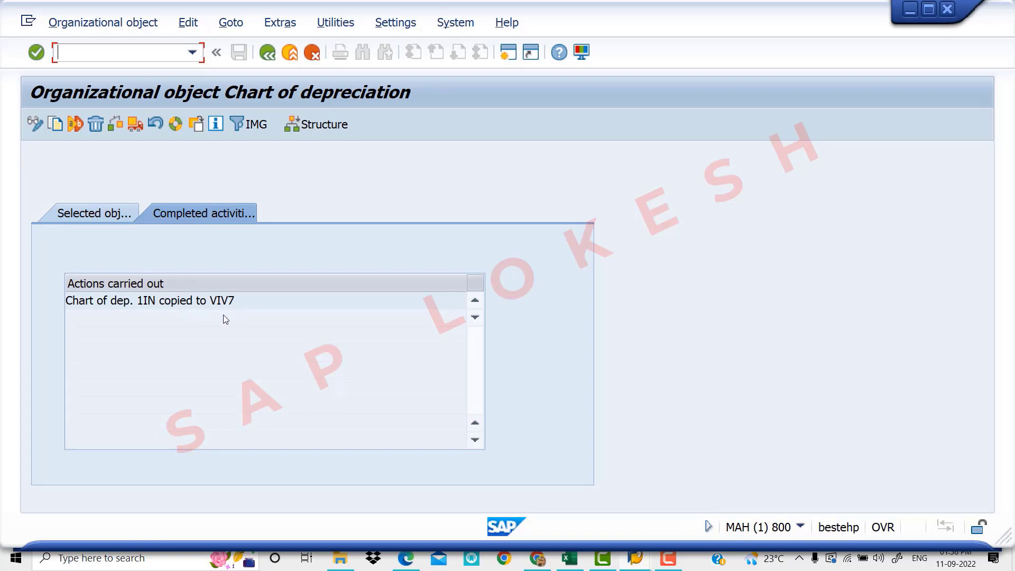
left_click(106, 216)
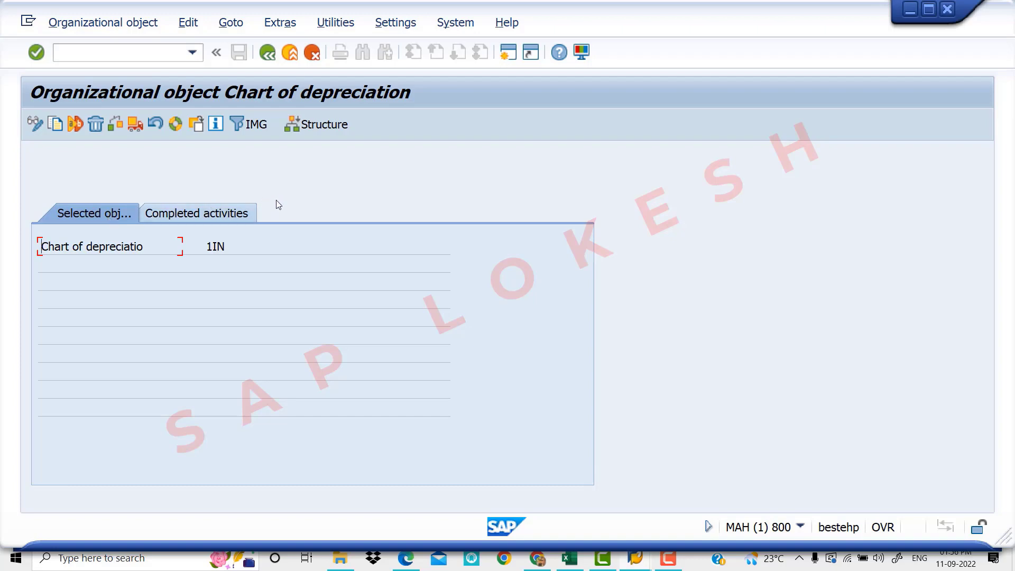
left_click(210, 211)
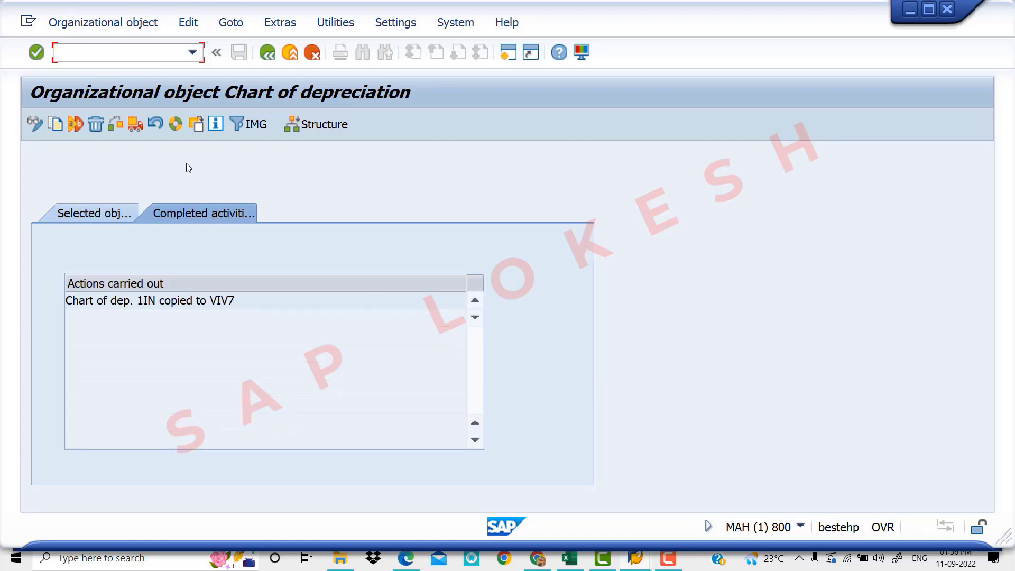
- Open the Specify Description of Chart of Depreciation activity and position the list on chart VIV7
left_click(269, 55)
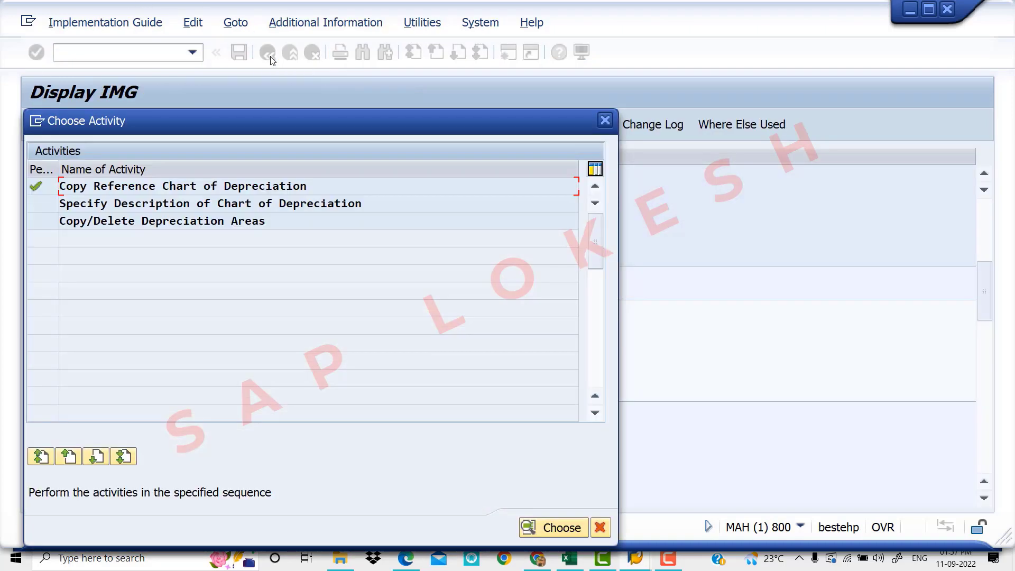
double_click(394, 206)
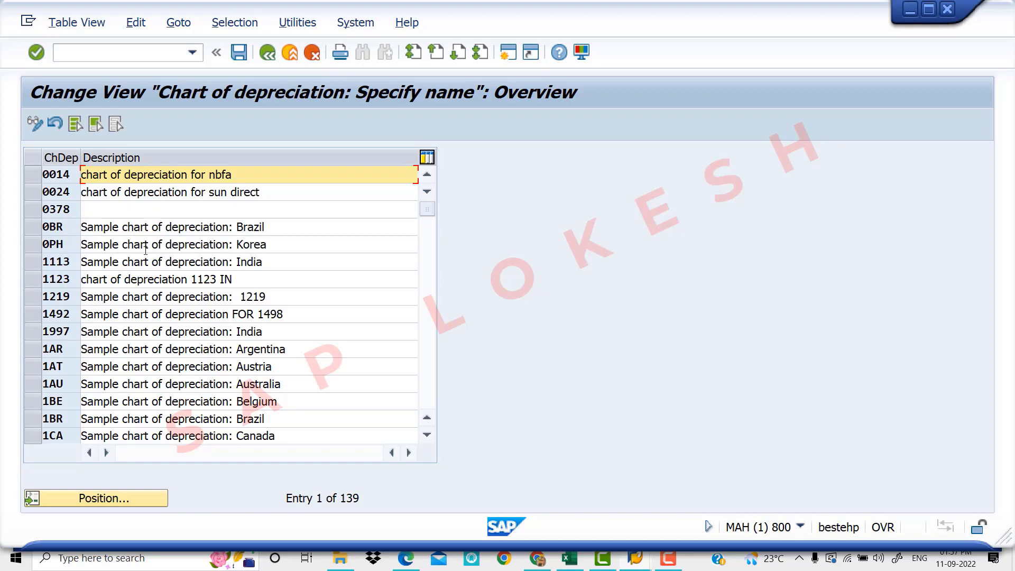
left_click(136, 499)
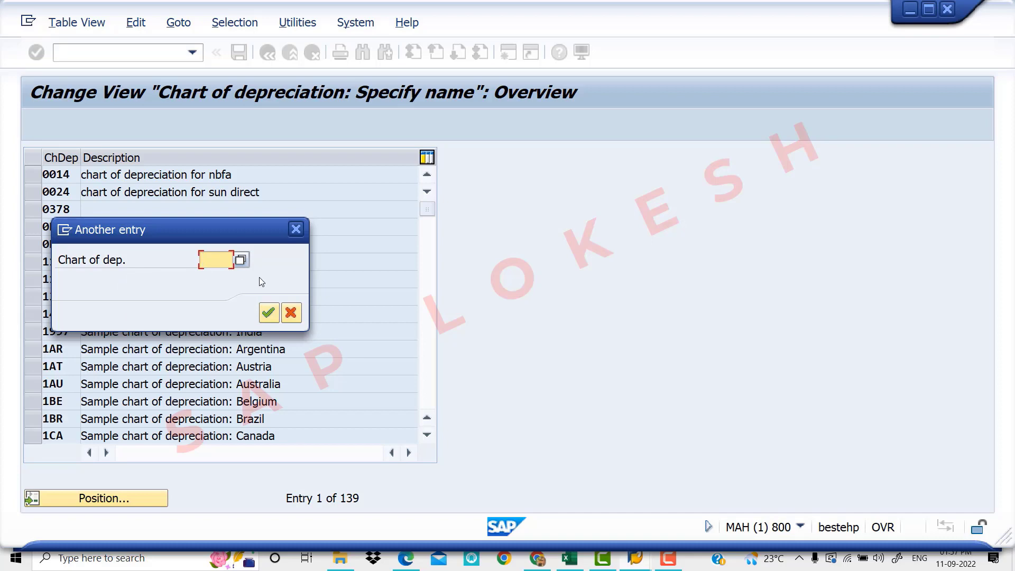
type("VIV")
key("Down")
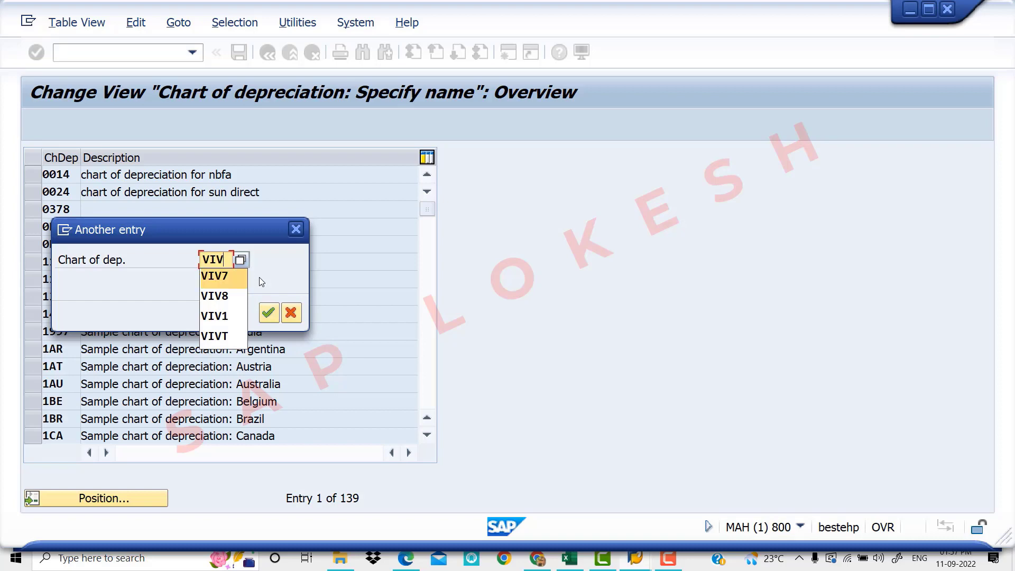
key("Return")
left_click(268, 312)
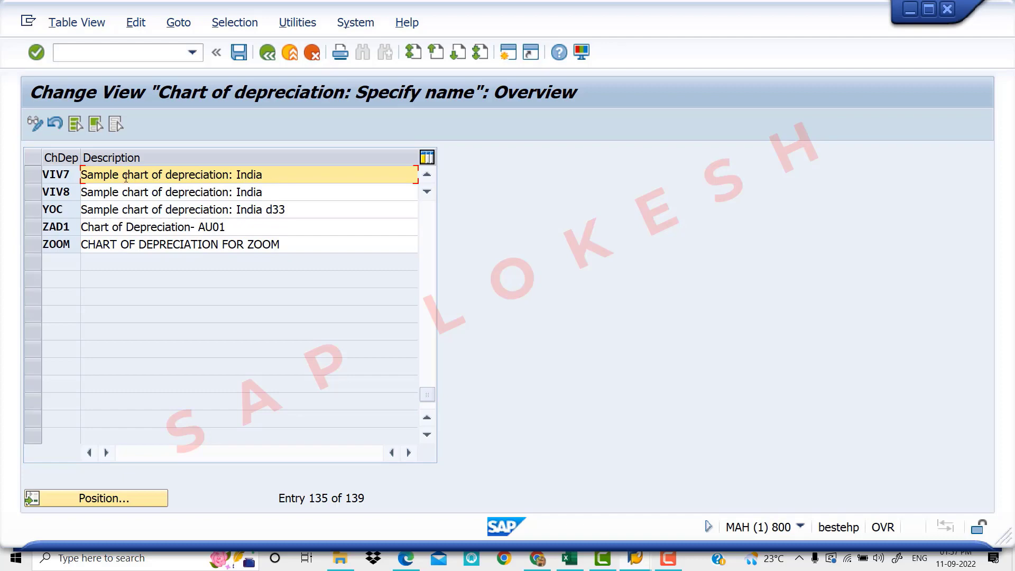
key("BackSpace")
key("BackSpace")
key("BackSpace")
key("BackSpace")
key("BackSpace")
key("BackSpace")
key("BackSpace")
key("BackSpace")
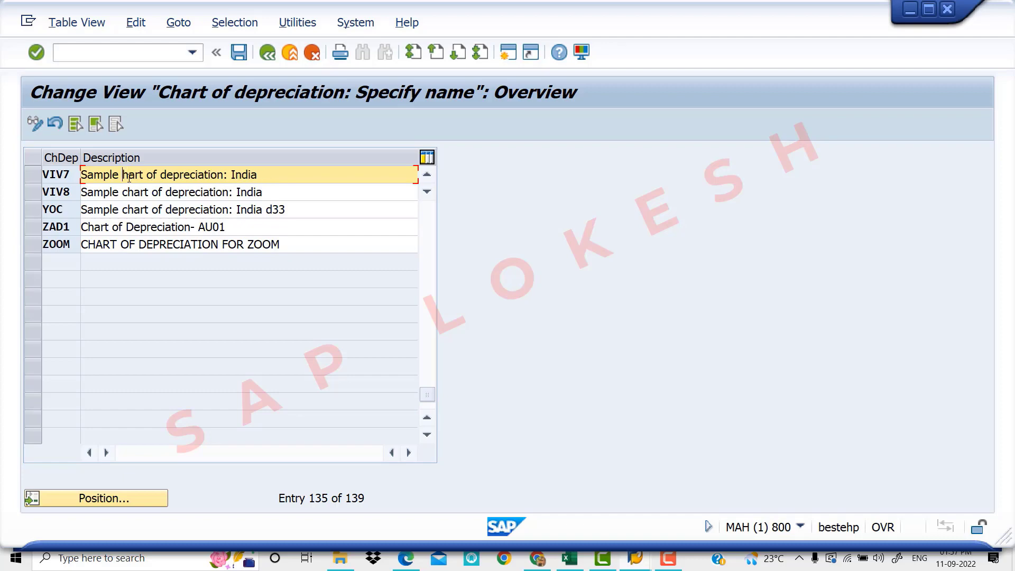
type("c")
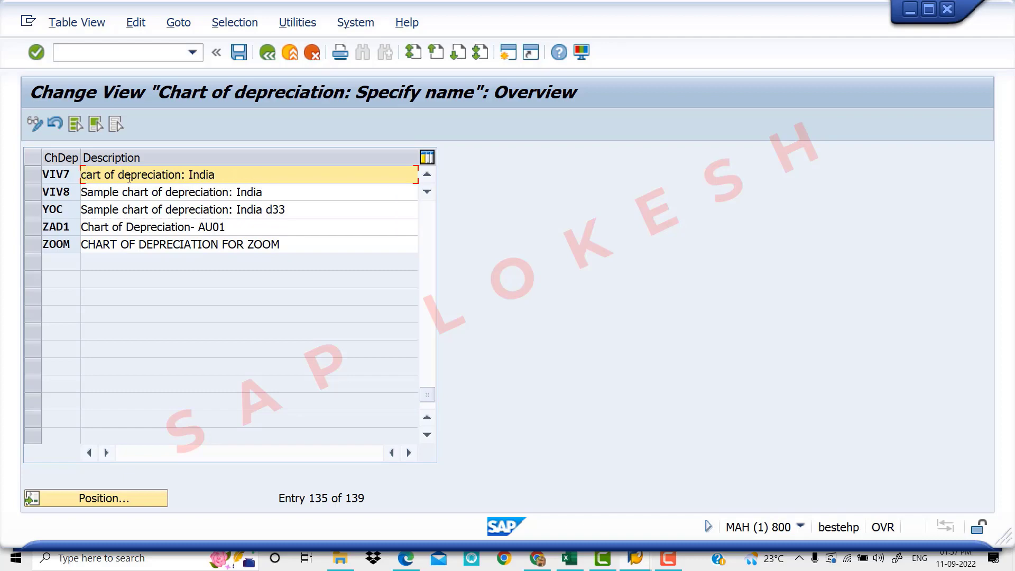
key("BackSpace")
type("C")
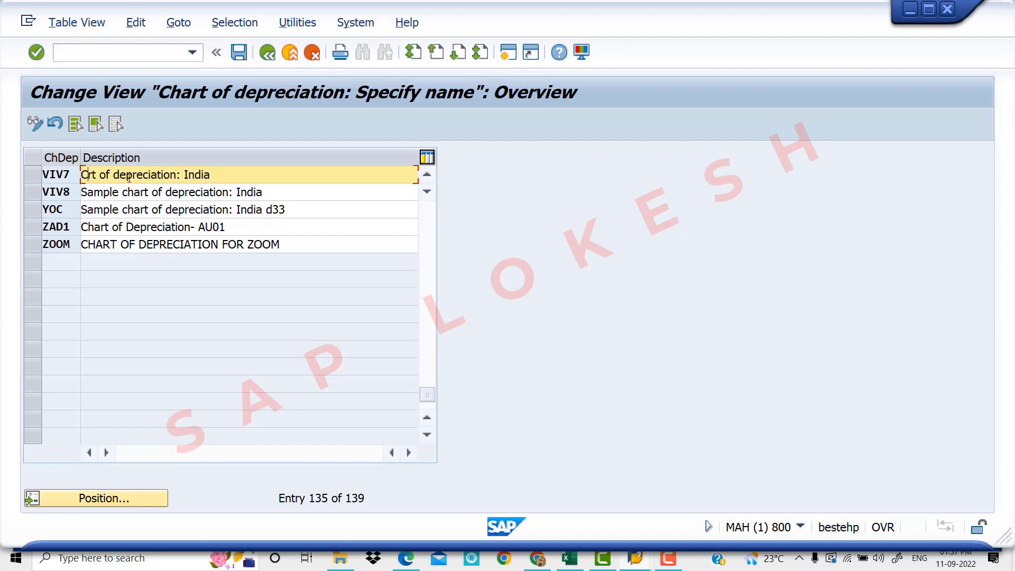
- Replace the description of VIV7 with "Chart of Depreciation for VIV1" and save it, accepting the proposed customizing request
left_click_drag(249, 175, 13, 173)
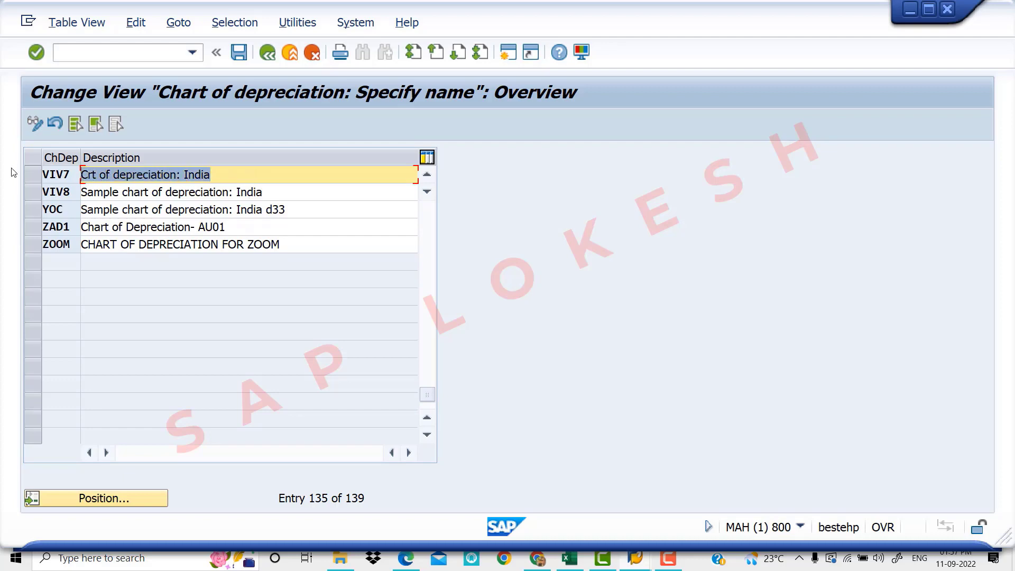
key("BackSpace")
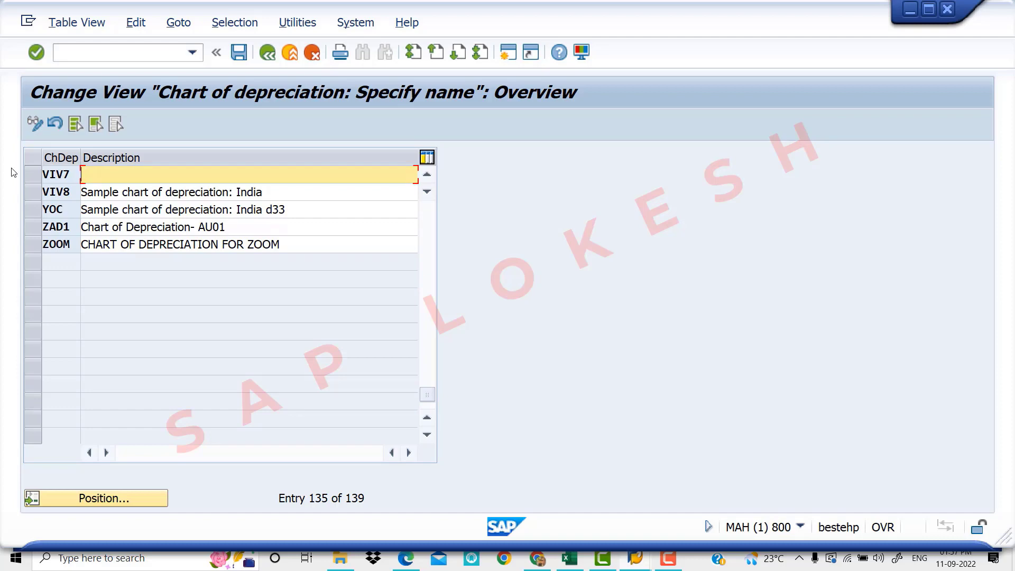
type("Chart of Depreciation for ")
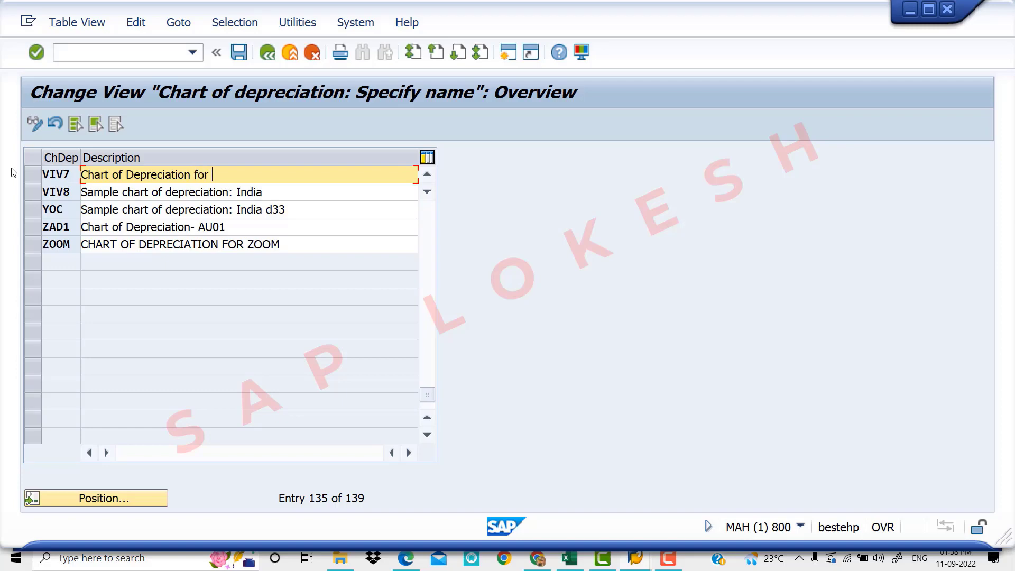
type("VIV1")
left_click(238, 52)
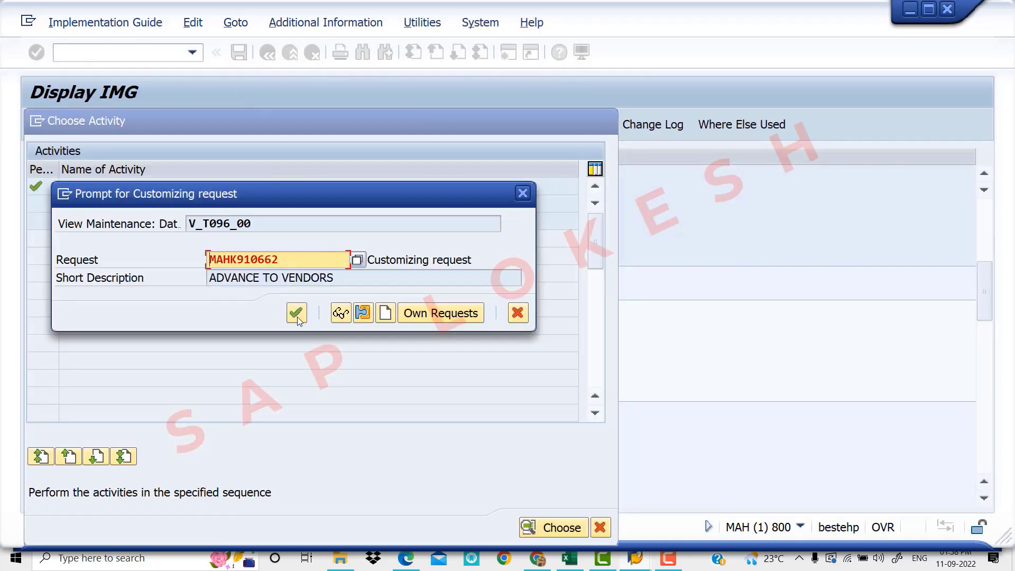
left_click(296, 314)
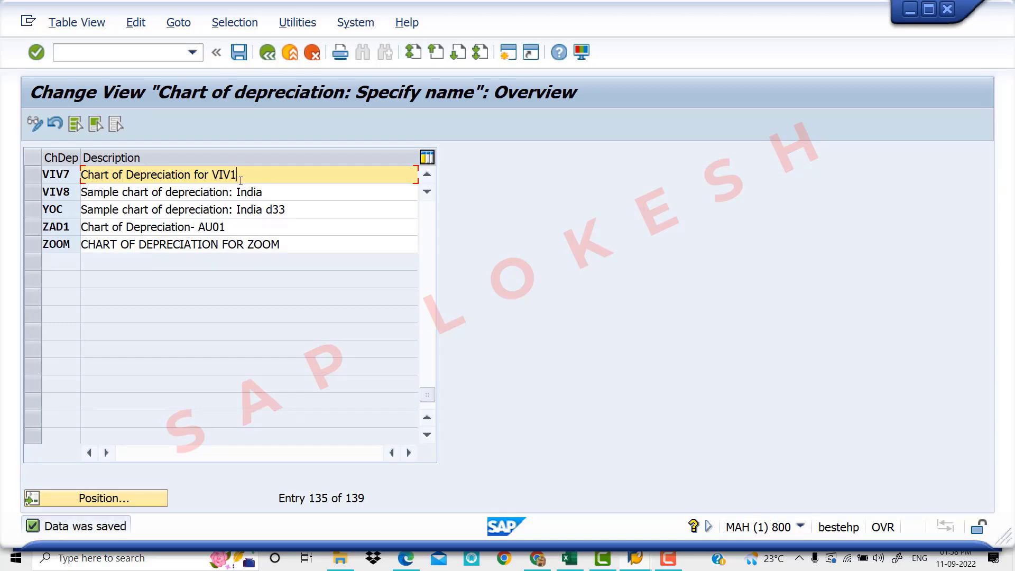
- Open Copy/Delete Depreciation Areas for chart VIV7 and delete areas 20, 30, 31, 32, 41 and 51
left_click(267, 54)
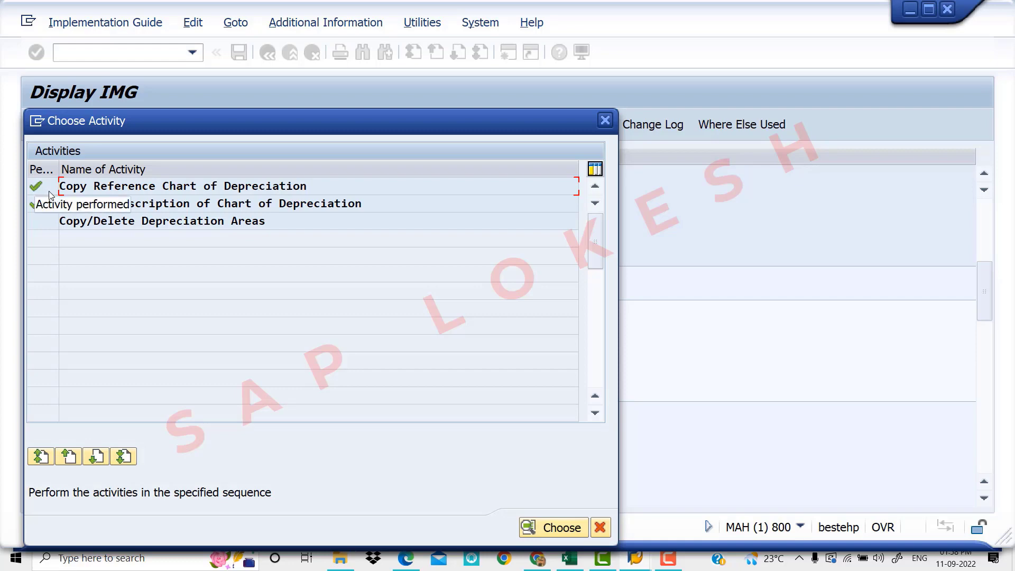
double_click(289, 224)
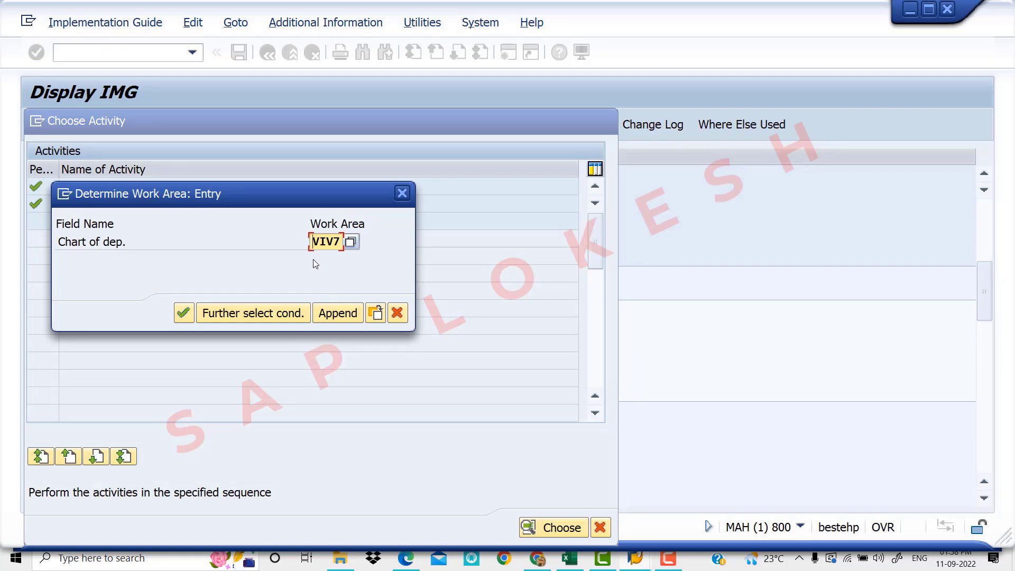
left_click(185, 318)
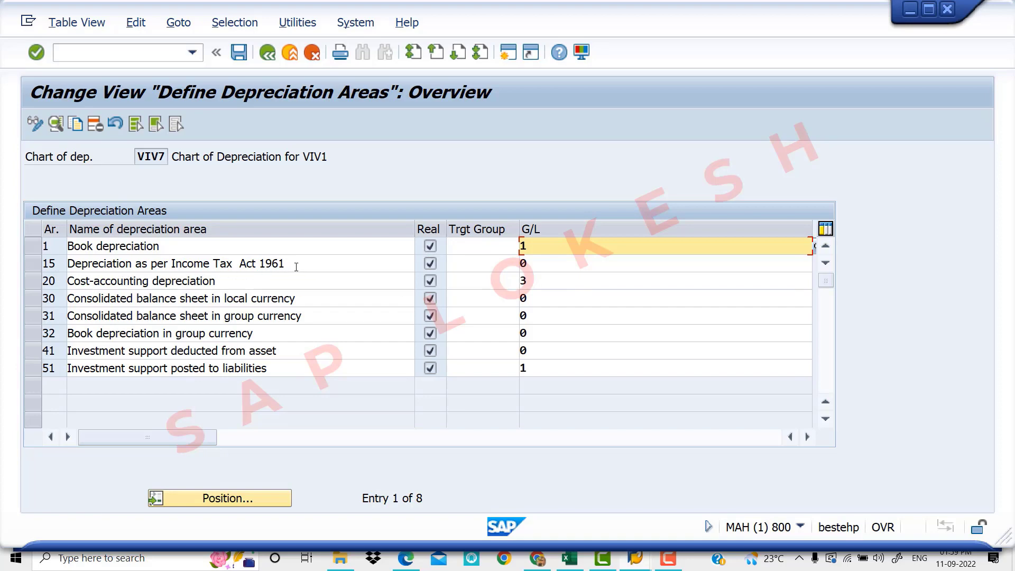
left_click(32, 281)
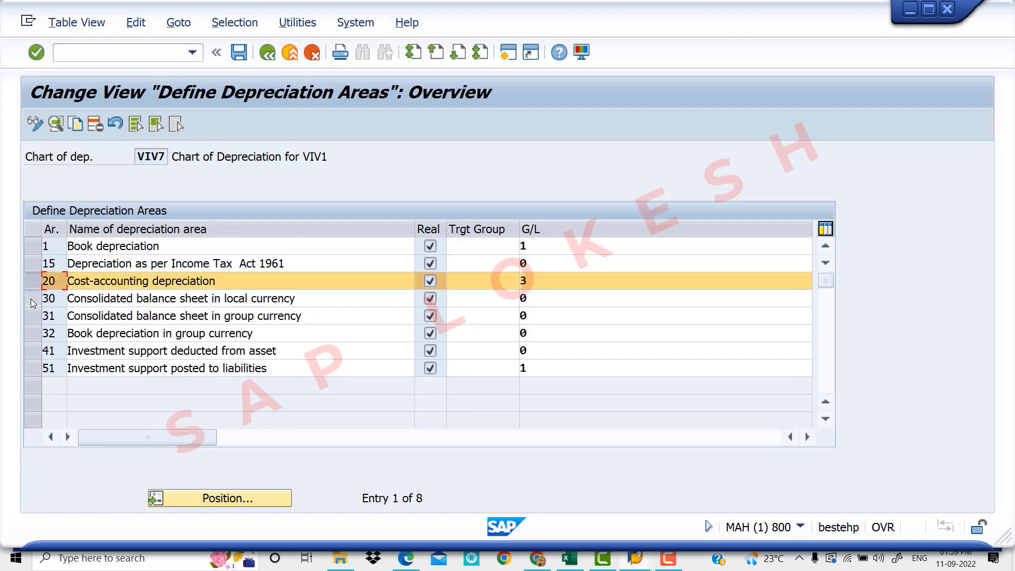
left_click_drag(31, 299, 32, 373)
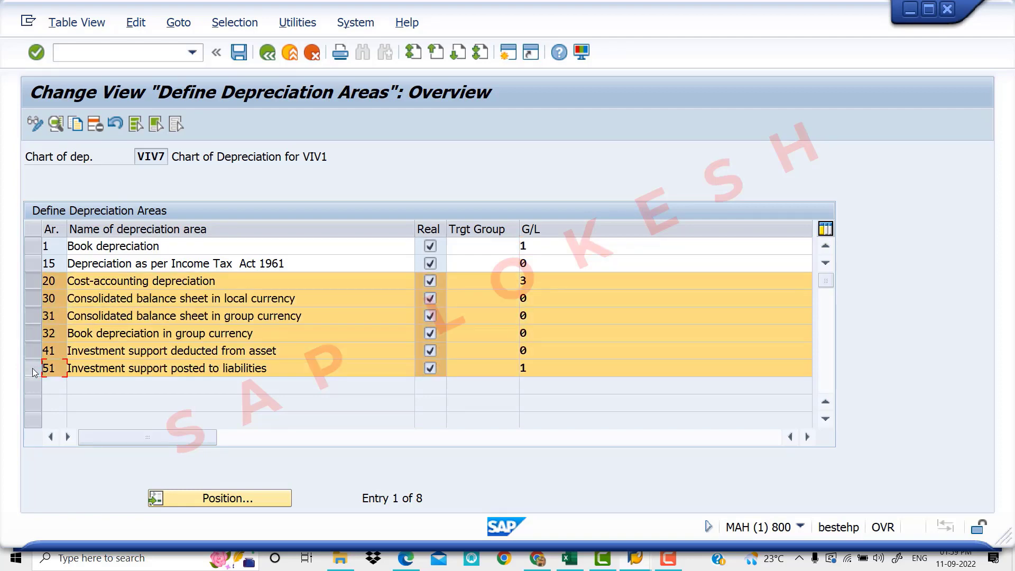
left_click(96, 124)
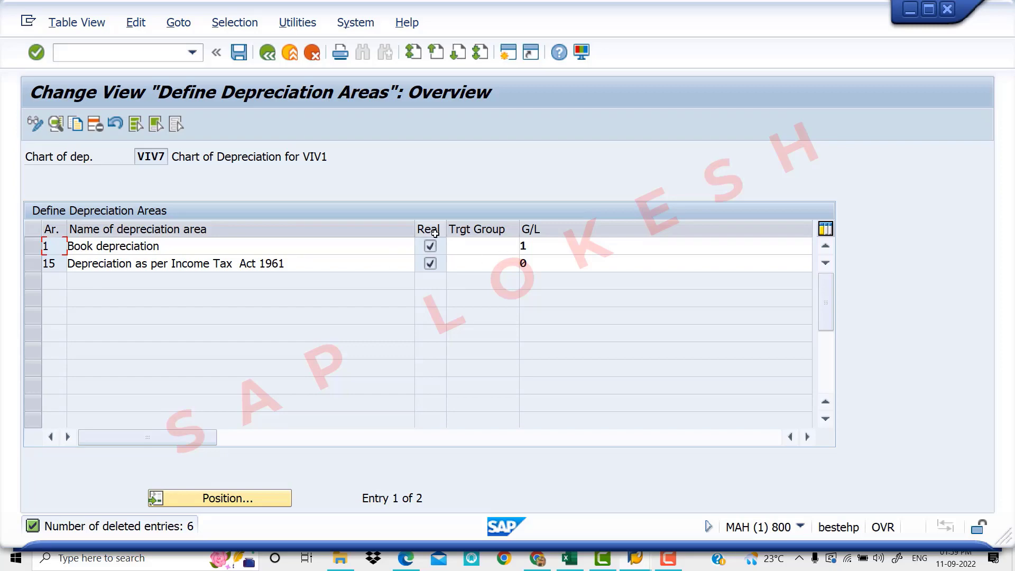
- Examine the G/L posting setting in the details of depreciation area 1, Book depreciation, and return to the overview
left_click(285, 248)
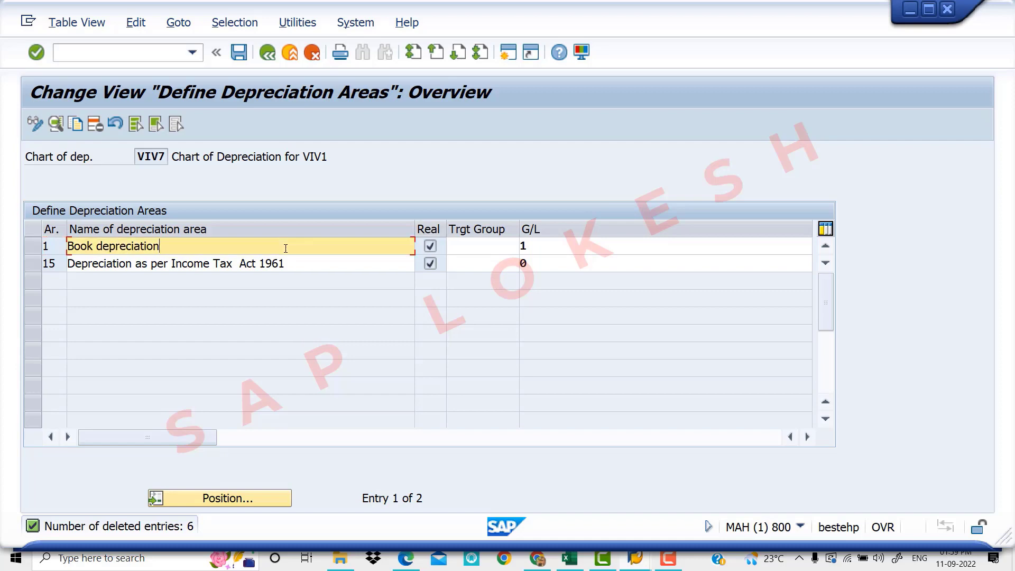
double_click(286, 249)
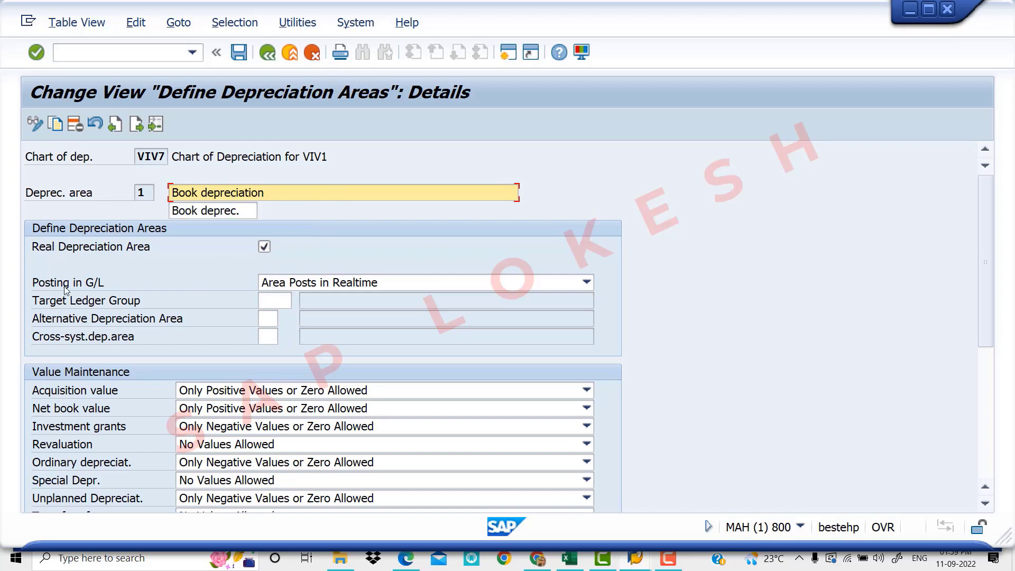
left_click(414, 283)
left_click(415, 288)
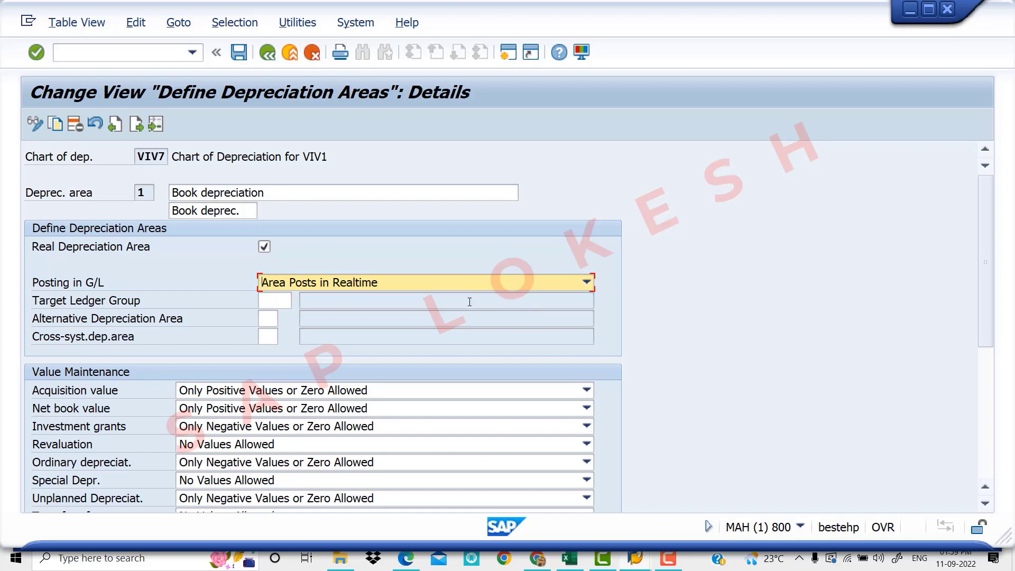
left_click(270, 55)
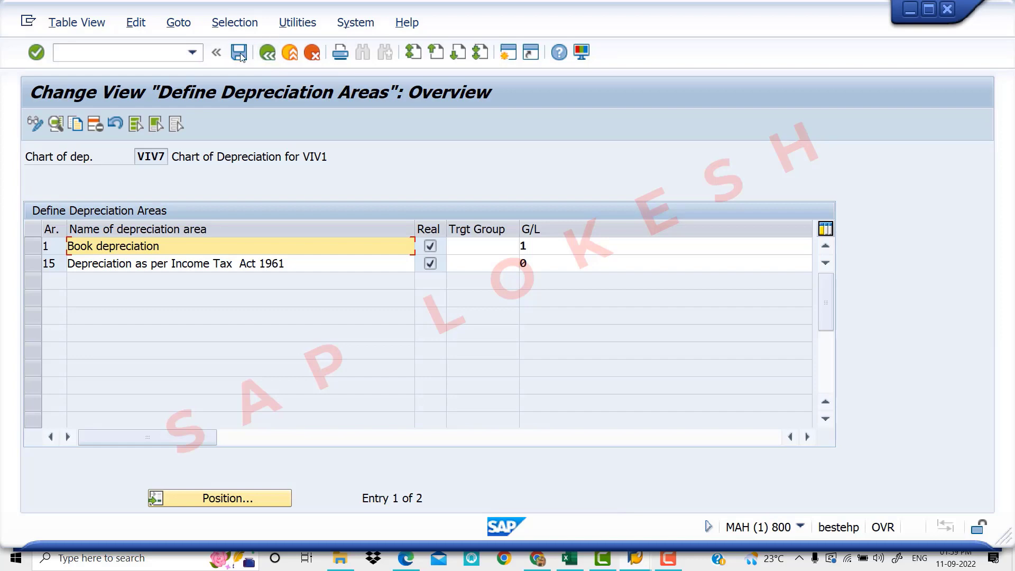
- Save the depreciation area deletions, accepting the listed messages and the proposed customizing request, and return to the IMG structure
left_click(239, 53)
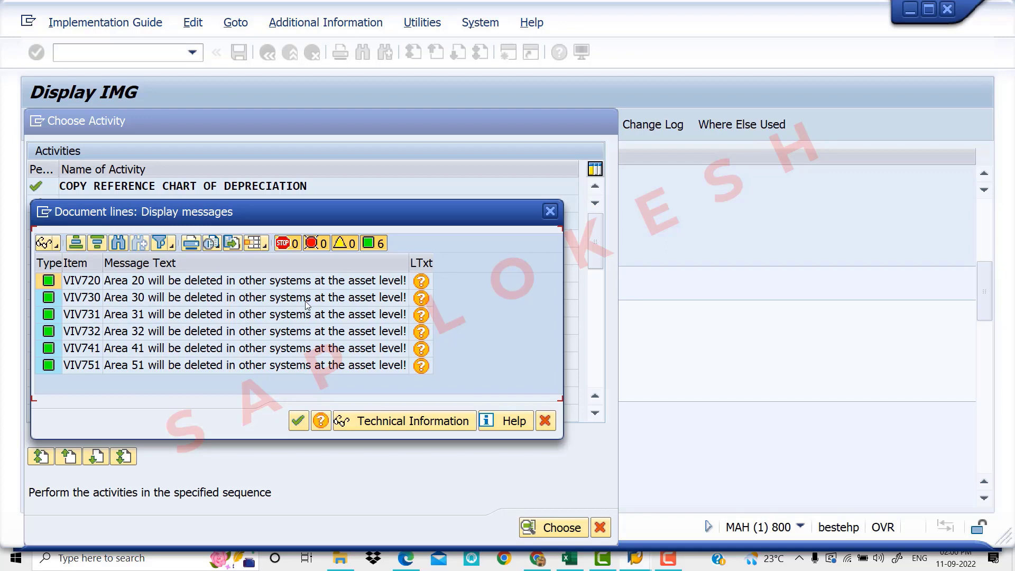
left_click(297, 426)
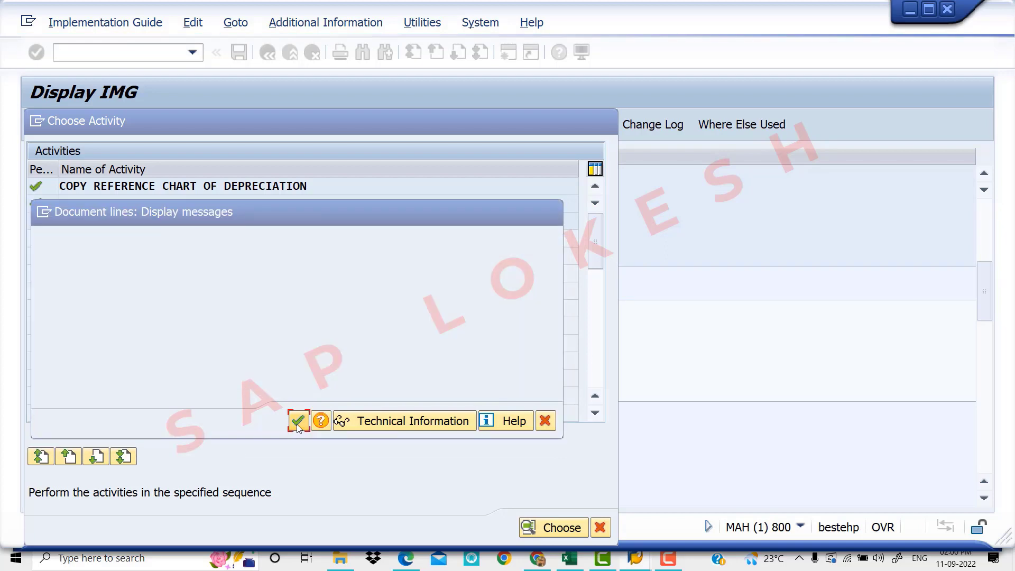
left_click(297, 315)
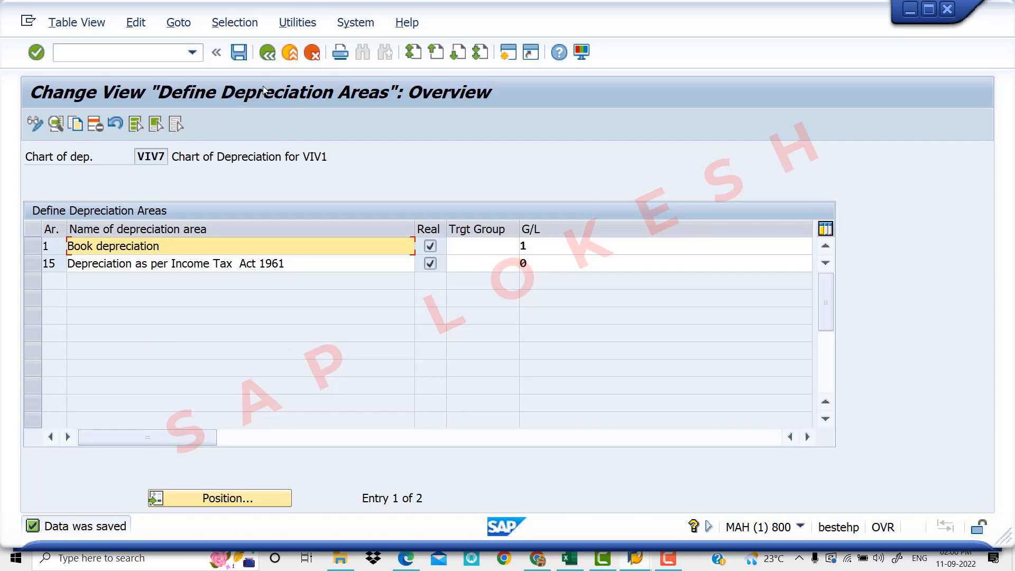
left_click(268, 54)
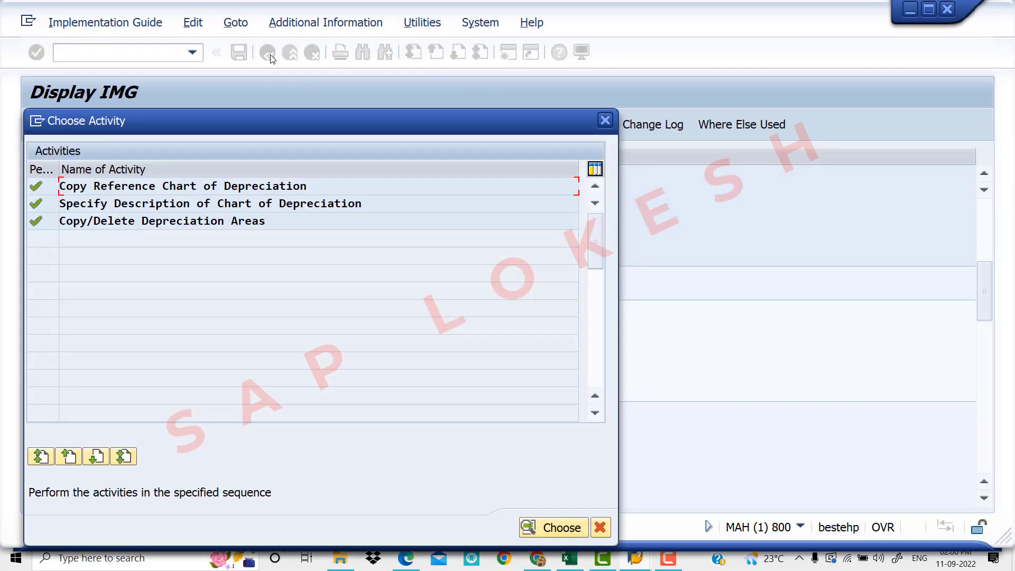
left_click(598, 527)
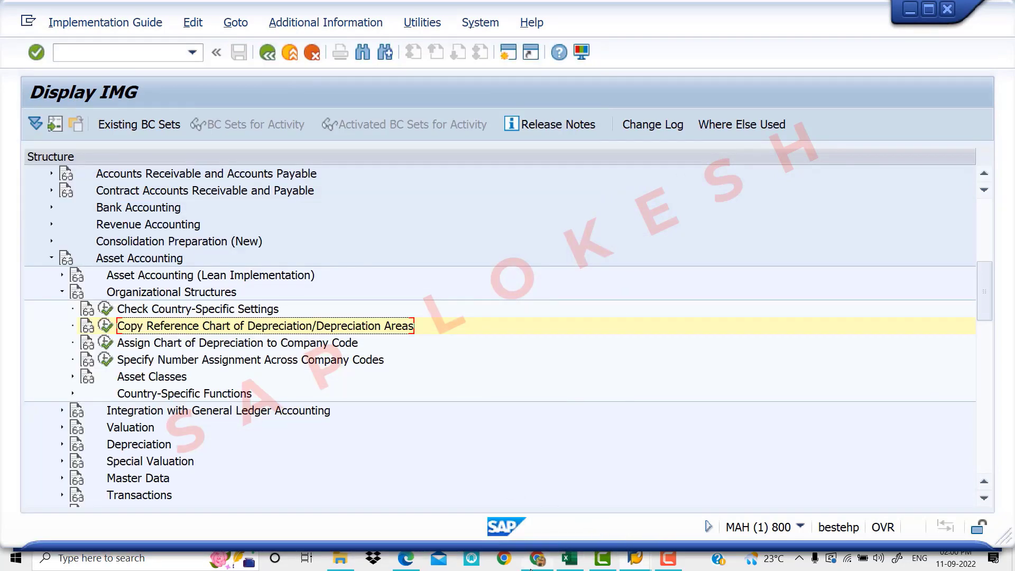
- Switch to the Excel configuration checklist, check the next Part-1 item after the depreciation areas and its T code, and return to SAP
left_click(573, 562)
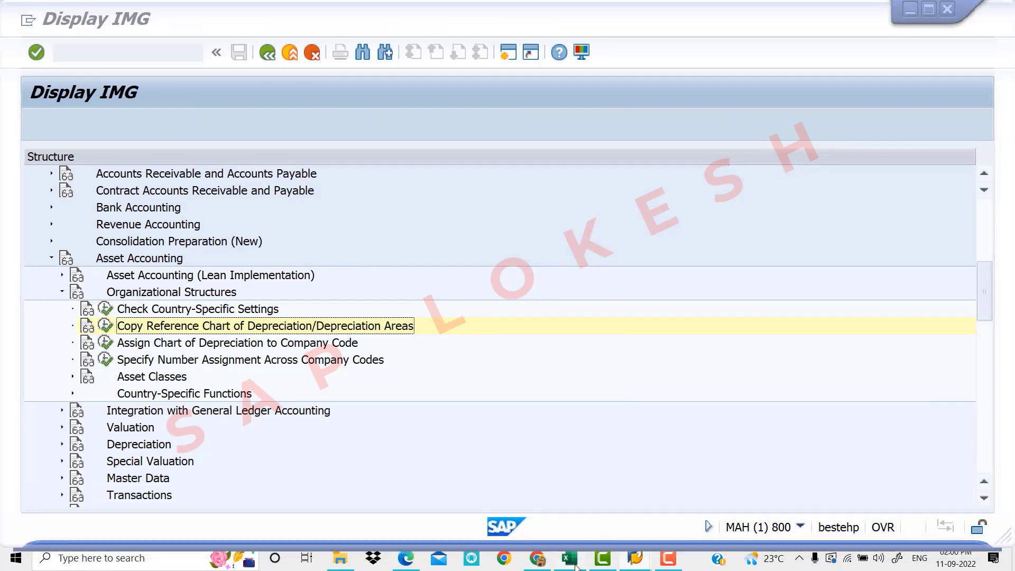
left_click(206, 361)
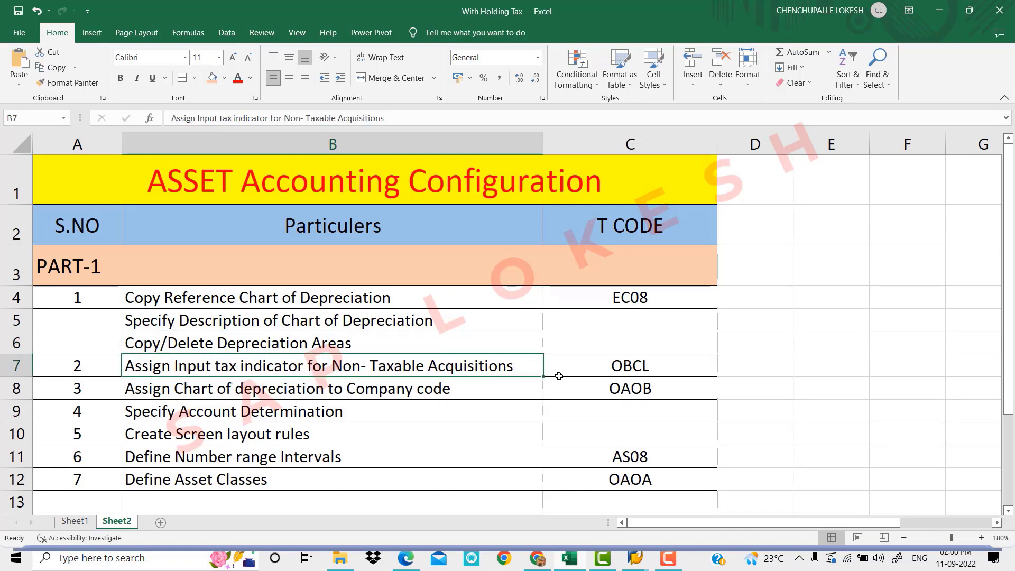
left_click(674, 370)
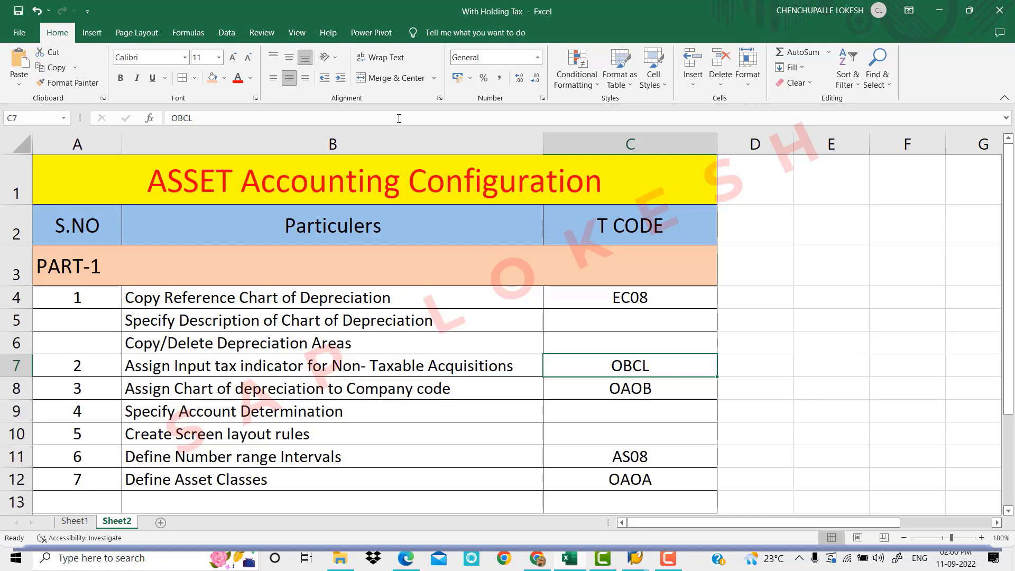
mouse_move(635, 558)
left_click(685, 522)
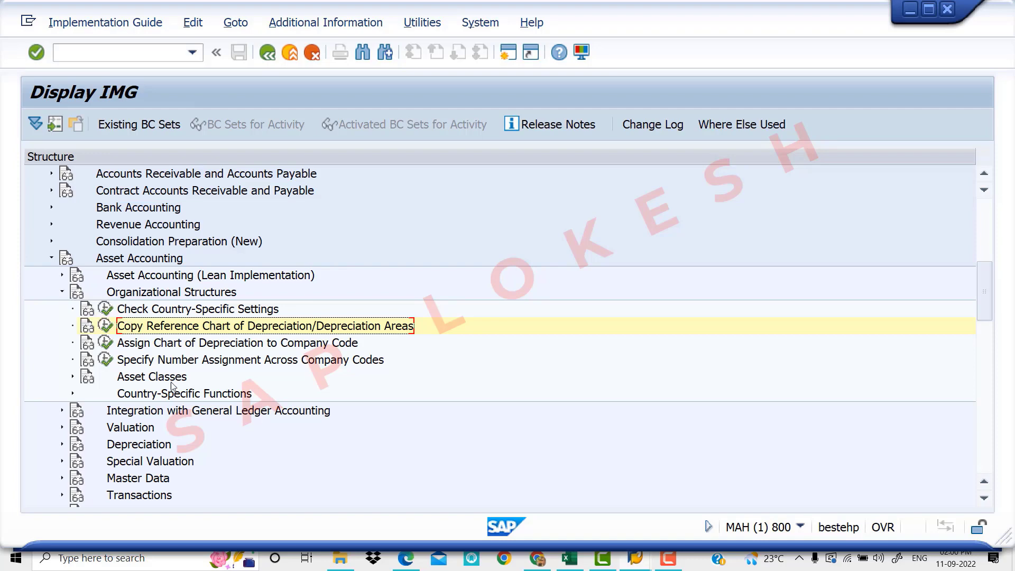
- Open Assign Input Tax Indicator for Non-Taxable Acquisitions under Asset Accounting, Integration with General Ledger Accounting
left_click(61, 293)
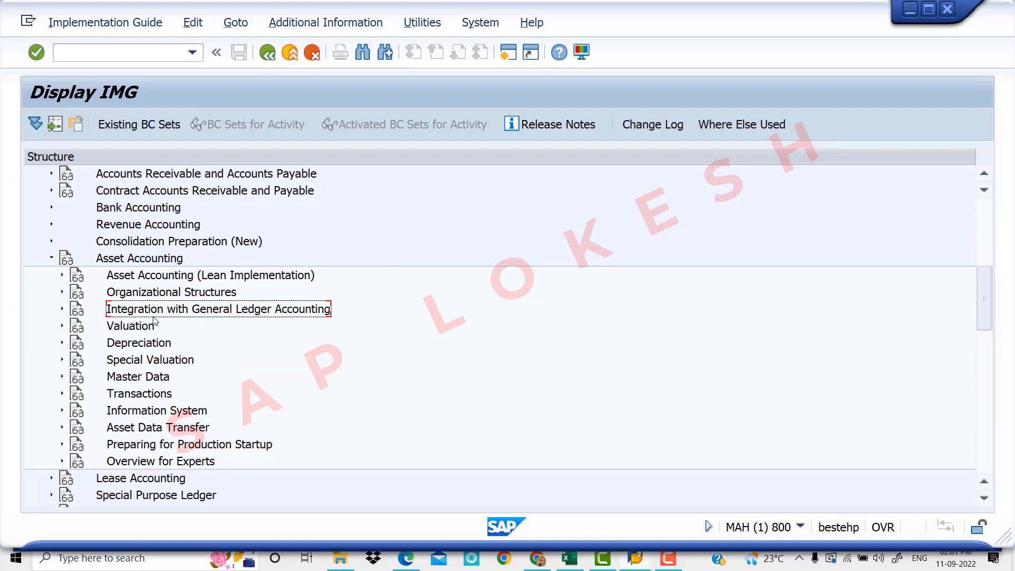
left_click(61, 310)
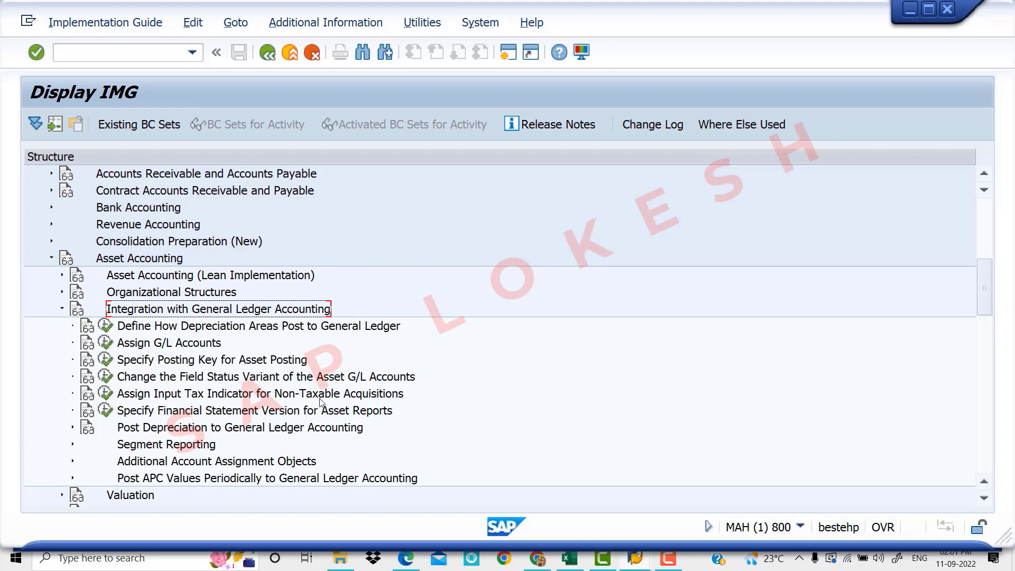
left_click(108, 396)
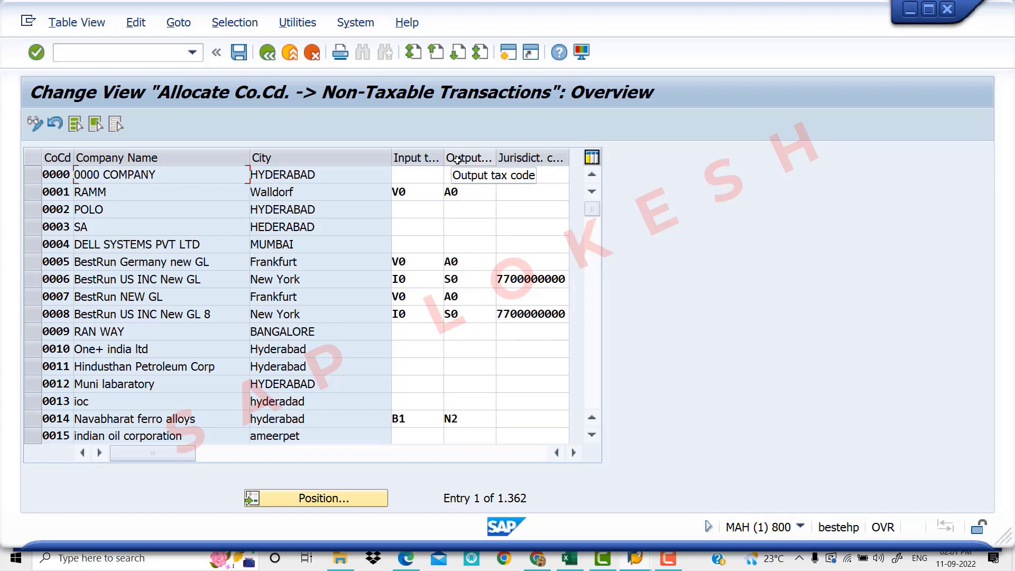
- Assign input tax code V0 and output tax code A0 to company code VIV1 for non-taxable transactions and save the entry
left_click(323, 498)
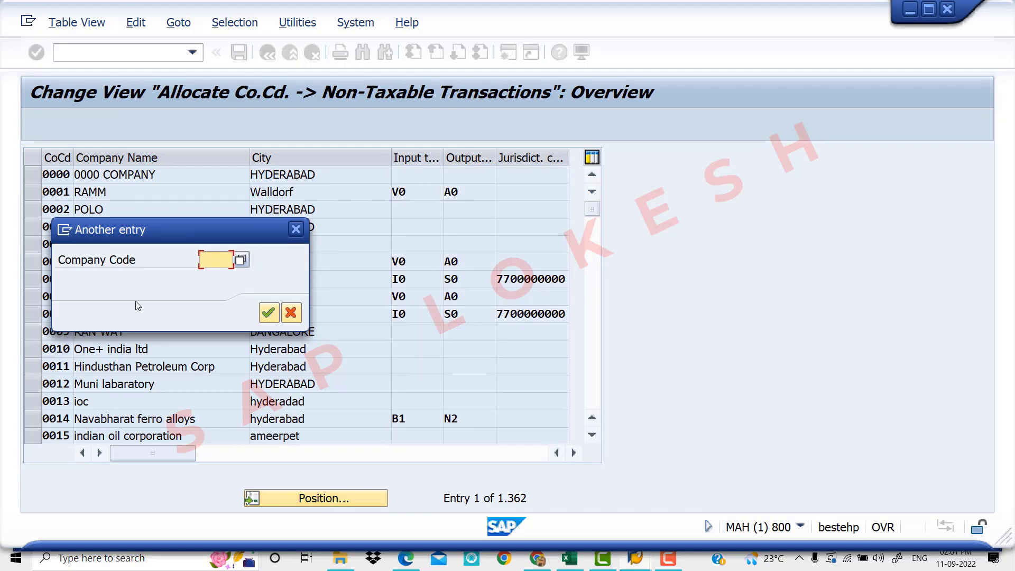
type("VIV1")
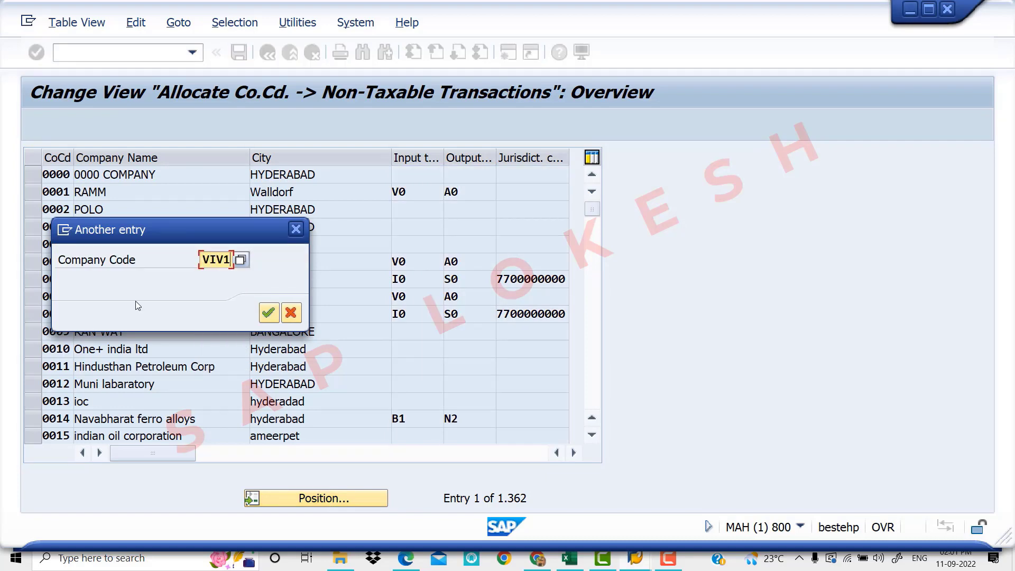
key("Return")
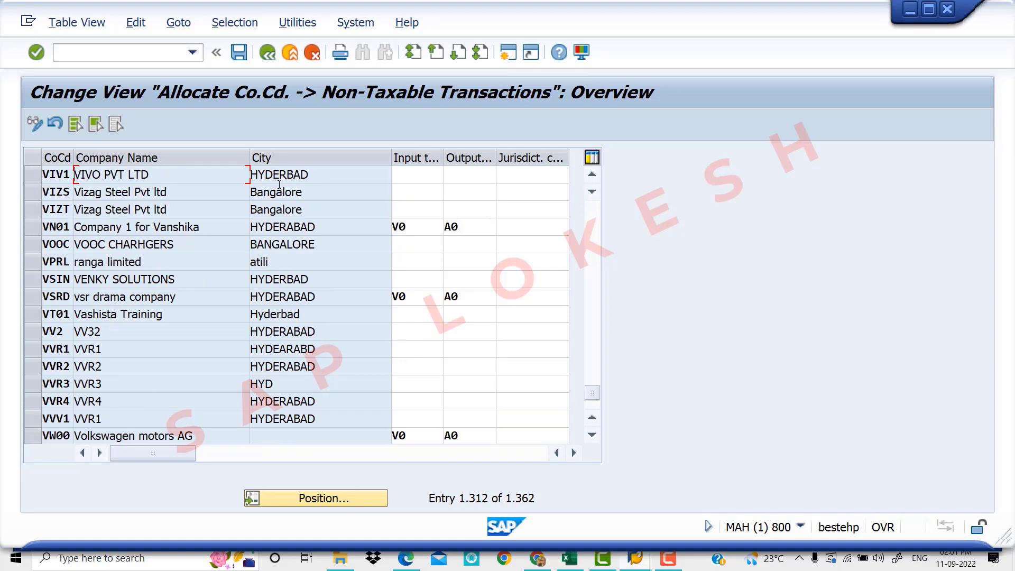
left_click(420, 178)
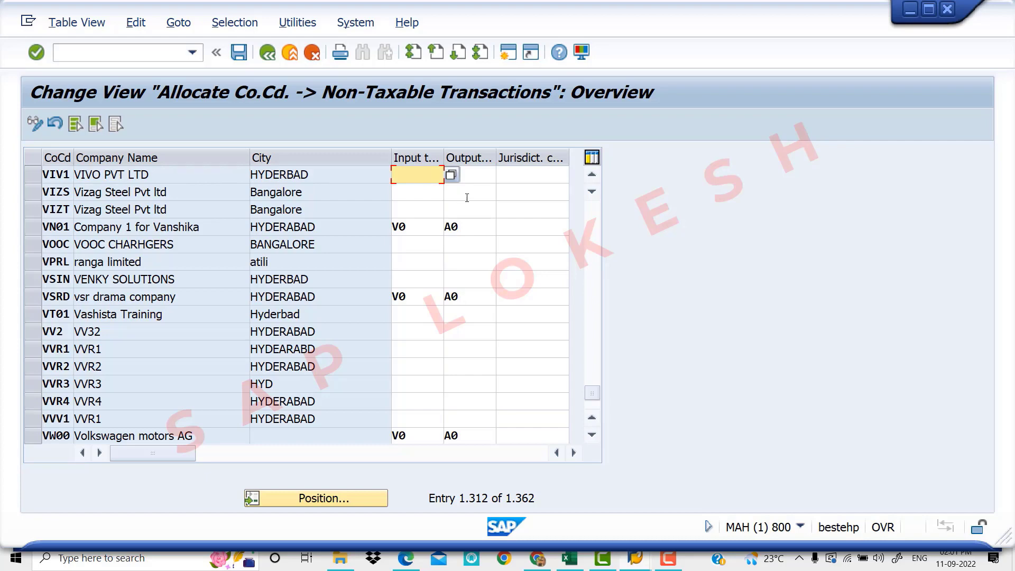
type("V0")
key("Tab")
type("A0")
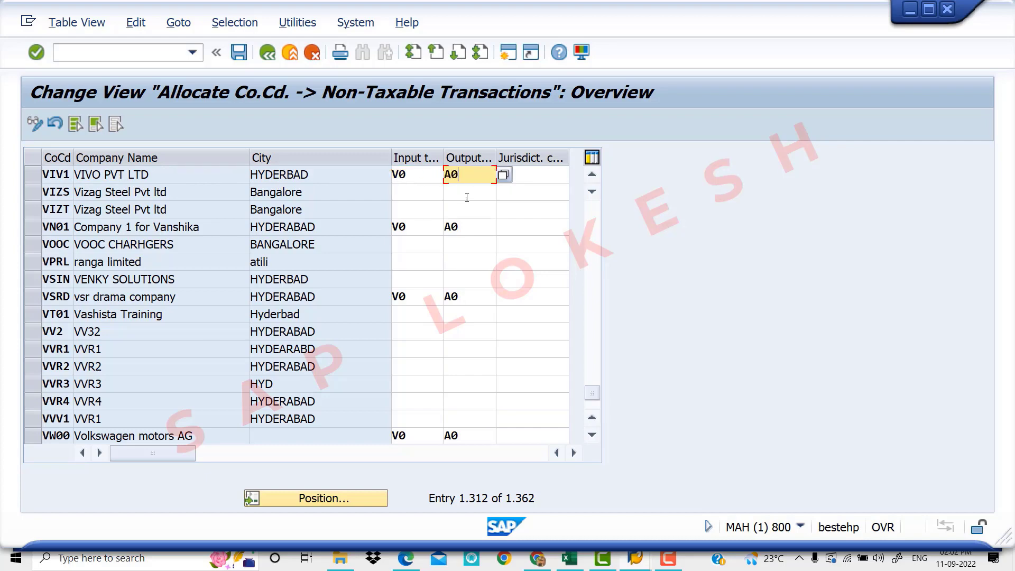
left_click(542, 174)
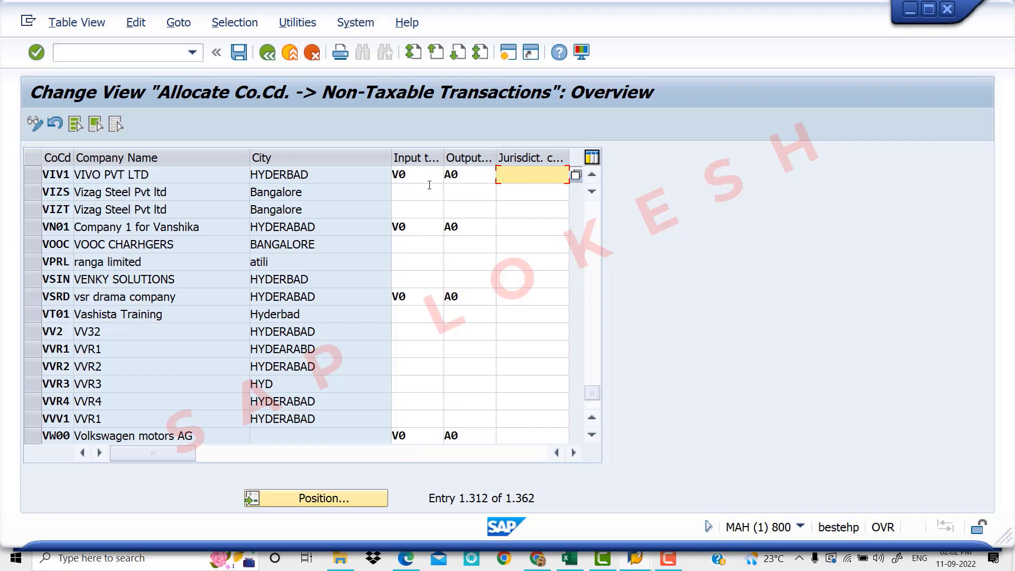
left_click(239, 54)
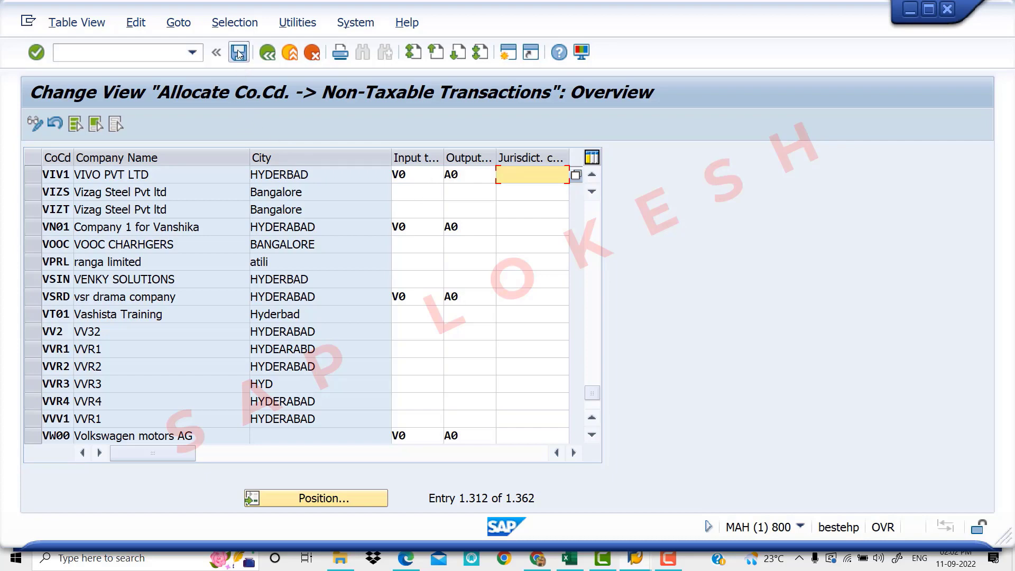
left_click(297, 310)
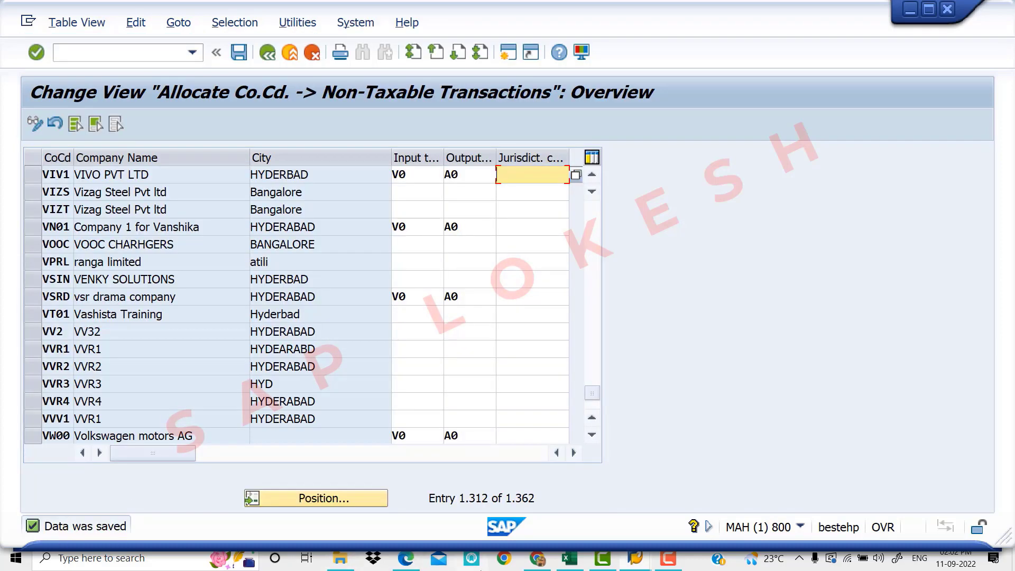
- Switch to the Excel configuration checklist, check the Part-1 item following the input tax indicator assignment, and return to SAP
left_click(569, 559)
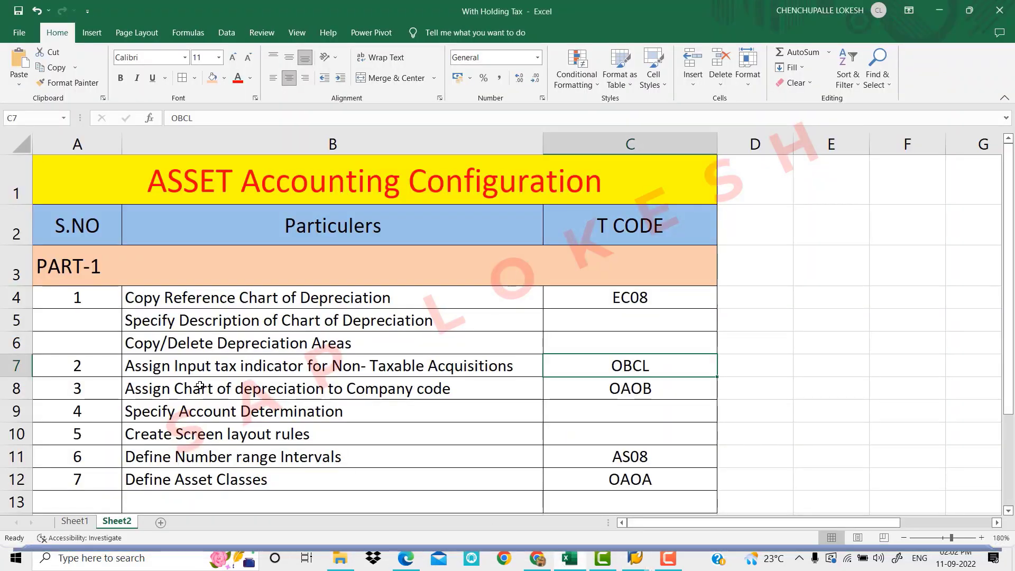
left_click(204, 371)
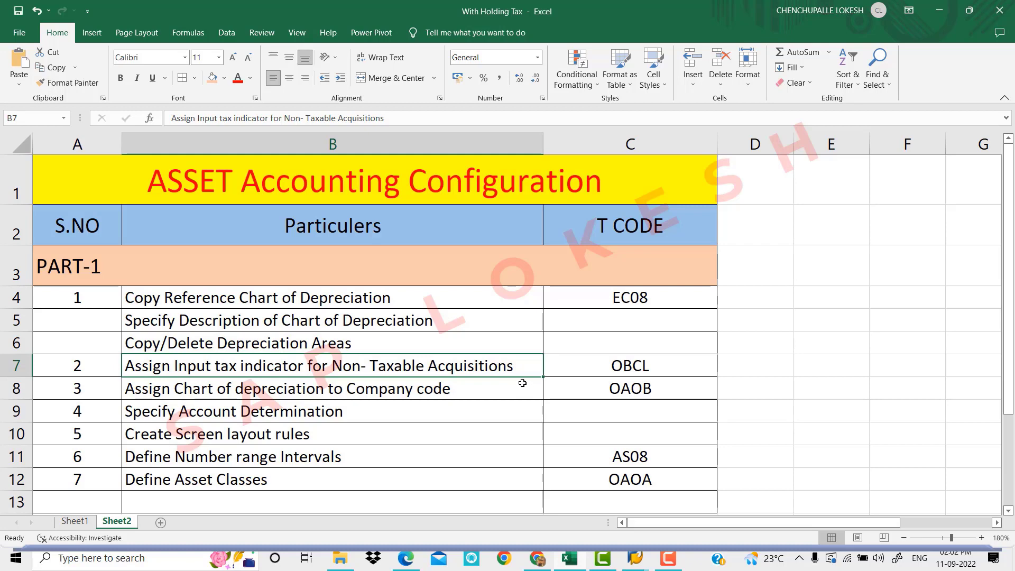
left_click(464, 390)
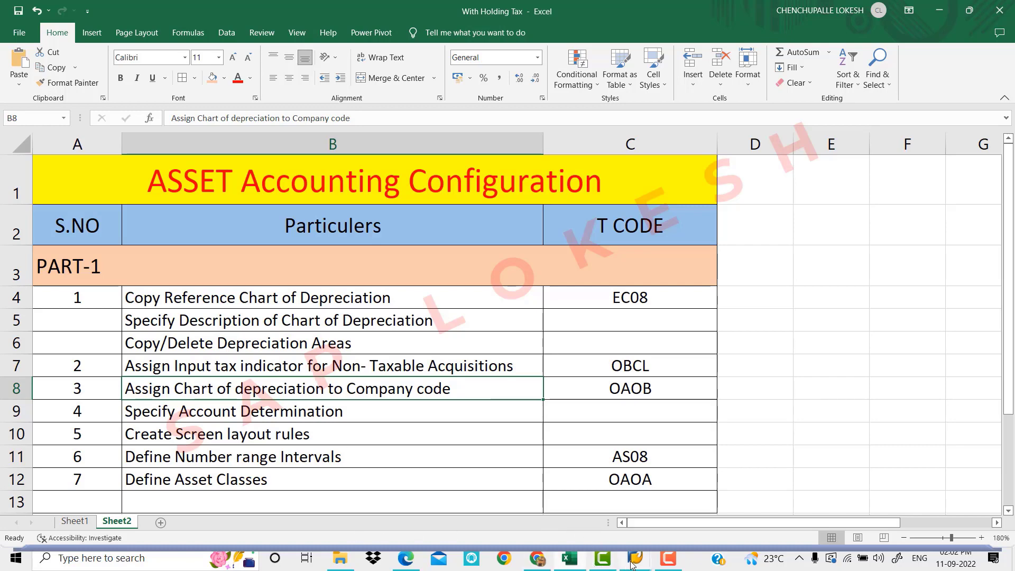
mouse_move(633, 563)
left_click(641, 511)
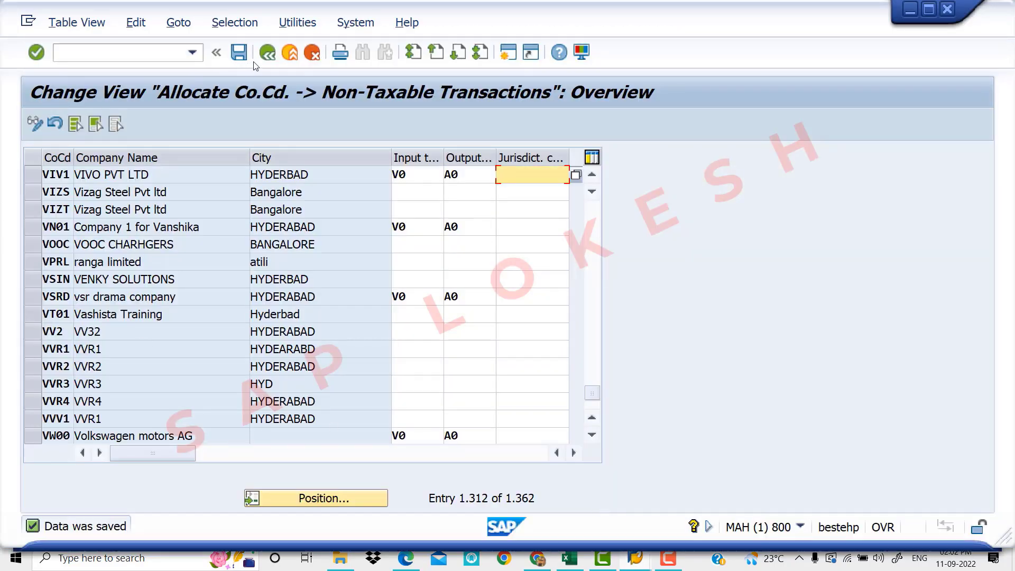
- Return to the IMG structure and open Assign Chart of Depreciation to Company Code under Asset Accounting, Organizational Structures
left_click(272, 54)
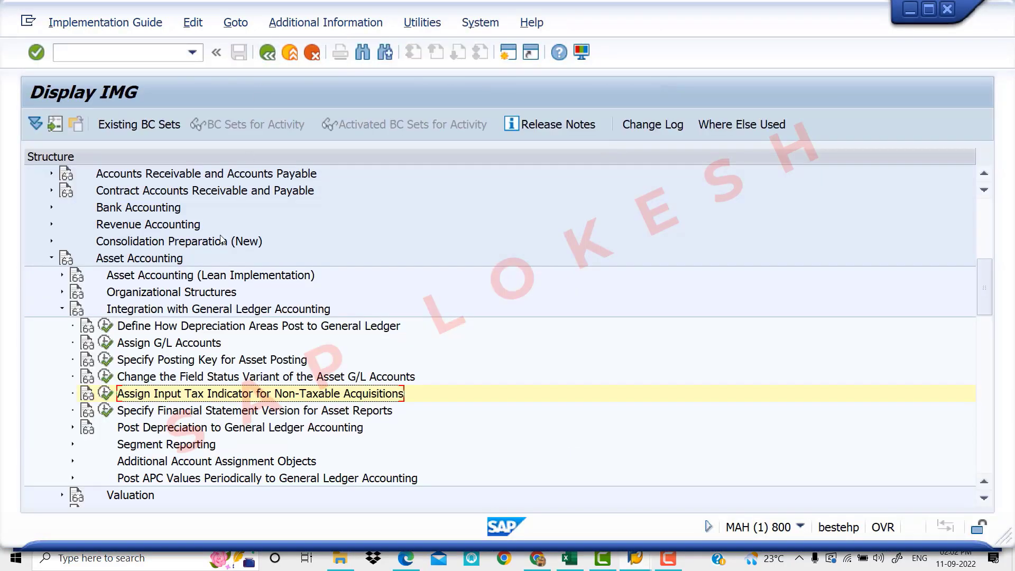
left_click(62, 310)
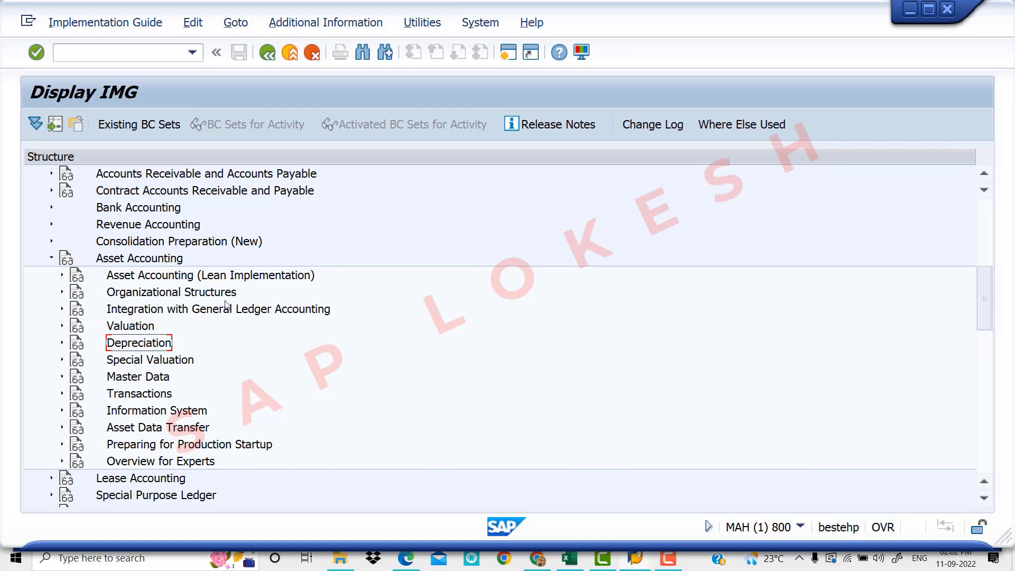
left_click(62, 292)
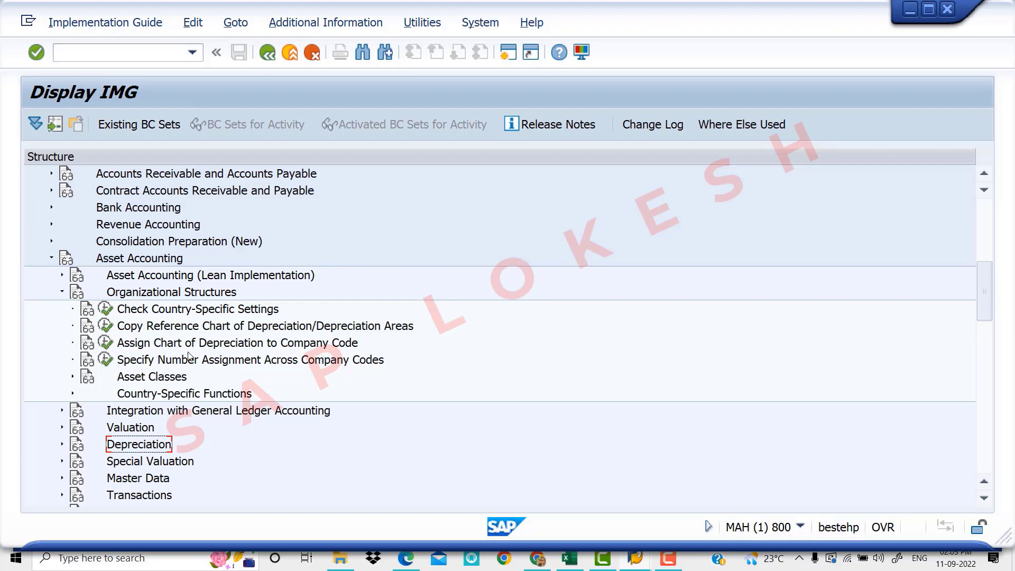
left_click(106, 342)
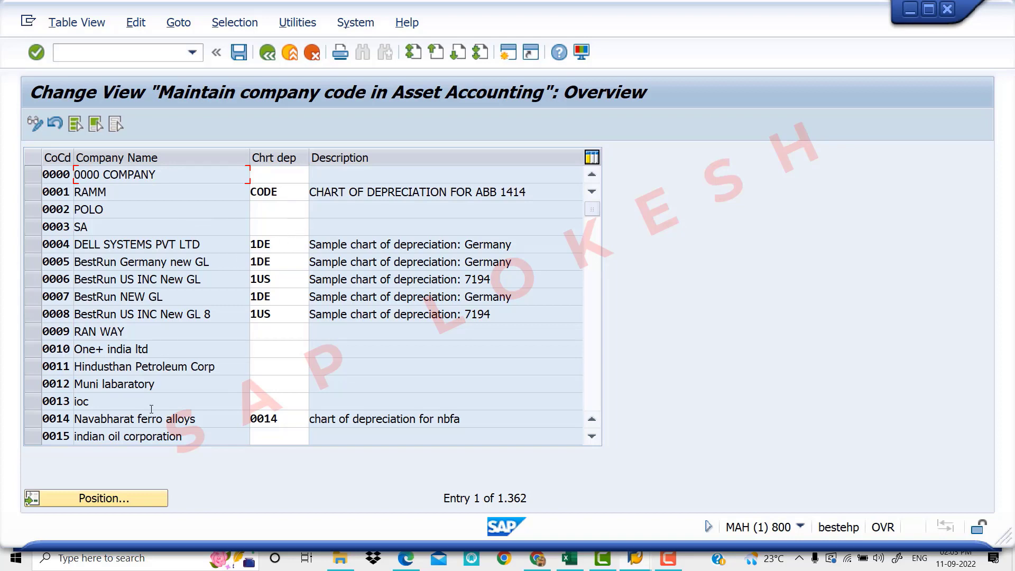
- Position the Asset Accounting company code overview at company code VIV1
left_click(129, 500)
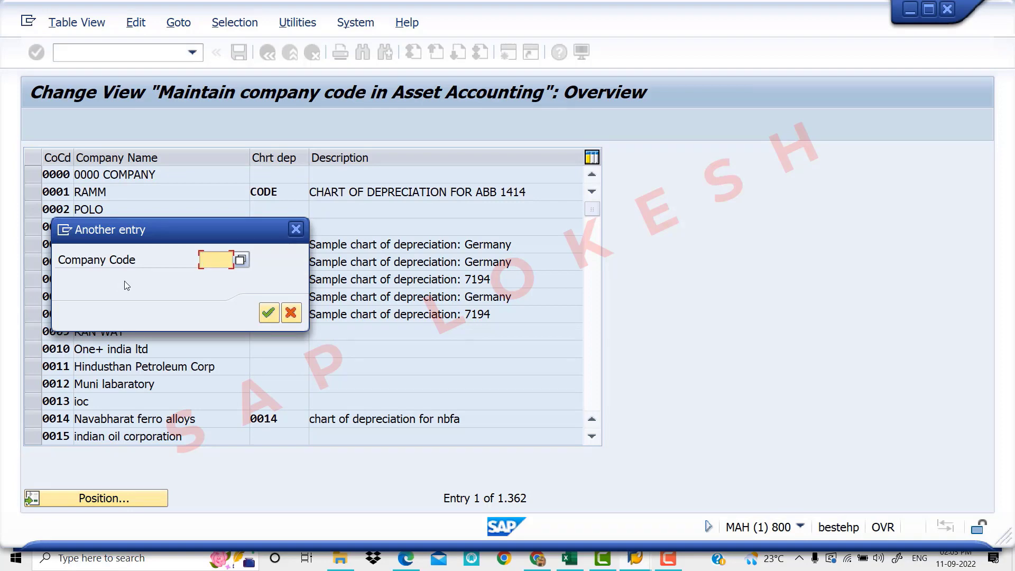
type("V")
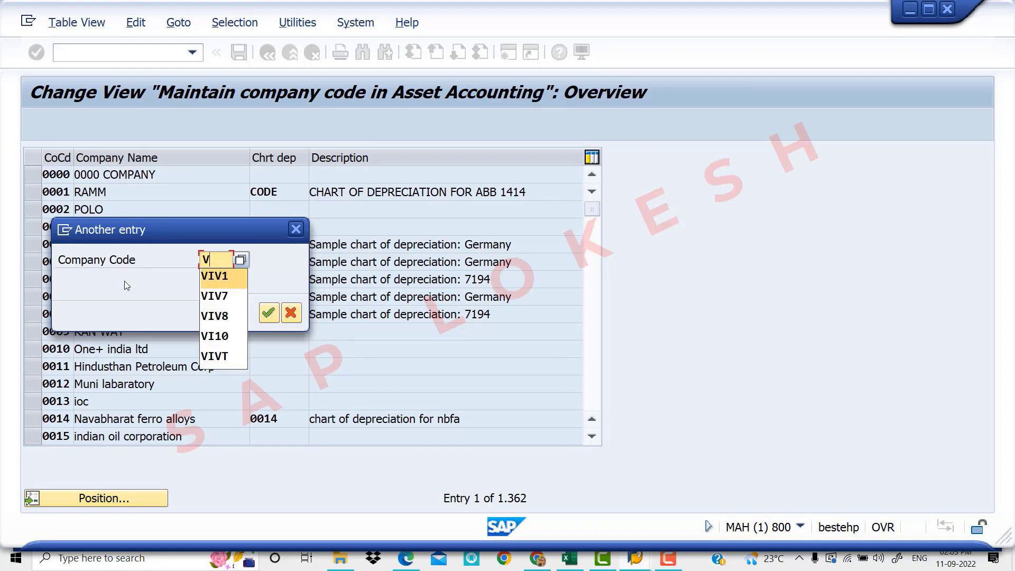
key("Return")
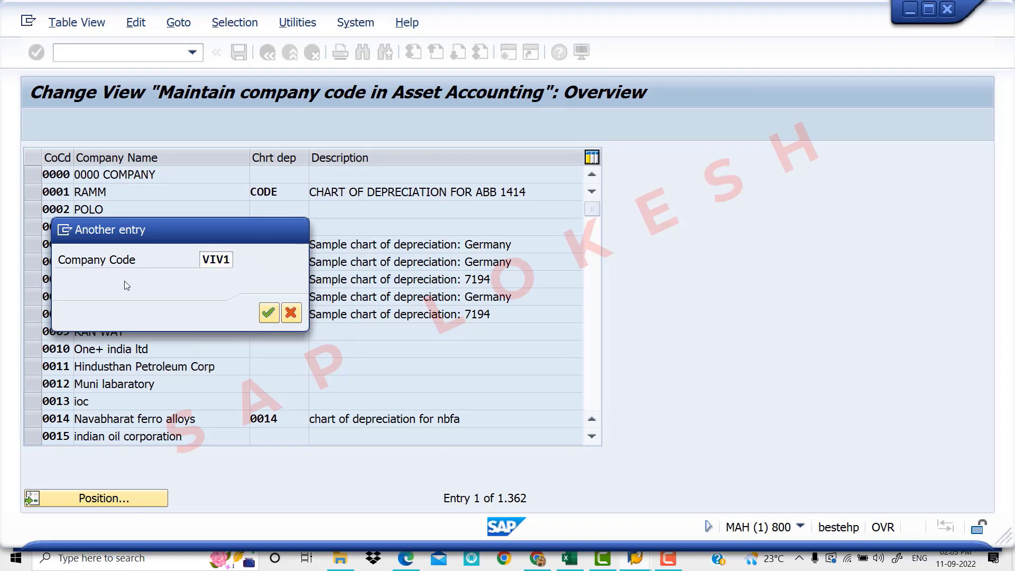
key("Return")
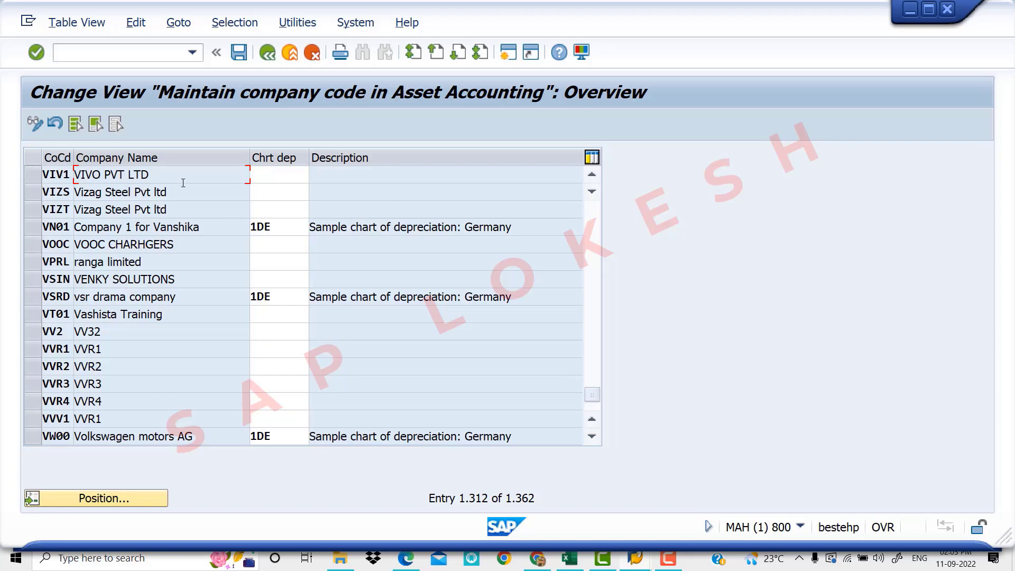
- Assign chart of depreciation VIV7 to company code VIV1, choosing it from the available charts of depreciation, and save the assignment
left_click(275, 175)
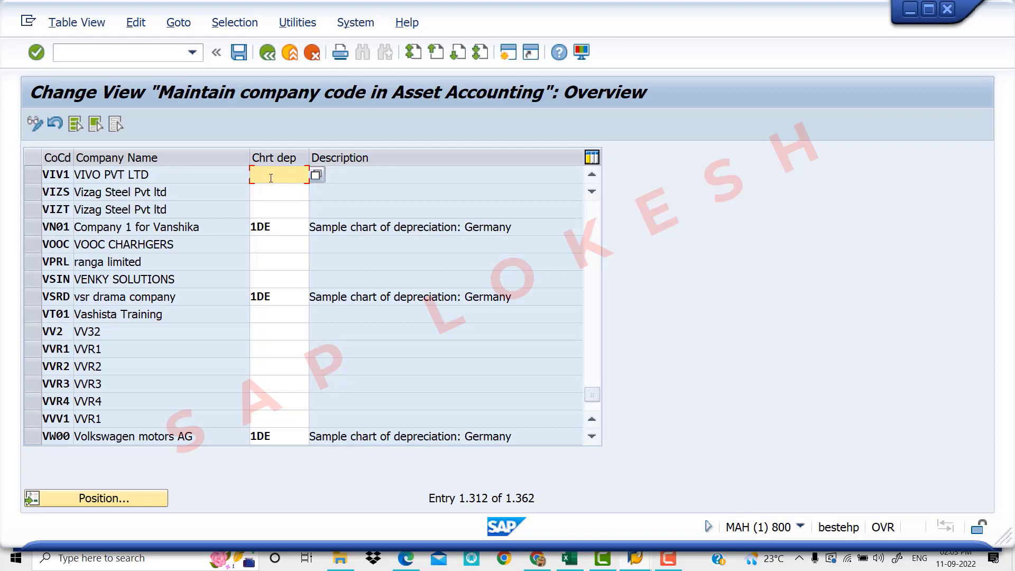
type("VIV7")
key("Return")
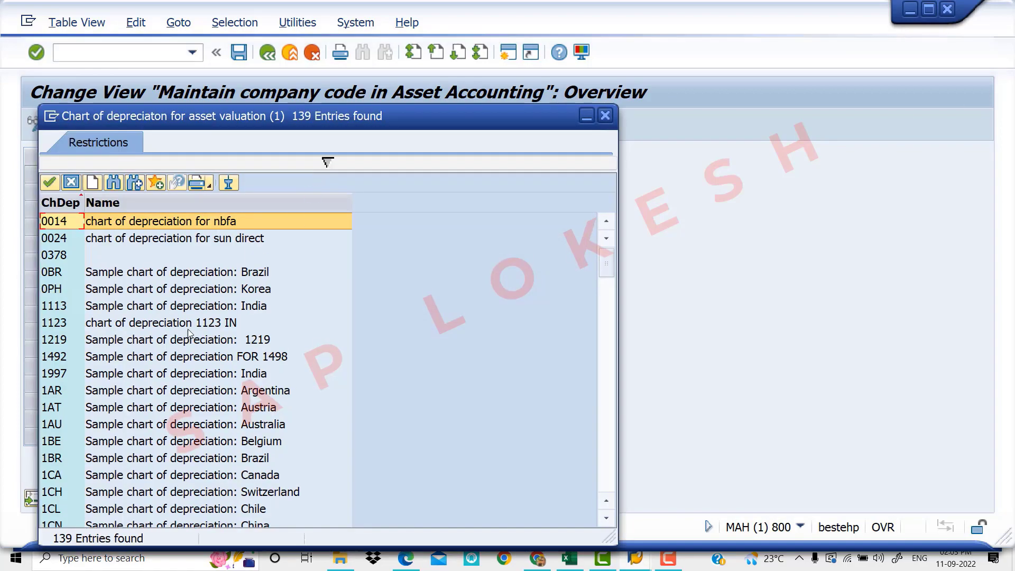
scroll(188, 342, "down", 20)
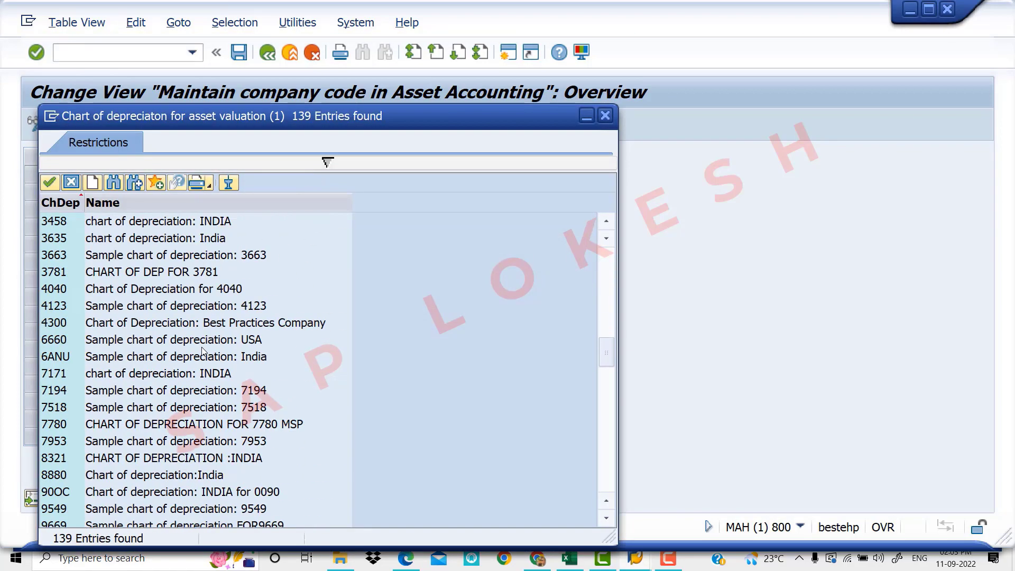
scroll(202, 351, "down", 20)
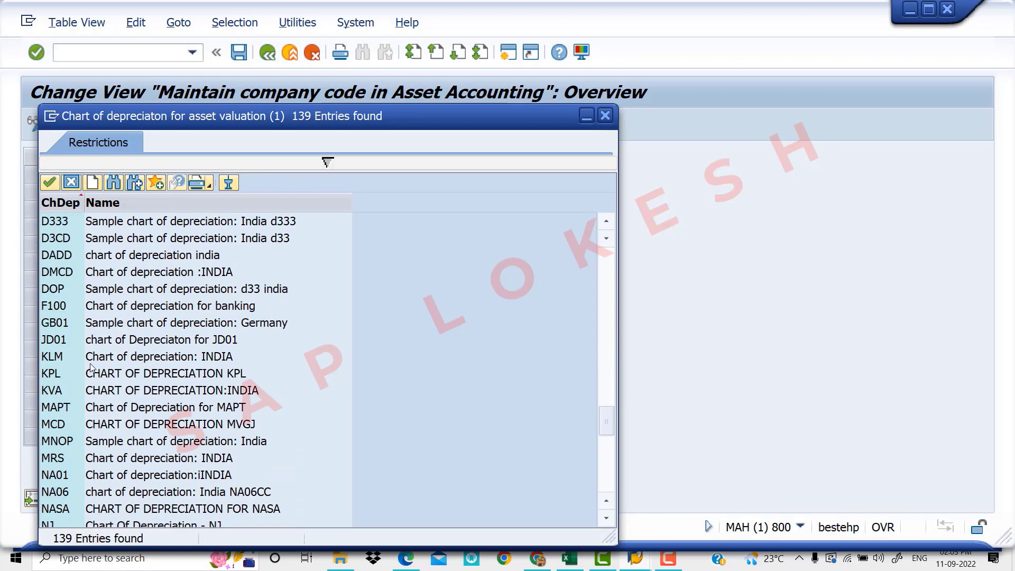
scroll(106, 366, "down", 4)
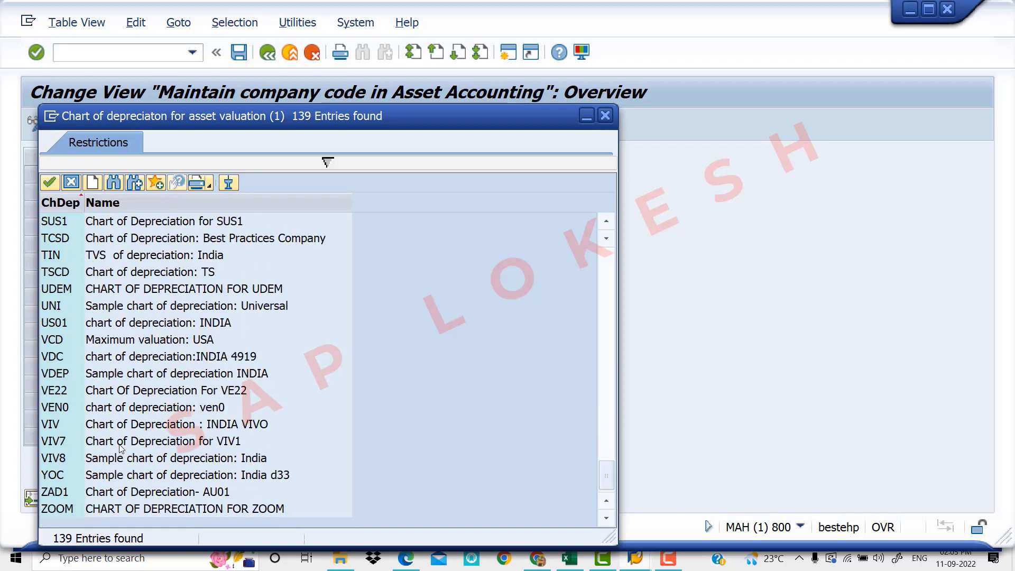
left_click(102, 446)
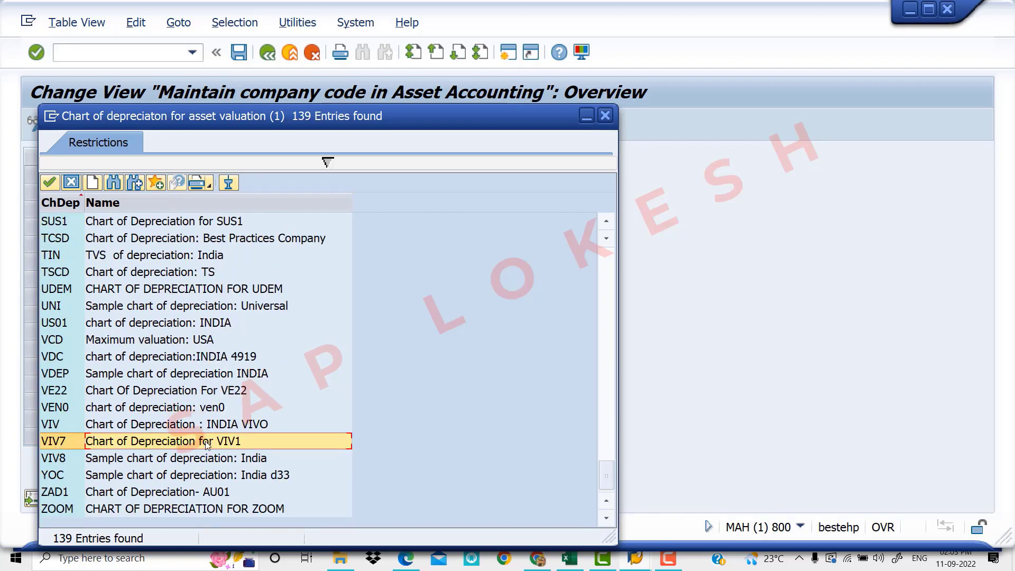
double_click(204, 441)
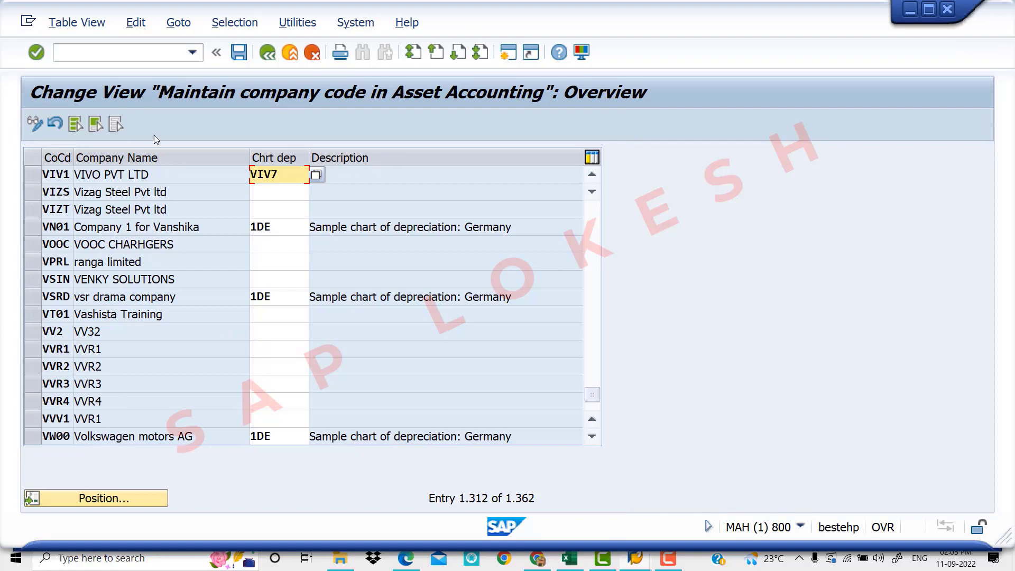
left_click(240, 56)
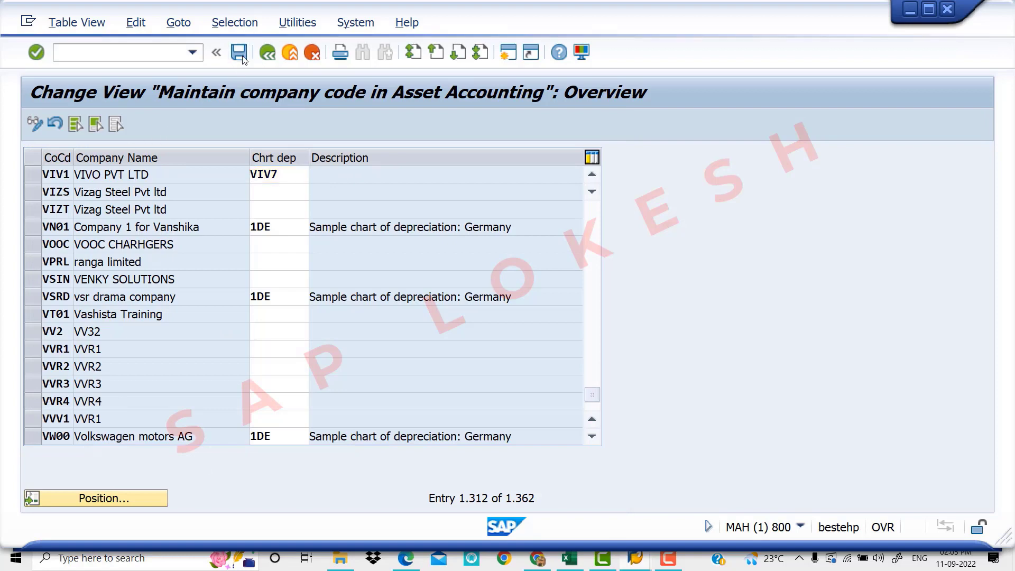
left_click(297, 313)
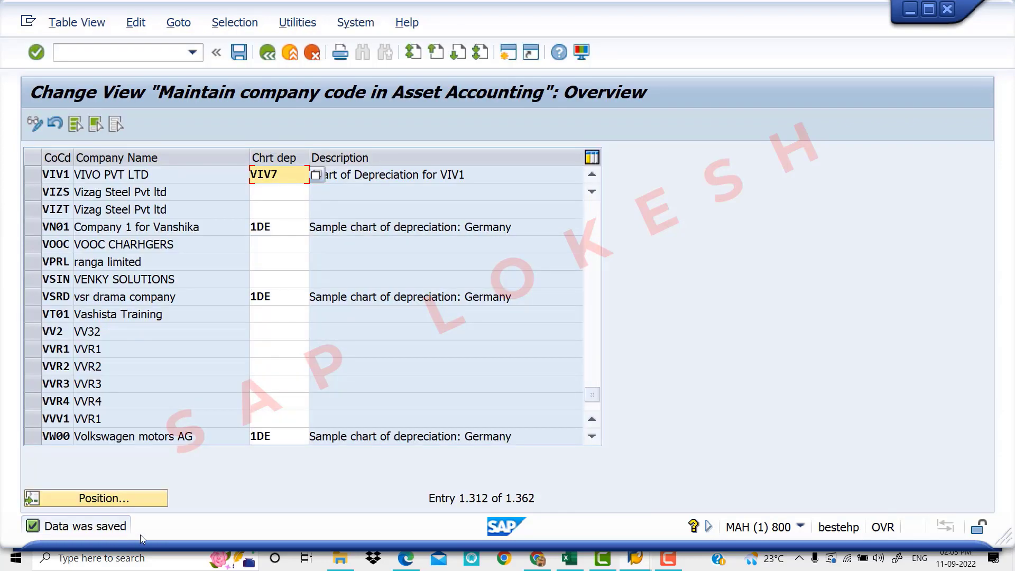
- Switch to the Excel configuration checklist and check the Part-1 item following the chart of depreciation assignment and its T code
left_click(569, 558)
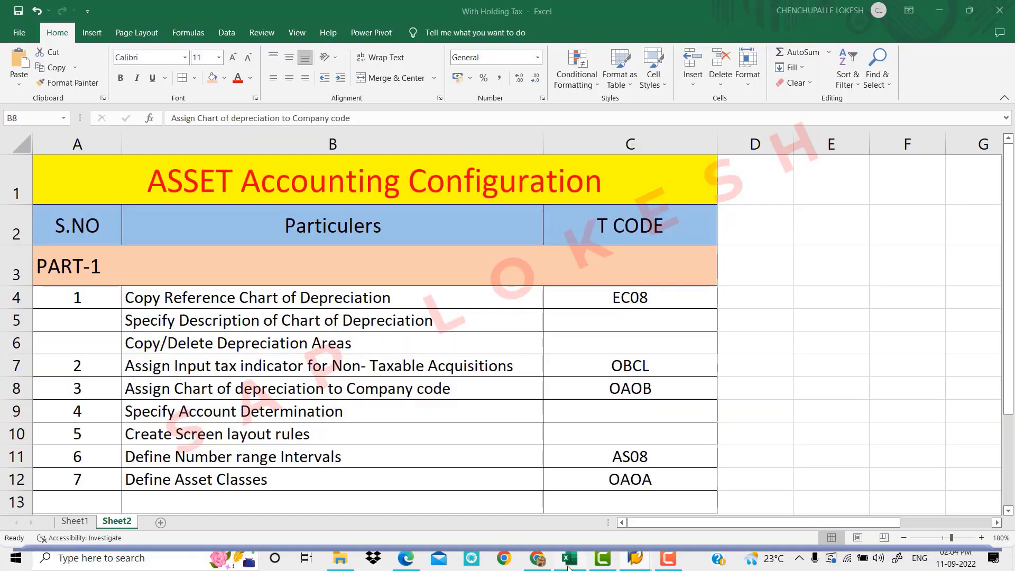
left_click(246, 395)
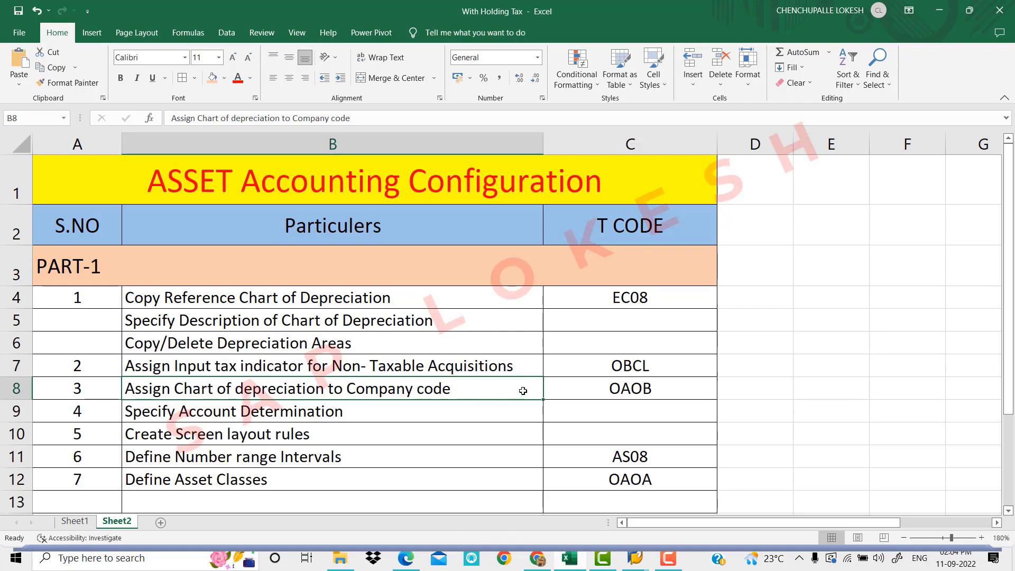
left_click(605, 389)
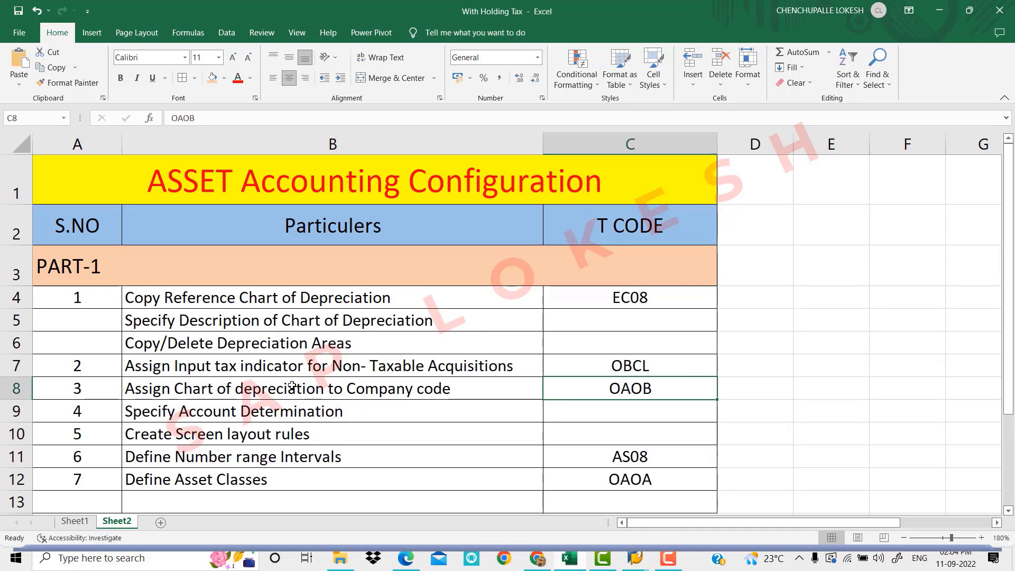
scroll(296, 389, "down", 2)
scroll(271, 379, "up", 1)
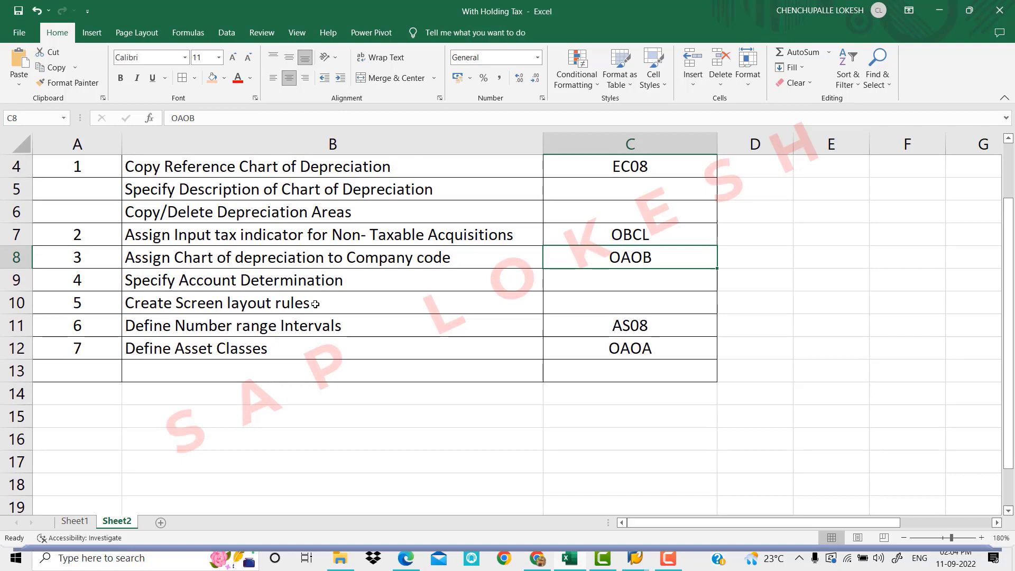
scroll(317, 304, "up", 1)
left_click(208, 414)
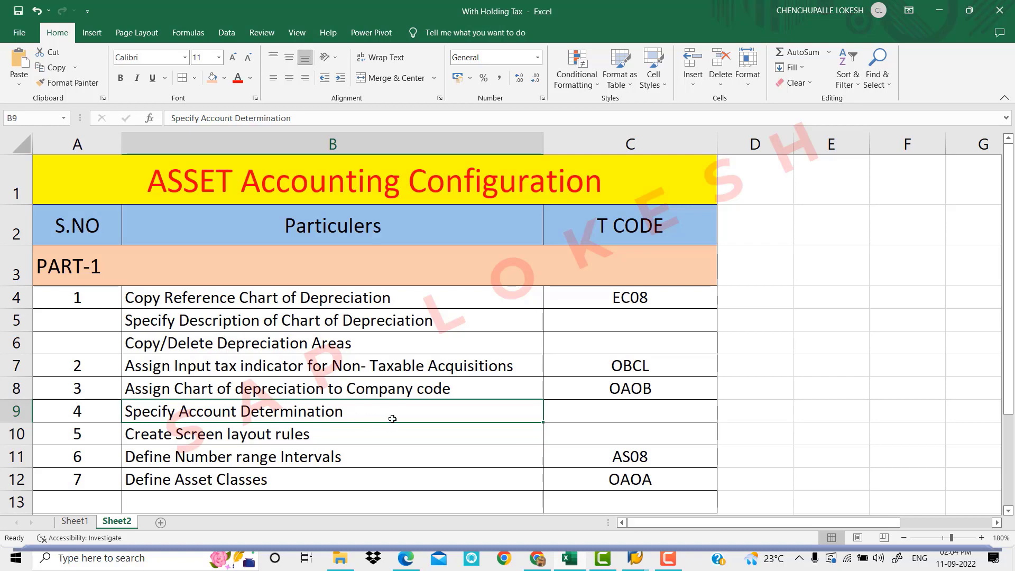
left_click(580, 417)
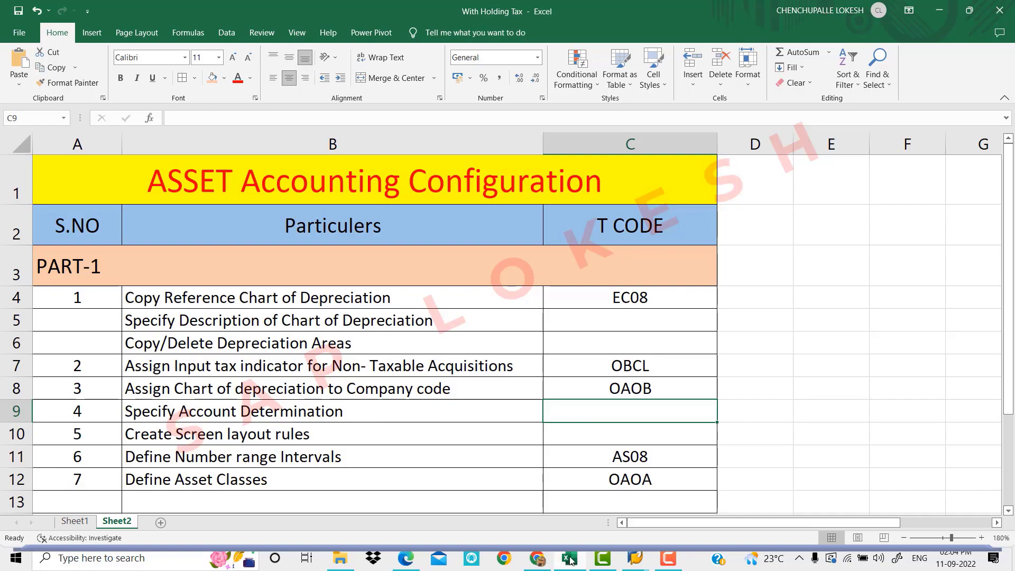
- Switch back to SAP, return to the IMG structure and open Specify Account Determination under Organizational Structures, Asset Classes
mouse_move(632, 564)
left_click(672, 494)
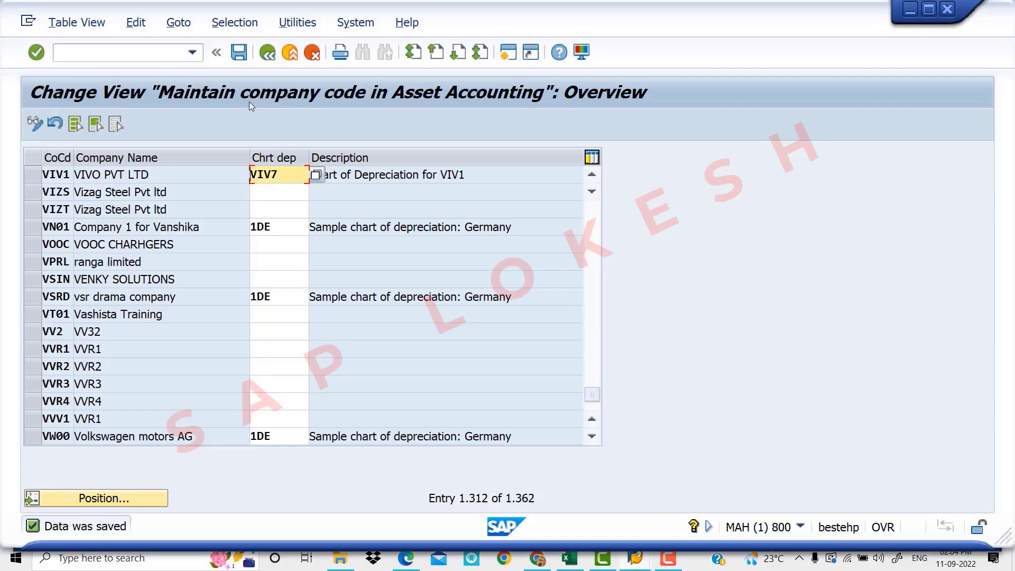
left_click(268, 52)
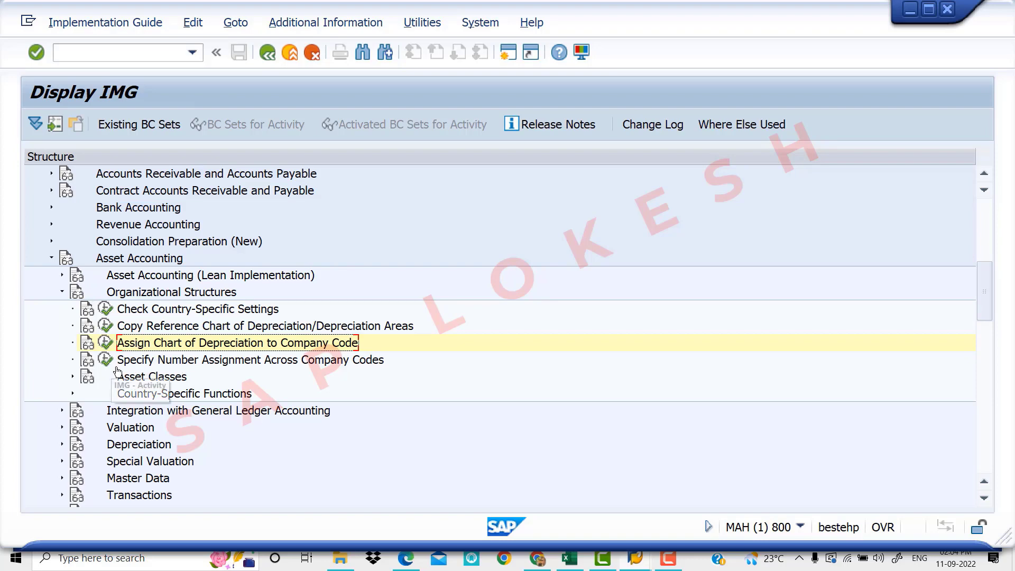
left_click(73, 377)
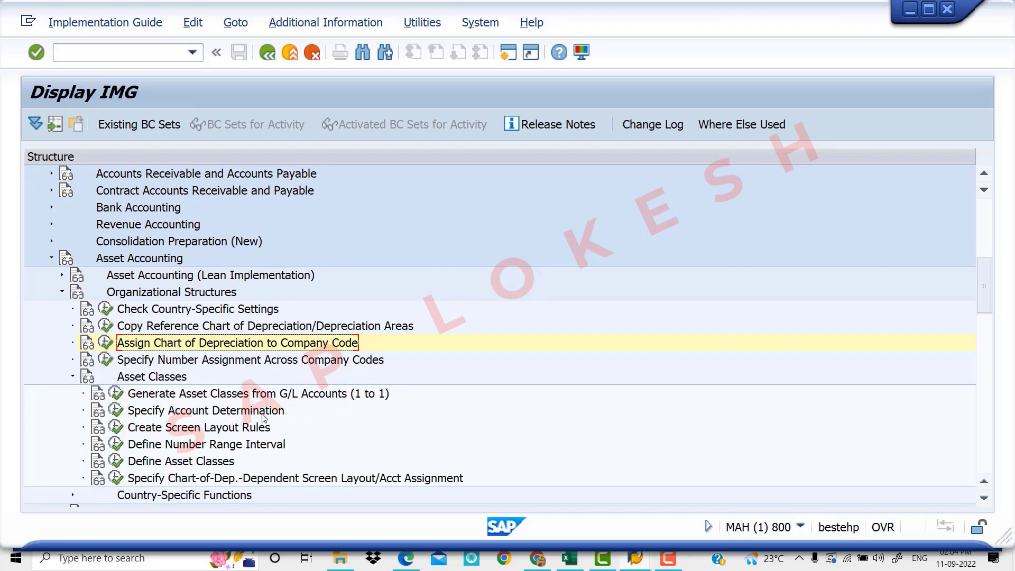
left_click(115, 410)
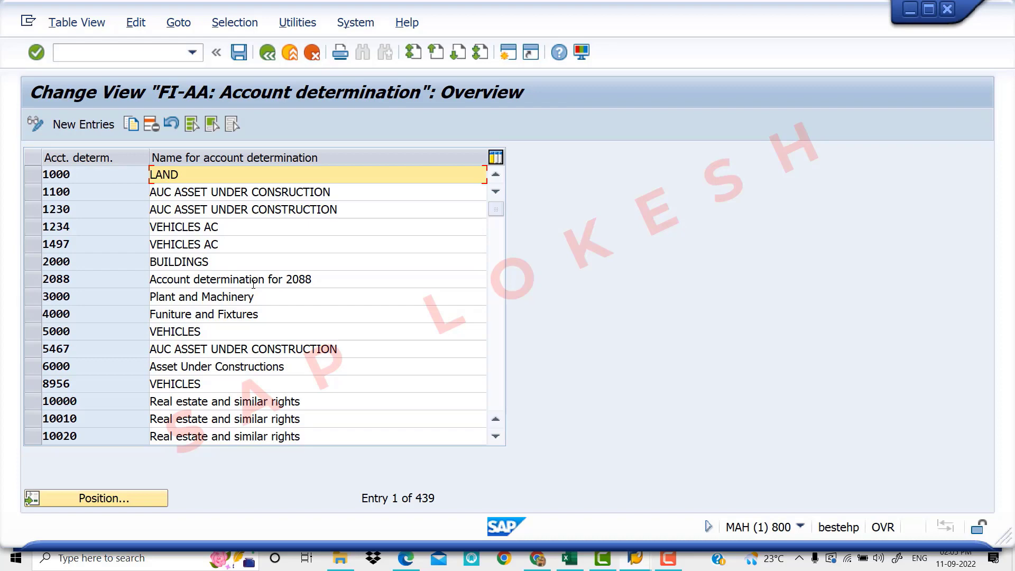
double_click(218, 262)
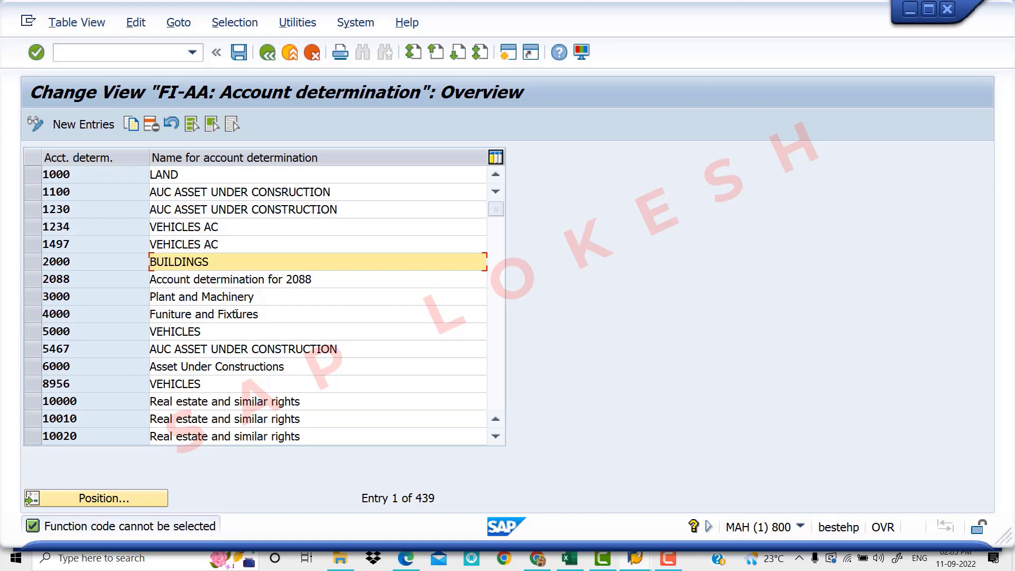
- Start new account determination entries and add VIV10 with the name MACHINERY and VIV11 with the name BUILDING
left_click(82, 124)
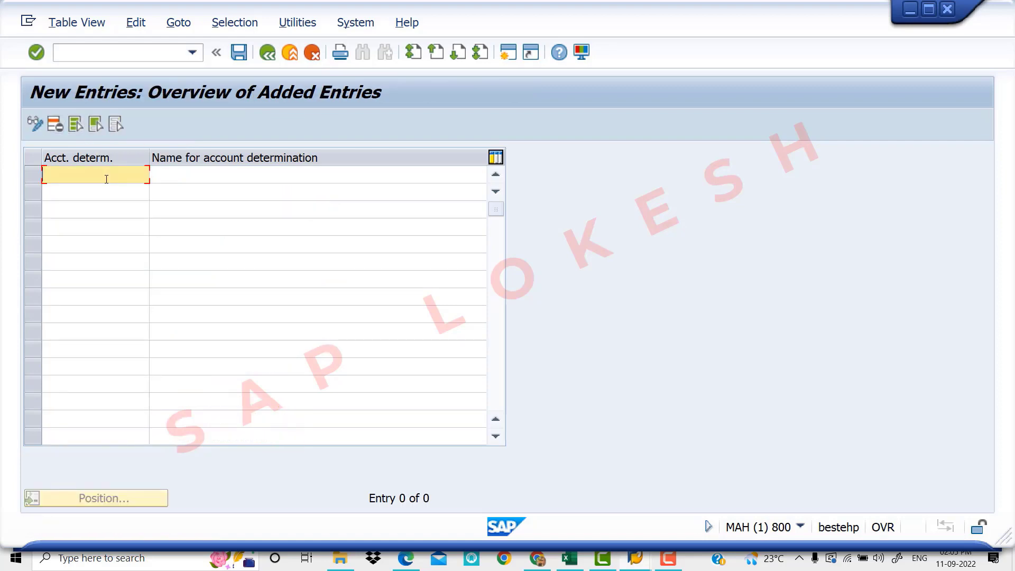
type("VIV10")
left_click(205, 175)
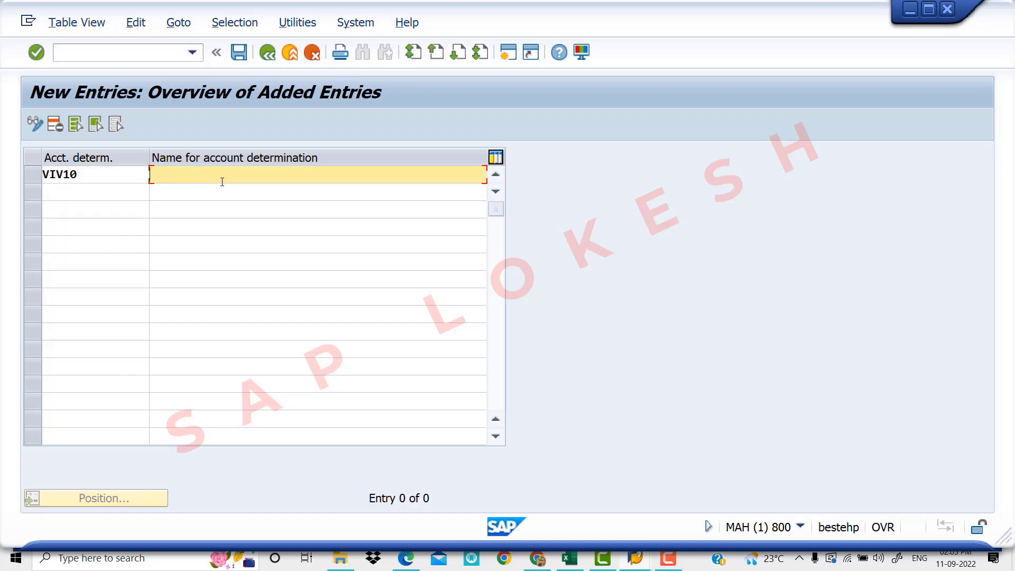
type("MACHINERY")
left_click(65, 192)
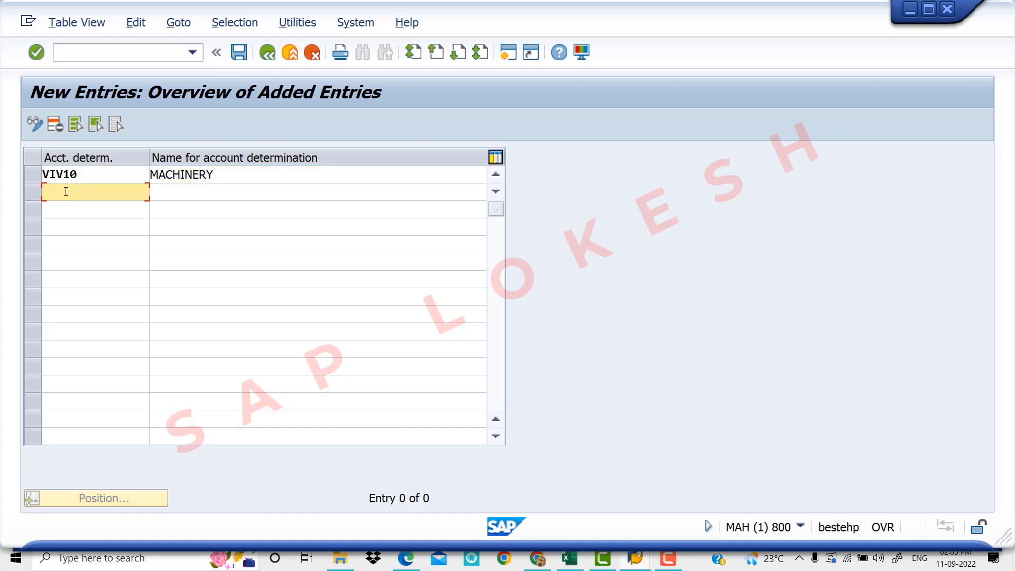
type("VIV11")
key("Tab")
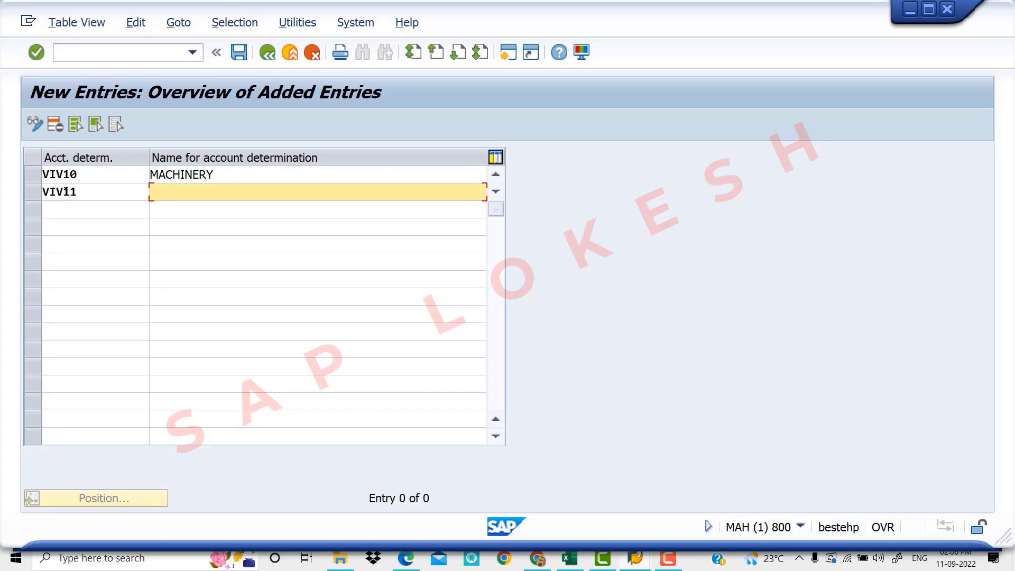
type("BUILDING")
- Add a third account determination, VIV12, with the name PLANT
left_click(89, 208)
type("V")
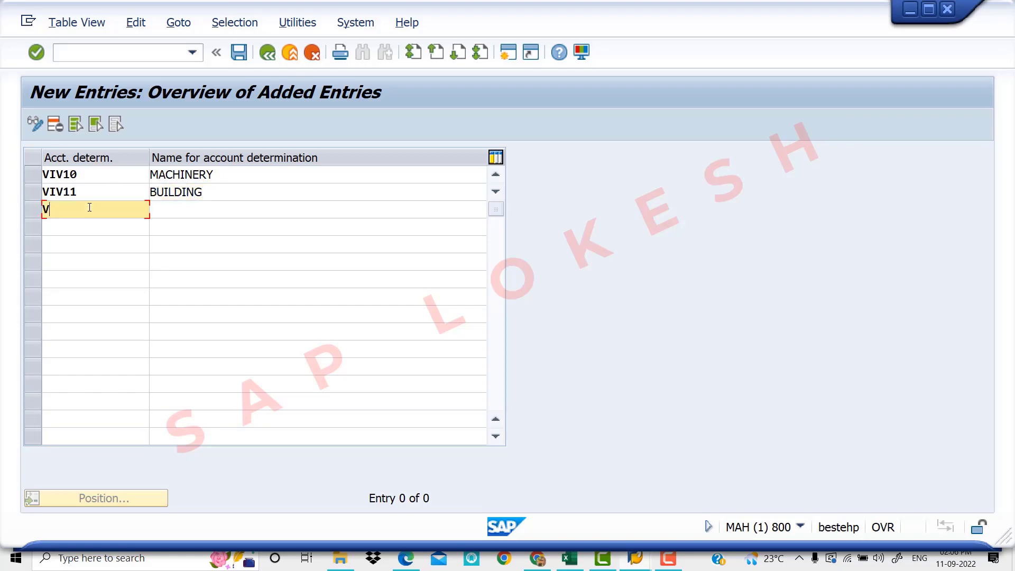
type("IV12")
key("Tab")
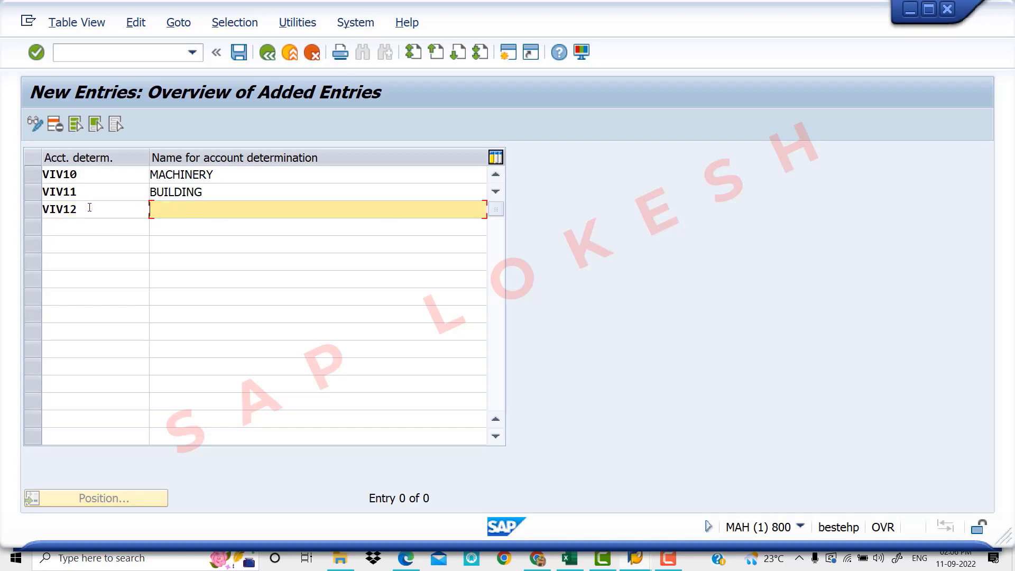
type("PL")
type("ANT")
left_click(104, 245)
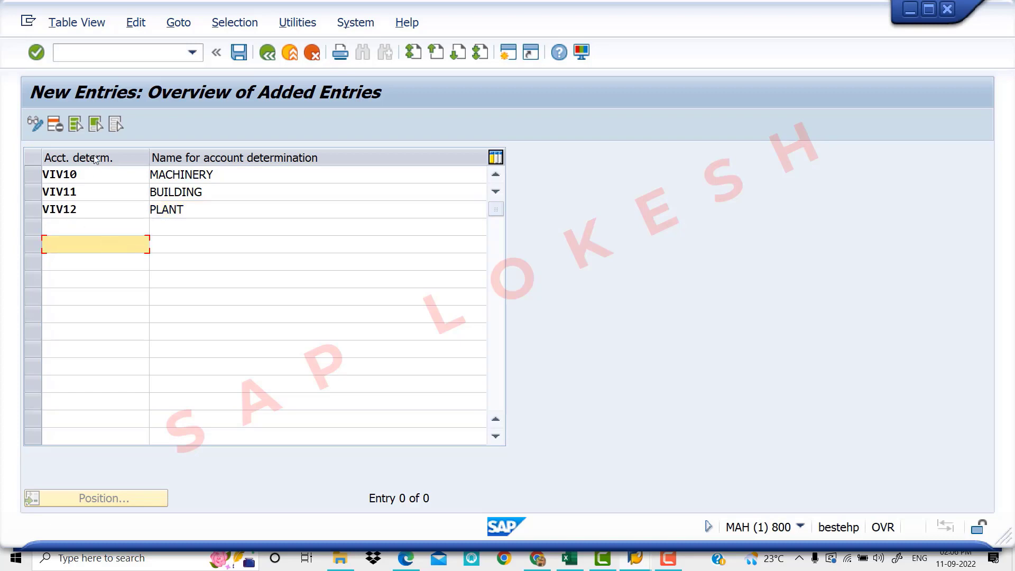
- Switch to the Excel checklist and note VIV7 in cell D4 beside Copy Reference Chart of Depreciation
left_click(569, 556)
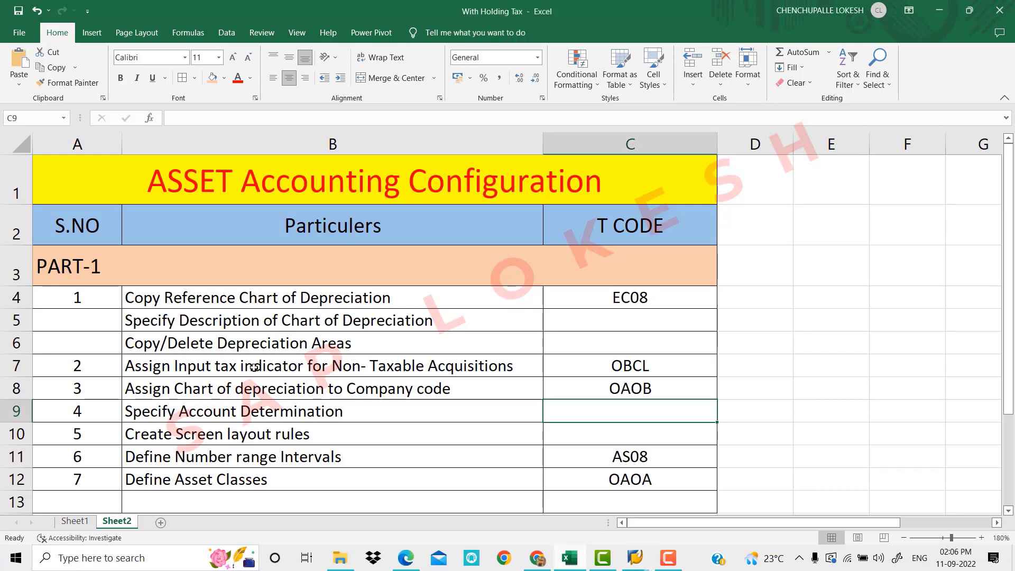
left_click(750, 303)
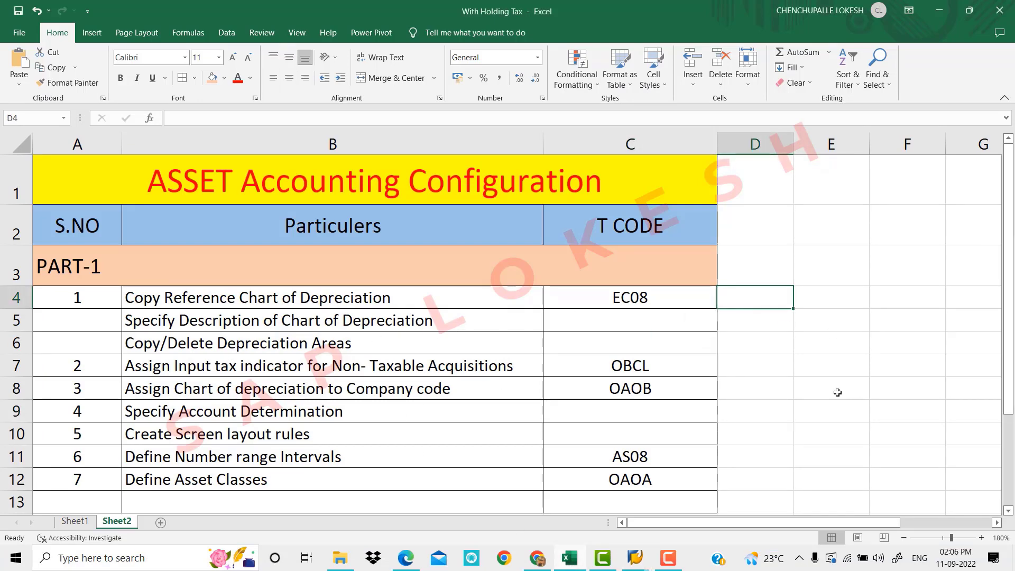
type("VI")
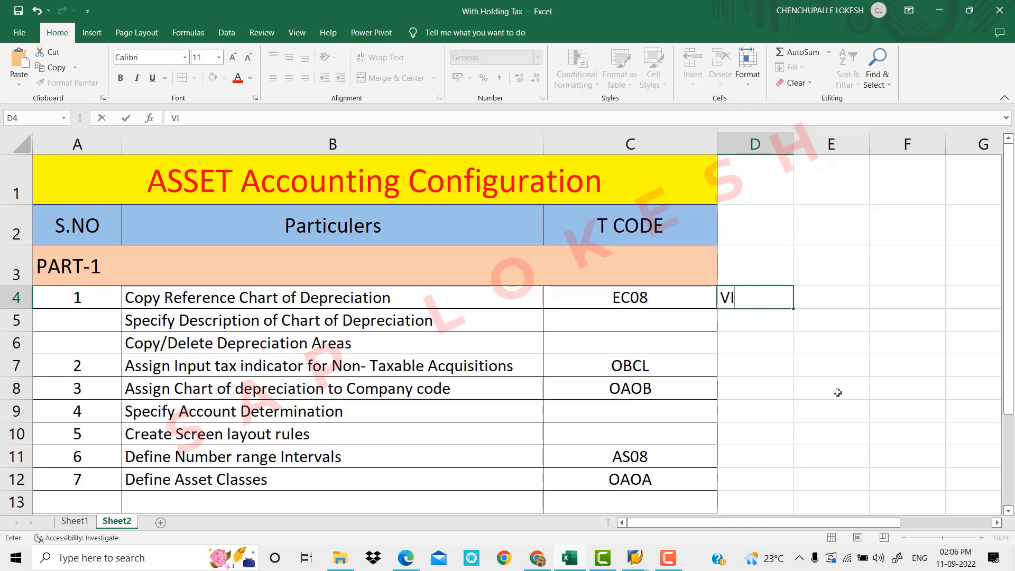
type("V7")
left_click(765, 367)
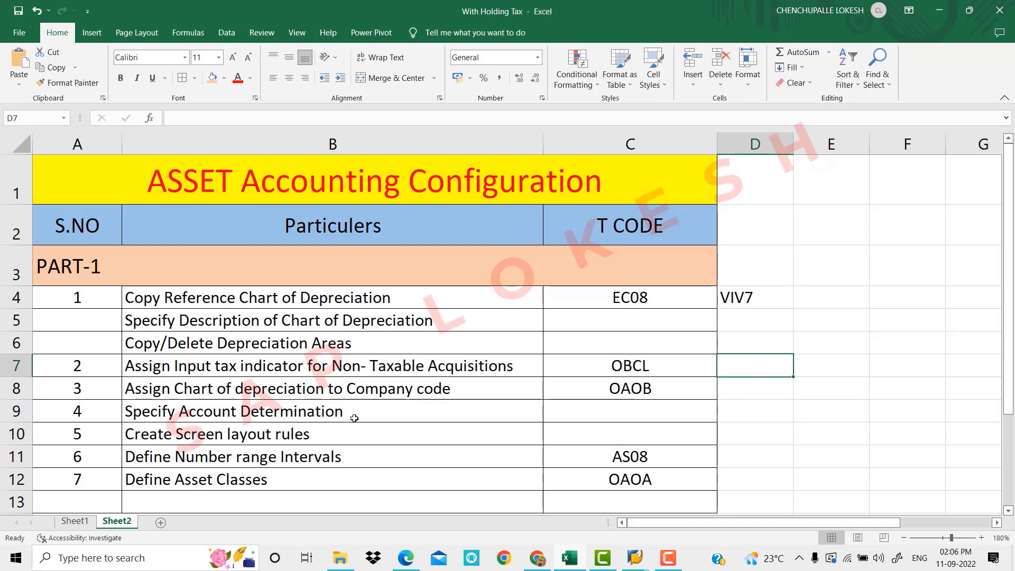
- Record VIV10, VIV11 and VIV12 in cells D9, E9 and F9 beside Specify Account Determination
left_click(741, 412)
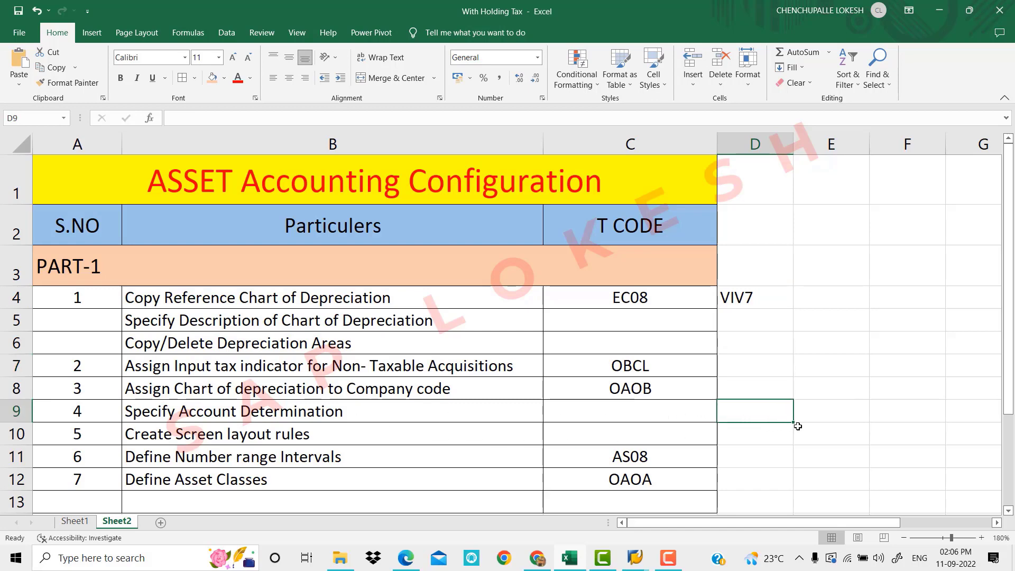
type("VIV")
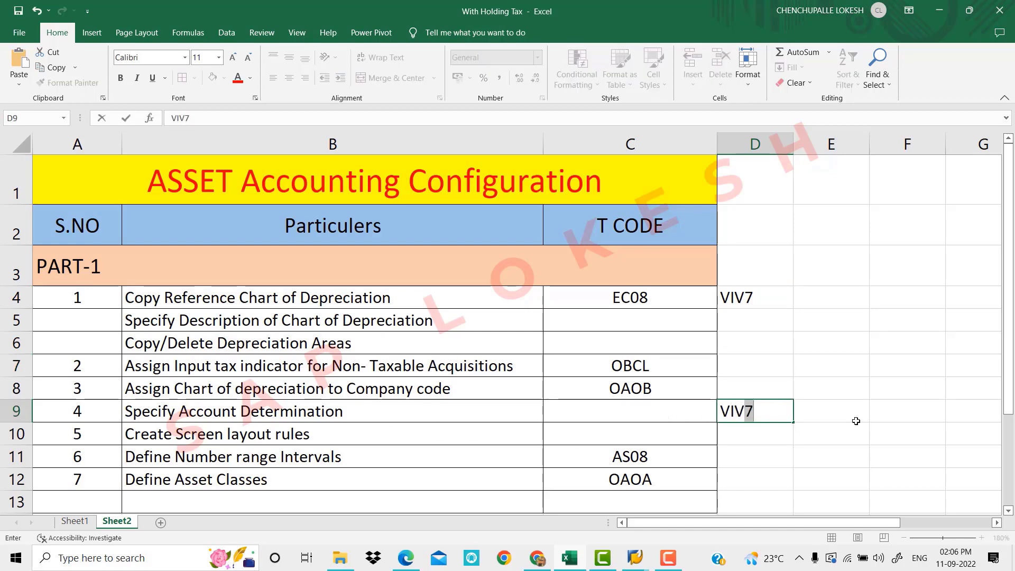
type("10")
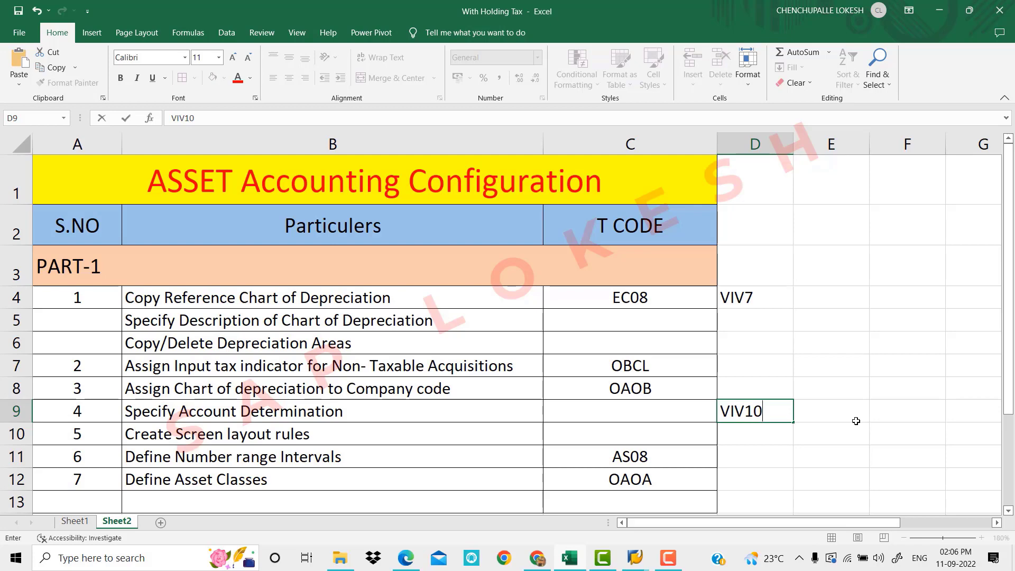
left_click(856, 420)
type("VIV")
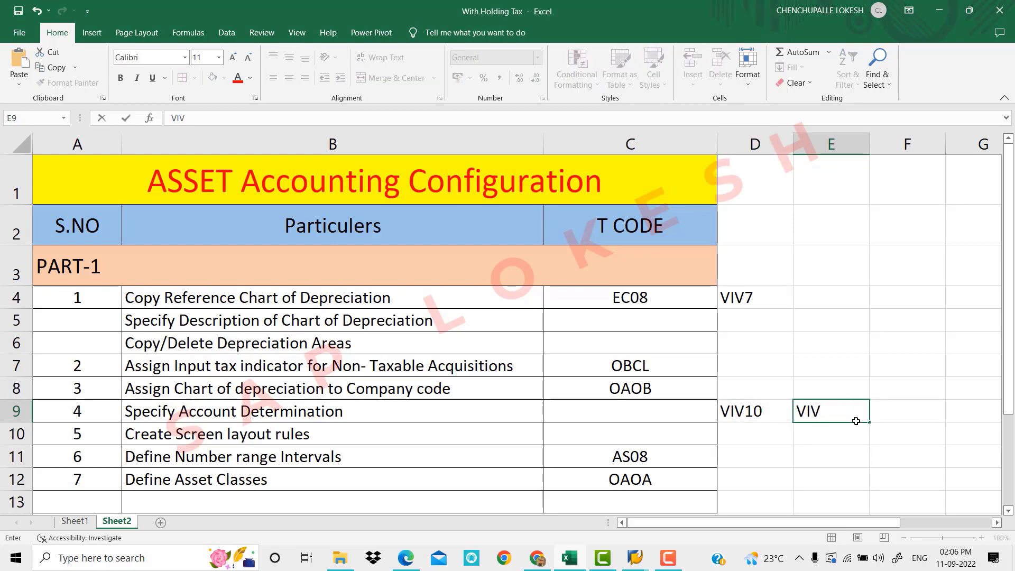
type("11V")
key("BackSpace")
key("Tab")
type("VIV")
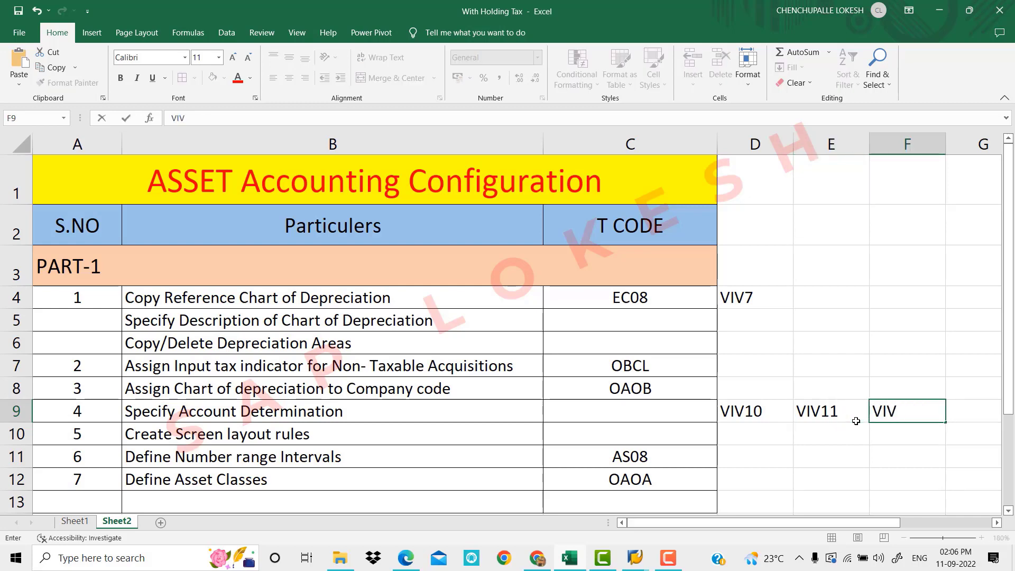
type("12")
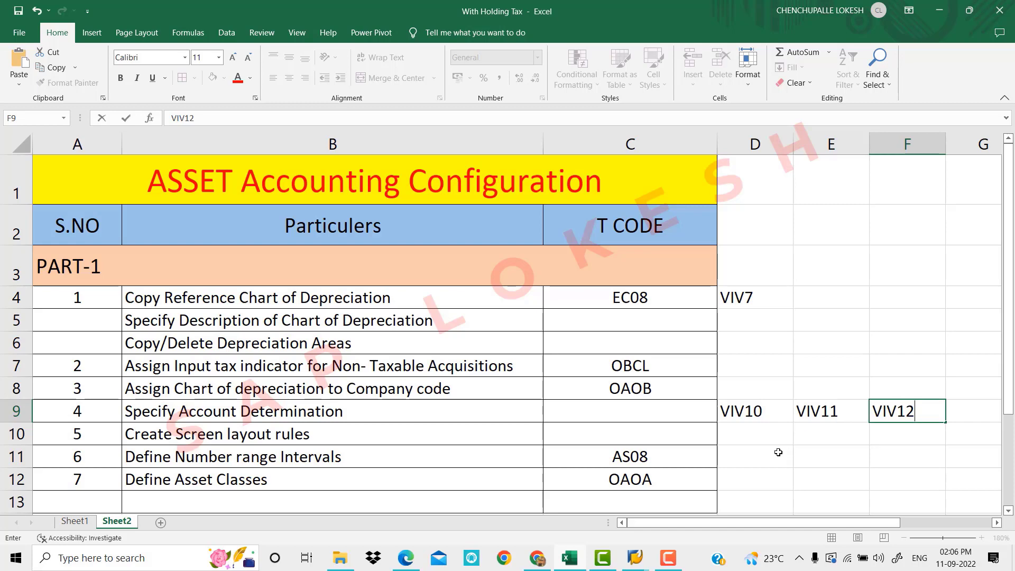
left_click(778, 453)
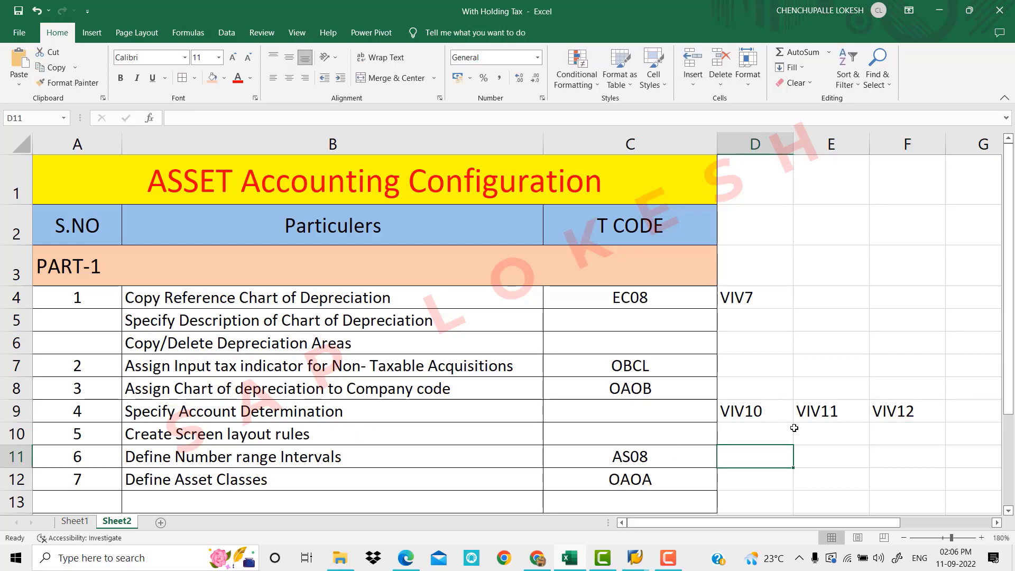
- Switch back to SAP and extend the account determination names to MACHINERY - VIV1, BUILDING - VIV2 and PLANT - VIV3
mouse_move(633, 561)
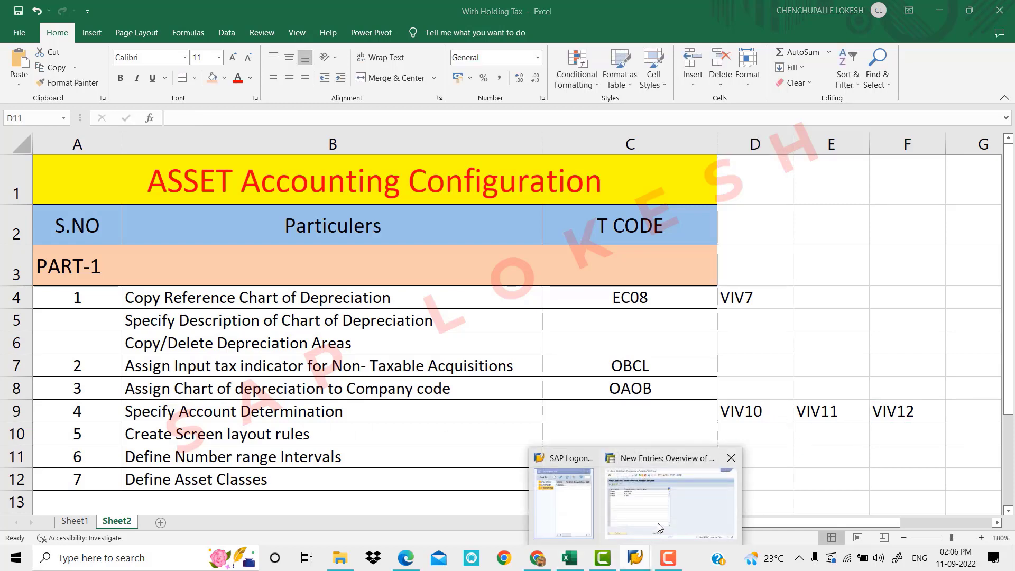
left_click(658, 527)
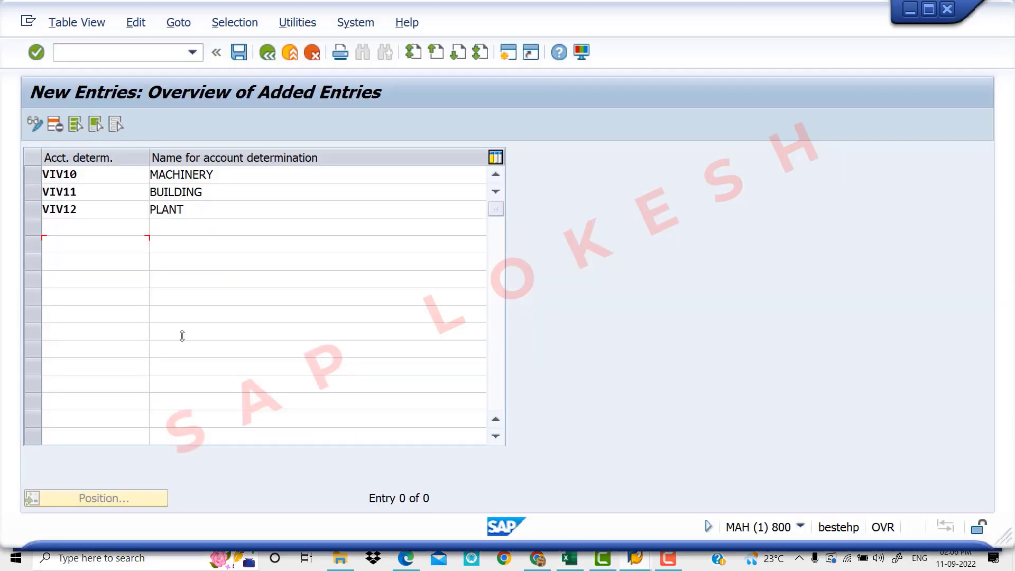
left_click(231, 174)
type("- VIV")
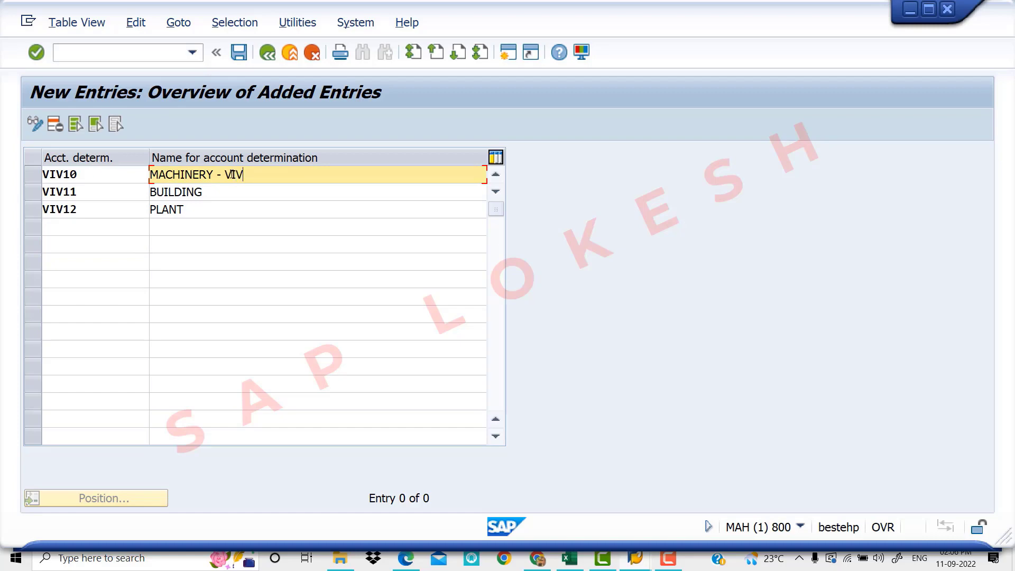
type("1")
key("Down")
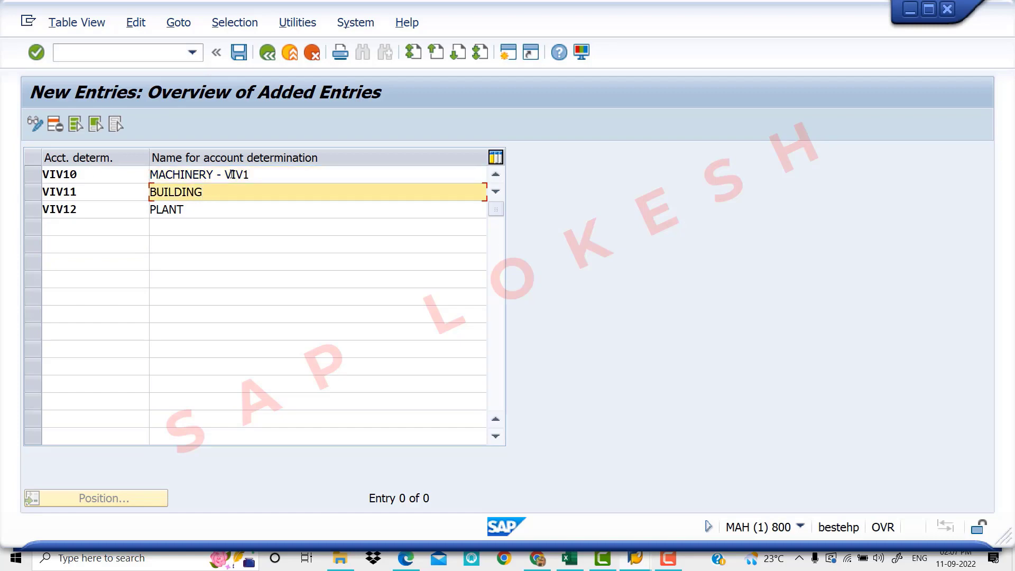
type("-V")
key("BackSpace")
type("VIV2")
left_click(222, 206)
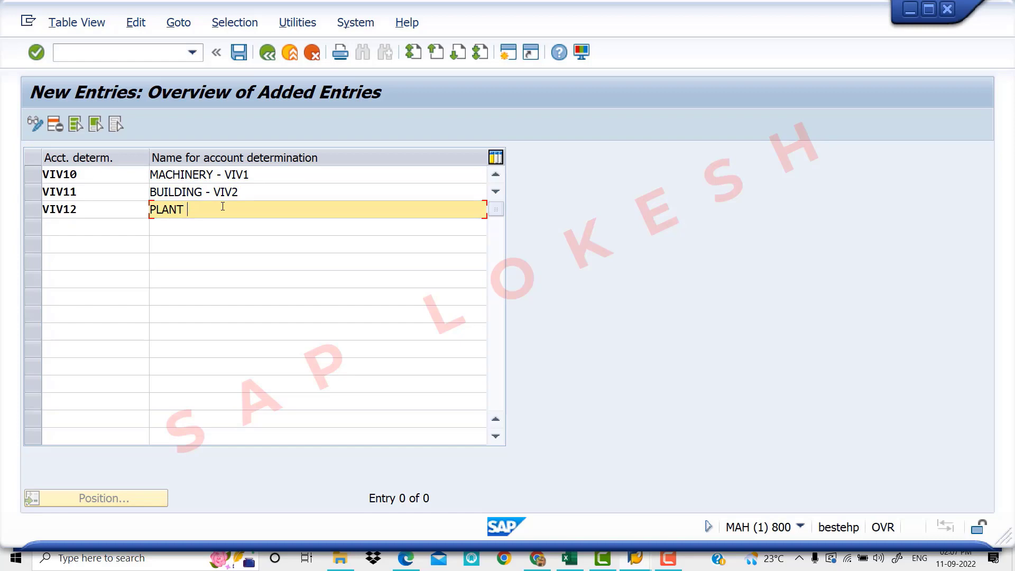
type("- VIV3")
left_click(268, 259)
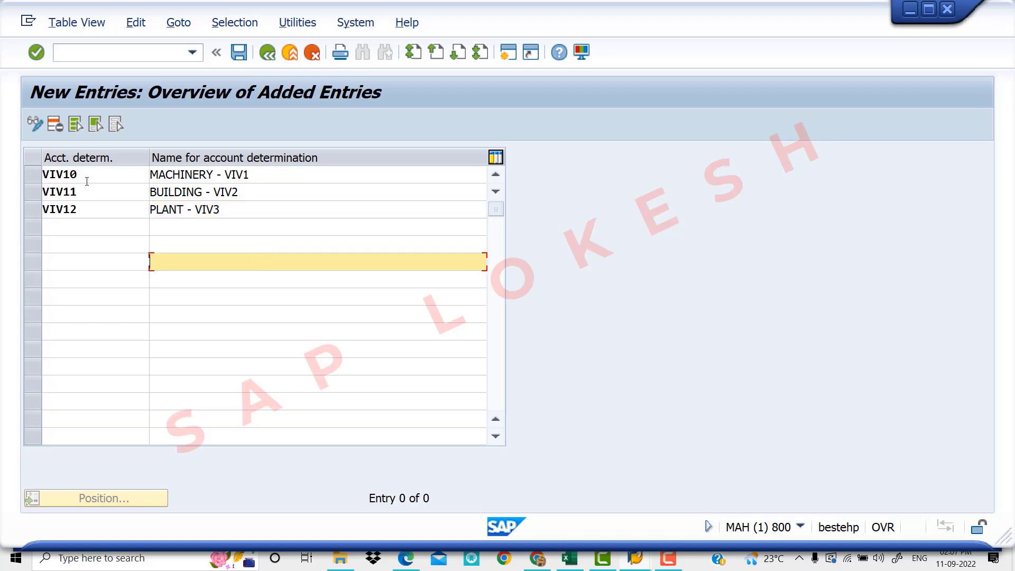
- Save the new account determinations under the proposed customizing request and return to the IMG structure
left_click(237, 52)
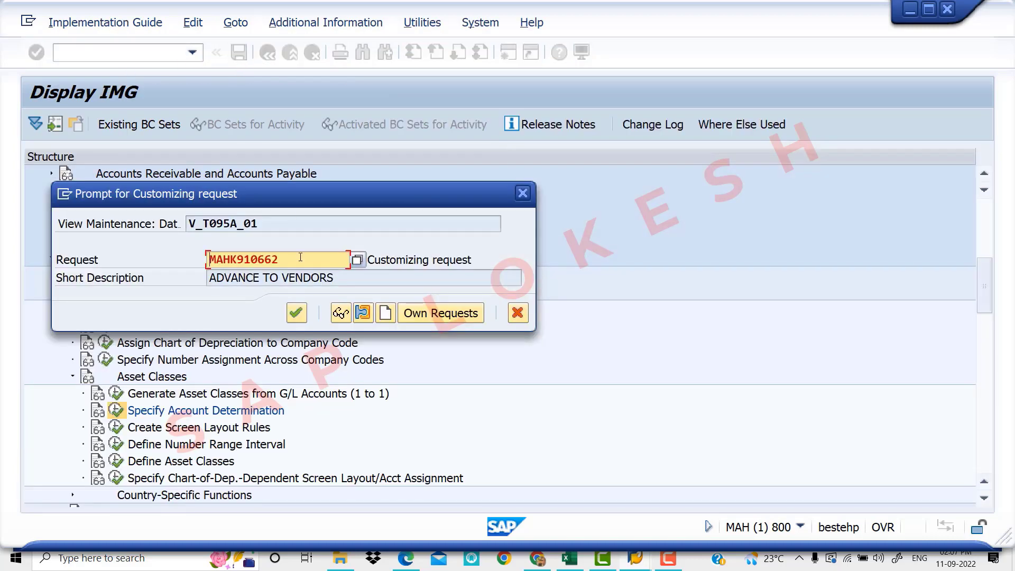
left_click(300, 314)
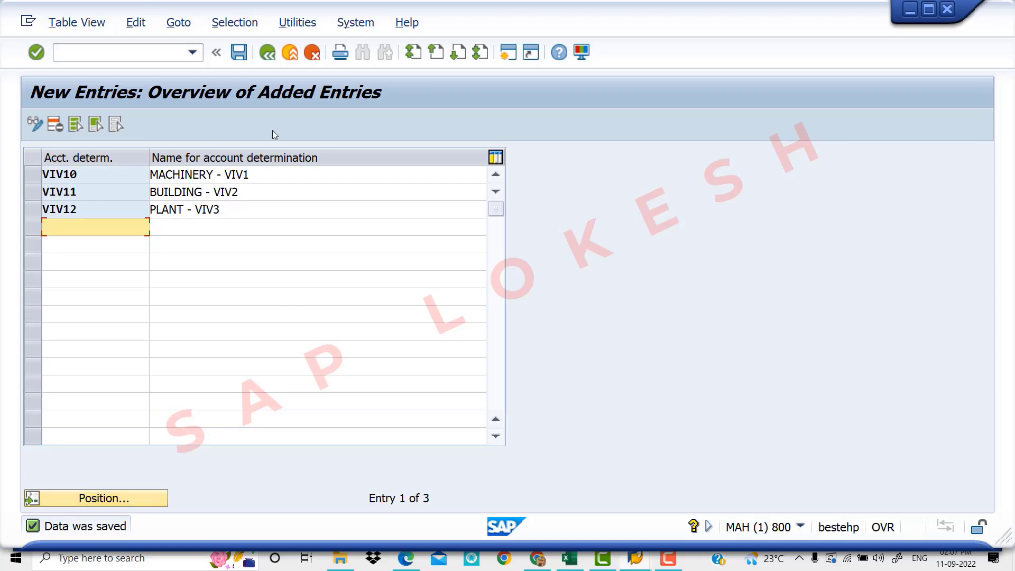
left_click(270, 54)
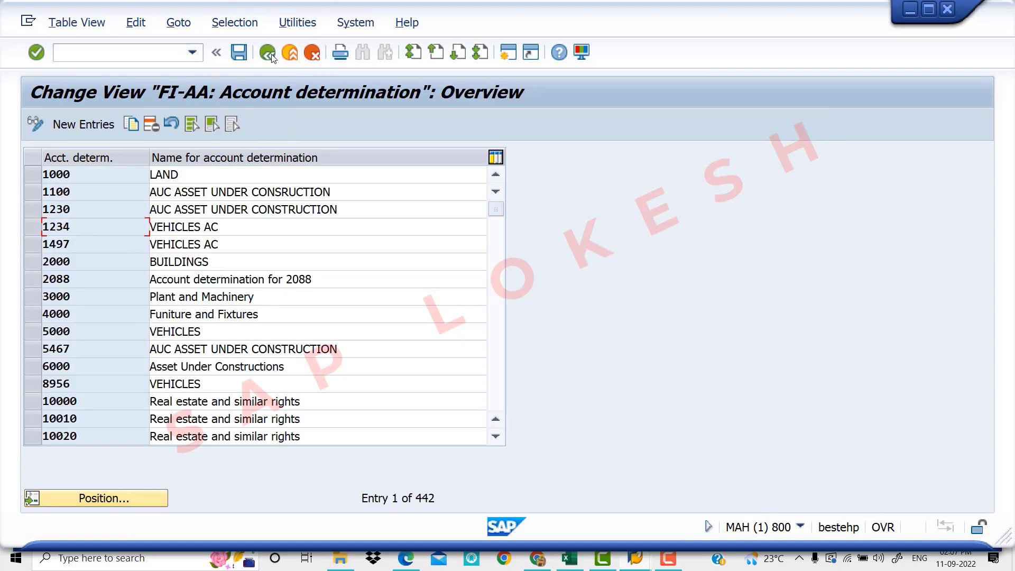
left_click(270, 54)
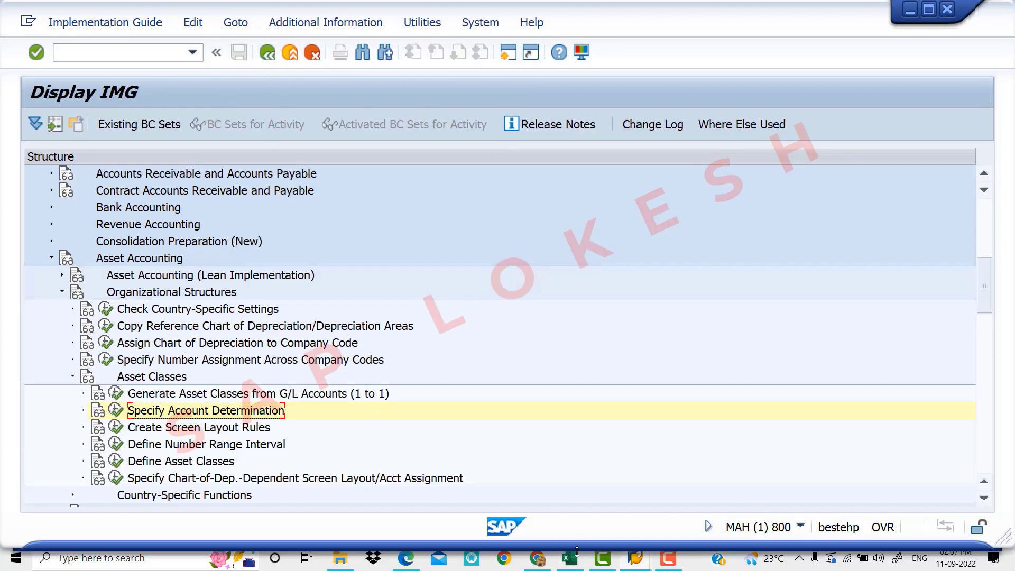
- Switch to the Excel checklist and check the Part-1 item following Specify Account Determination
left_click(575, 555)
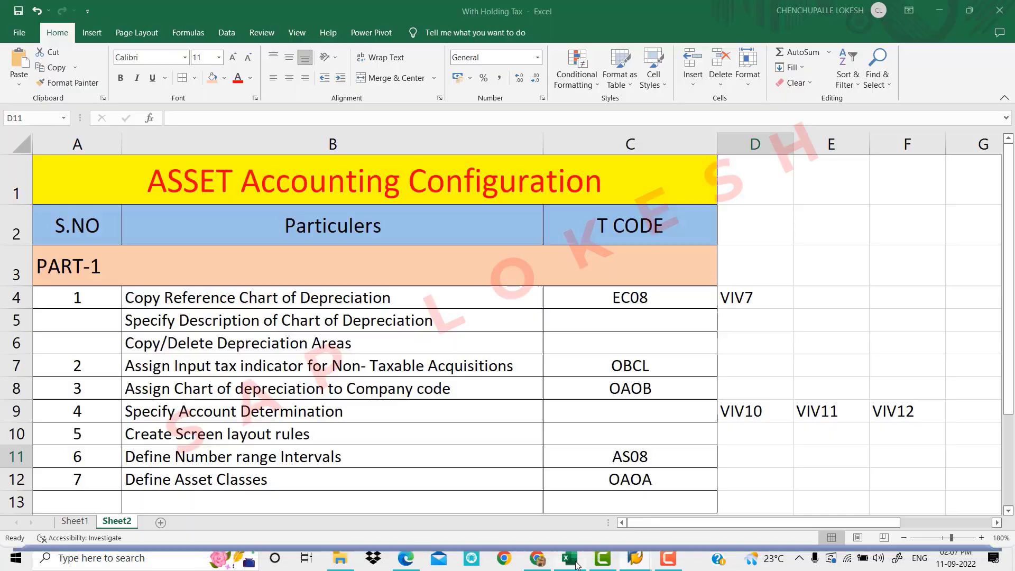
left_click(202, 441)
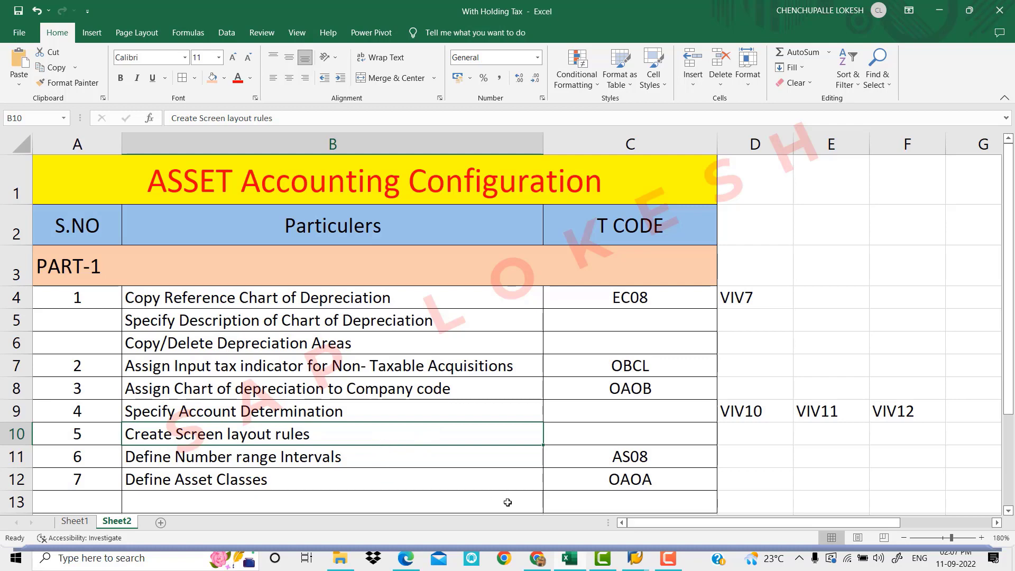
- Switch to SAP and open the Create Screen Layout Rules activity under Asset Classes
left_click(634, 559)
left_click(680, 465)
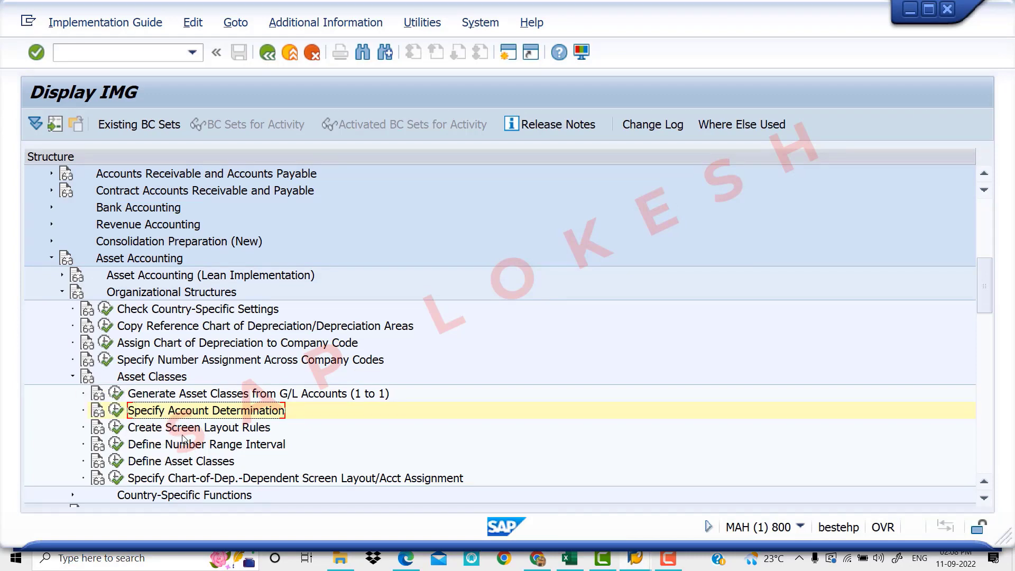
left_click(116, 427)
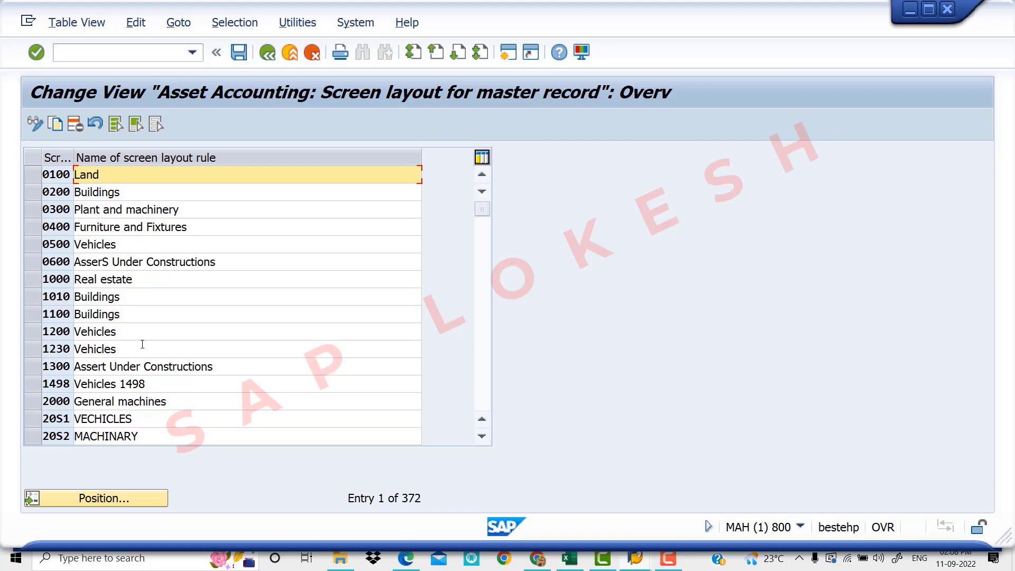
left_click(135, 499)
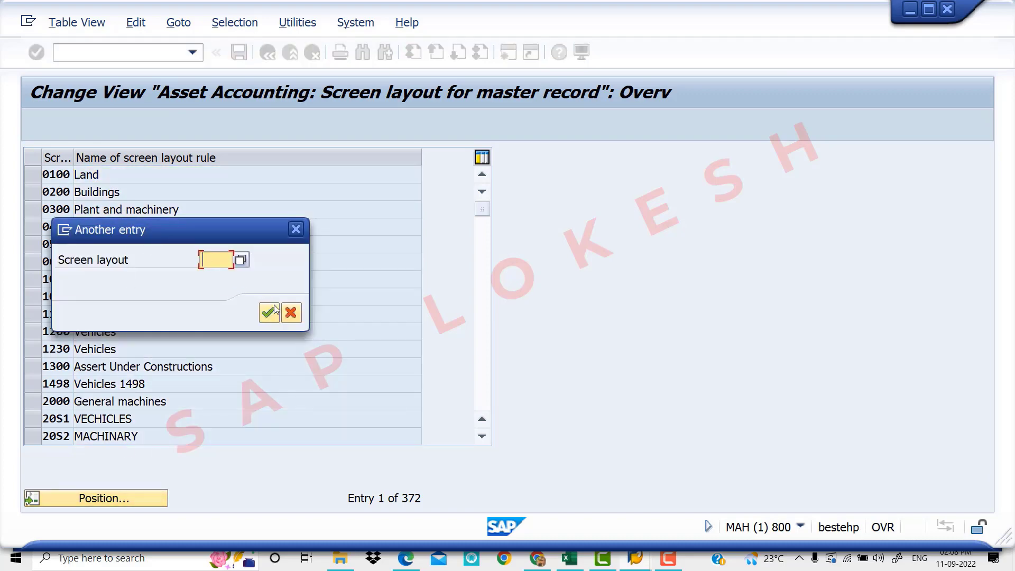
left_click(291, 313)
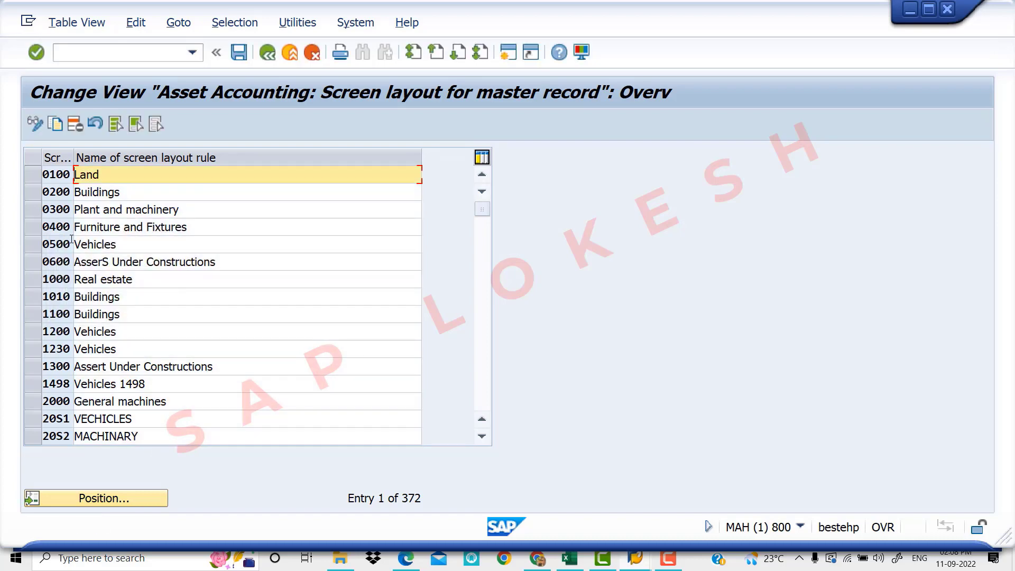
- Start copying the screen layout rules 0100 Land, 0200 Buildings and 0300 Plant and machinery
left_click(30, 190)
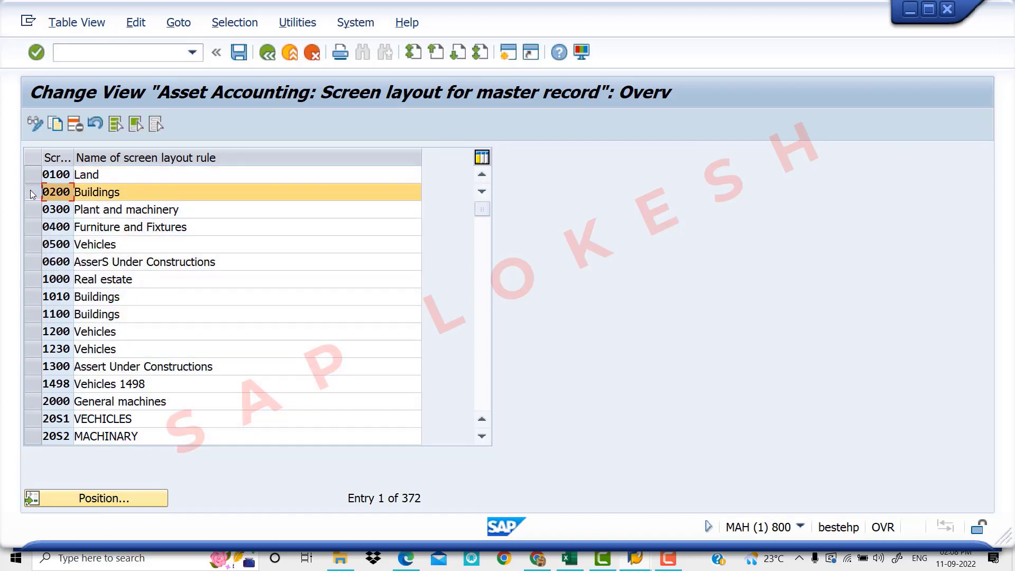
left_click(37, 174)
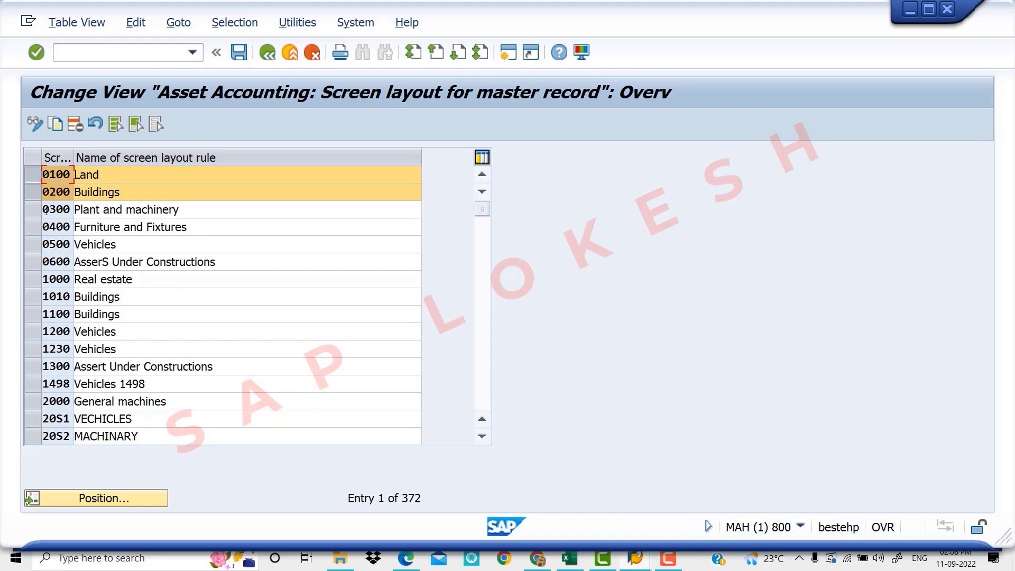
left_click(33, 211)
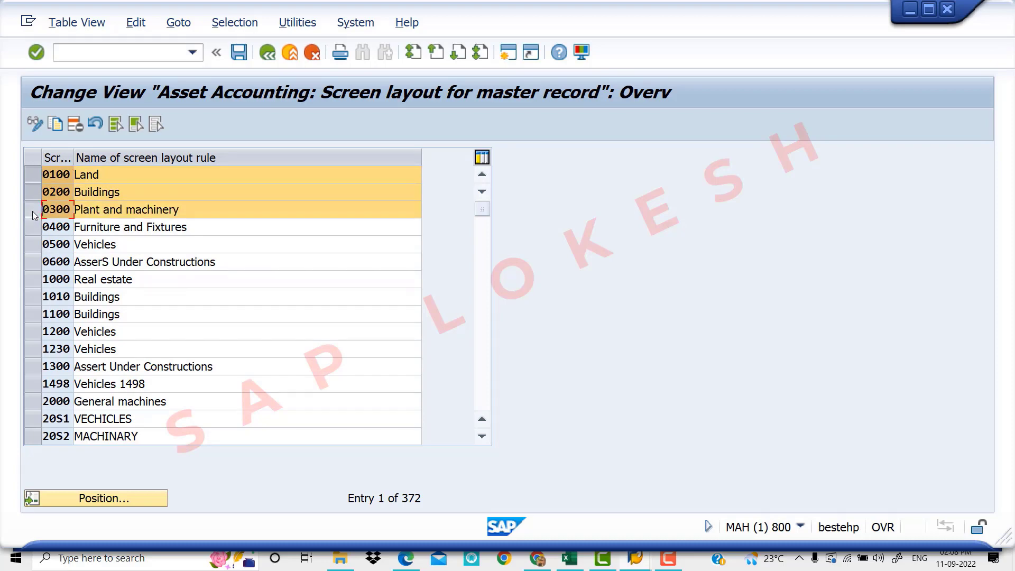
left_click(59, 127)
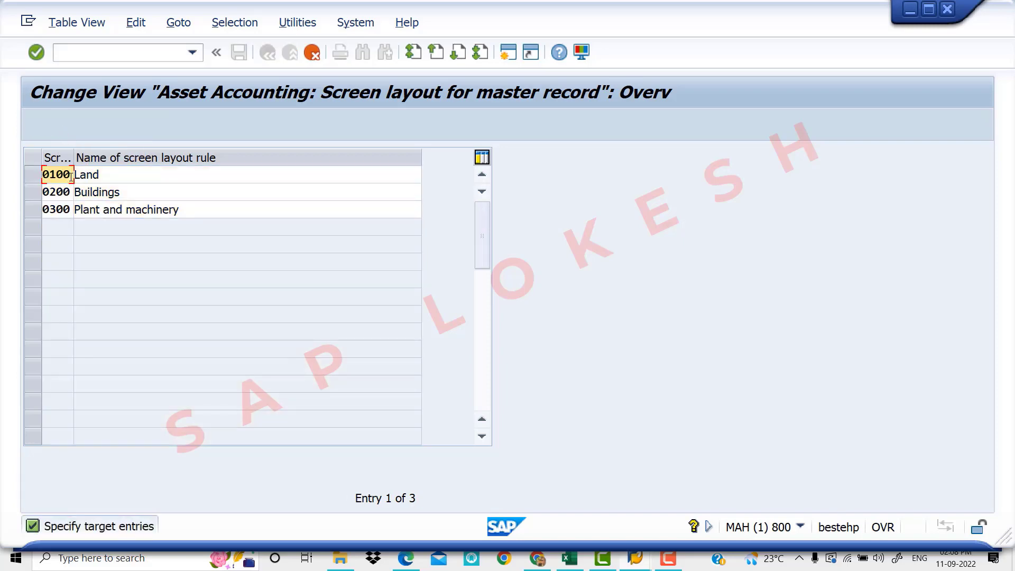
- Change the copy of rule 0100 to screen layout VI10 with the name MACHINARY
key("BackSpace")
key("BackSpace")
key("BackSpace")
key("BackSpace")
type("VI")
type("10")
left_click(113, 177)
key("BackSpace")
key("BackSpace")
key("BackSpace")
key("BackSpace")
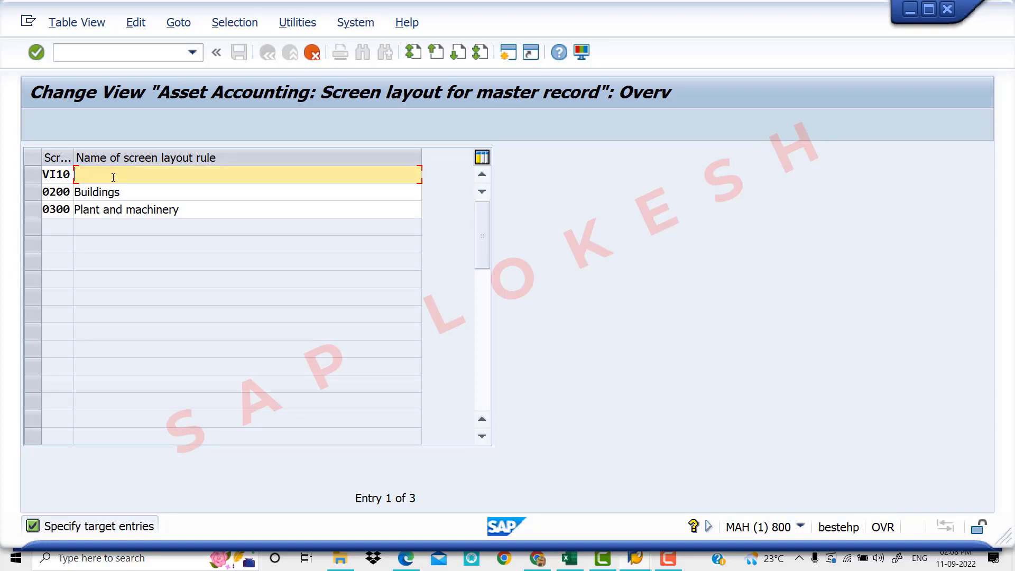
type("MACHINARY")
- Change the copy of rule 0200 to screen layout VI11 with the name BUILDING
left_click(72, 191)
key("BackSpace")
key("BackSpace")
key("BackSpace")
key("BackSpace")
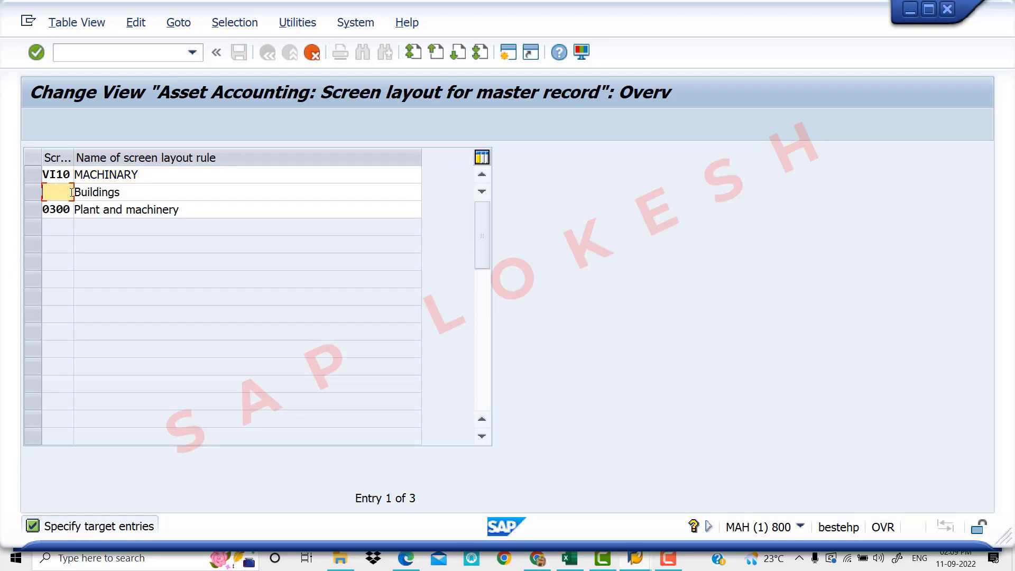
type("VI11")
left_click(141, 192)
key("BackSpace")
key("BackSpace")
key("BackSpace")
key("BackSpace")
key("BackSpace")
key("BackSpace")
key("BackSpace")
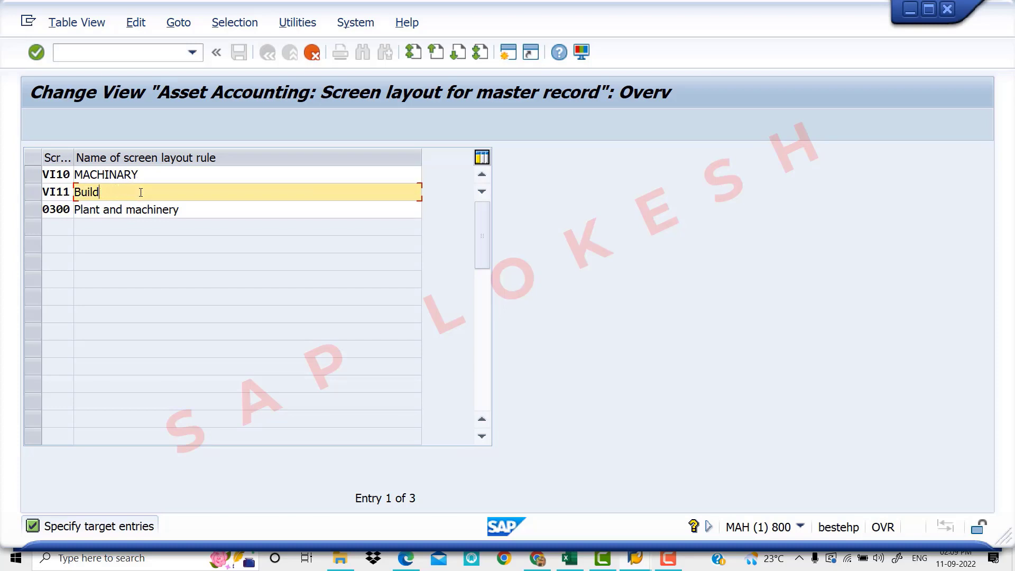
key("BackSpace")
type("u")
key("BackSpace")
type("UILDING")
- Change the copy of rule 0300 to screen layout VI12 with the name PLANT
left_click(69, 210)
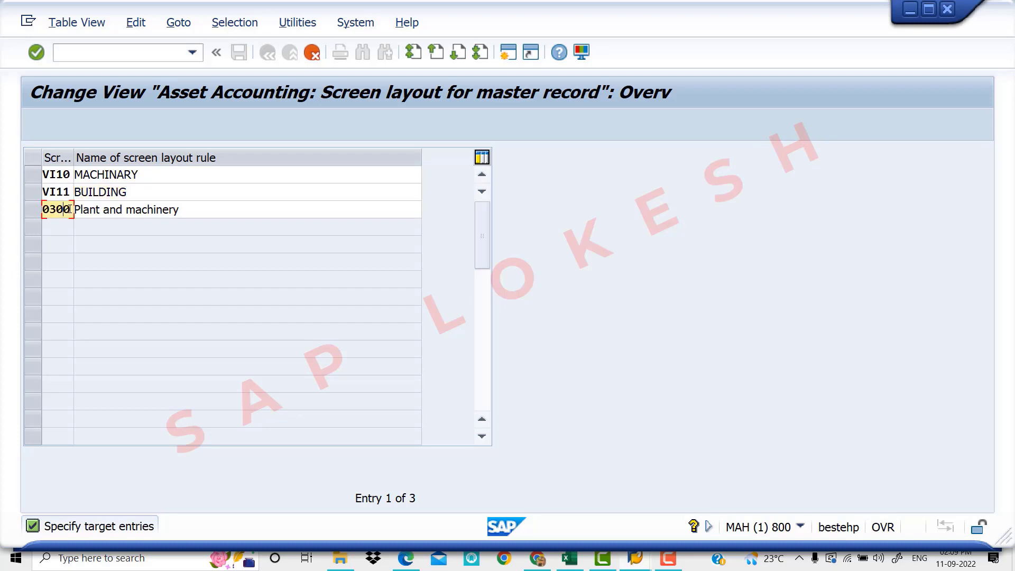
key("BackSpace")
key("BackSpace")
key("BackSpace")
key("BackSpace")
type("C")
key("BackSpace")
type("VI12")
key("Tab")
left_click_drag(195, 210, 63, 212)
type("PLANT")
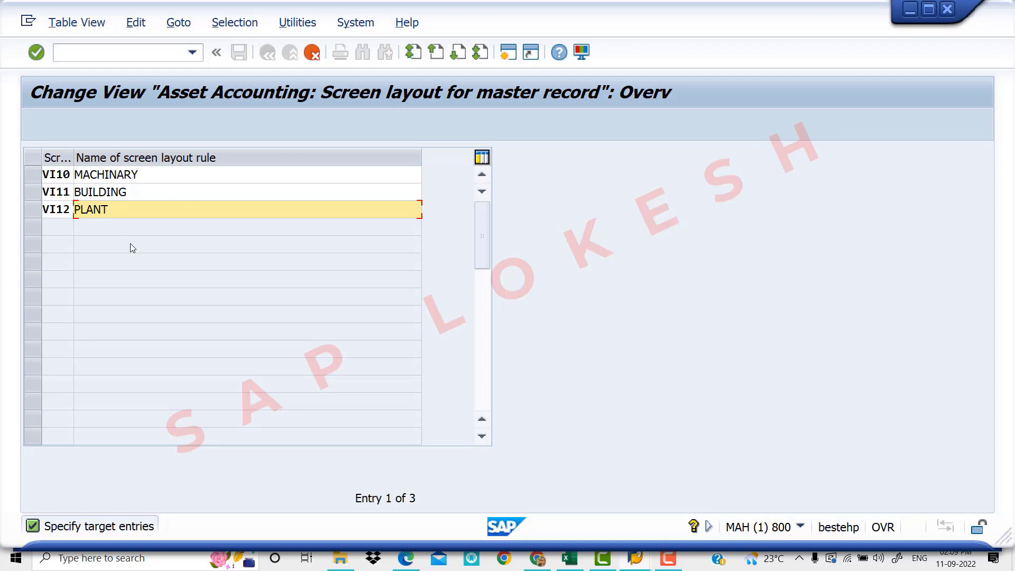
- Accept the copied screen layout rules and save them under the proposed customizing request
key("Return")
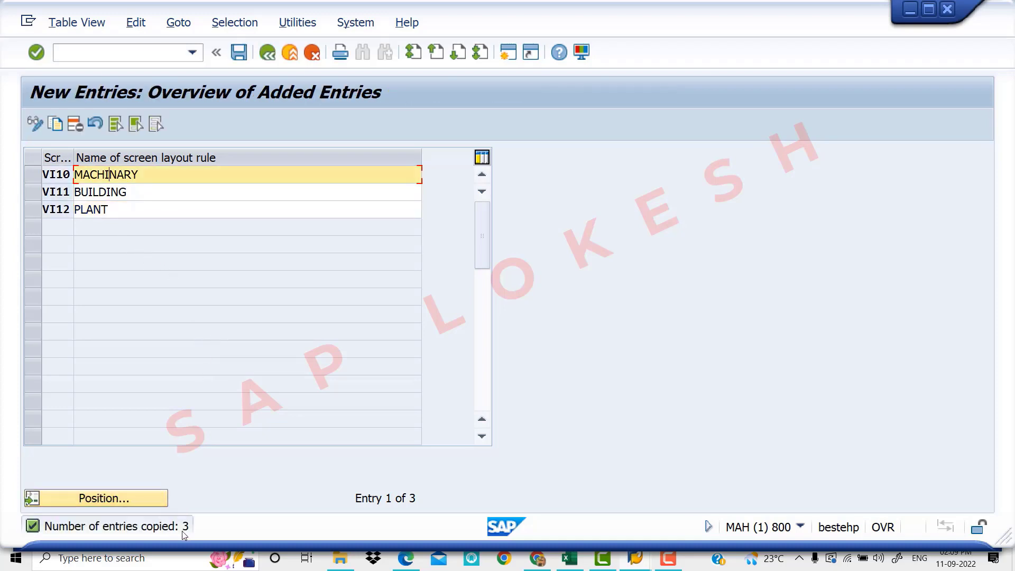
left_click(240, 54)
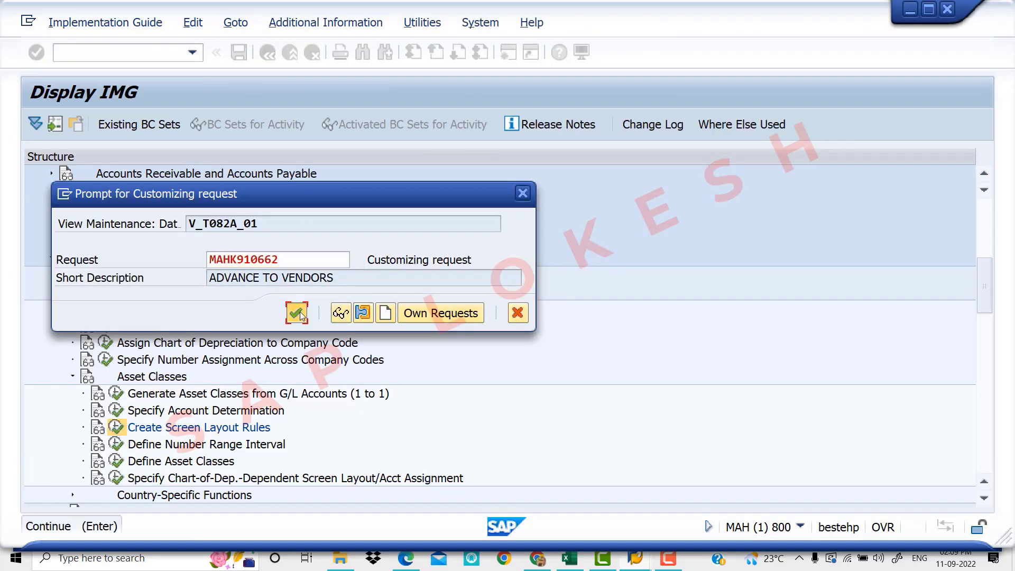
left_click(297, 313)
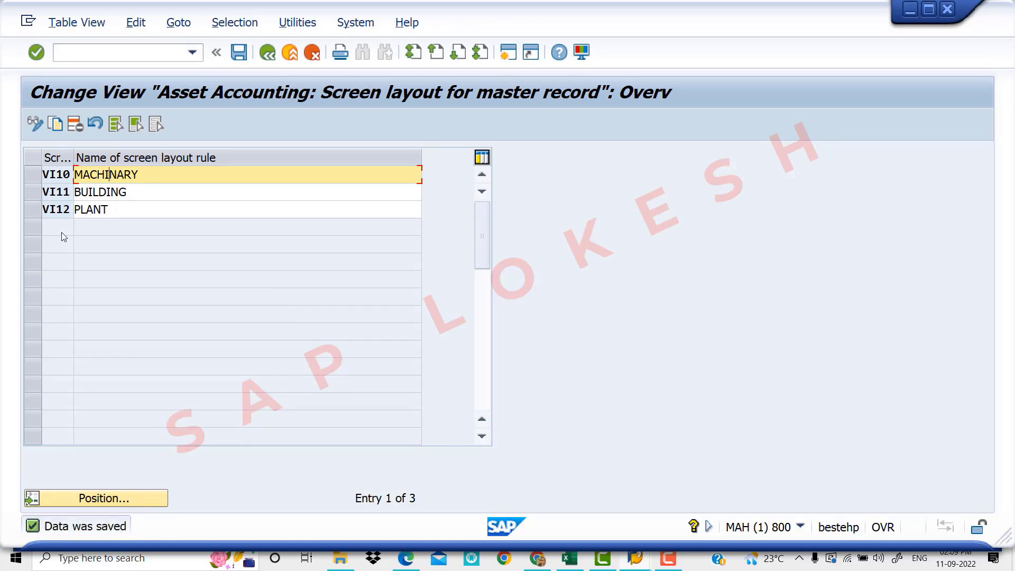
- Switch to the Excel checklist and record VI10, VI11 and VI12 in cells D10, E10 and F10 beside Create Screen layout rules
left_click(561, 554)
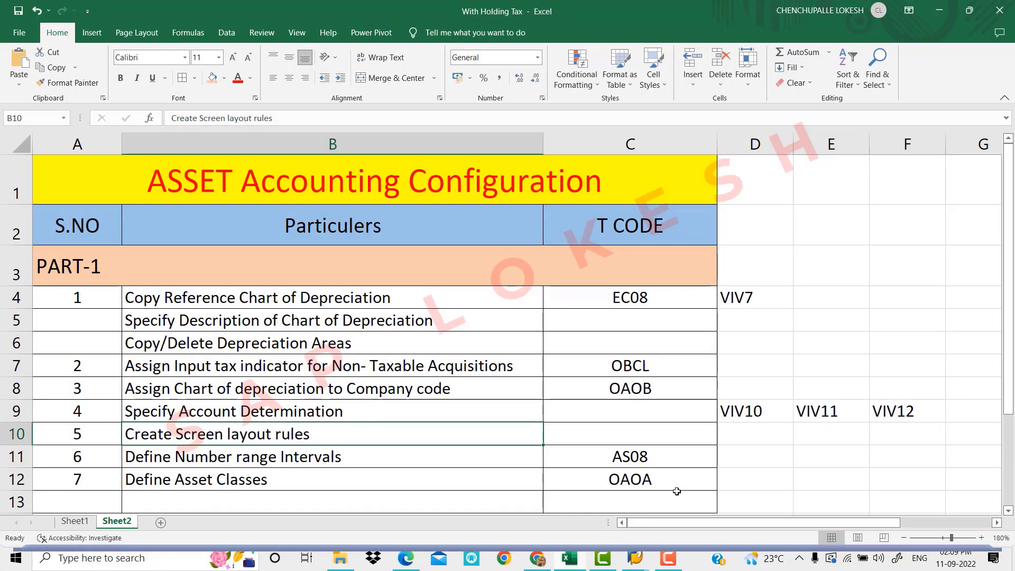
left_click(740, 439)
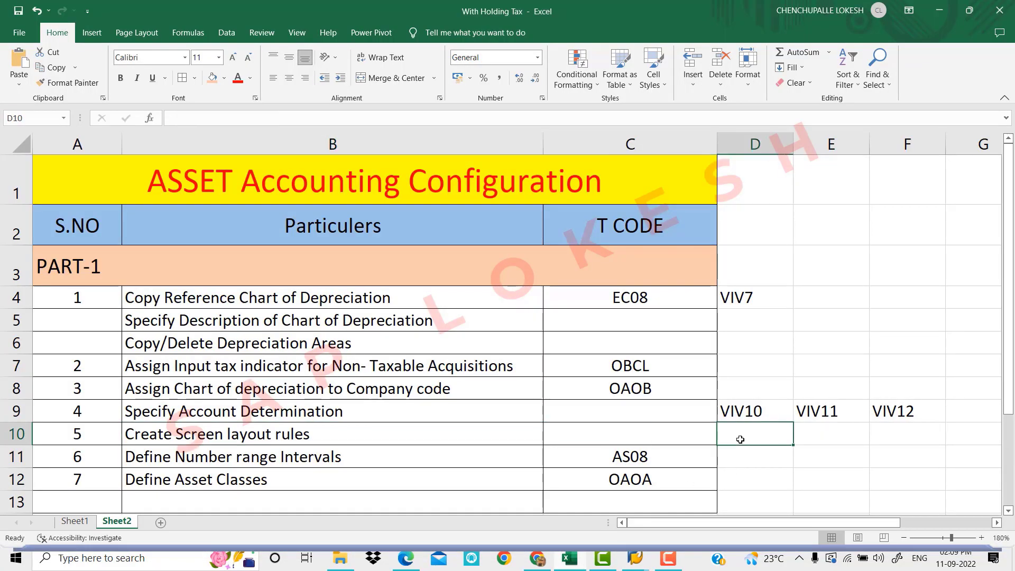
type("VI10")
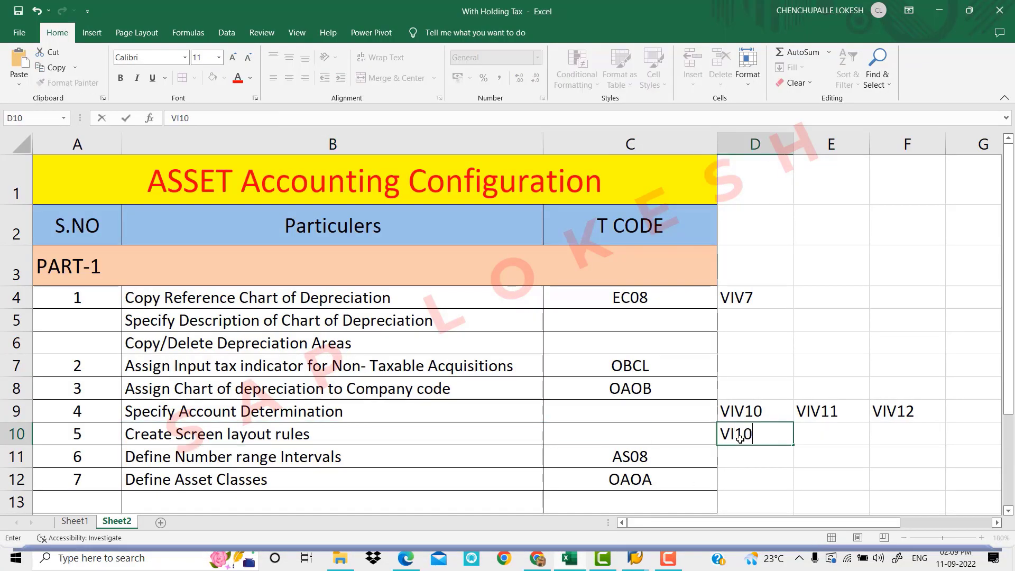
key("Tab")
type("VI")
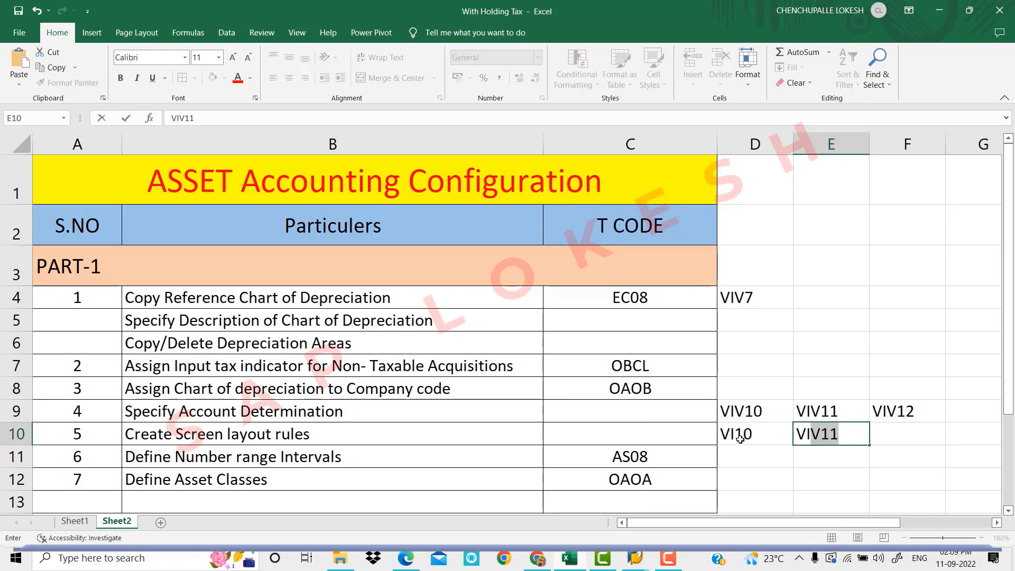
type("11")
key("Tab")
type("VI12")
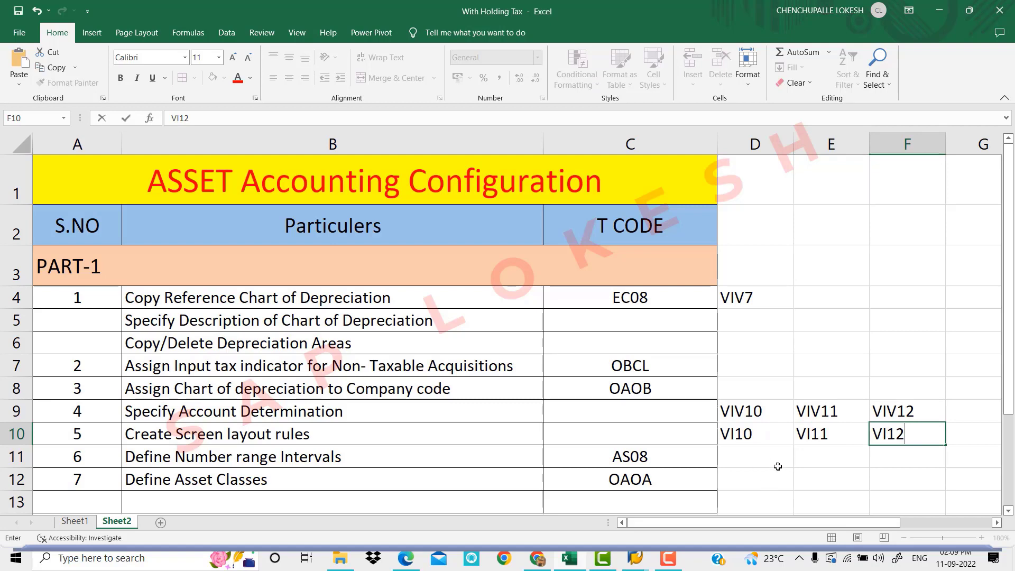
key("Return")
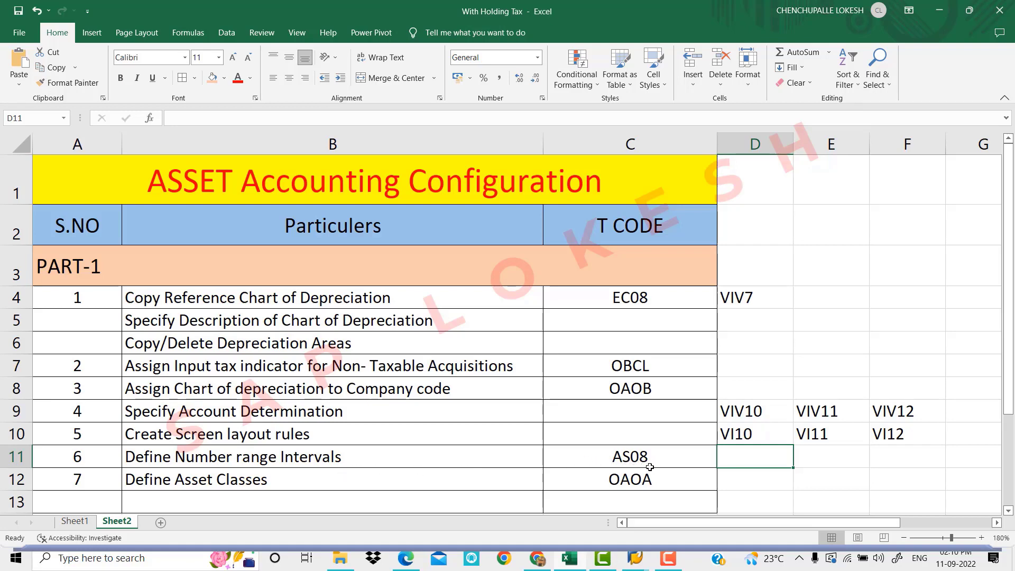
- Switch back to SAP and leave the screen layout rules, returning to the IMG structure
left_click(634, 558)
left_click(624, 520)
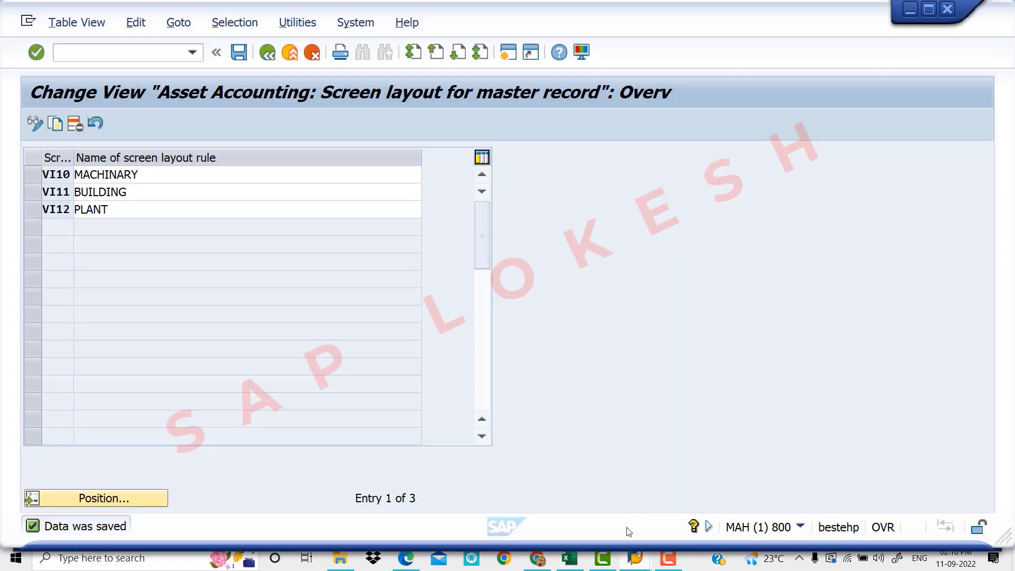
left_click(270, 58)
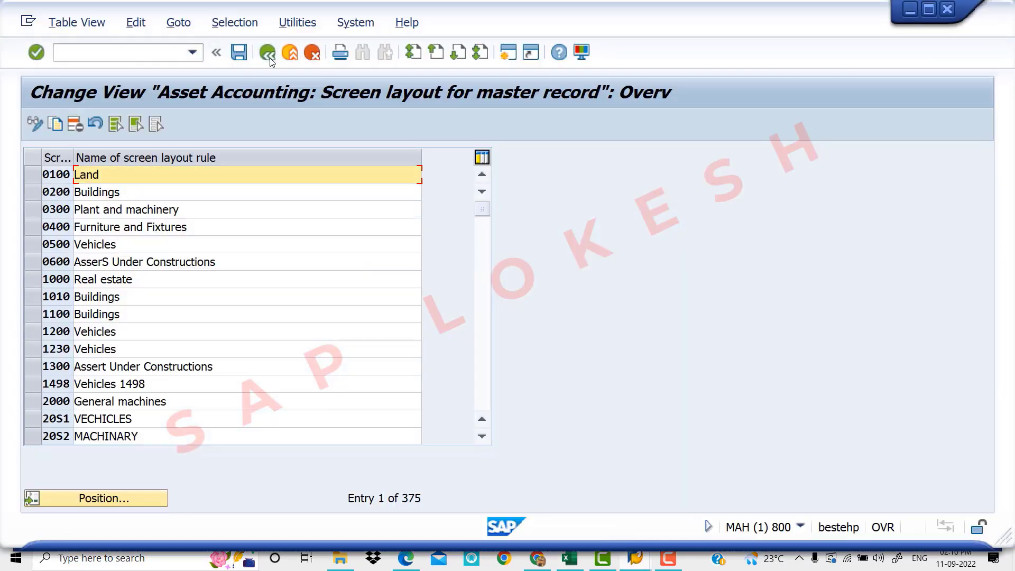
left_click(268, 52)
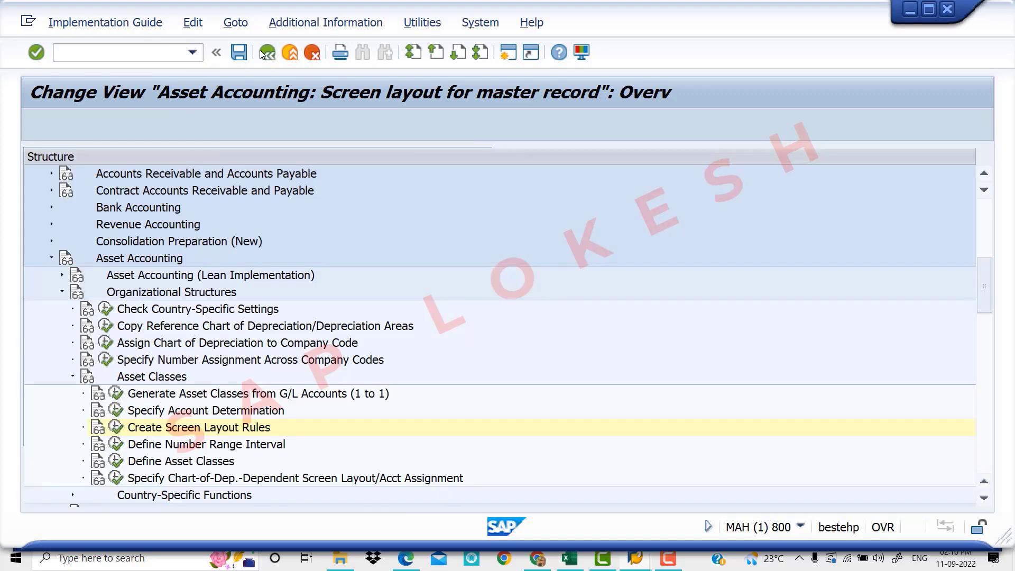
- Leave the IMG, start transaction AS08 and open the asset number intervals of company code VIV1 for editing
left_click(160, 55)
type("/N")
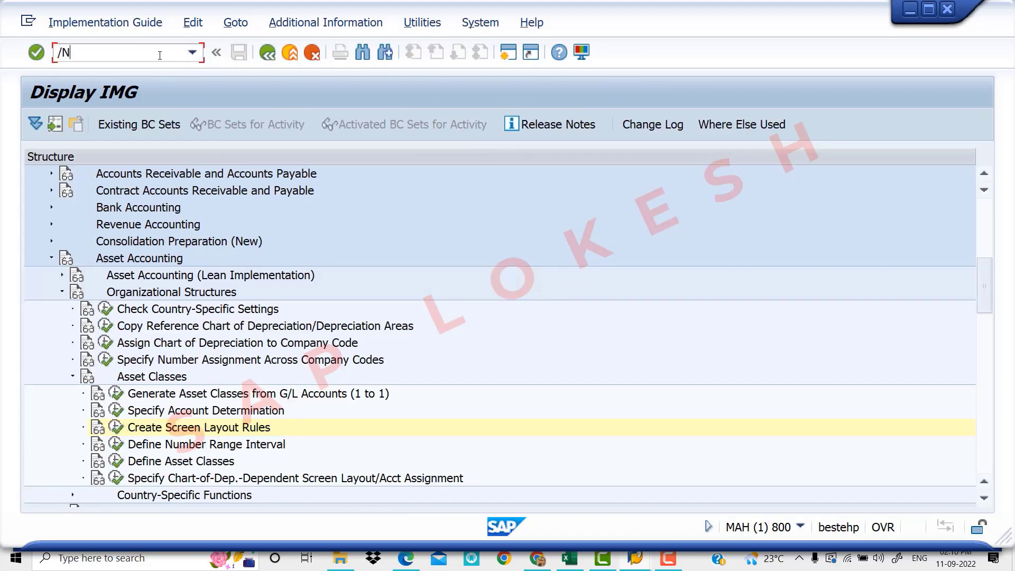
key("Return")
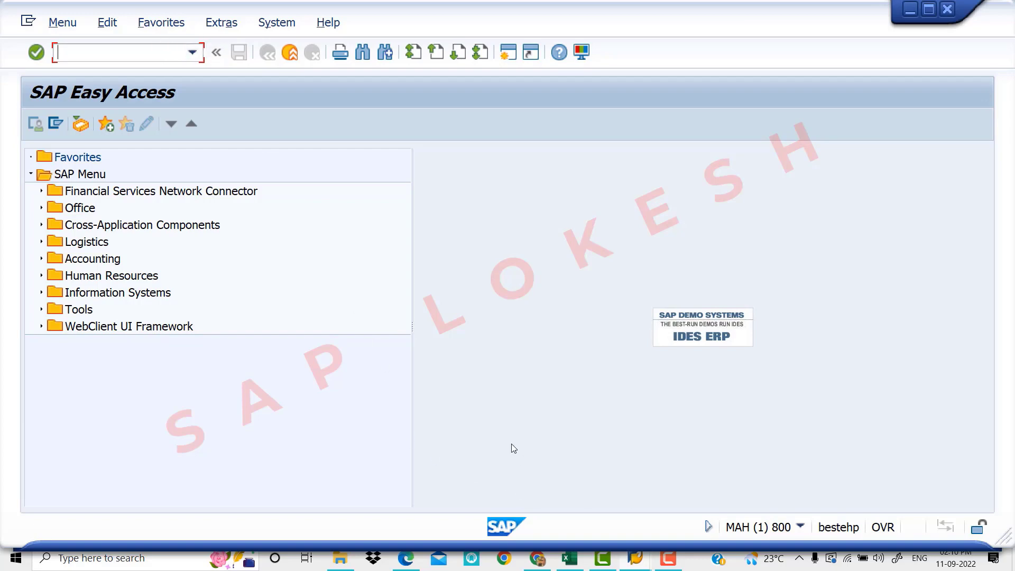
type("AS08")
key("Return")
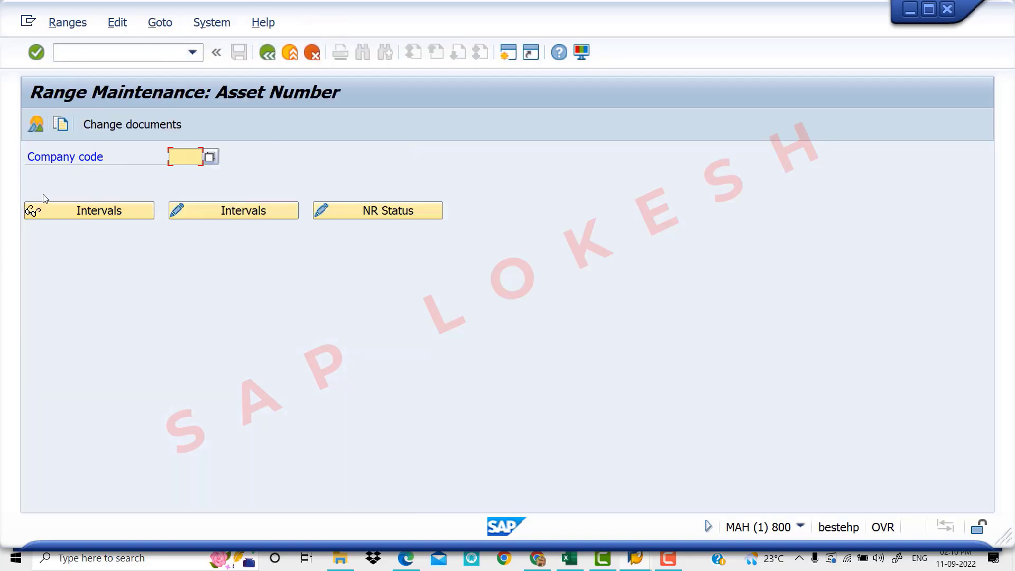
type("VIV1")
left_click(273, 211)
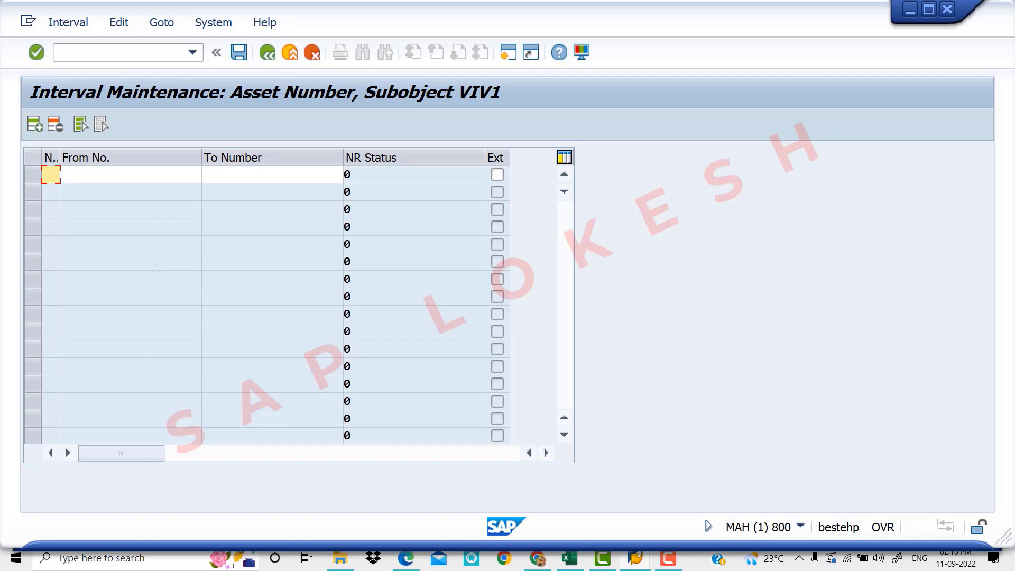
- Define number range 01 from 1 to 500 with internal numbering and save it, acknowledging the transport notice
type("01")
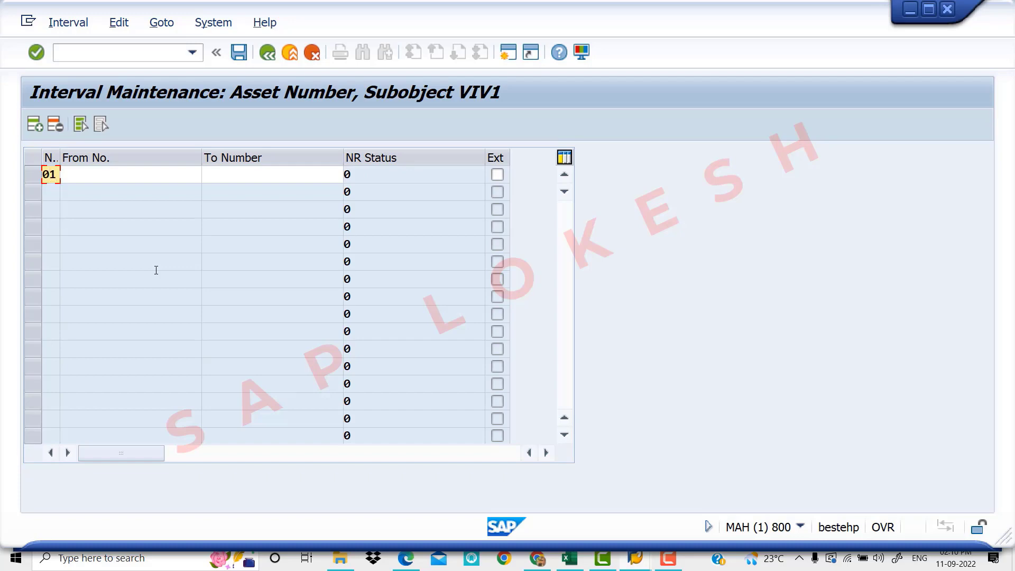
key("Tab")
type("1")
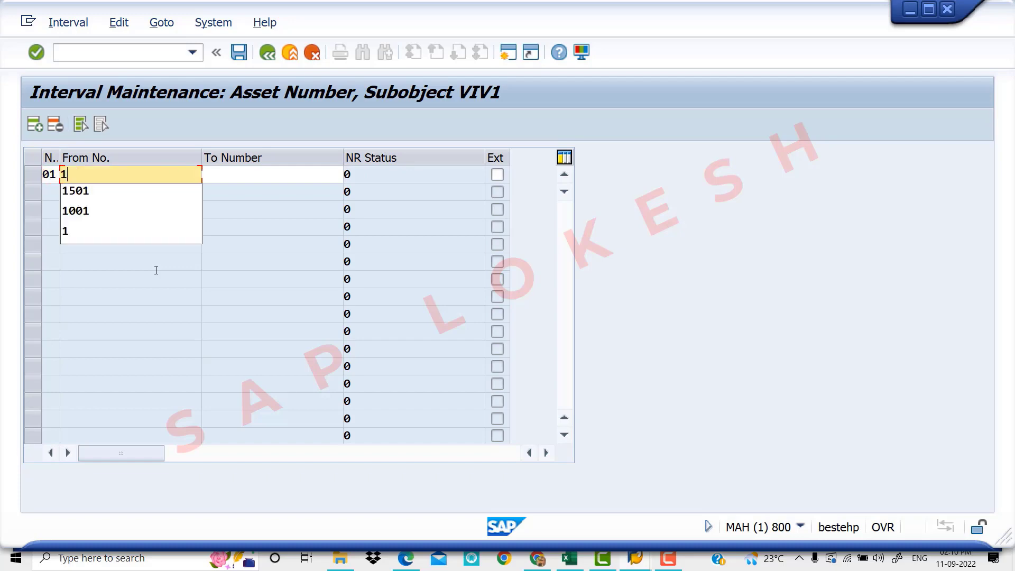
key("Tab")
type("500")
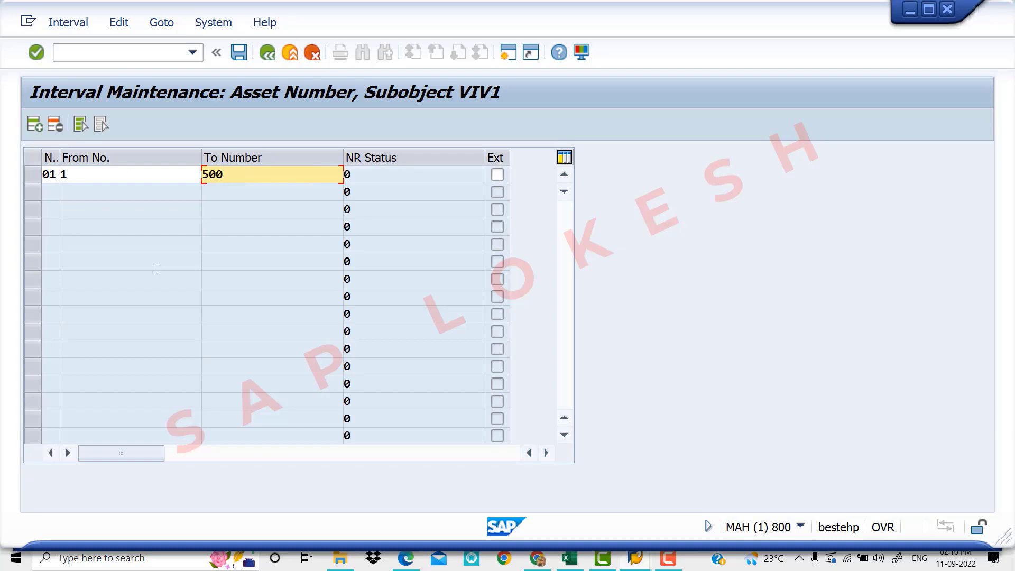
key("Return")
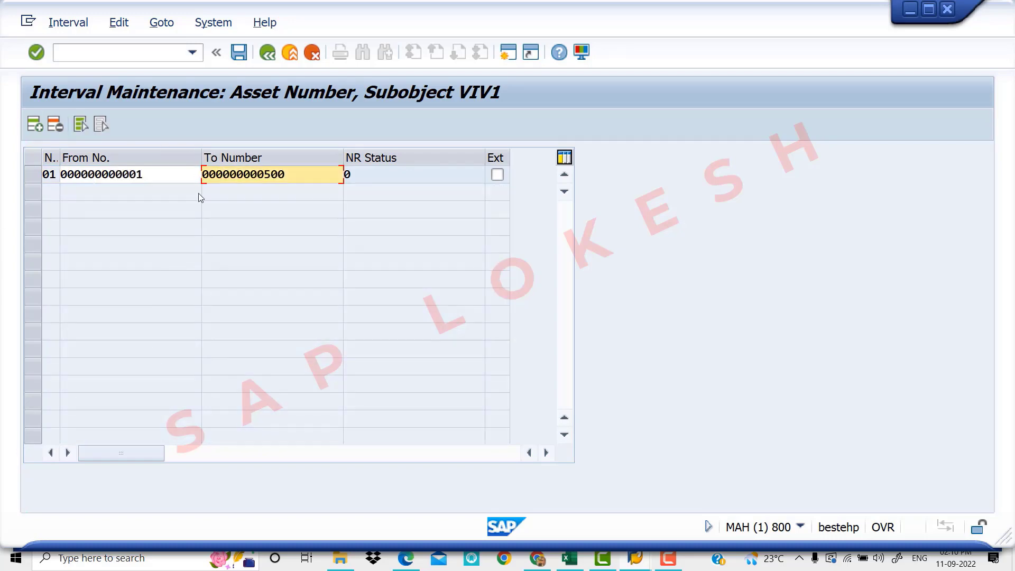
left_click(239, 53)
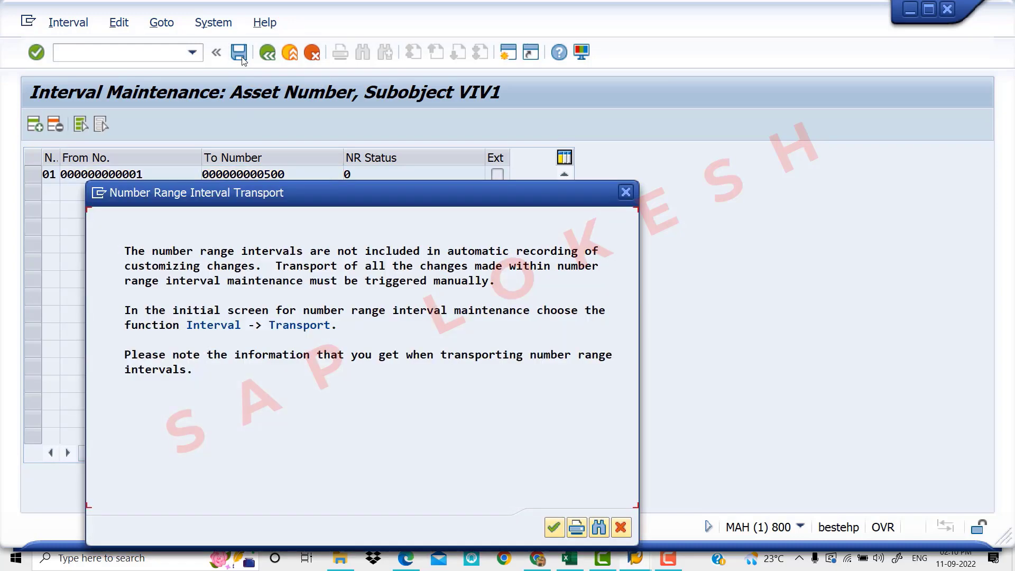
left_click(554, 527)
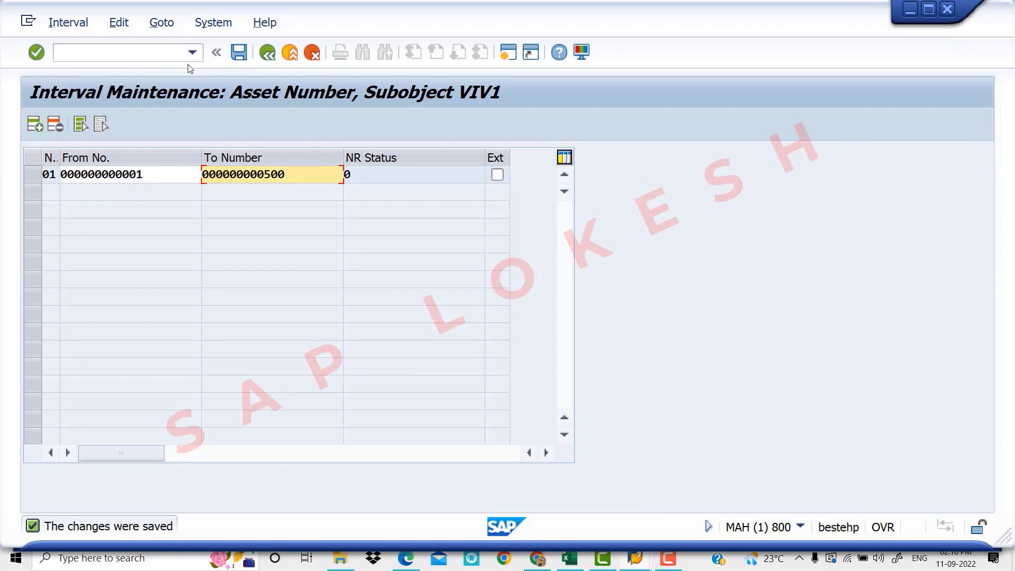
- Leave the asset number range maintenance and return to the SAP Easy Access screen
left_click(267, 52)
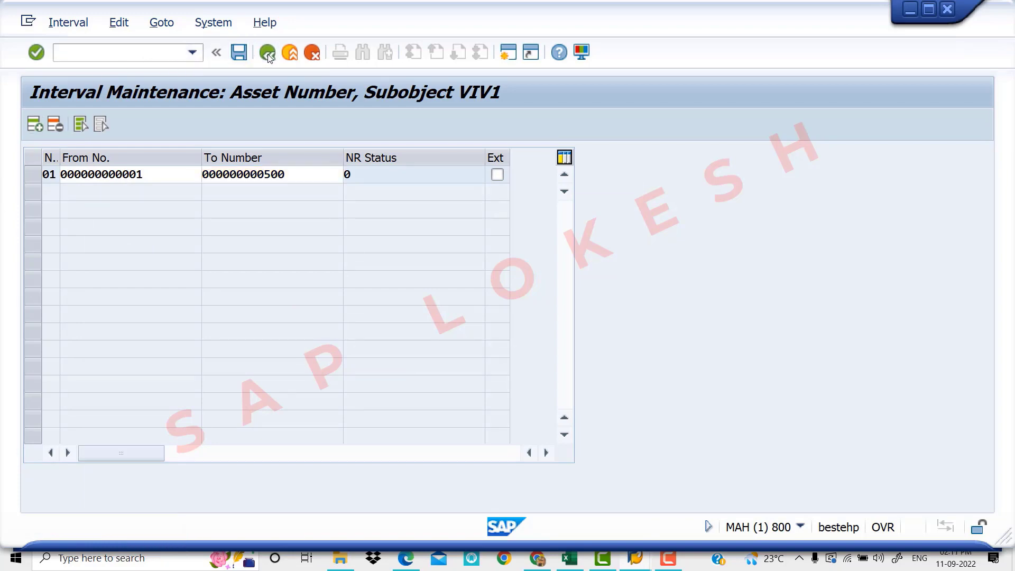
left_click(134, 55)
type("/N")
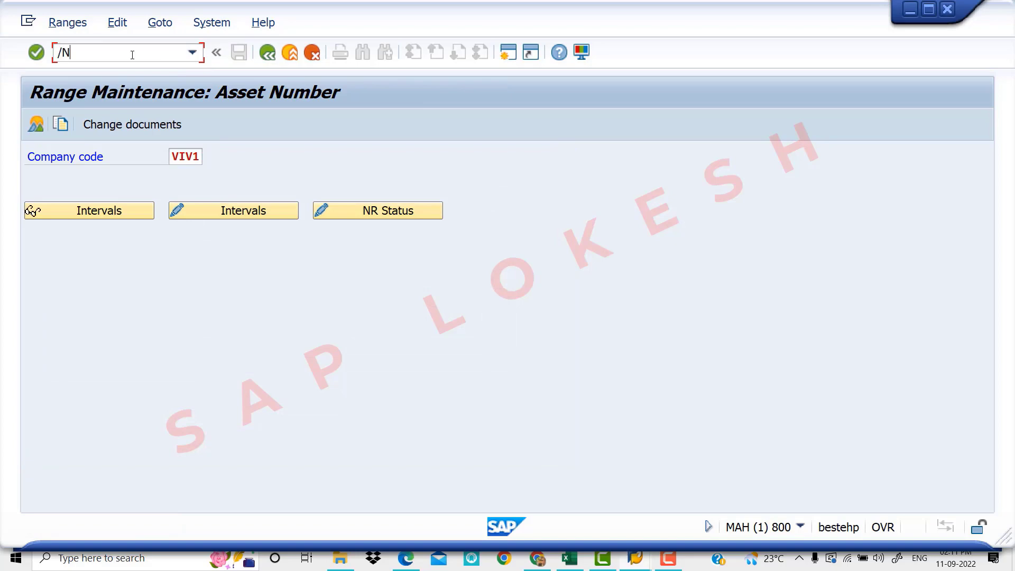
key("Return")
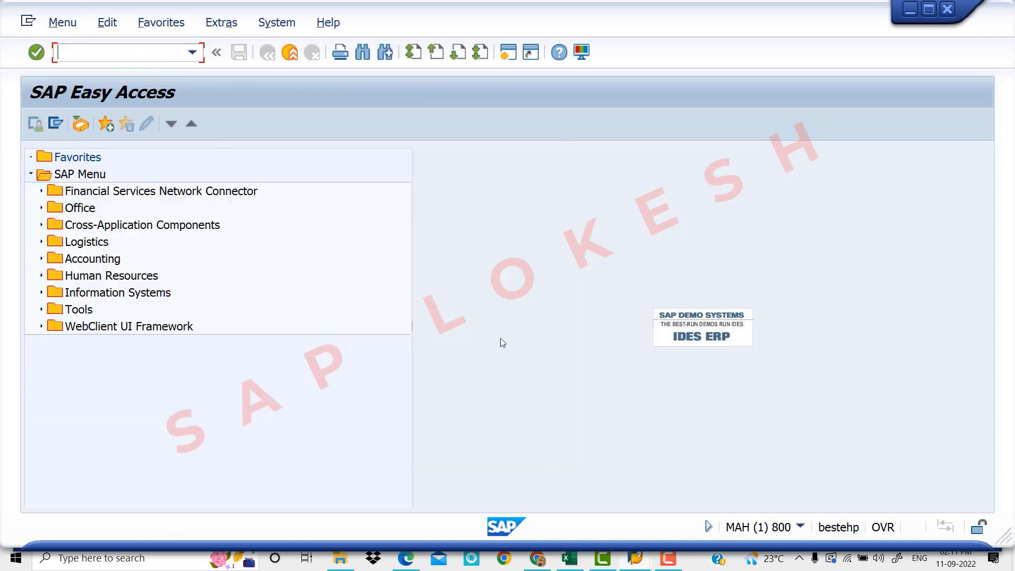
- Check the transaction code for Define Asset Classes in the Excel checklist and start transaction OAOA in SAP
left_click(569, 558)
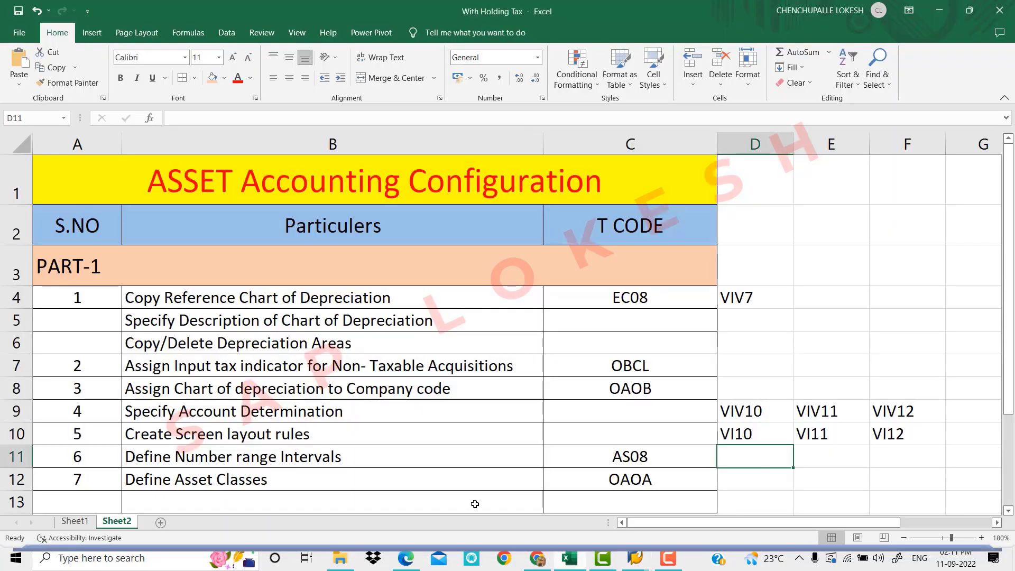
left_click(600, 486)
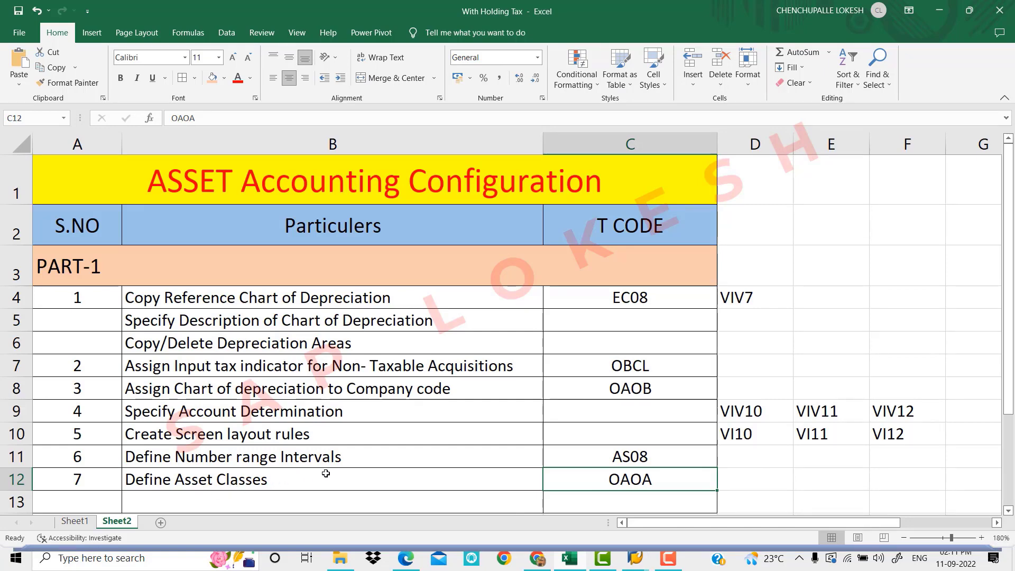
mouse_move(639, 562)
left_click(669, 491)
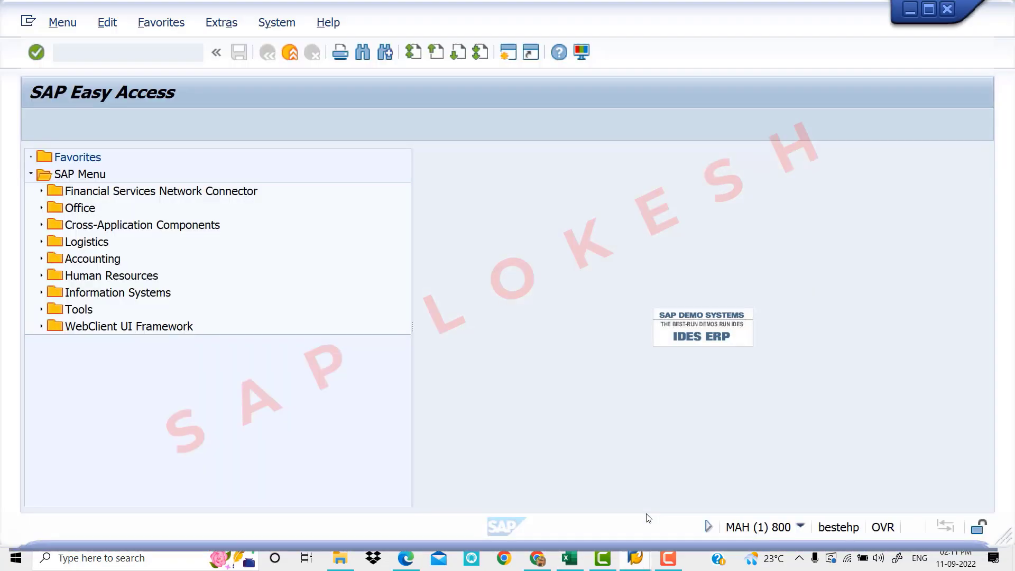
type("O")
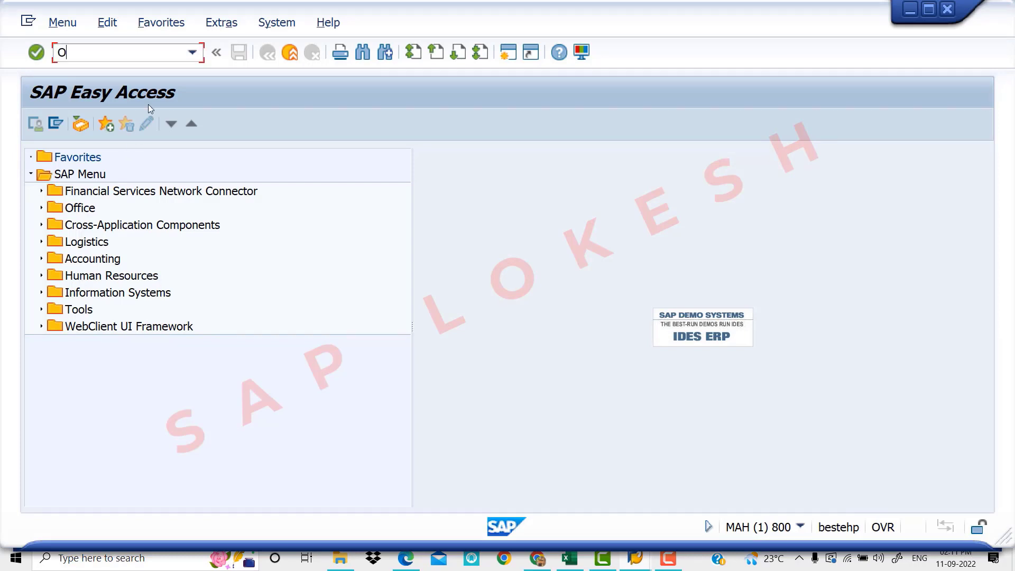
type("AOA")
key("Return")
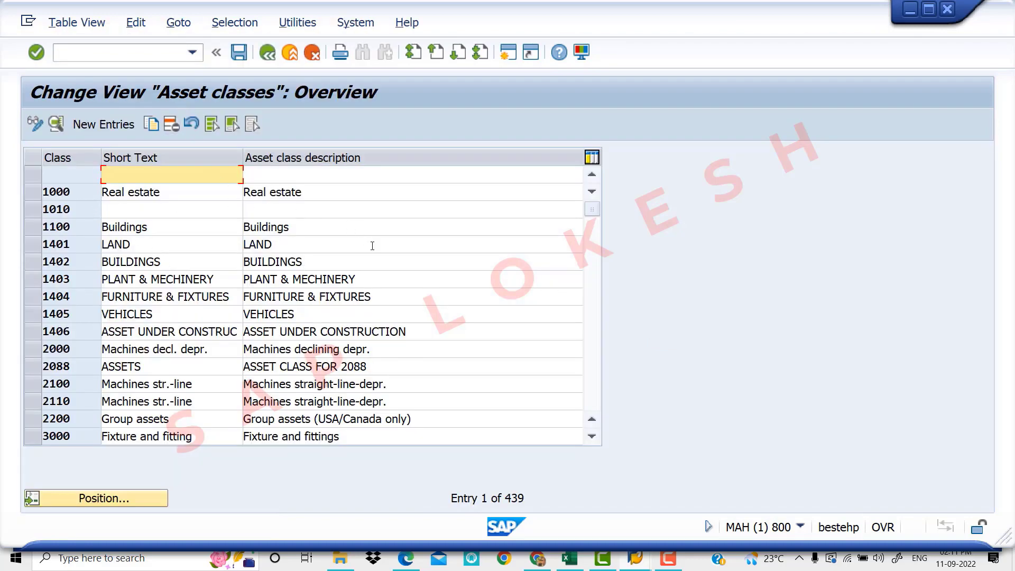
- Examine the detail settings of the existing asset class 1401 LAND and return to the asset class overview
double_click(166, 247)
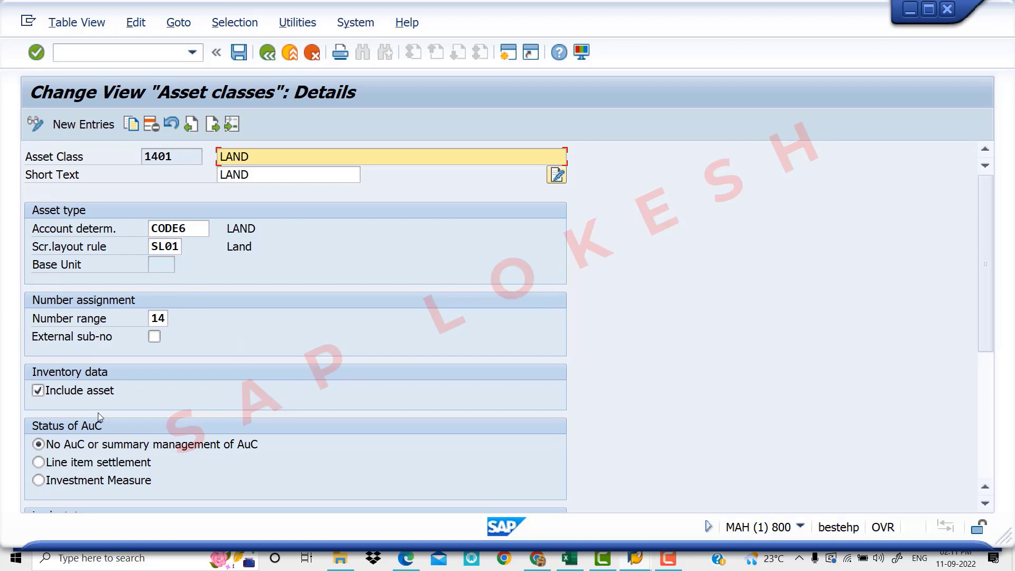
scroll(127, 376, "down", 5)
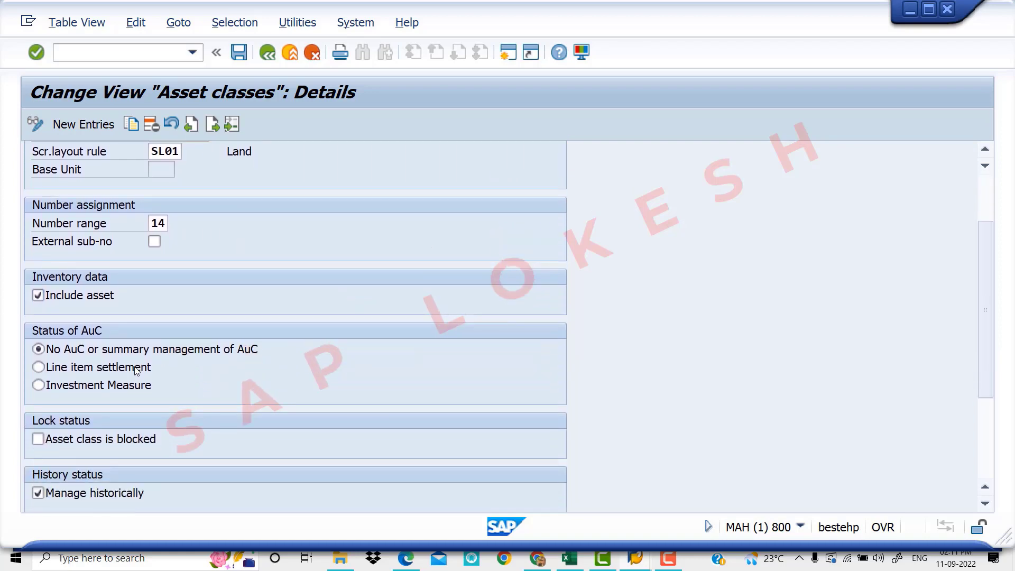
scroll(136, 370, "down", 2)
scroll(137, 365, "up", 7)
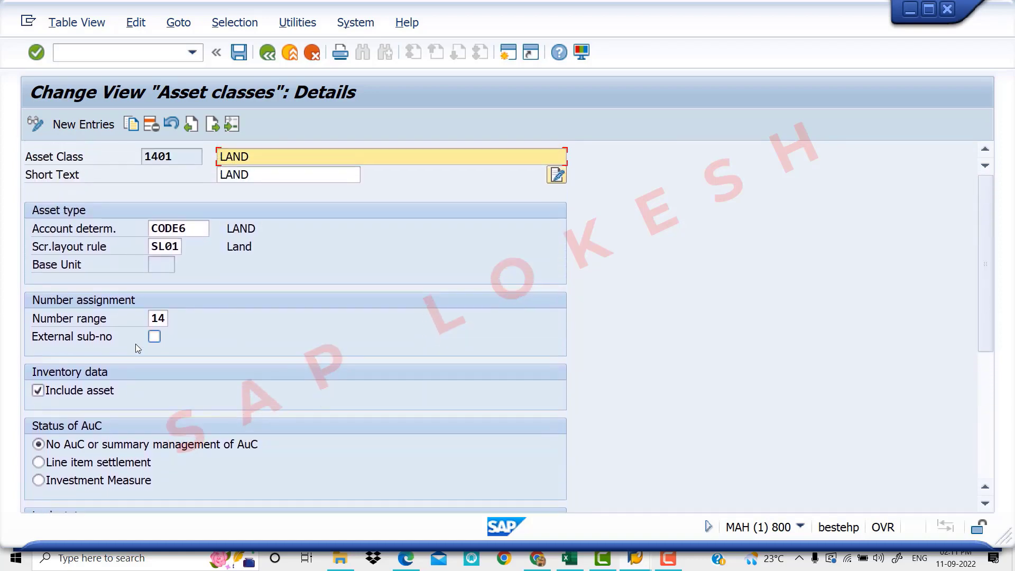
left_click(267, 54)
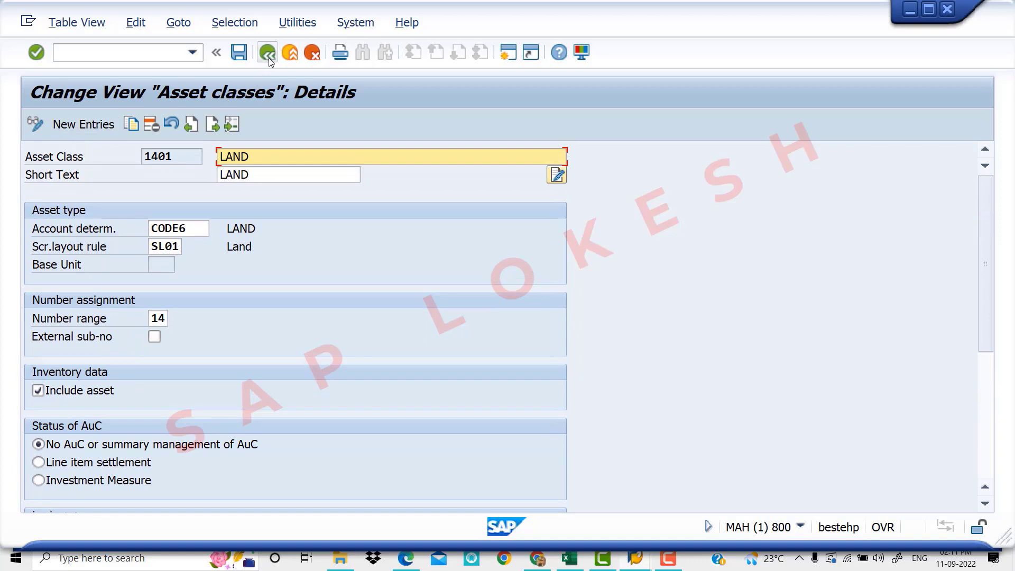
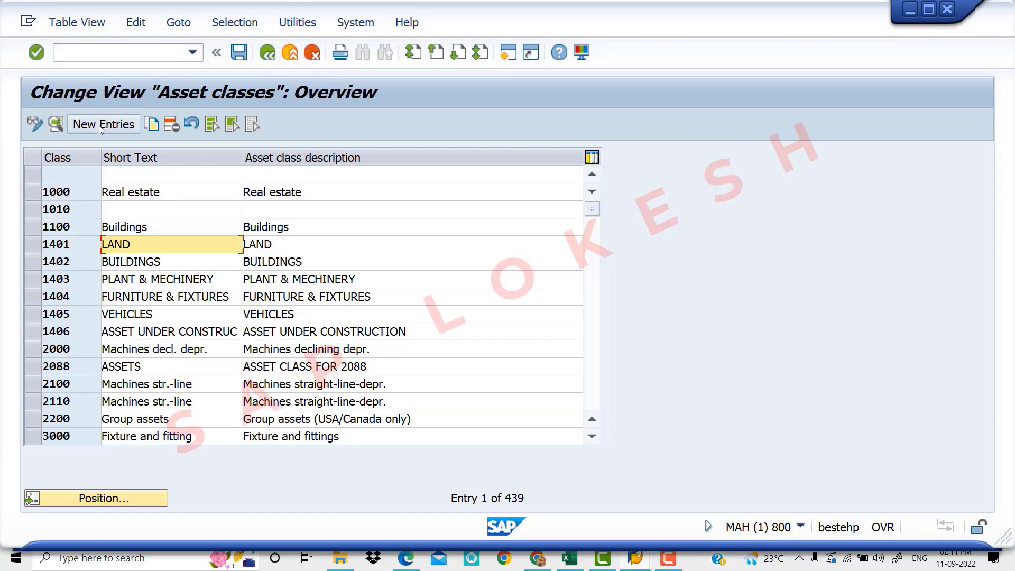
- Open a new asset class entry and look up the existing asset classes for company code VIV1
left_click(120, 124)
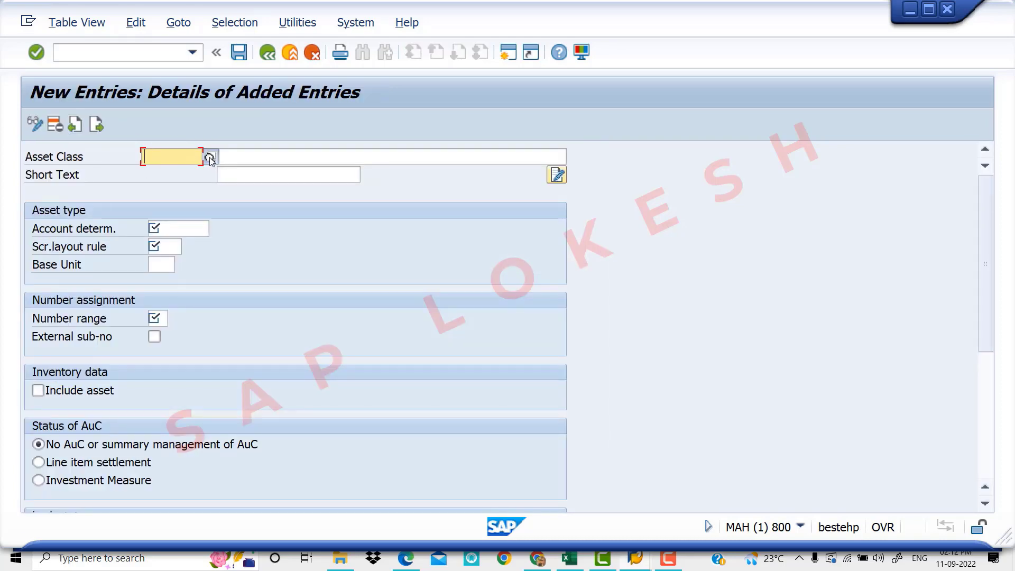
left_click(209, 157)
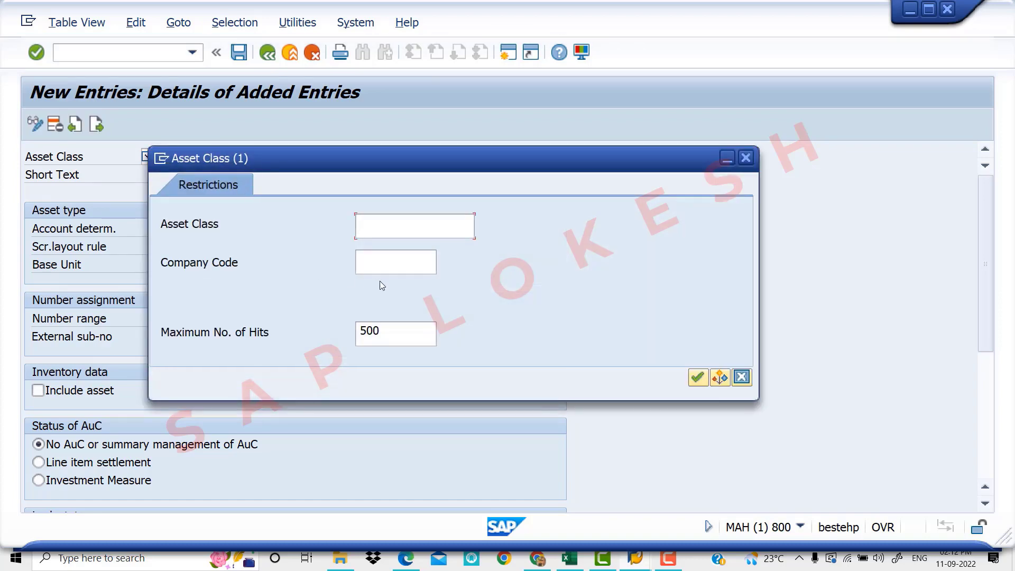
left_click(396, 263)
type("VIV1")
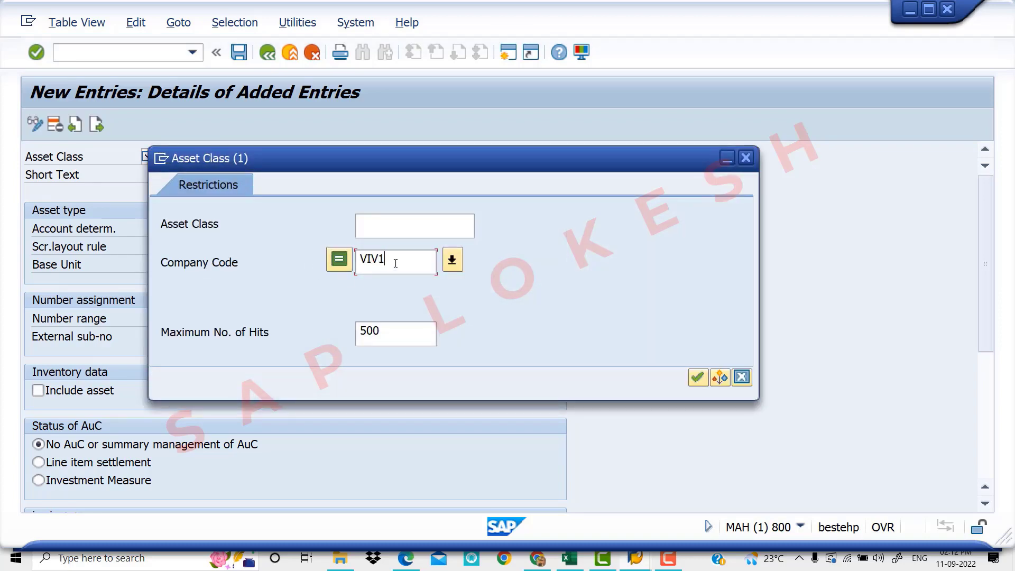
key("Return")
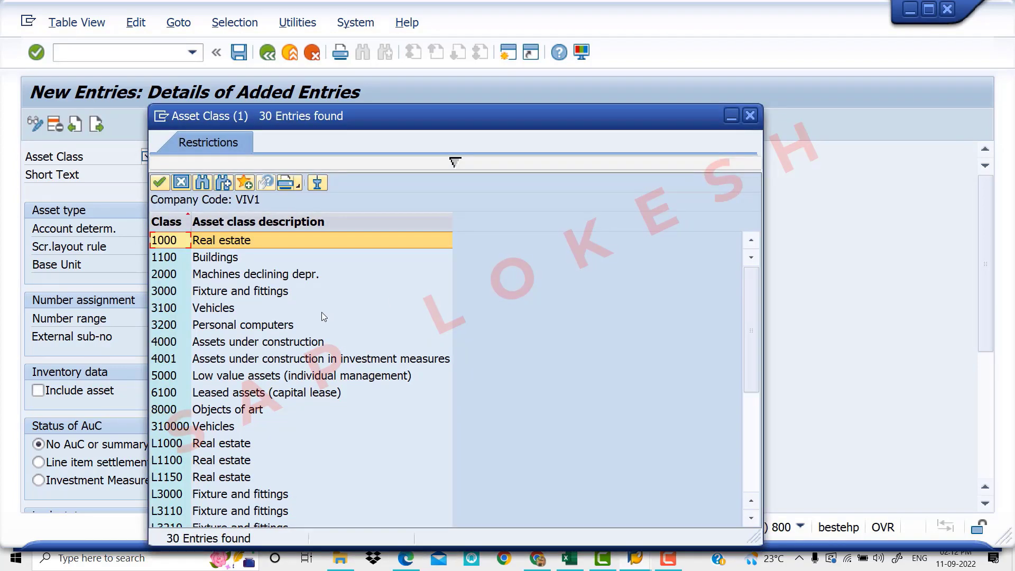
scroll(320, 313, "down", 5)
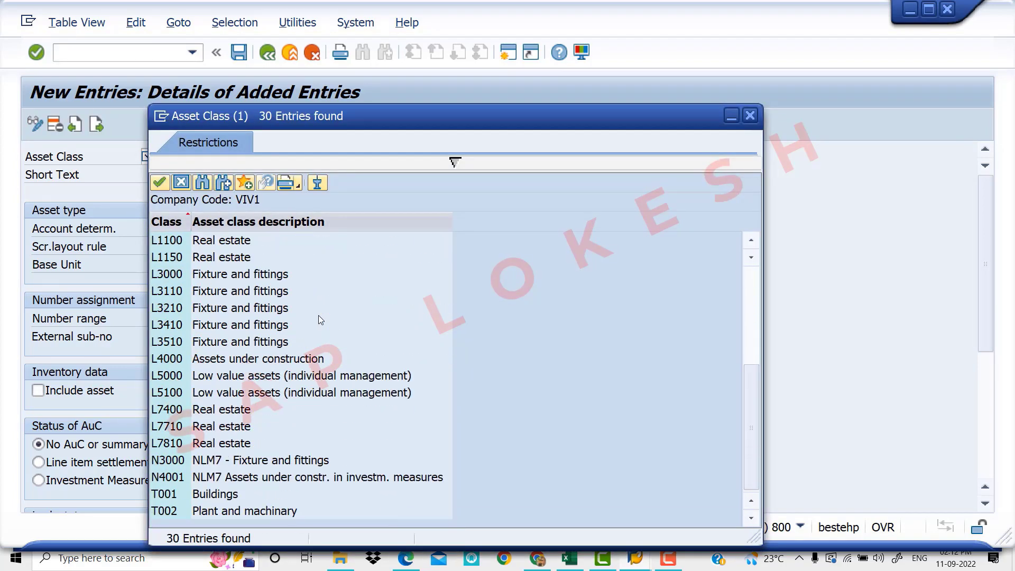
scroll(351, 361, "up", 5)
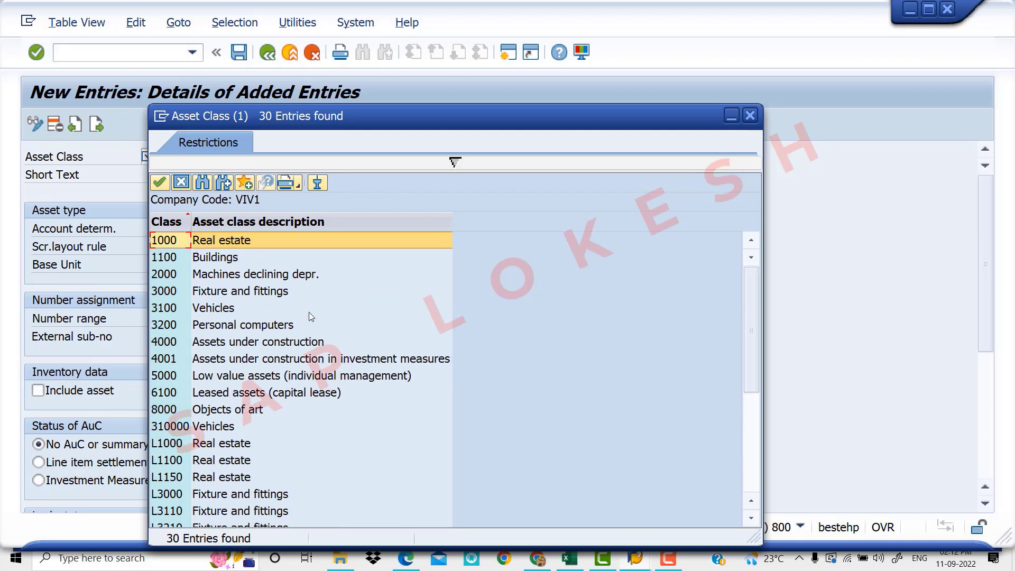
left_click(750, 115)
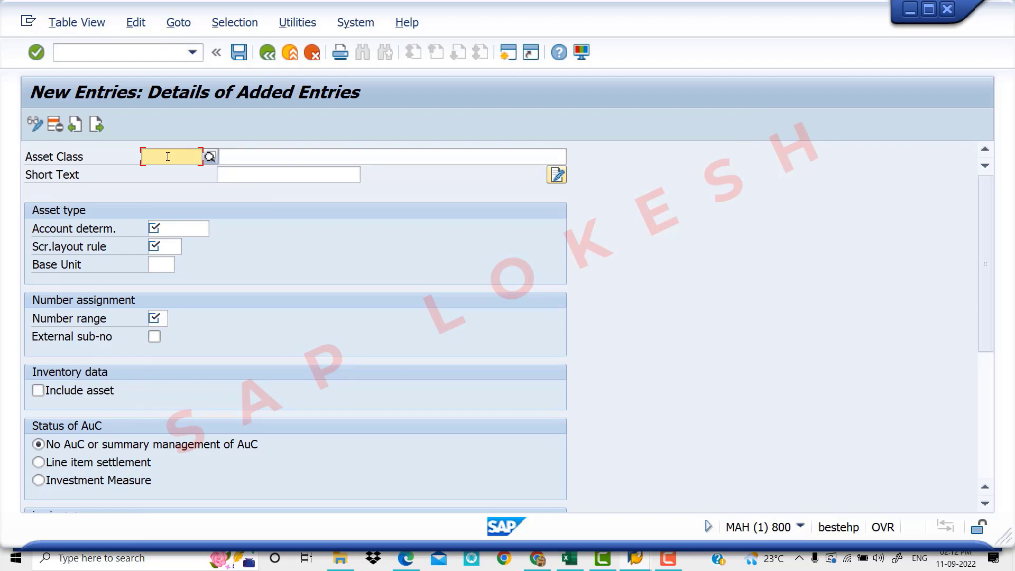
type("VI")
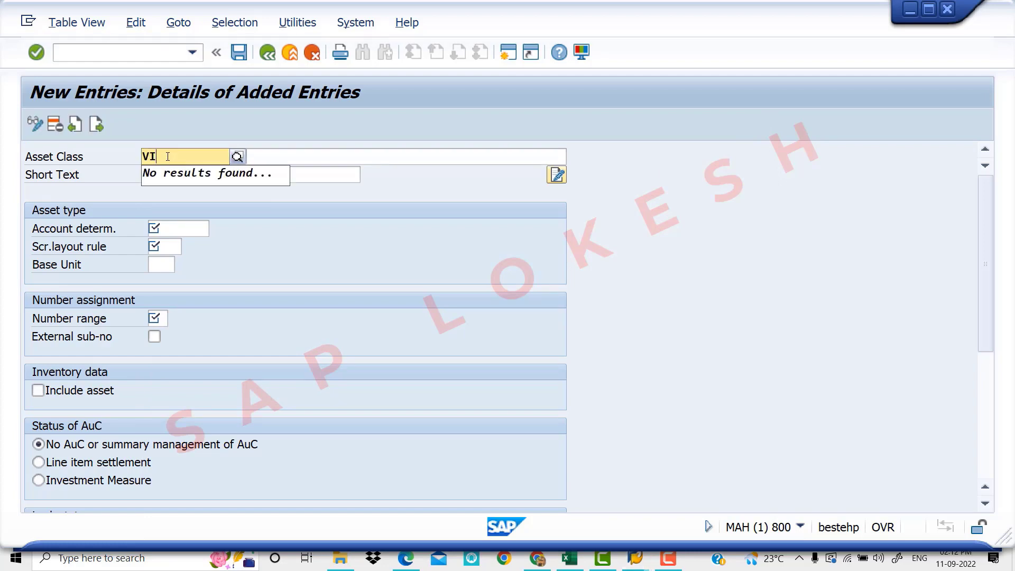
type("V")
key("BackSpace")
key("BackSpace")
key("BackSpace")
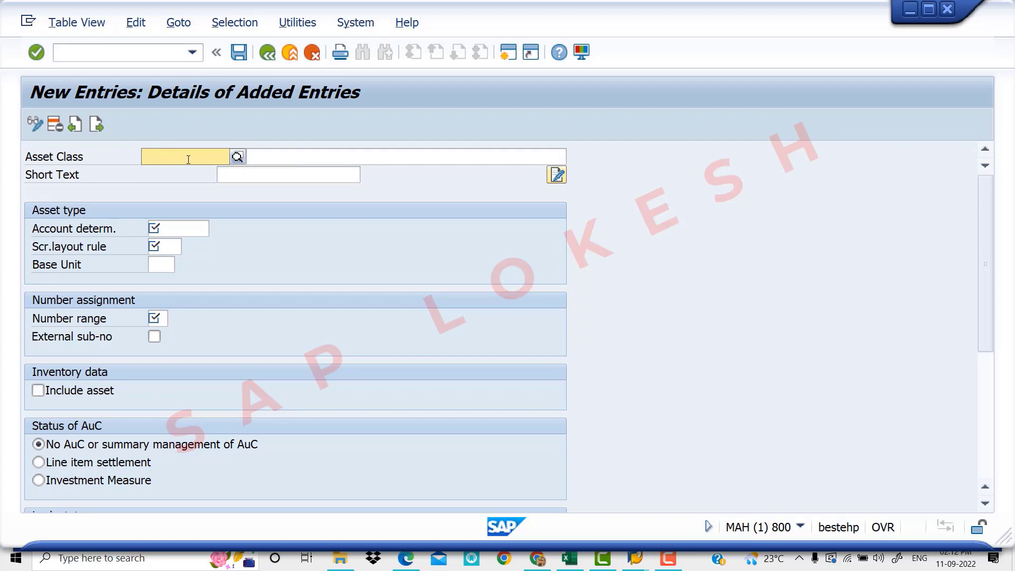
left_click(267, 55)
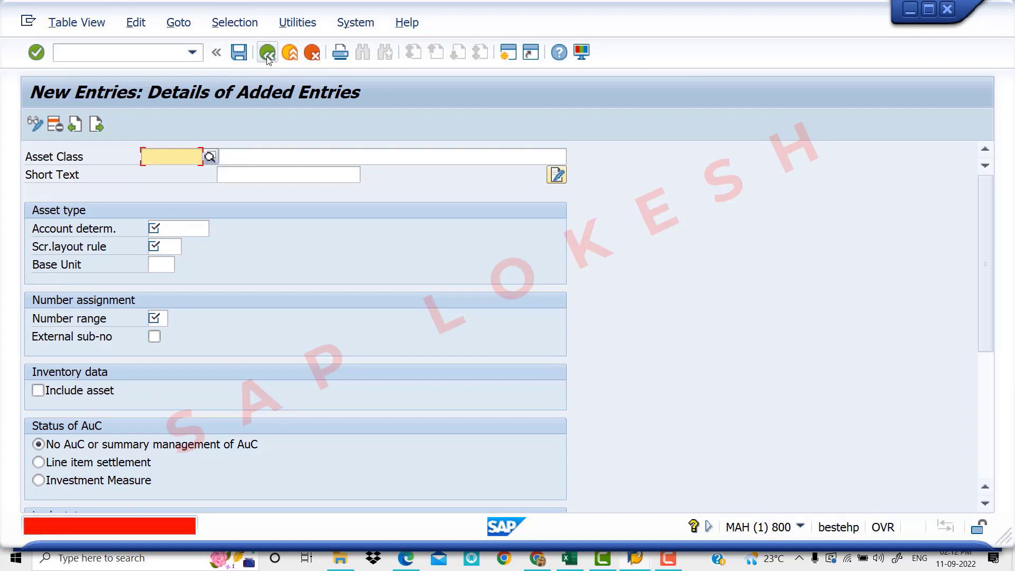
left_click(312, 54)
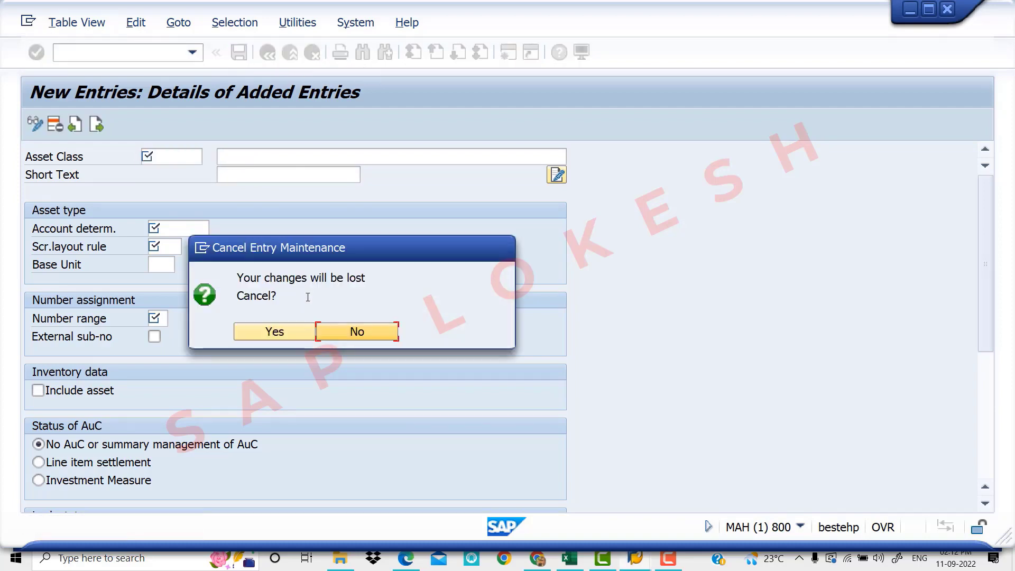
left_click(280, 328)
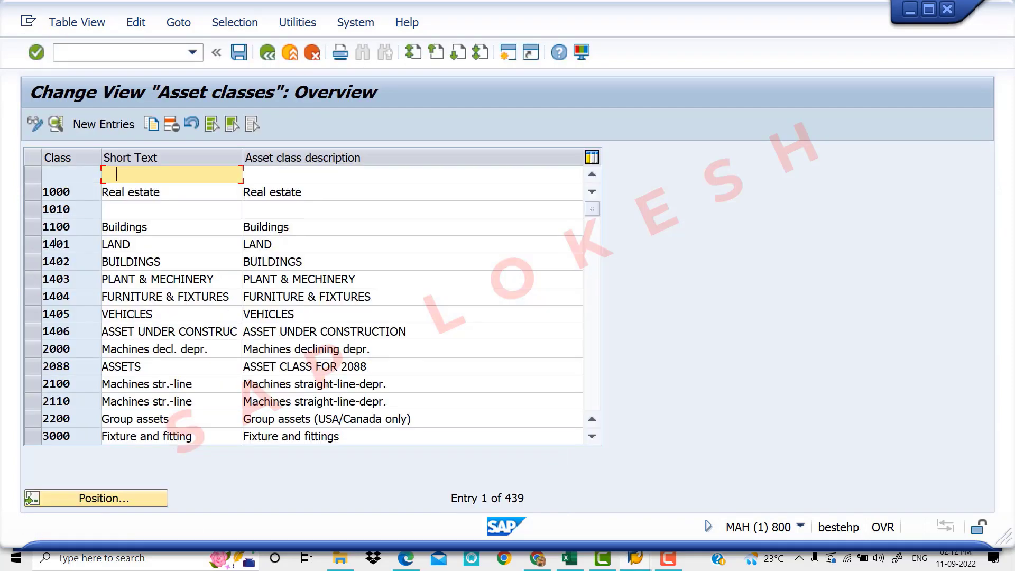
- Start a new asset class entry from the overview with the class code VI101
scroll(55, 243, "down", 7)
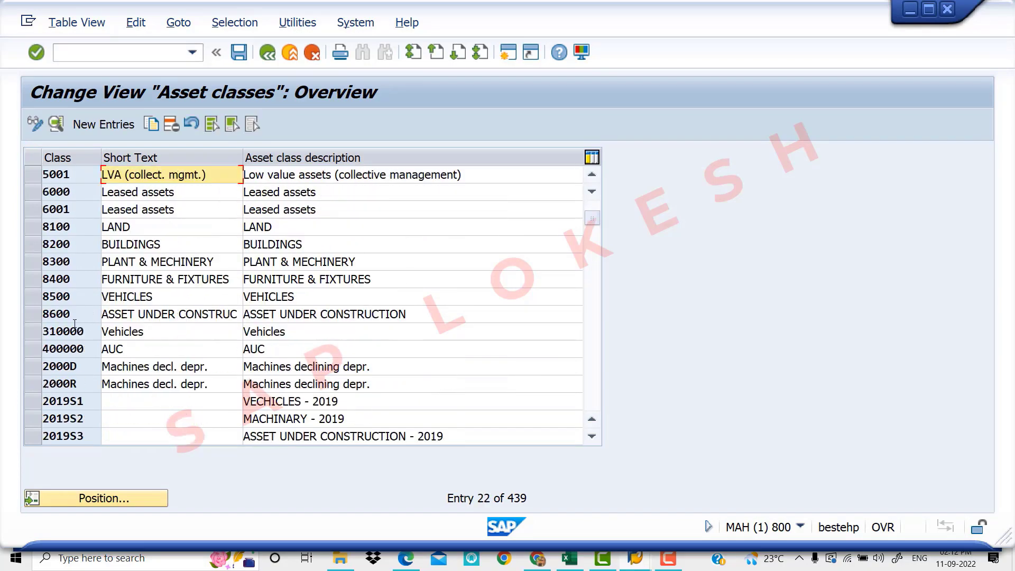
scroll(75, 324, "down", 4)
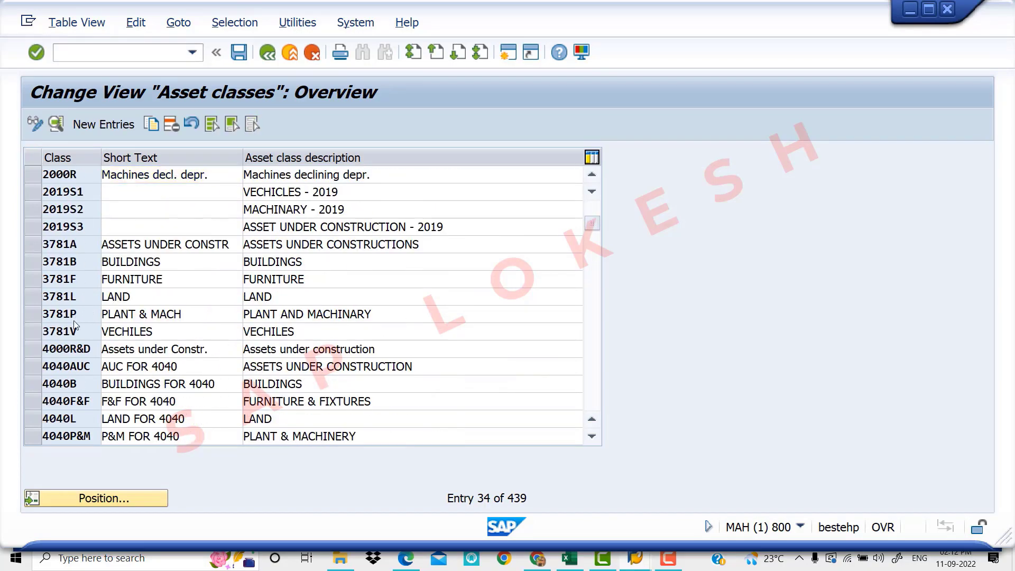
scroll(74, 324, "down", 1)
scroll(75, 325, "up", 4)
scroll(75, 325, "up", 5)
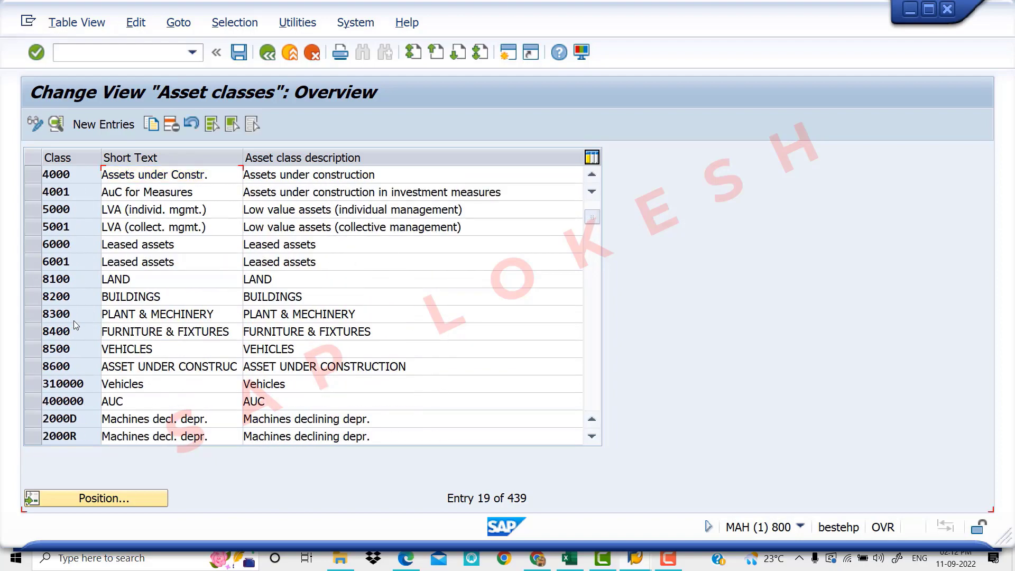
scroll(74, 321, "up", 3)
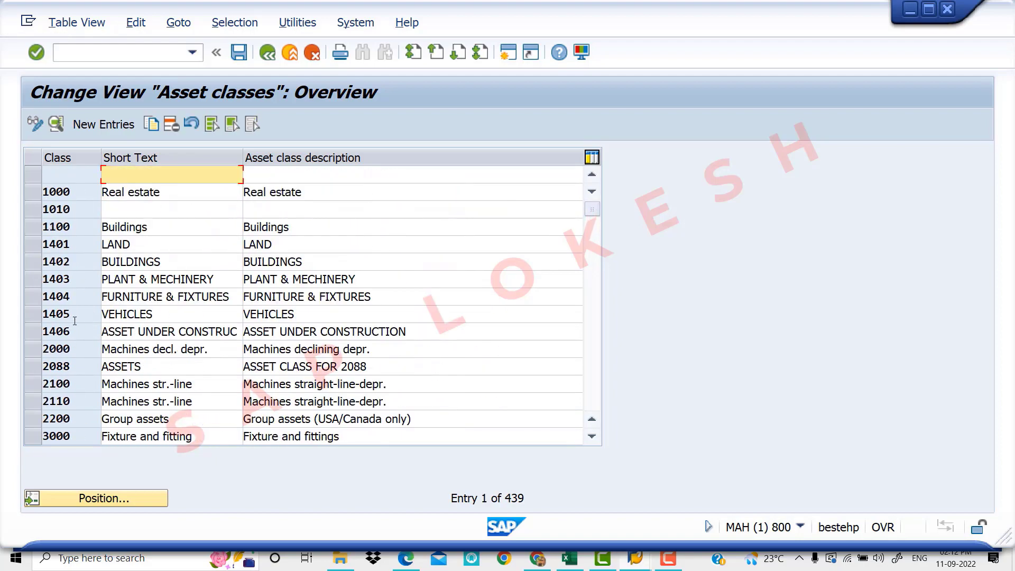
left_click(104, 124)
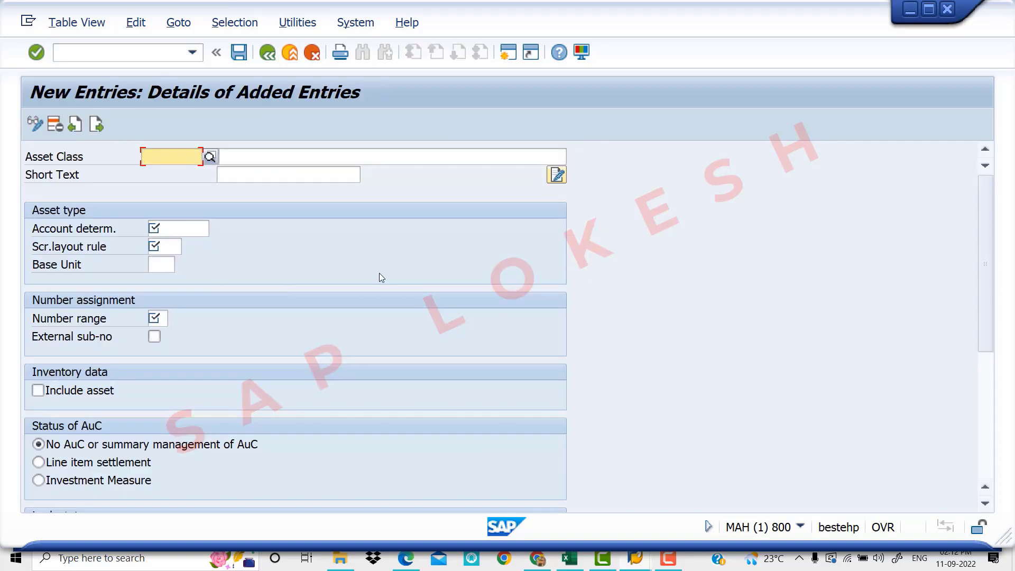
type("VI")
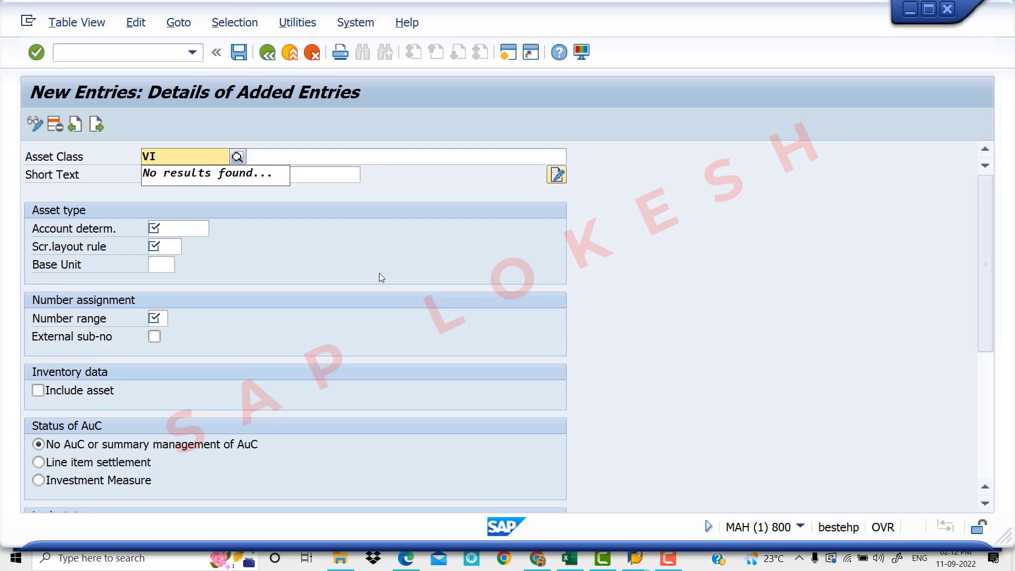
type("10")
type("1")
key("Tab")
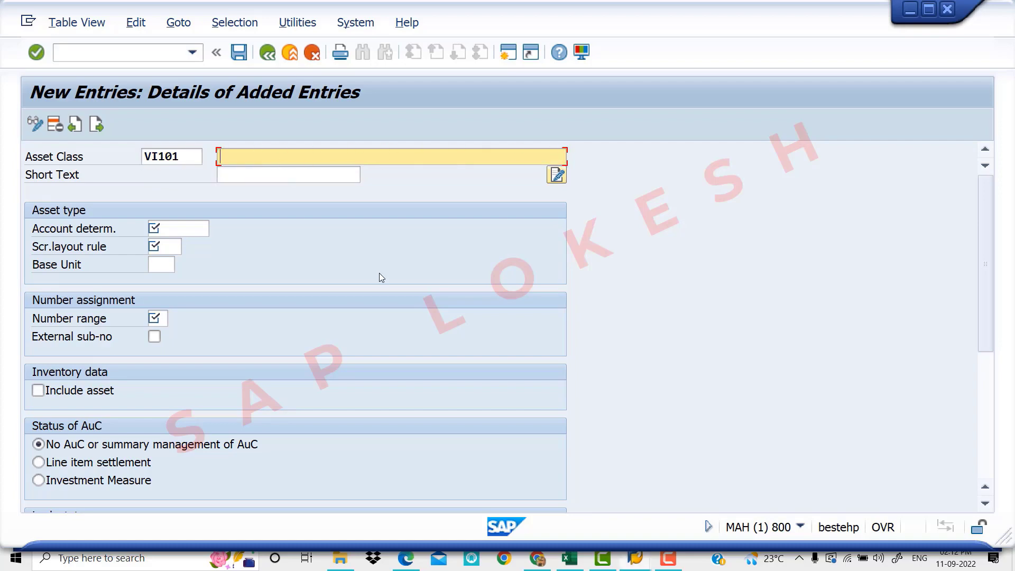
- Enter Machinery as the description and machinery as the short text of asset class VI101
type("M")
key("BackSpace")
type("Machinery")
left_click(285, 177)
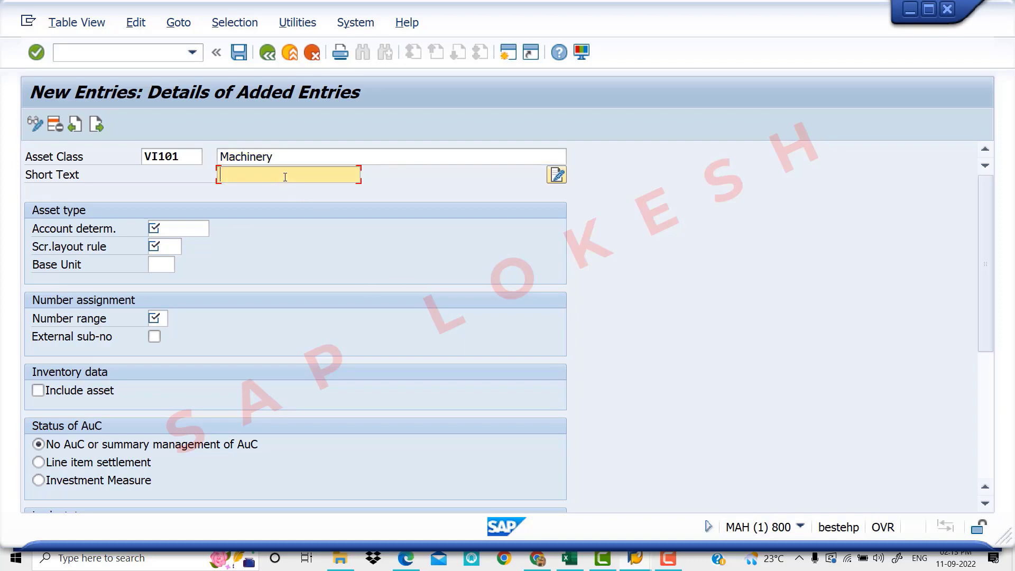
type("machinery")
- Assign account determination VIV10 (MACHINERY - VIV1) to asset class VI101 from the list of existing account determinations
left_click(178, 228)
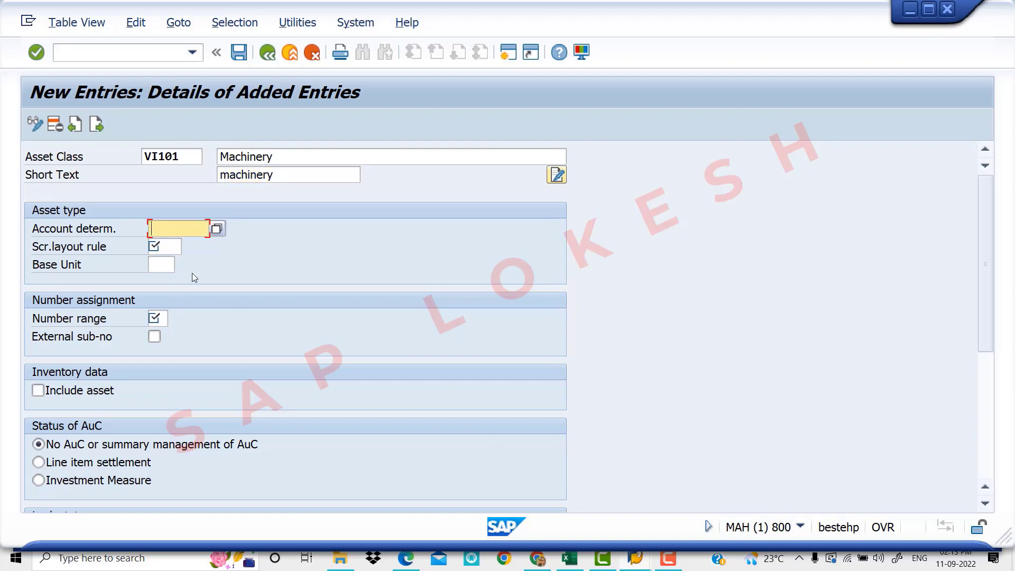
type("viv")
key("BackSpace")
key("BackSpace")
key("BackSpace")
type("VIV10")
left_click(217, 228)
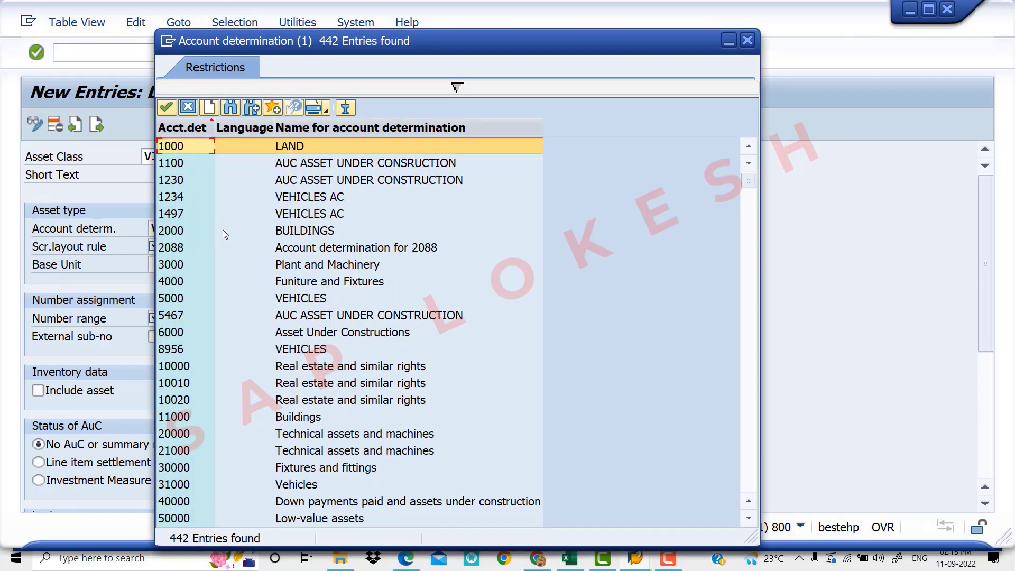
scroll(268, 301, "down", 20)
scroll(269, 306, "down", 20)
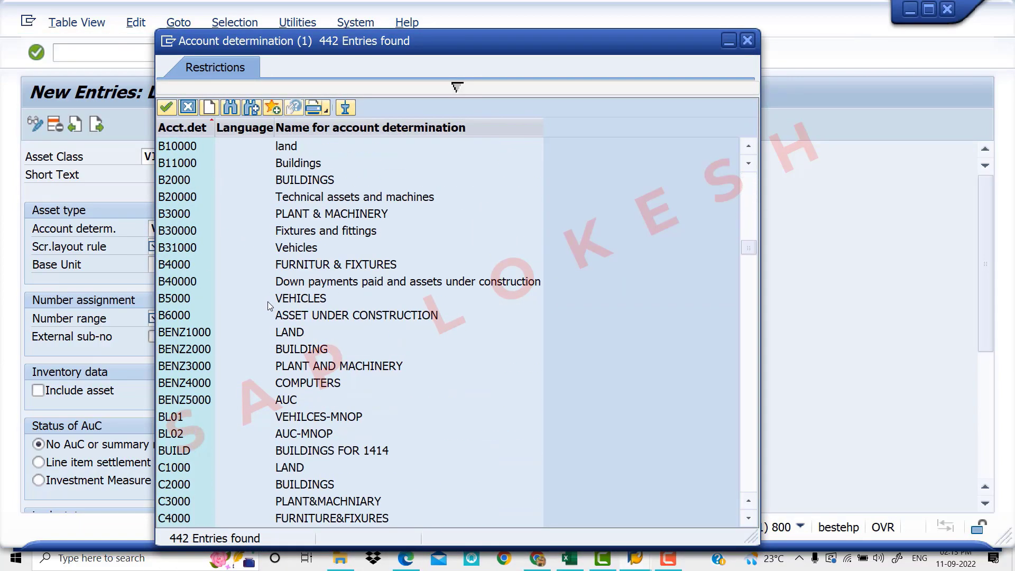
scroll(269, 305, "down", 20)
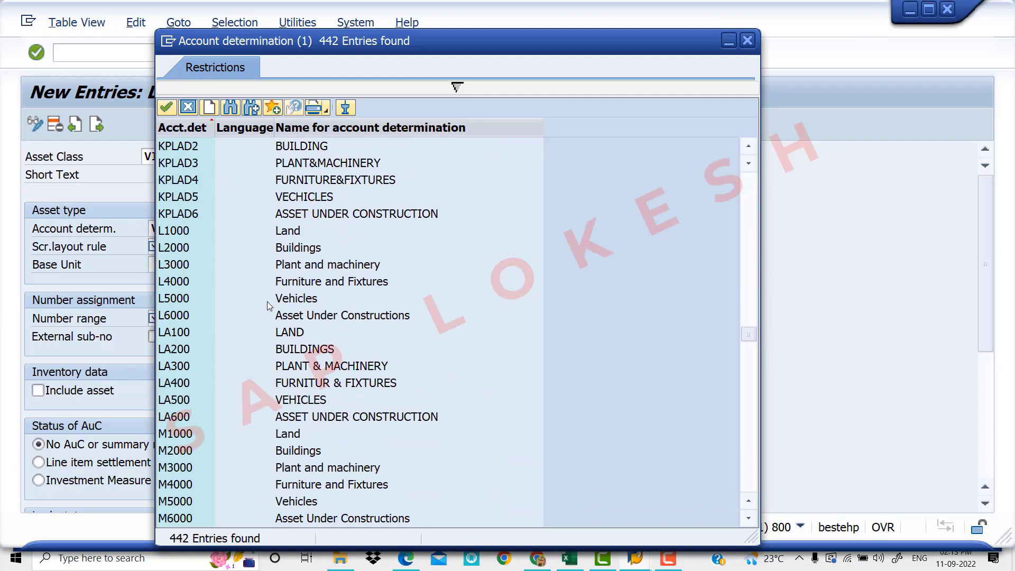
scroll(267, 306, "down", 20)
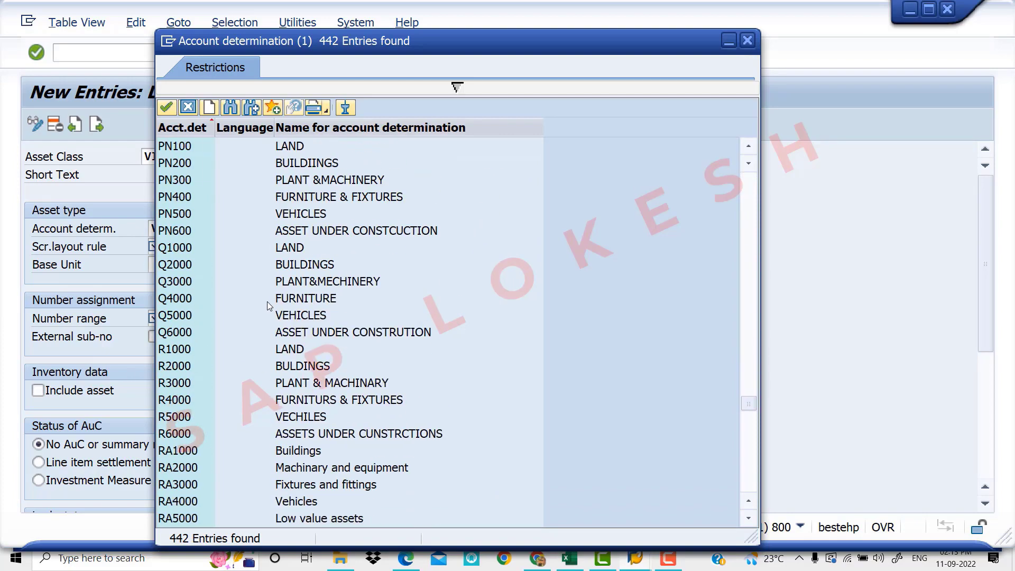
scroll(268, 306, "down", 10)
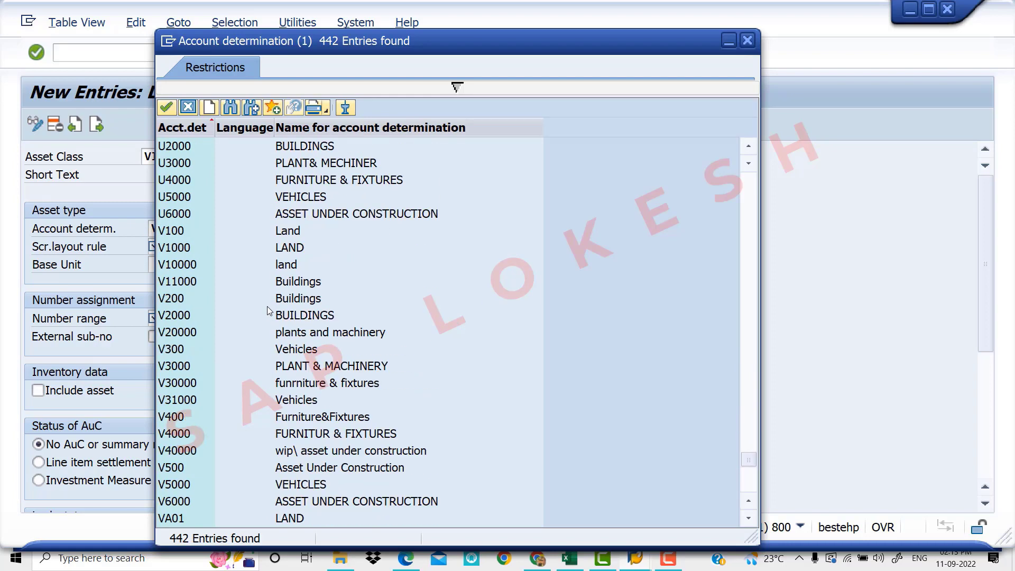
scroll(268, 306, "down", 9)
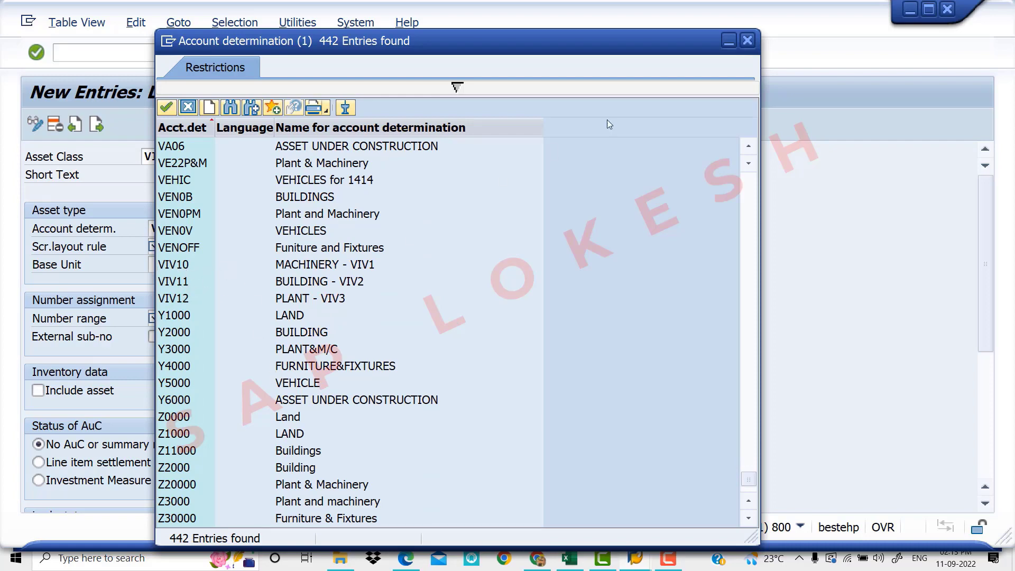
double_click(284, 269)
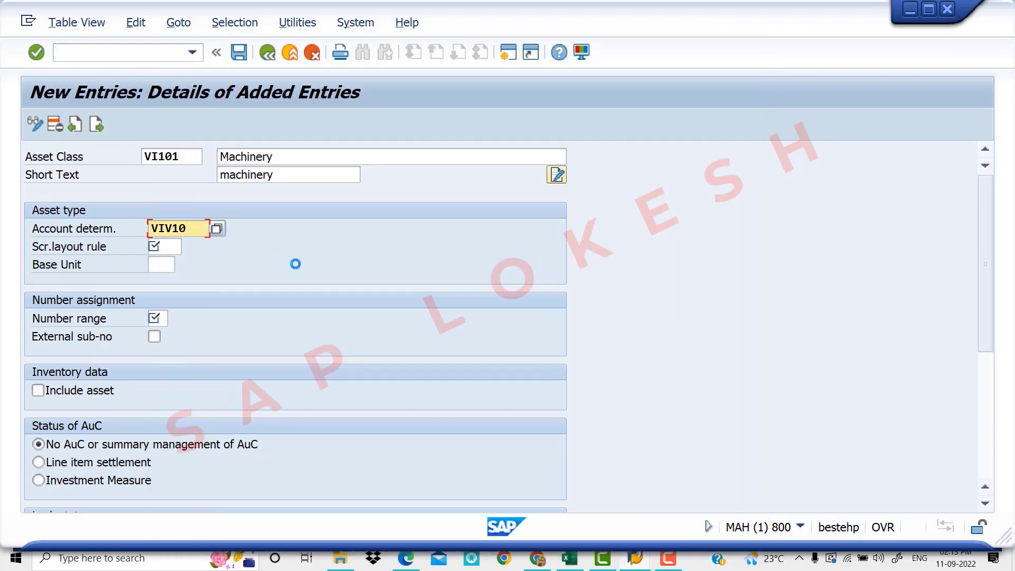
- Assign screen layout rule VI10 (MACHINARY) to the asset class from the list of existing layout rules
left_click(168, 245)
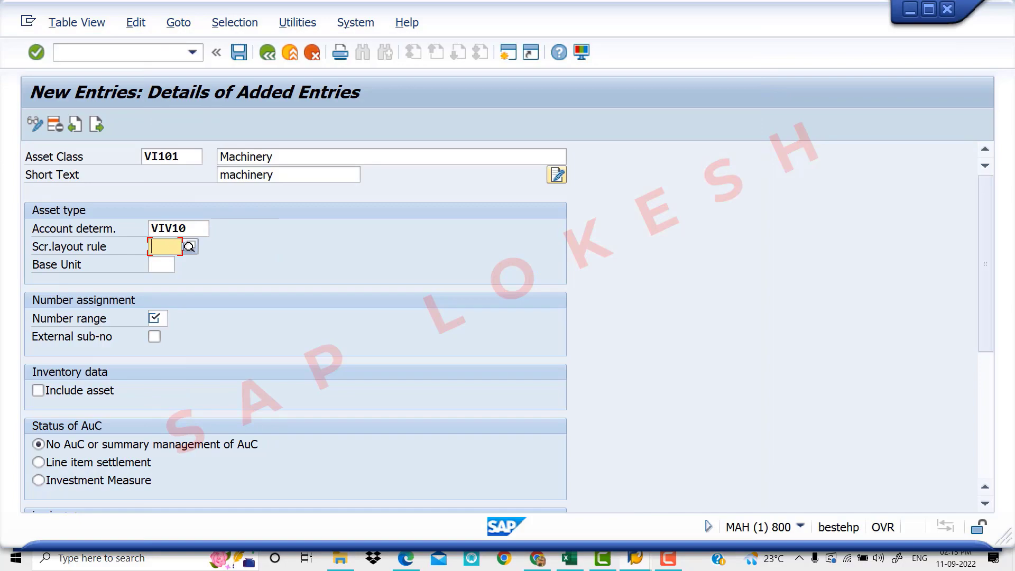
left_click(190, 247)
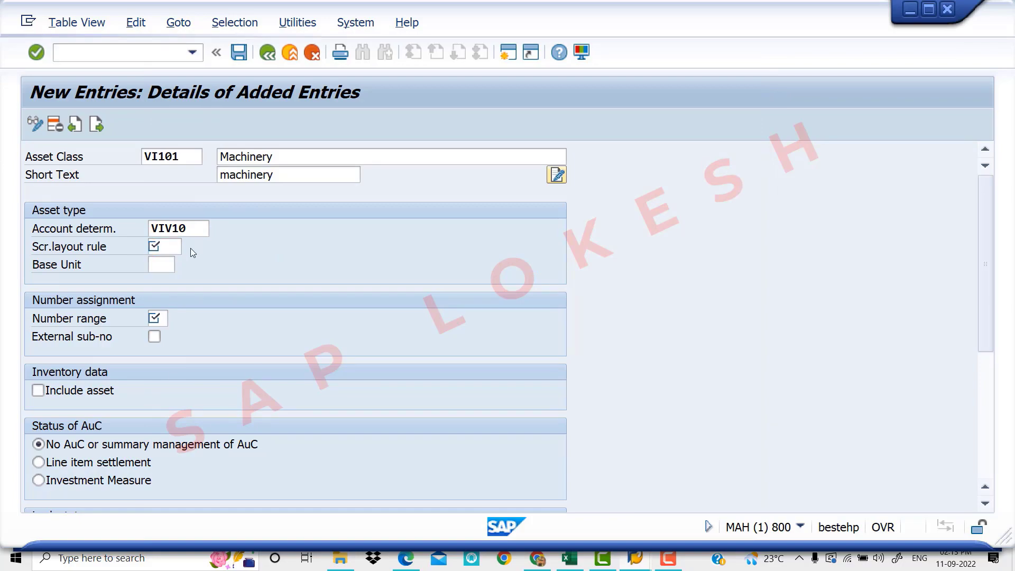
scroll(215, 268, "down", 20)
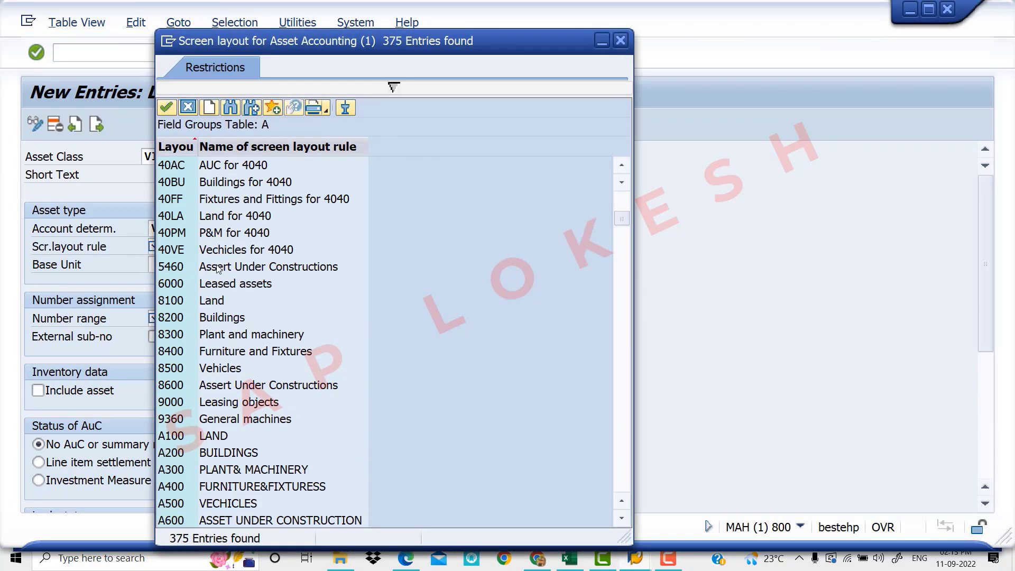
scroll(220, 269, "down", 20)
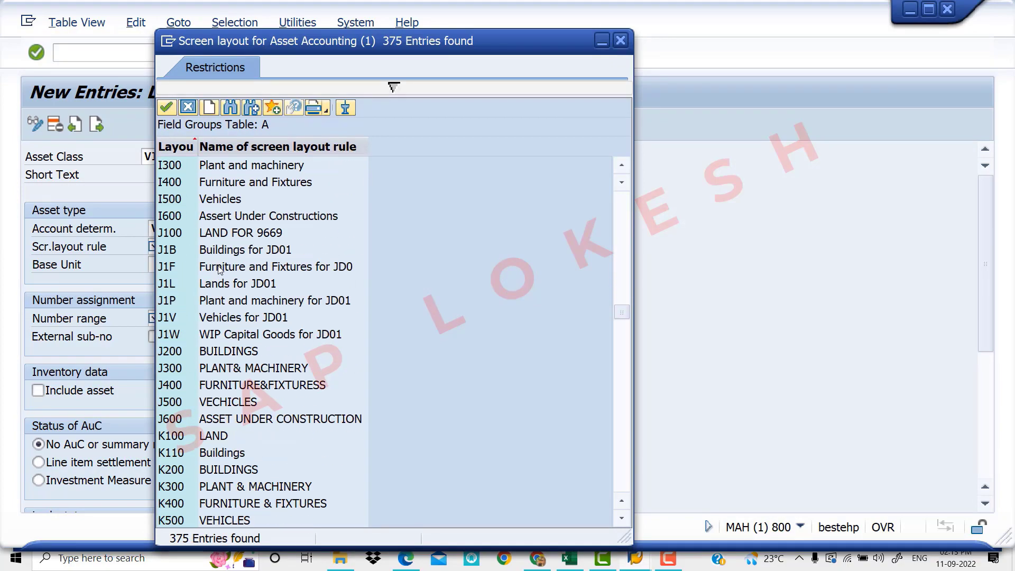
scroll(219, 271, "down", 20)
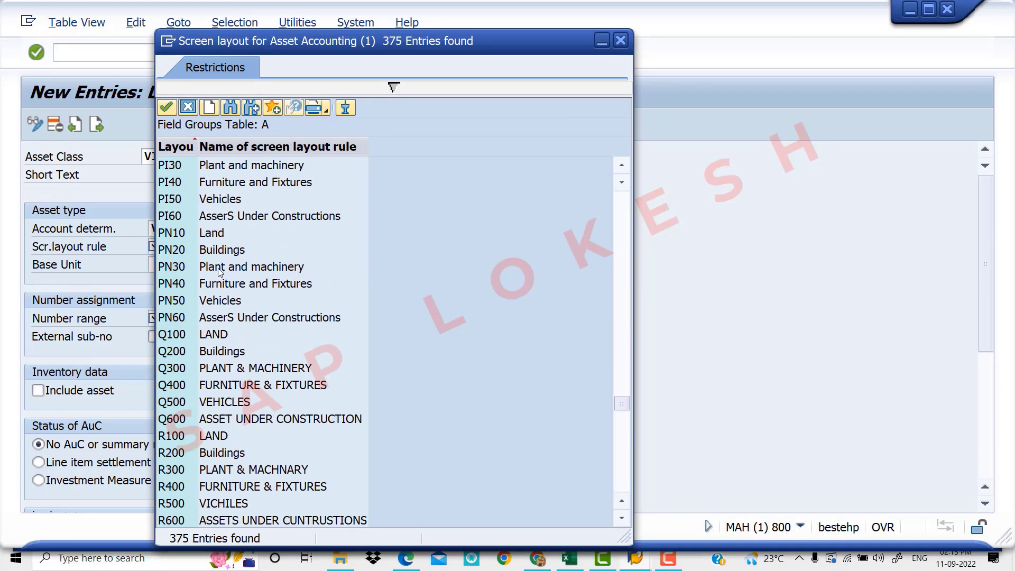
scroll(219, 274, "down", 2)
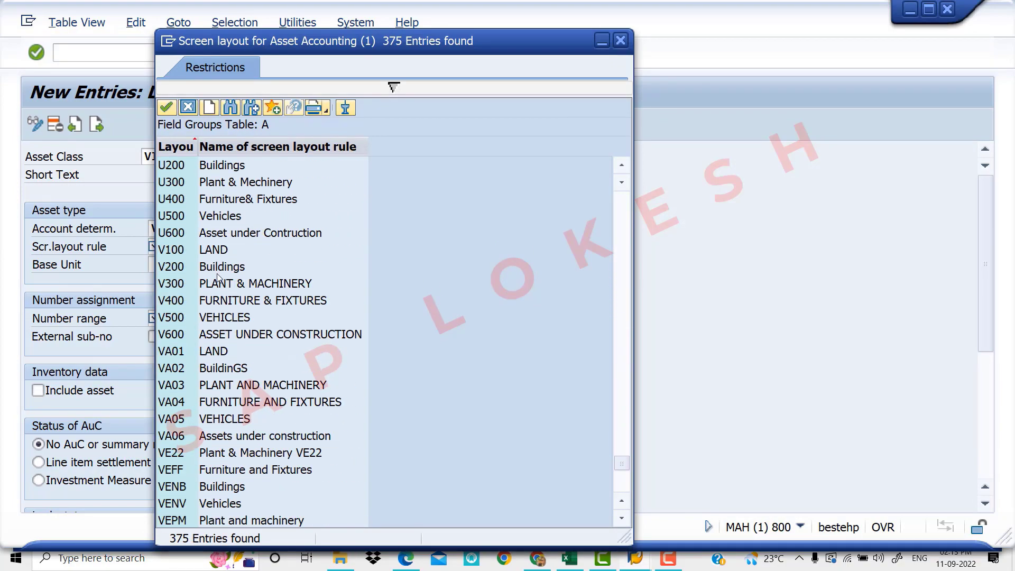
scroll(212, 301, "down", 6)
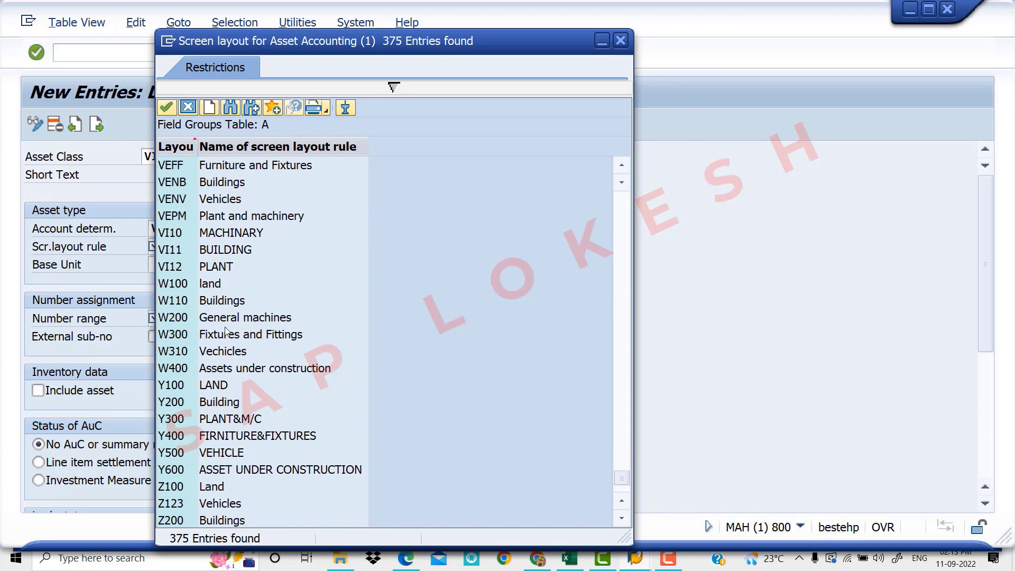
left_click(215, 237)
double_click(214, 236)
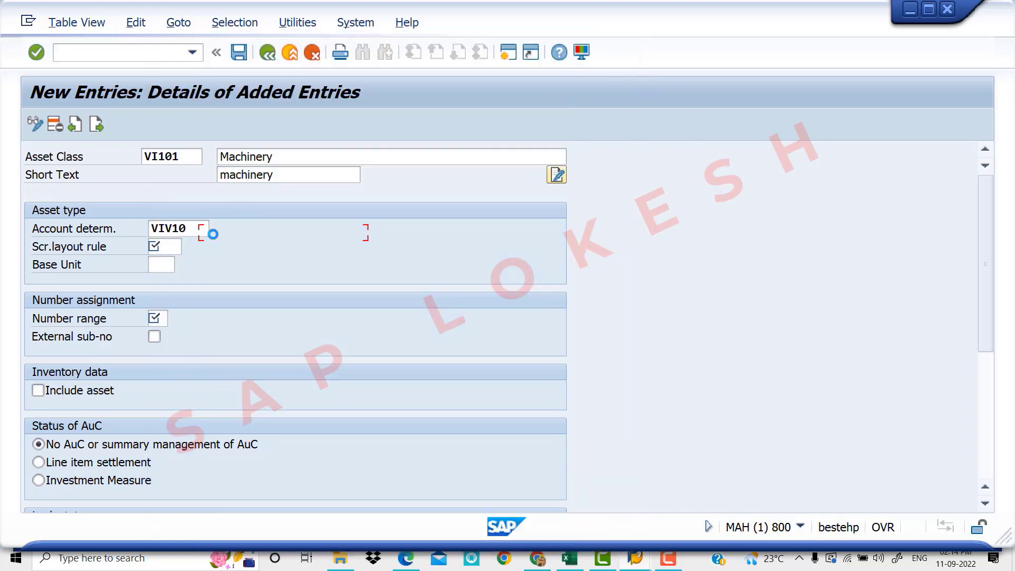
- Browse the number ranges defined per company code and adopt number range 02 for the asset class
left_click(162, 319)
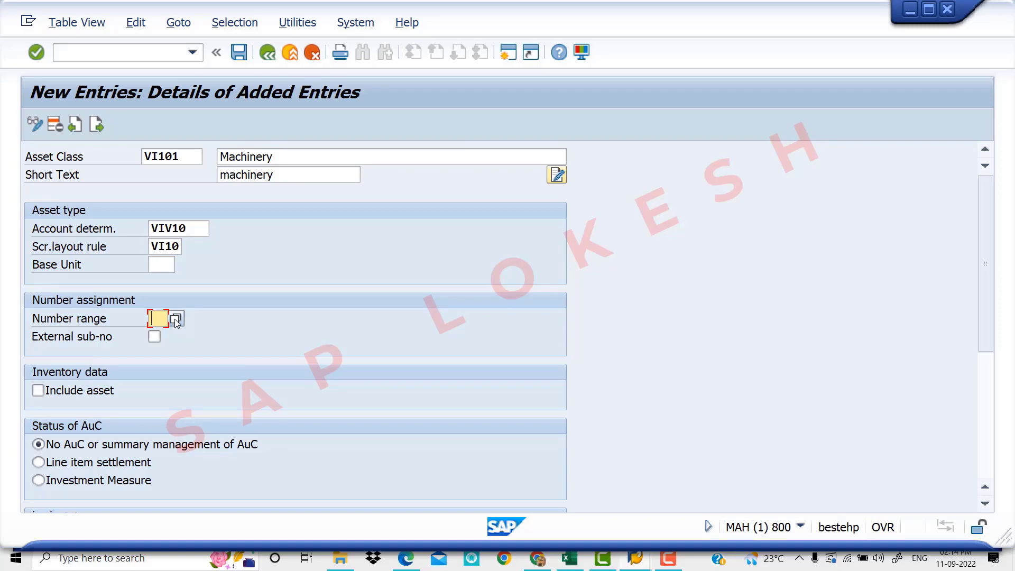
left_click(175, 319)
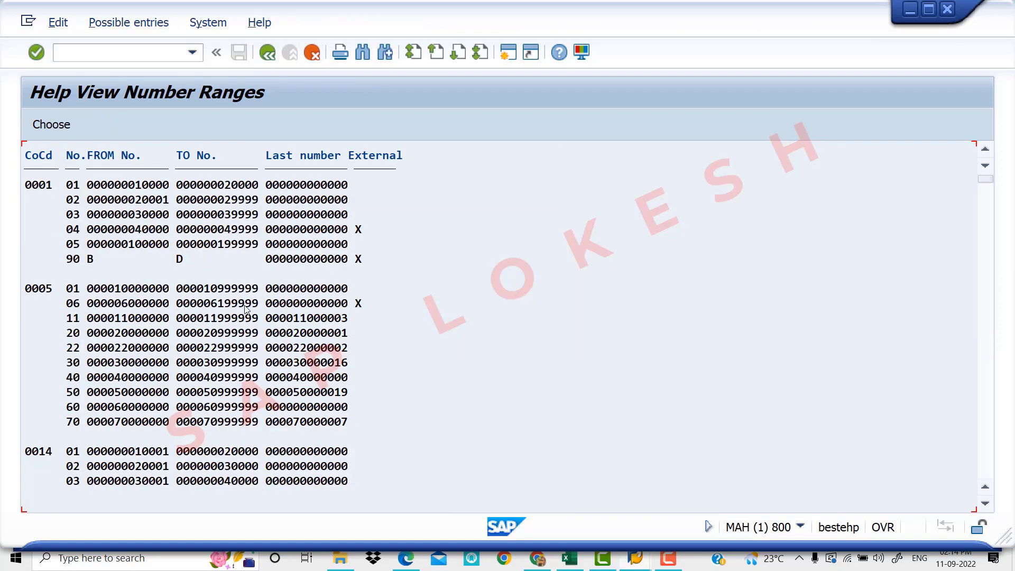
scroll(249, 317, "down", 3)
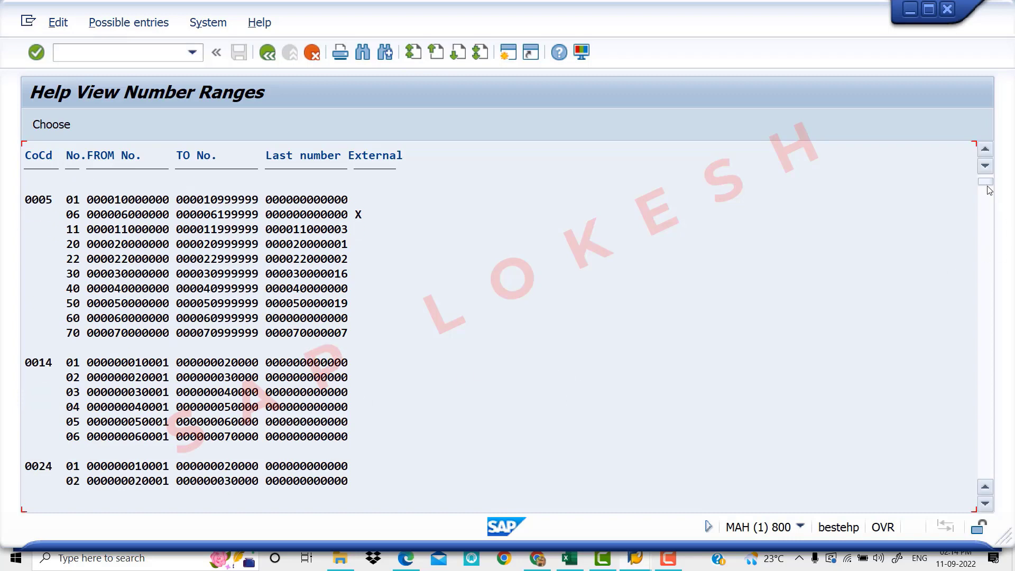
left_click_drag(988, 187, 987, 238)
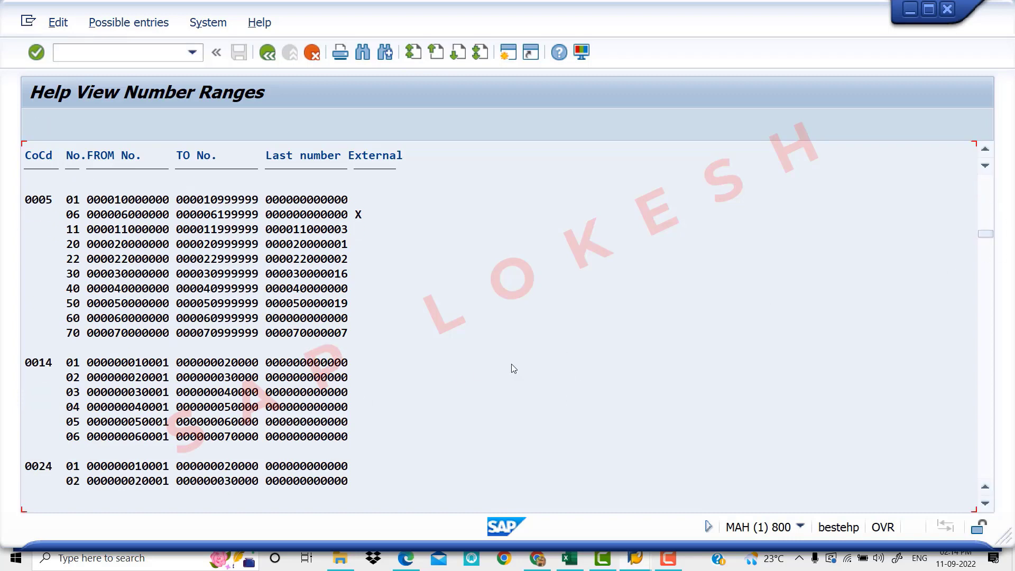
scroll(291, 399, "down", 5)
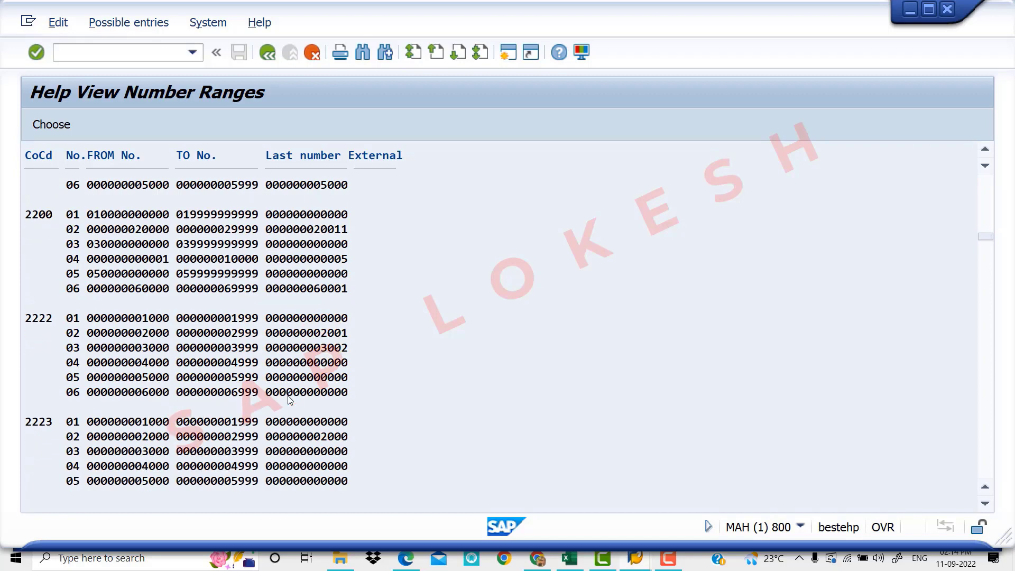
scroll(288, 399, "down", 5)
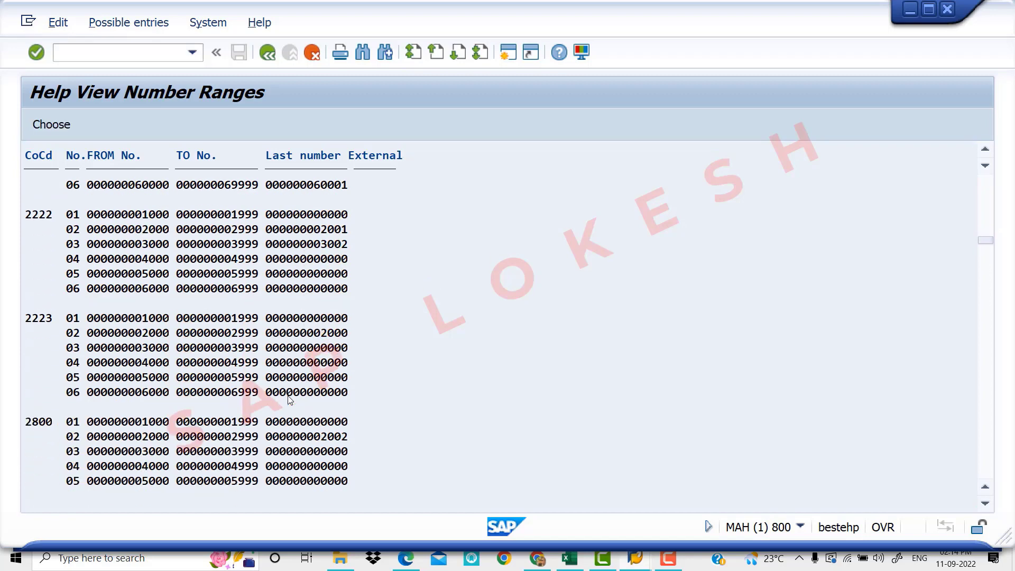
scroll(289, 403, "down", 3)
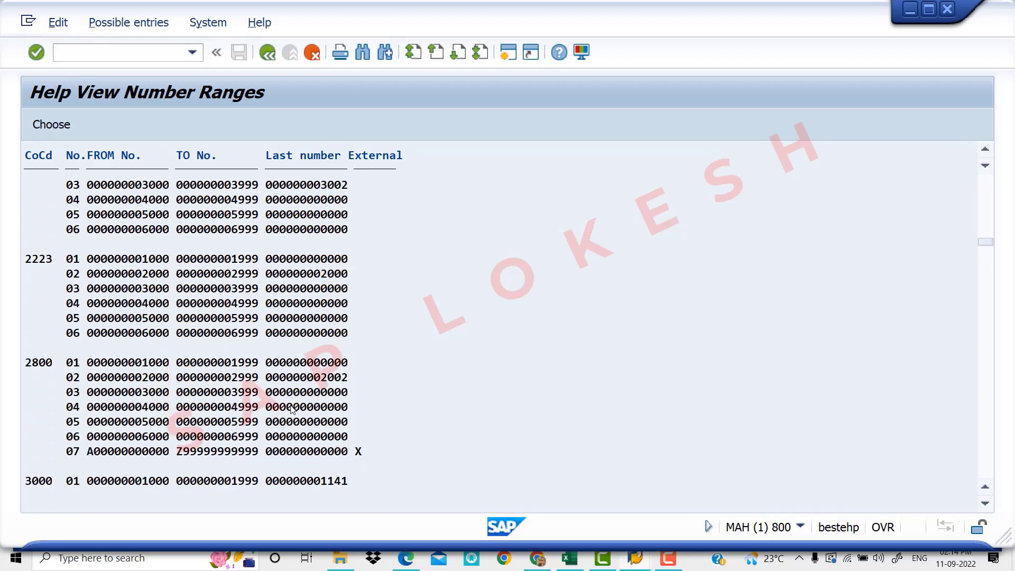
scroll(292, 407, "down", 3)
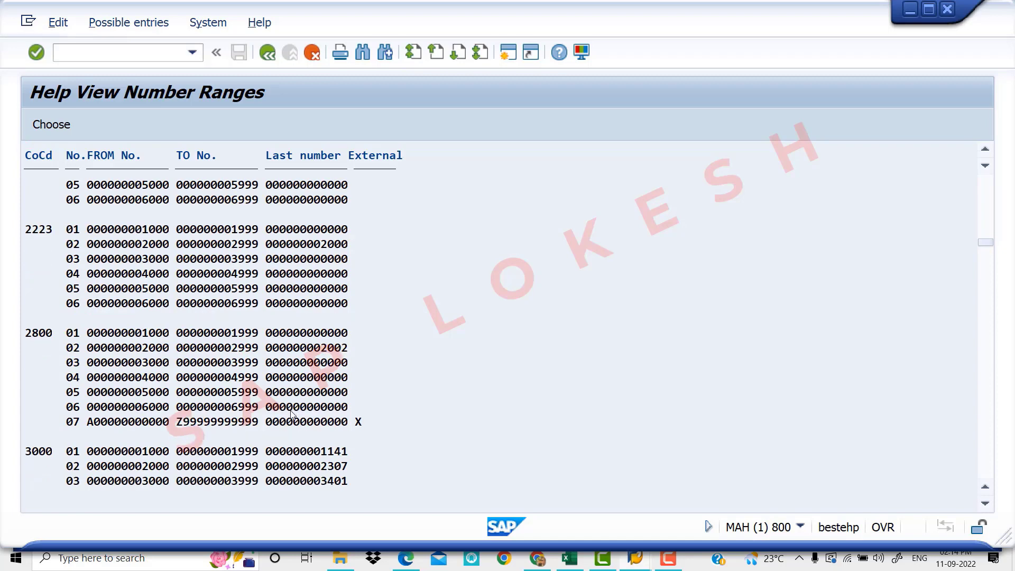
scroll(296, 366, "down", 5)
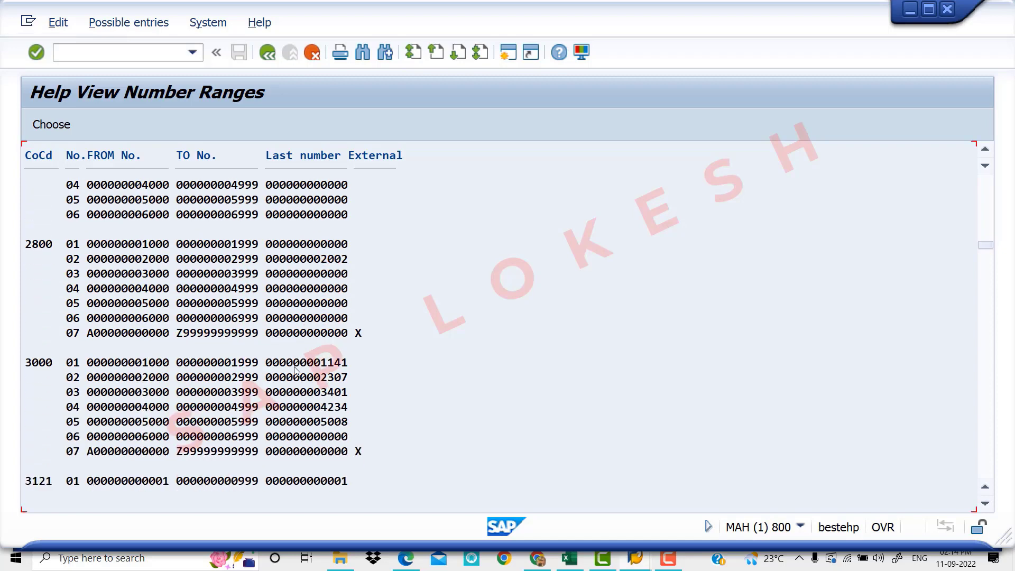
scroll(295, 372, "down", 6)
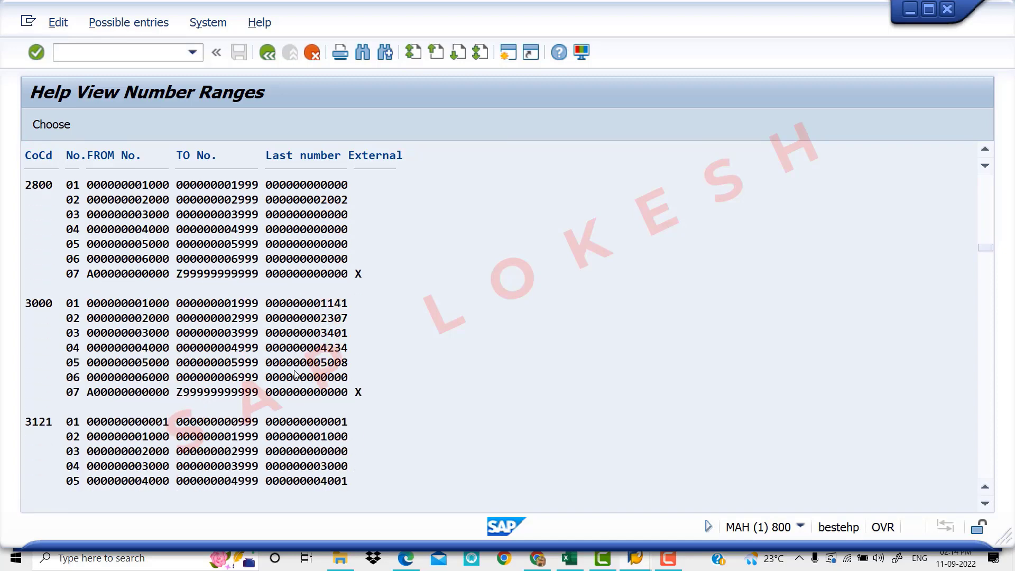
scroll(98, 432, "down", 4)
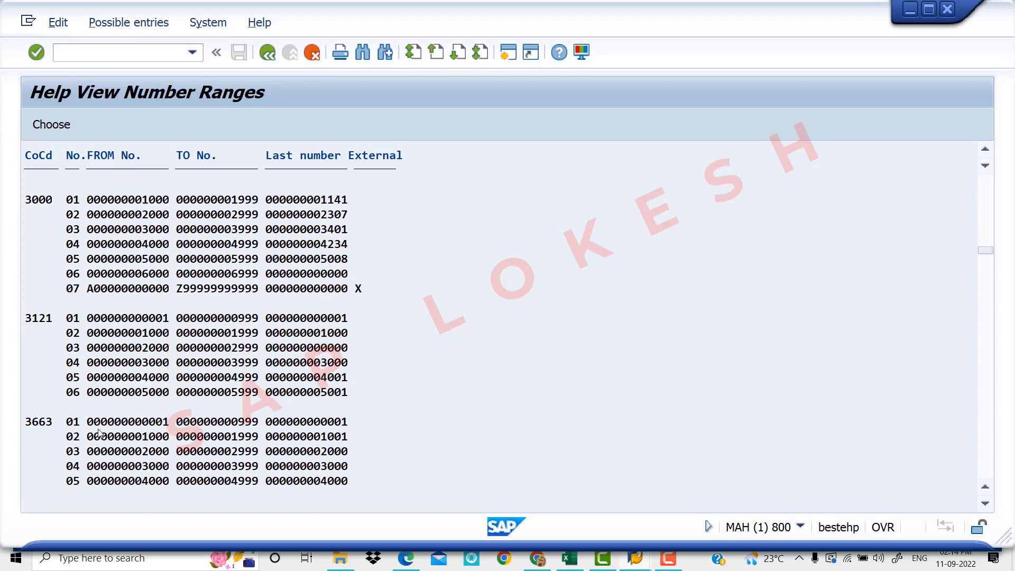
scroll(98, 432, "down", 3)
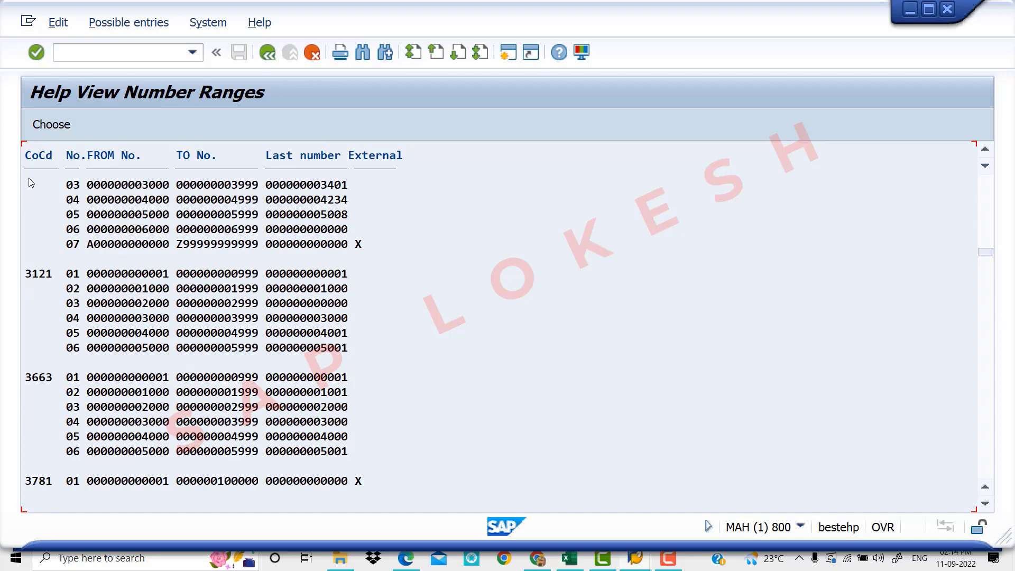
left_click(58, 127)
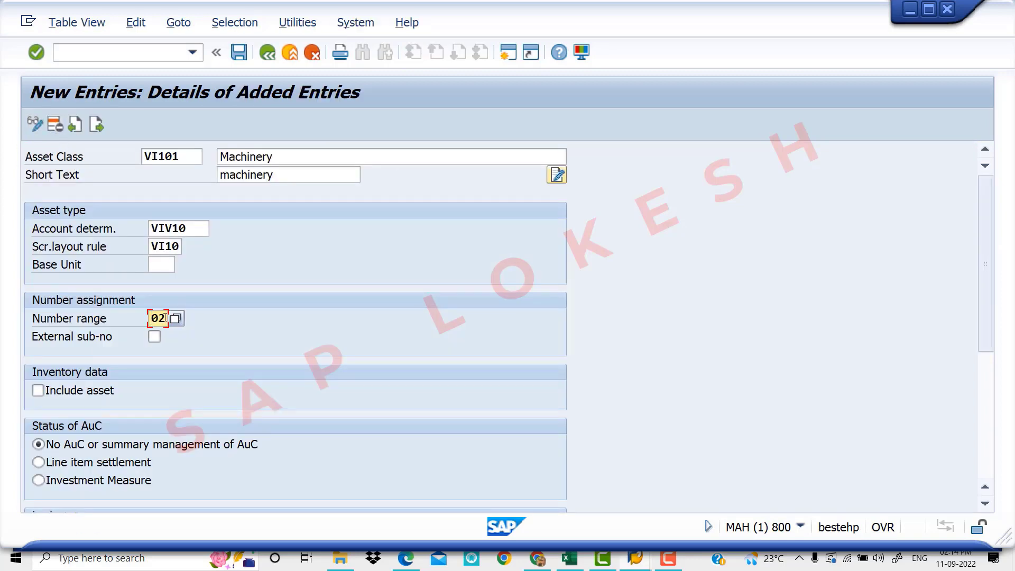
- Set the number range of asset class VI101 to 01
left_click_drag(165, 318, 136, 320)
type("00")
key("BackSpace")
type("1")
left_click(183, 319)
- Enable historical management and the inclusion of the asset in the inventory data, then review the class settings
scroll(179, 392, "down", 3)
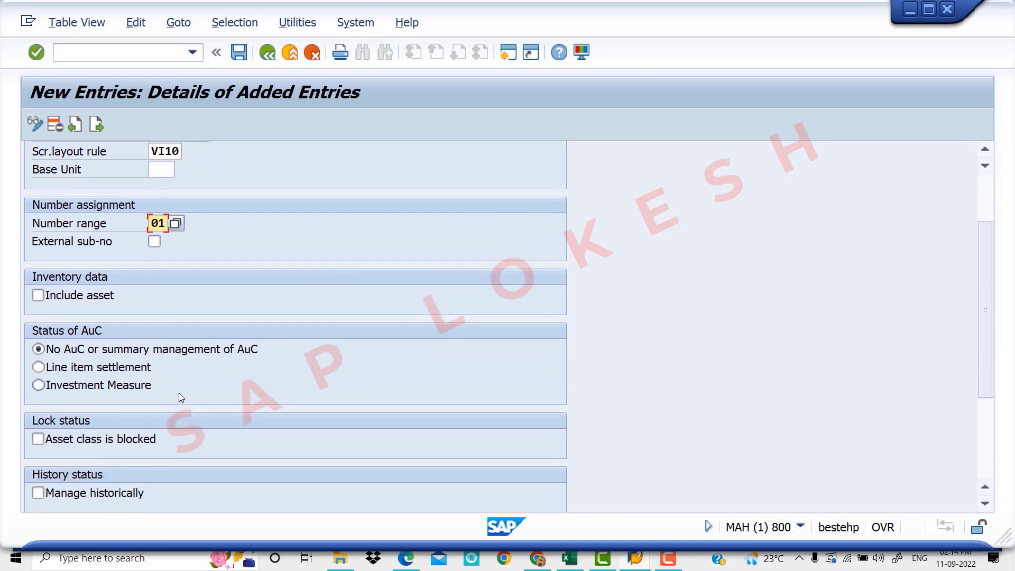
scroll(201, 447, "down", 2)
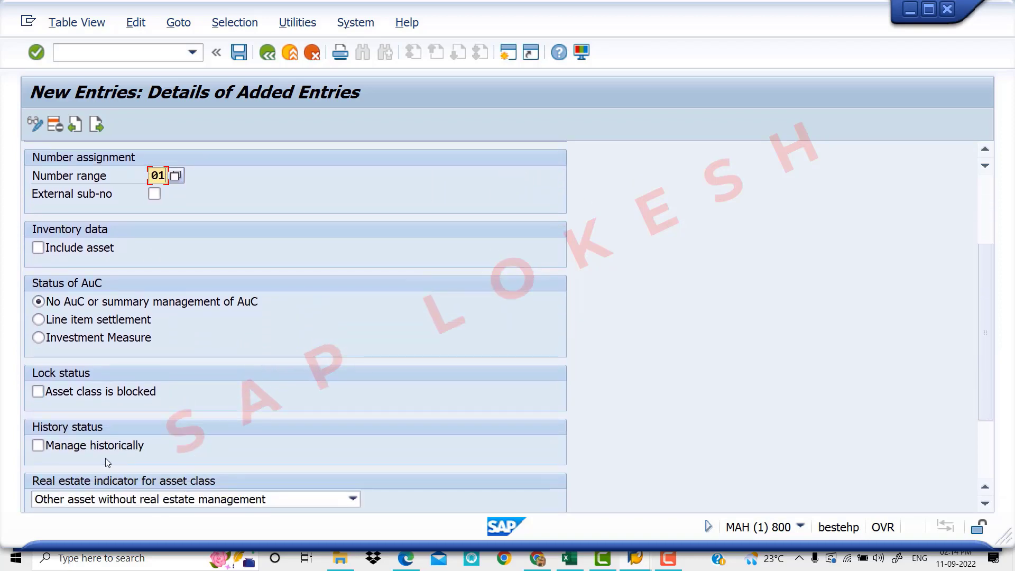
left_click(38, 445)
left_click(38, 248)
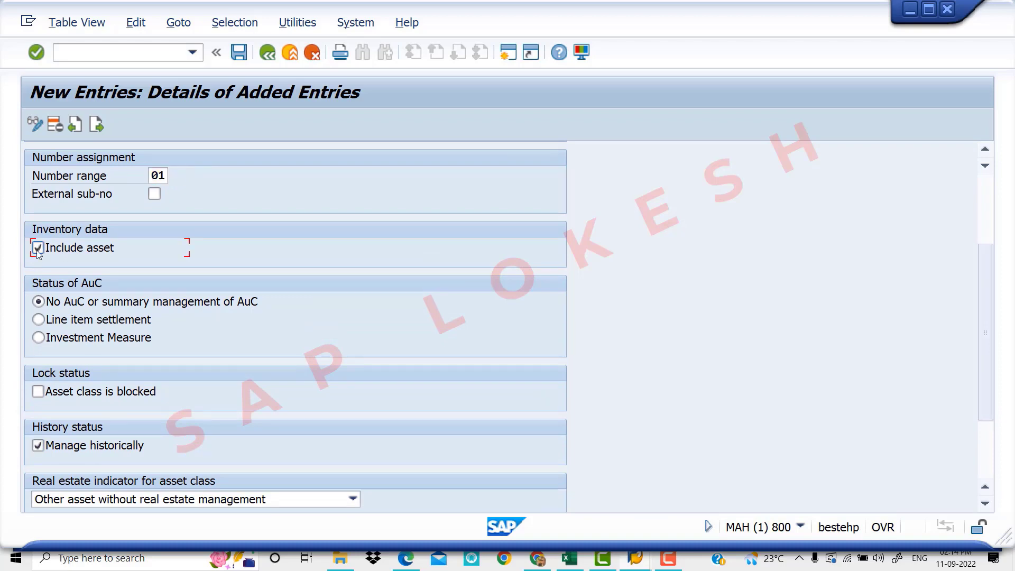
scroll(217, 303, "up", 3)
scroll(219, 306, "up", 1)
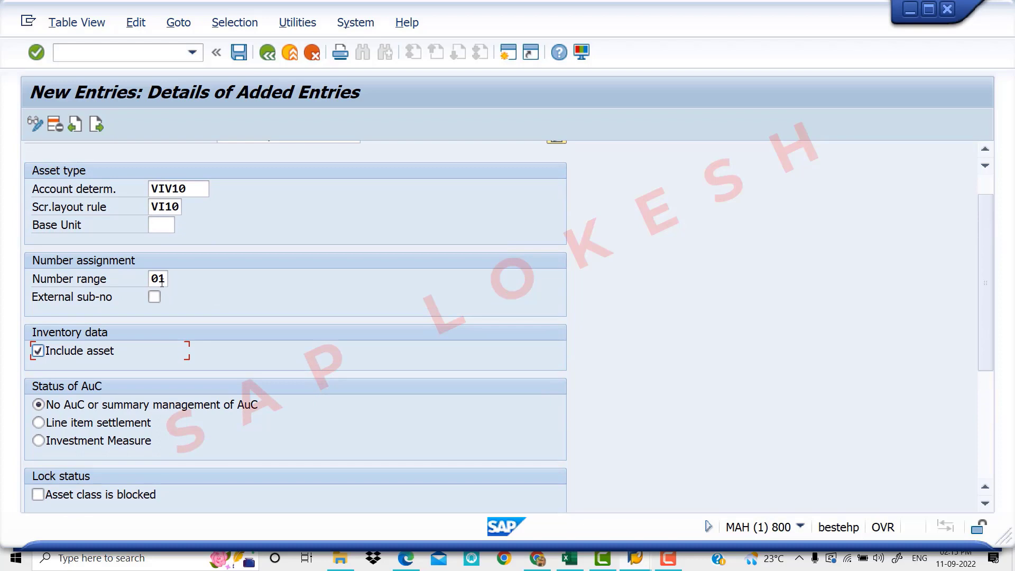
left_click(162, 281)
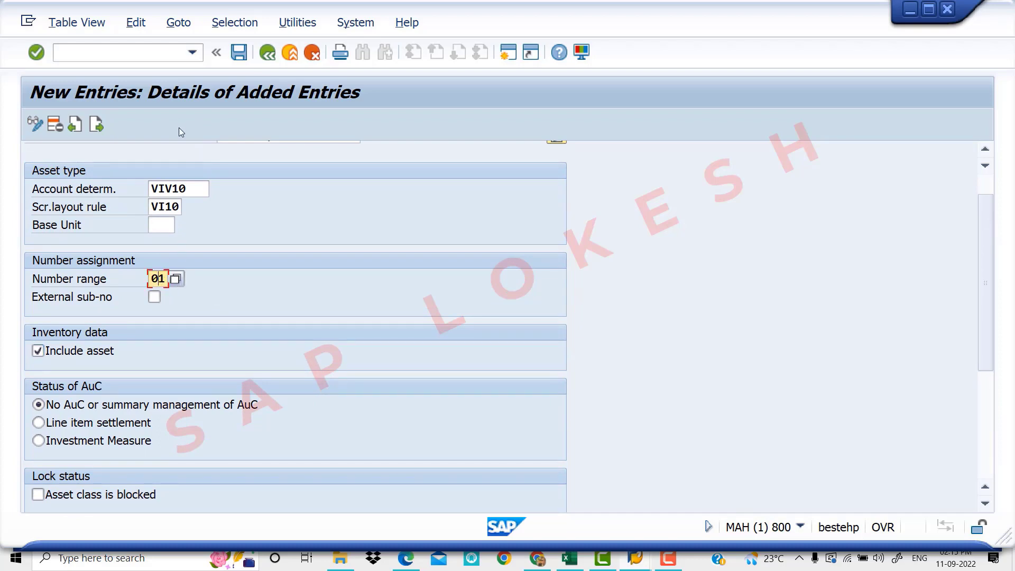
scroll(253, 176, "up", 3)
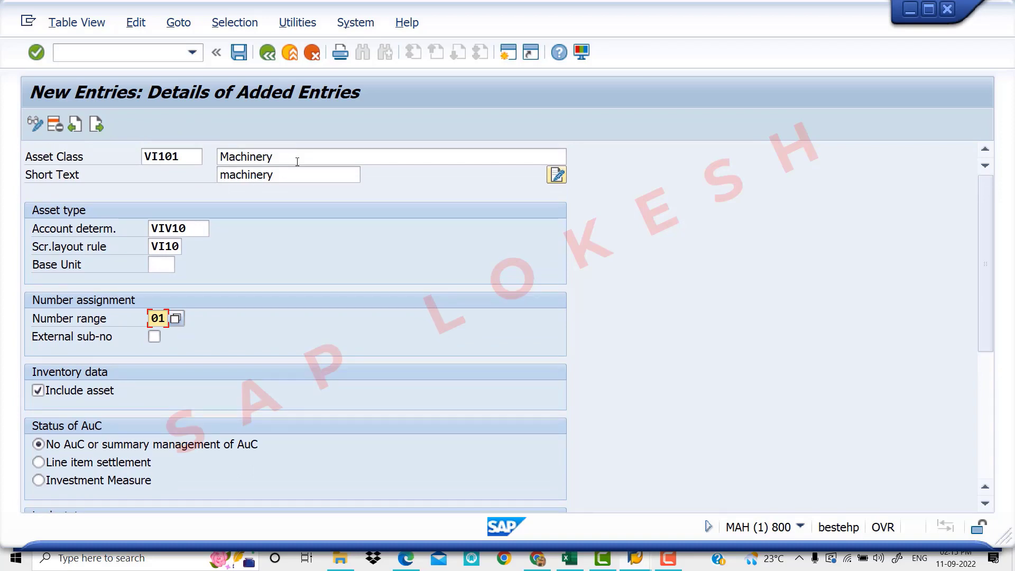
- Change the short text of asset class VI101 to Machinery and save the class to customizing request MAHK910662
left_click(227, 176)
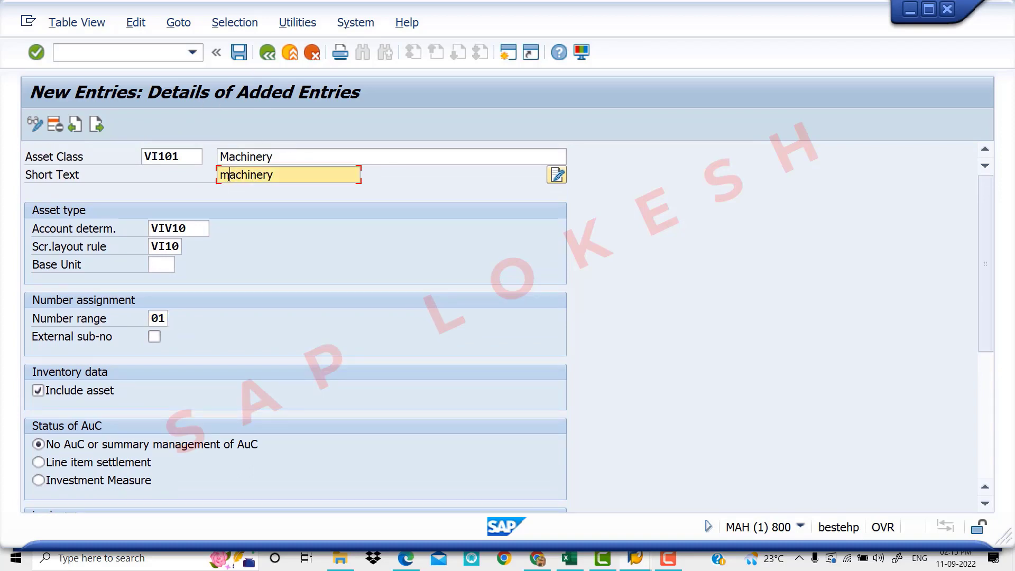
key("BackSpace")
type("m")
key("BackSpace")
type("MA")
key("BackSpace")
type("achinery")
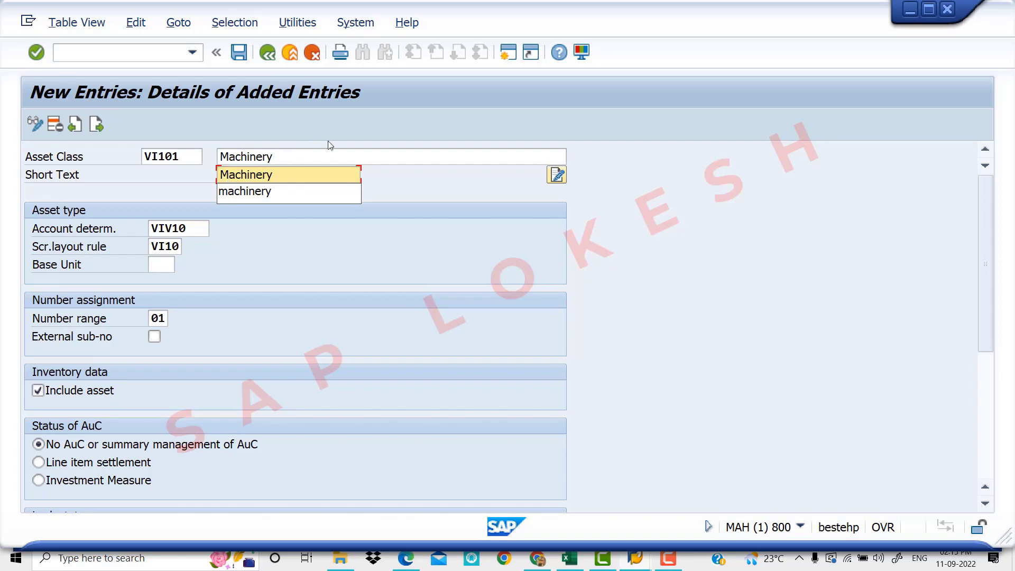
left_click(387, 189)
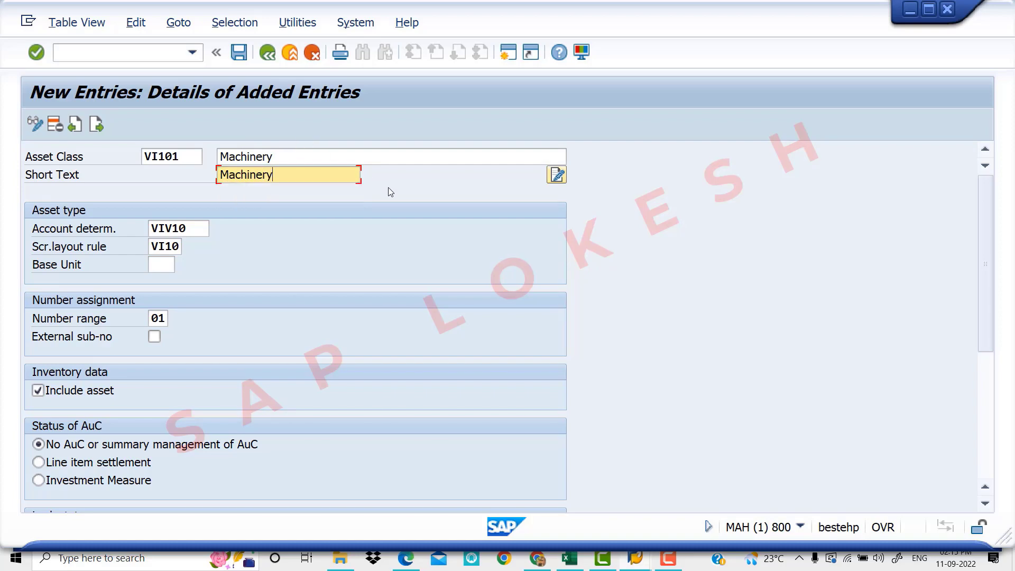
left_click(243, 54)
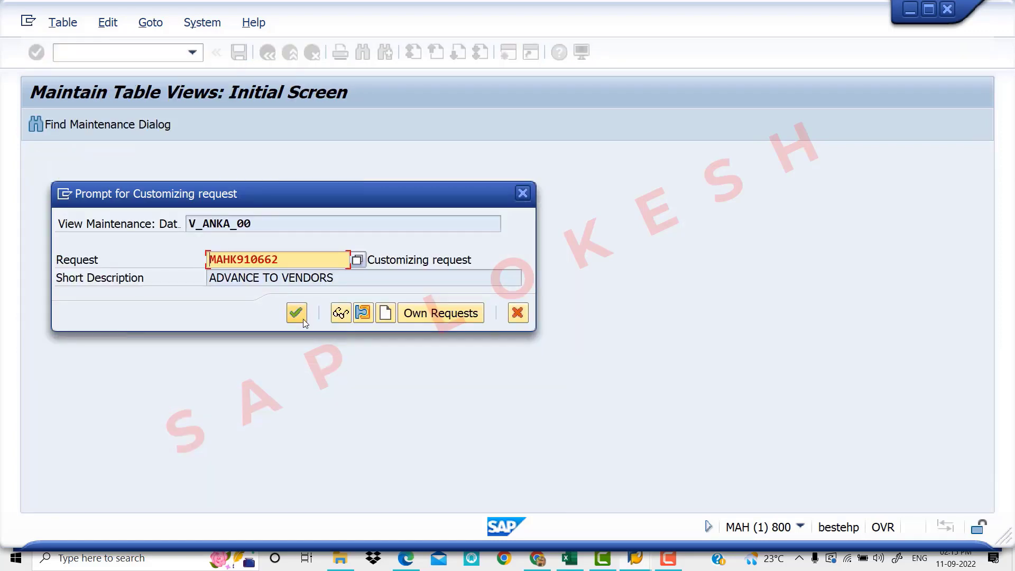
left_click(303, 319)
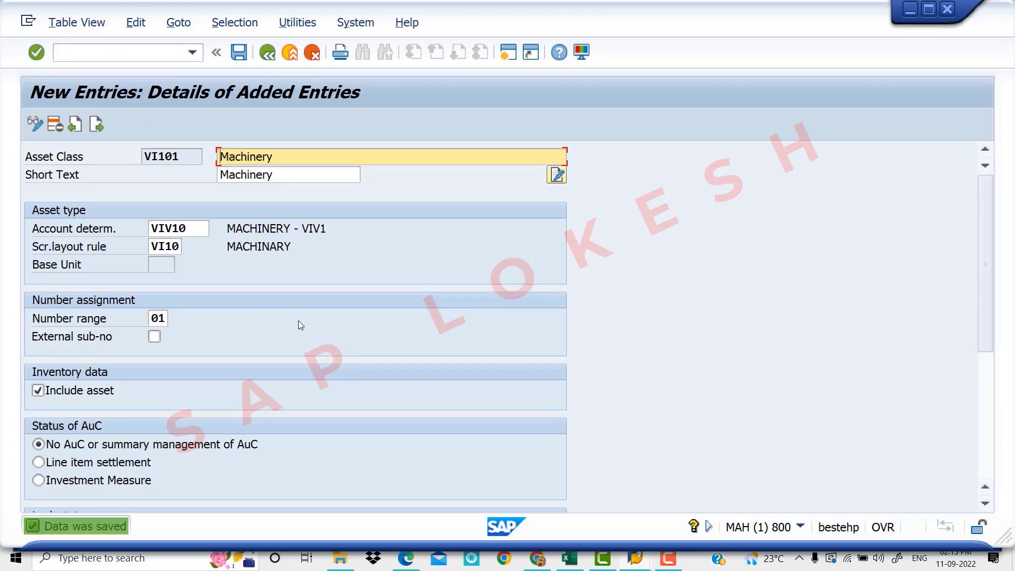
- Switch to the Excel sheet and record VI101 in cell D12, beside the Define Asset Classes row
left_click(575, 561)
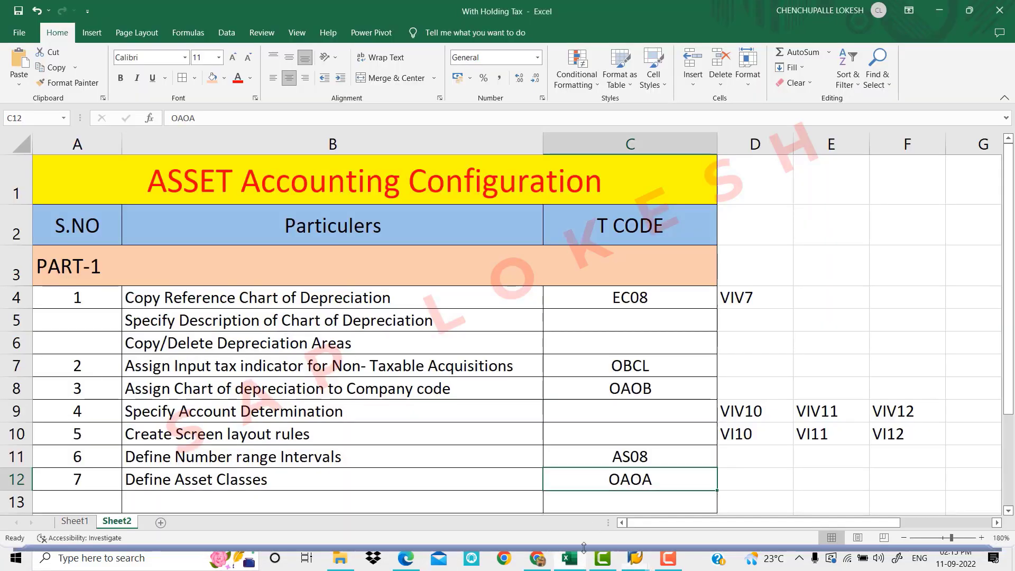
left_click(744, 479)
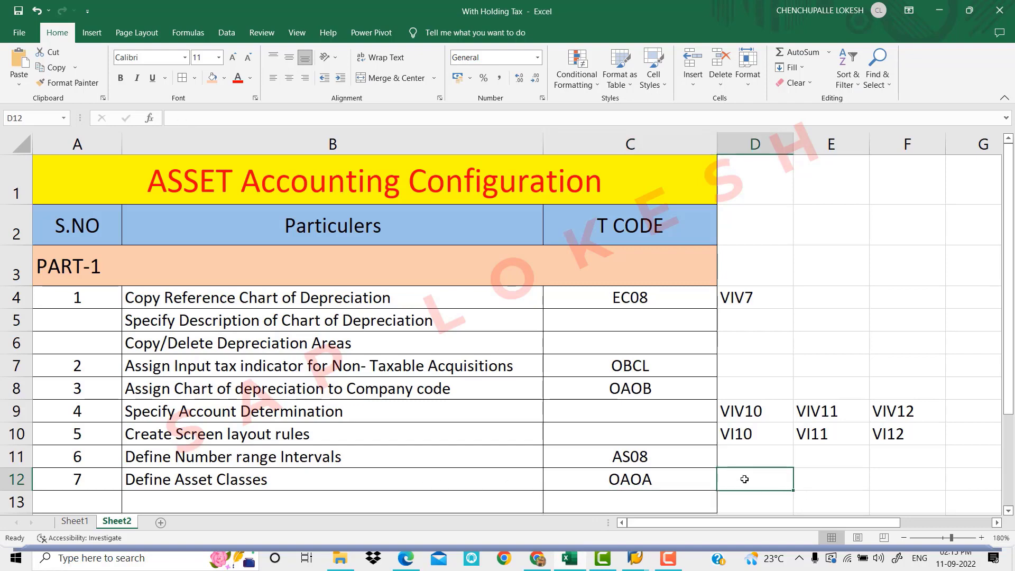
type("vi")
key("BackSpace")
key("BackSpace")
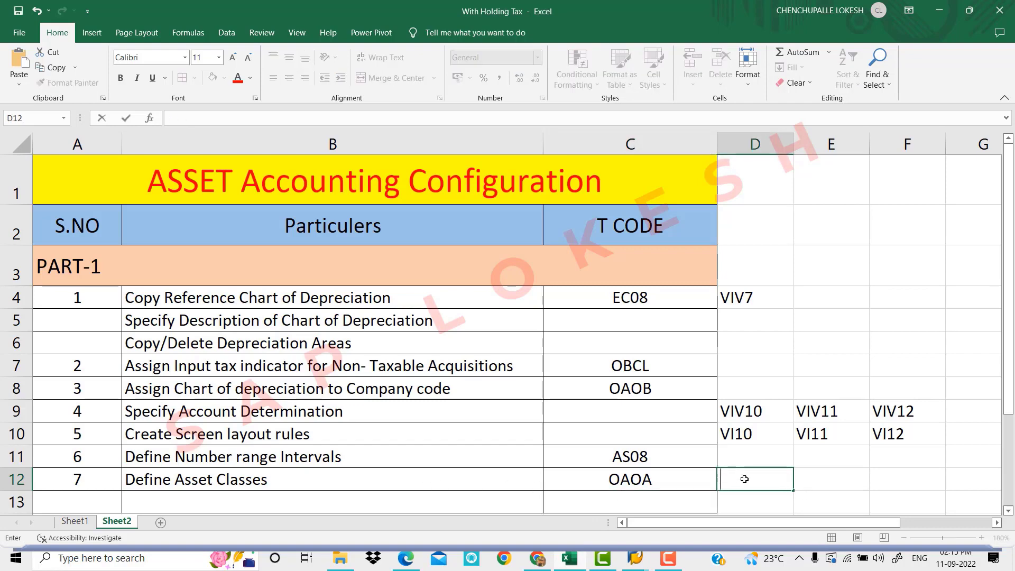
type("VI101")
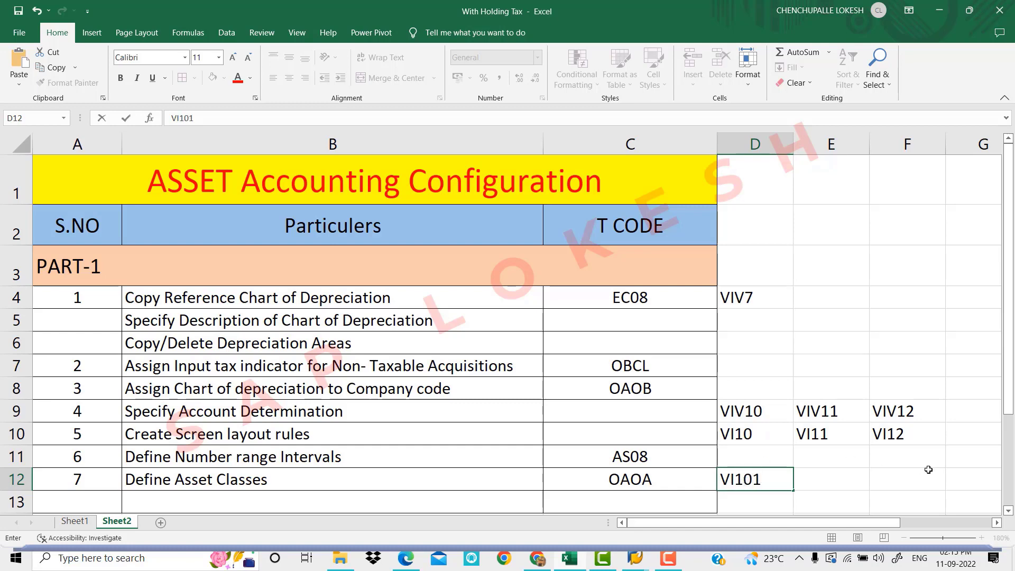
left_click(834, 479)
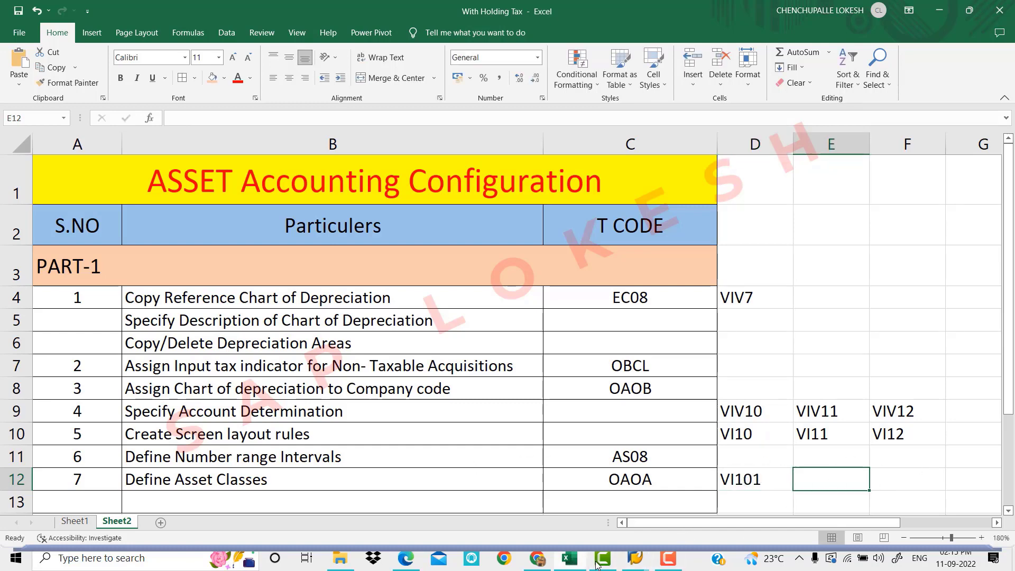
- Switch back to SAP and begin a new asset class entry with the code VIV102
left_click(636, 565)
left_click(652, 513)
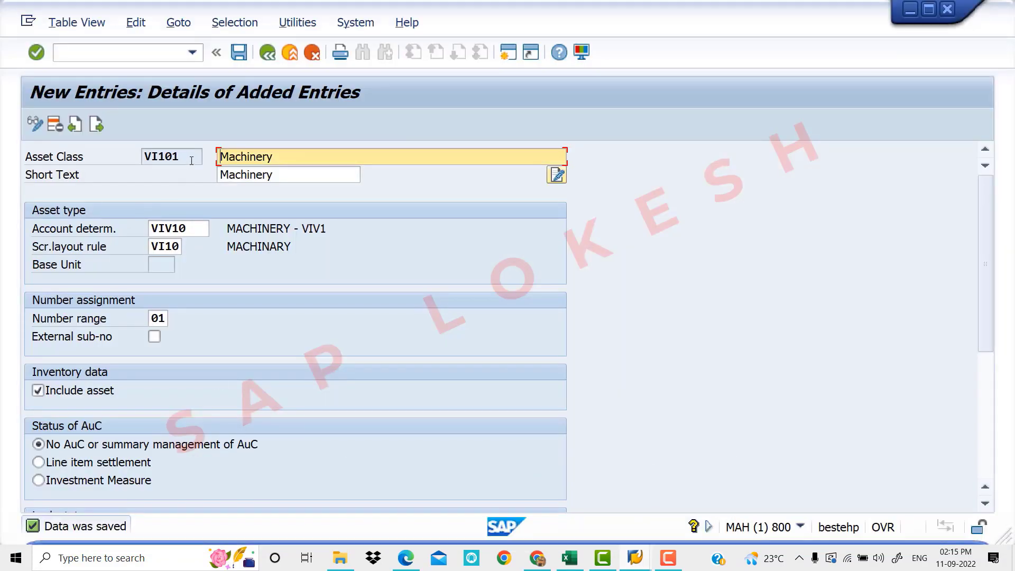
left_click(98, 126)
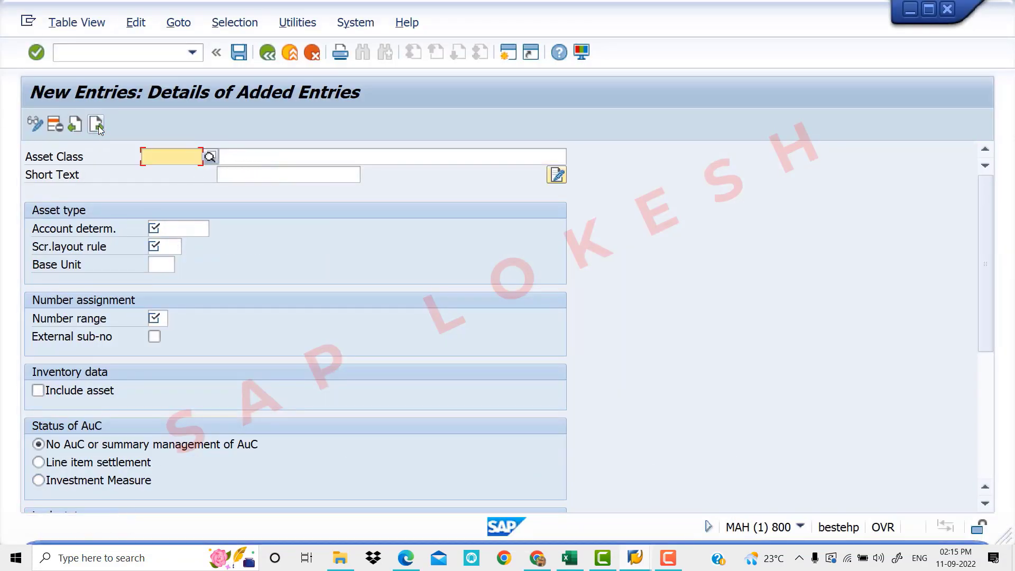
type("VI")
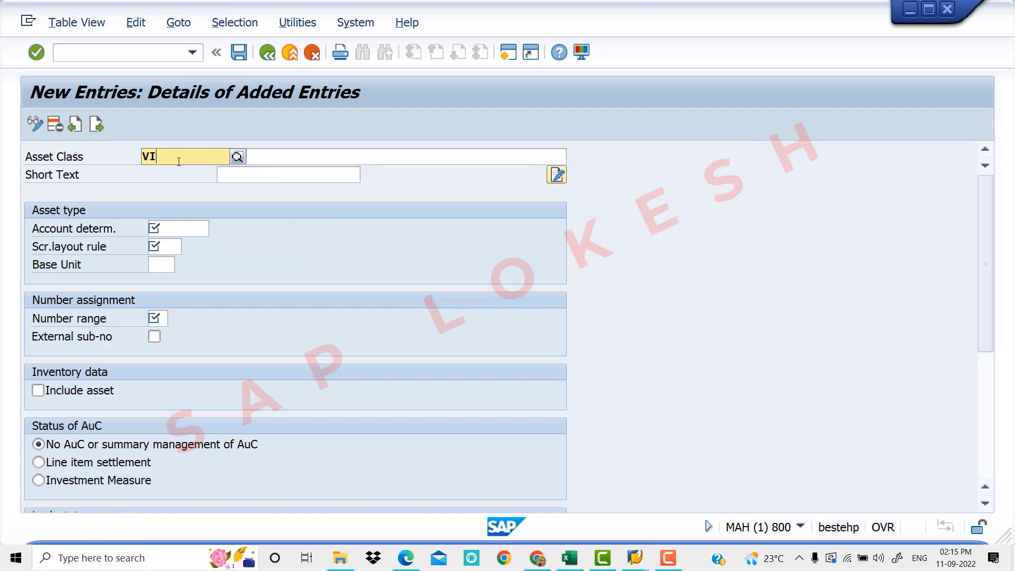
type("V10")
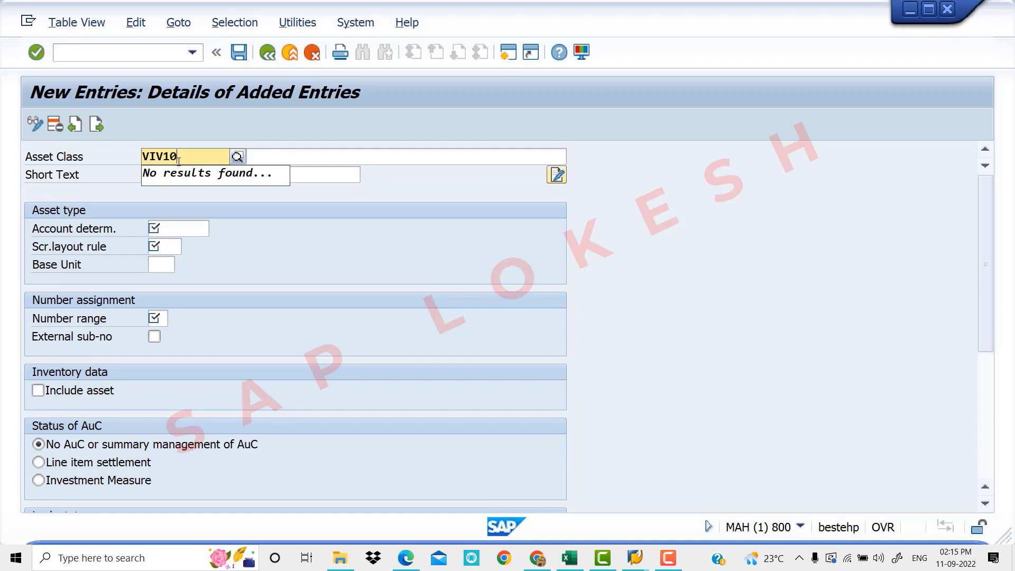
type("2")
key("Tab")
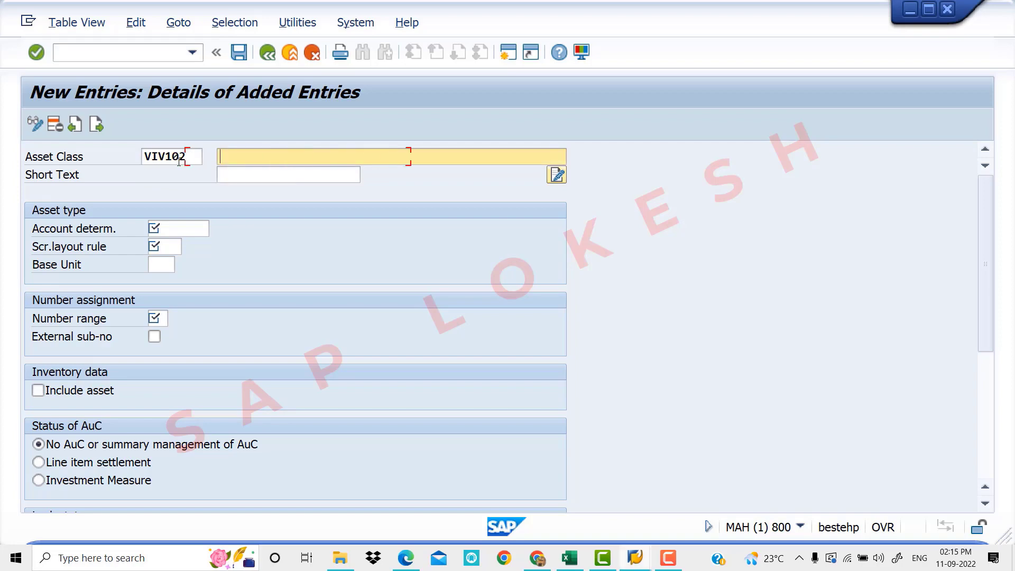
- Enter Building as both the description and the short text of asset class VIV102
type("Buildin")
key("BackSpace")
key("BackSpace")
key("BackSpace")
type("l")
key("BackSpace")
type("ding")
left_click(249, 176)
type("Bu")
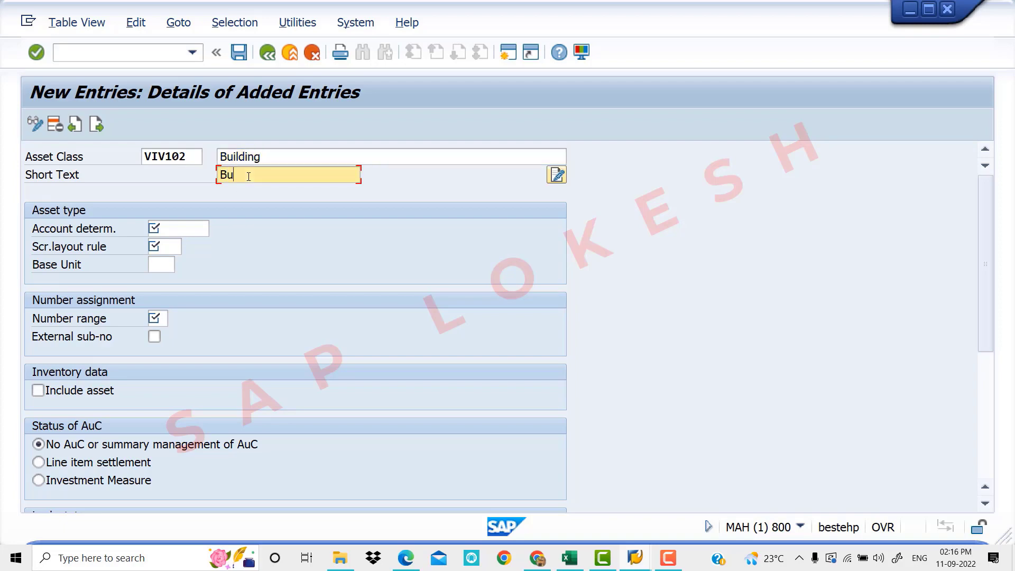
type("ilding")
left_click(195, 157)
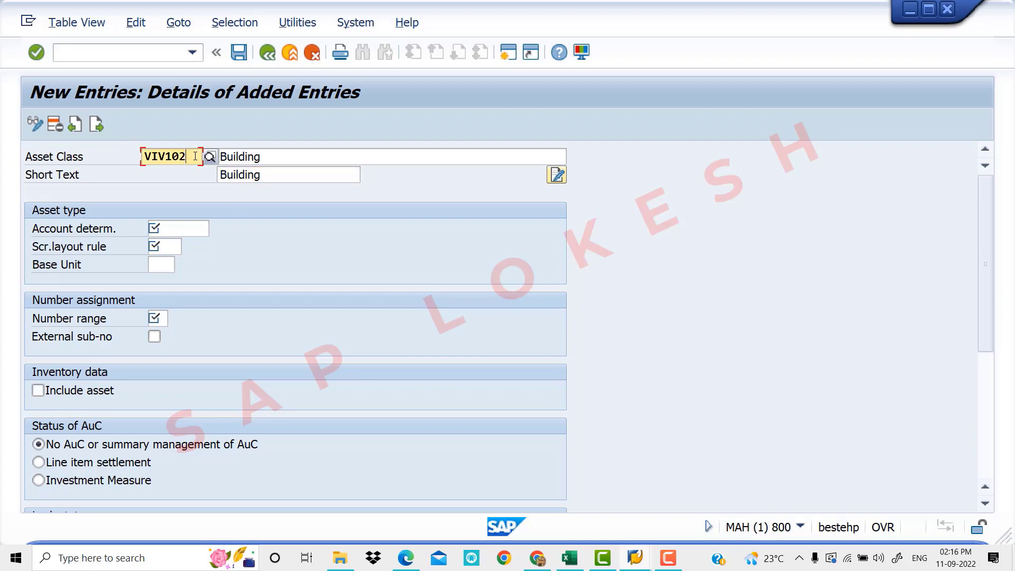
- Set the account determination of asset class VIV102 to VIV11
left_click(184, 231)
key("space")
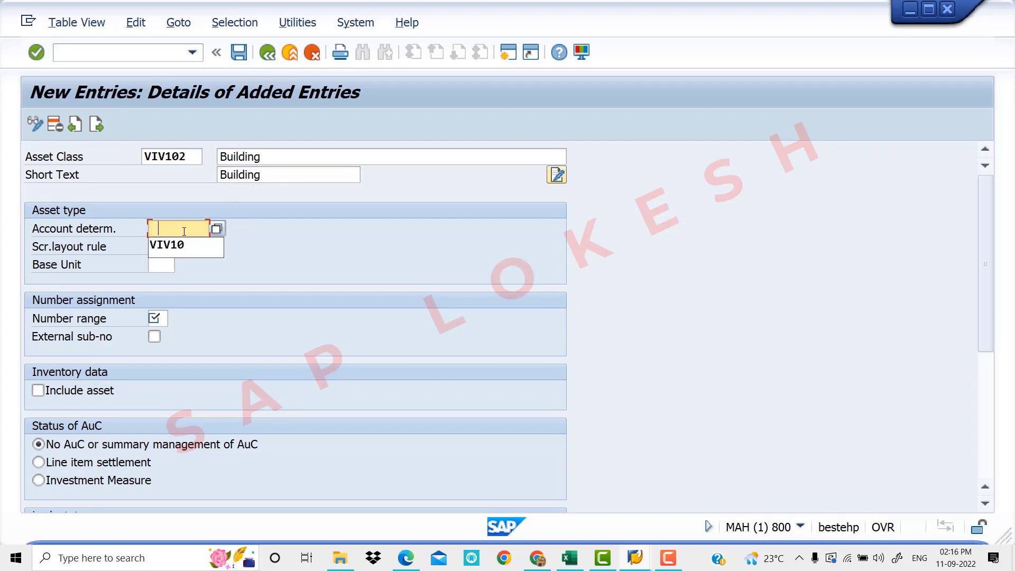
left_click(189, 245)
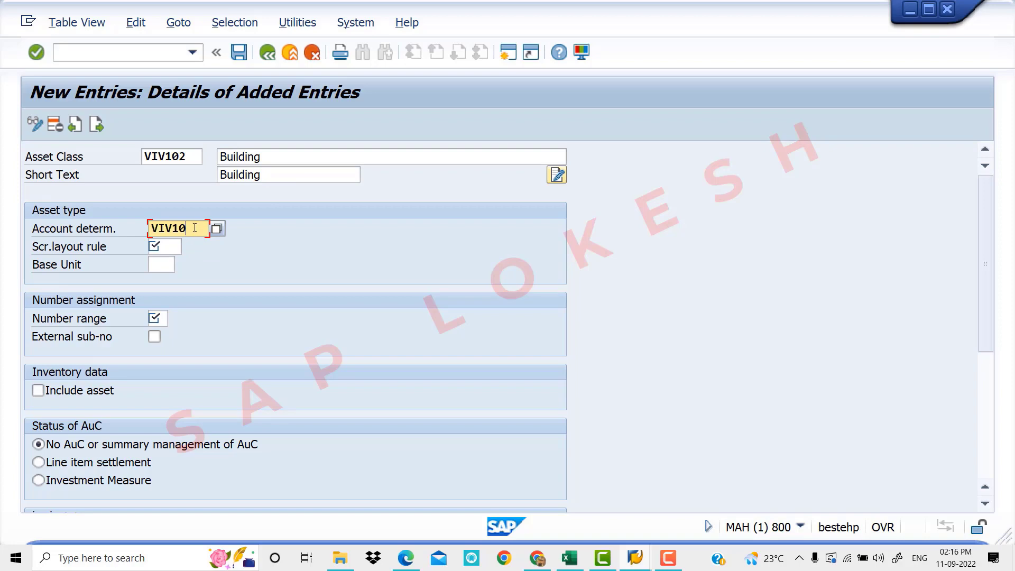
key("BackSpace")
type("1")
- Assign screen layout rule VI11 and number range 02 to asset class VIV102
left_click(164, 250)
type("vi11")
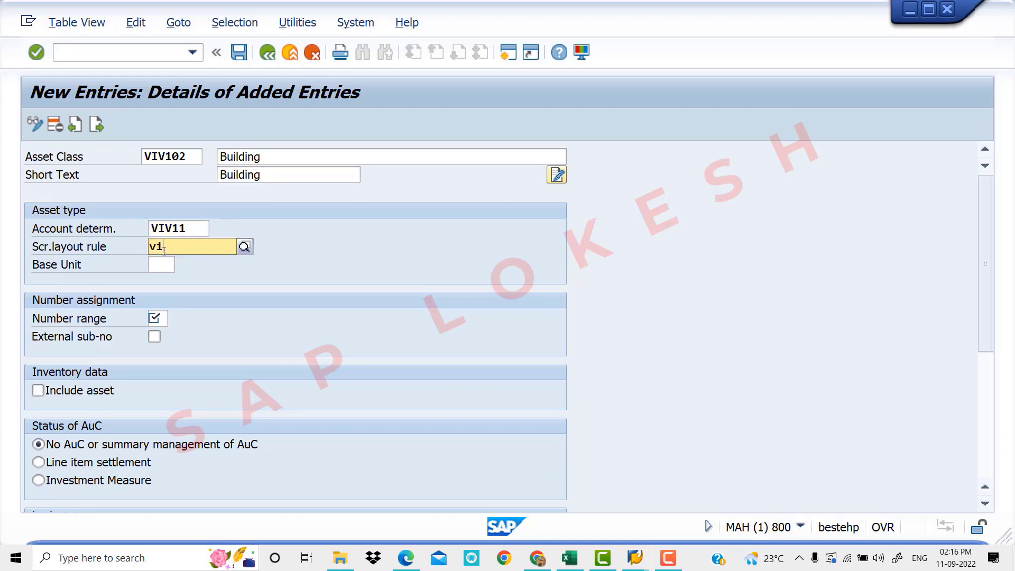
key("BackSpace")
key("BackSpace")
key("BackSpace")
key("BackSpace")
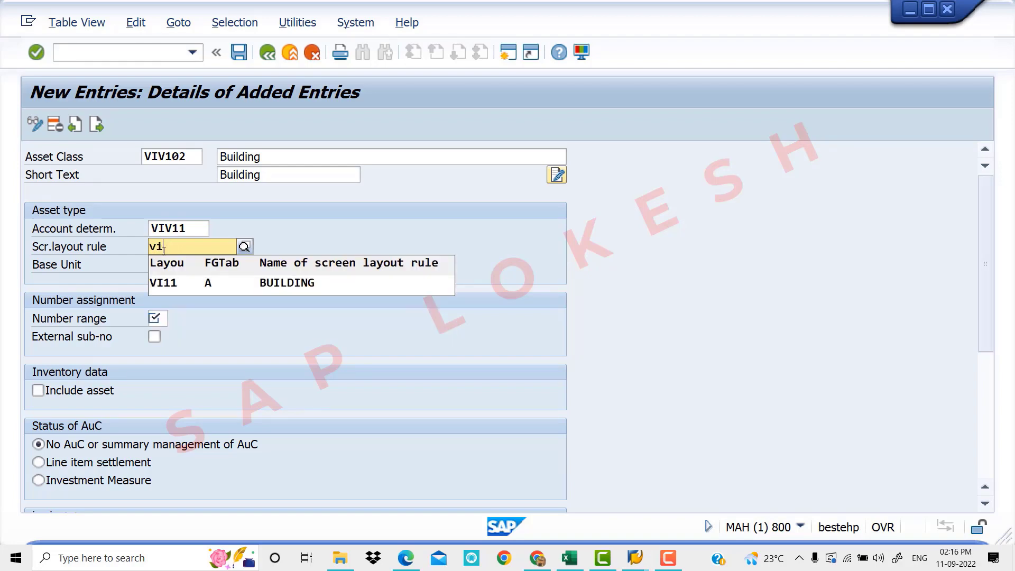
type("VIV")
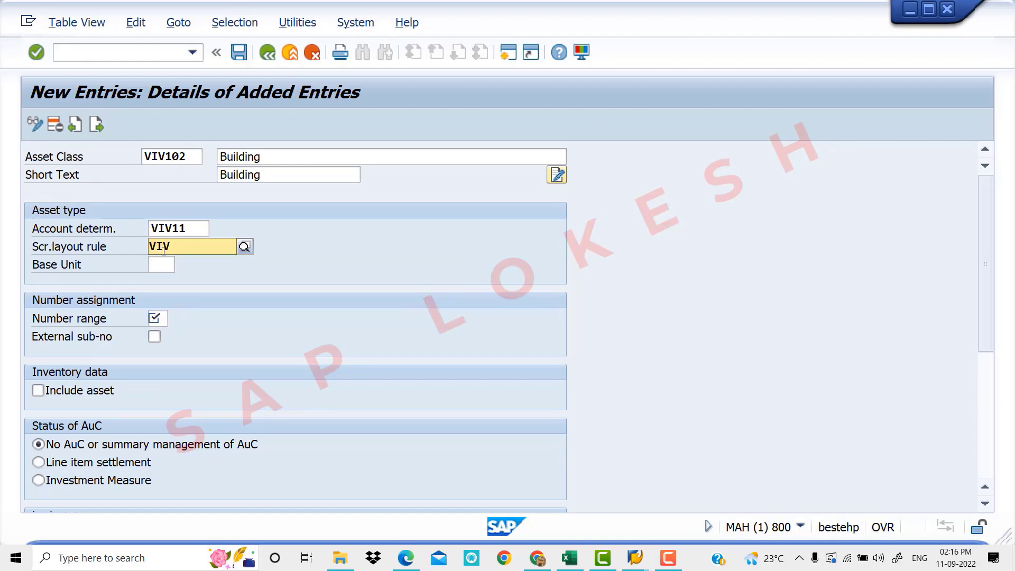
type("1")
key("BackSpace")
key("BackSpace")
type("11")
left_click(165, 281)
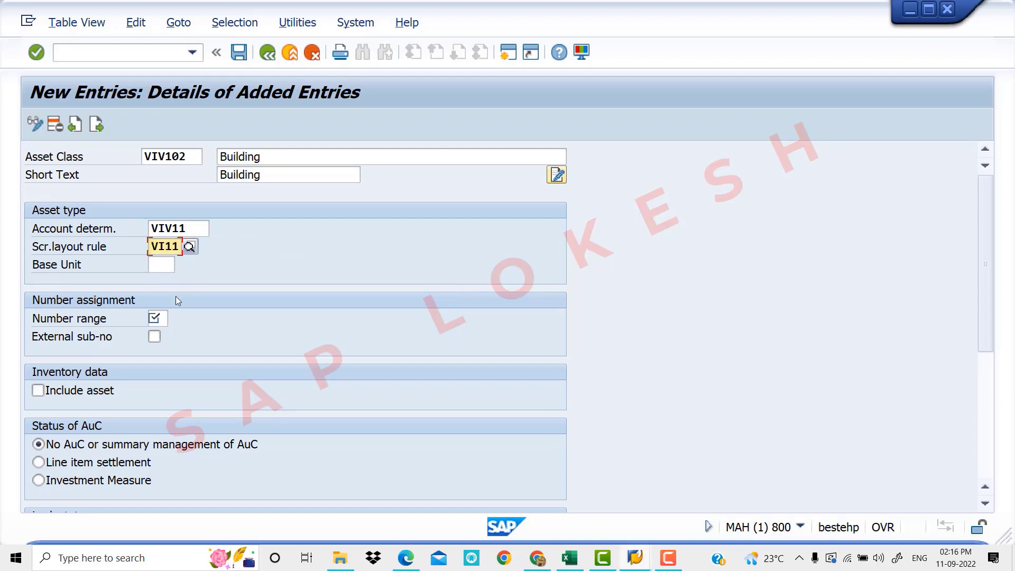
left_click(157, 317)
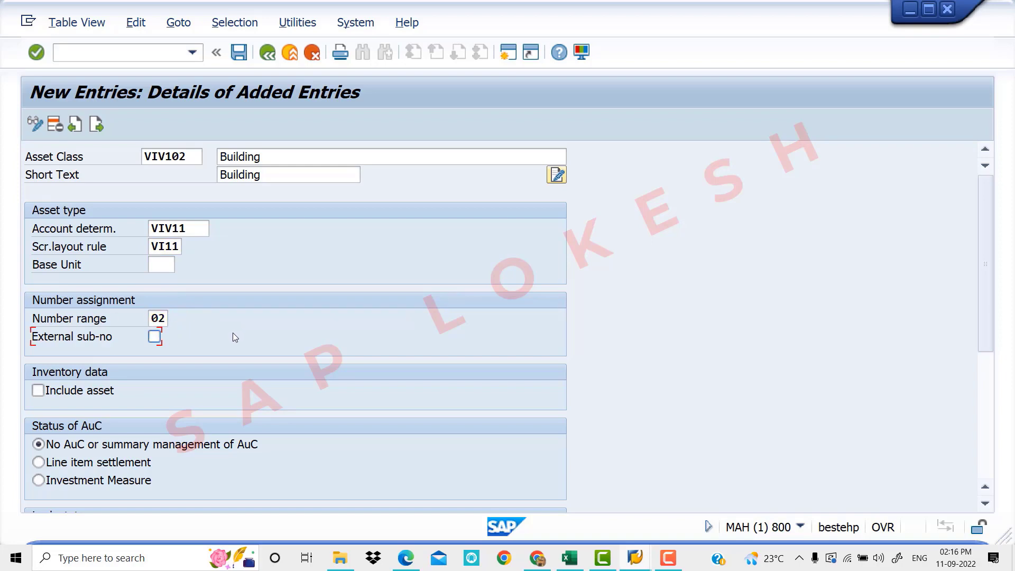
- Enable Include asset and Manage historically for the Building asset class, and save the entry
scroll(127, 385, "down", 2)
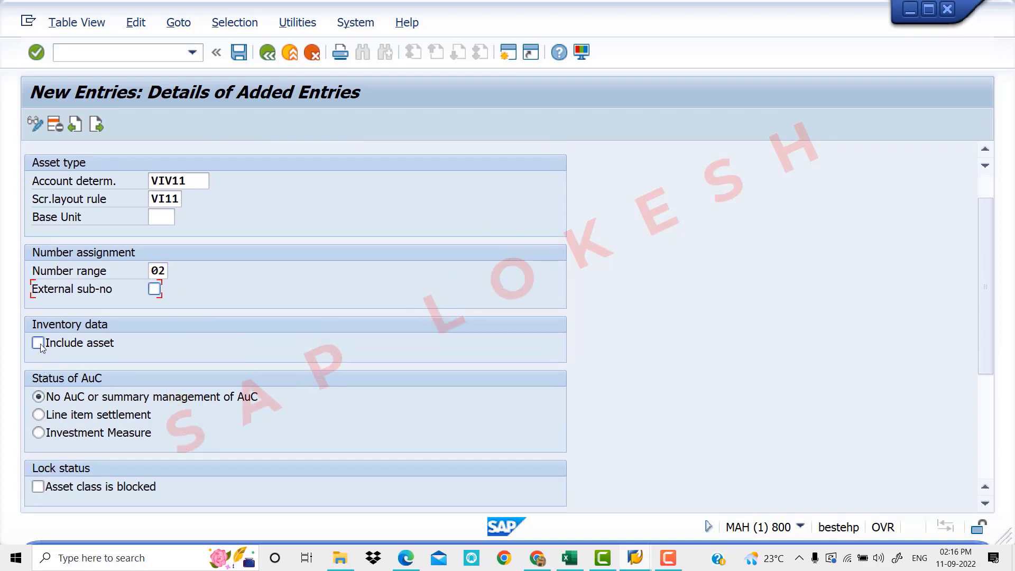
left_click(163, 328)
scroll(161, 333, "down", 4)
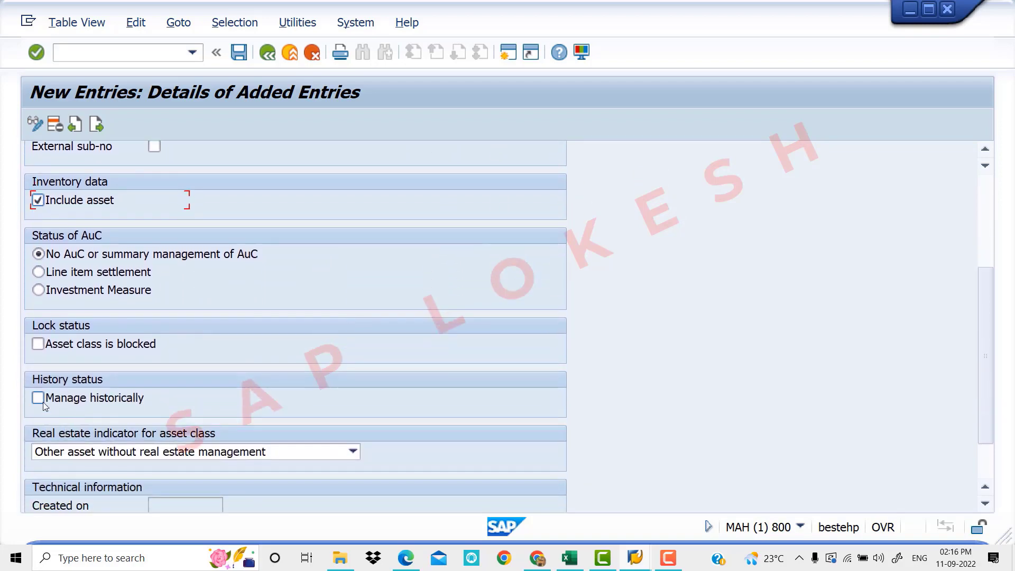
left_click(37, 400)
scroll(271, 359, "up", 5)
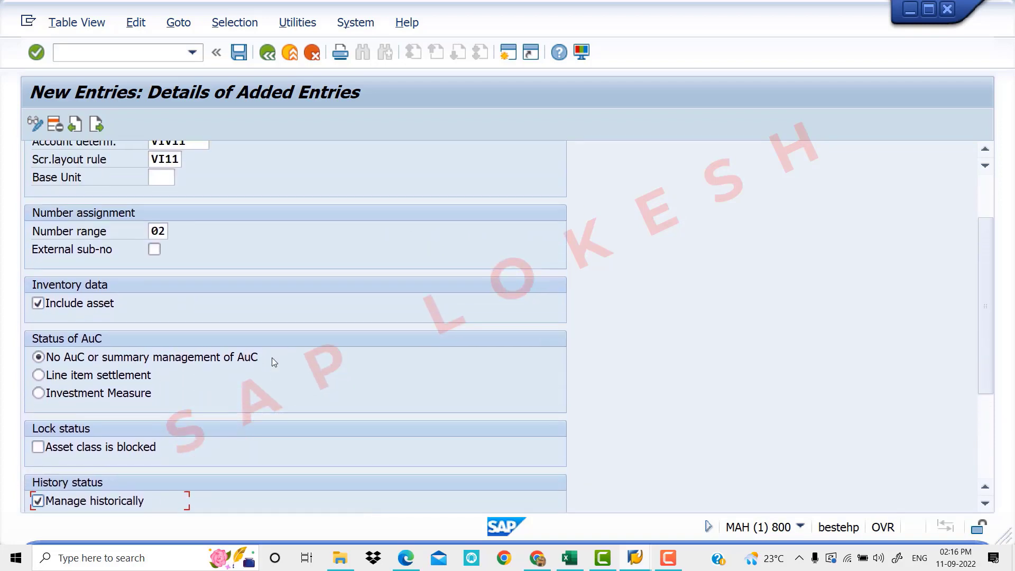
scroll(268, 359, "up", 1)
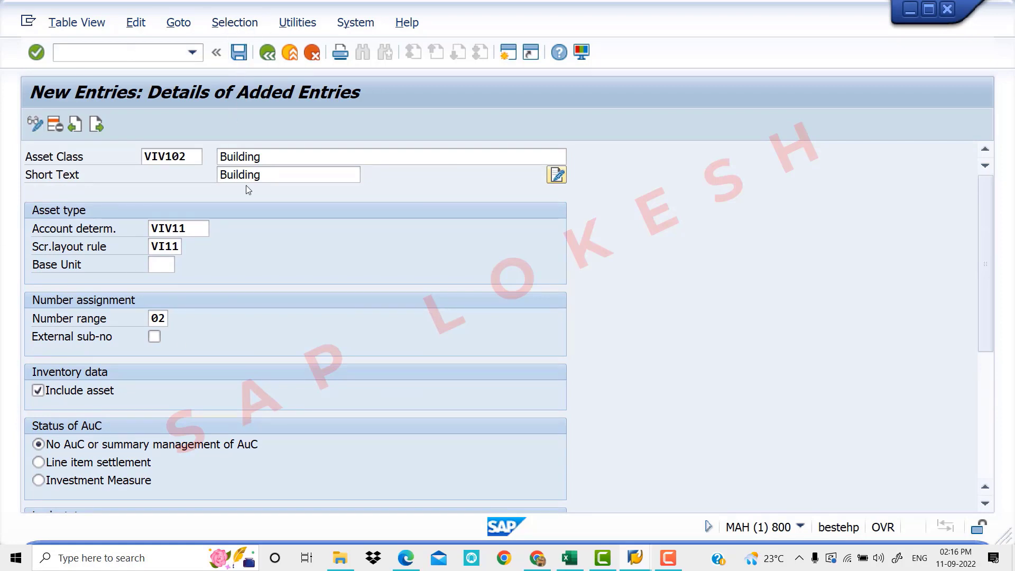
left_click(240, 52)
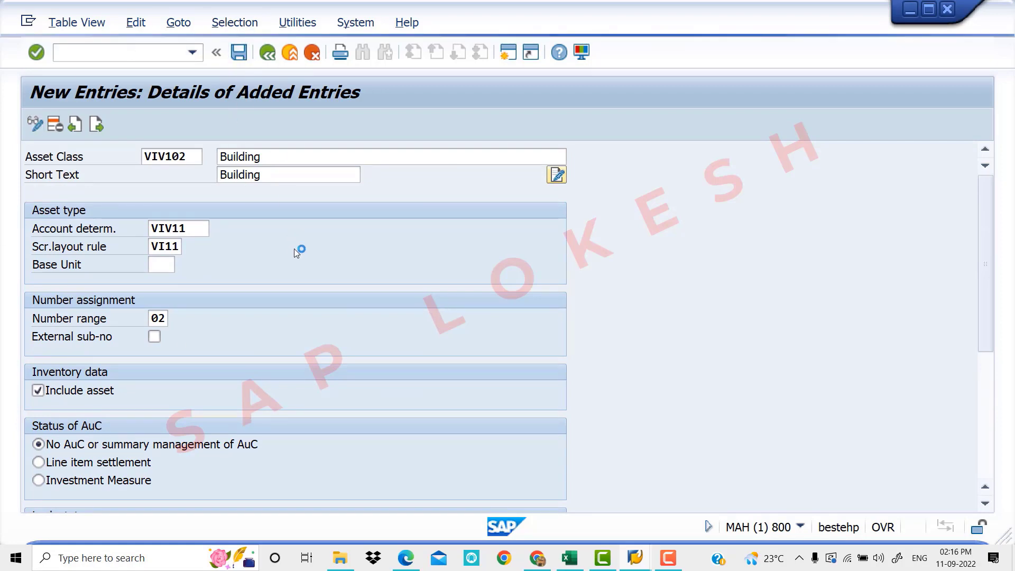
- Switch to the Excel sheet and record VIV102 in cell E12, beside VI101
left_click(574, 565)
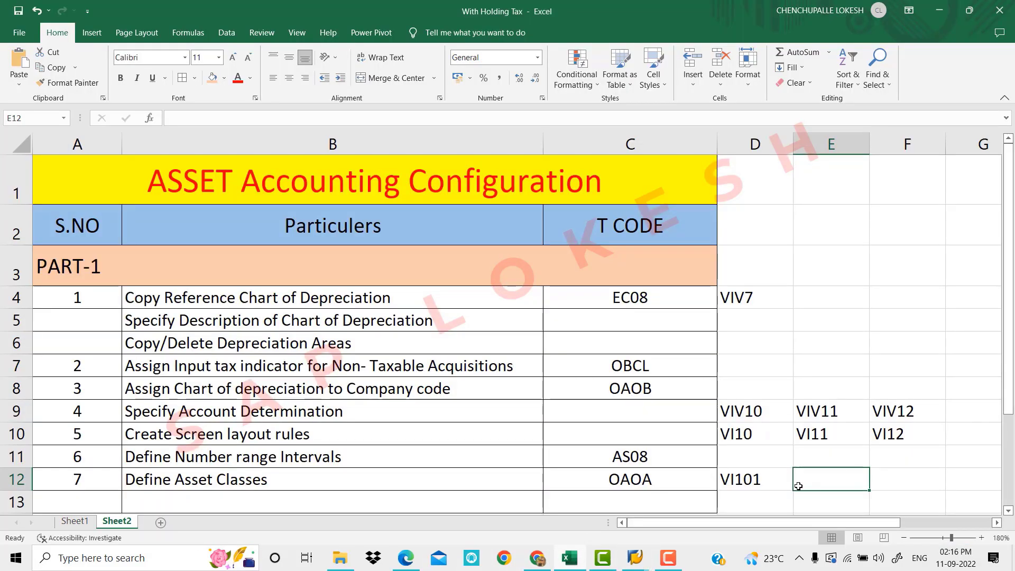
type("V")
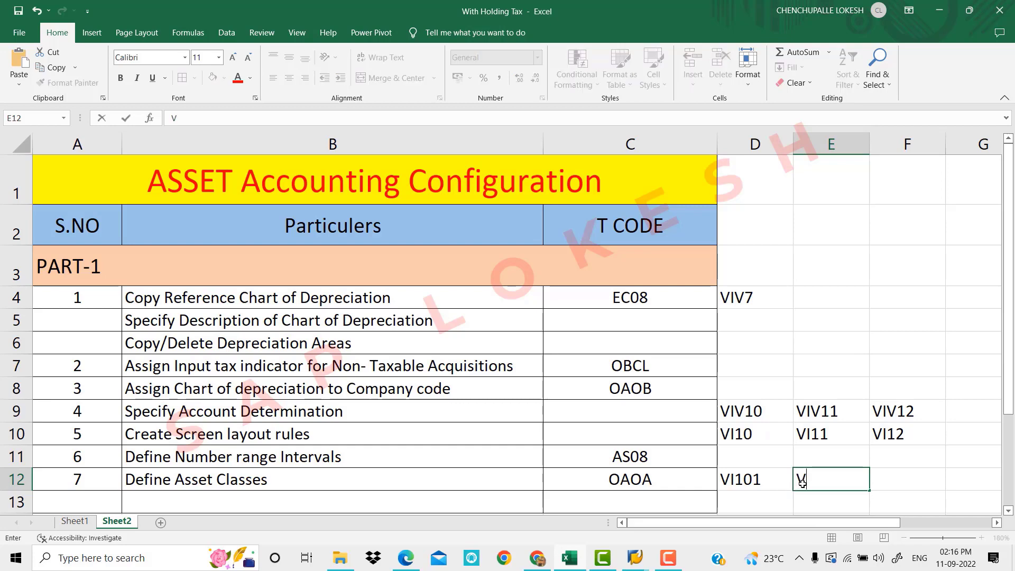
type("IV102")
key("Tab")
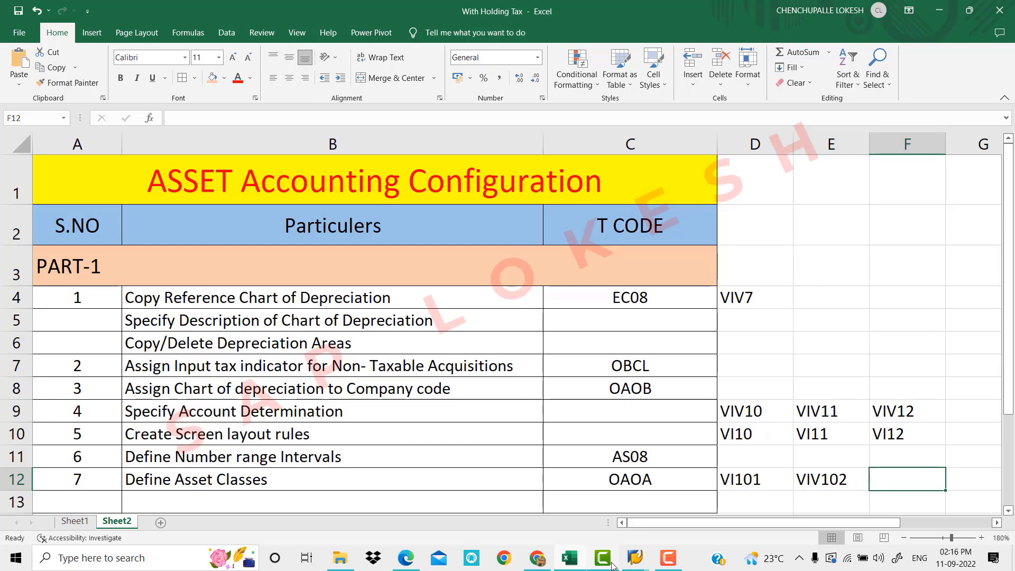
- Switch to SAP and start a new asset class VIV103 with Plant as both description and short text
mouse_move(634, 558)
left_click(664, 532)
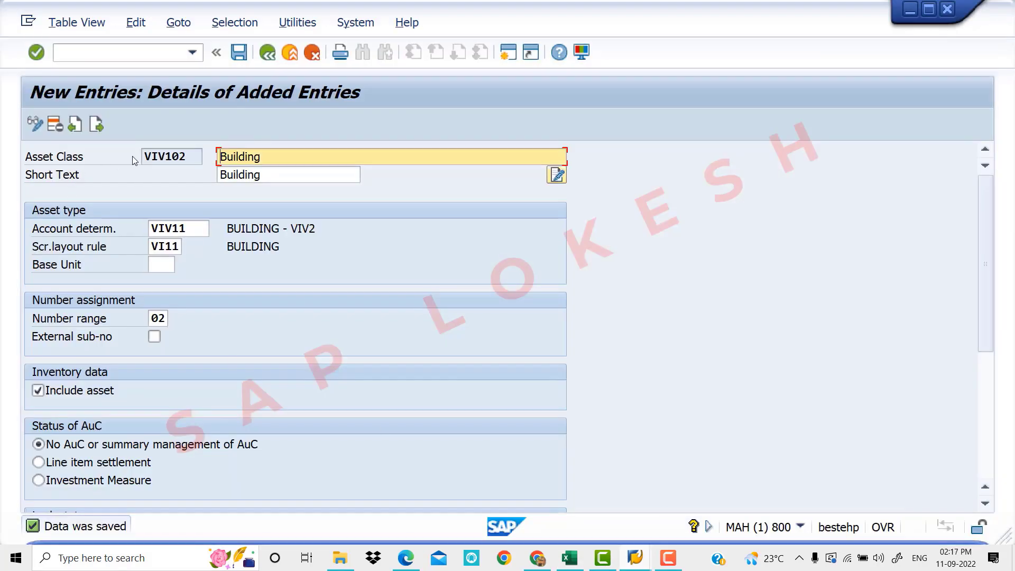
left_click(97, 125)
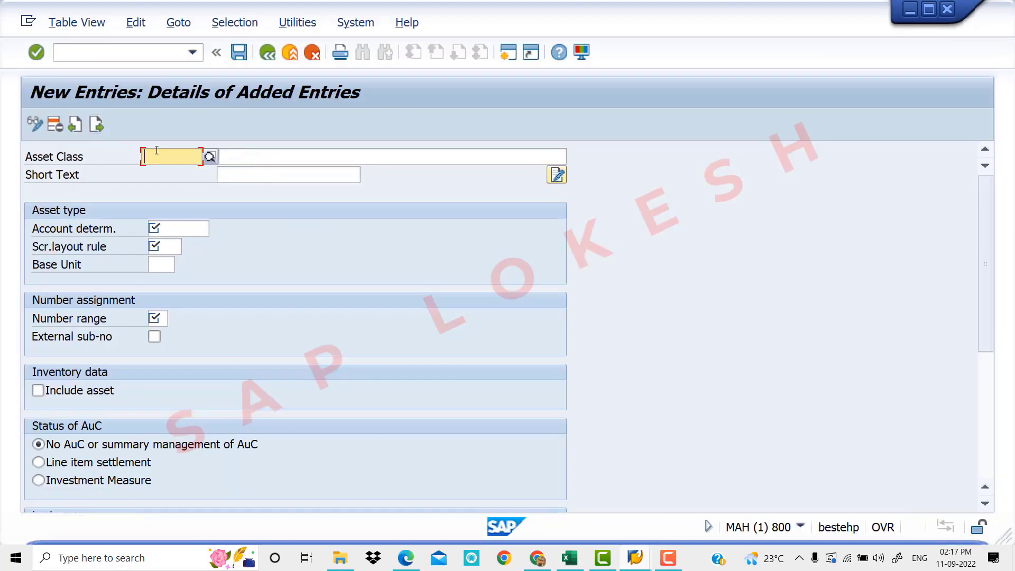
type("VIV")
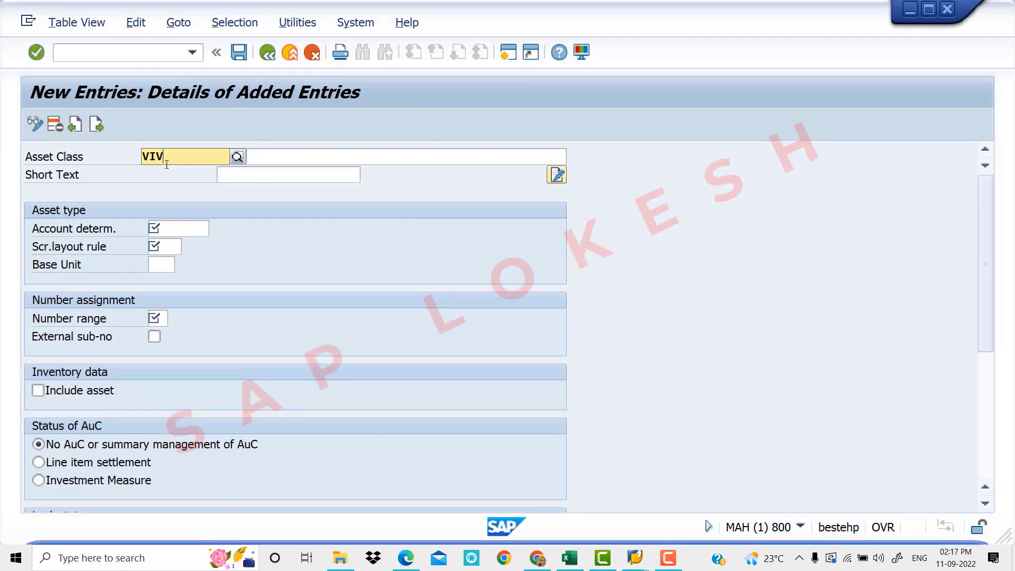
type("103")
left_click(264, 157)
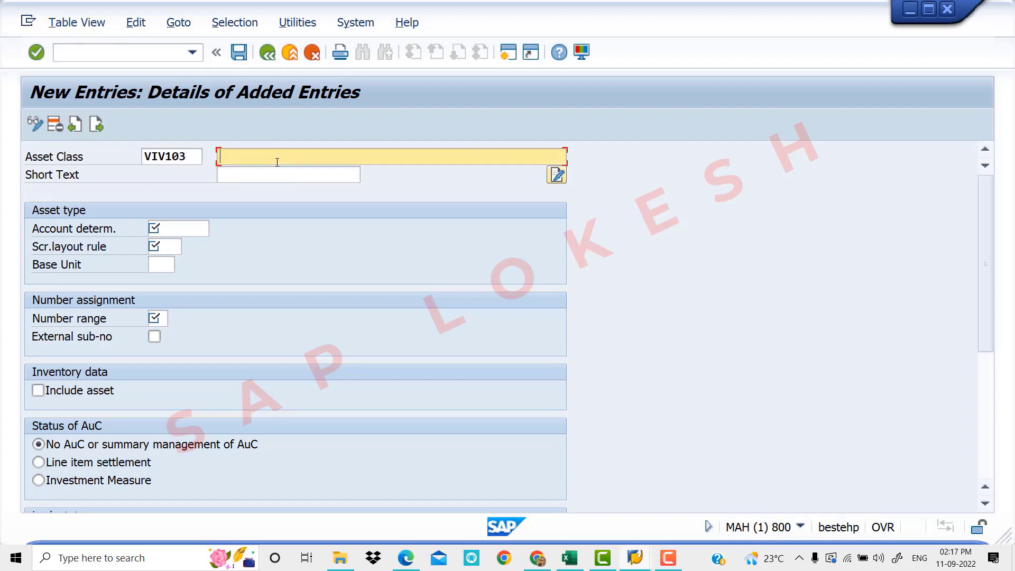
type("Pa")
type("ant")
left_click(266, 178)
type("P")
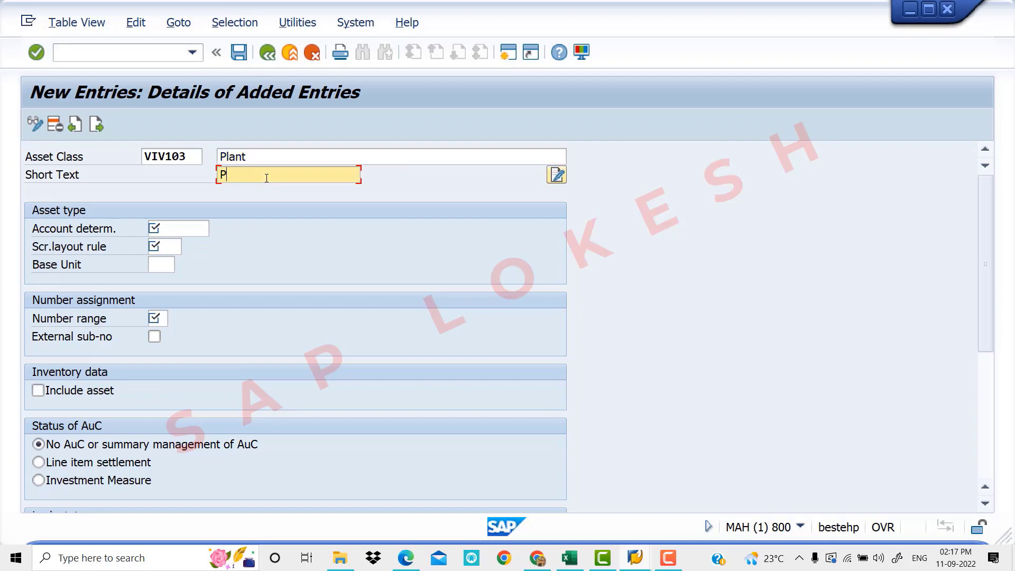
type("lant")
- Set the account determination of asset class VIV103 to VIV13
left_click(184, 223)
type("vi")
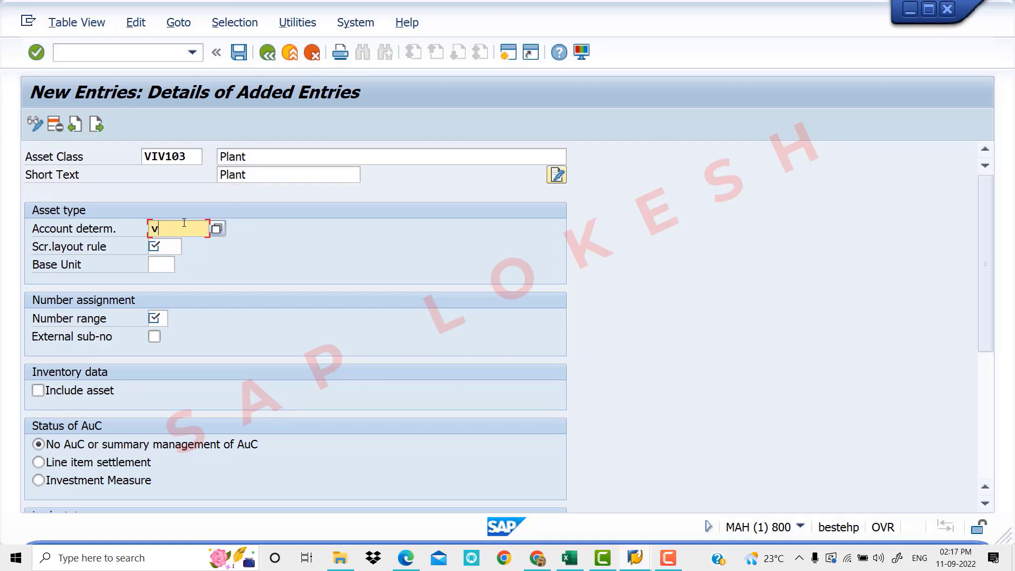
key("BackSpace")
key("BackSpace")
type("VI")
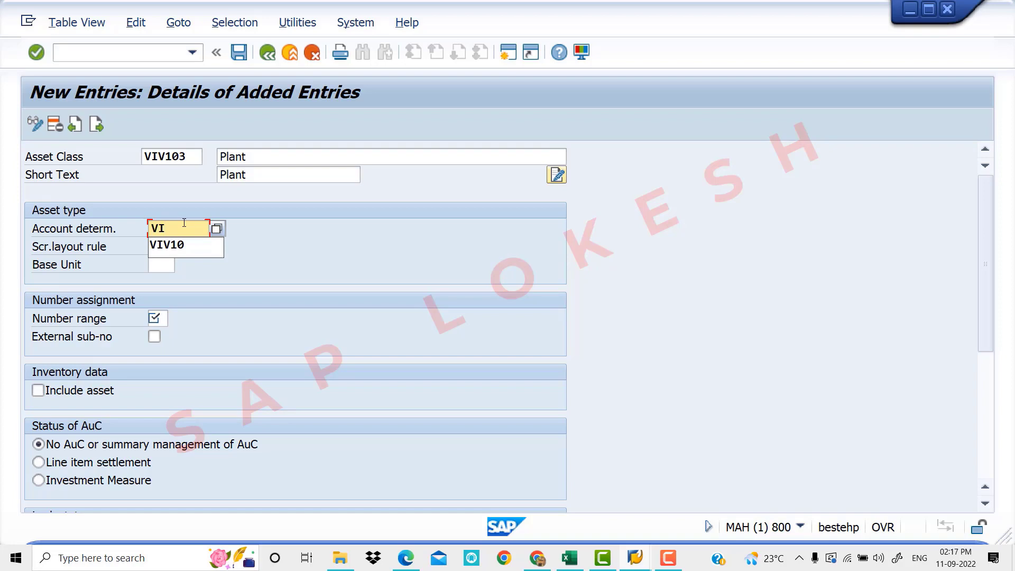
type("V13")
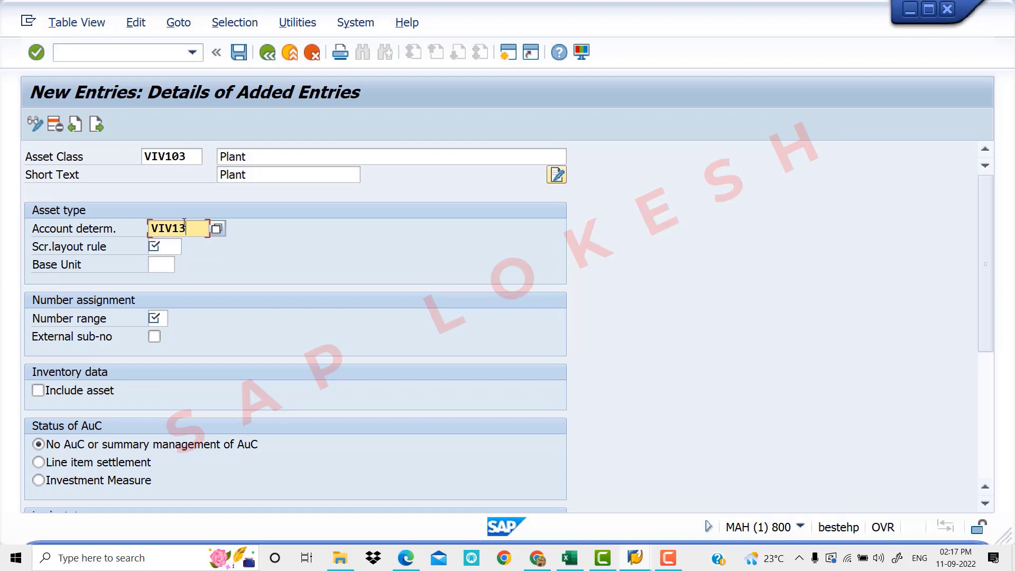
- Assign screen layout rule VI12, checked against the Excel sheet, and number range 03 to asset class VIV103
left_click(166, 245)
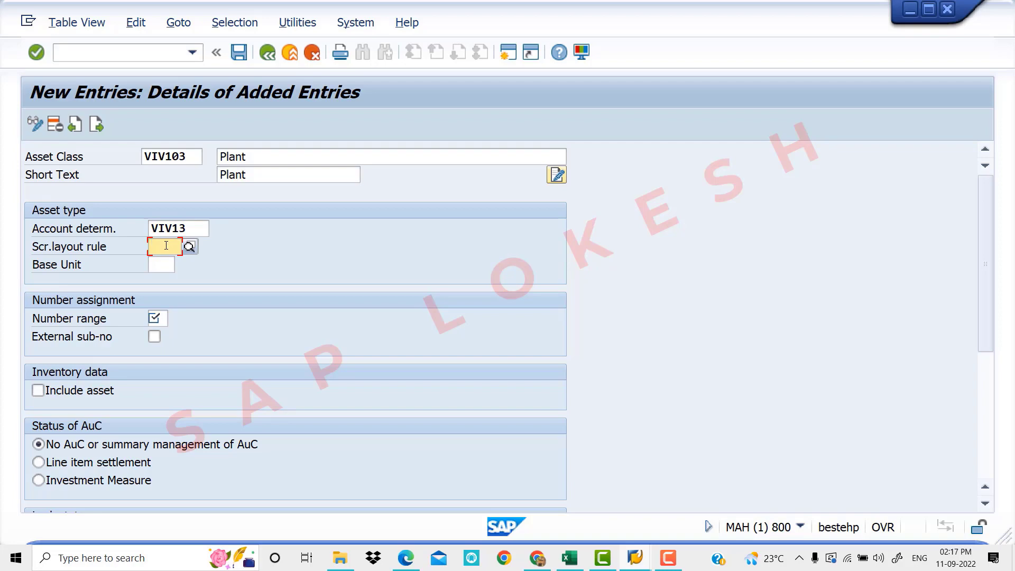
type("VI13")
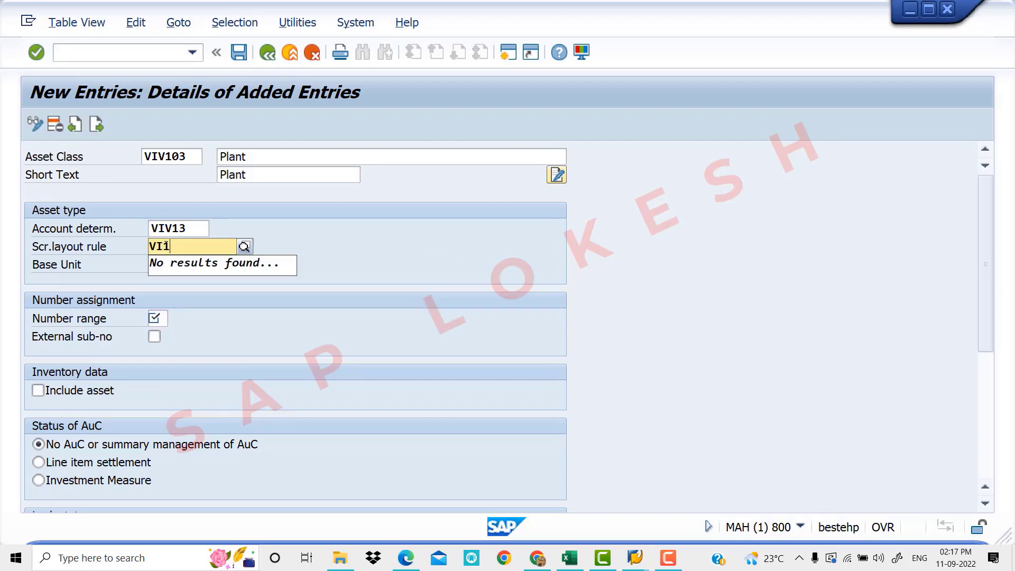
left_click(576, 561)
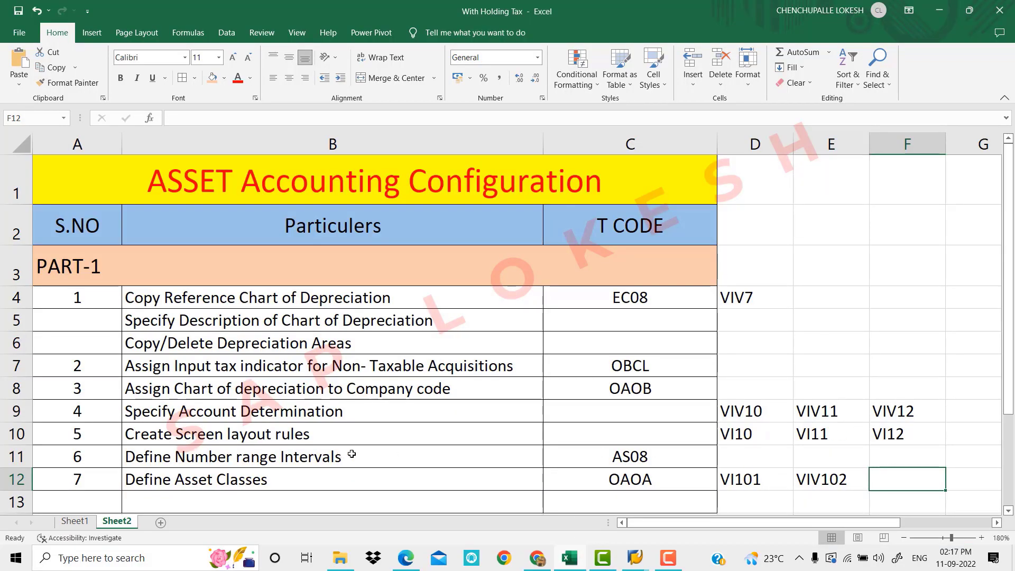
key("alt+Tab")
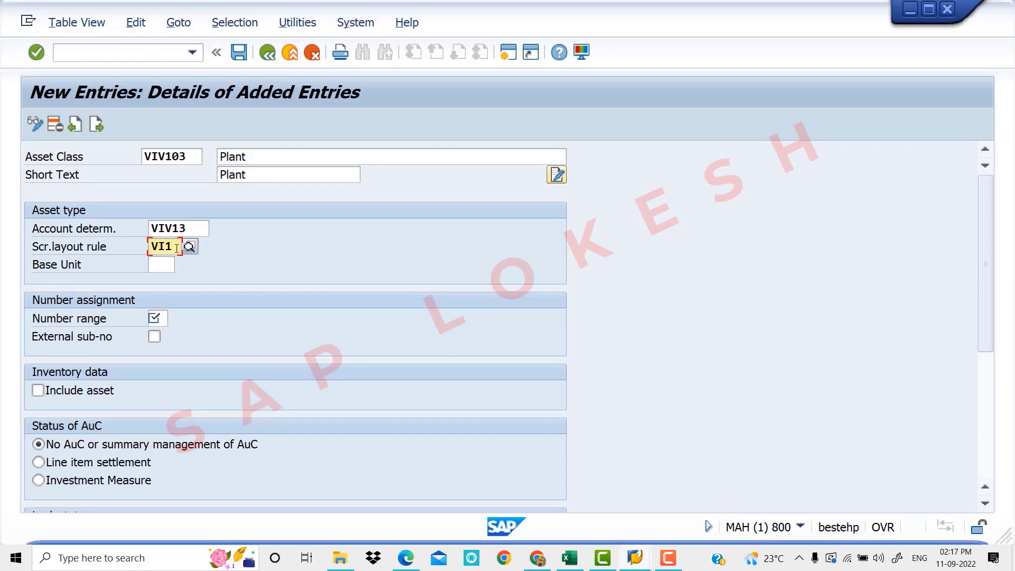
type("2")
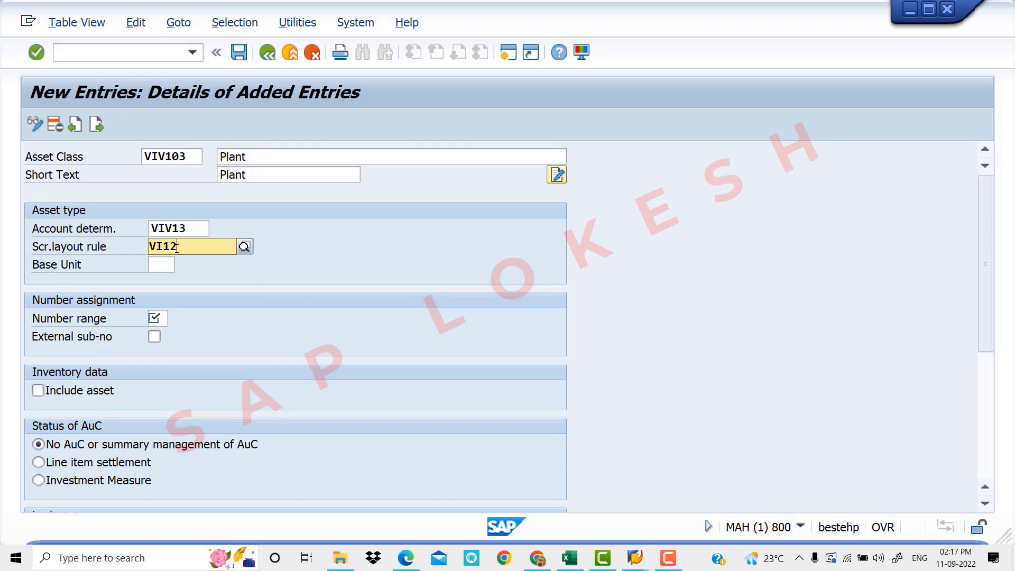
key("Tab")
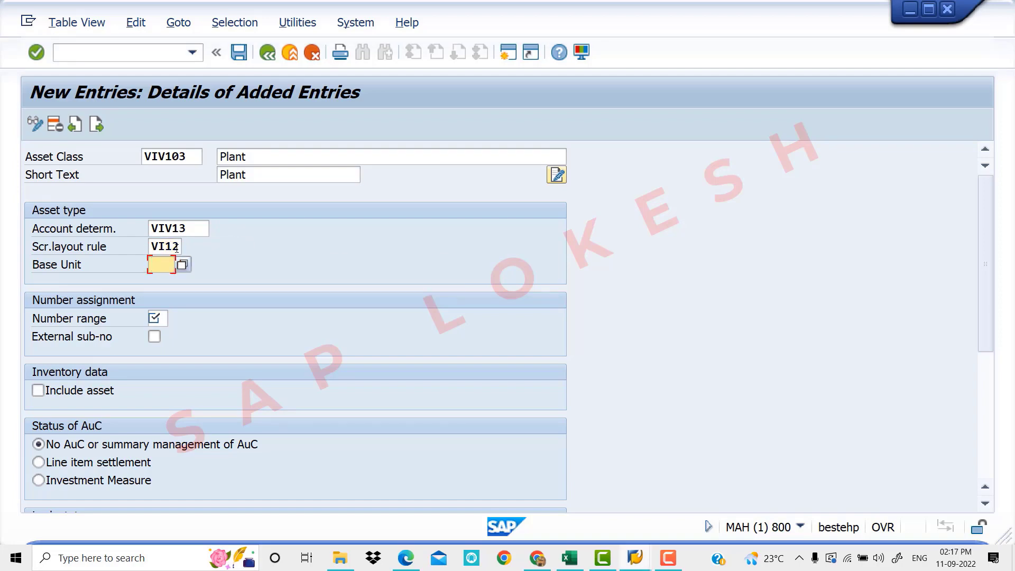
left_click(158, 317)
type("03")
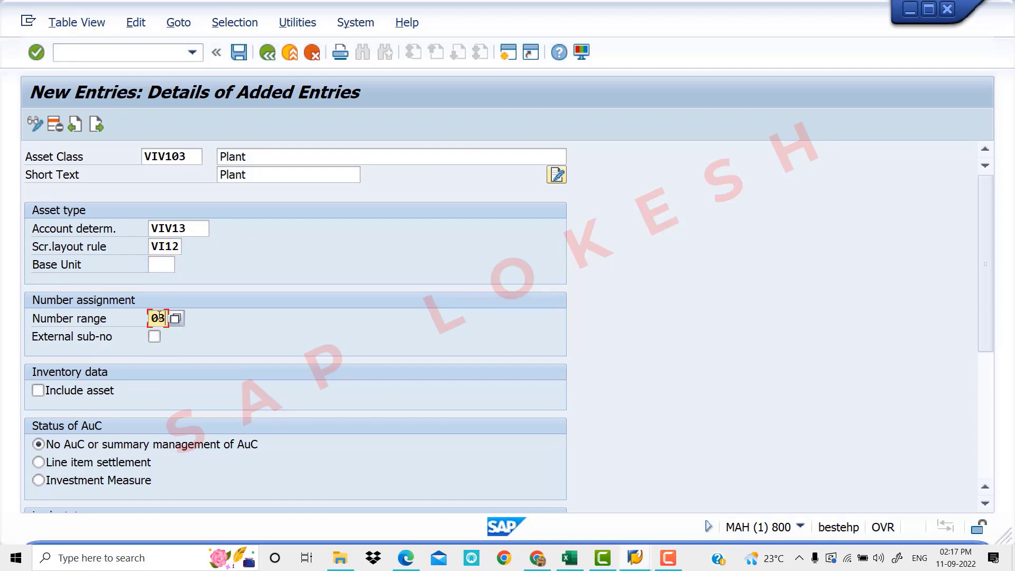
- Enable Include asset and Manage historically for the Plant asset class, and try to save the entry
left_click(38, 390)
scroll(220, 355, "down", 3)
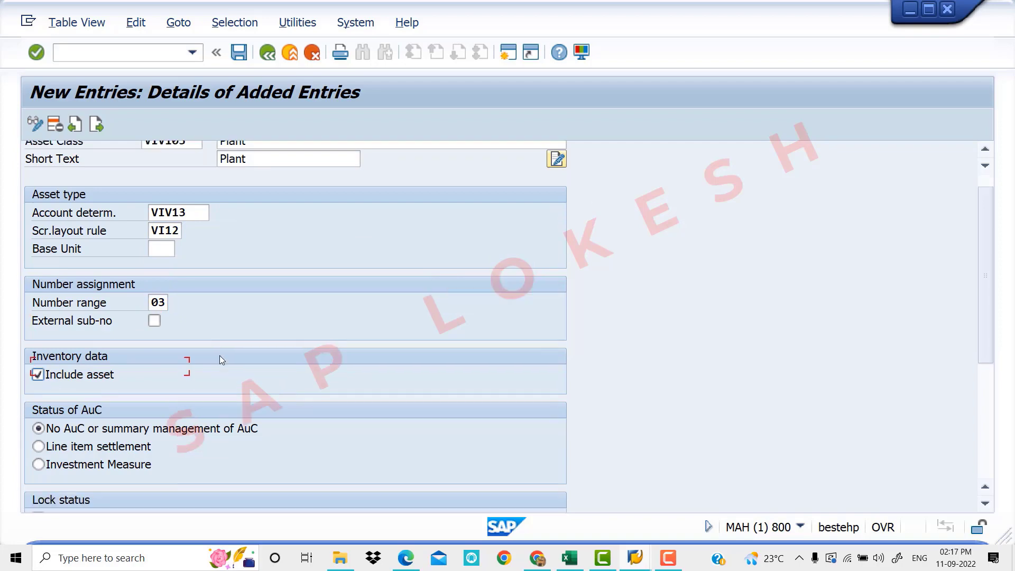
scroll(205, 369, "down", 3)
left_click(38, 381)
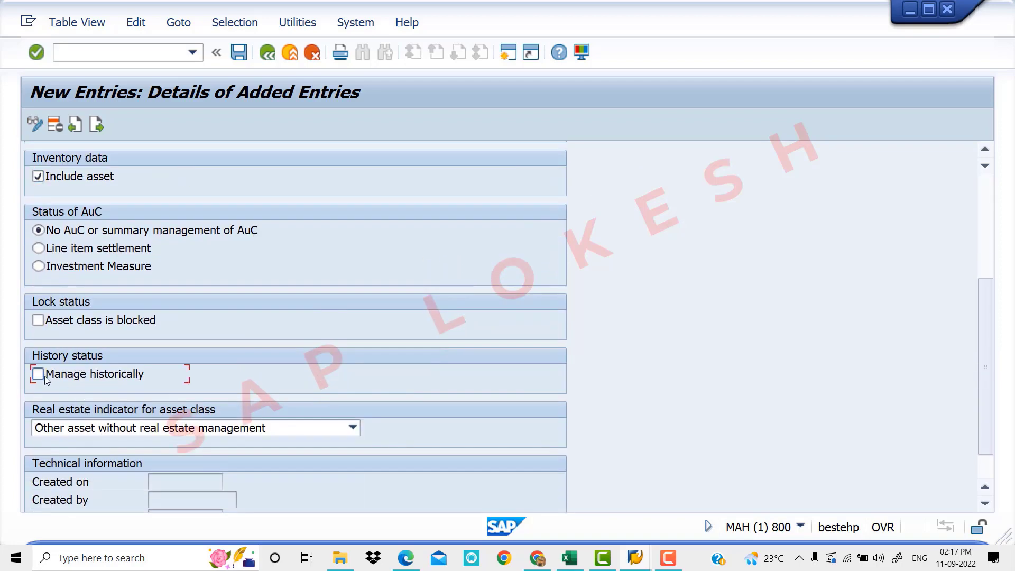
scroll(299, 330, "up", 6)
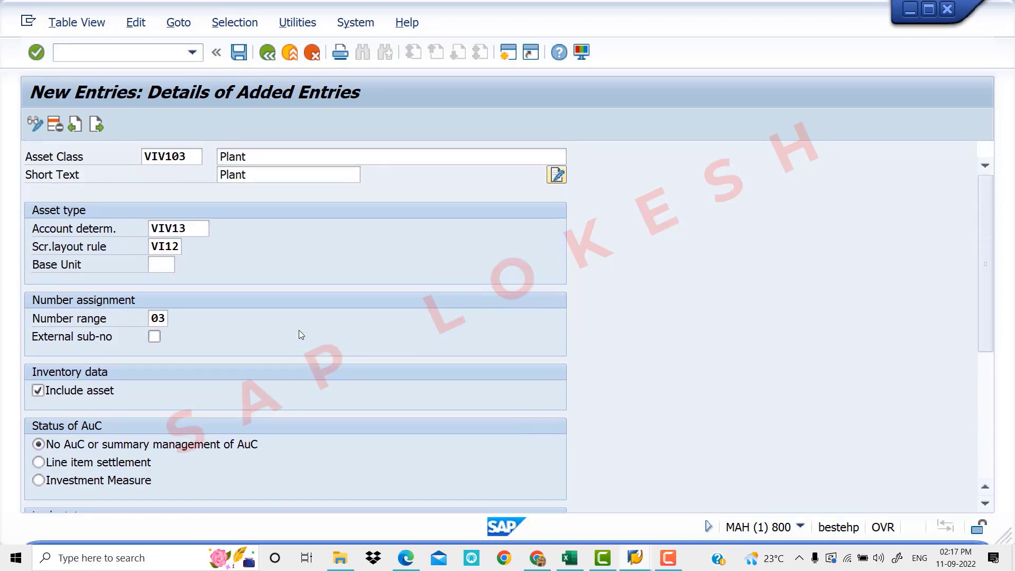
left_click(238, 55)
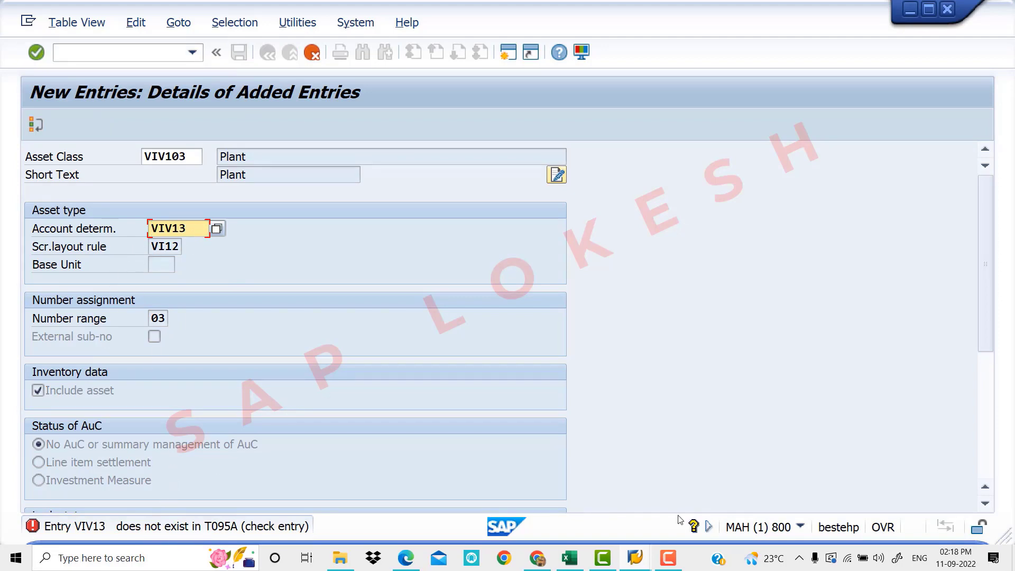
- Check the account determination codes in the Excel sheet, set VIV103's account determination to VIV12, and save the entry
left_click(579, 559)
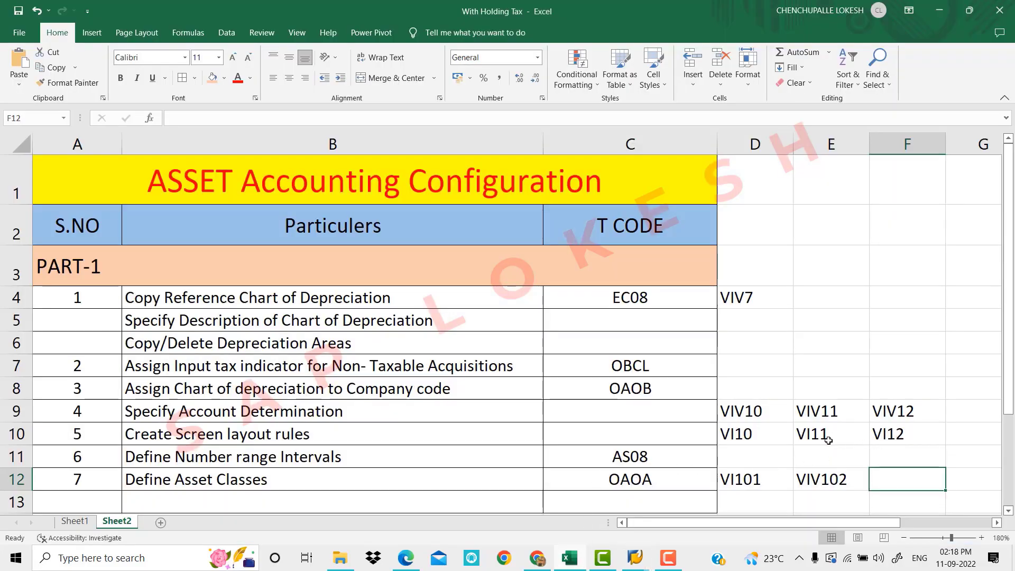
key("alt+Tab")
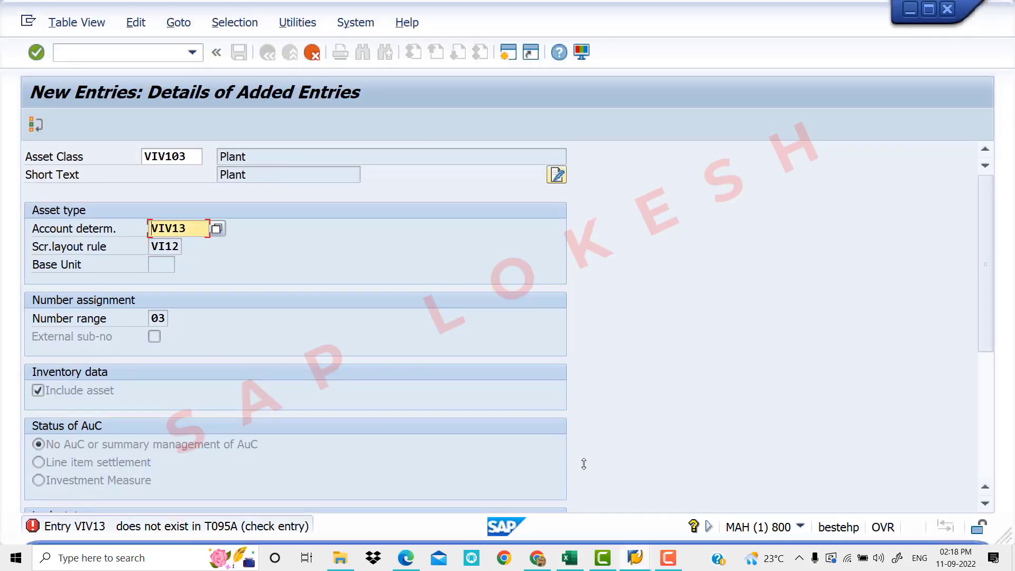
key("alt+Tab")
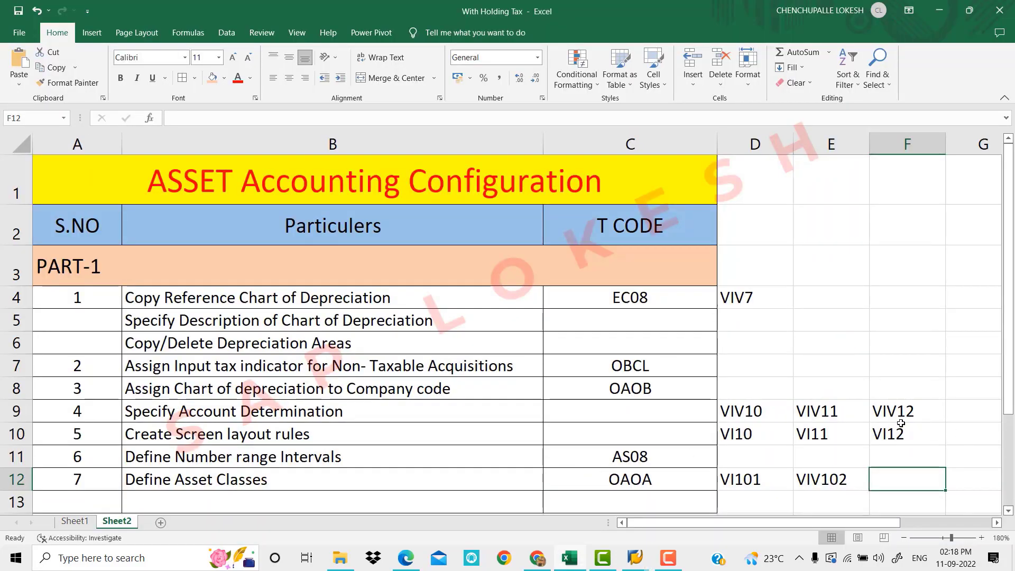
key("alt+Tab")
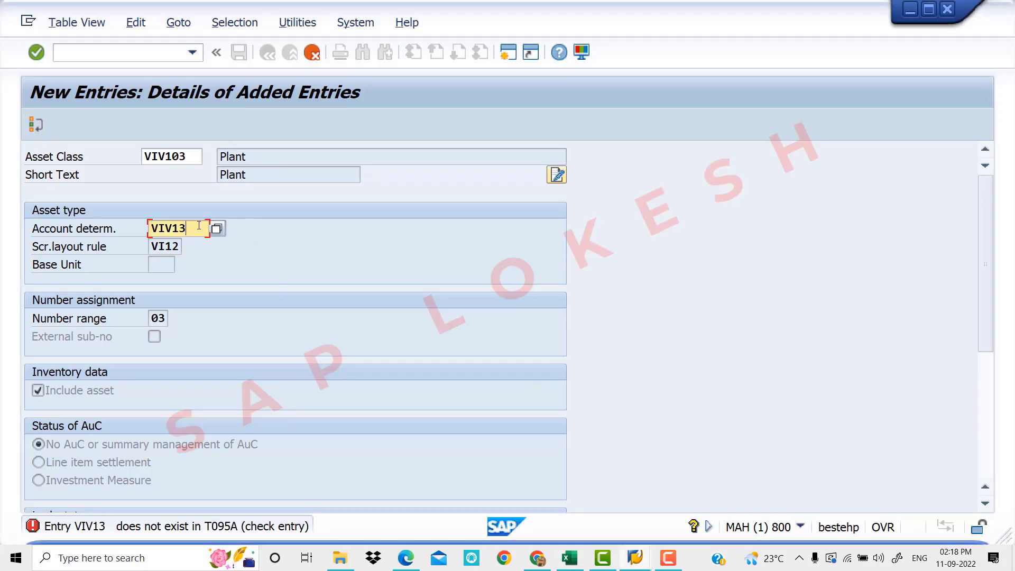
key("BackSpace")
type("2")
key("Return")
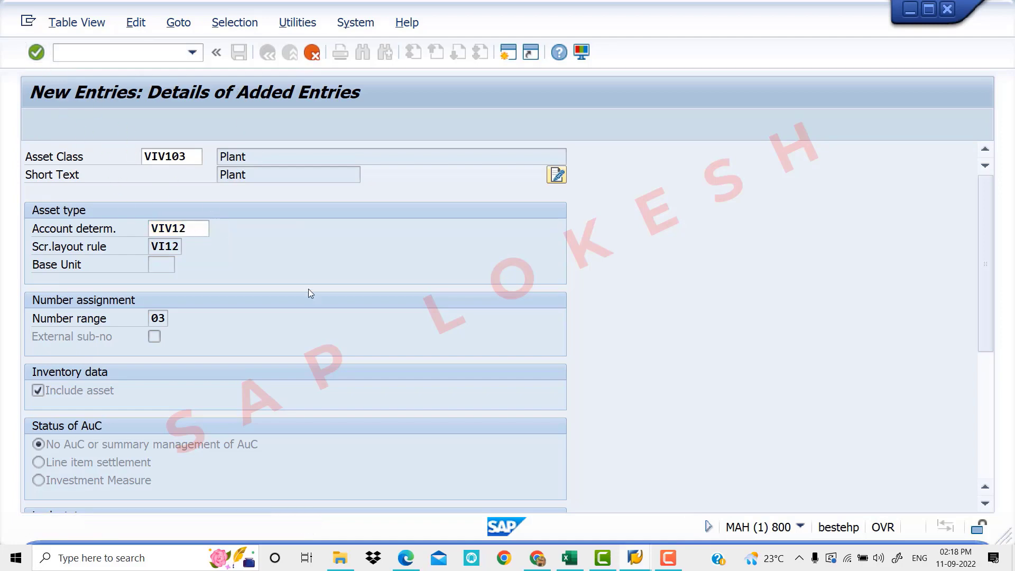
key("ctrl+s")
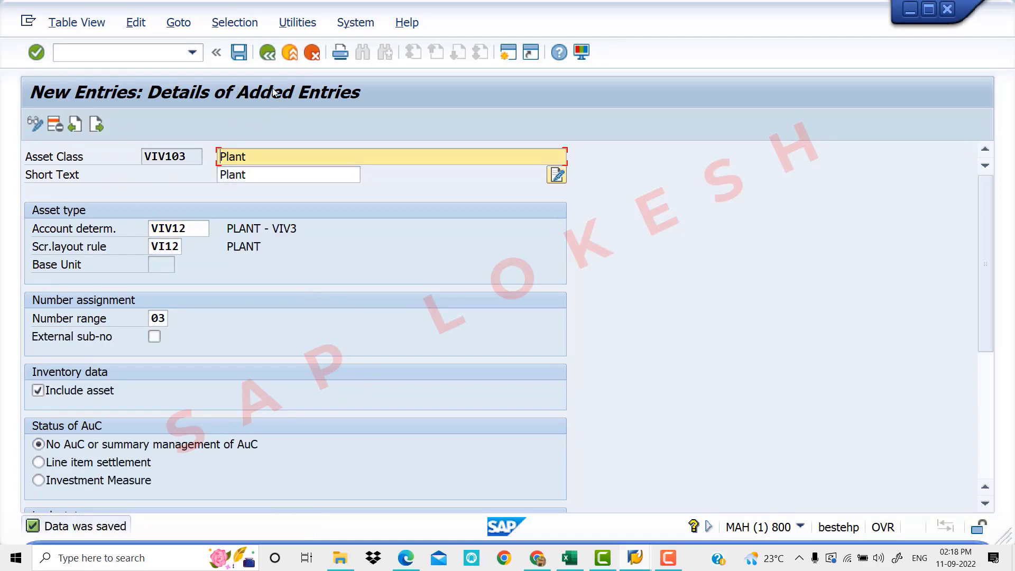
left_click(241, 56)
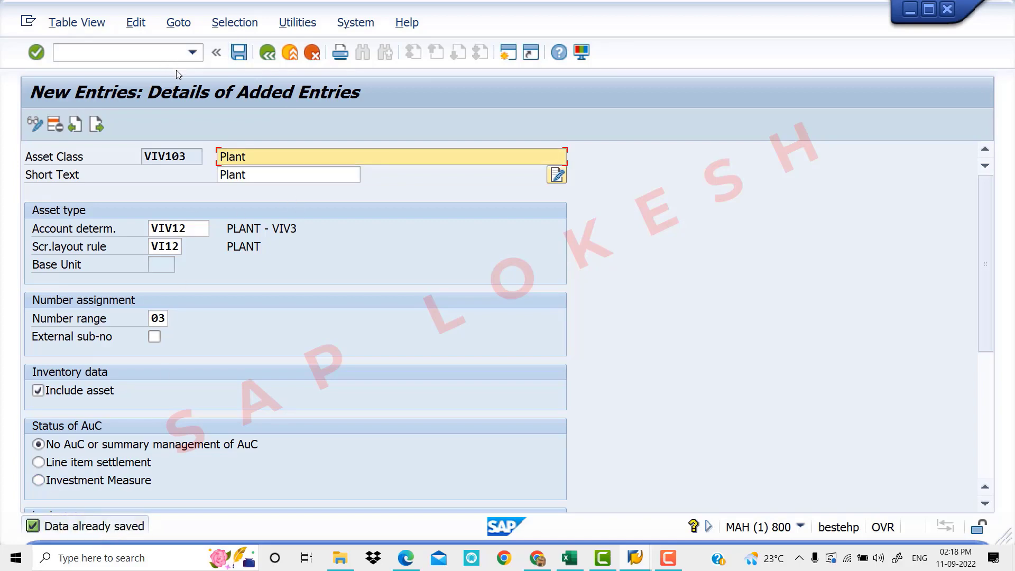
- Review the Machinery entry, switch the asset classes to display mode, and position the overview at class VI101
left_click(271, 52)
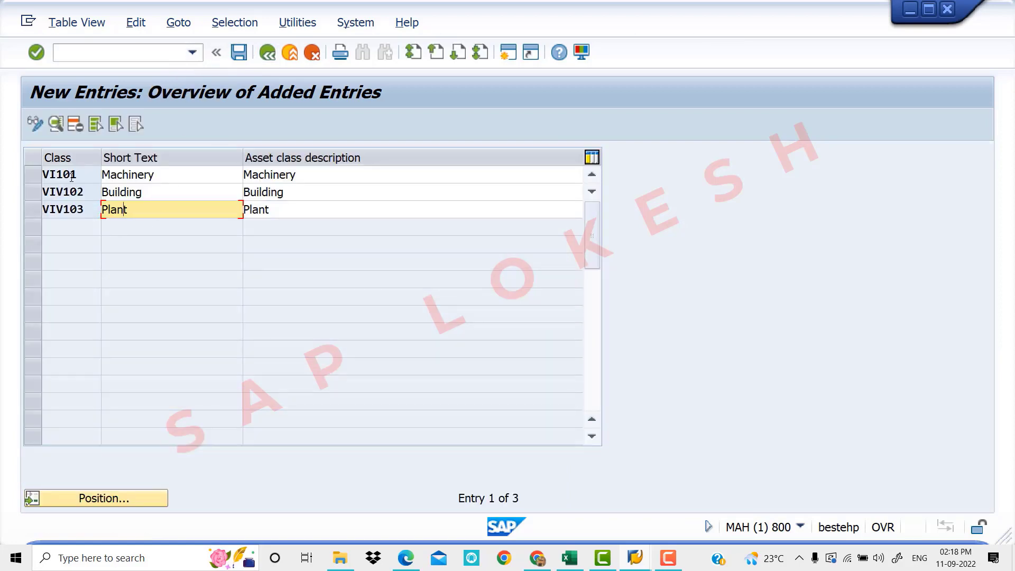
double_click(175, 176)
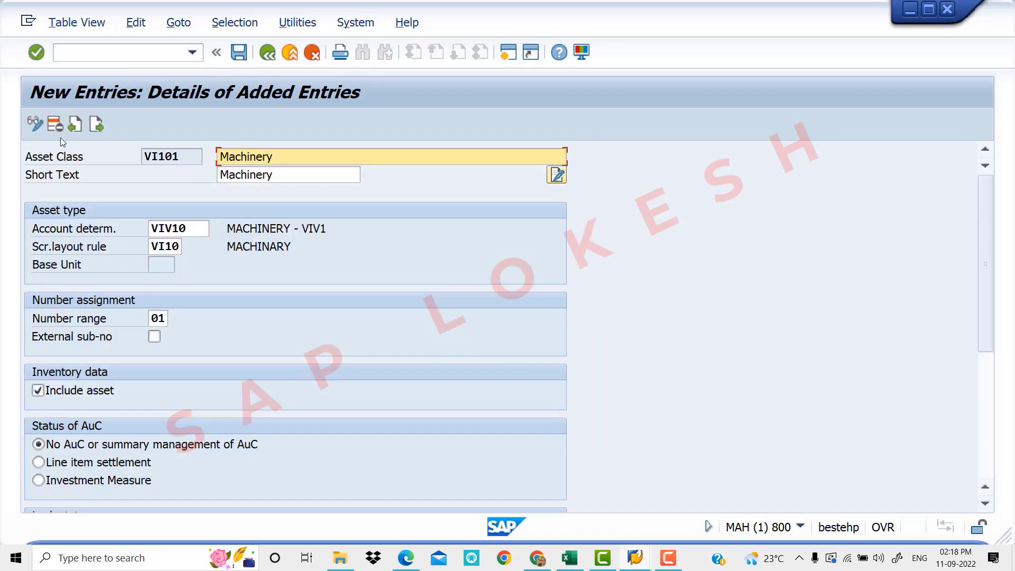
left_click(38, 122)
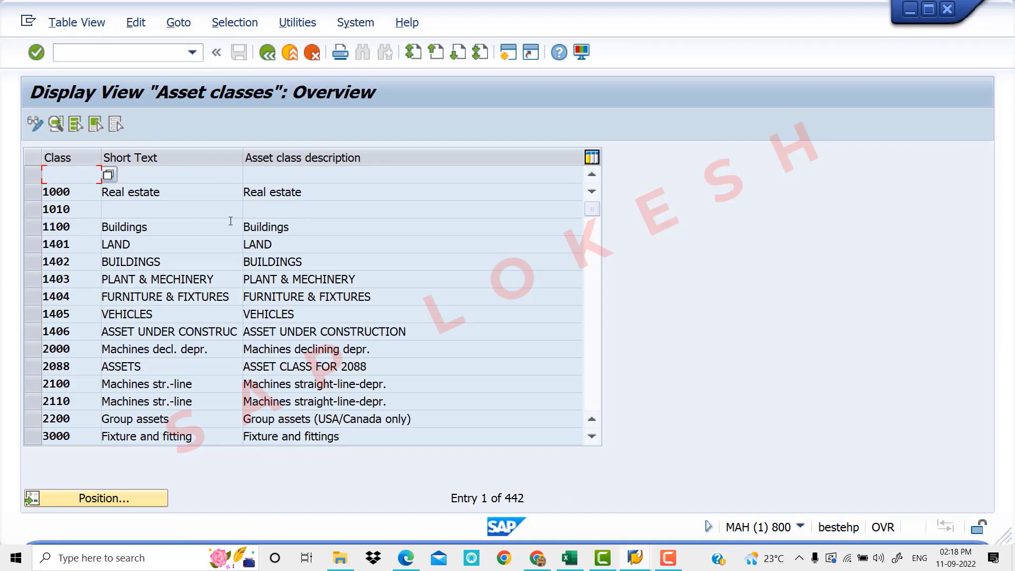
left_click(125, 502)
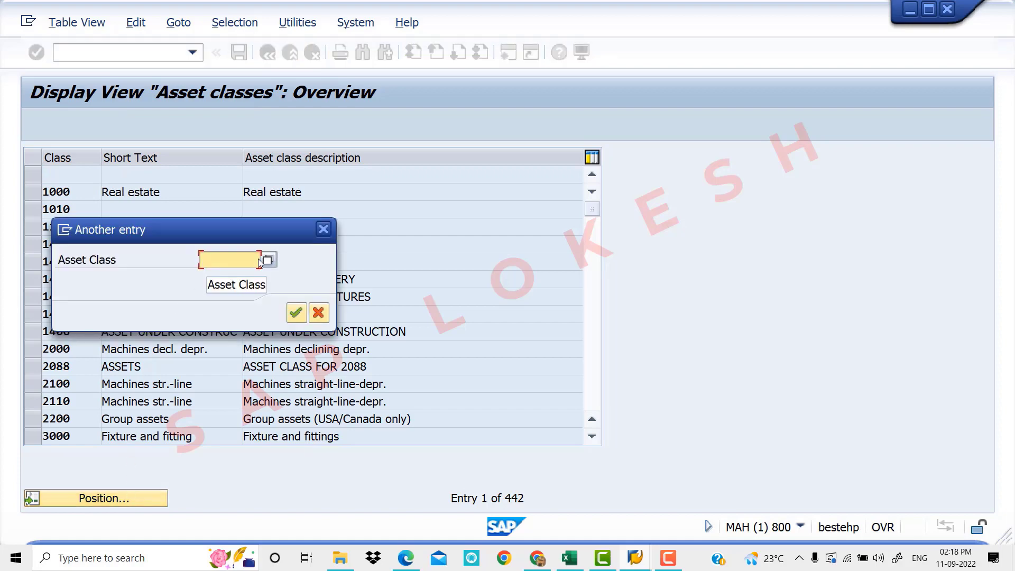
type("VI101")
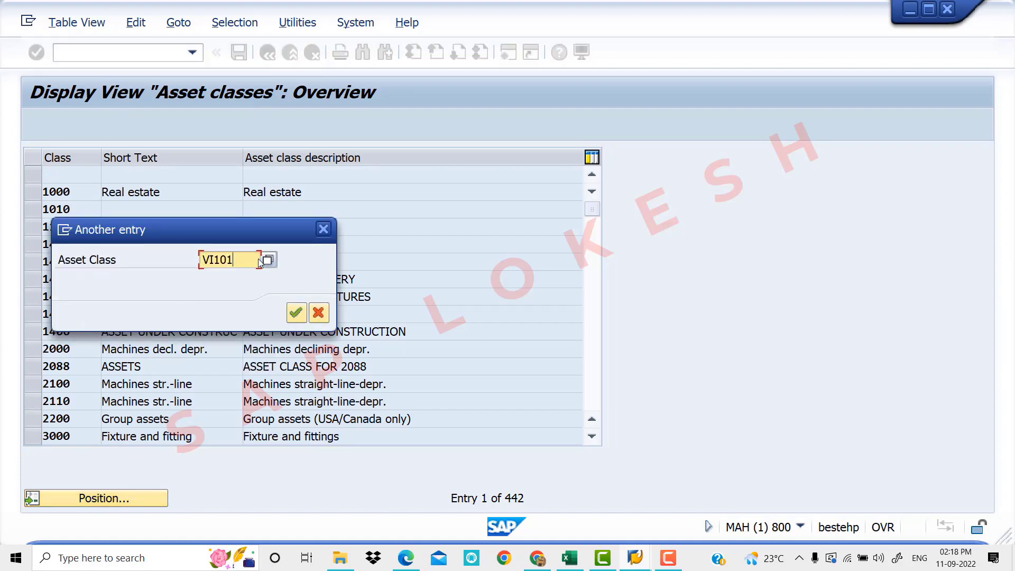
key("Return")
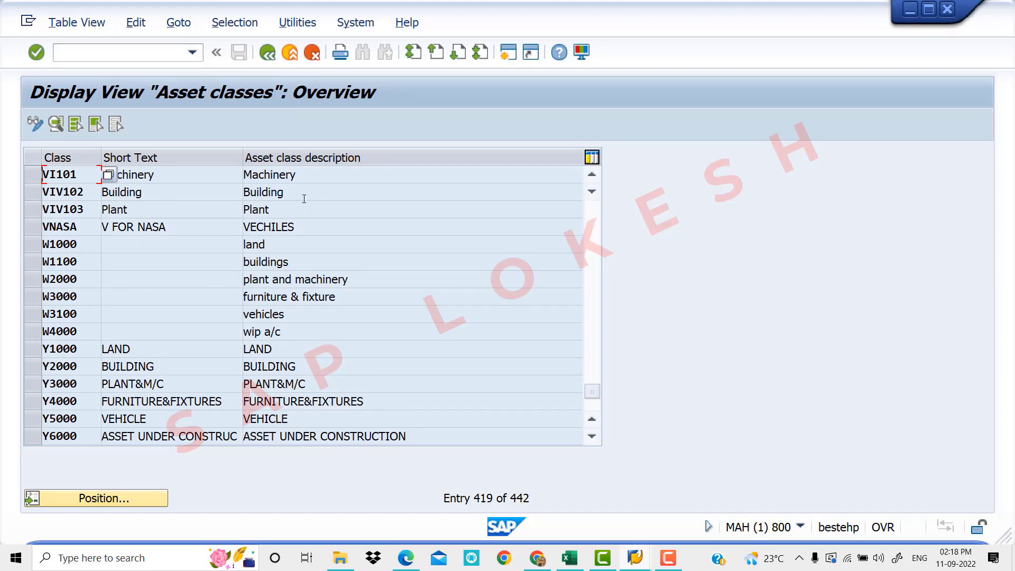
left_click(267, 53)
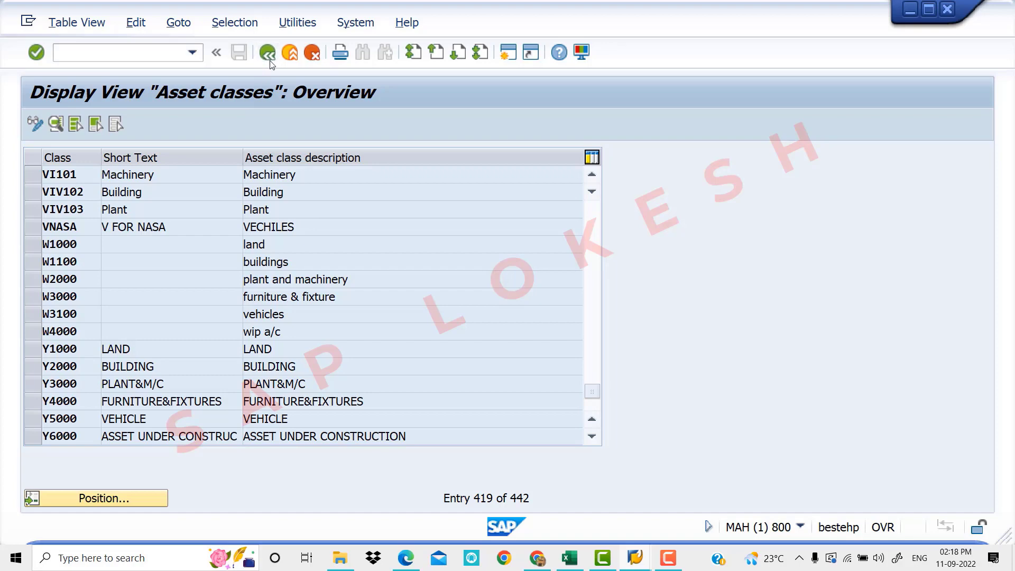
- Switch to the Excel sheet and select the Part-1 configuration steps in cells B4:B12
left_click(573, 557)
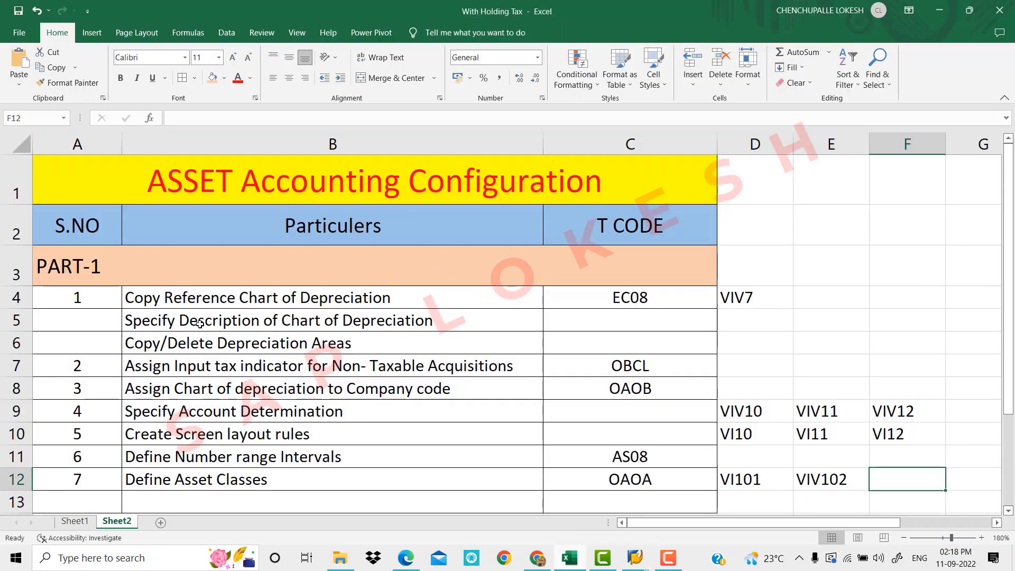
left_click_drag(421, 302, 414, 476)
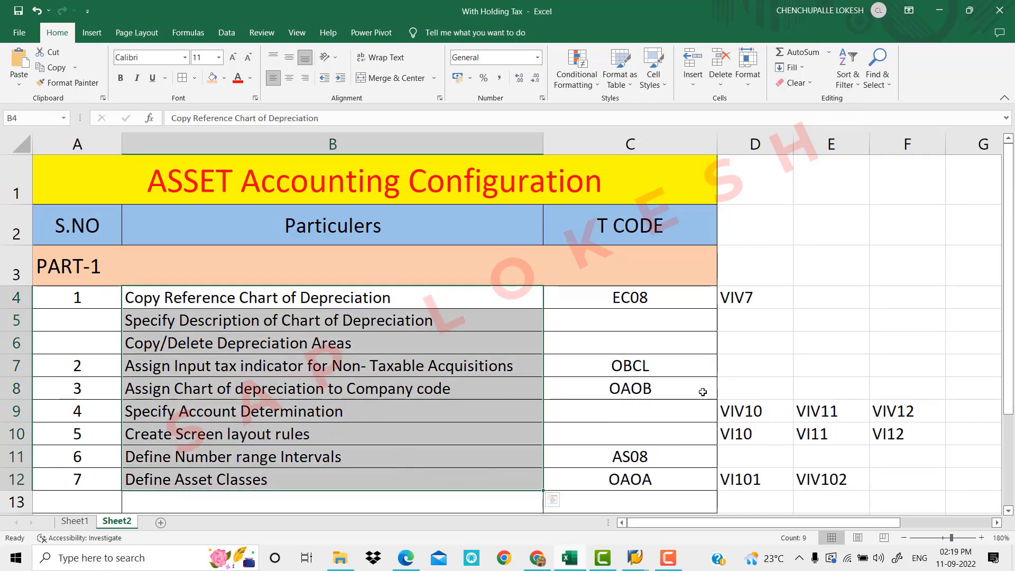
- Review the codes recorded for the Part-1 steps and enter VIV103 in cell F12 for Define Asset Classes
left_click(760, 304)
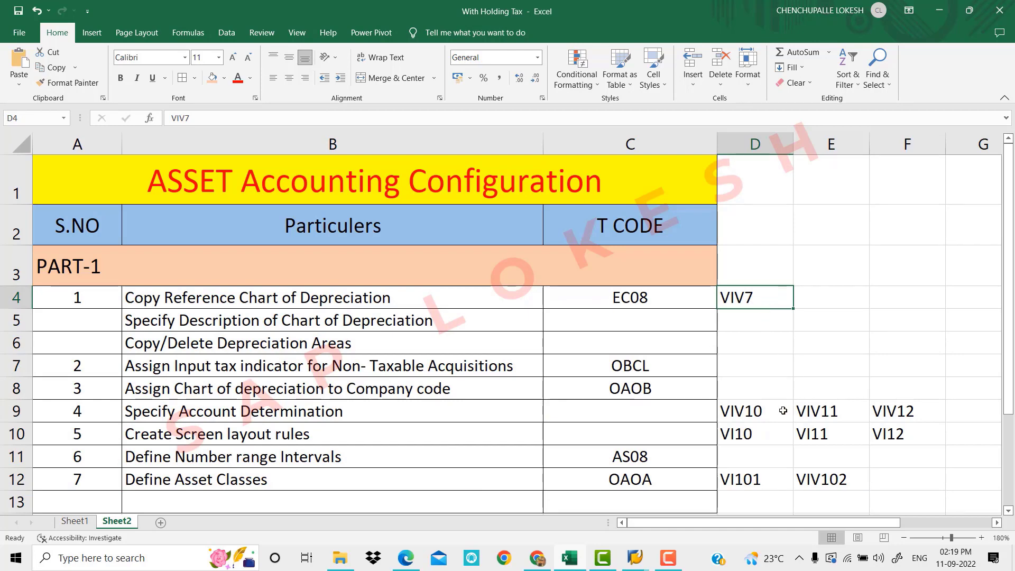
left_click_drag(783, 411, 905, 412)
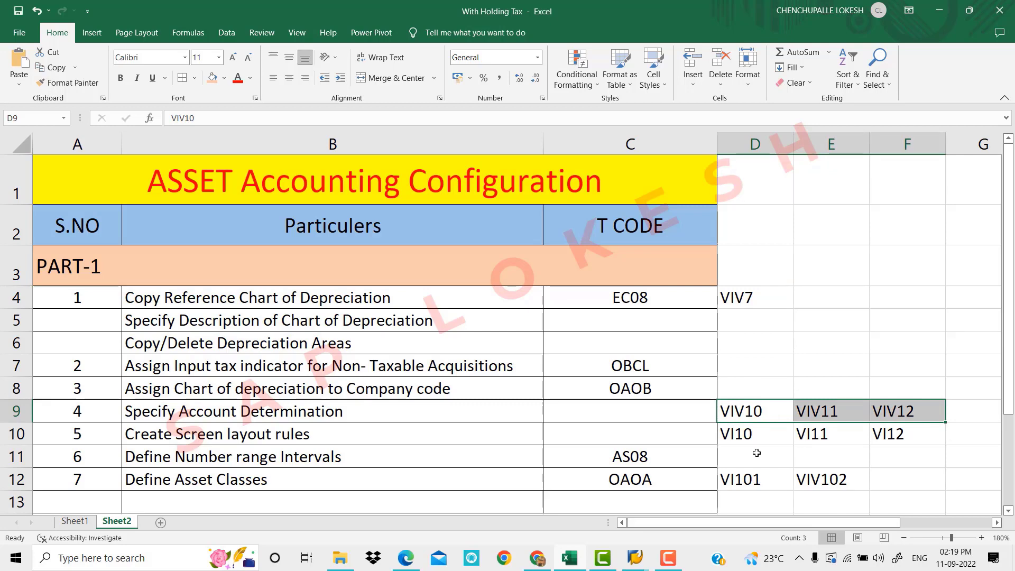
left_click_drag(768, 439, 897, 434)
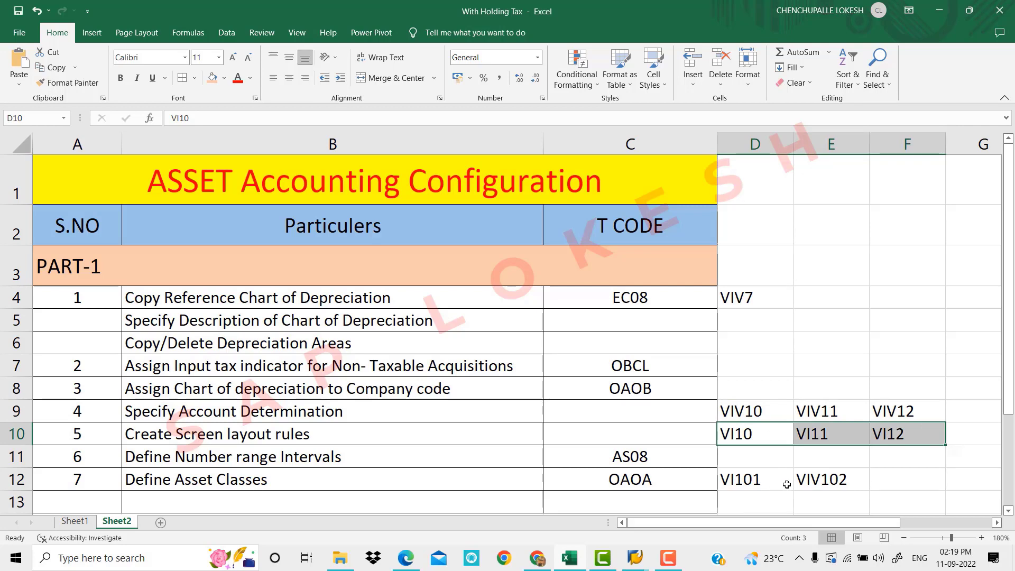
left_click(876, 482)
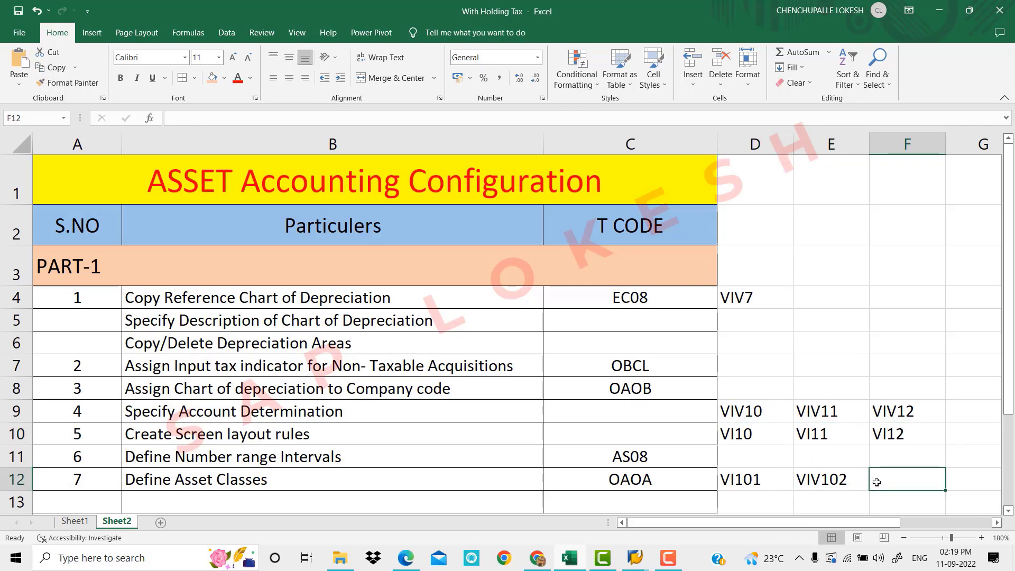
type("VIV")
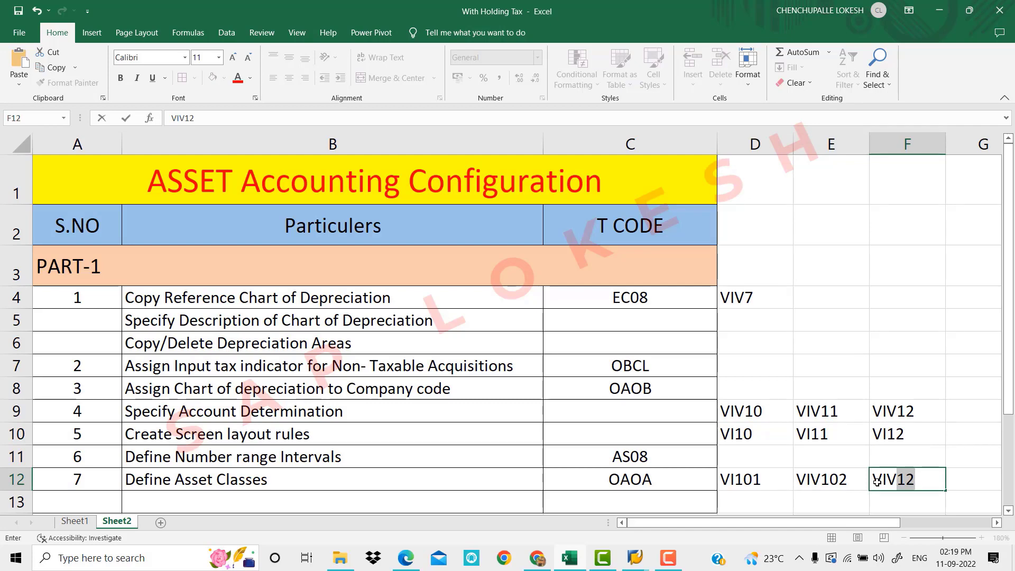
type("103")
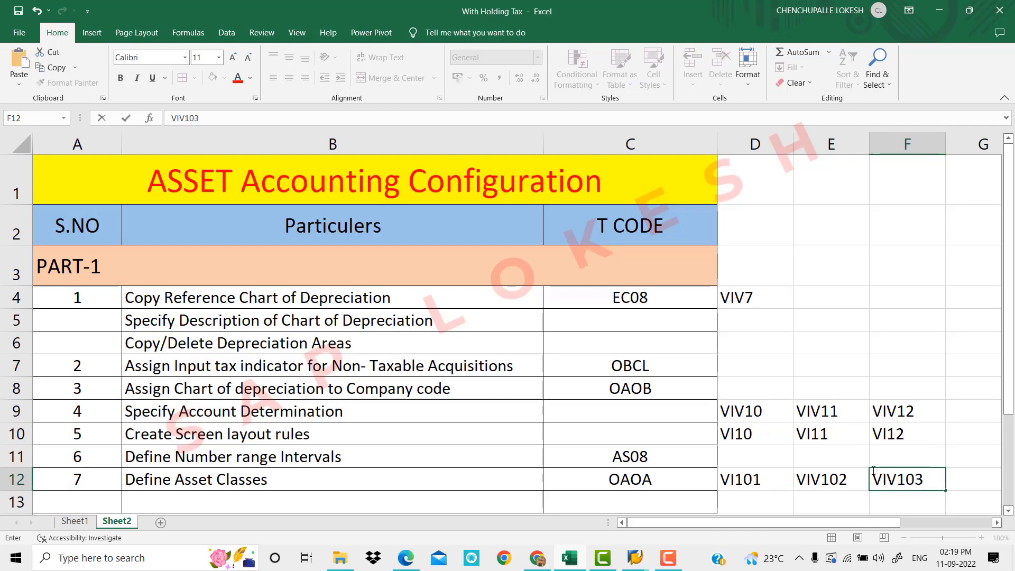
left_click(863, 329)
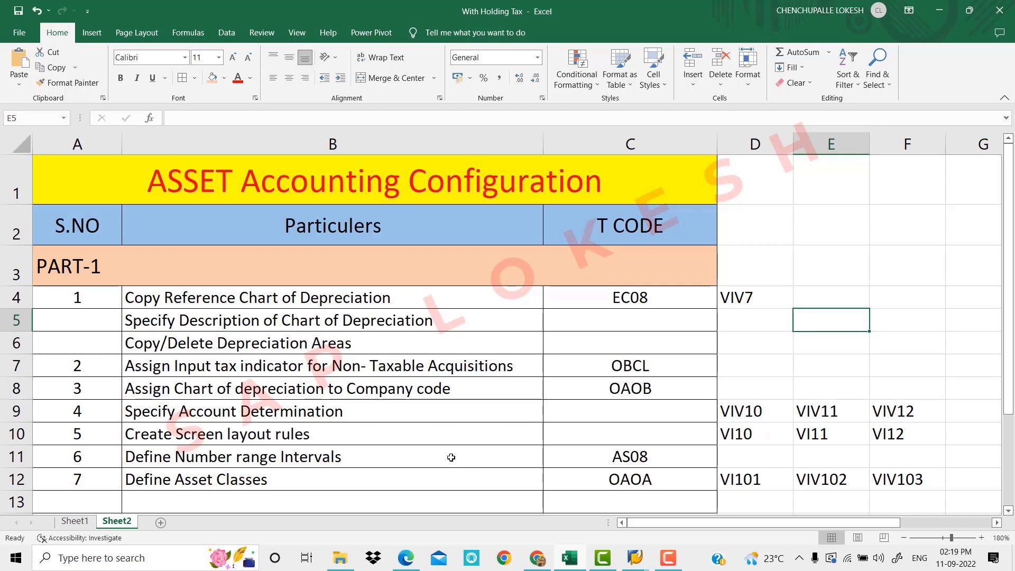
left_click(539, 560)
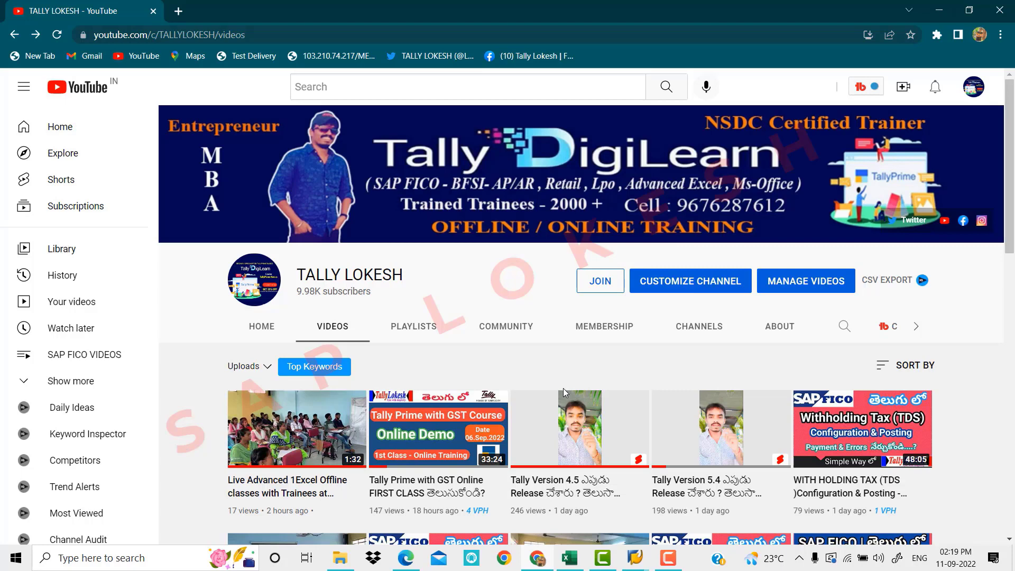
left_click(680, 554)
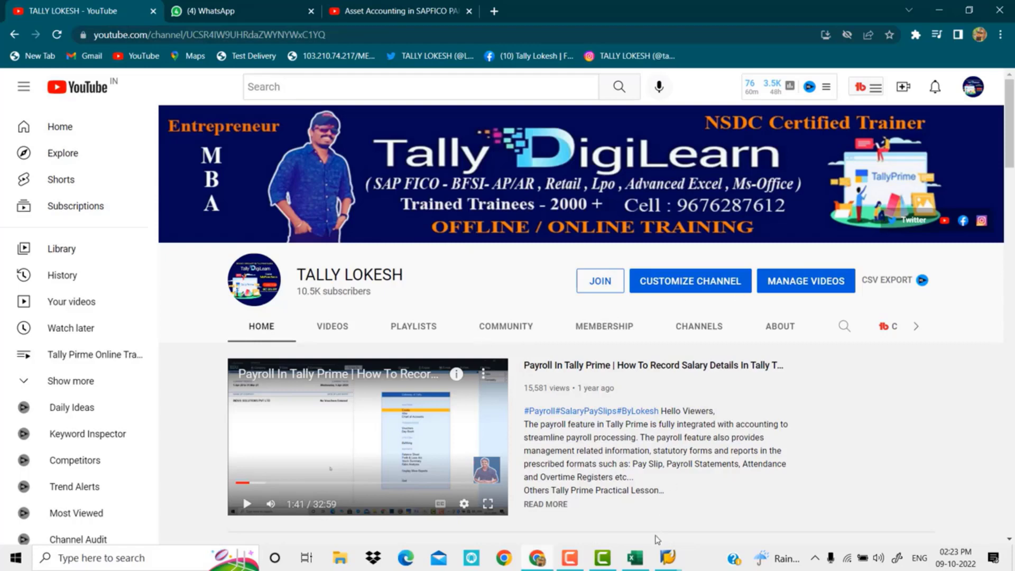
- Switch to the Excel sheet, select the Part-1 steps in B4:B12, and look over the Part-2 section
left_click(636, 558)
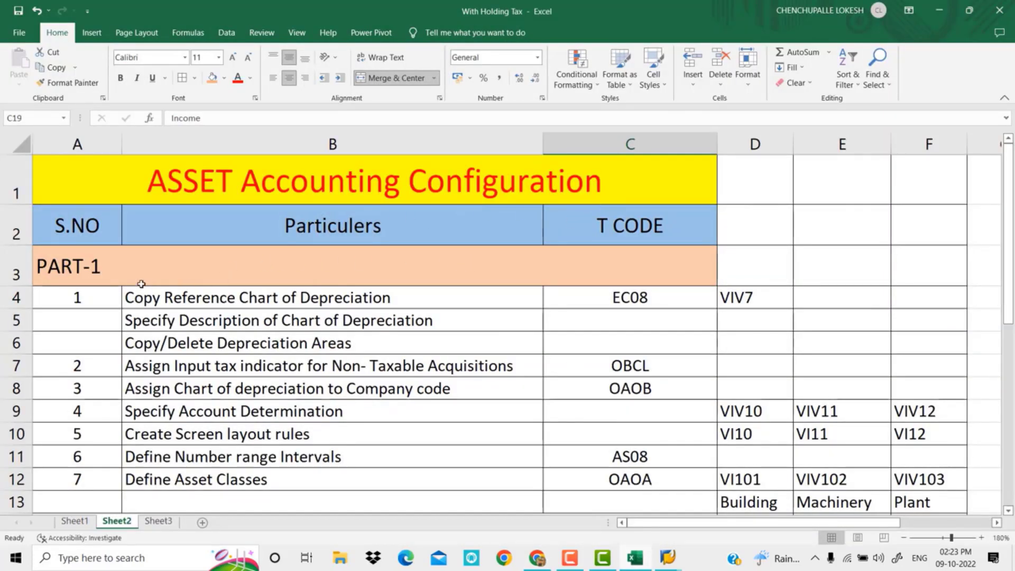
left_click_drag(248, 298, 263, 479)
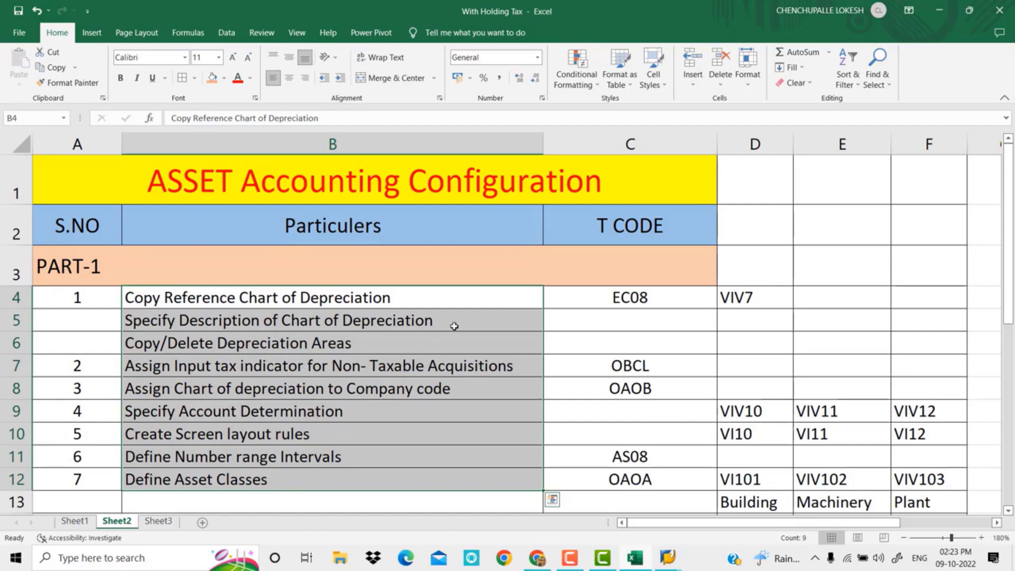
scroll(454, 325, "down", 4)
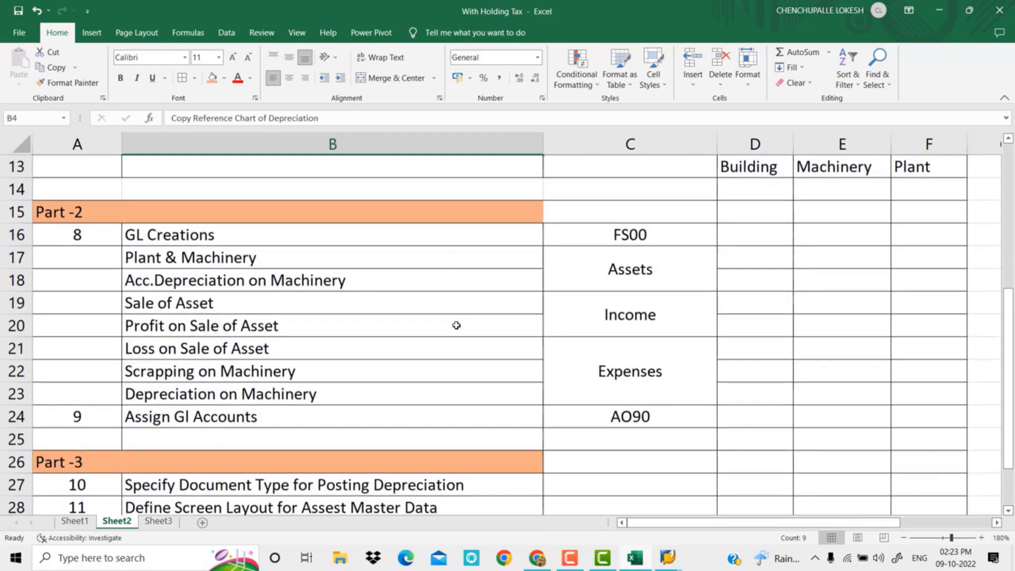
scroll(437, 324, "up", 1)
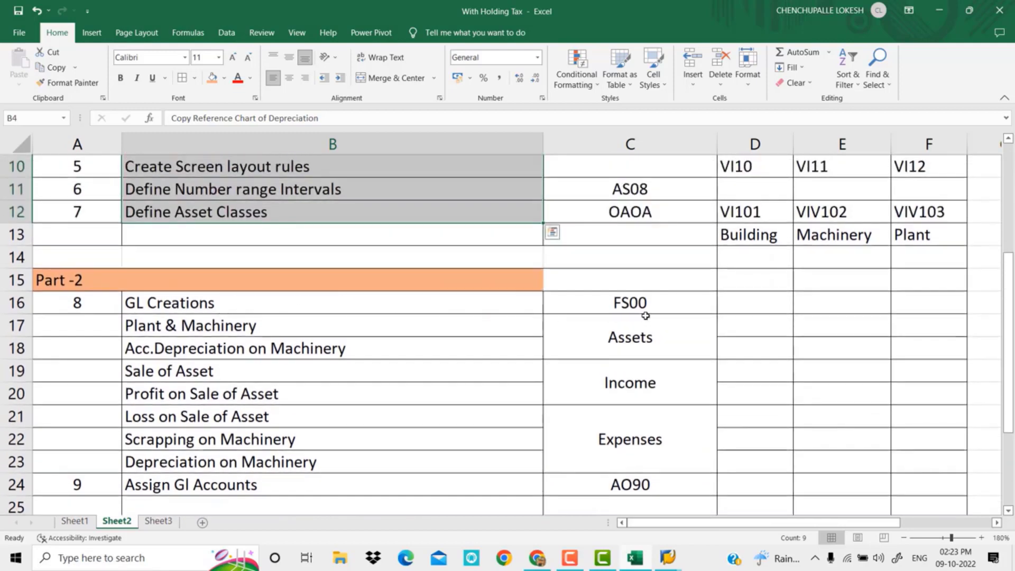
- Examine the Part-2 GL accounts in B17:B23 and their Assets, Income and Expenses groupings in column C
left_click(354, 330)
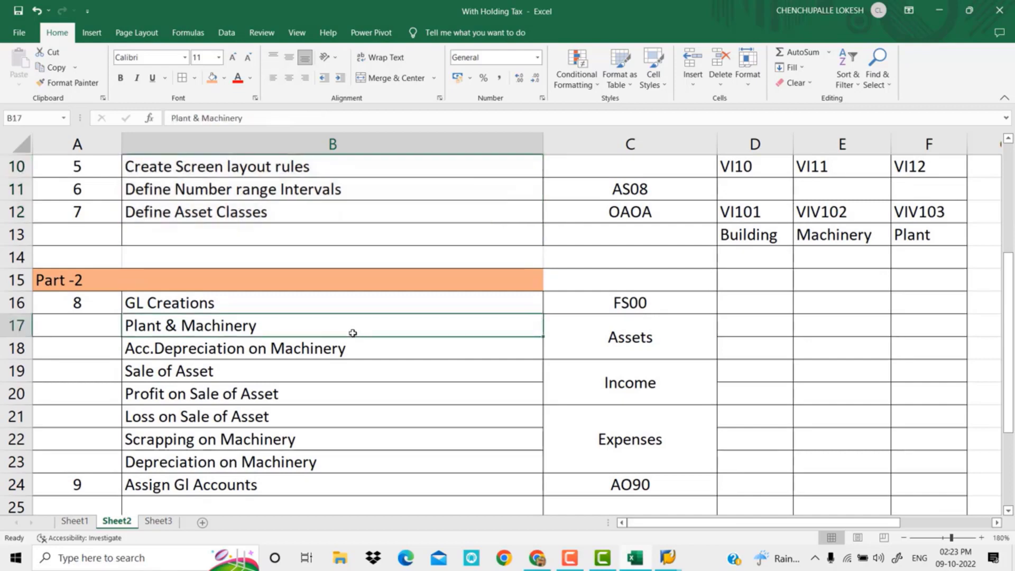
left_click(396, 353)
left_click(343, 372)
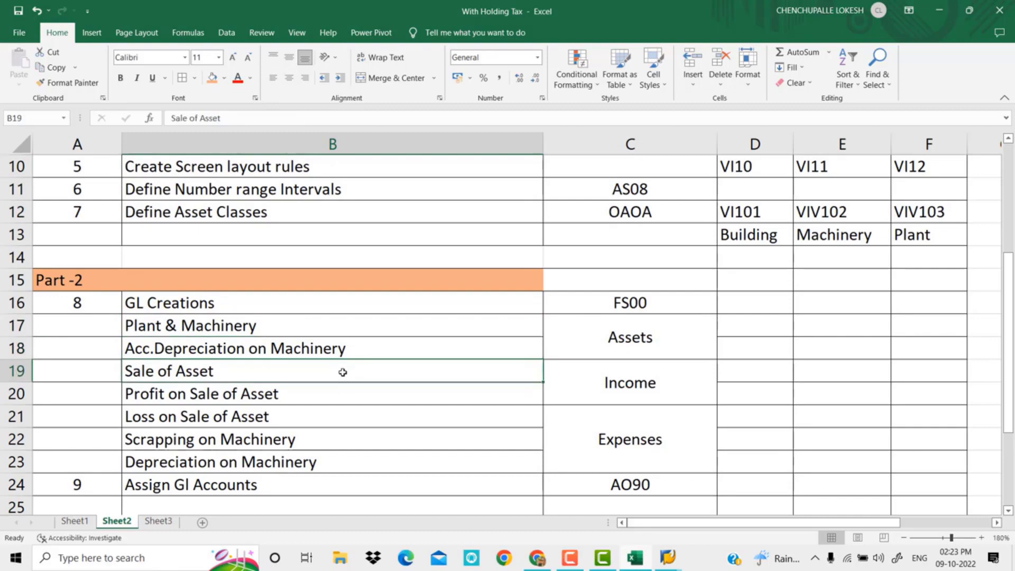
left_click(336, 399)
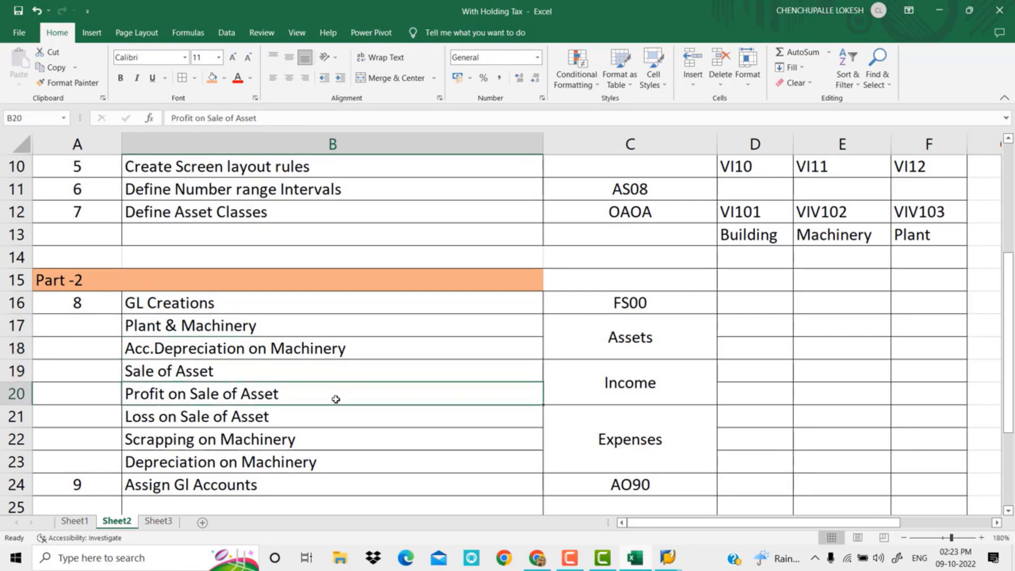
left_click(329, 419)
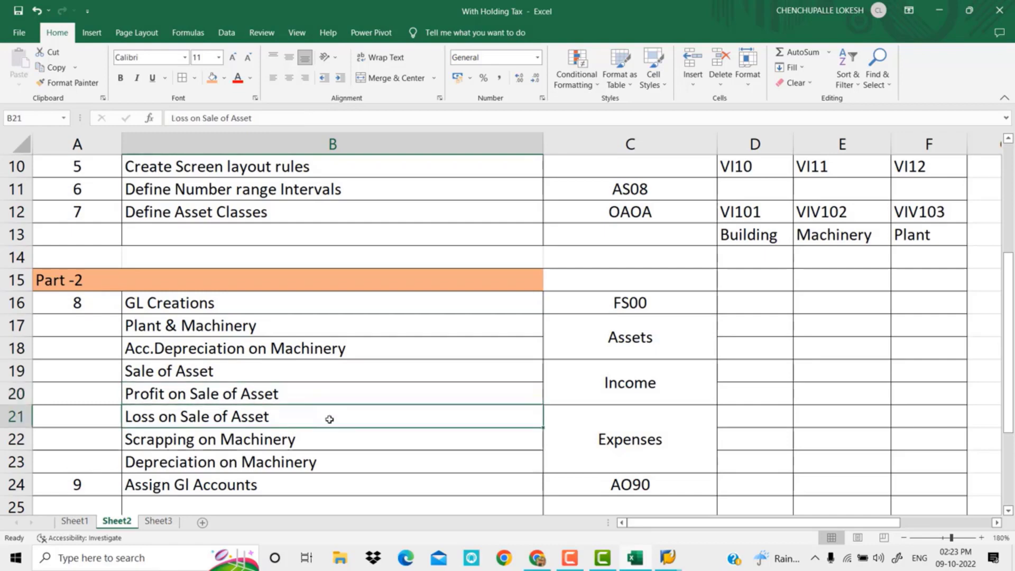
left_click(342, 439)
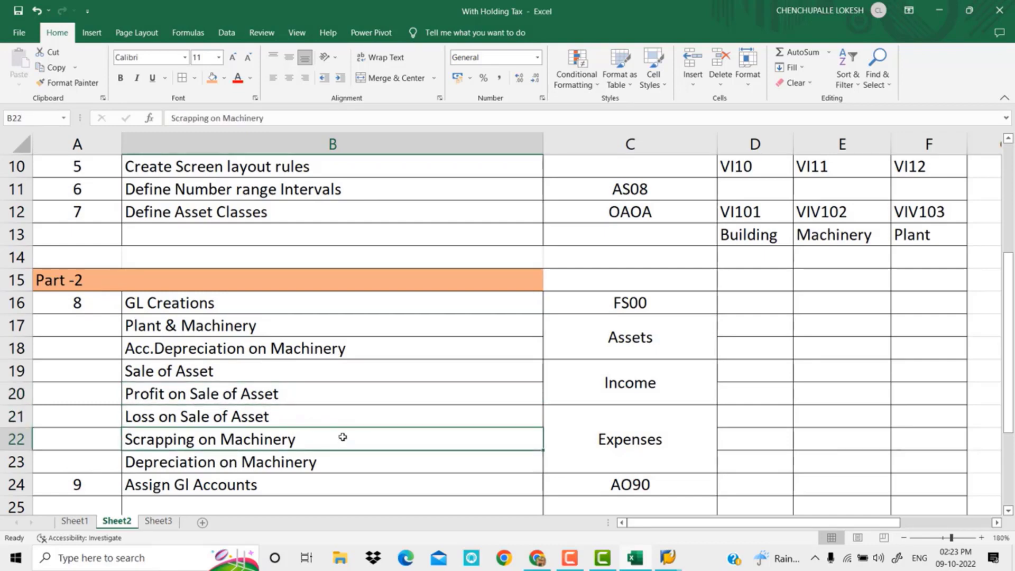
left_click(350, 465)
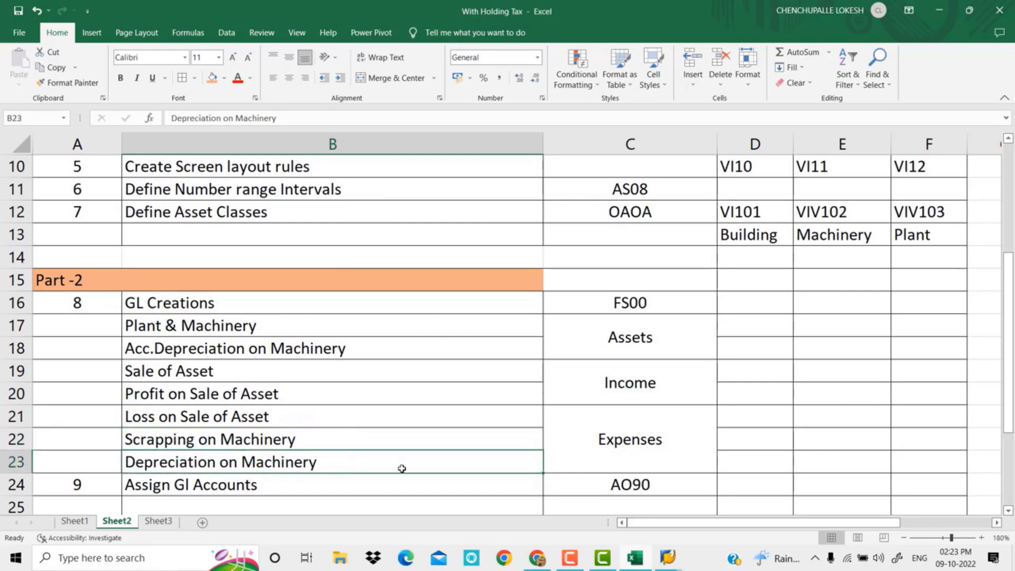
left_click(611, 428)
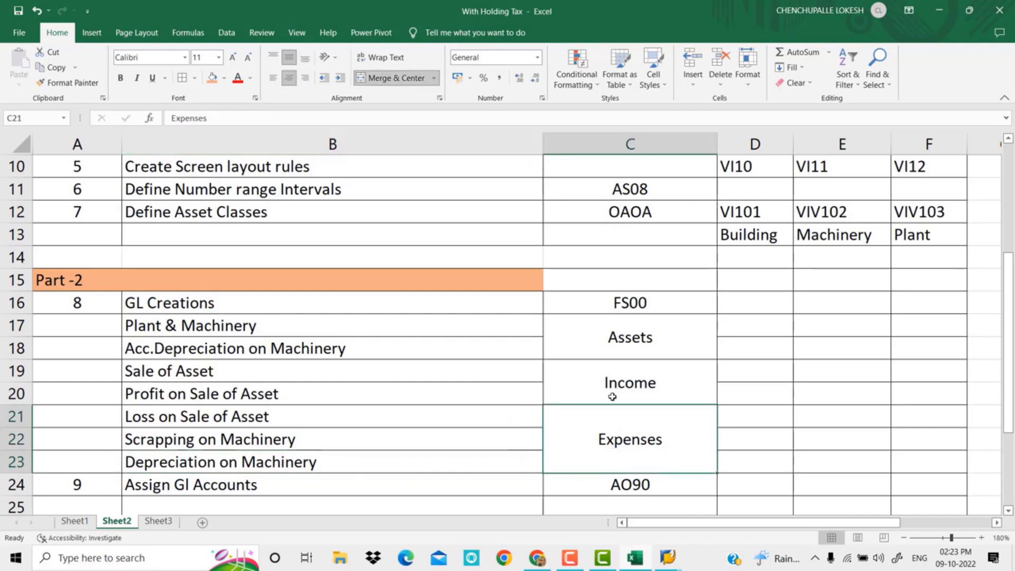
left_click(612, 379)
left_click(605, 339)
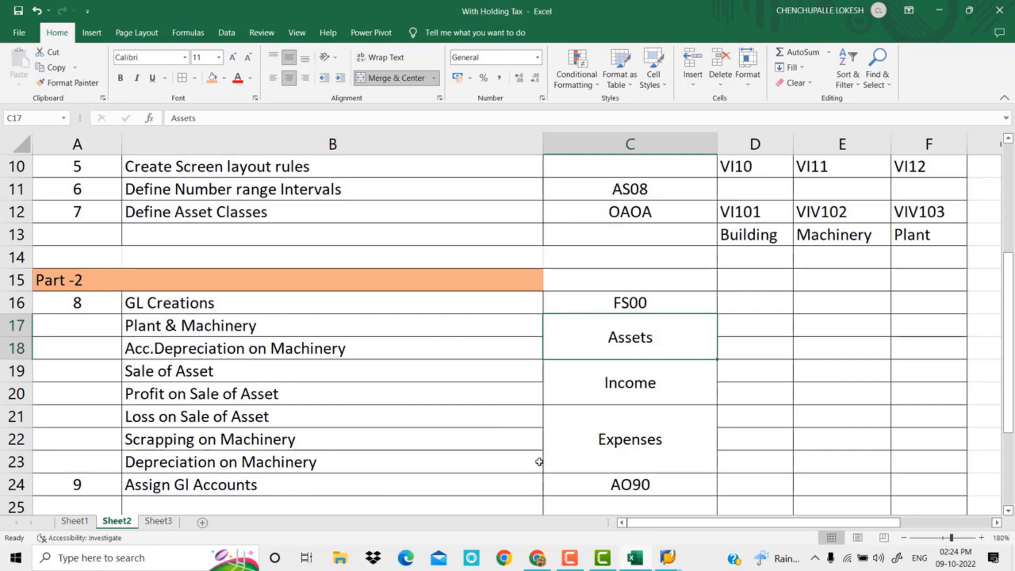
- Shorten the GL account name in cell B17 to Machinery
left_click(179, 325)
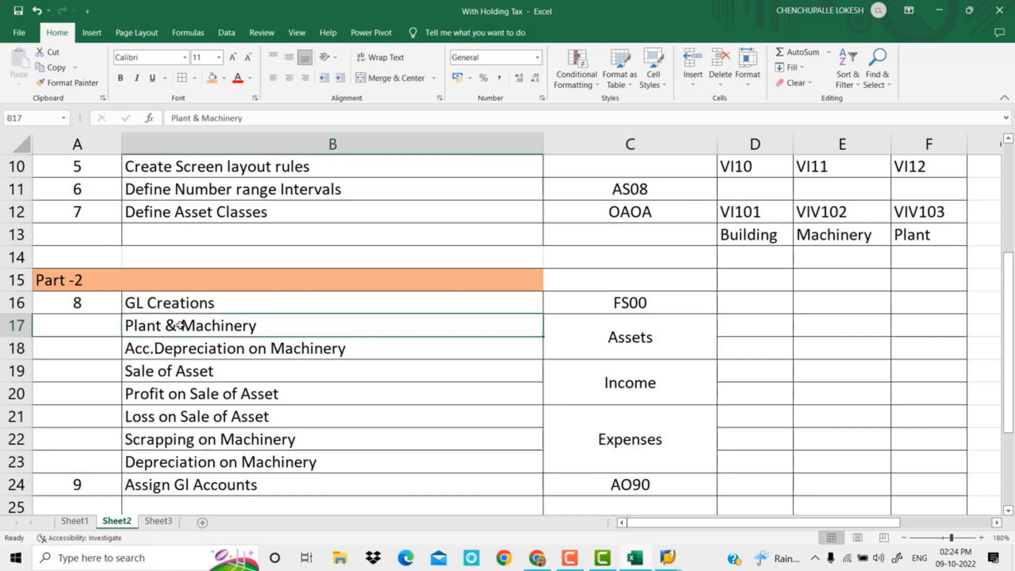
double_click(179, 325)
key("BackSpace")
key("BackSpace")
key("BackSpace")
key("BackSpace")
key("BackSpace")
key("BackSpace")
key("BackSpace")
key("BackSpace")
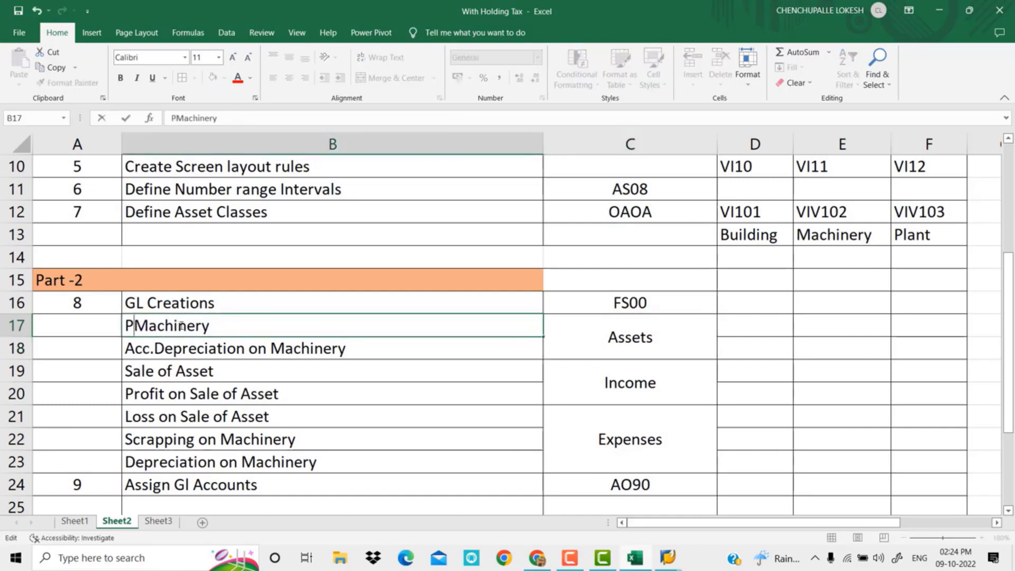
left_click(244, 351)
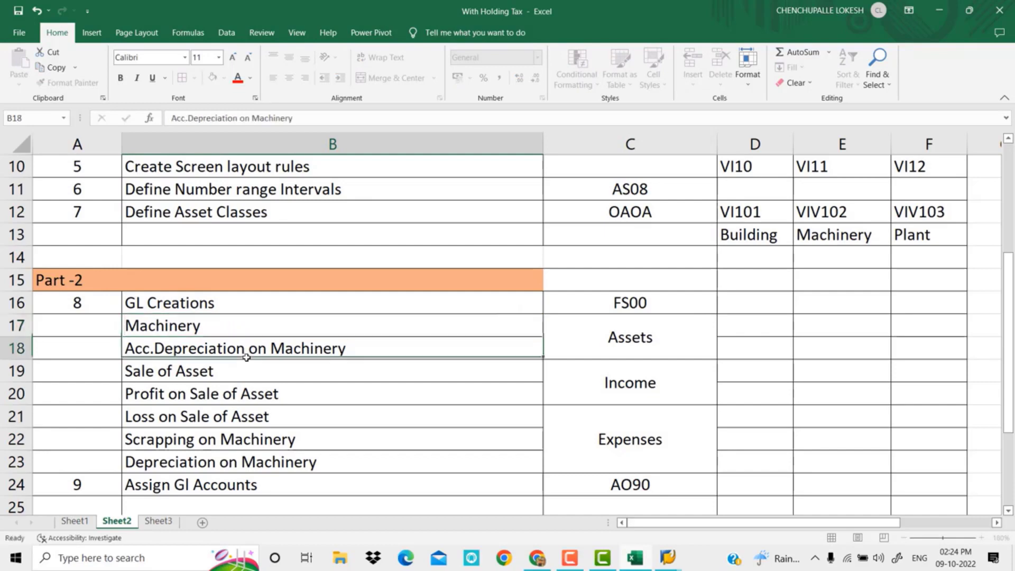
- Compare the Building, Machinery and Plant asset class names in row 13 with the GL account list in B17:B23
left_click(266, 325)
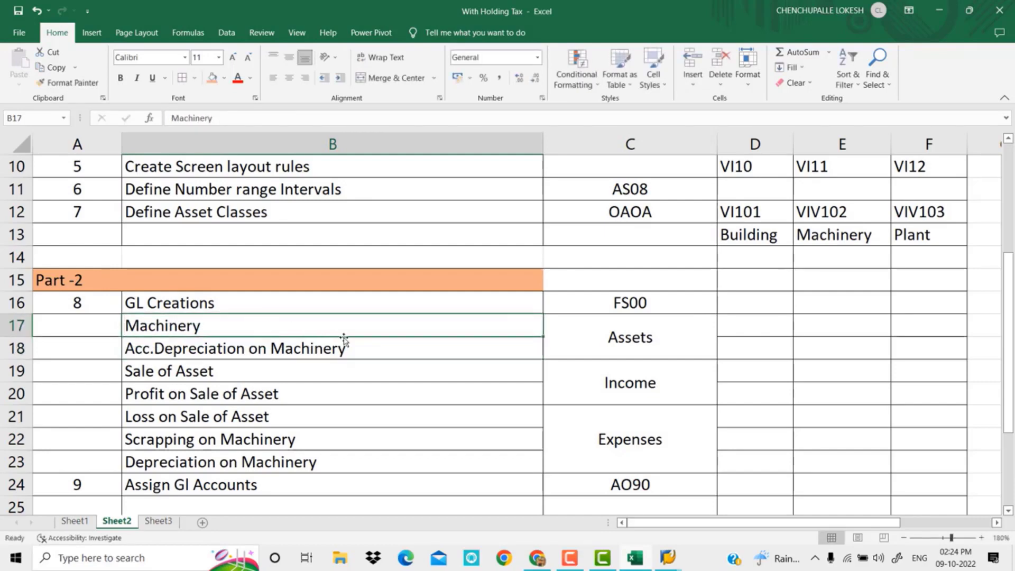
left_click(748, 233)
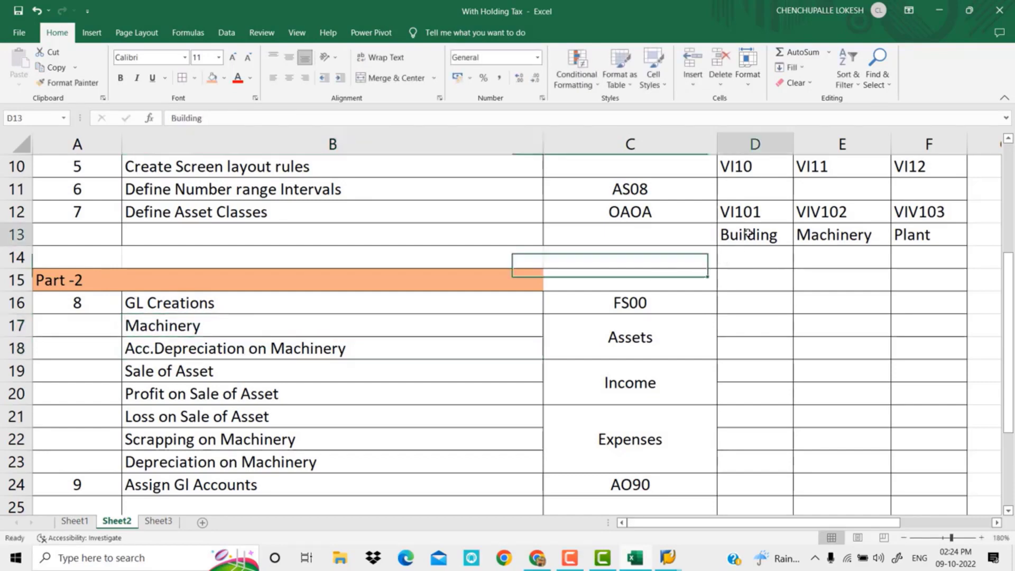
left_click(810, 238)
left_click(902, 234)
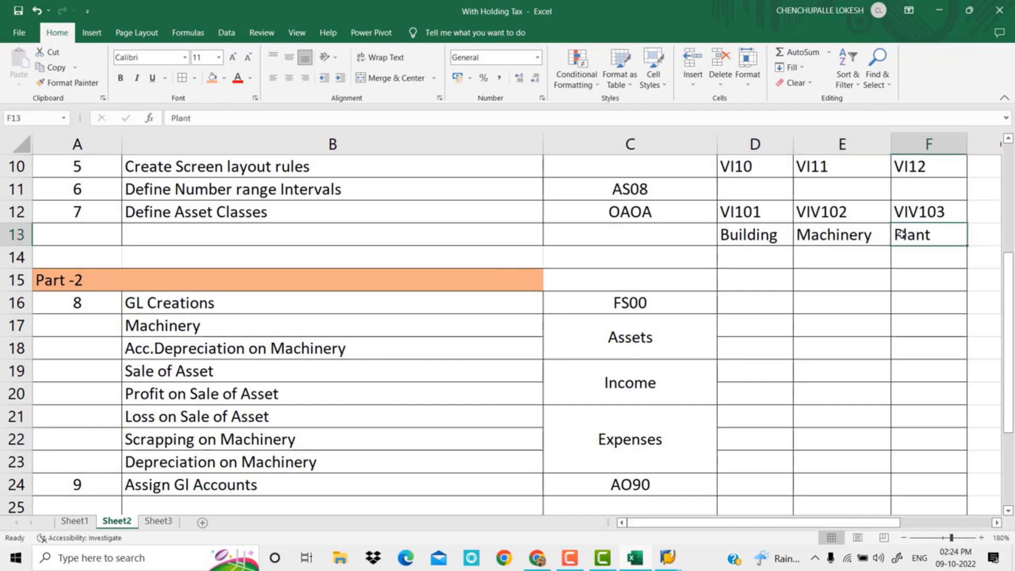
left_click(222, 323)
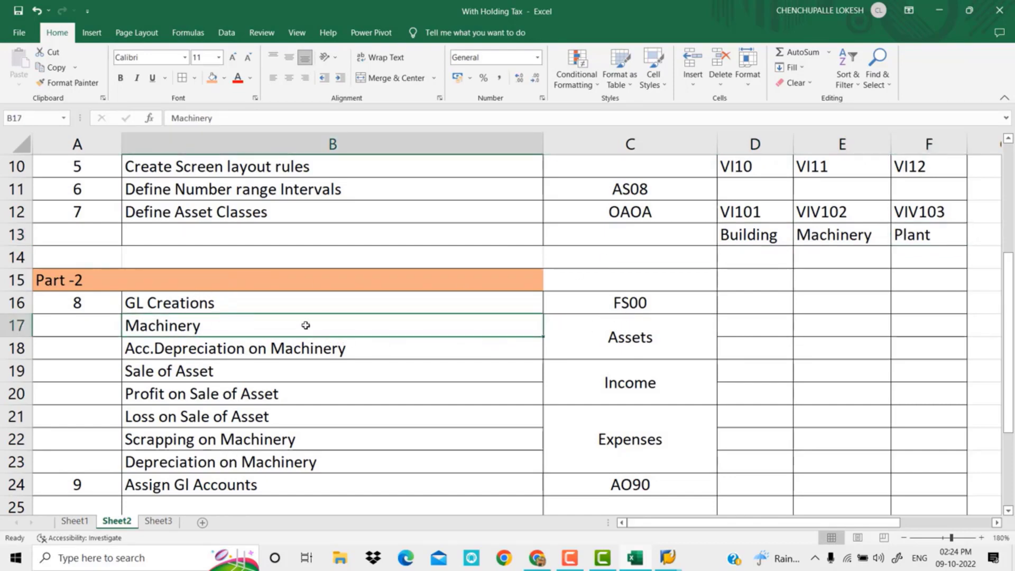
left_click_drag(335, 324, 316, 463)
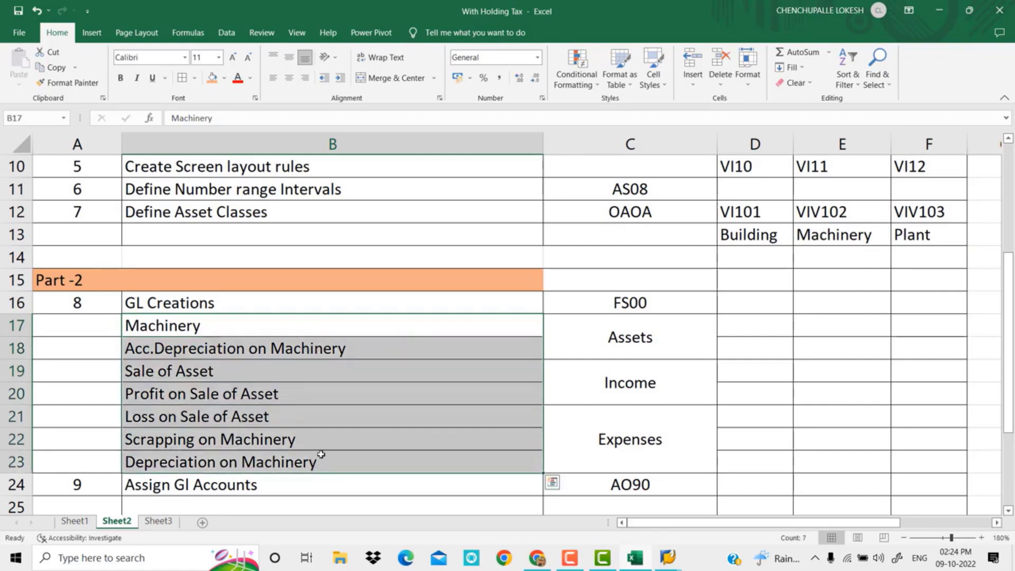
left_click(401, 388)
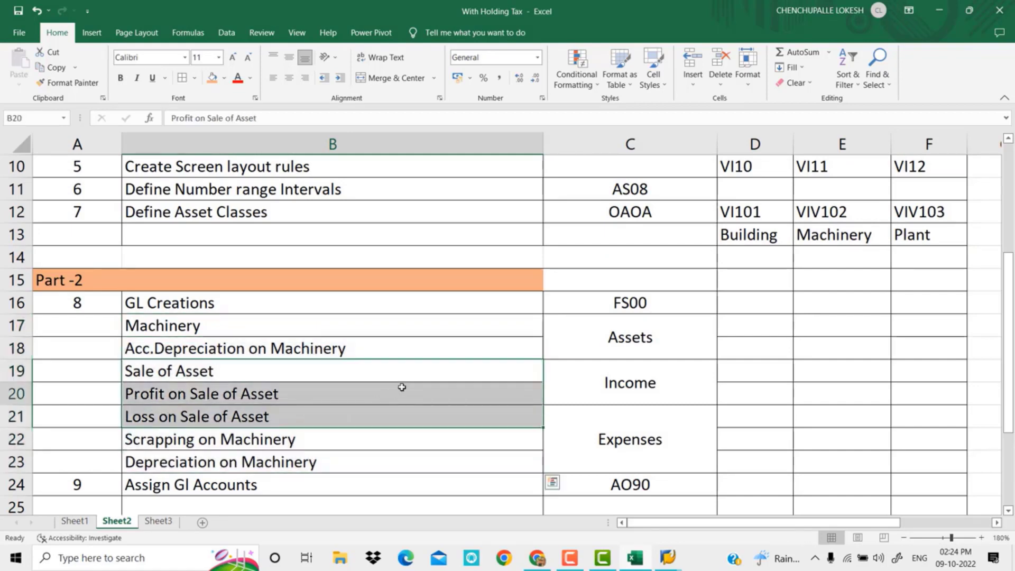
- Switch to SAP and open central G/L account editing with transaction fs00
left_click(663, 562)
left_click(693, 498)
key("F3")
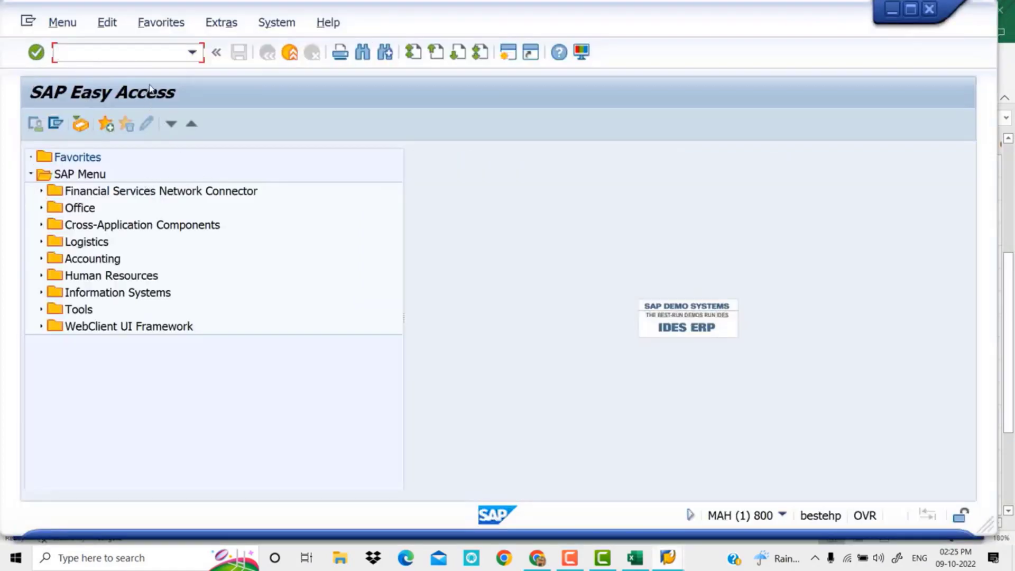
type("fs00")
key("Return")
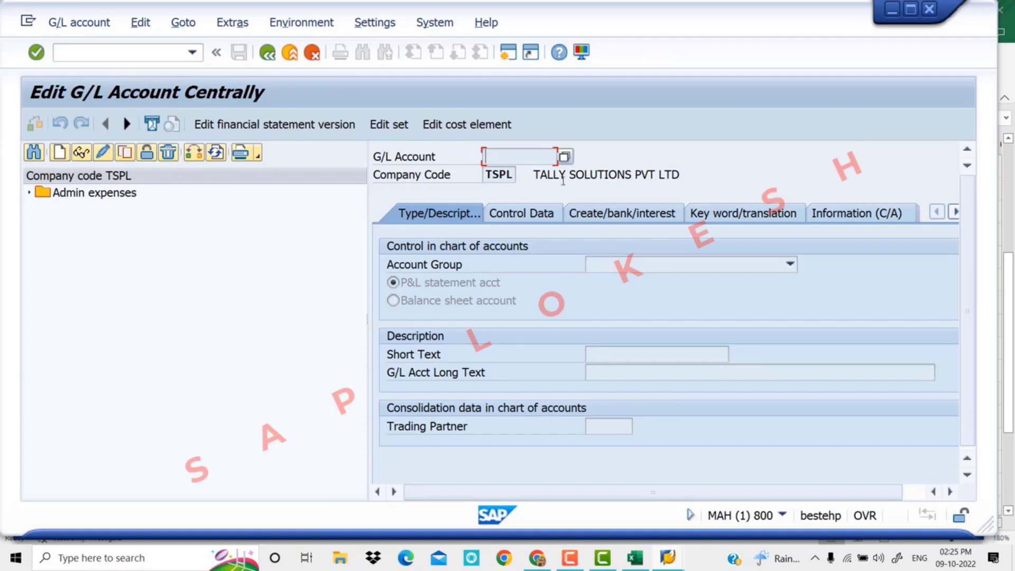
- Change the company code of the G/L account tree to viv1
left_click(196, 154)
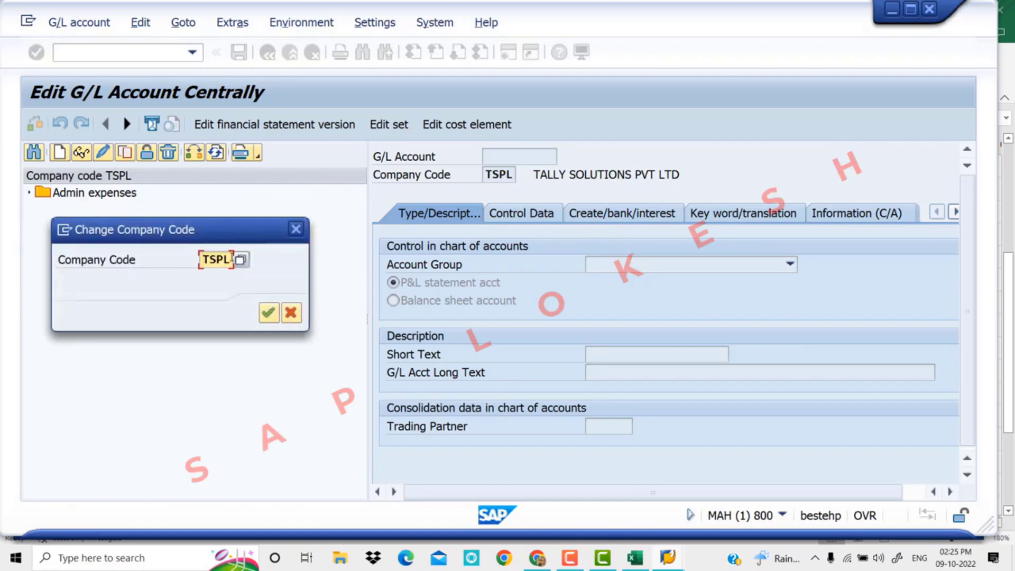
left_click_drag(232, 258, 189, 256)
type("VIV")
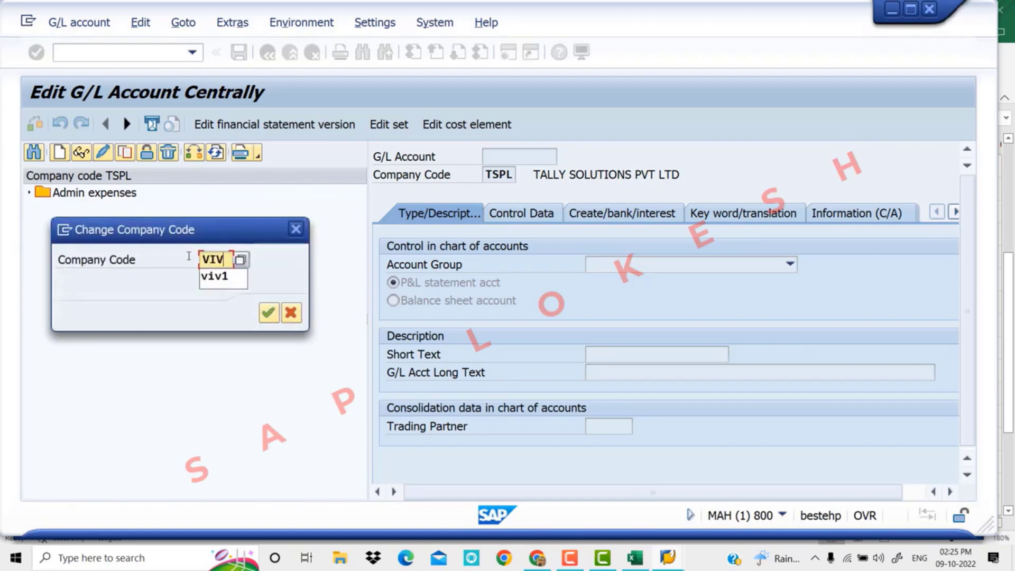
key("Down")
key("Tab")
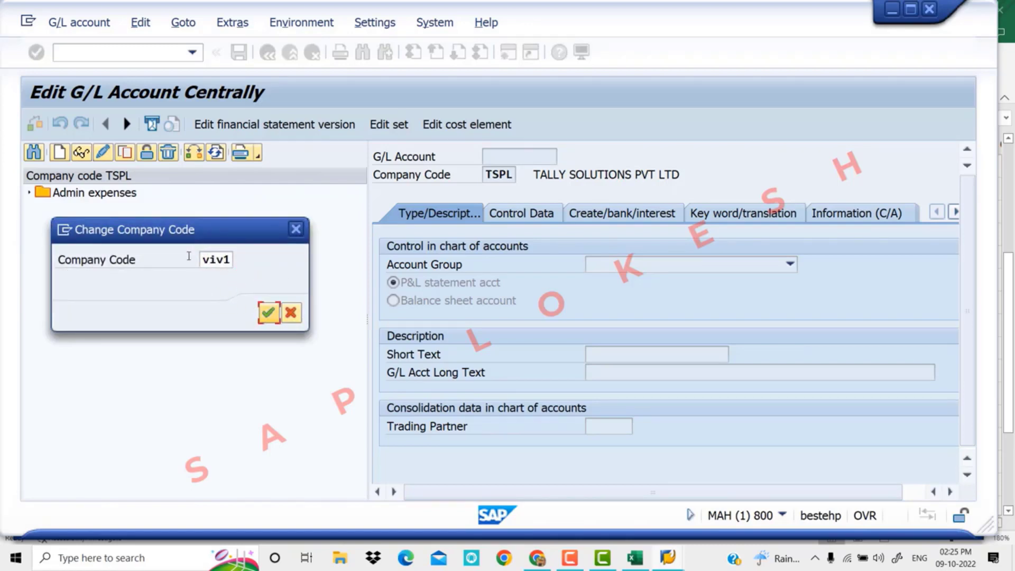
left_click(268, 312)
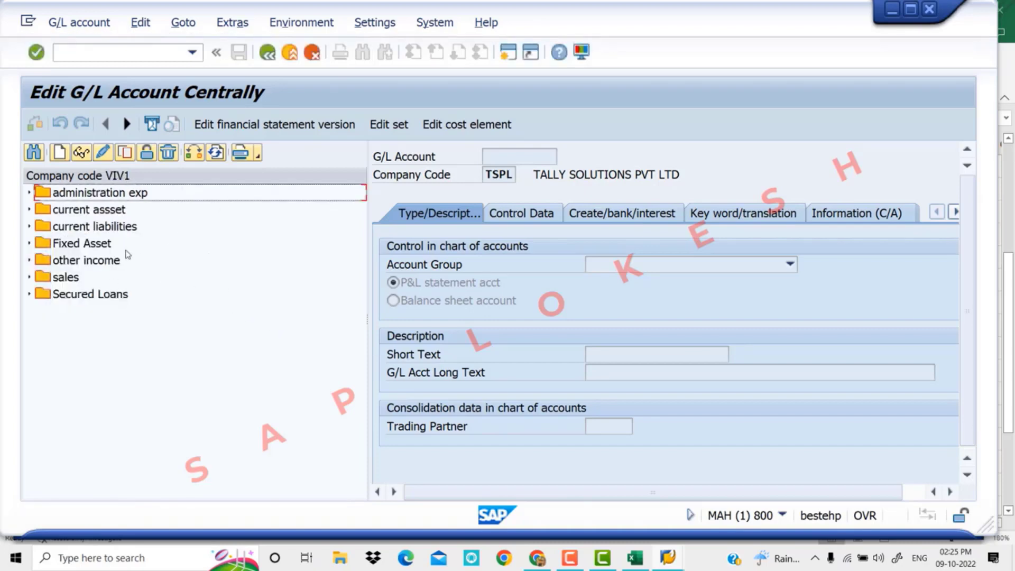
- Examine the existing G/L accounts in the account groups from administration exp through sales, collapsing each group after viewing
left_click(30, 194)
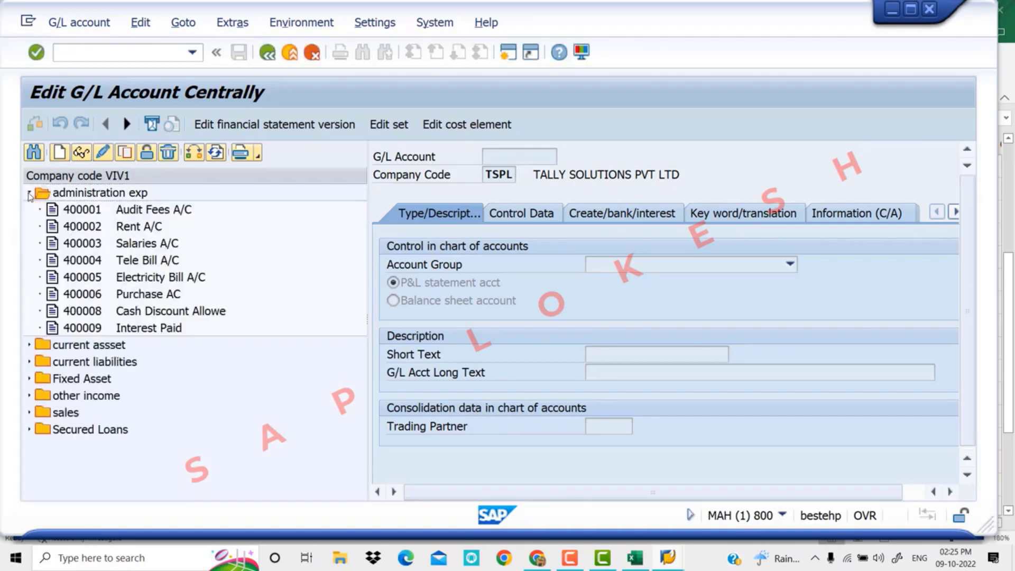
left_click(29, 193)
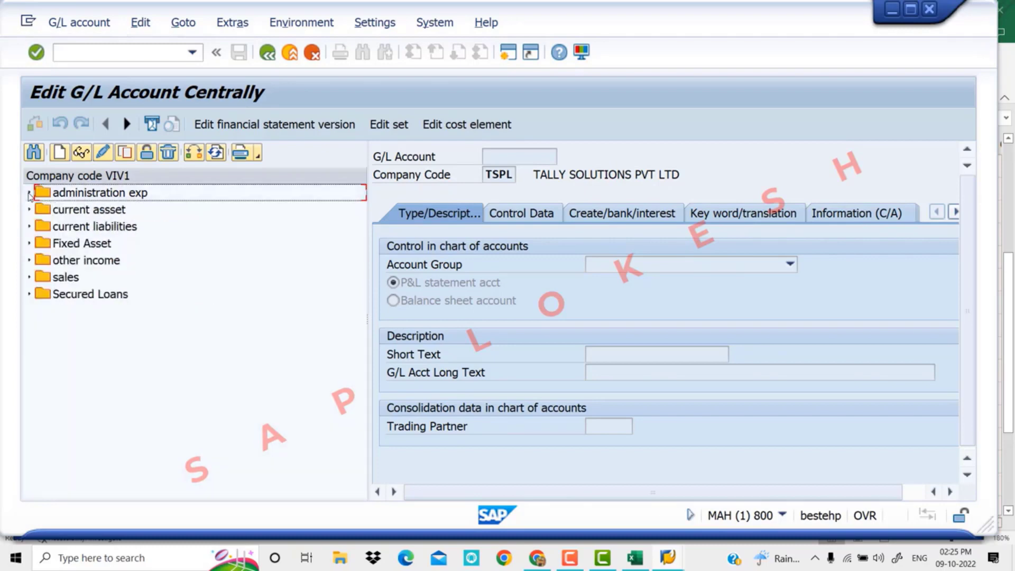
left_click(29, 211)
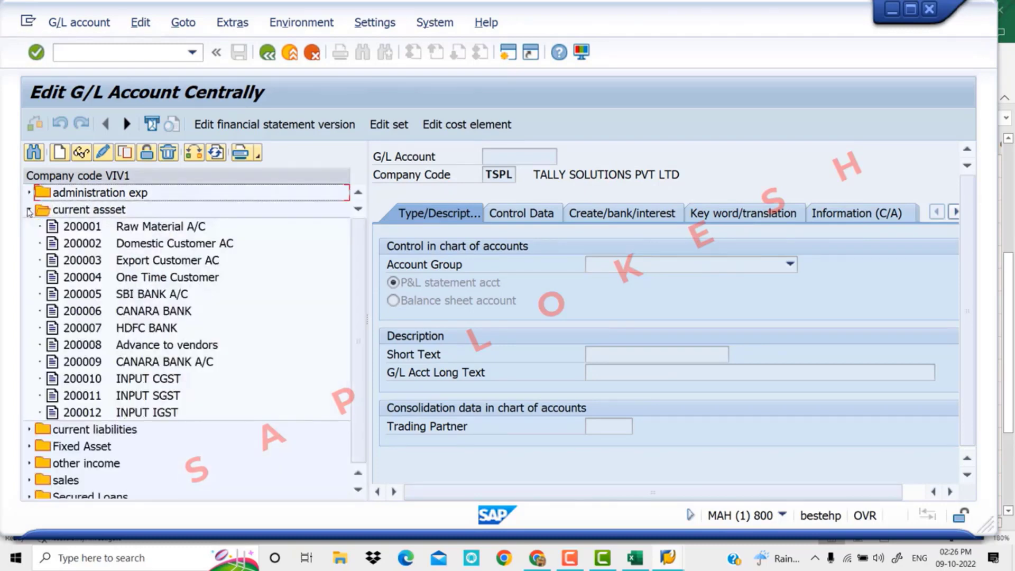
left_click(29, 211)
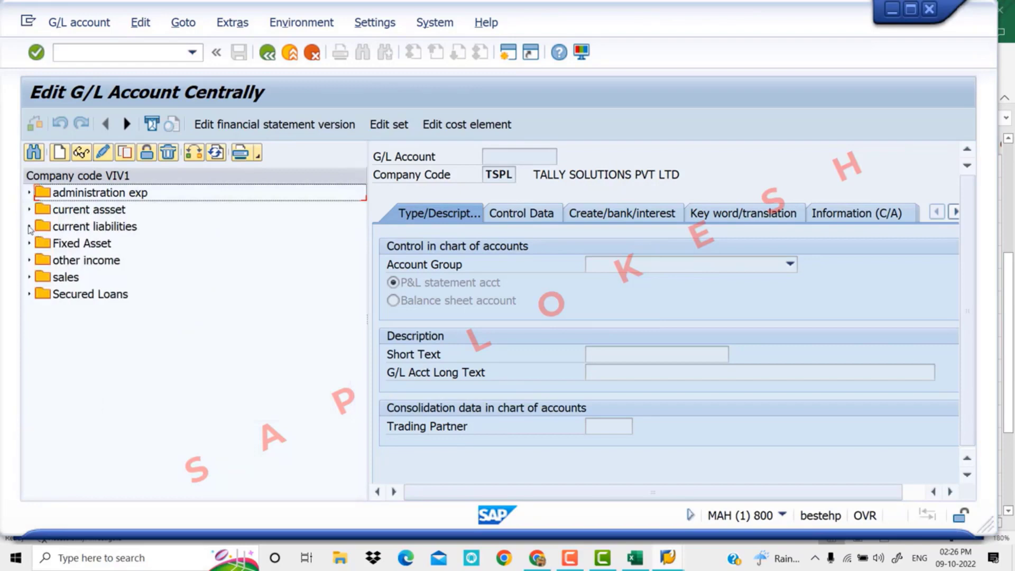
left_click(30, 227)
left_click(30, 228)
left_click(30, 245)
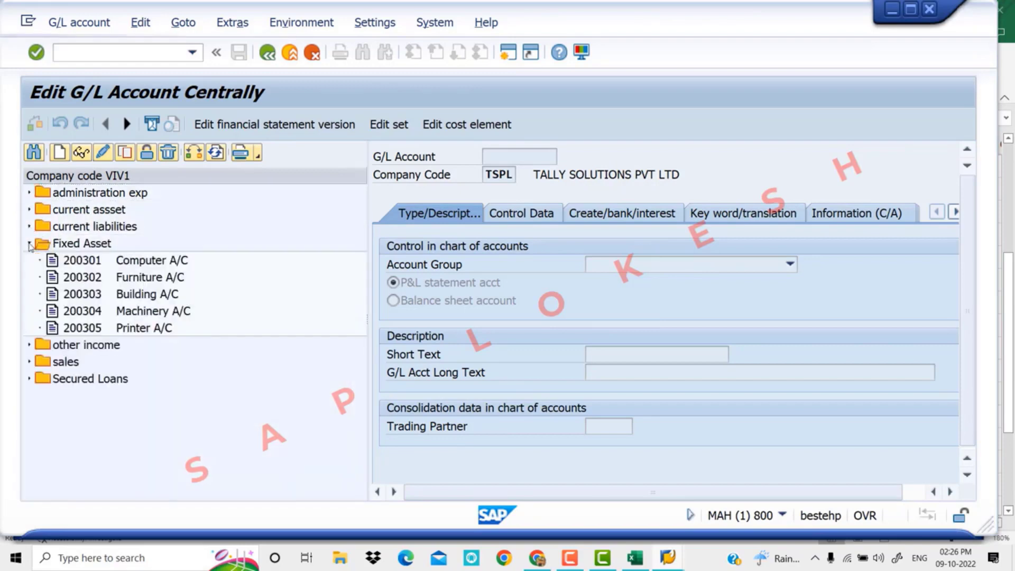
left_click(29, 244)
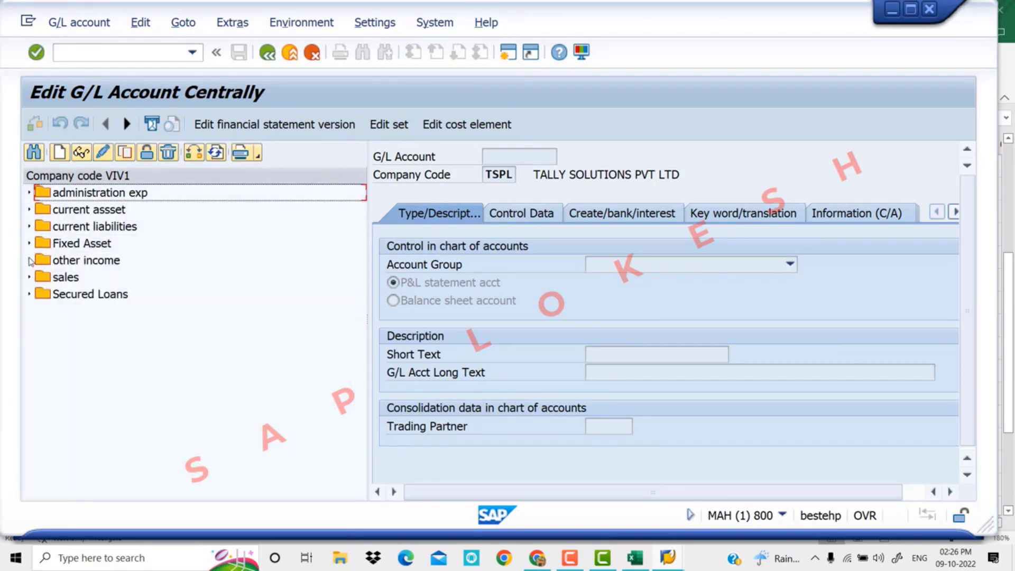
left_click(30, 262)
left_click(29, 262)
left_click(29, 278)
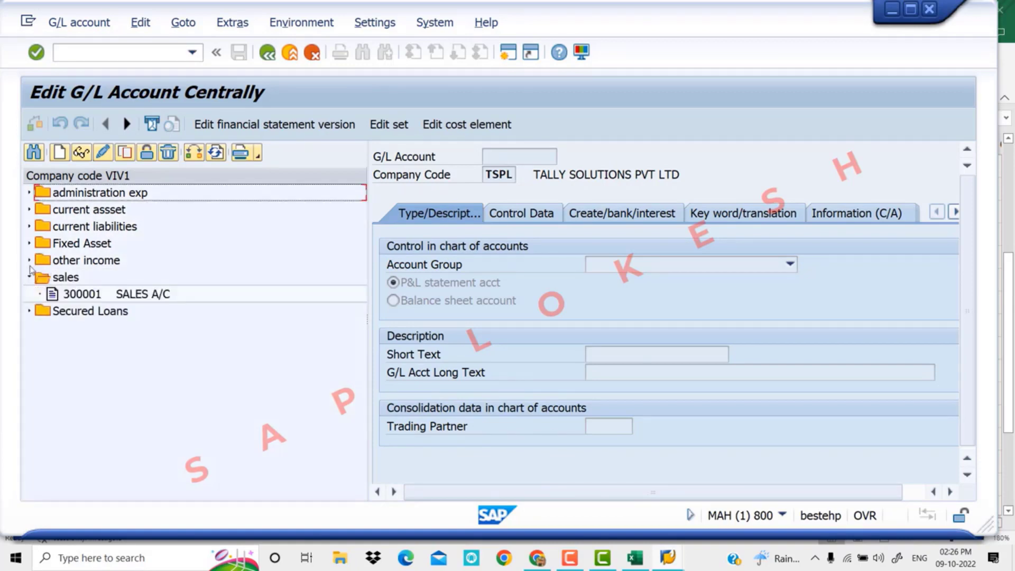
left_click(30, 277)
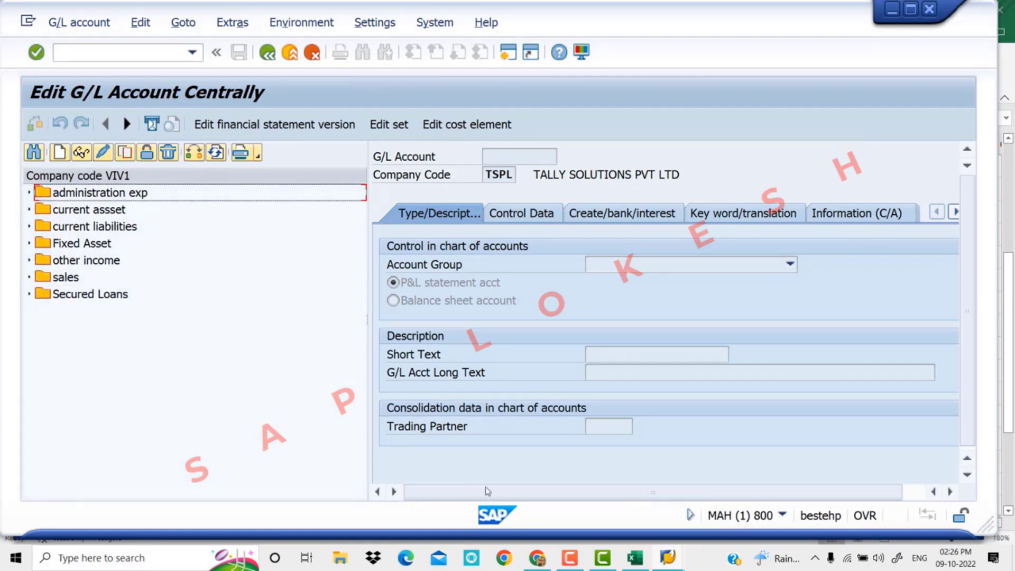
- Check the Machinery entry in B17 of the Excel list, then return to SAP and expand the Fixed Asset account group
left_click(646, 567)
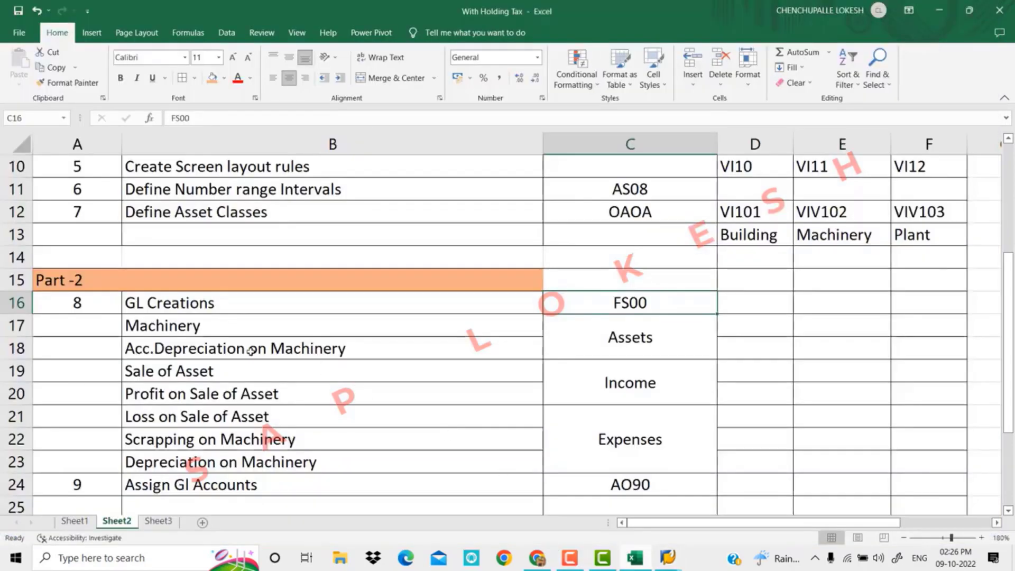
left_click(227, 329)
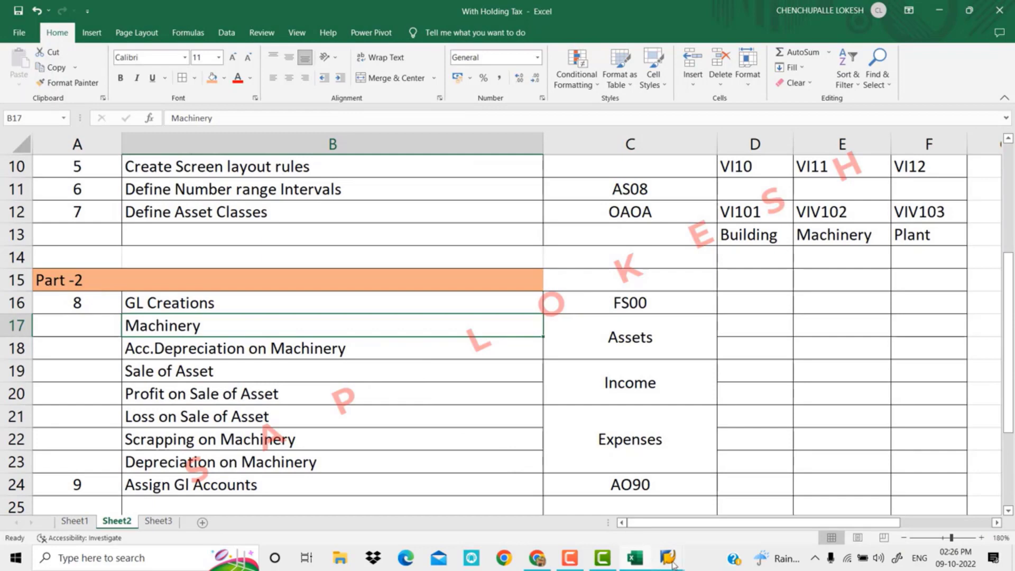
mouse_move(667, 558)
left_click(686, 514)
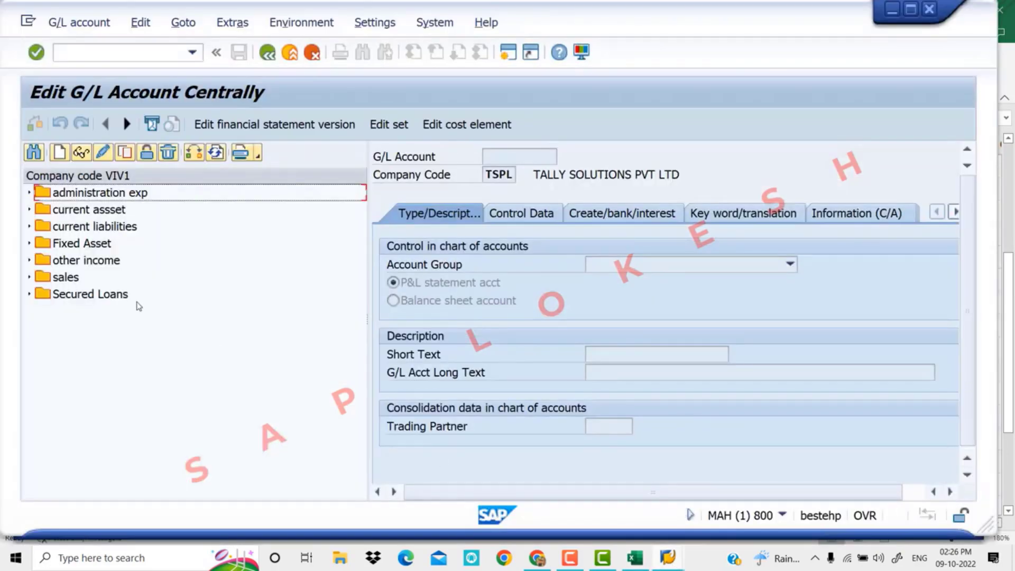
left_click(29, 243)
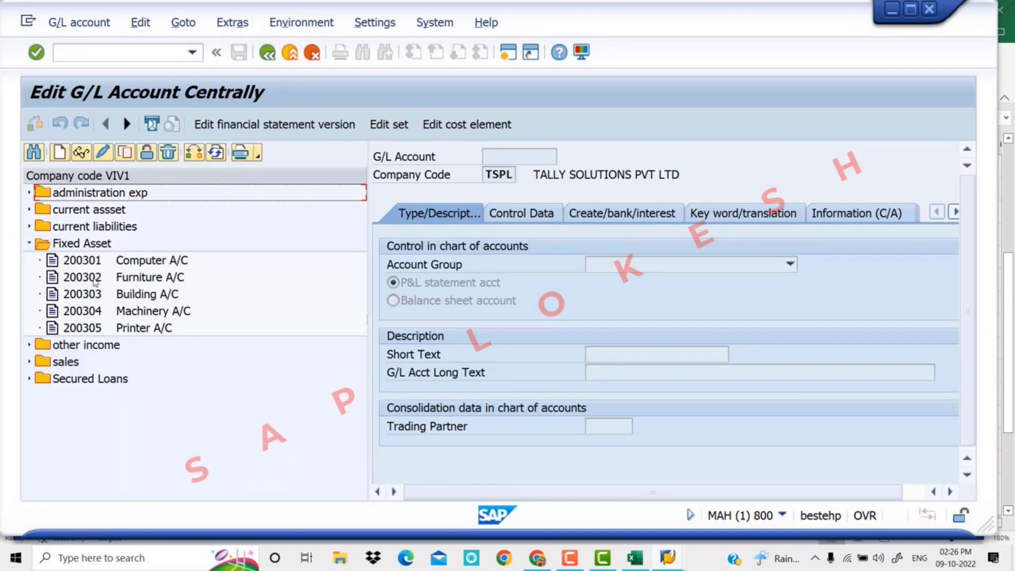
- Open the Machinery A/C ledger account, 200304 under Fixed Asset, for editing in company code VIV1
left_click(28, 210)
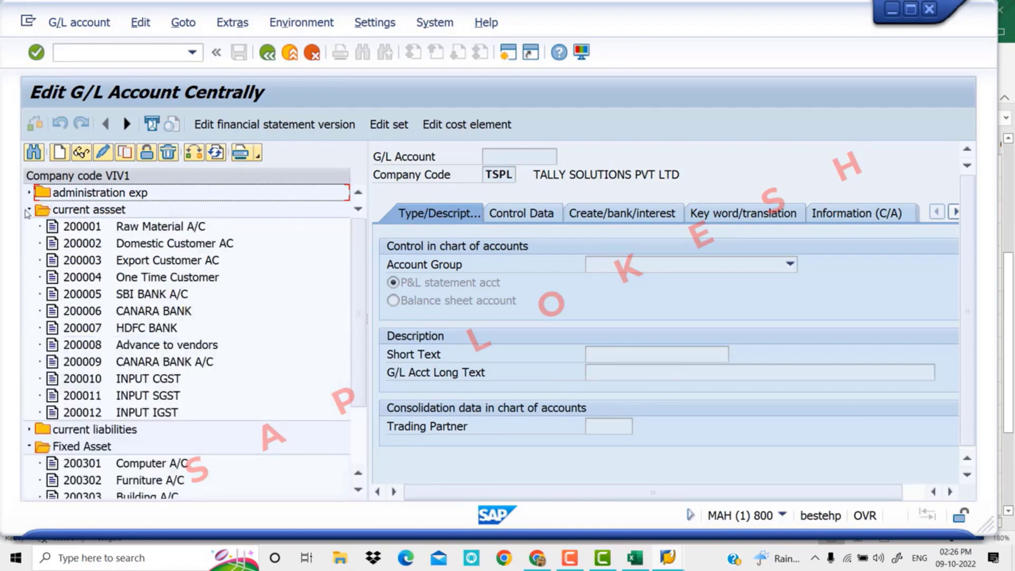
left_click(28, 210)
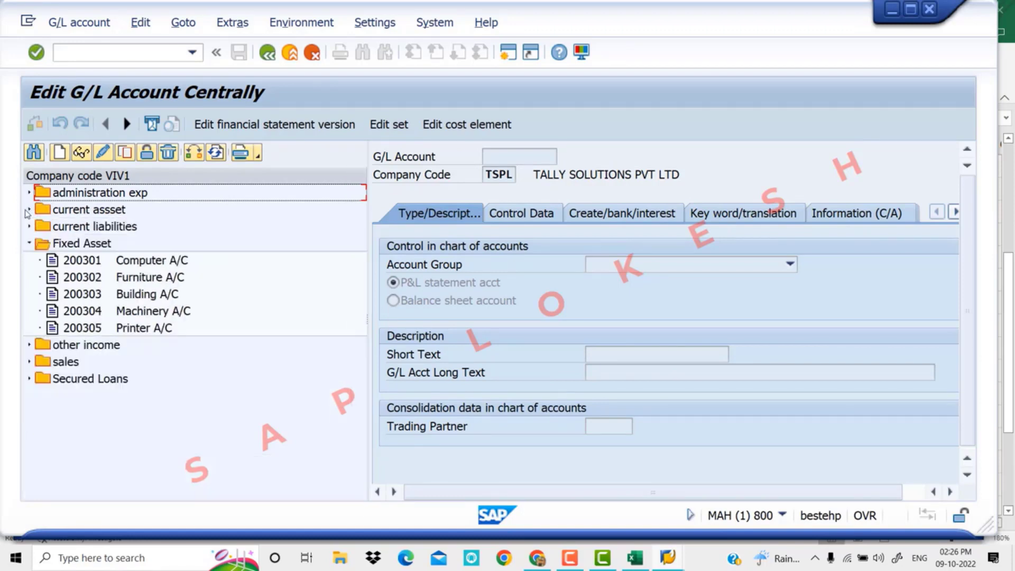
left_click(134, 314)
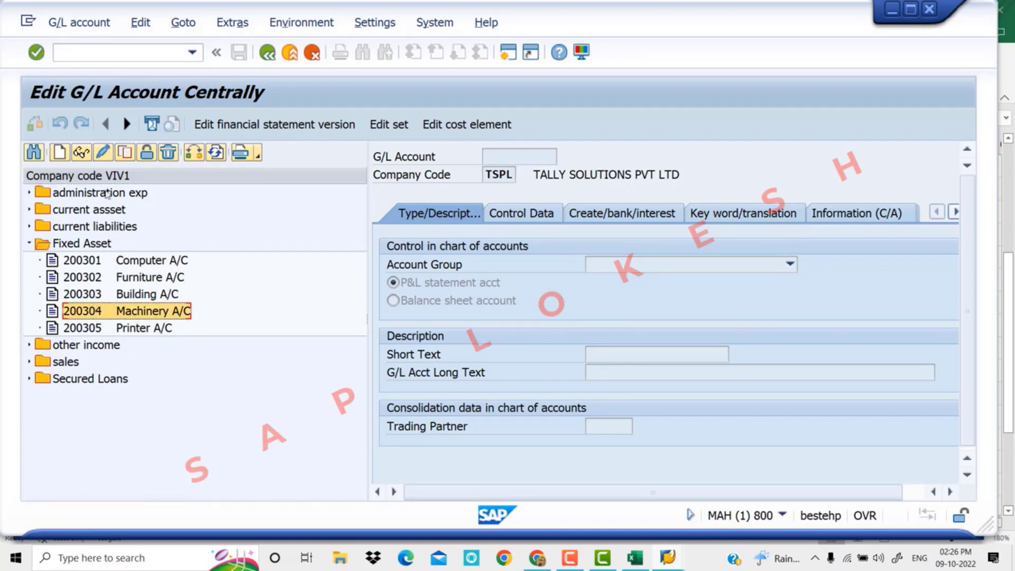
left_click(100, 154)
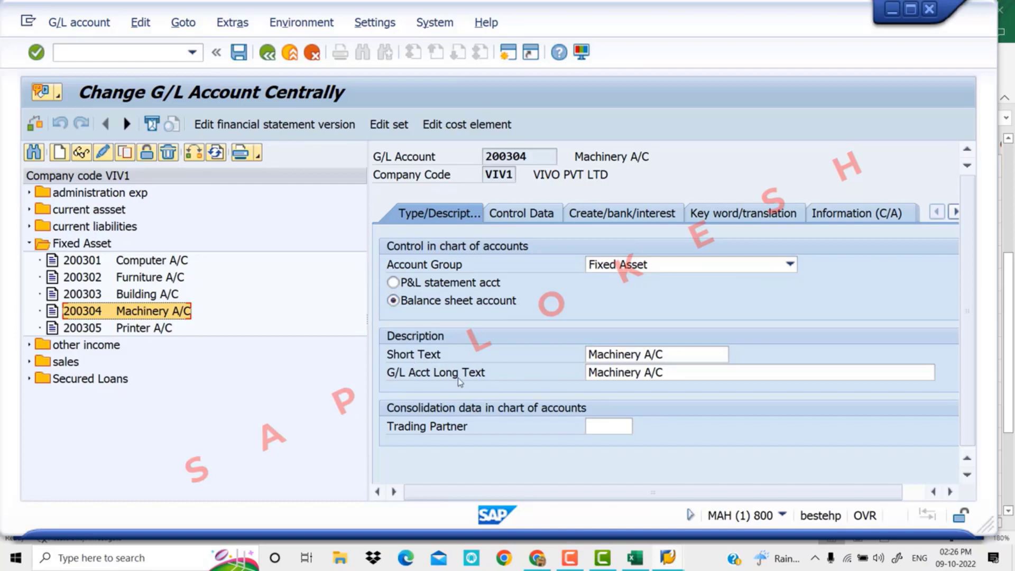
- Set the reconciliation account type to Assets in the Machinery account's control data
scroll(683, 379, "down", 1)
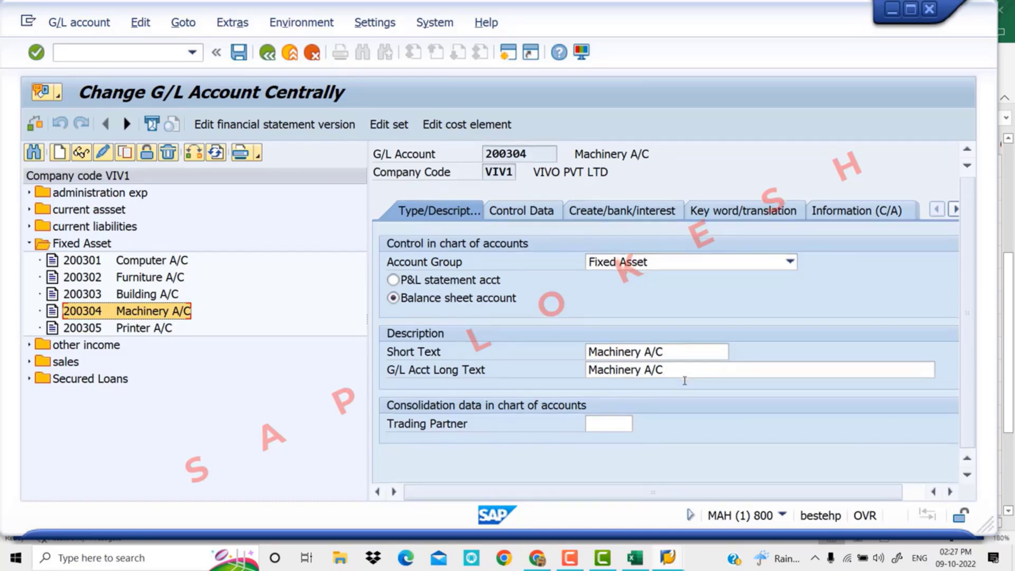
left_click(514, 214)
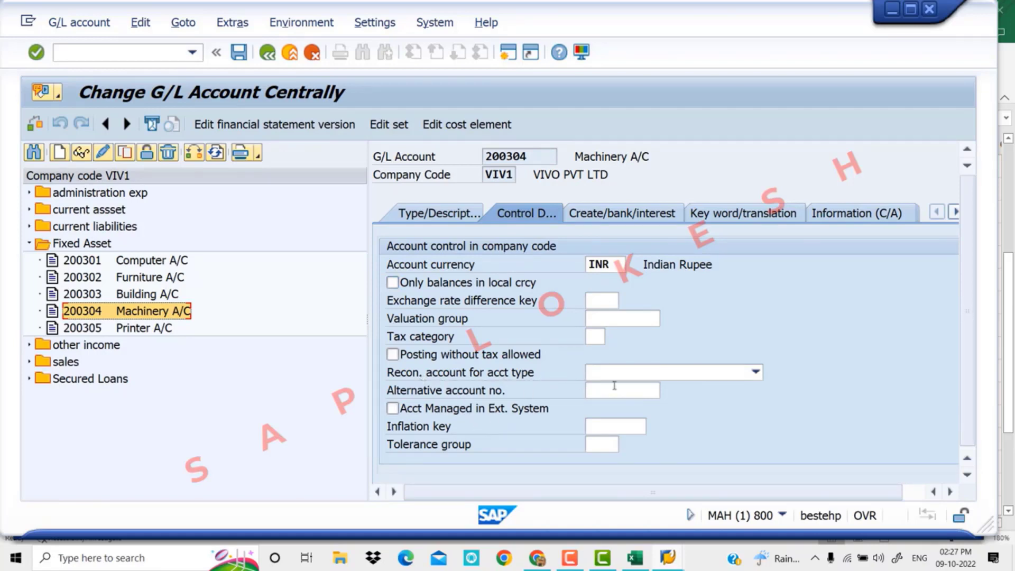
left_click(755, 373)
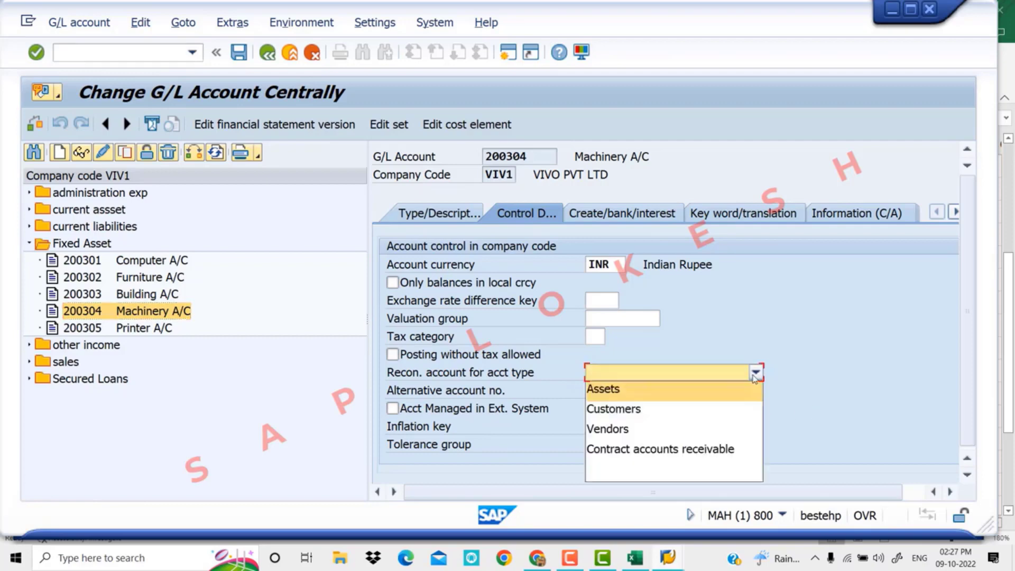
left_click(709, 389)
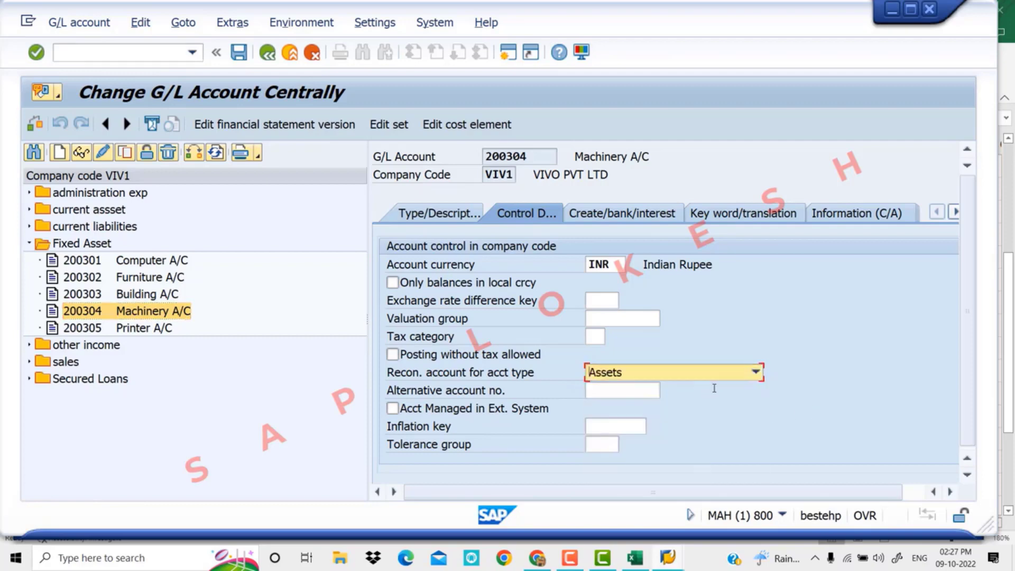
key("F4")
left_click(725, 392)
key("F4")
left_click(907, 351)
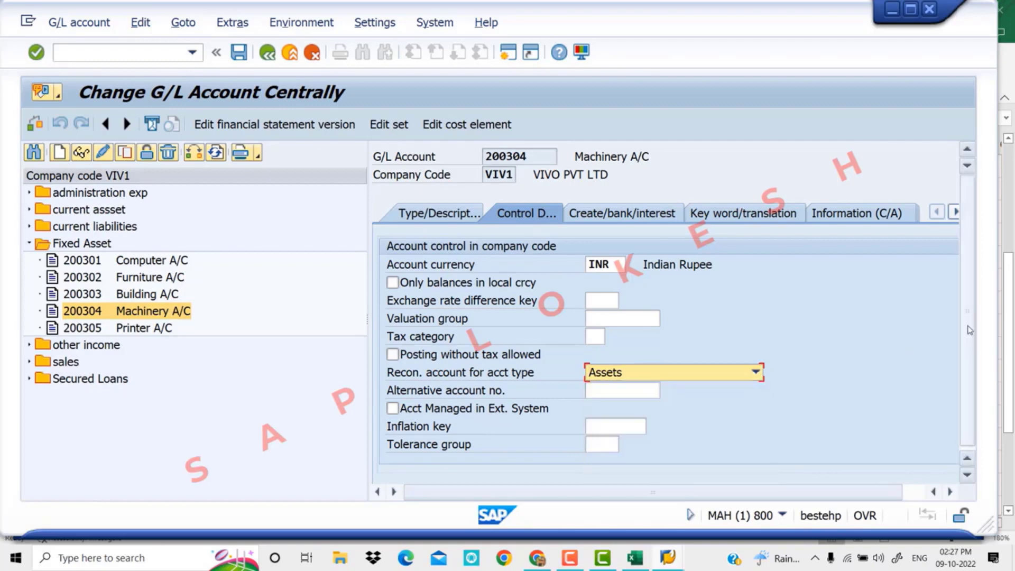
left_click_drag(967, 327, 967, 341)
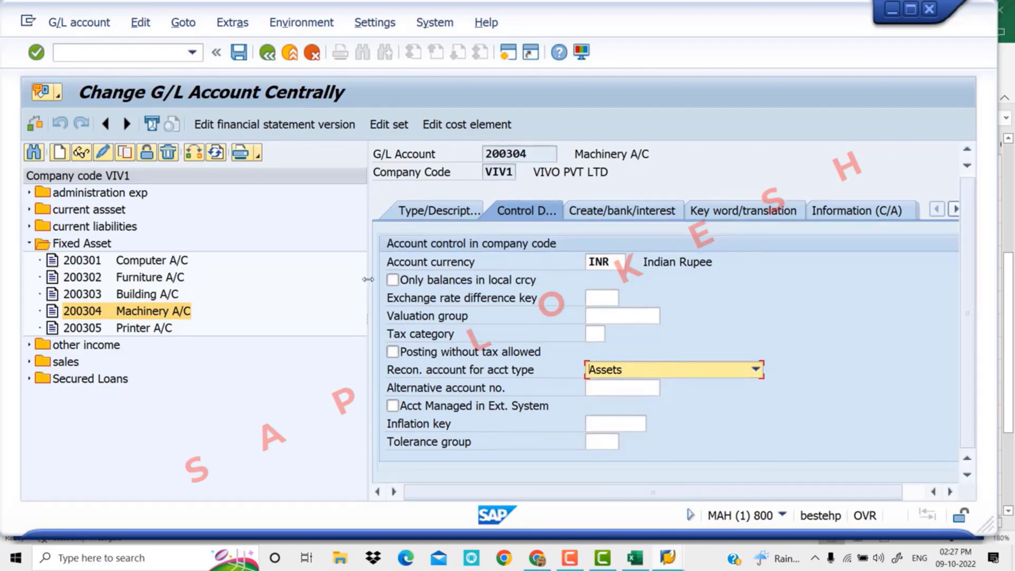
left_click_drag(368, 279, 322, 279)
key("F4")
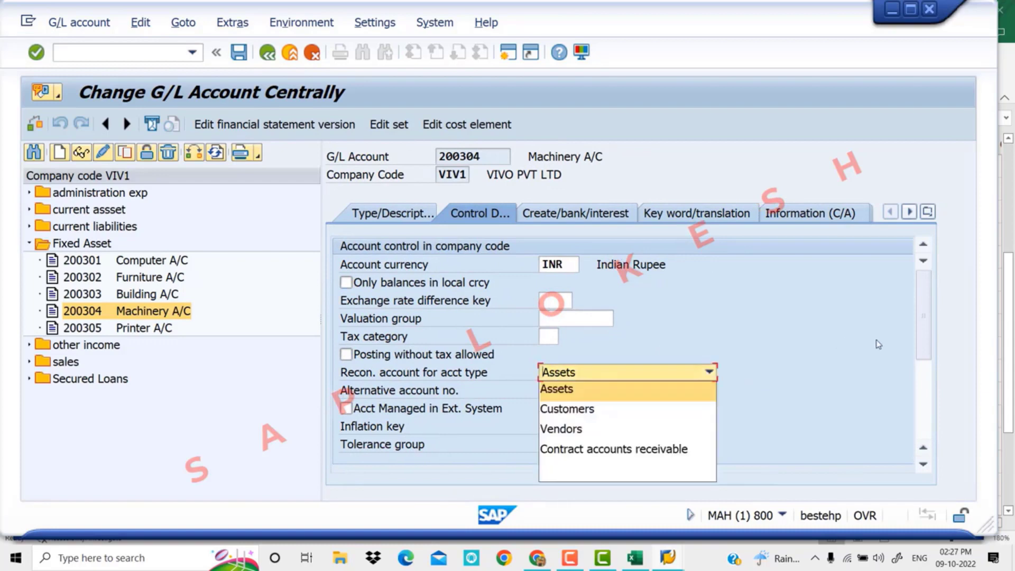
left_click(881, 336)
- Set the Machinery account's sort key to 018 Asset number
left_click_drag(923, 329, 923, 404)
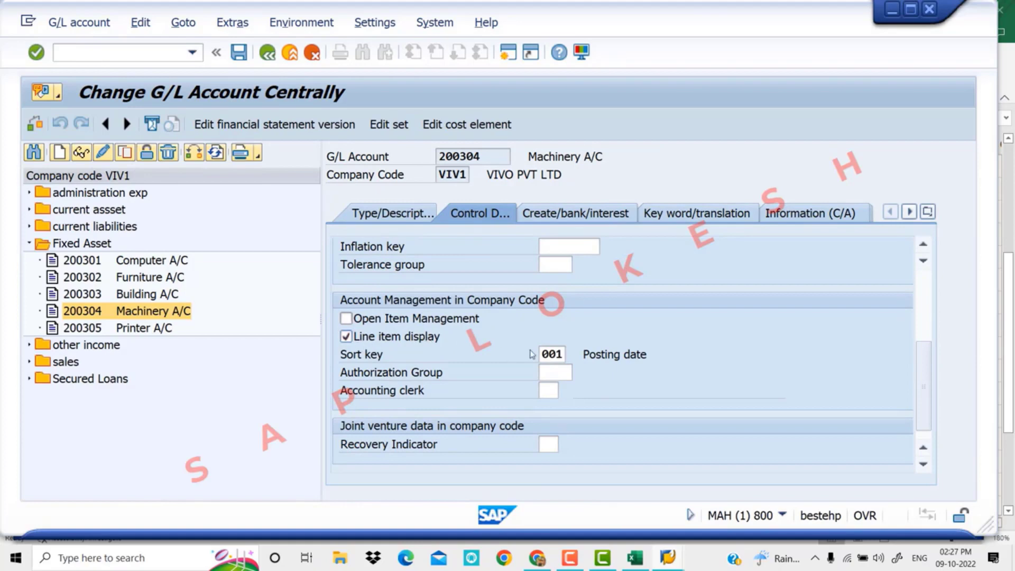
left_click(564, 353)
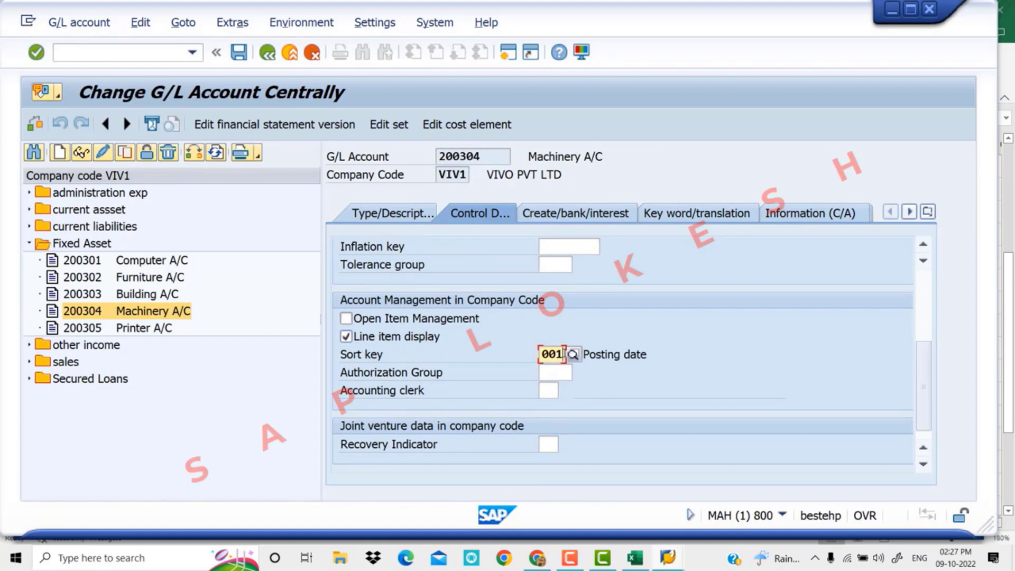
left_click(574, 354)
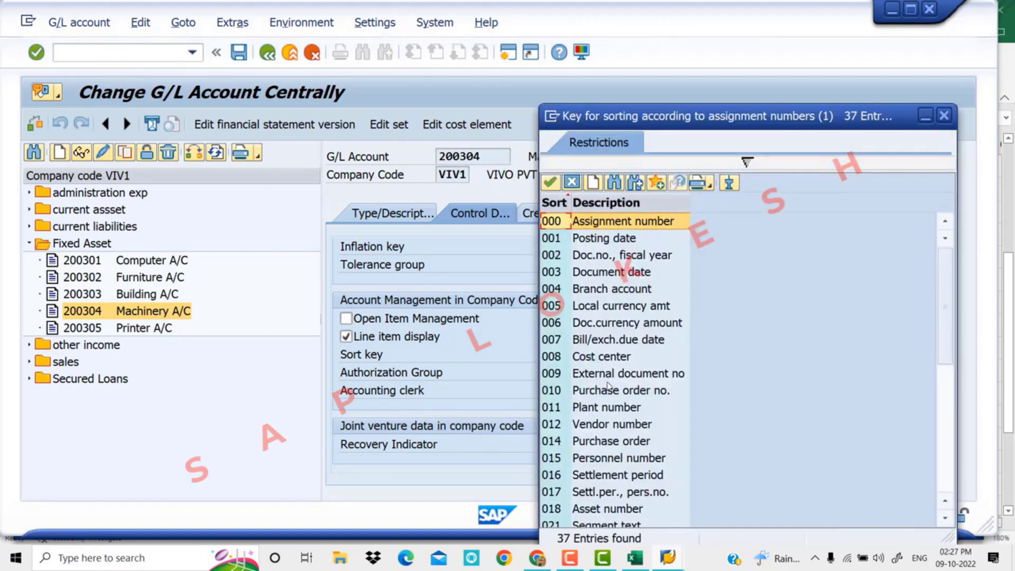
scroll(608, 388, "down", 1)
left_click(606, 458)
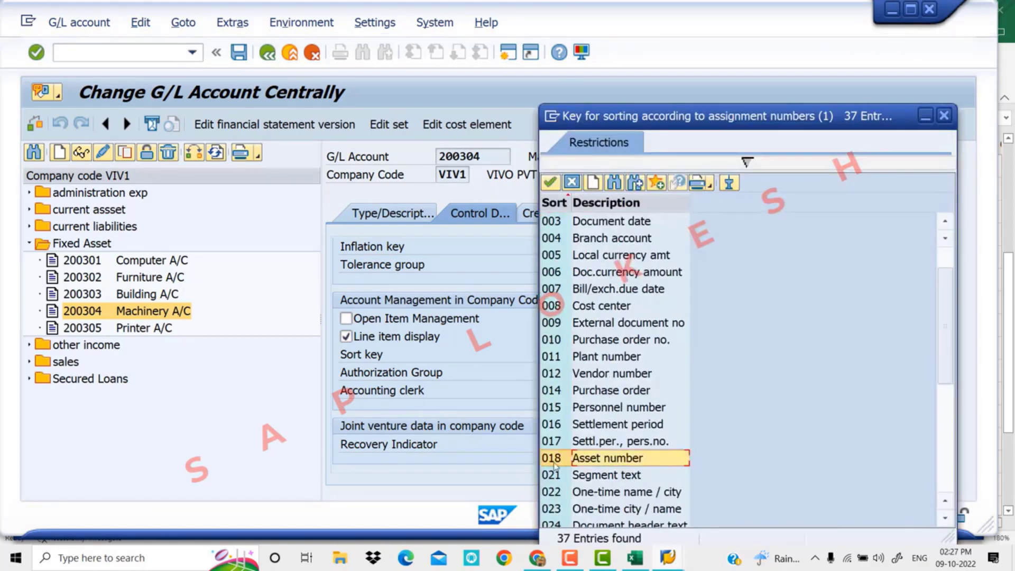
double_click(617, 459)
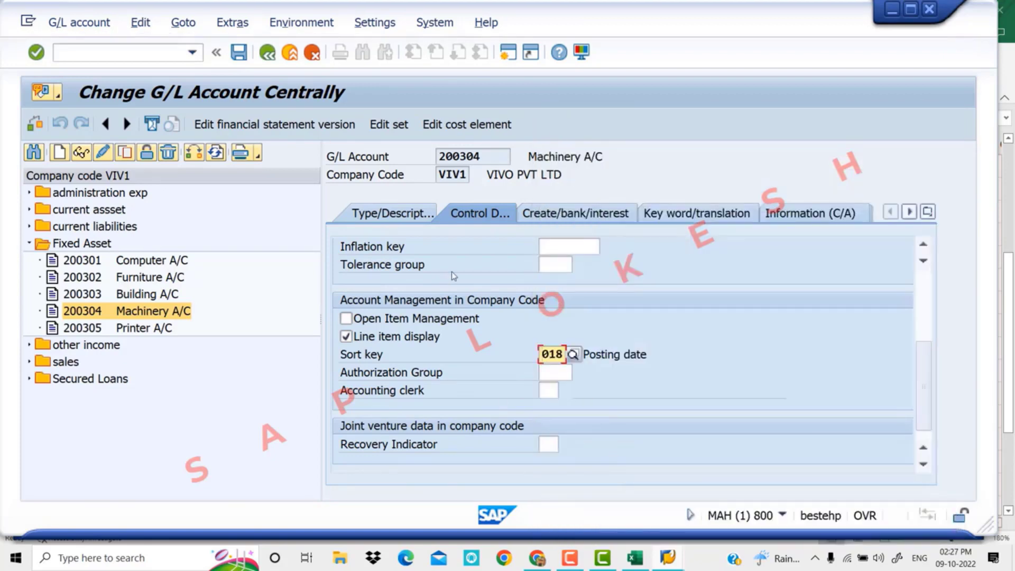
- Assign field status group G067 Reconciliation accounts to the Machinery account and save it
left_click(563, 221)
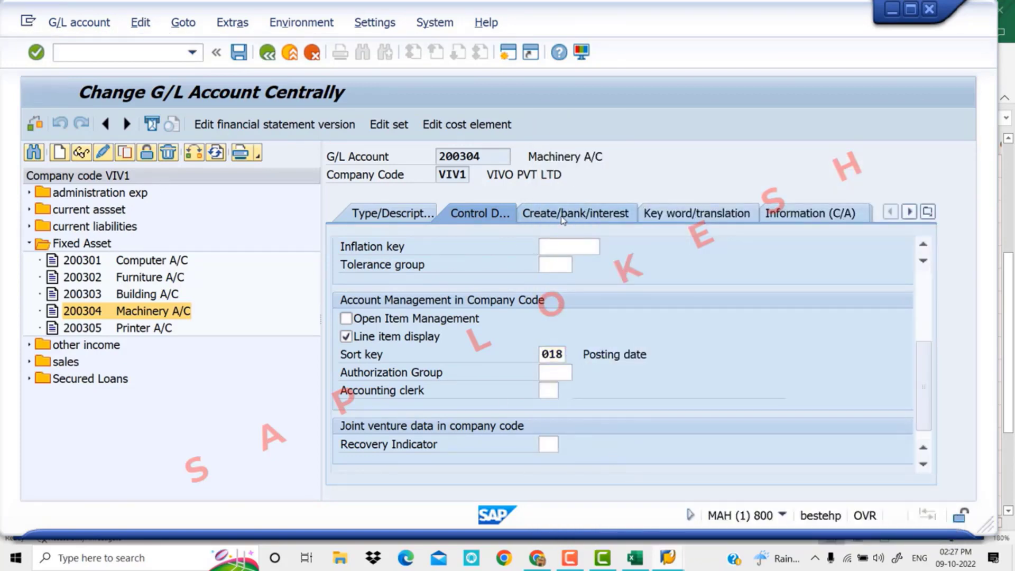
left_click(580, 264)
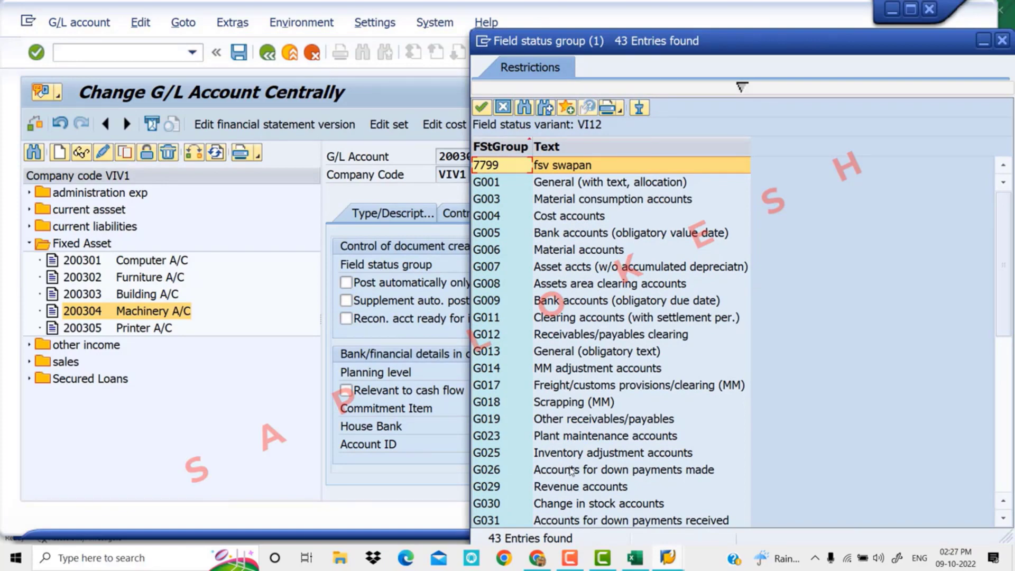
scroll(563, 384, "down", 4)
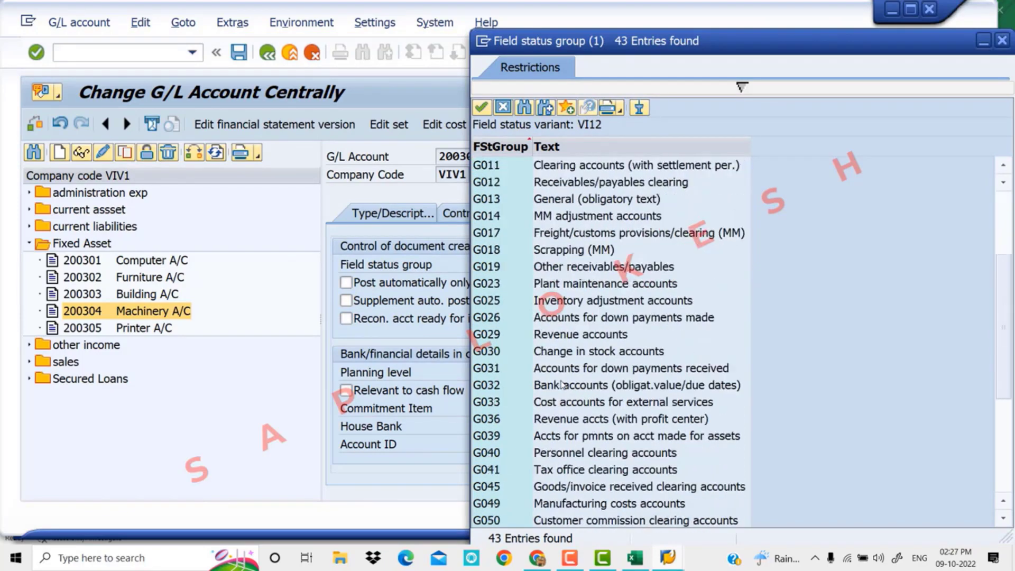
scroll(563, 387, "down", 2)
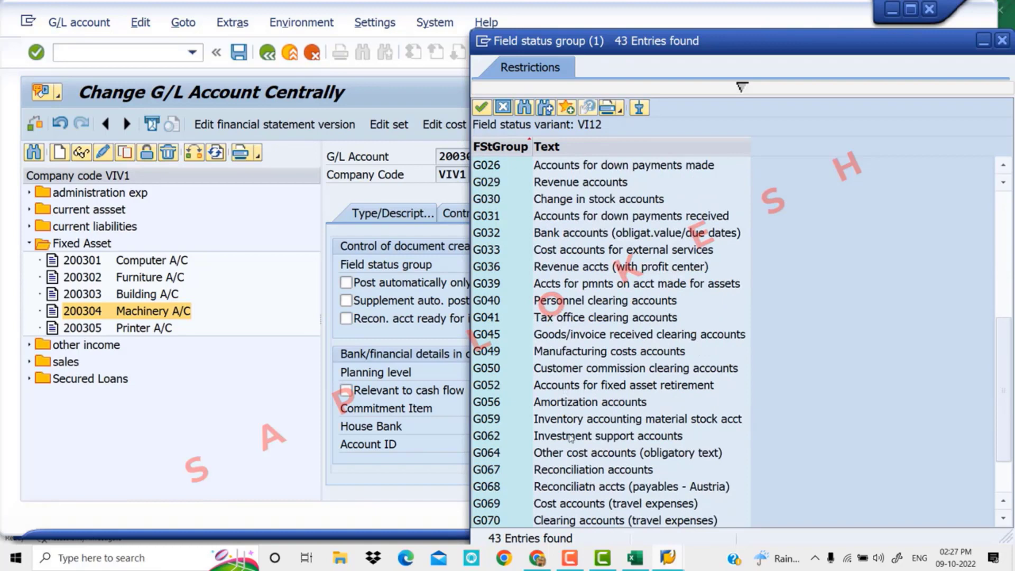
left_click(583, 470)
double_click(582, 470)
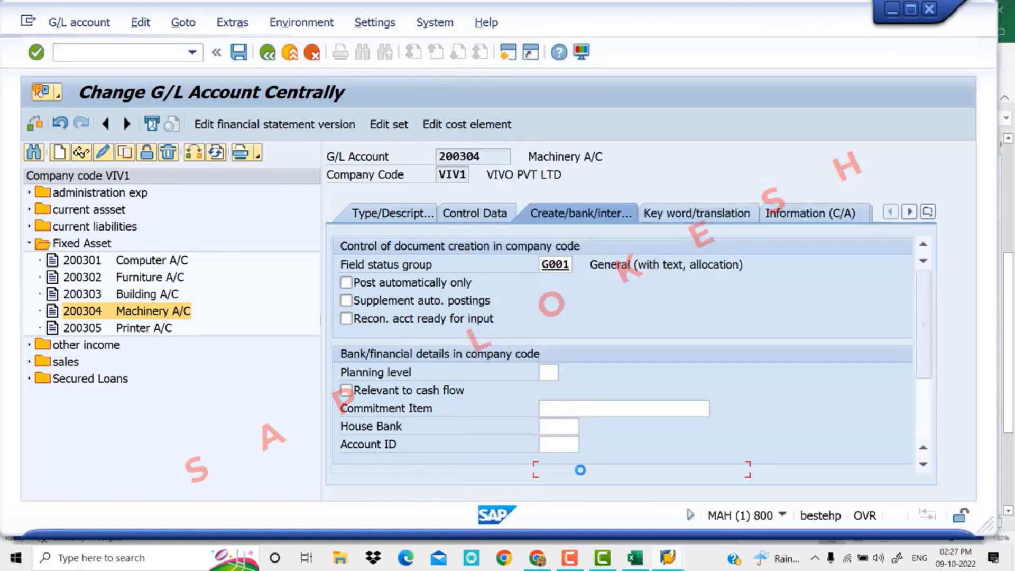
left_click(237, 55)
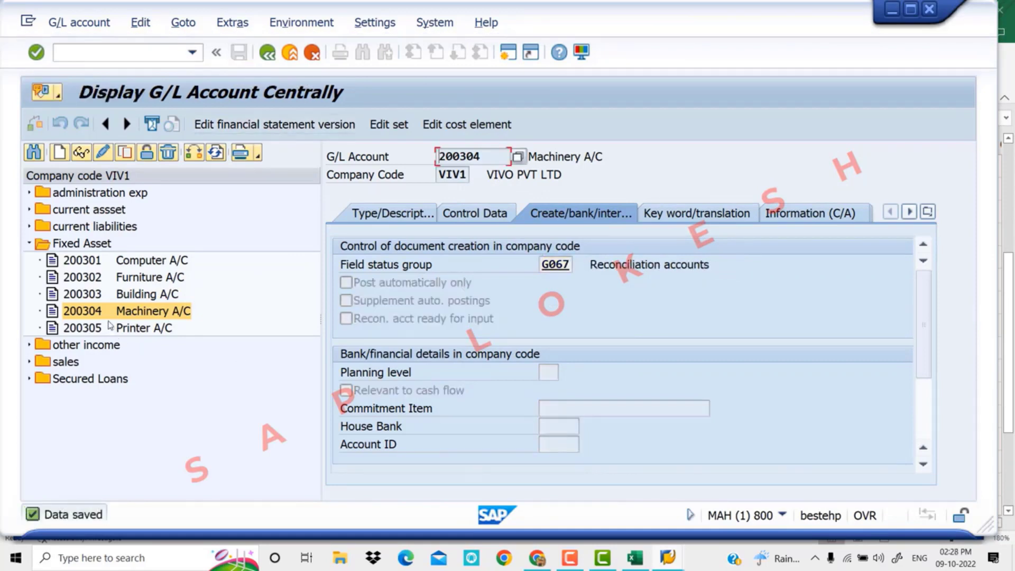
- Switch to the Excel workbook, copy "Acc.Depreciation on Machinery" from cell B18, and return to SAP
left_click(650, 561)
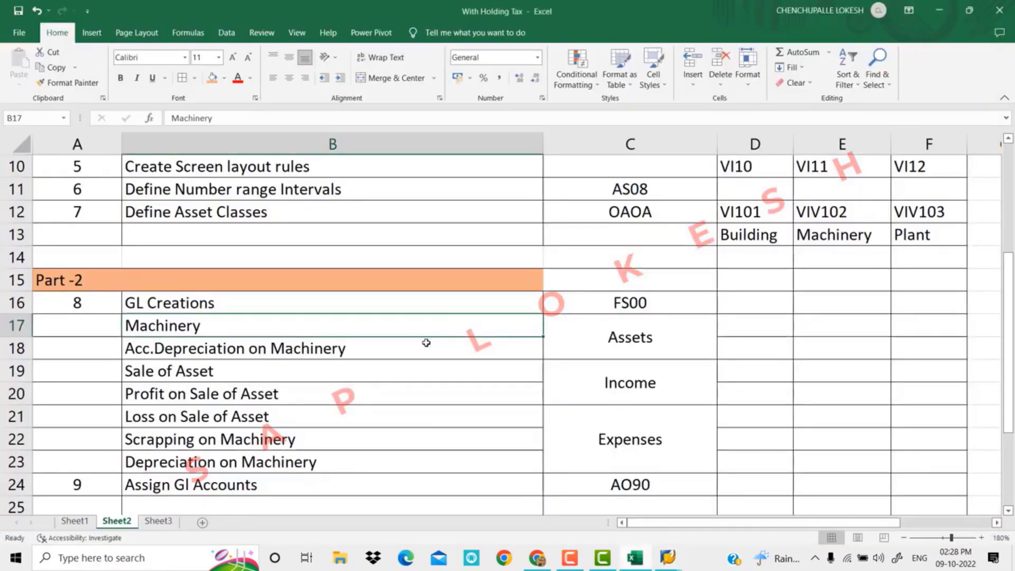
left_click(403, 353)
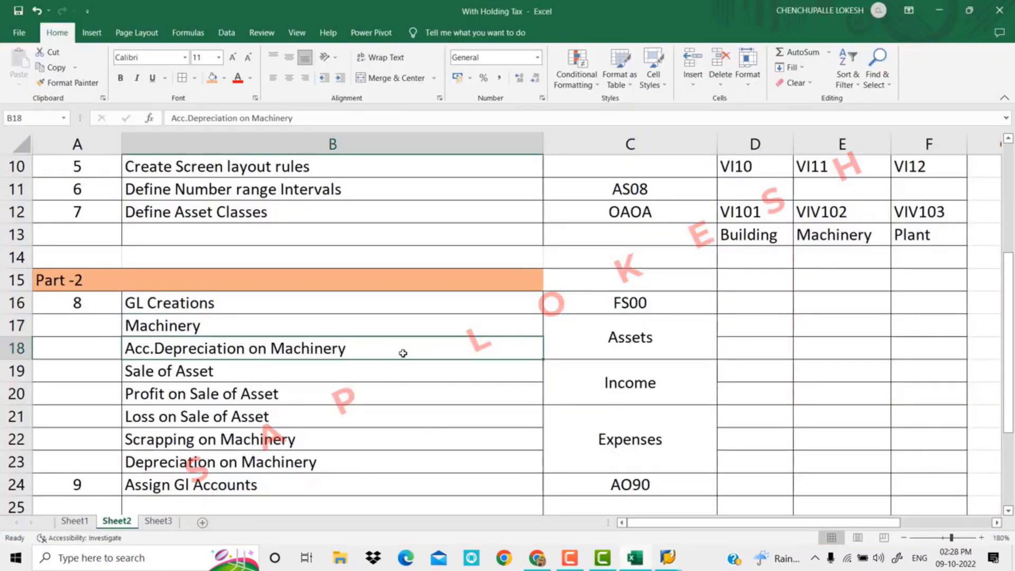
key("ctrl+c")
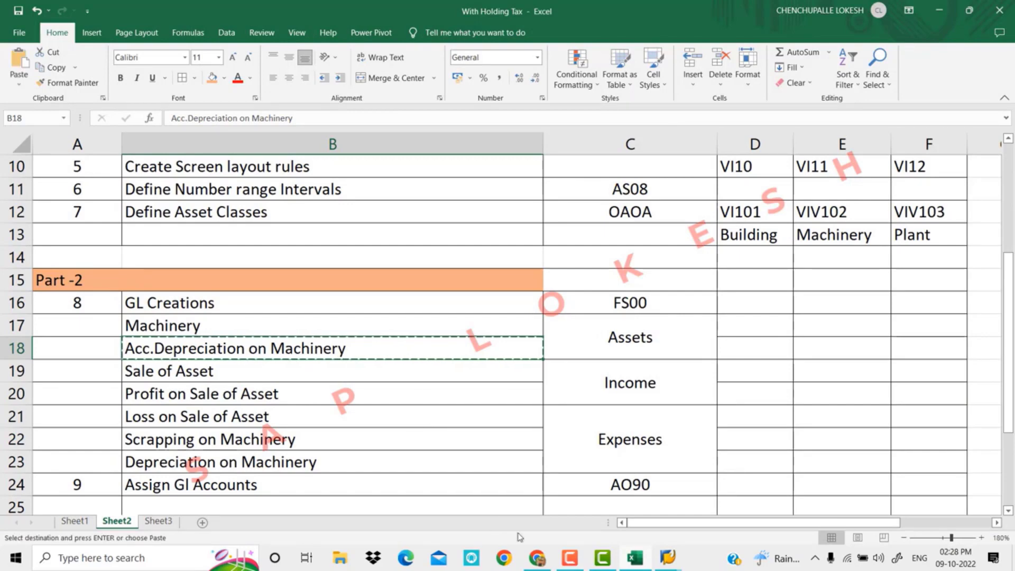
mouse_move(665, 560)
left_click(726, 489)
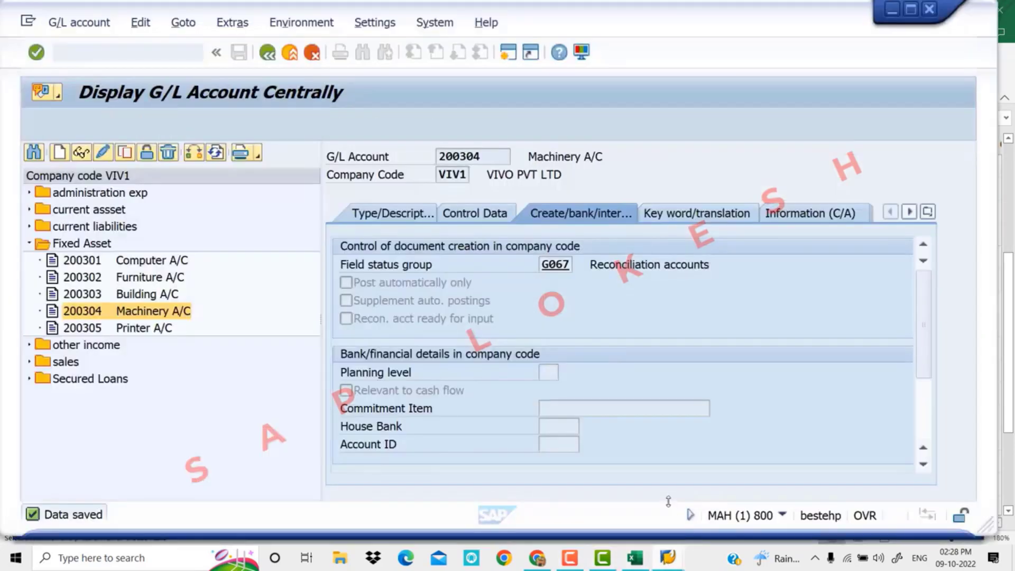
- Copy G/L account 200305 Printer A/C to a new account 200306 in company code VIV1
left_click(98, 326)
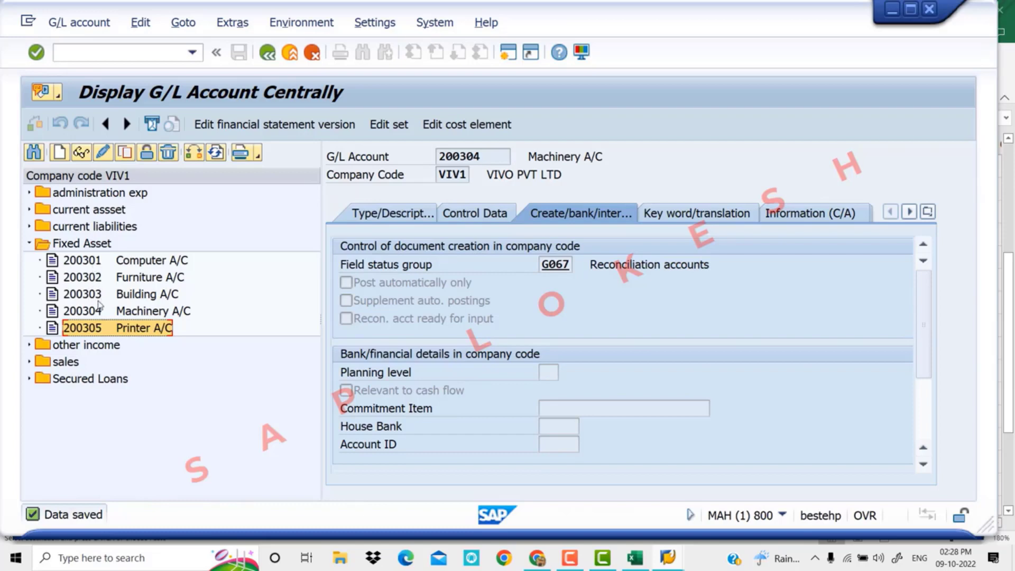
right_click(95, 329)
left_click(132, 382)
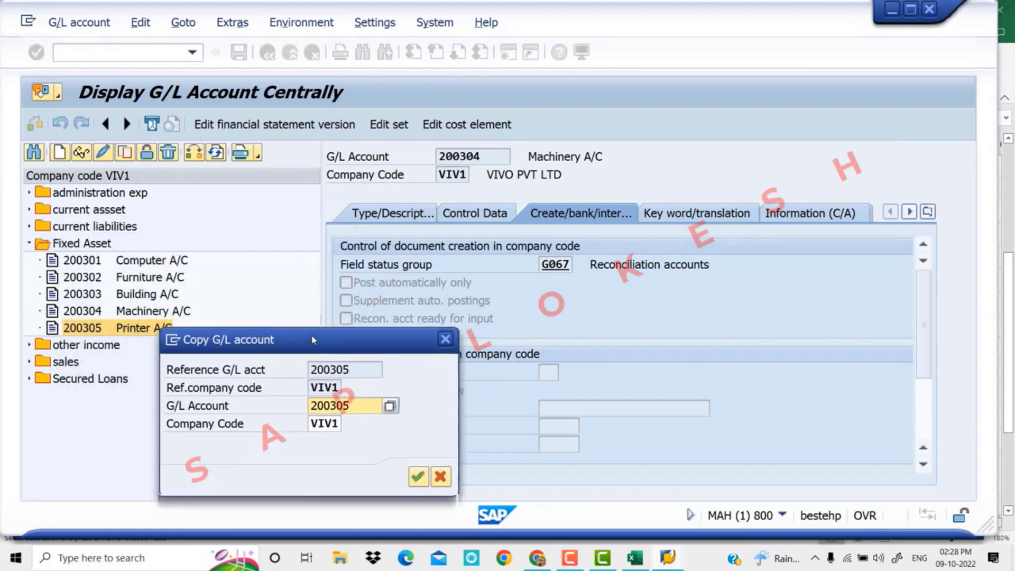
key("BackSpace")
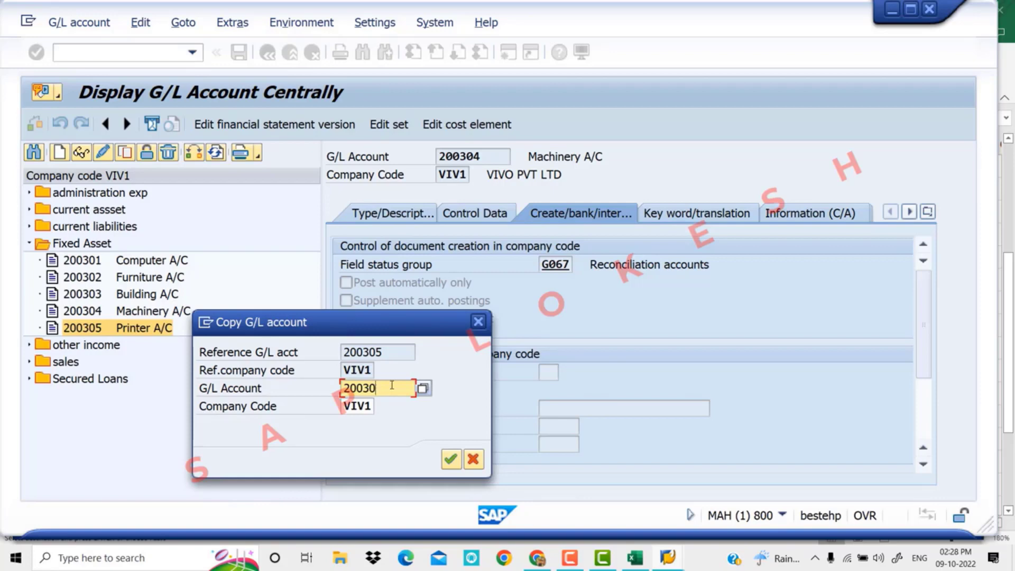
type("5")
type("6")
left_click(451, 459)
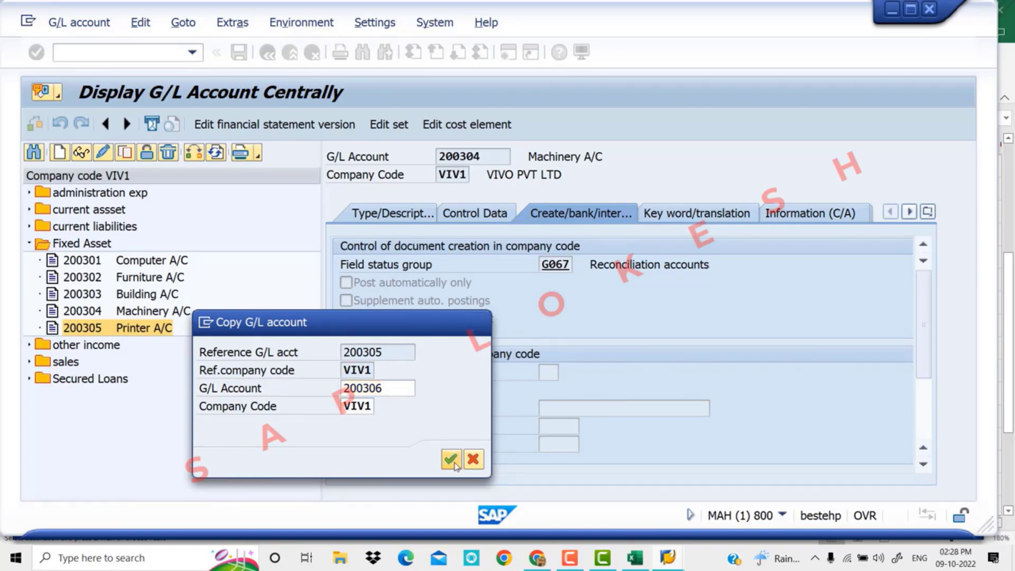
- Replace the short and long texts of account 200306 with the copied description "Acc.Depreciation on Machinery"
left_click(396, 214)
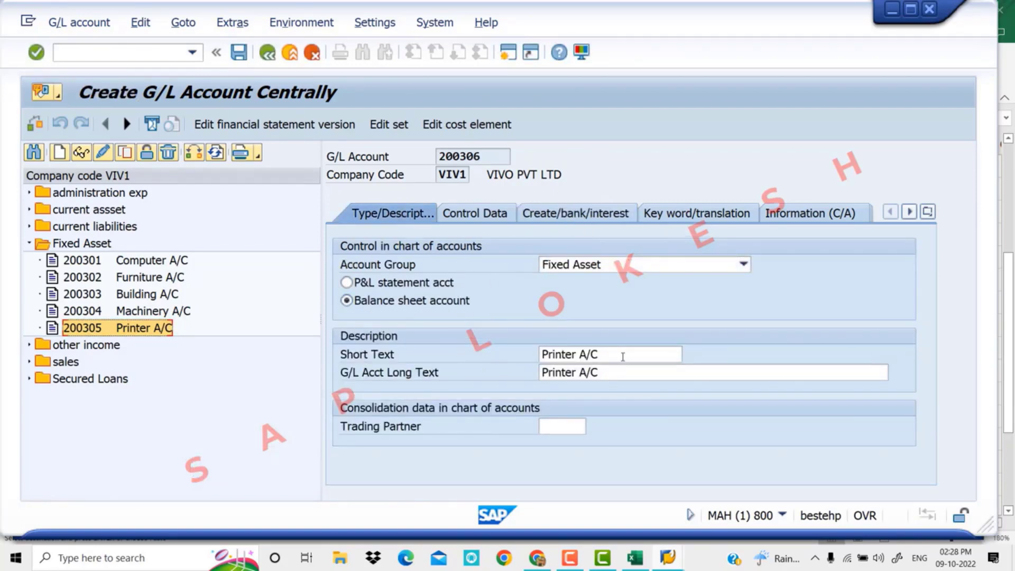
left_click_drag(622, 357, 467, 347)
type("Acc.Depreciation on")
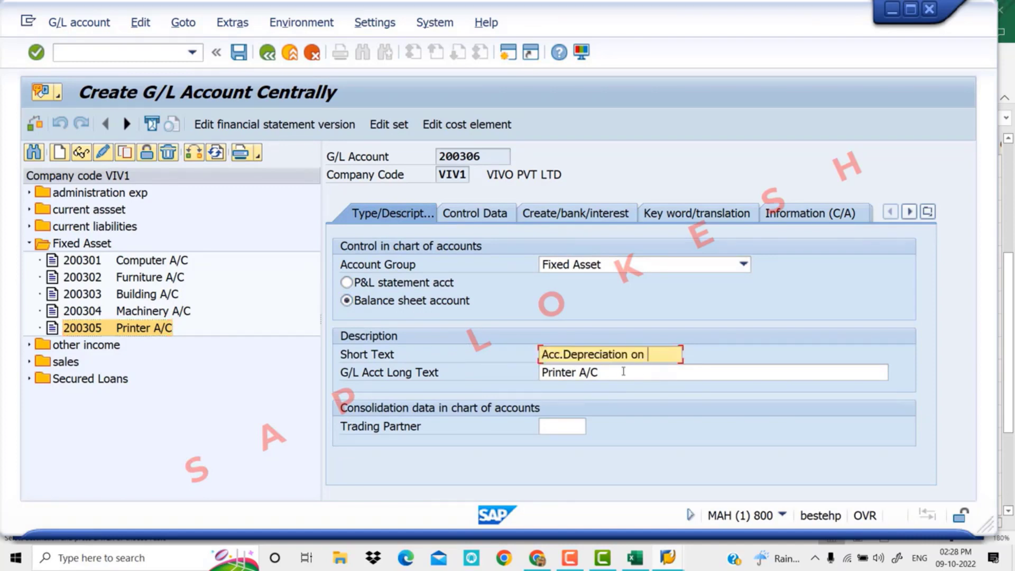
left_click_drag(623, 371, 450, 368)
key("ctrl+v")
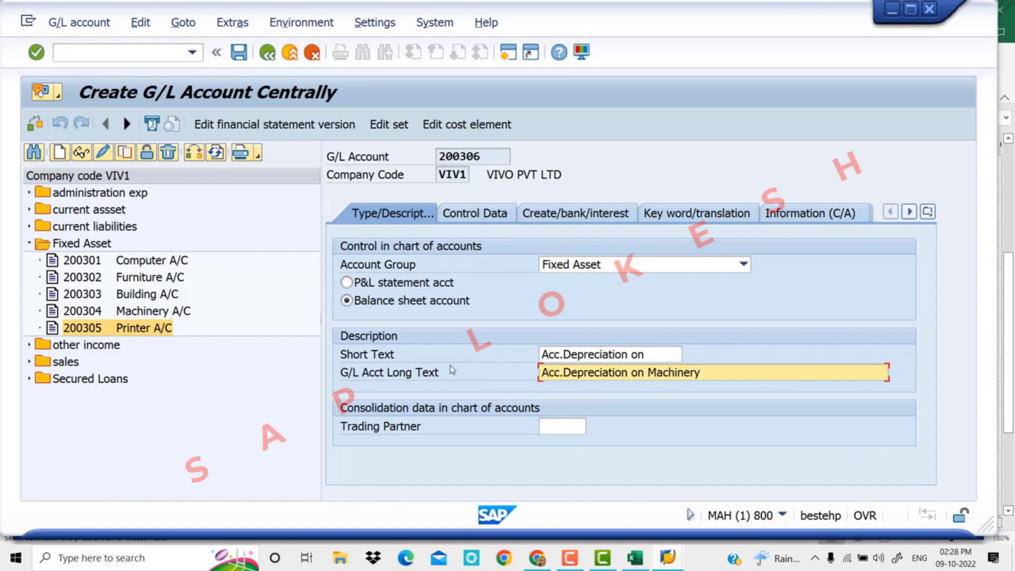
- Abbreviate the depreciation wording in account 200306's short text so that it can end with "Machinery"
left_click(654, 355)
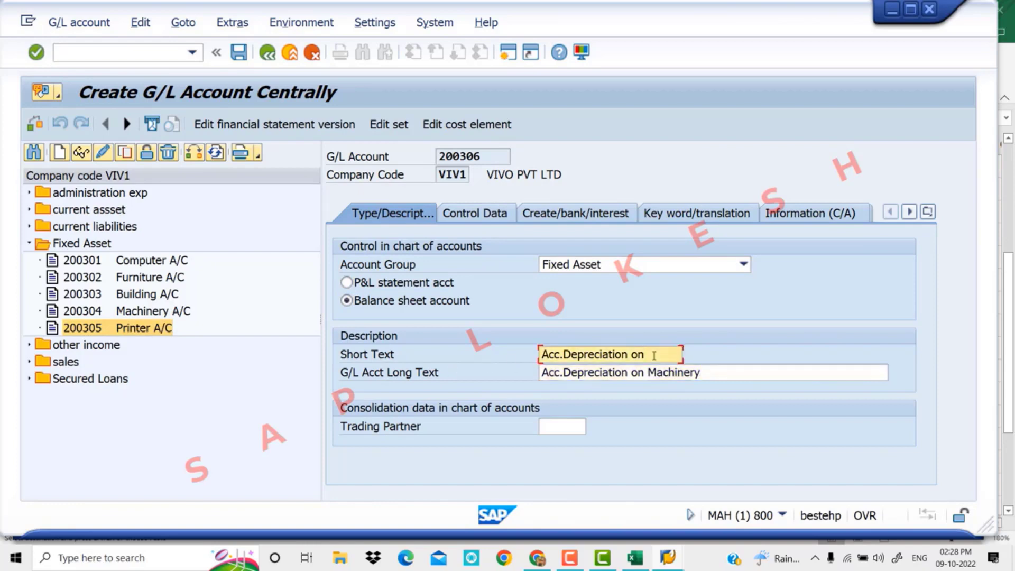
key("BackSpace")
key("BackSpace")
key("BackSpace")
key("BackSpace")
key("BackSpace")
key("BackSpace")
key("BackSpace")
key("BackSpace")
key("BackSpace")
key("BackSpace")
type("ma")
key("BackSpace")
key("BackSpace")
type("Machinery")
- Set account 200306 as a reconciliation account for the Assets account type in its control data
left_click(501, 214)
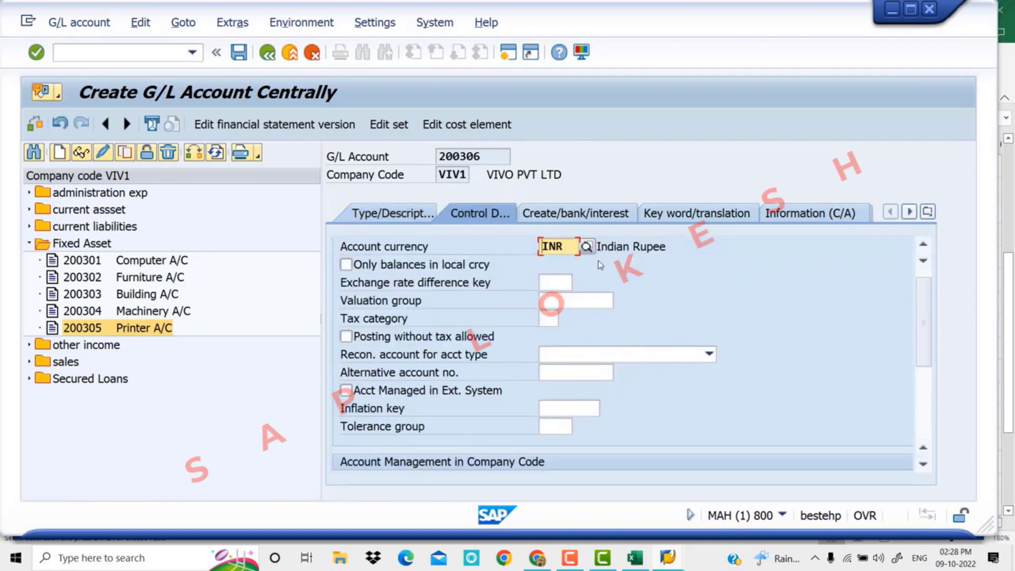
left_click(709, 354)
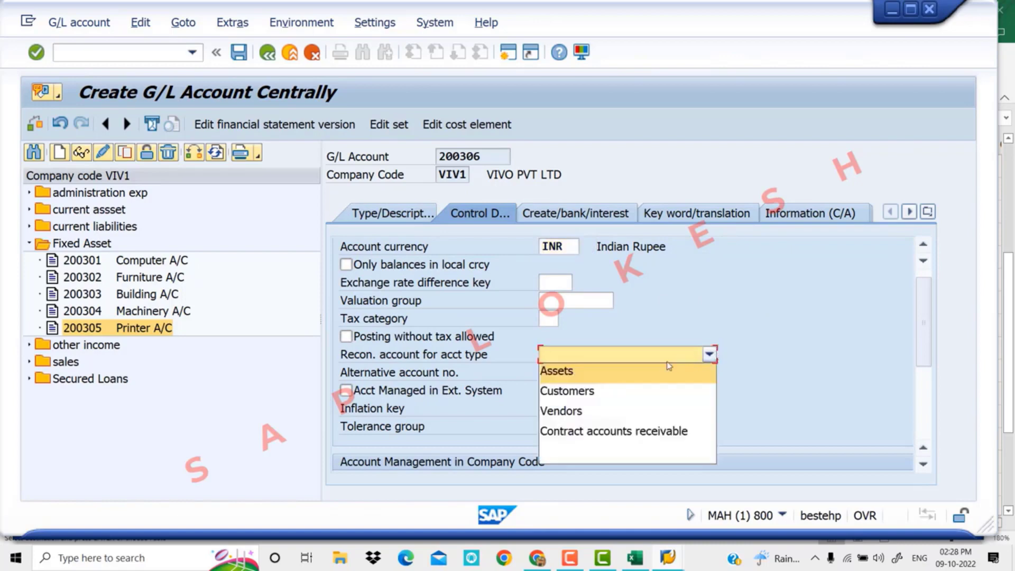
left_click(636, 373)
- Set the sort key of account 200306 to 018 in its company code account management data
scroll(873, 354, "down", 5)
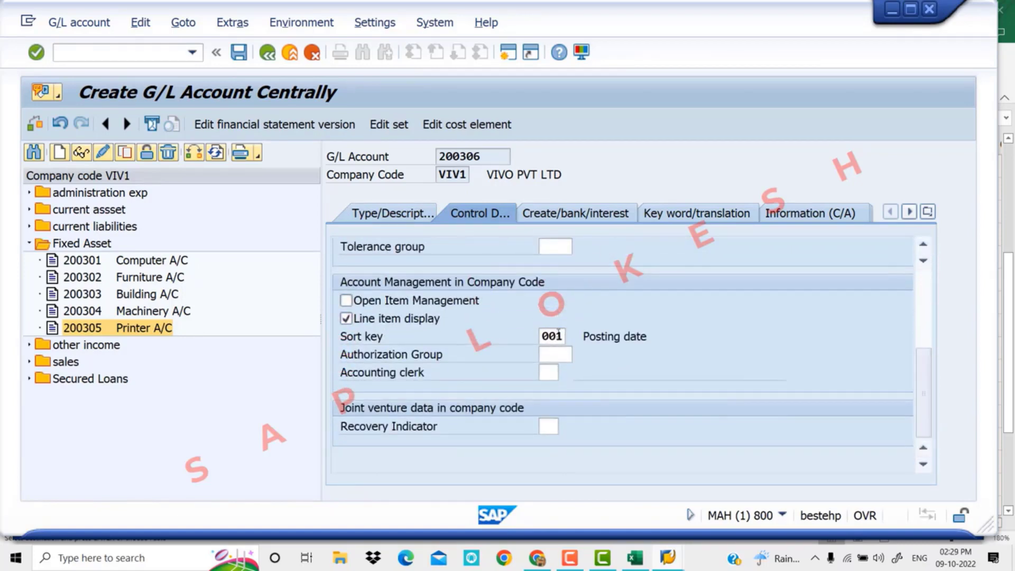
left_click(565, 335)
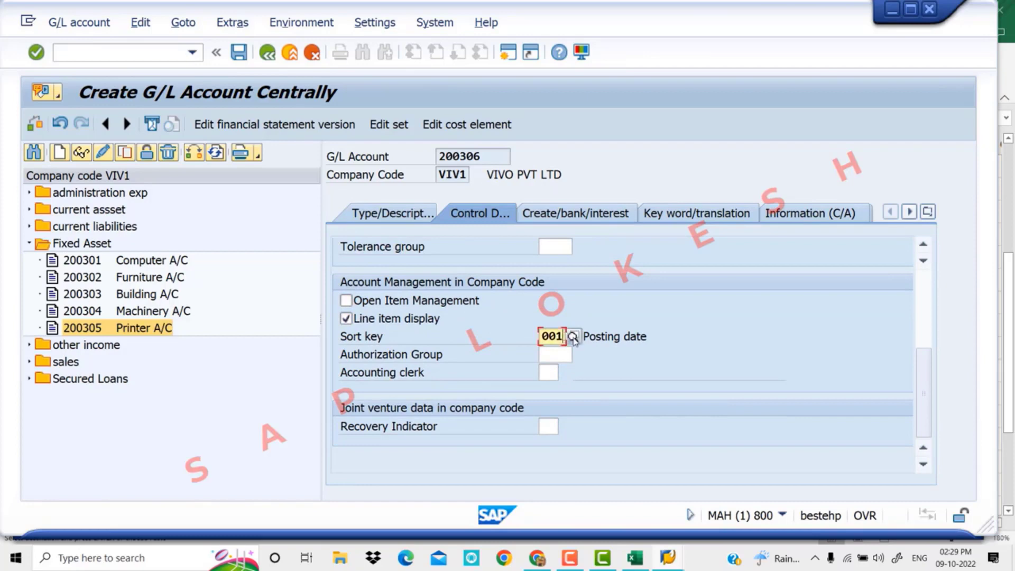
key("BackSpace")
key("BackSpace")
key("BackSpace")
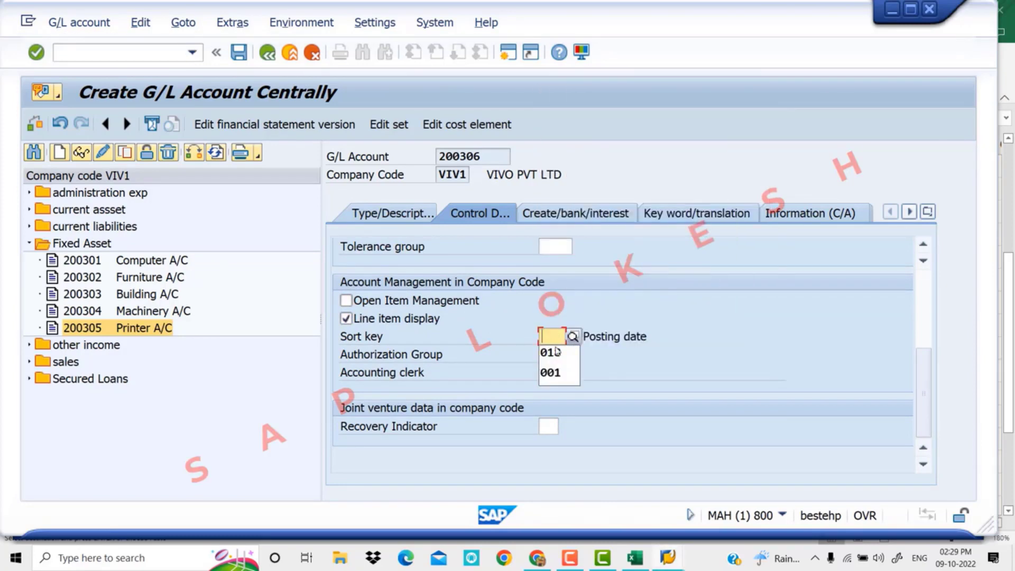
left_click(555, 352)
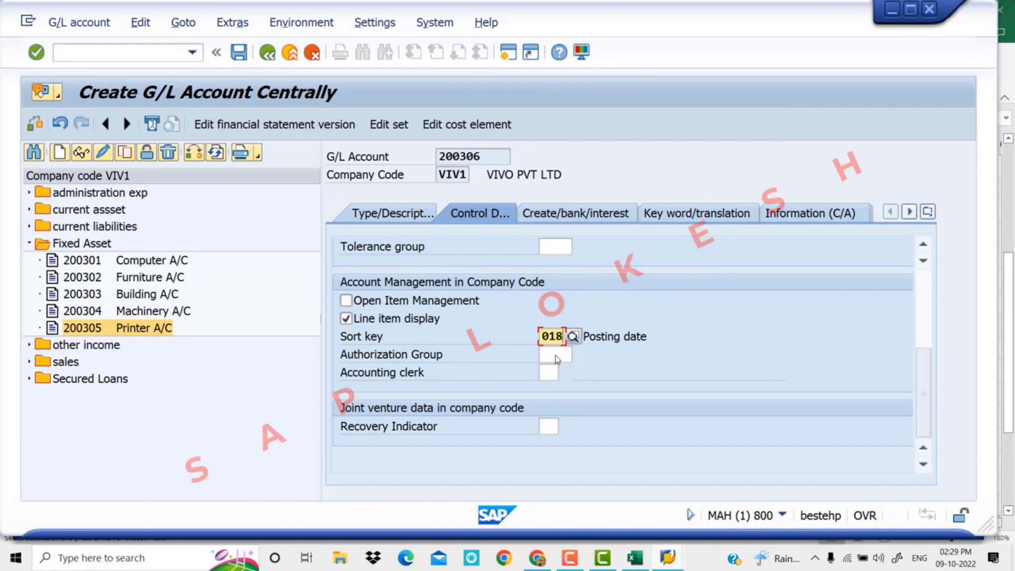
- Set the field status group of account 200306 to G067 and save the account
left_click(593, 220)
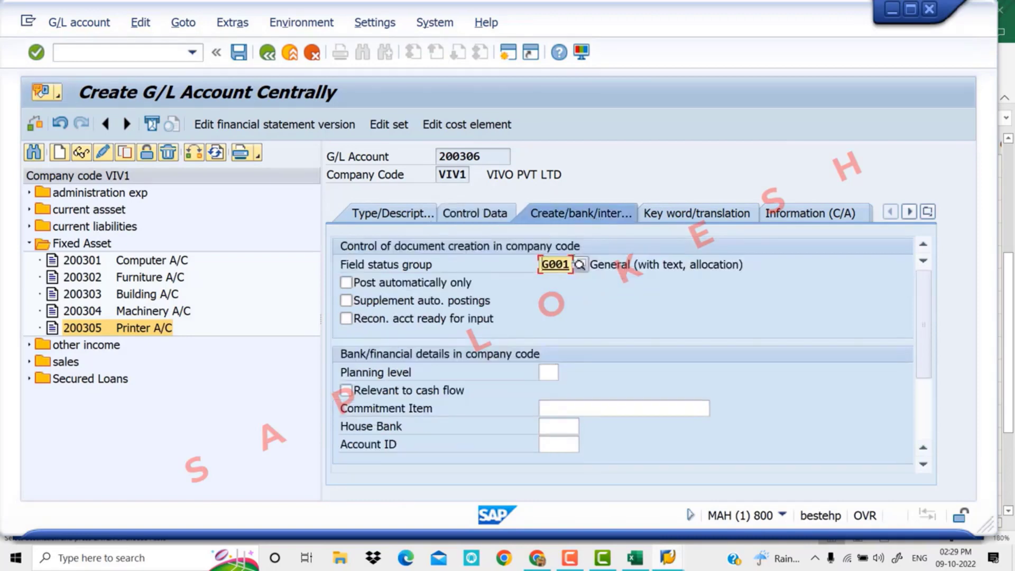
key("BackSpace")
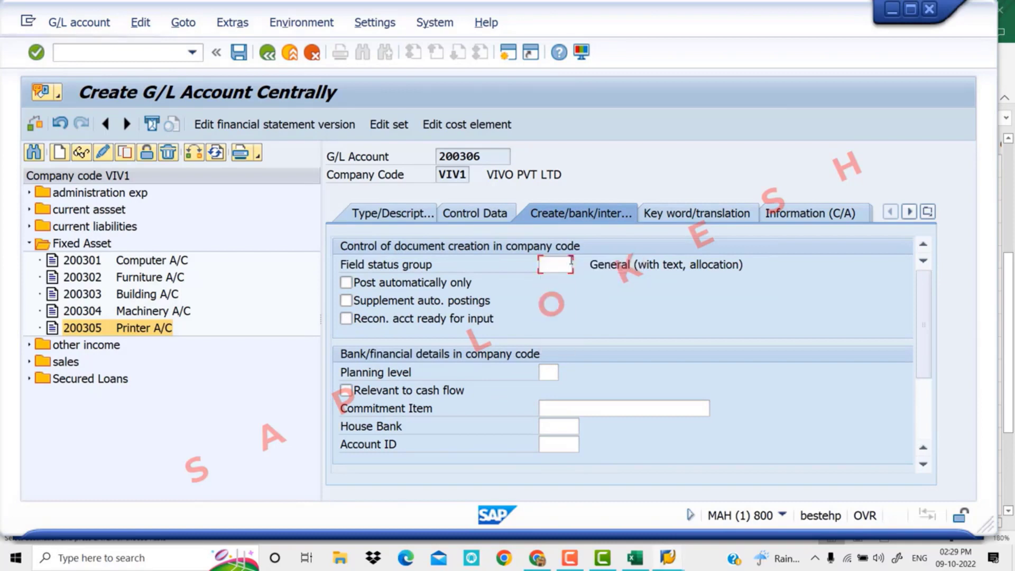
key("BackSpace")
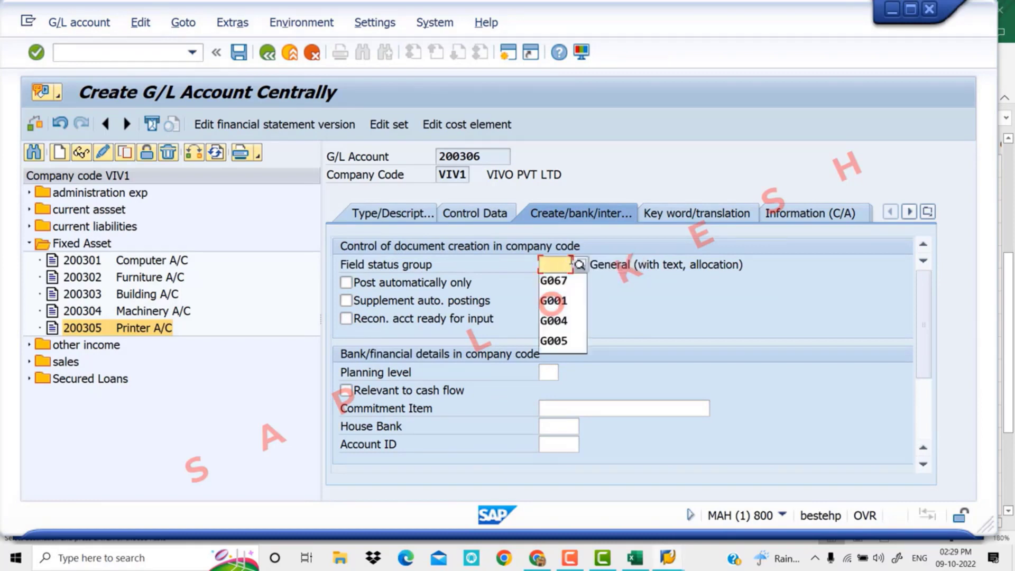
key("Down")
key("Return")
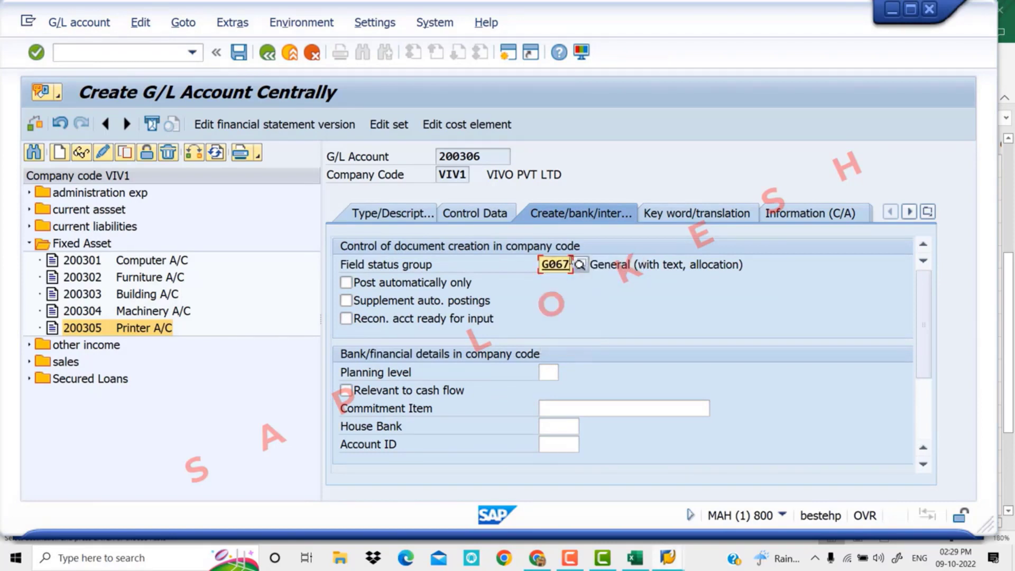
left_click(240, 53)
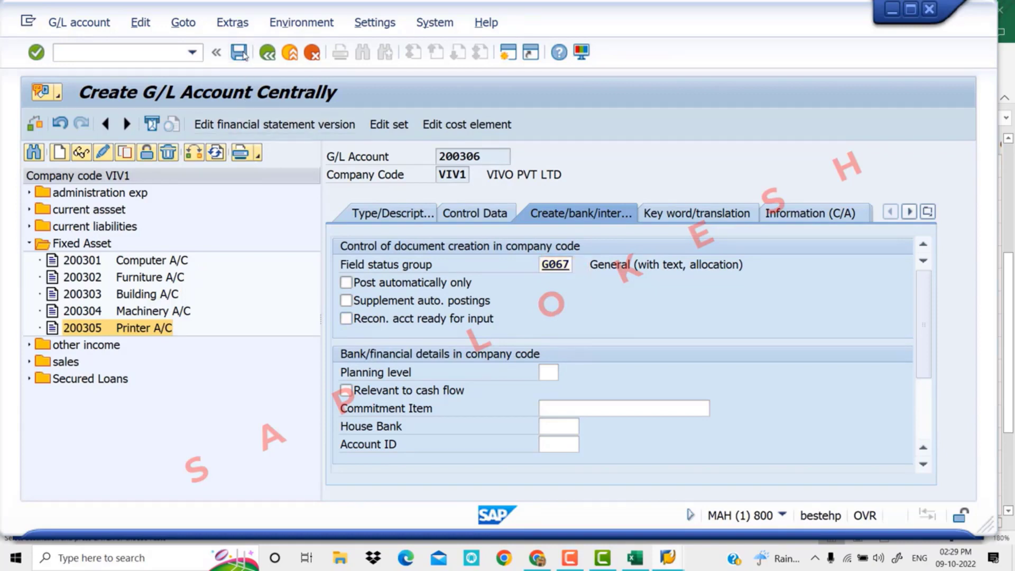
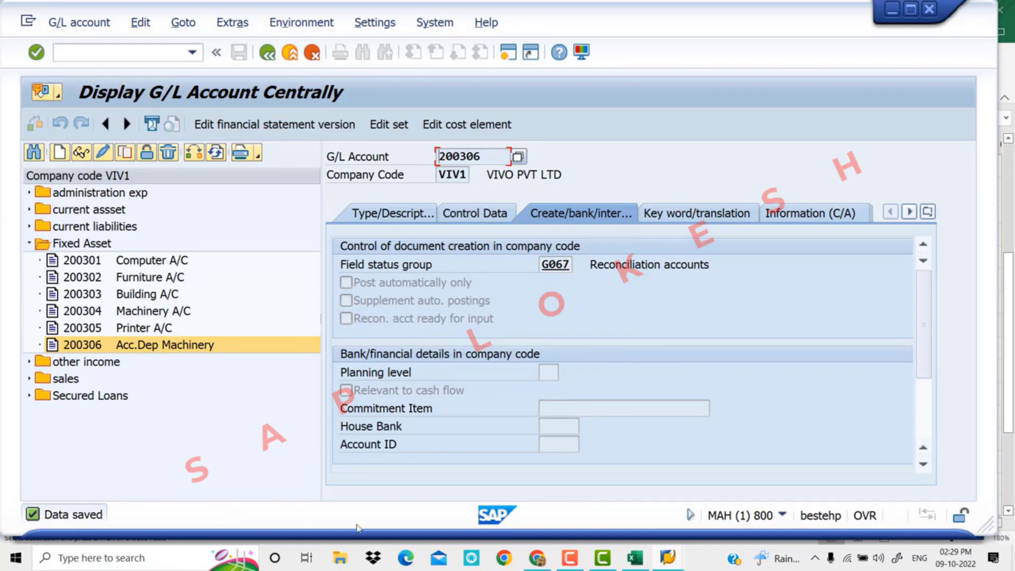
- Switch to the Excel workbook, copy "Sale of Asset" from cell B19, and return to SAP
left_click(640, 559)
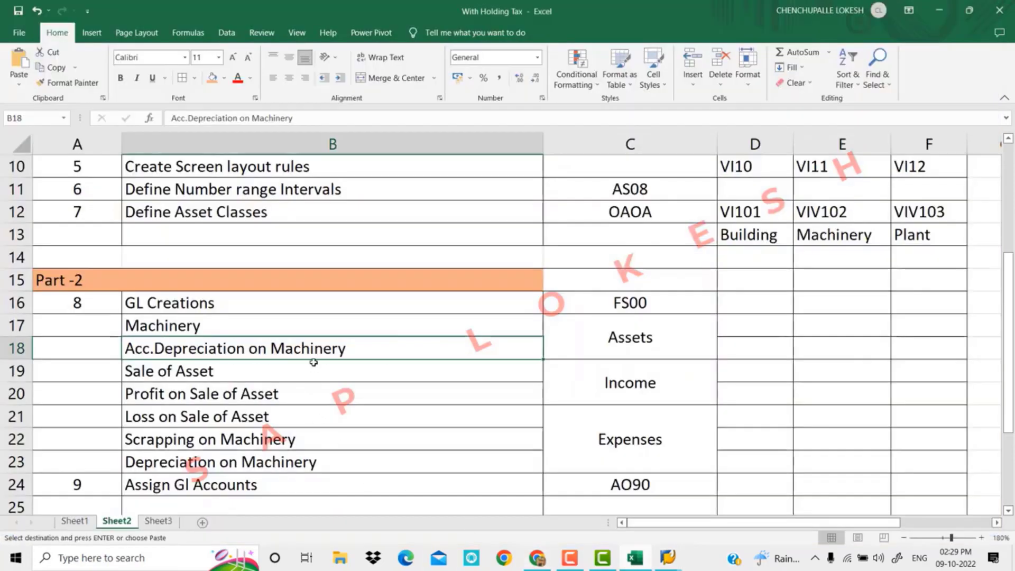
left_click(297, 376)
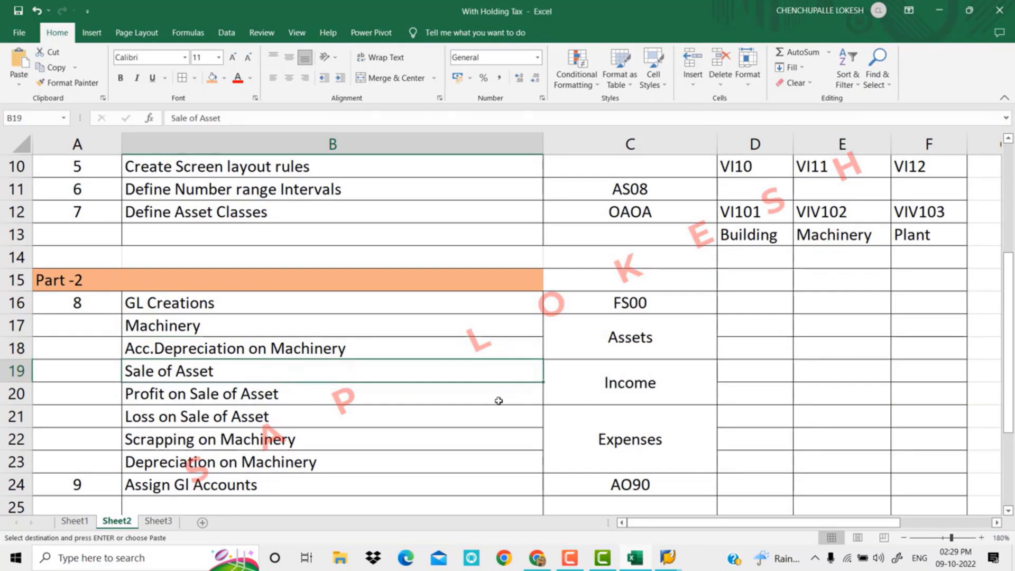
key("ctrl+c")
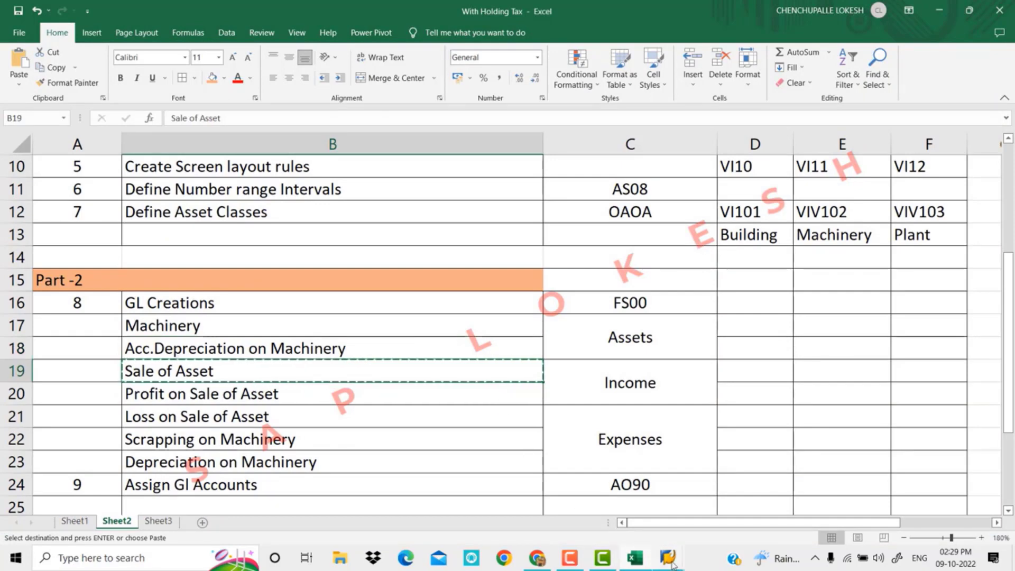
mouse_move(670, 561)
left_click(678, 497)
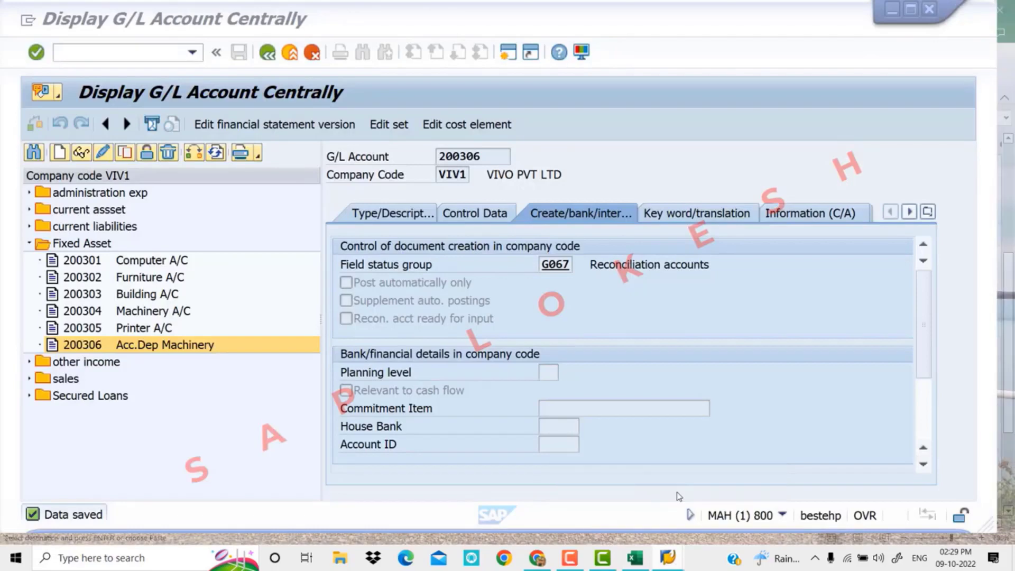
- Copy the other income account 300305 Cash Discount Receiv to a new account 300306 in company code VIV1
left_click(30, 244)
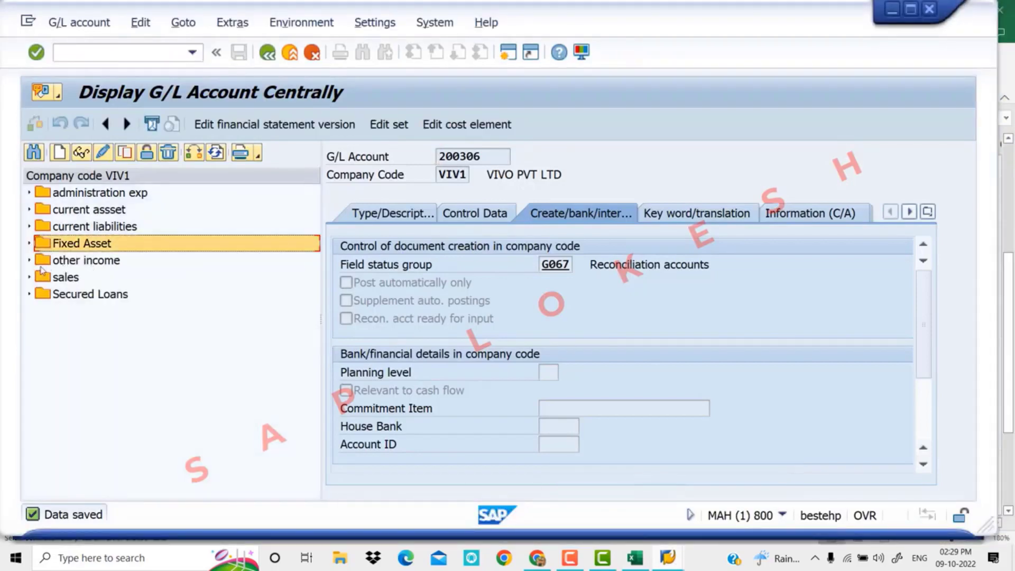
left_click(30, 261)
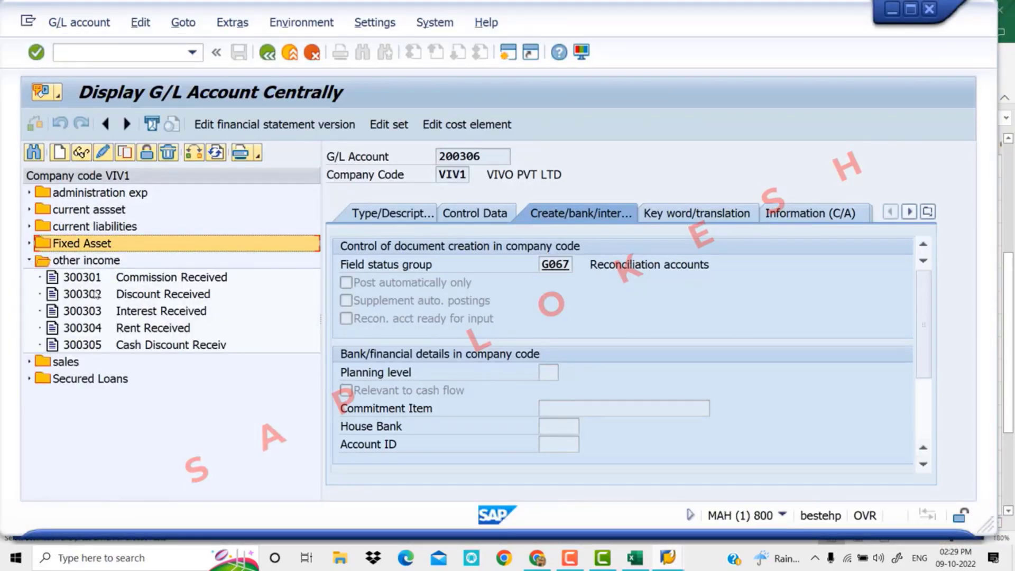
left_click(85, 345)
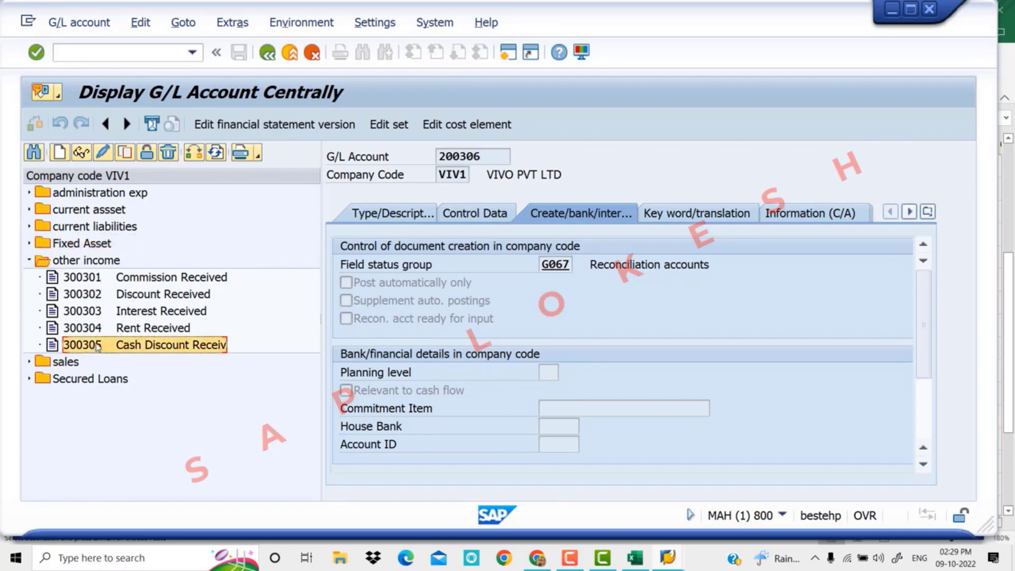
right_click(97, 346)
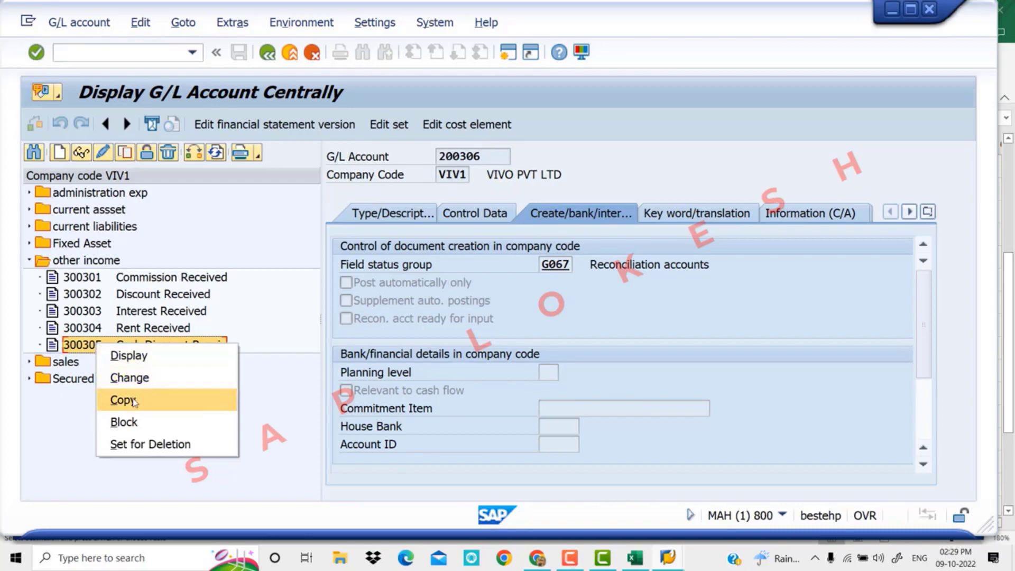
left_click(132, 400)
left_click_drag(209, 232, 460, 339)
left_click(503, 403)
key("BackSpace")
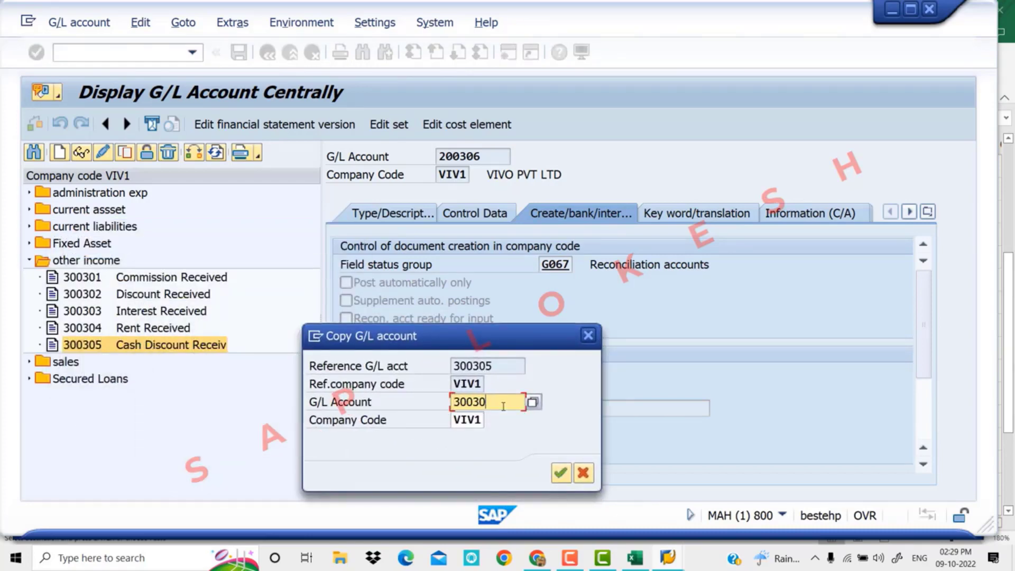
type("6")
key("Return")
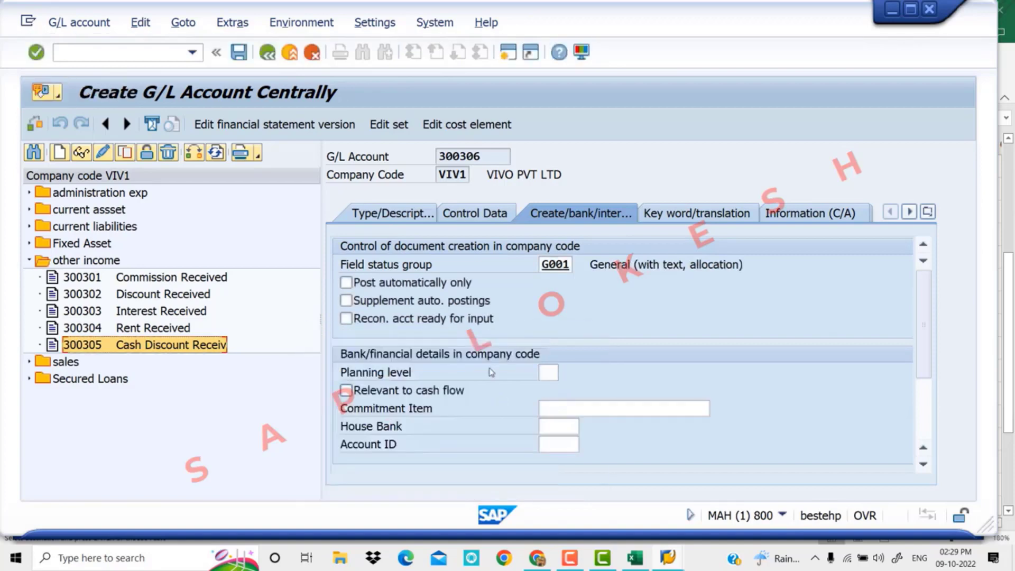
- Replace the short and long texts of account 300306 with "Sale of Asset"
left_click(417, 216)
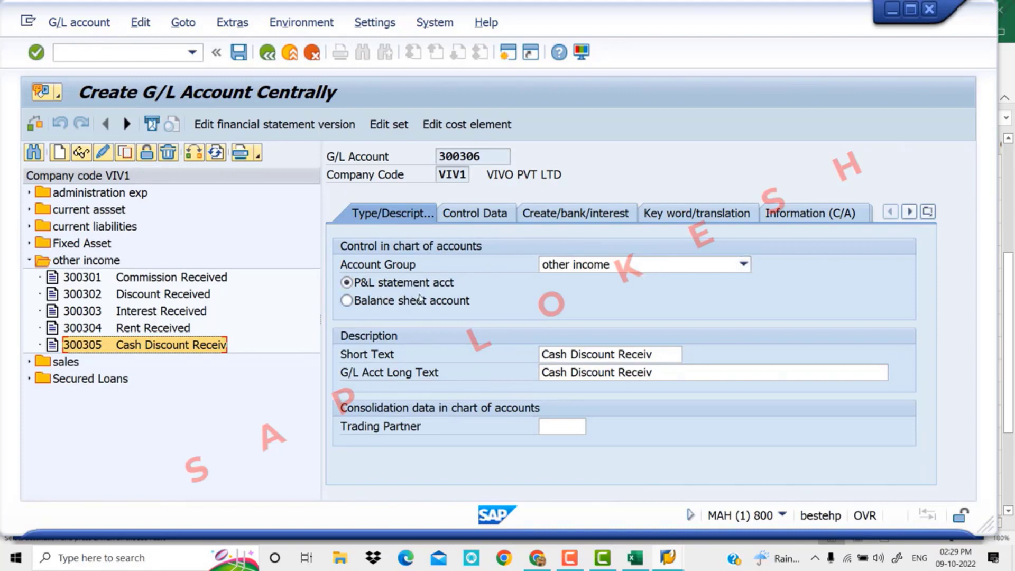
left_click(671, 358)
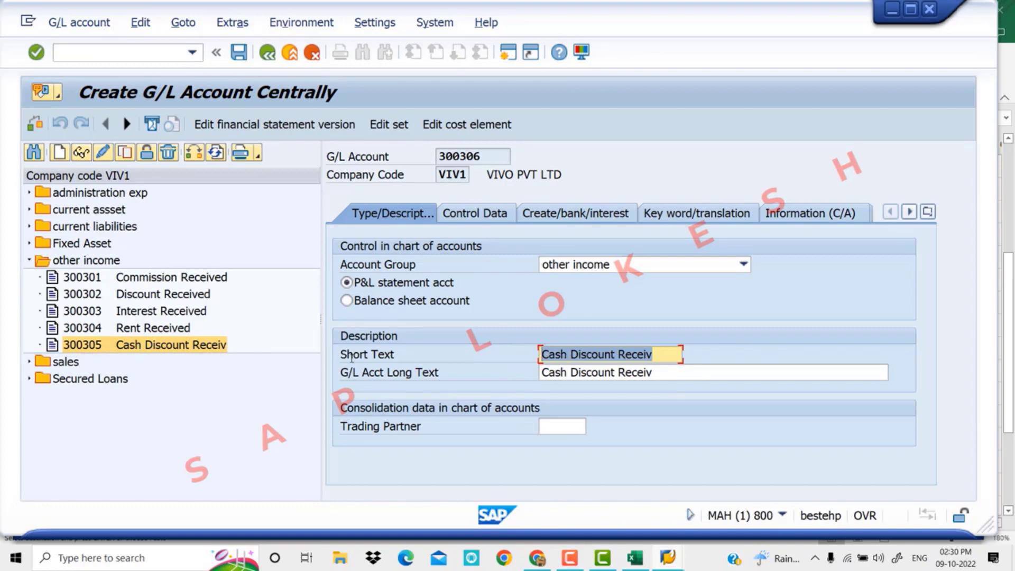
type("Sale of Asset")
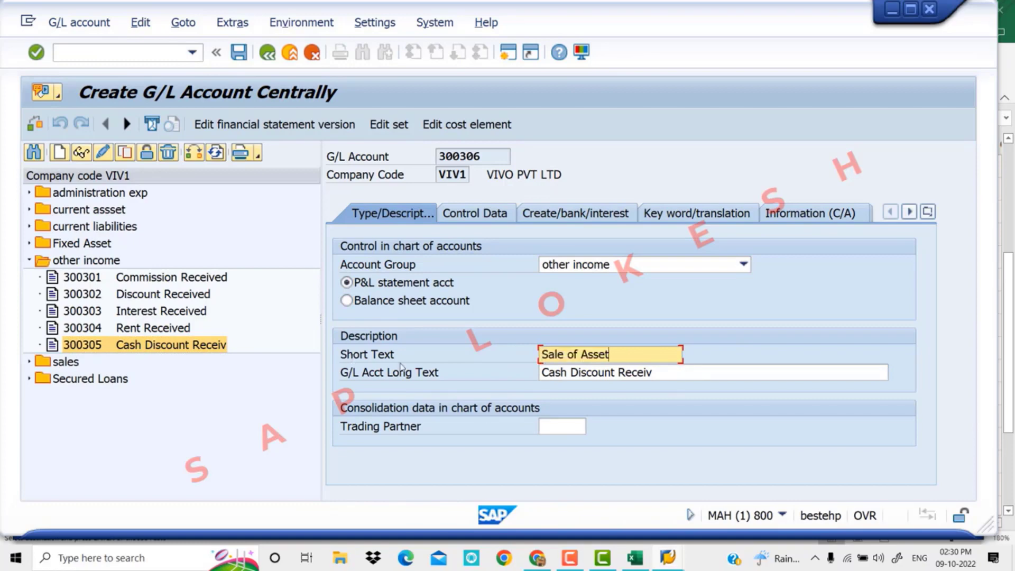
left_click(674, 373)
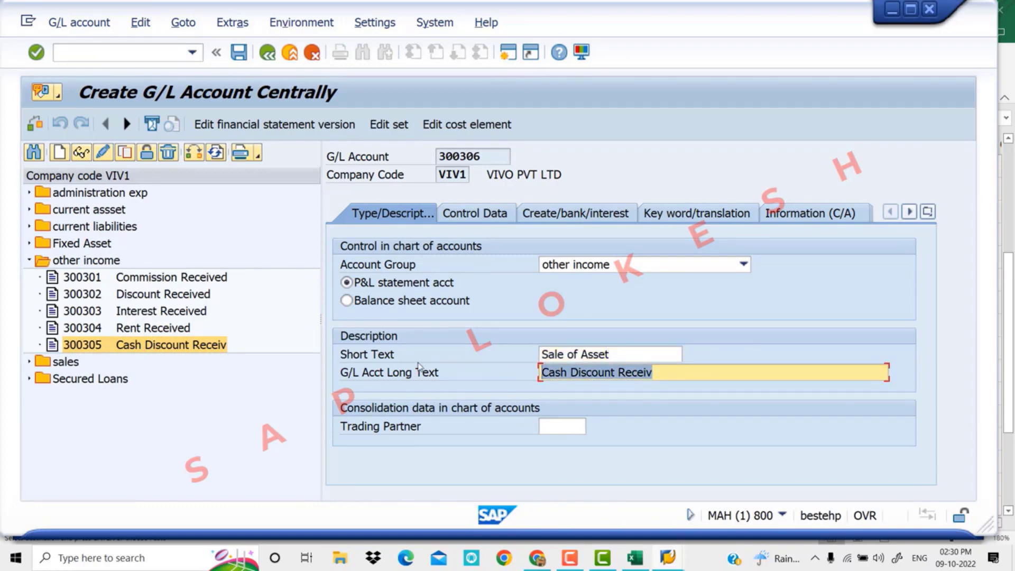
key("ctrl+v")
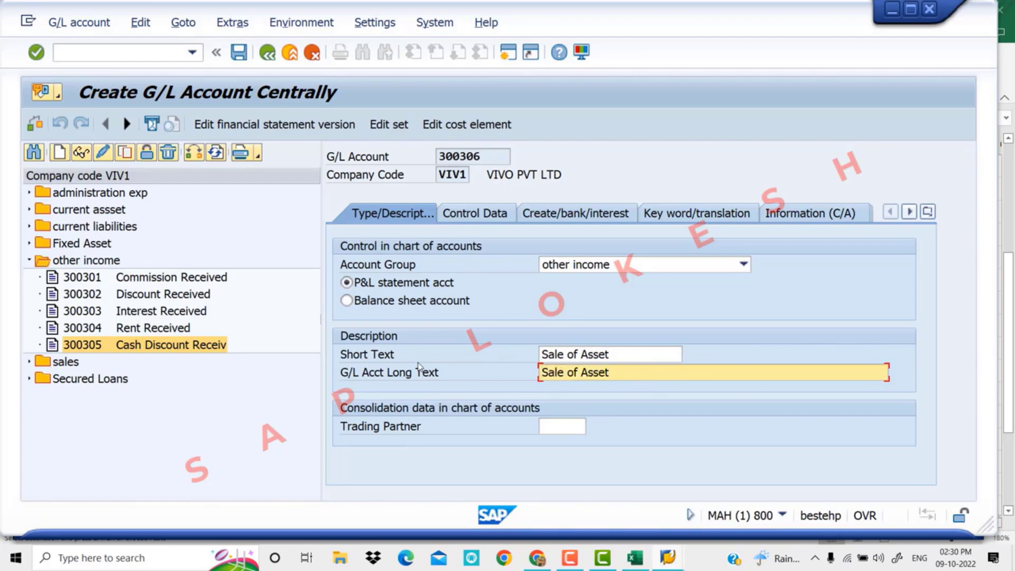
- Replace the sort key in account 300306's control data with the most recently used value
left_click(475, 213)
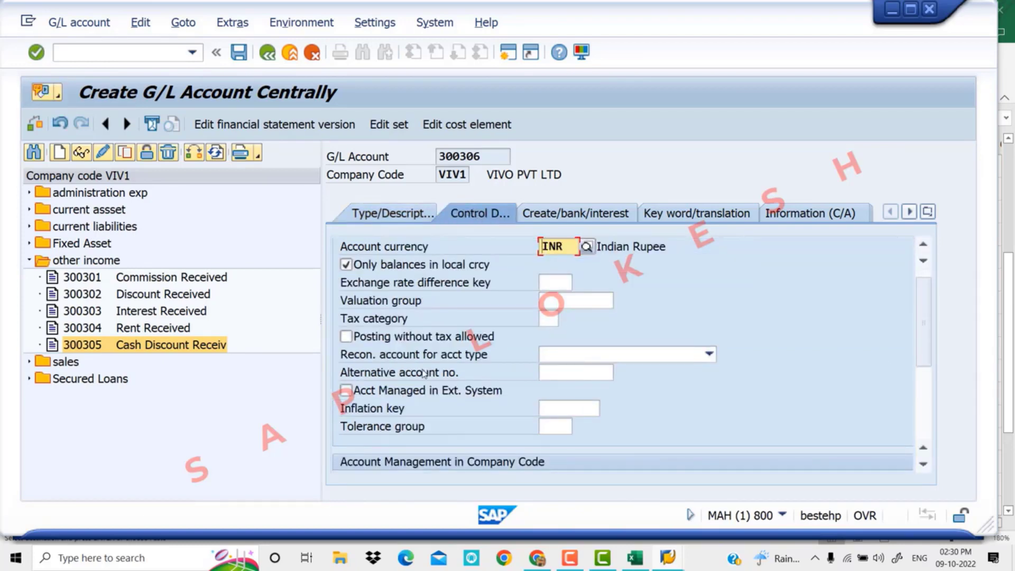
scroll(925, 357, "down", 1)
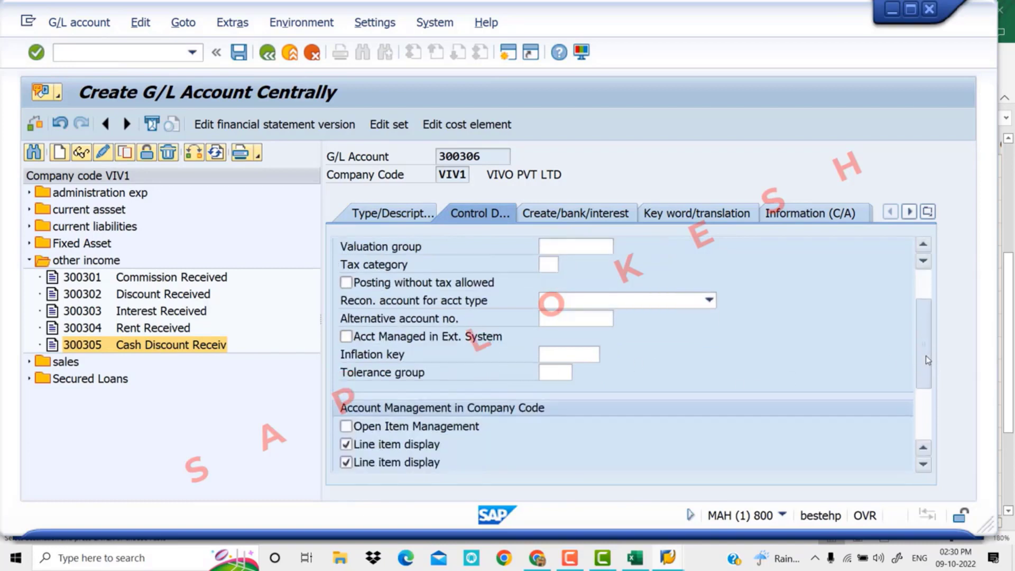
left_click_drag(925, 360, 925, 408)
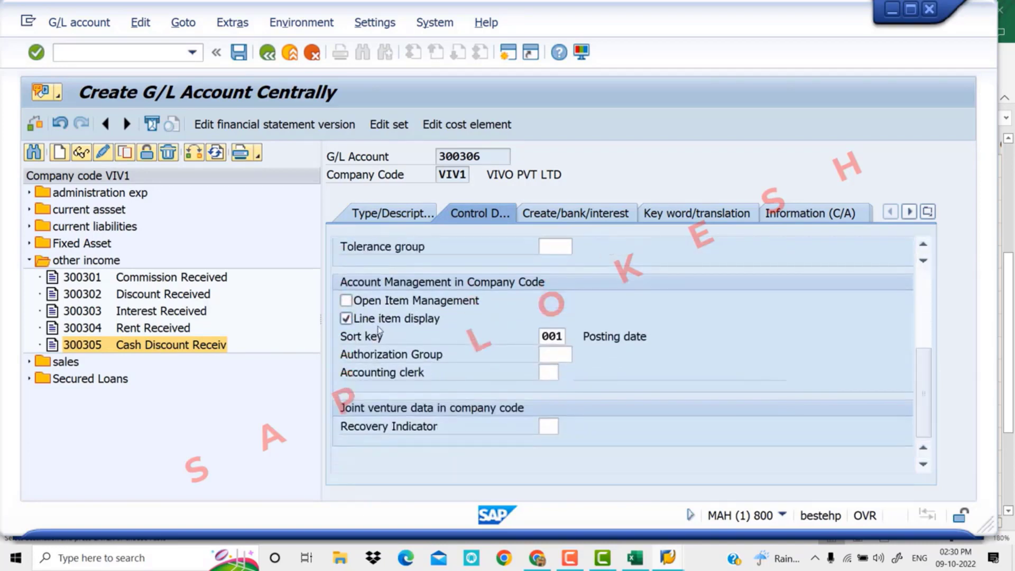
double_click(563, 336)
key("BackSpace")
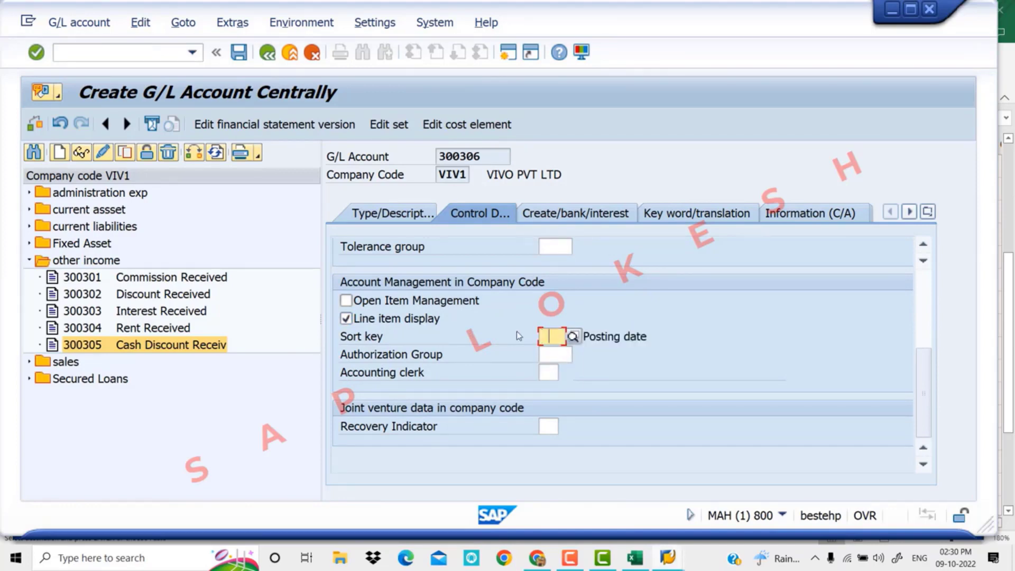
key("Down")
key("Return")
- Choose field status group G052, Accounts for fixed asset retirement, for account 300306
left_click(570, 213)
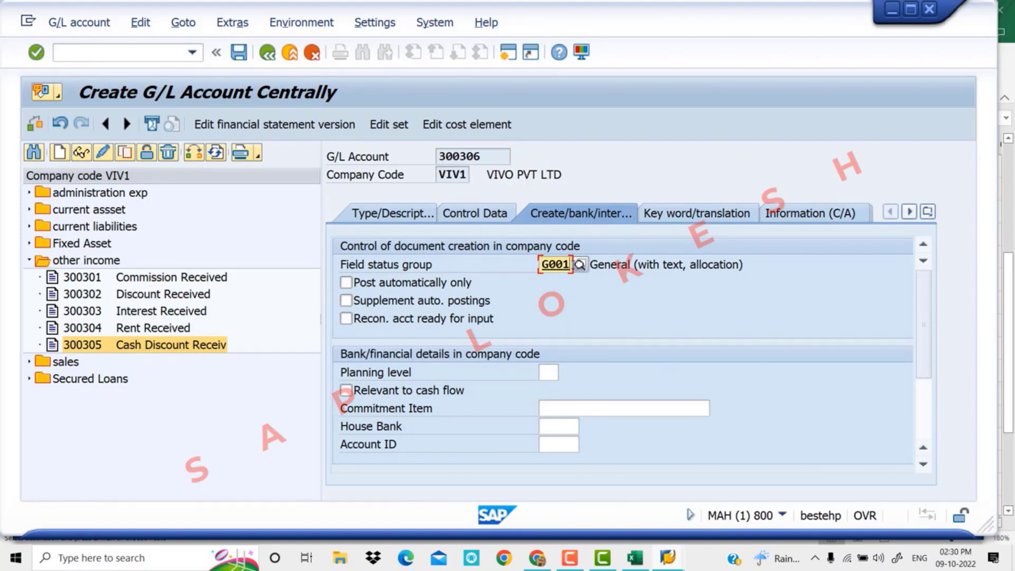
left_click_drag(571, 264, 518, 260)
left_click(584, 267)
scroll(560, 344, "down", 4)
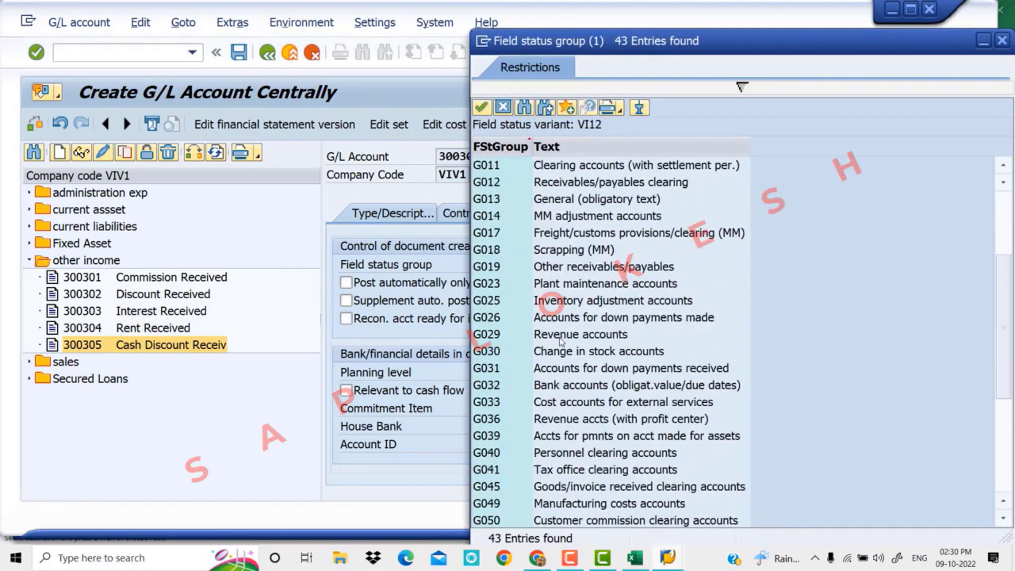
left_click(562, 487)
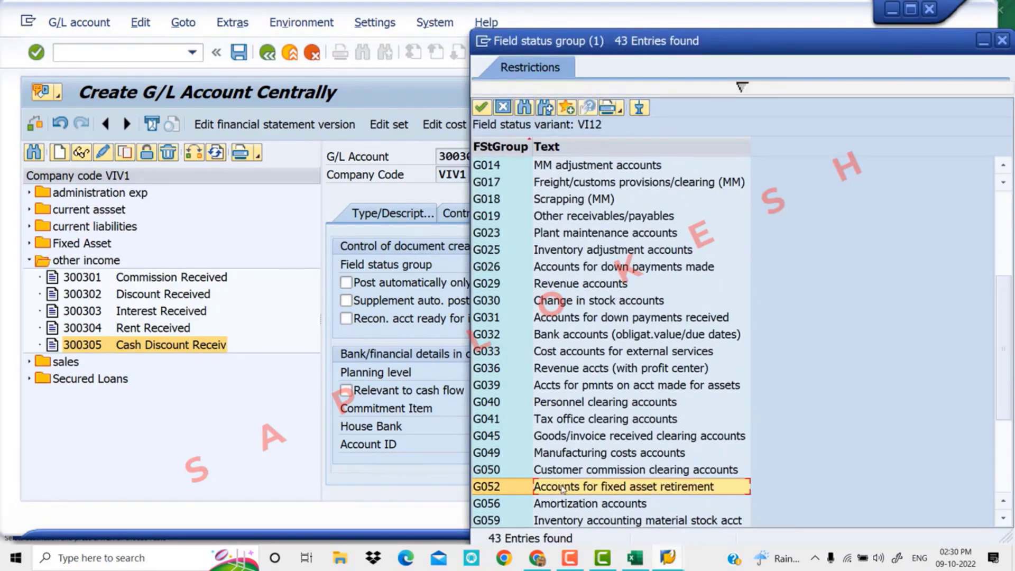
double_click(561, 487)
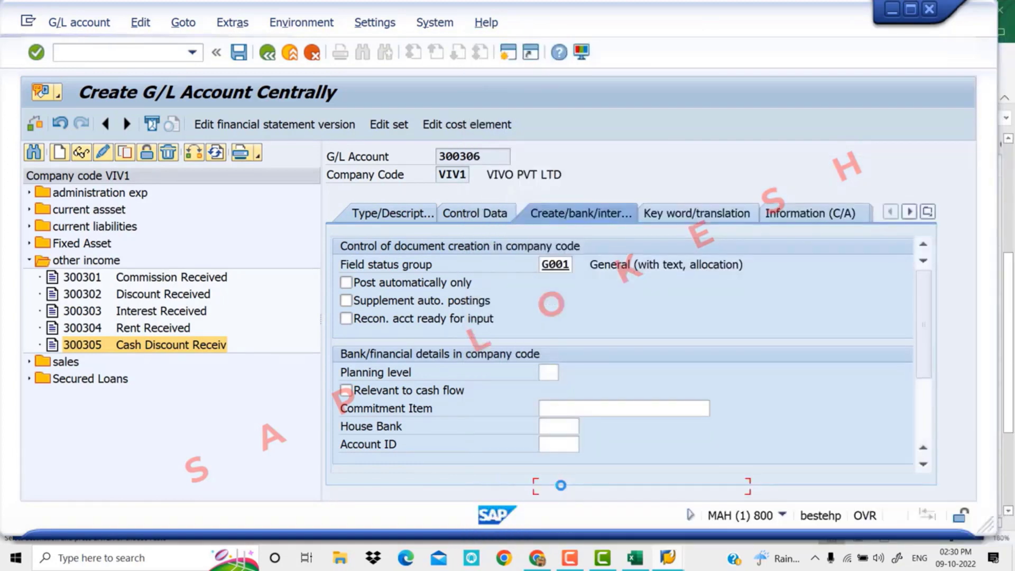
- Save account 300306, switch to the Excel workbook and copy the "Profit on Sale of Asset" entry from cell B20
left_click(238, 53)
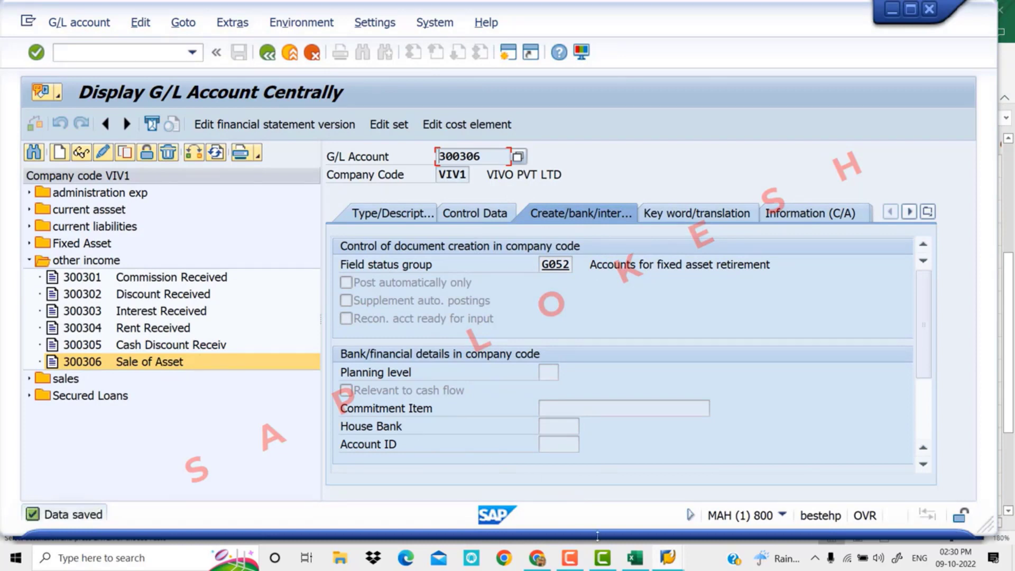
left_click(632, 561)
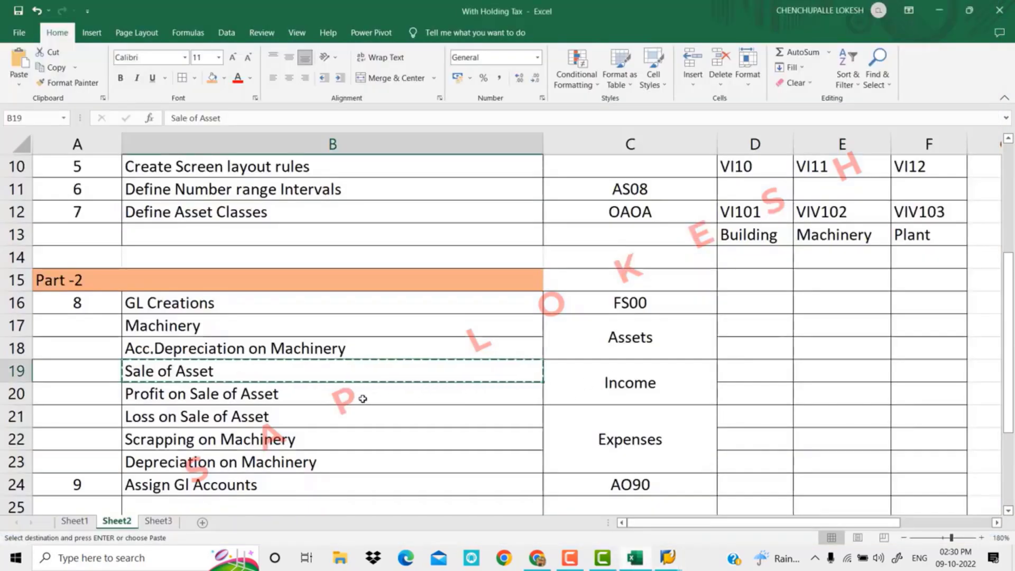
key("Escape")
left_click(341, 394)
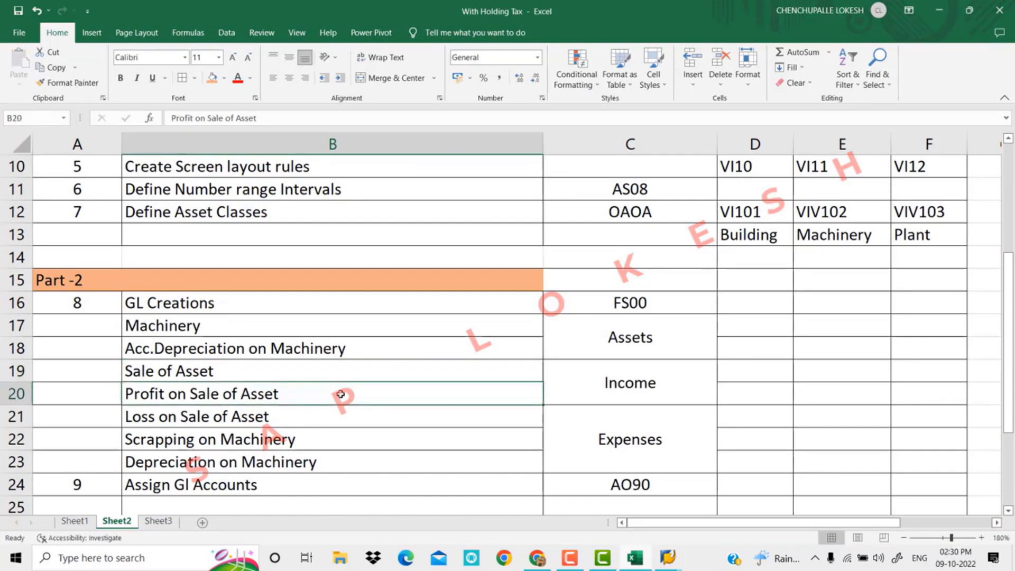
key("ctrl+c")
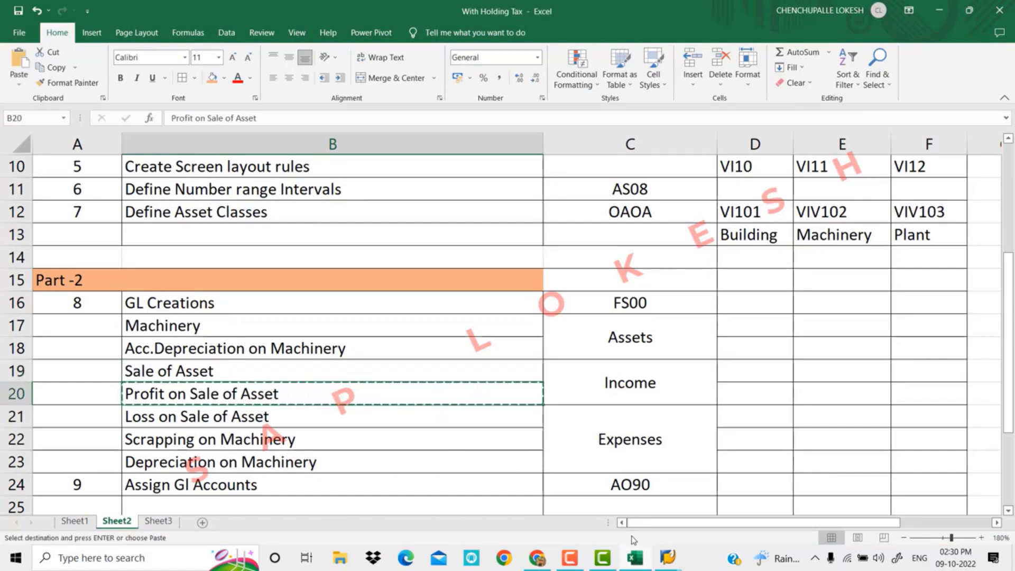
- Switch back to SAP and copy account 300306 Sale of Asset to a new account 300307 in company code VIV1
mouse_move(665, 558)
left_click(671, 502)
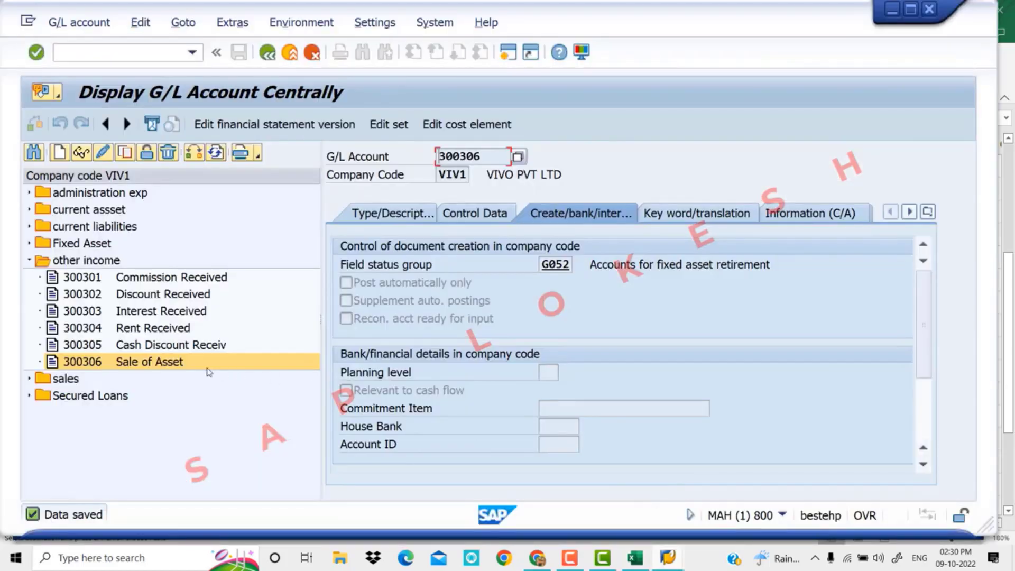
right_click(151, 364)
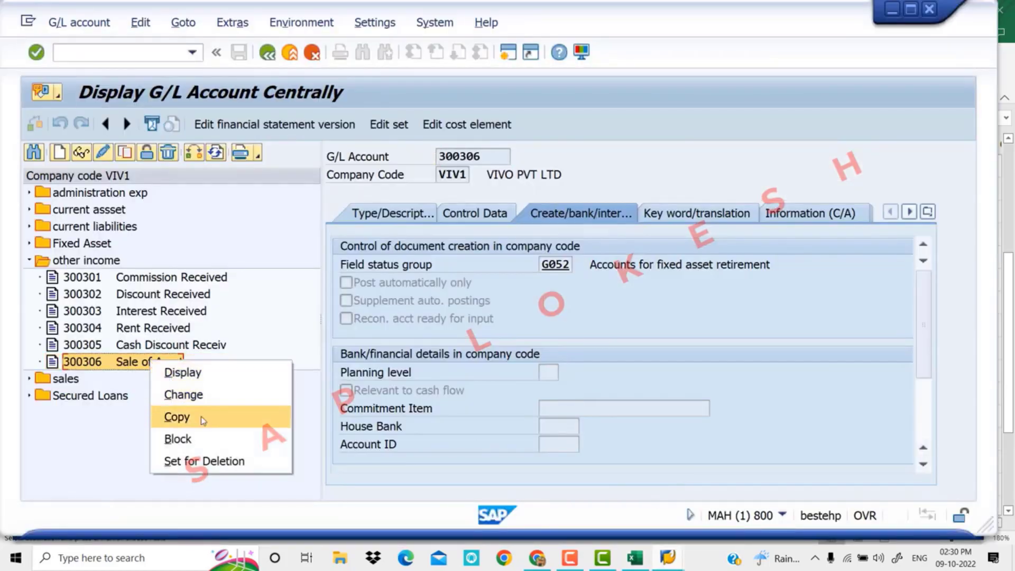
left_click(201, 416)
left_click_drag(226, 241, 476, 309)
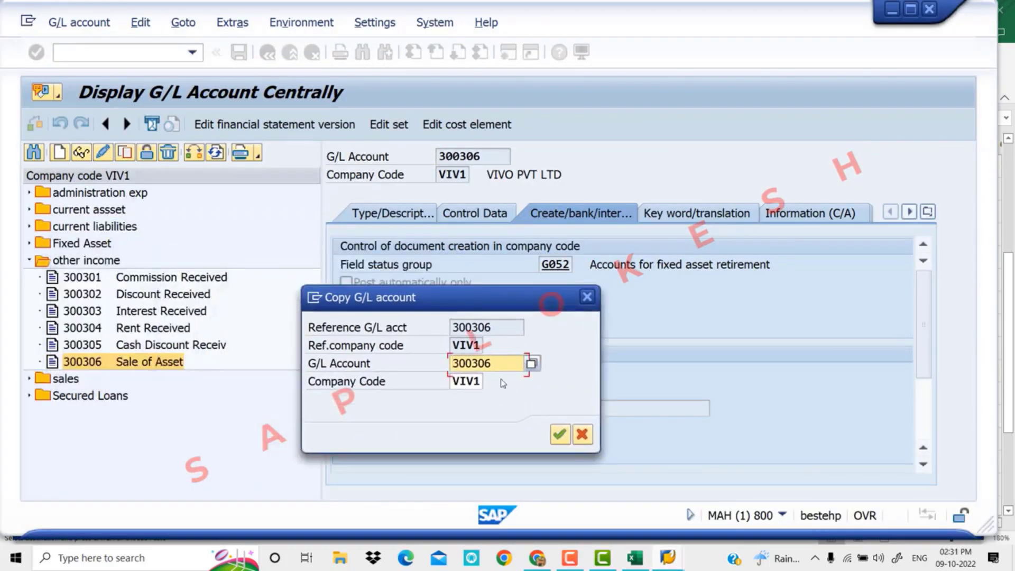
key("BackSpace")
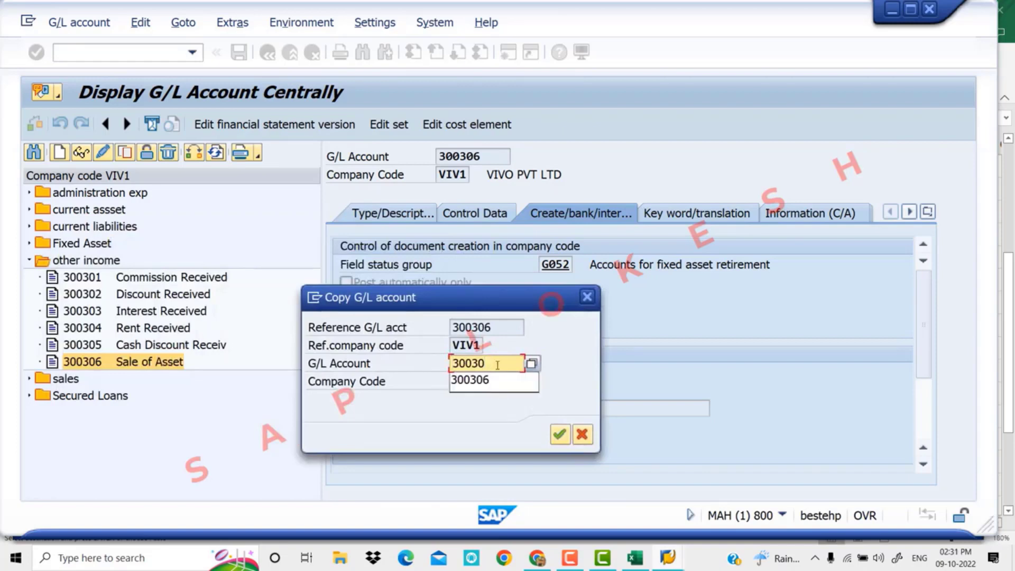
type("7")
key("Return")
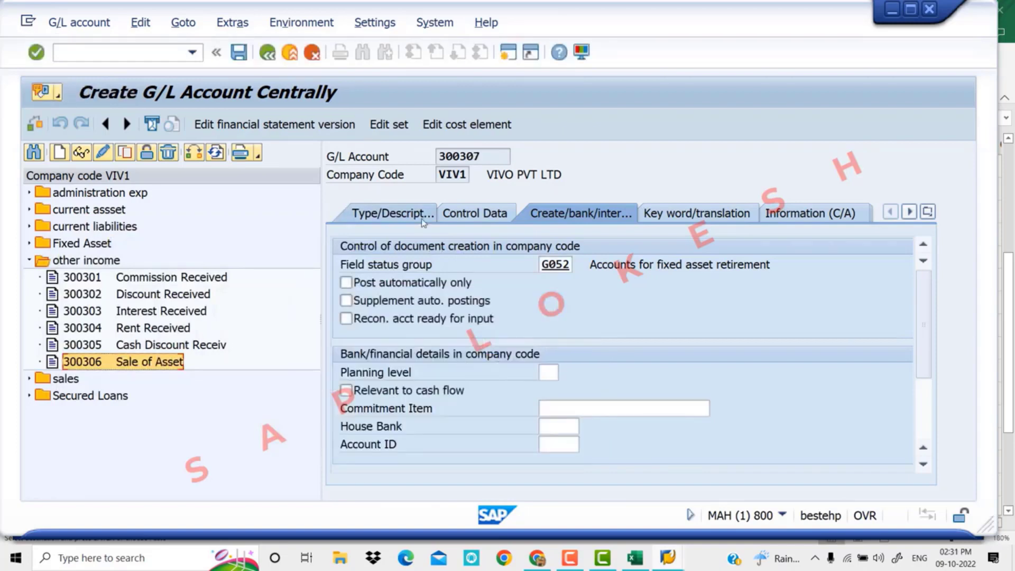
- Set account 300307's short text to "Profit on Sale Ass" and its long text to "Profit on Sale of Asset"
left_click(423, 217)
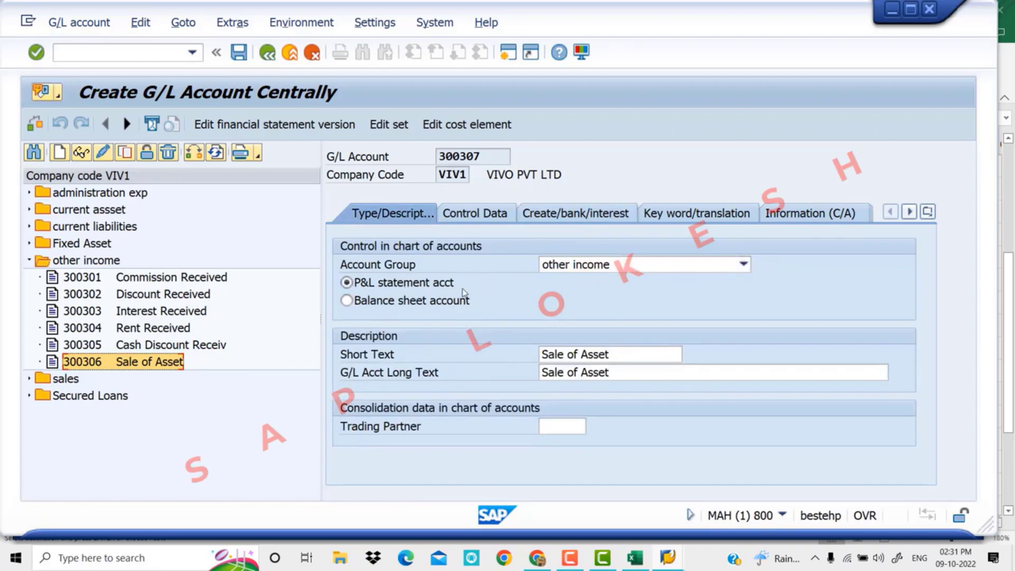
left_click_drag(635, 362, 413, 356)
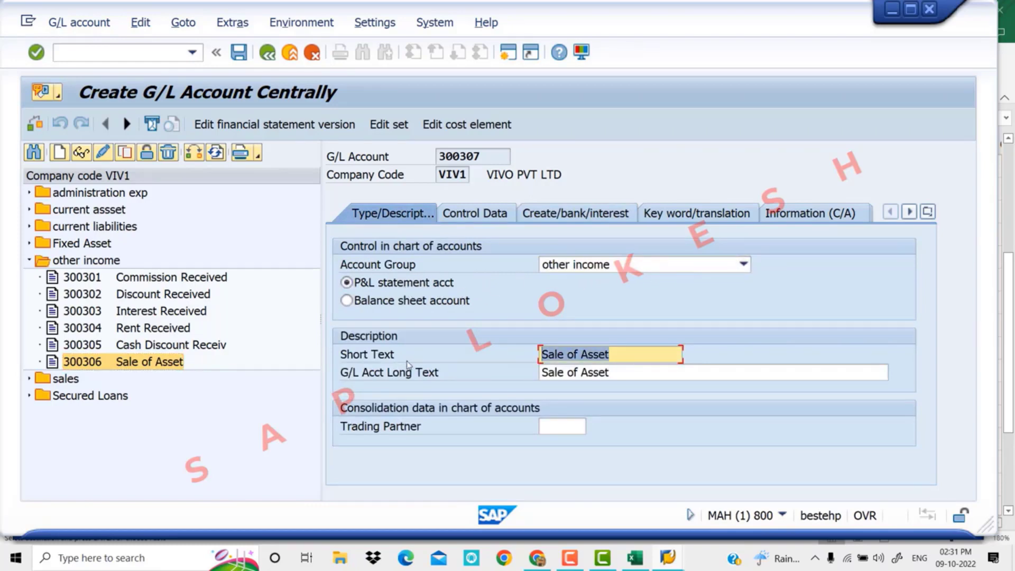
type("Profit on Sale of As")
left_click_drag(613, 373, 415, 374)
type("Profit on Sale of Asset")
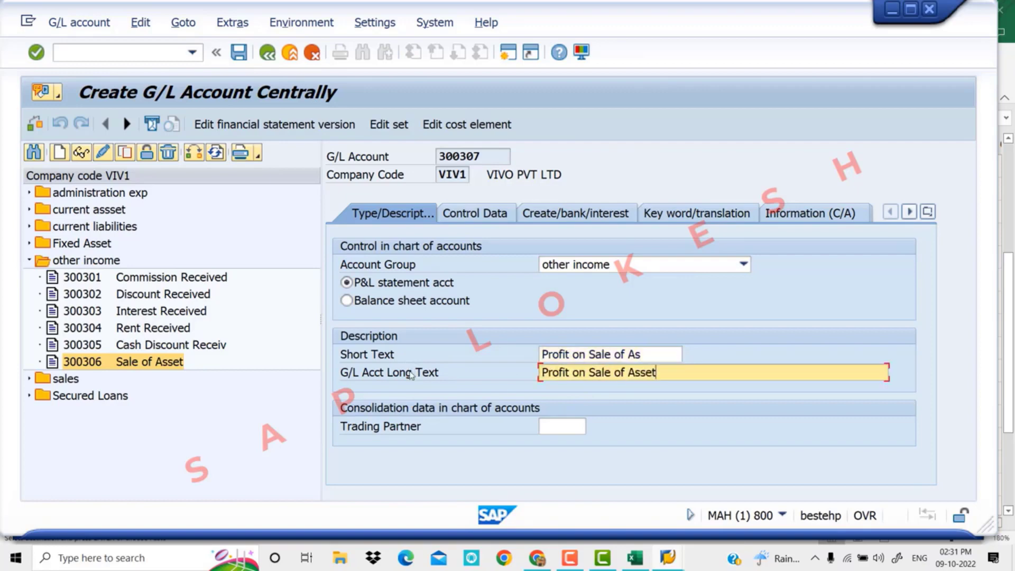
left_click(655, 355)
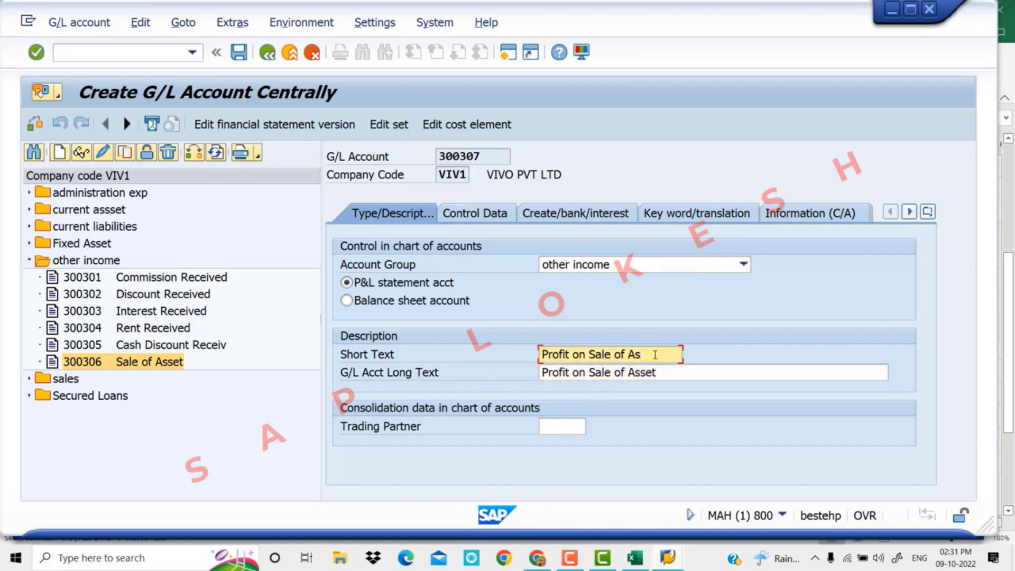
left_click(625, 354)
key("BackSpace")
key("BackSpace")
key("BackSpace")
- Turn off Only balances in local crcy in account 300307's control data and check its sort key
left_click(485, 214)
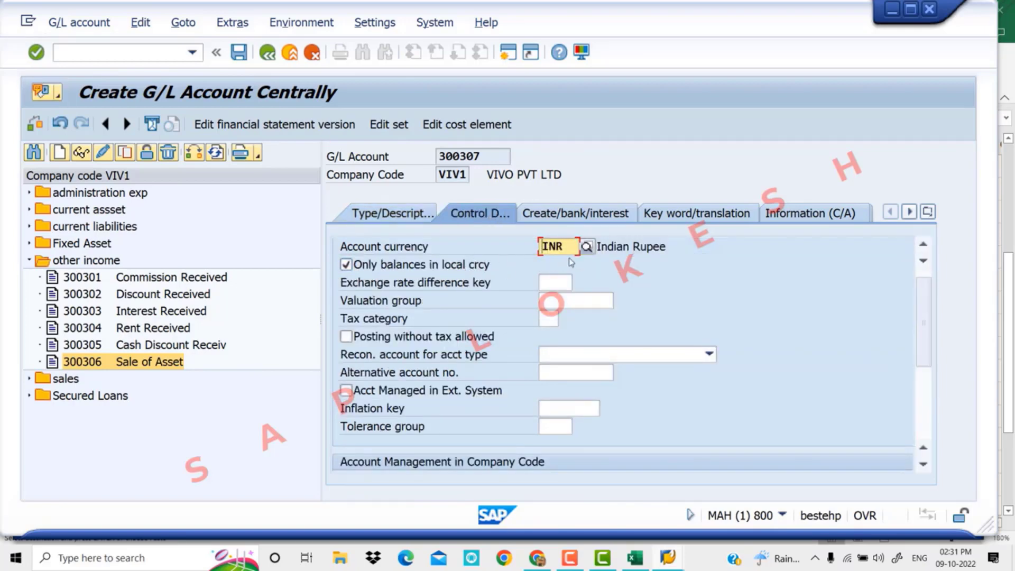
left_click(349, 266)
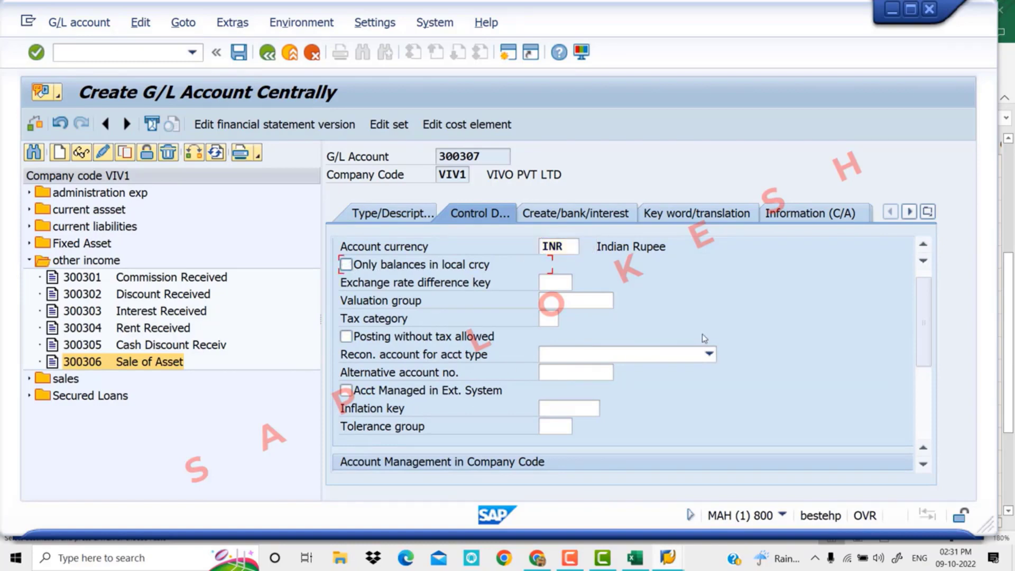
scroll(703, 336, "down", 1)
scroll(702, 334, "down", 2)
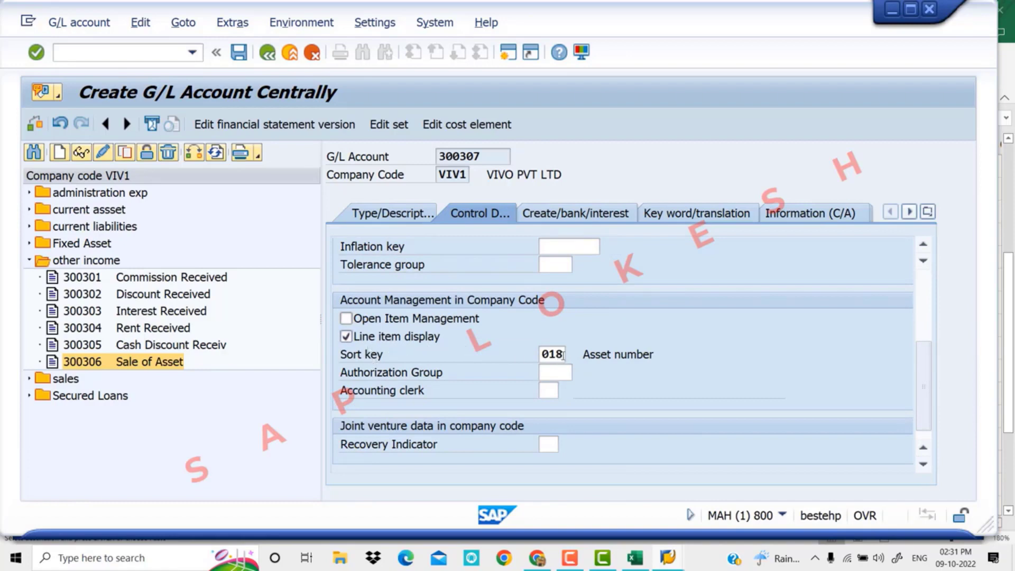
- Set the field status group of account 300307 to G001 and save the account
left_click(584, 217)
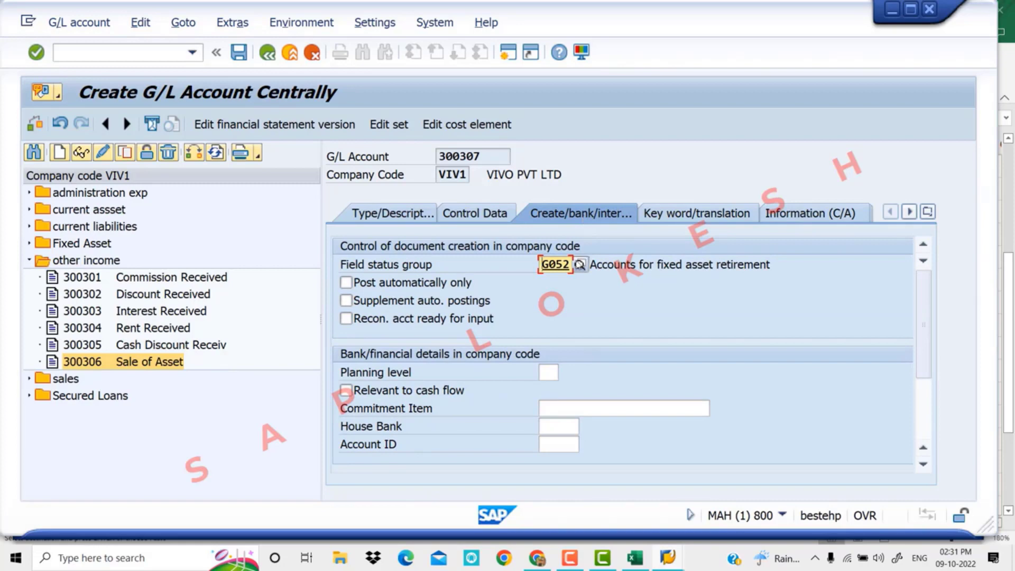
left_click_drag(571, 264, 509, 260)
type("g00")
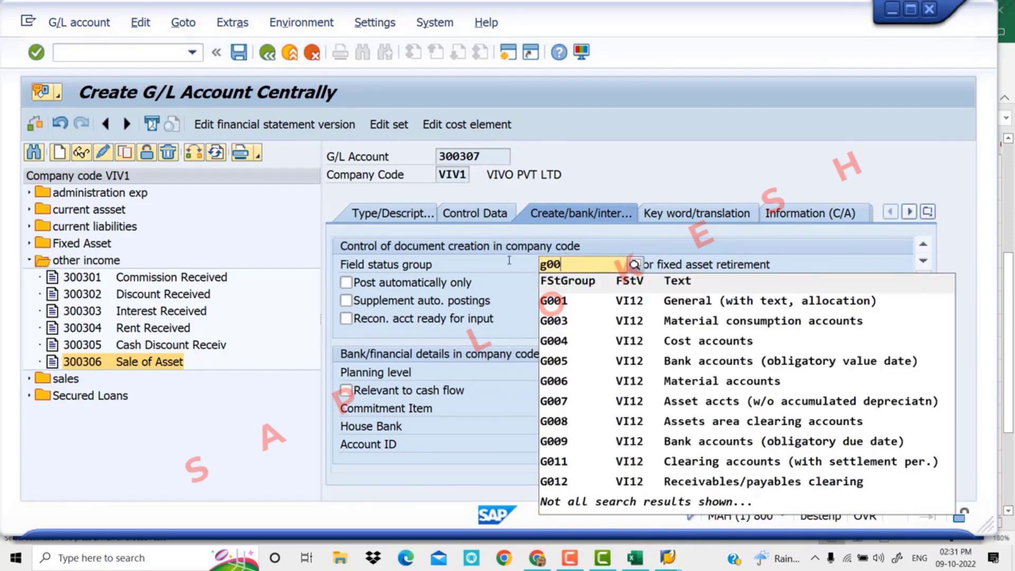
key("BackSpace")
key("BackSpace")
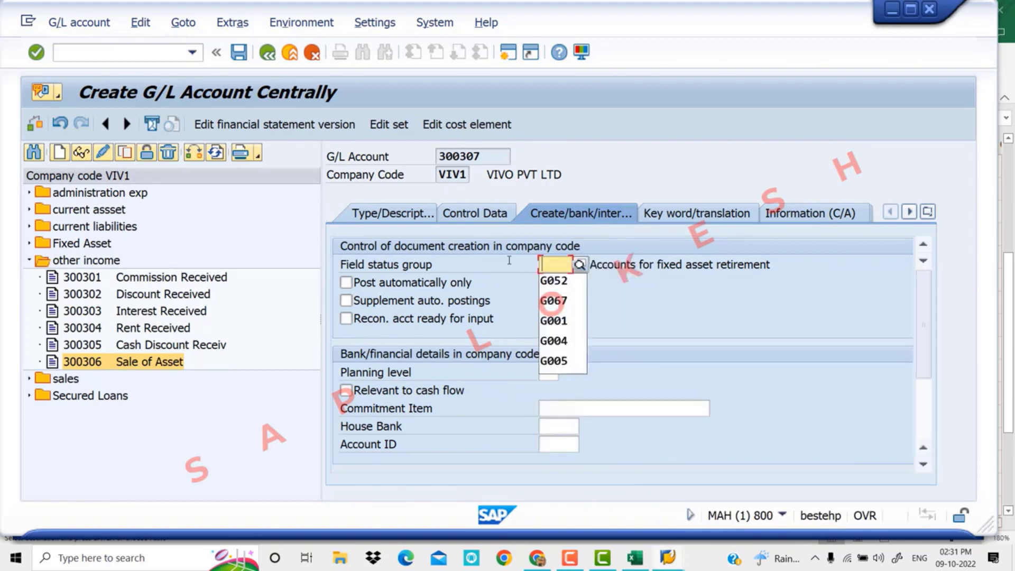
type("g001")
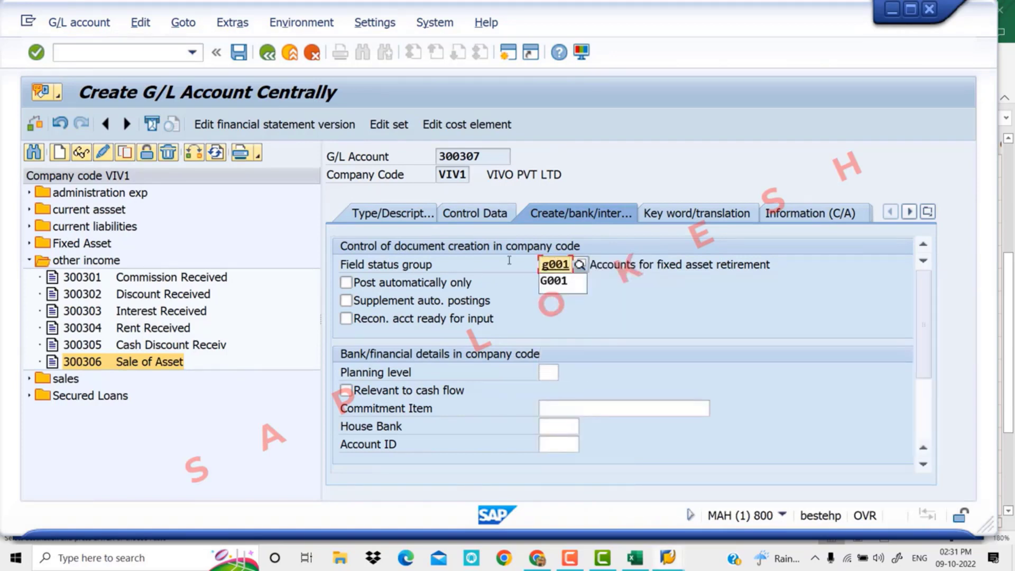
left_click(561, 281)
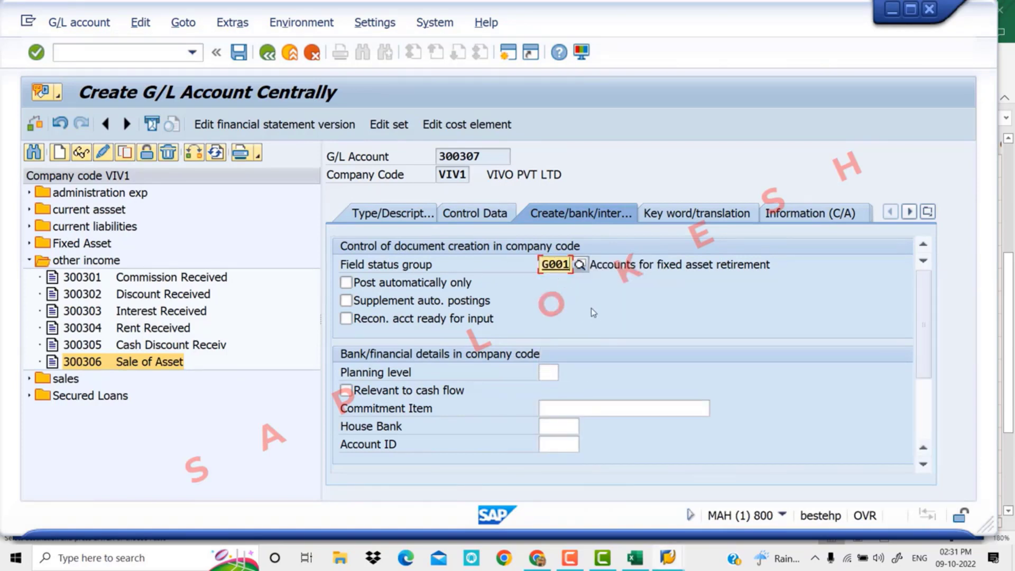
key("Return")
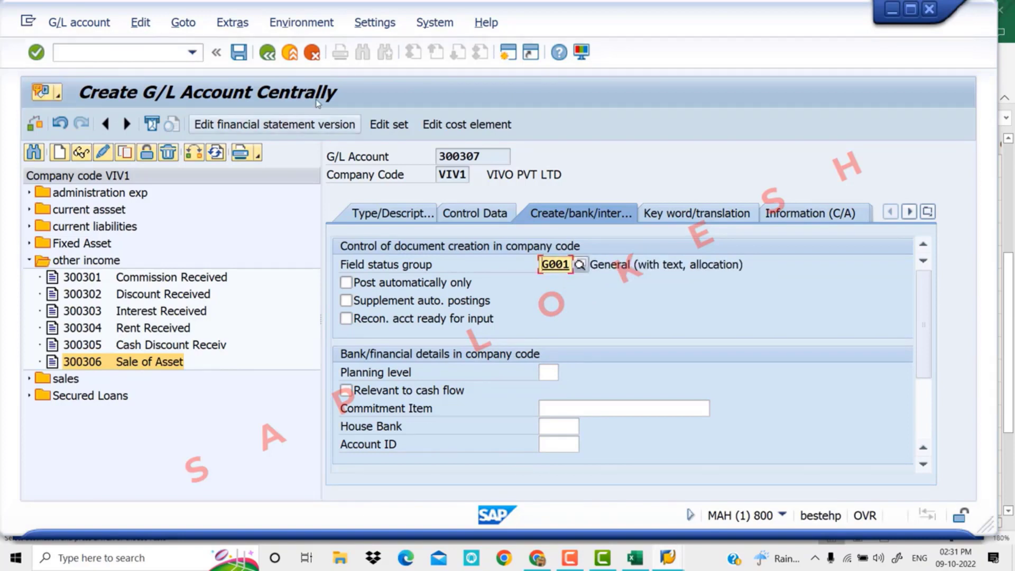
left_click(238, 54)
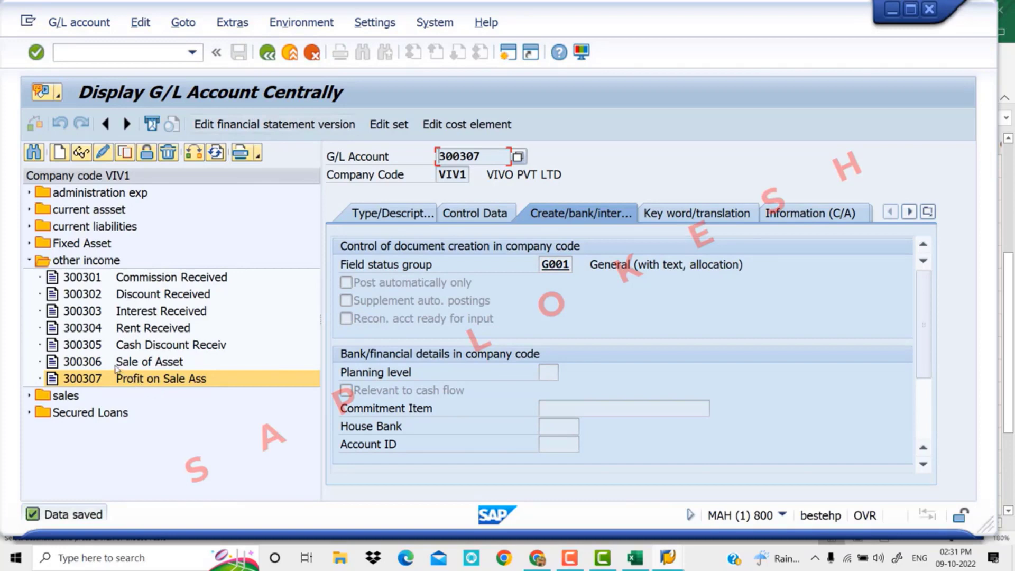
double_click(88, 361)
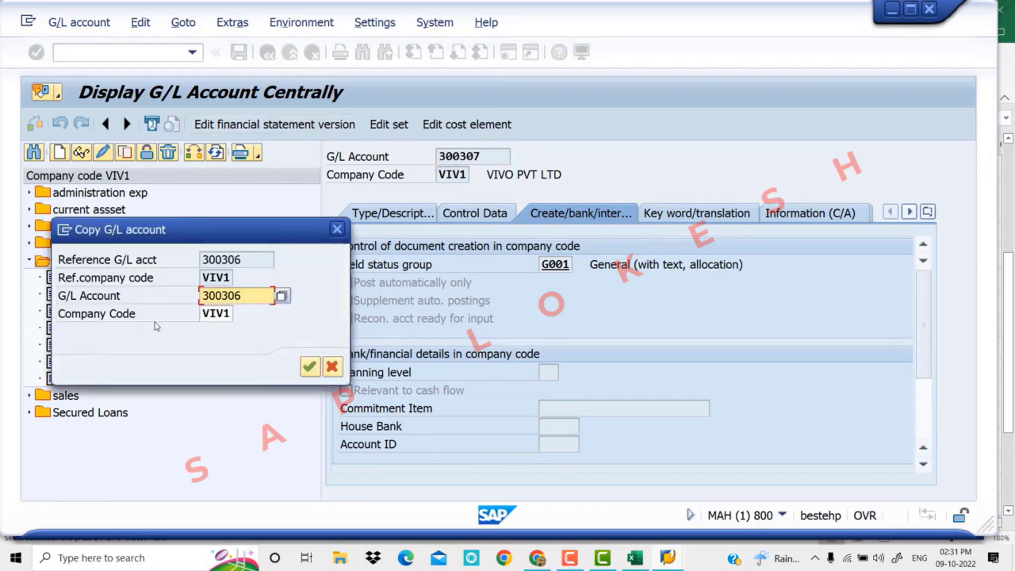
left_click(307, 367)
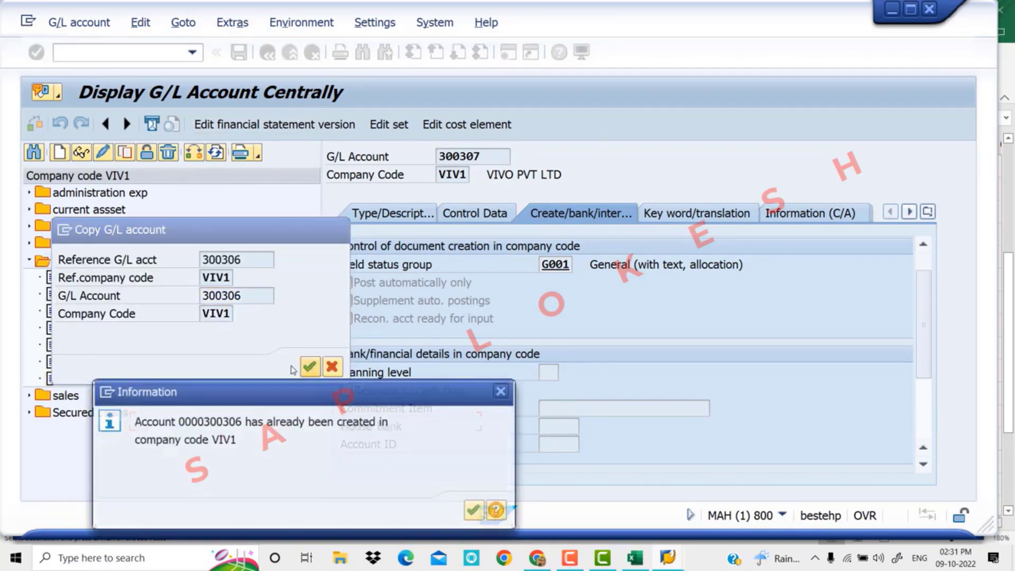
left_click(501, 391)
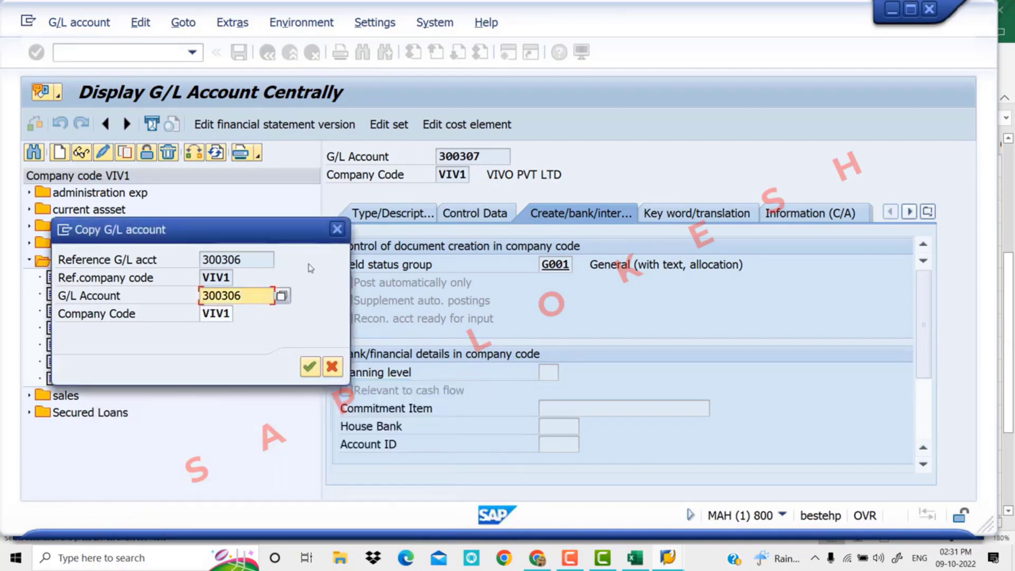
left_click(336, 233)
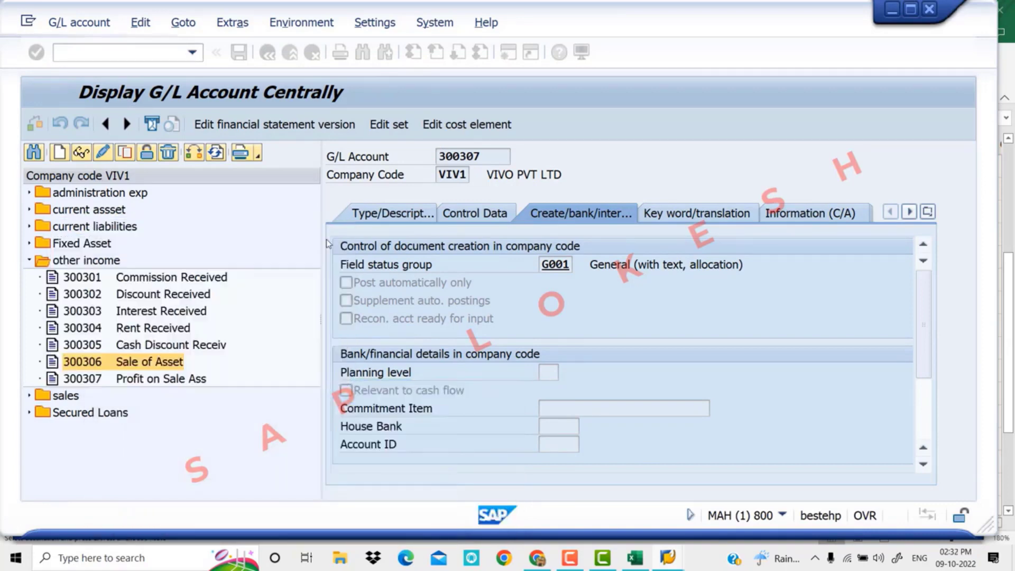
- Turn off Only balances in local crcy in the control data of account 300306 Sale of Asset and save the change
left_click(103, 153)
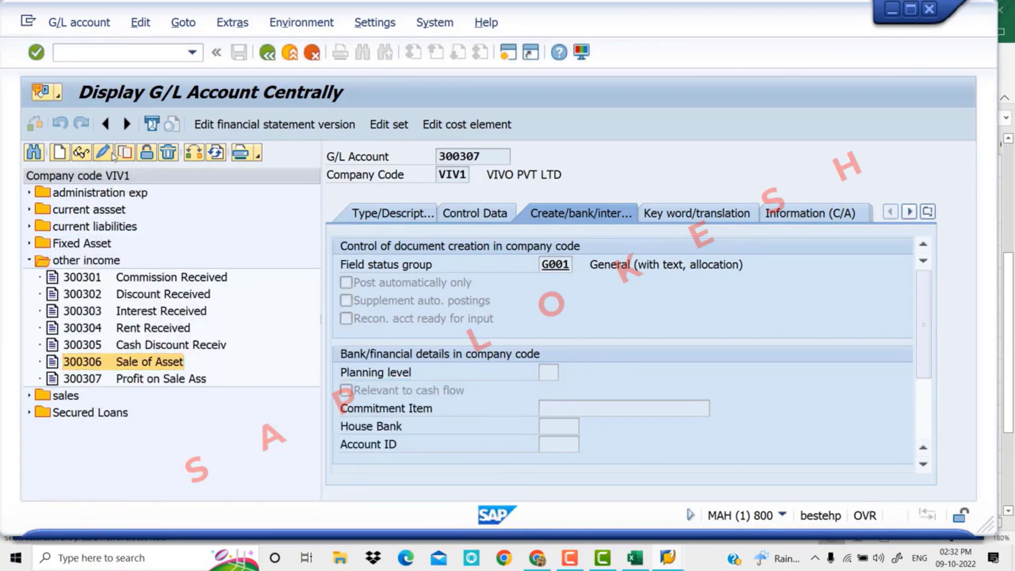
left_click(484, 214)
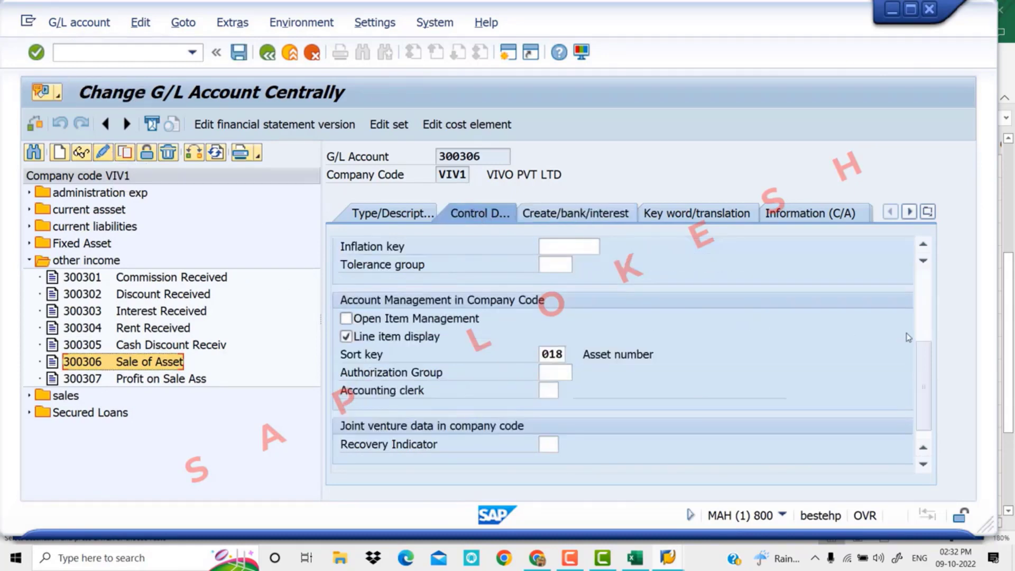
scroll(924, 324, "up", 2)
scroll(923, 324, "up", 3)
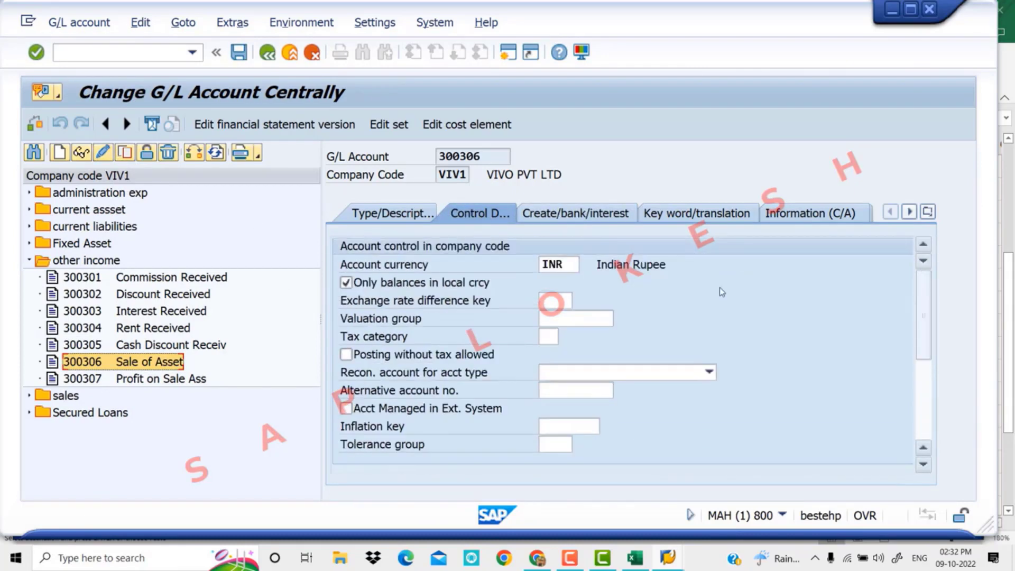
left_click(347, 284)
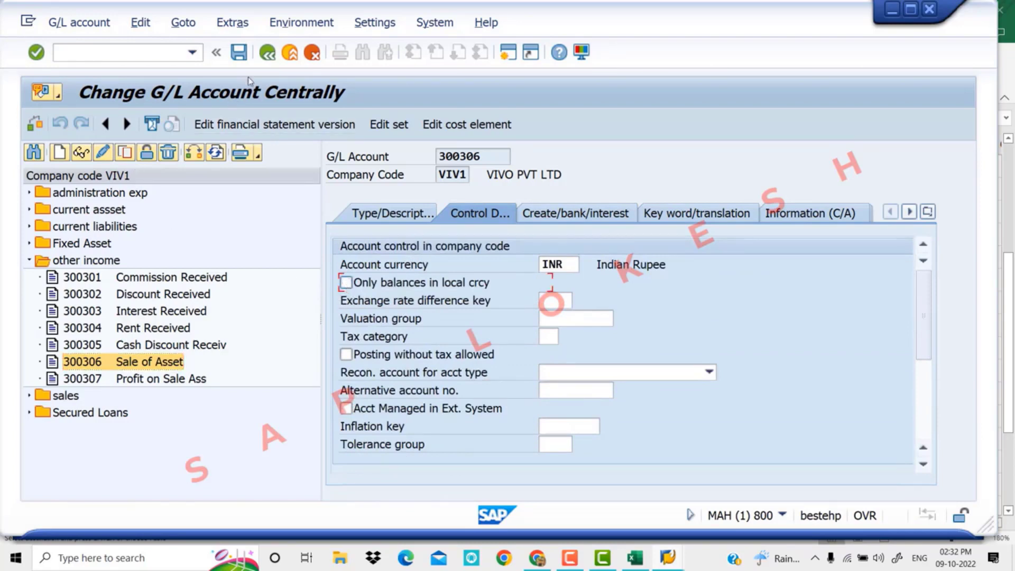
left_click(238, 51)
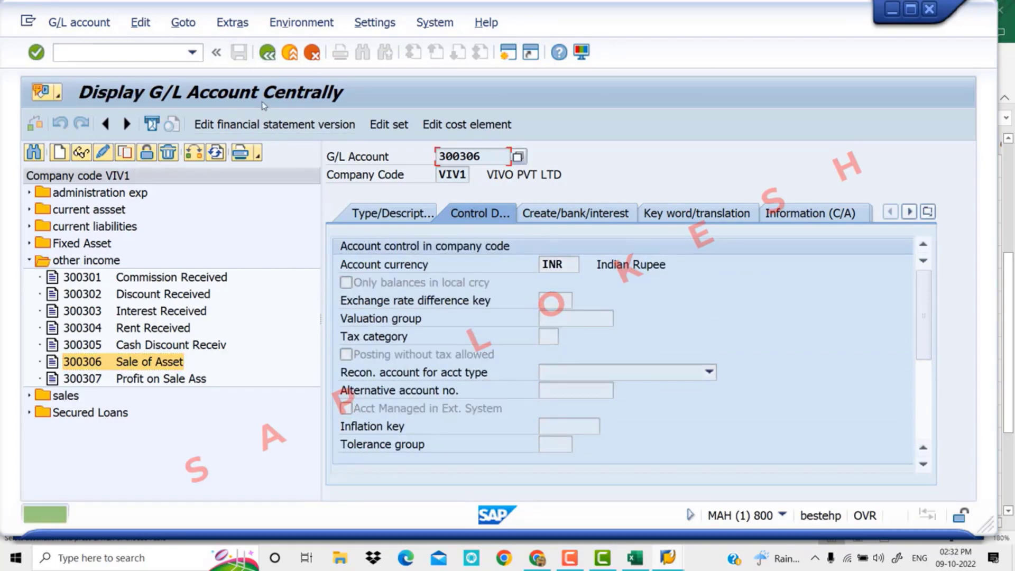
- Switch to the Excel workbook and copy the "Loss on Sale of Asset" entry from cell B21
left_click(611, 555)
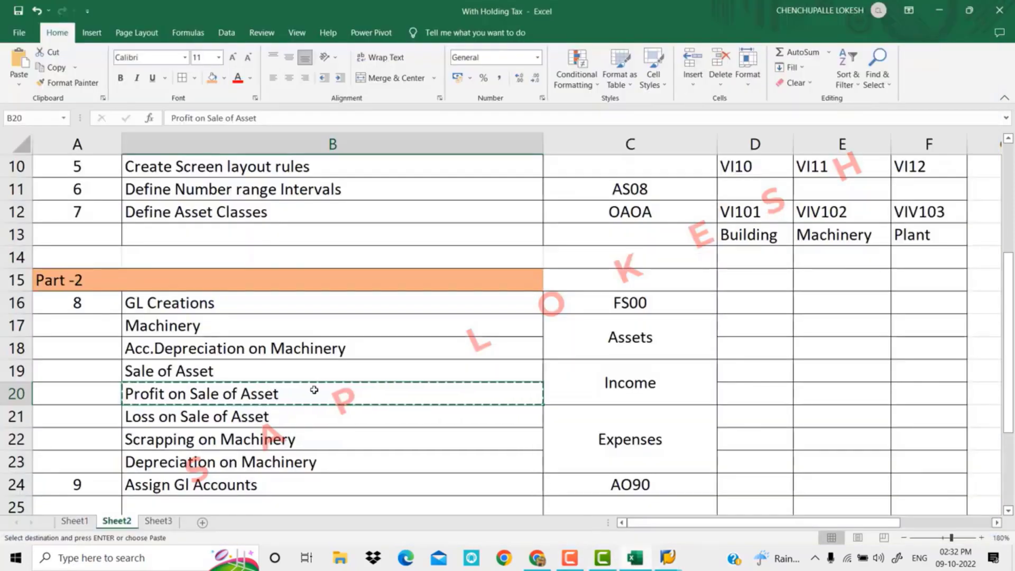
key("Escape")
scroll(314, 390, "down", 1)
left_click(283, 350)
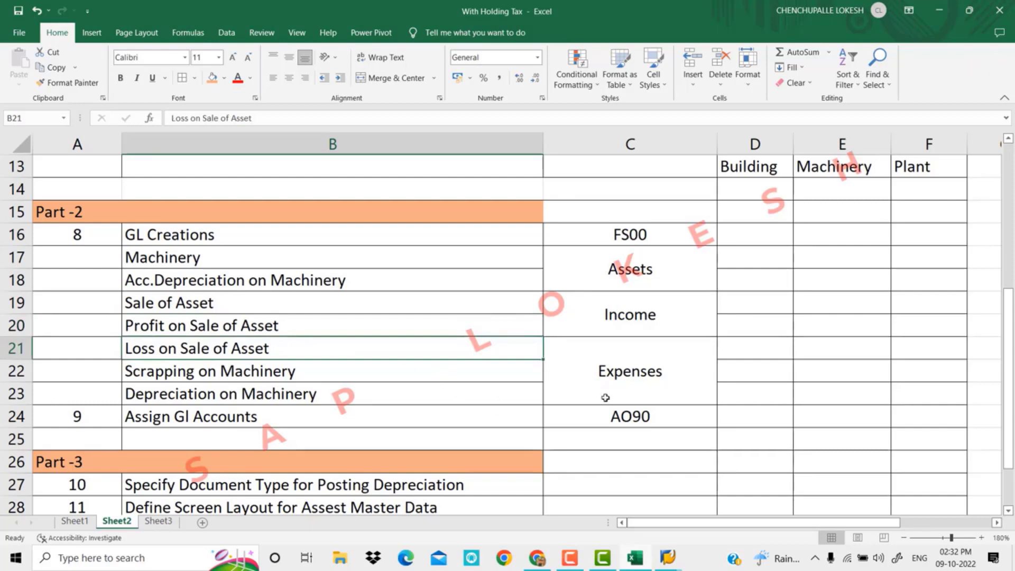
key("ctrl+c")
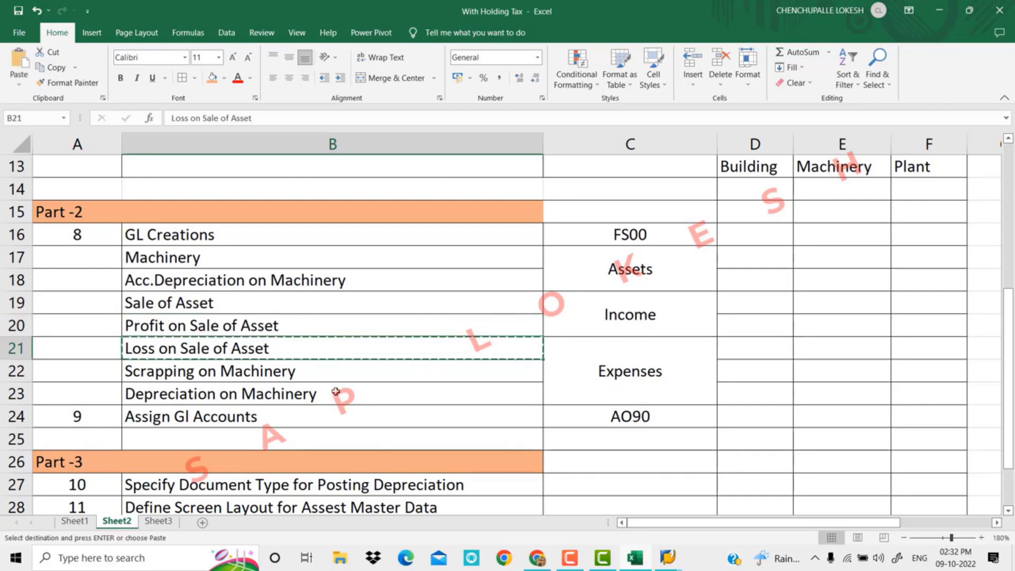
- Switch to the SAP Display G/L Account Centrally window, collapse the other income group and expand administration exp
mouse_move(667, 557)
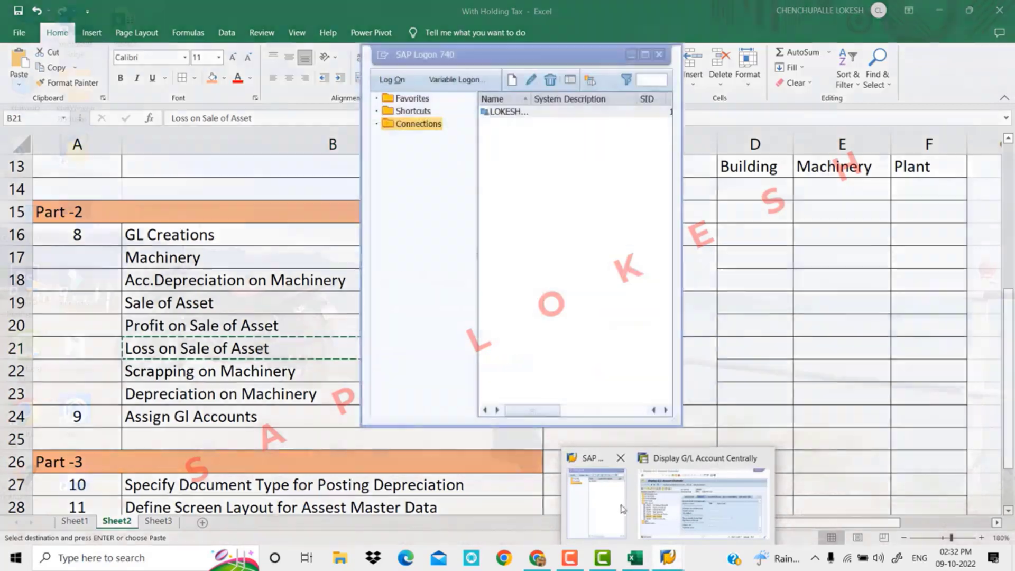
left_click(703, 507)
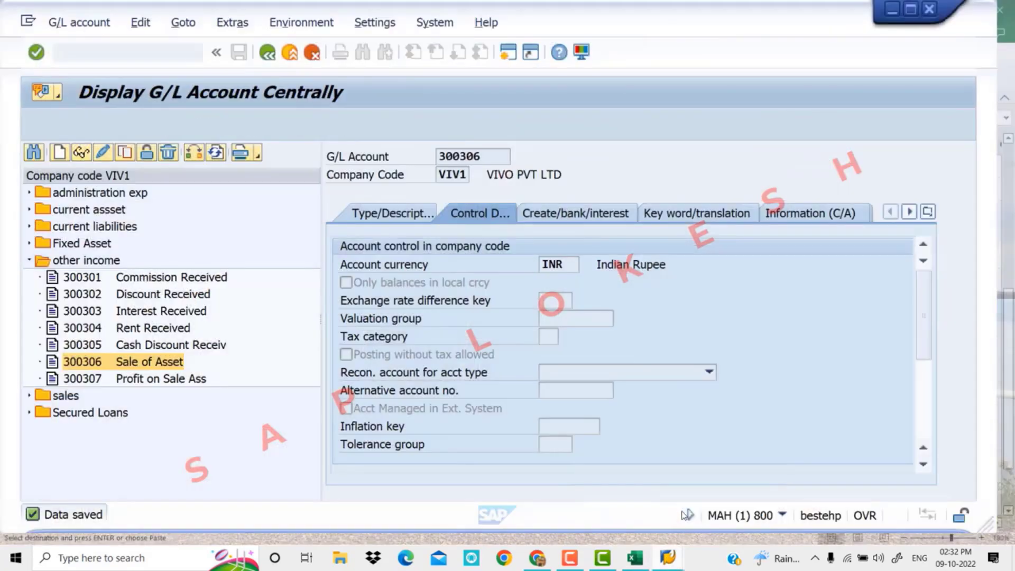
left_click(30, 261)
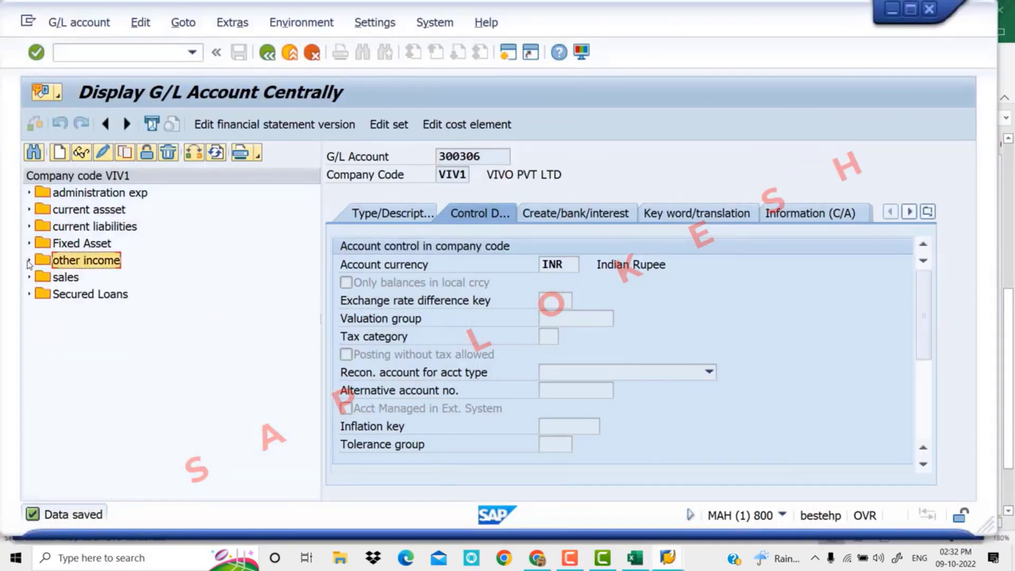
left_click(31, 194)
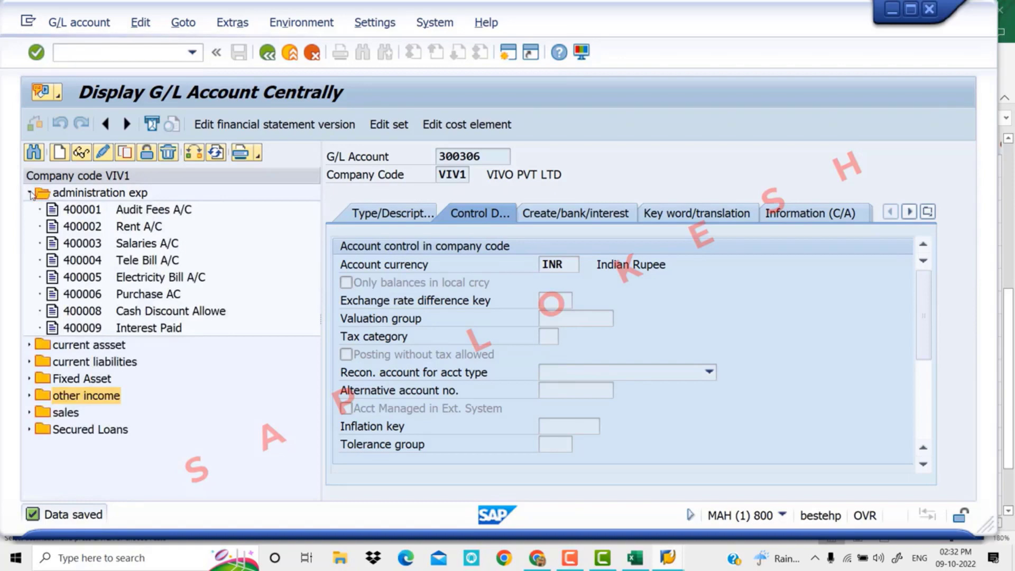
- Copy G/L account 400009 Interest Paid to a new account 400010 in company code VIV1
left_click(93, 330)
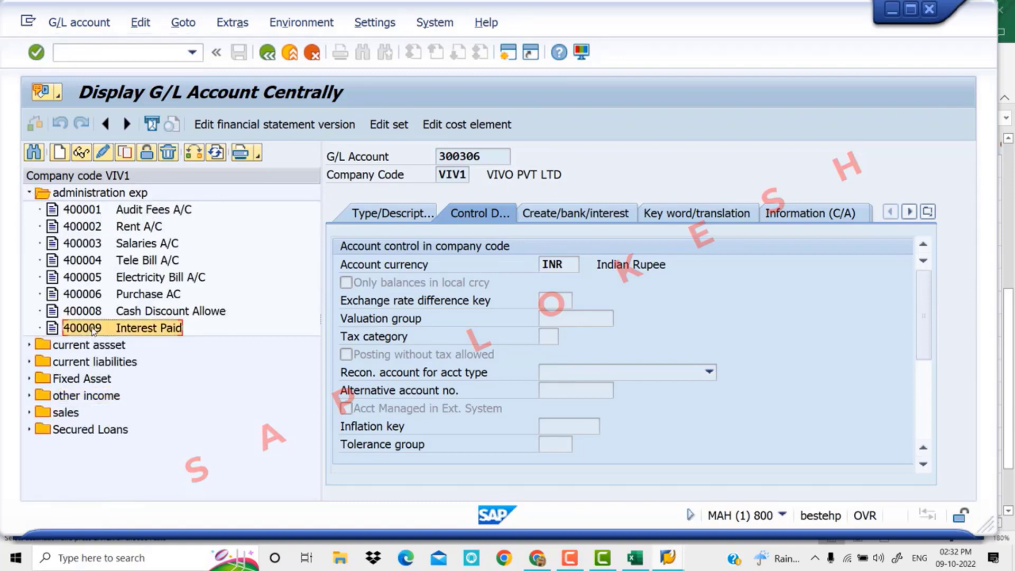
right_click(93, 331)
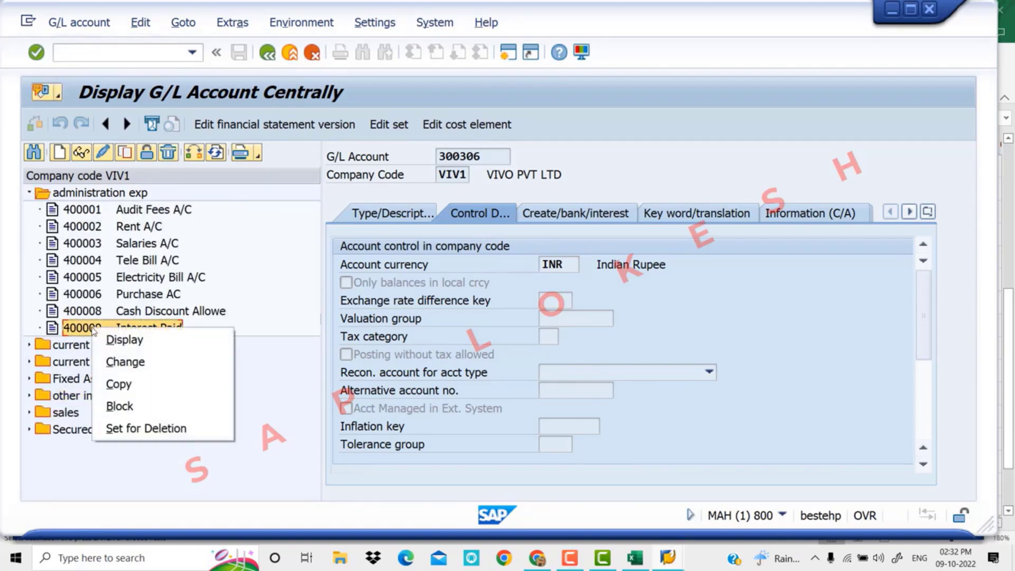
left_click(136, 383)
left_click_drag(227, 235, 339, 315)
left_click(367, 376)
key("BackSpace")
key("BackSpace")
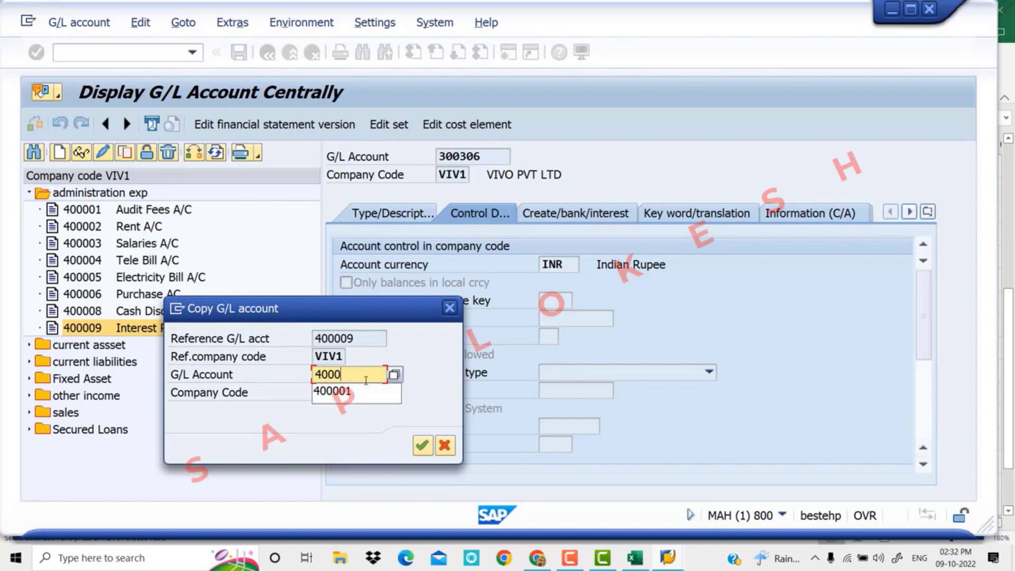
type("10")
key("Return")
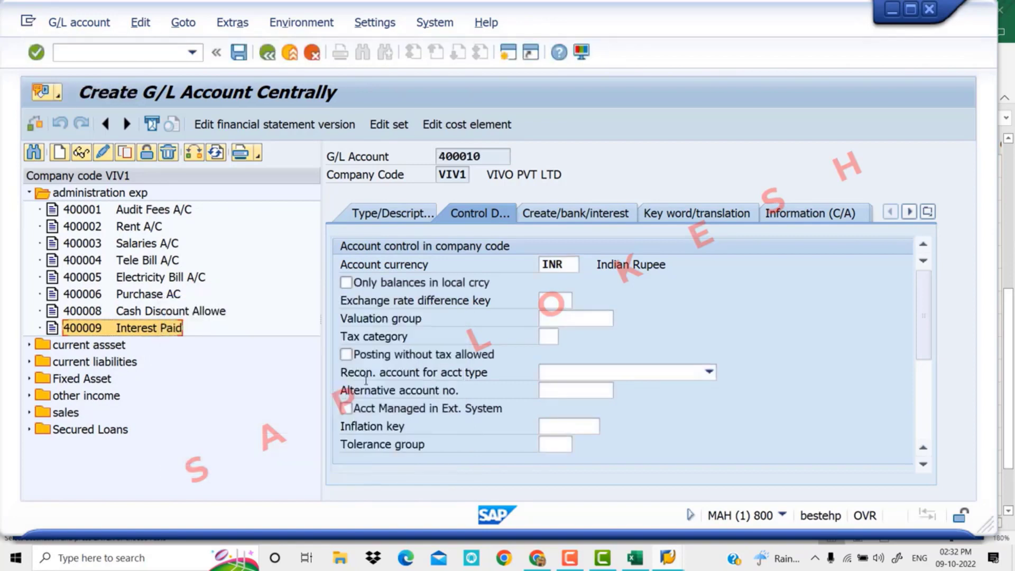
- Set account 400010's short text to "Loss on Sale of Asse" and its long text to "Loss on Sale of Asset"
left_click(407, 211)
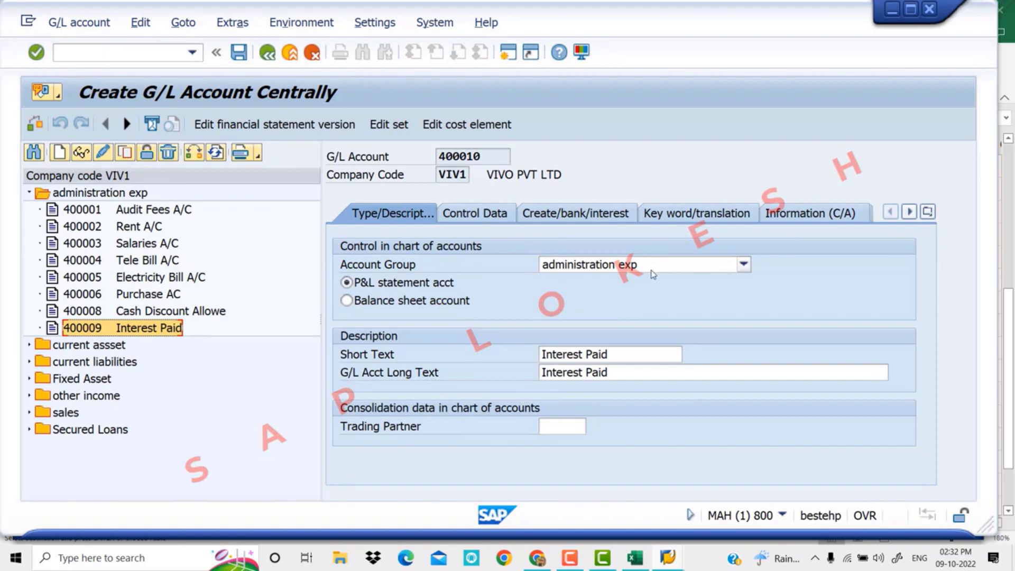
triple_click(632, 358)
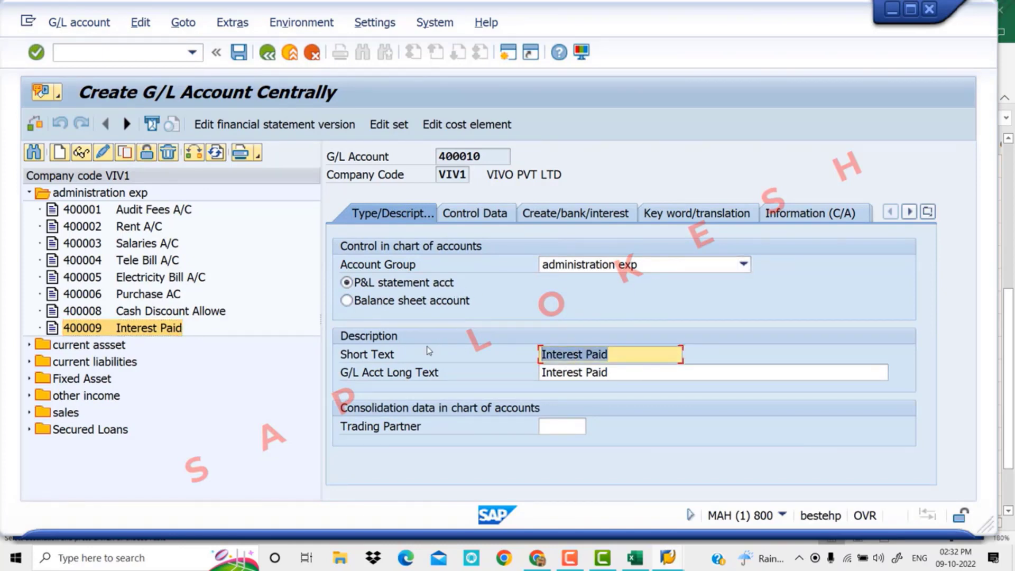
type("Loss on Sale of Asse")
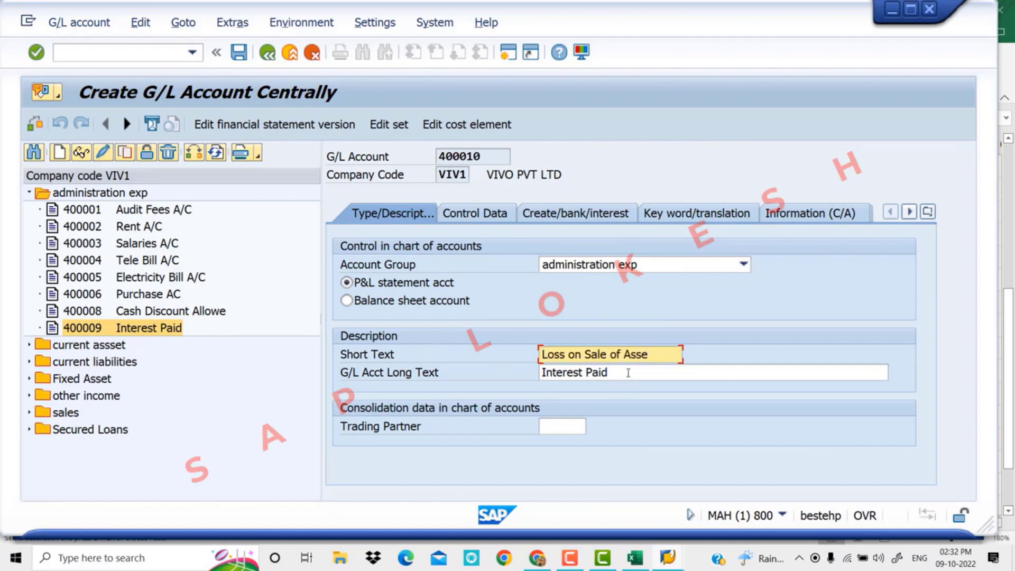
key("Tab")
type("Loss on Sale of Asset")
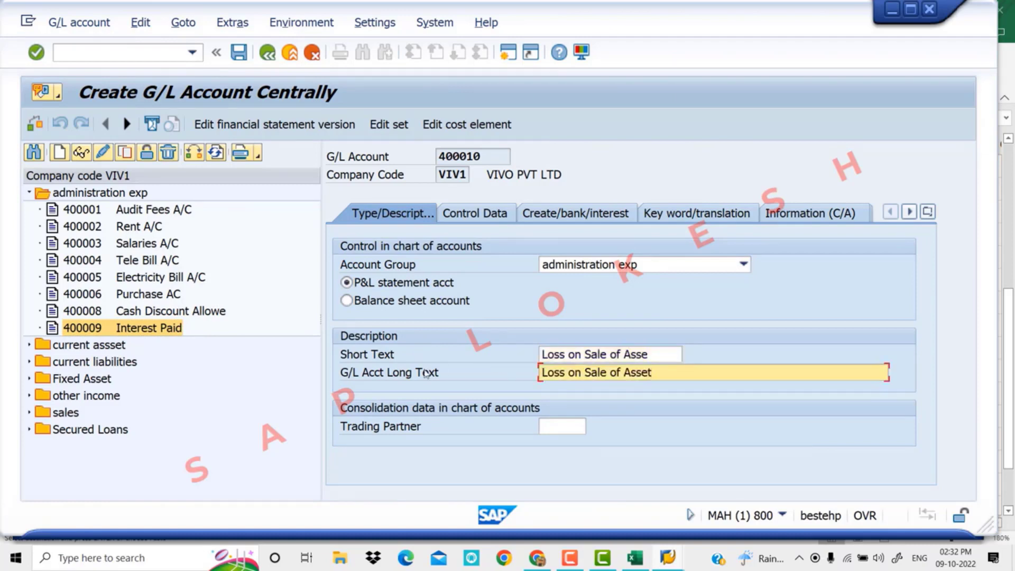
- Set the sort key to 018 Asset number in account 400010's control data
left_click(487, 217)
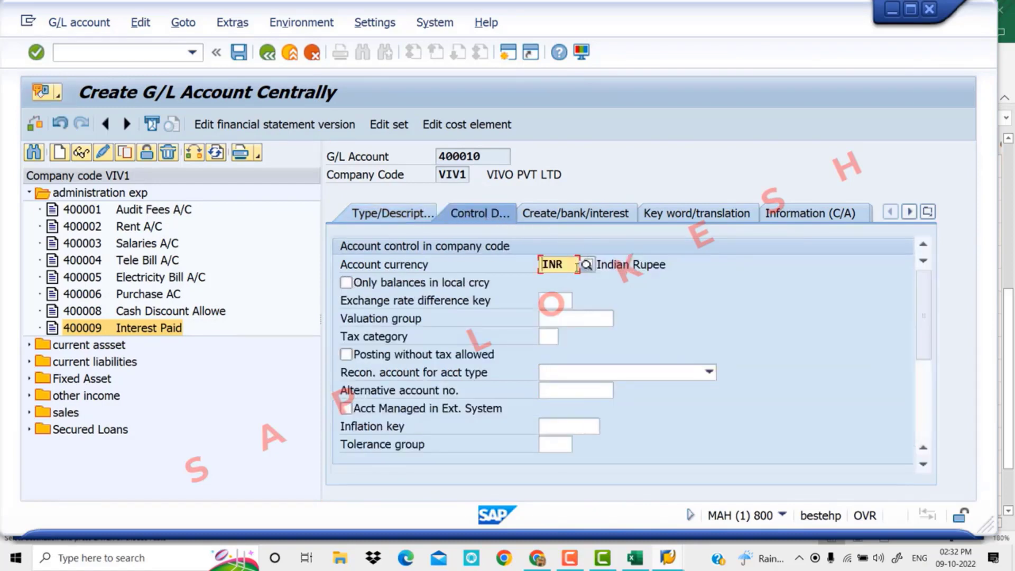
scroll(584, 341, "down", 3)
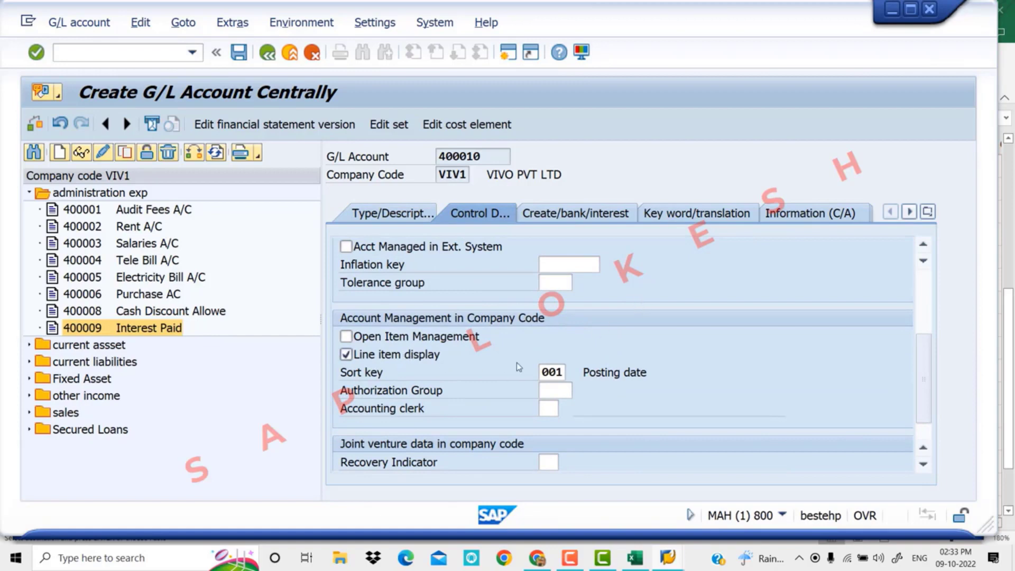
double_click(563, 375)
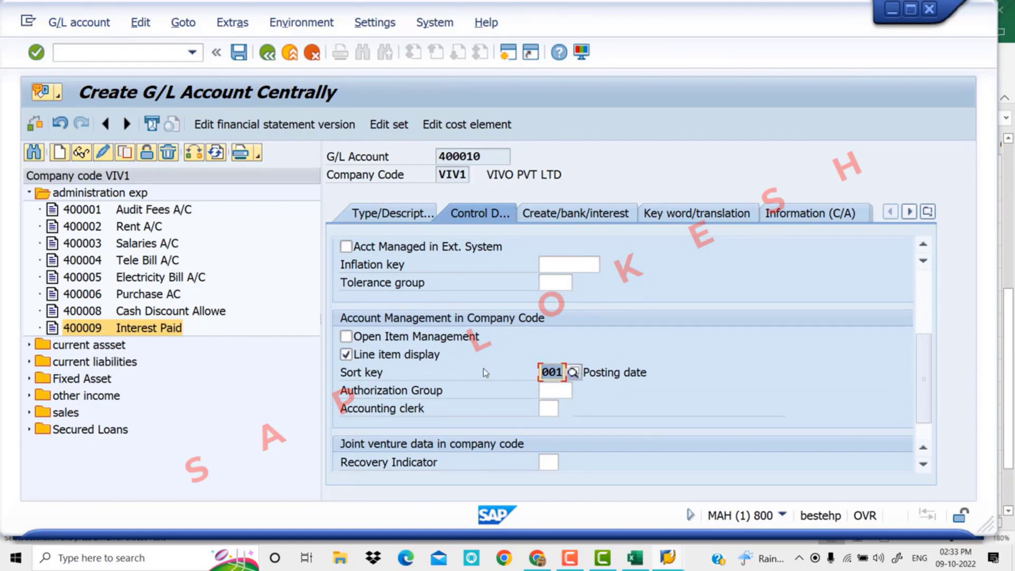
type("018")
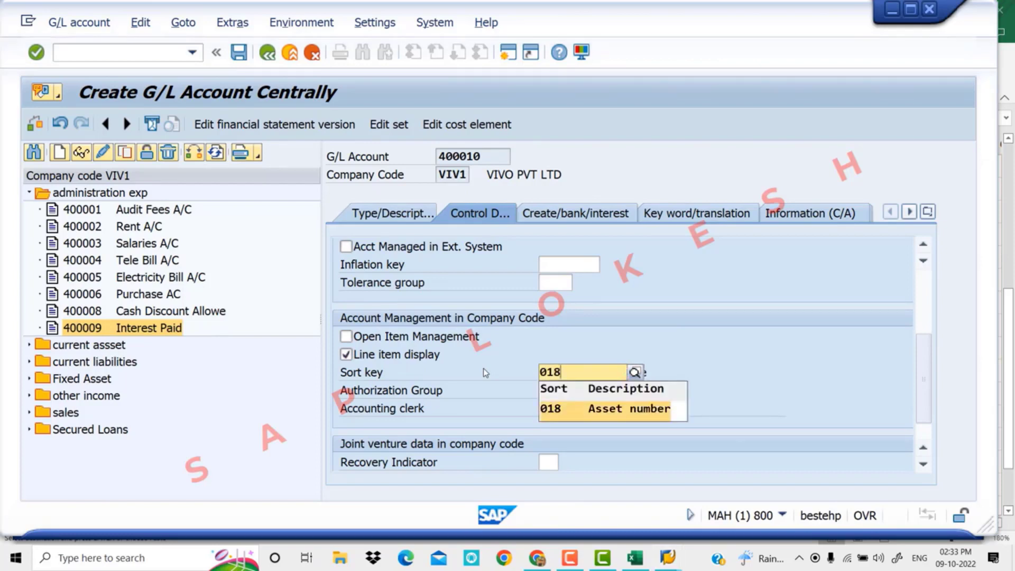
key("Return")
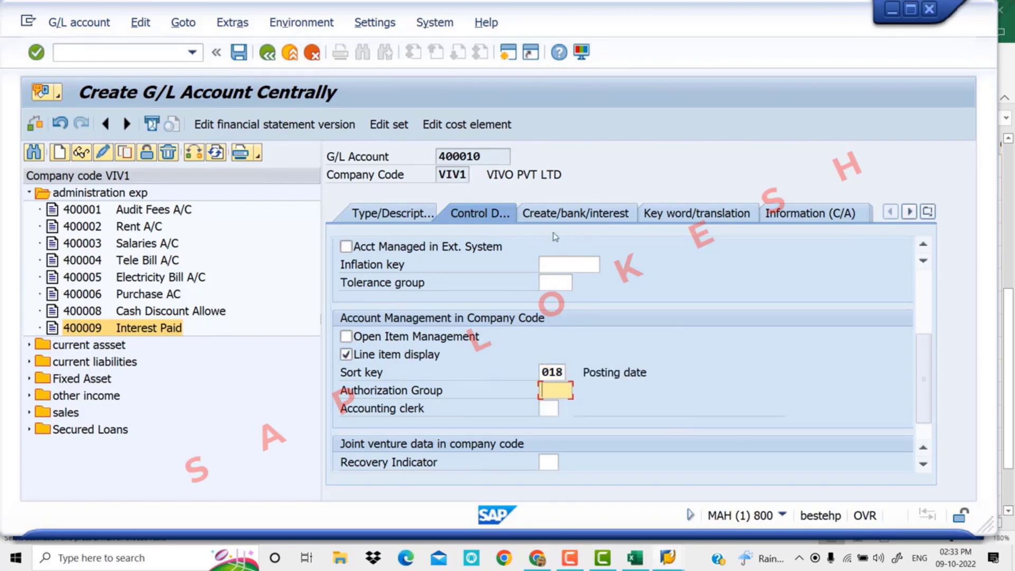
- Check the field status group of account 400010 and save the account
left_click(565, 219)
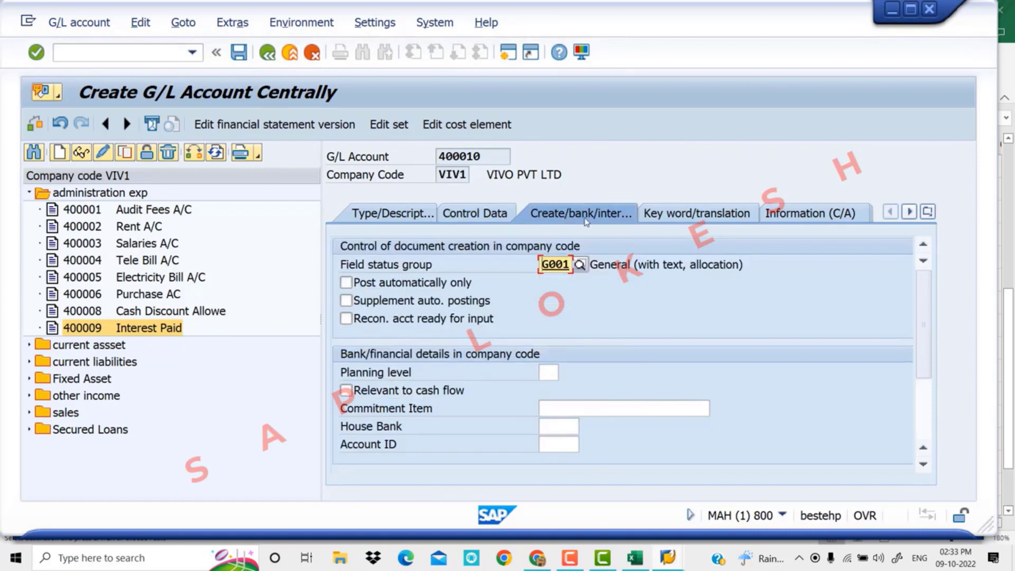
scroll(576, 280, "down", 3)
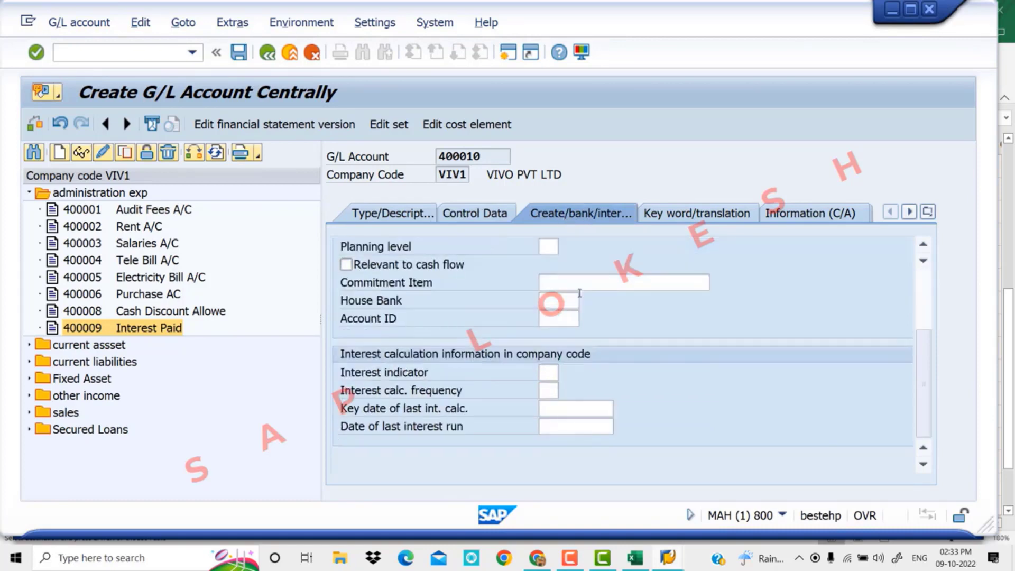
scroll(576, 280, "up", 3)
left_click(418, 218)
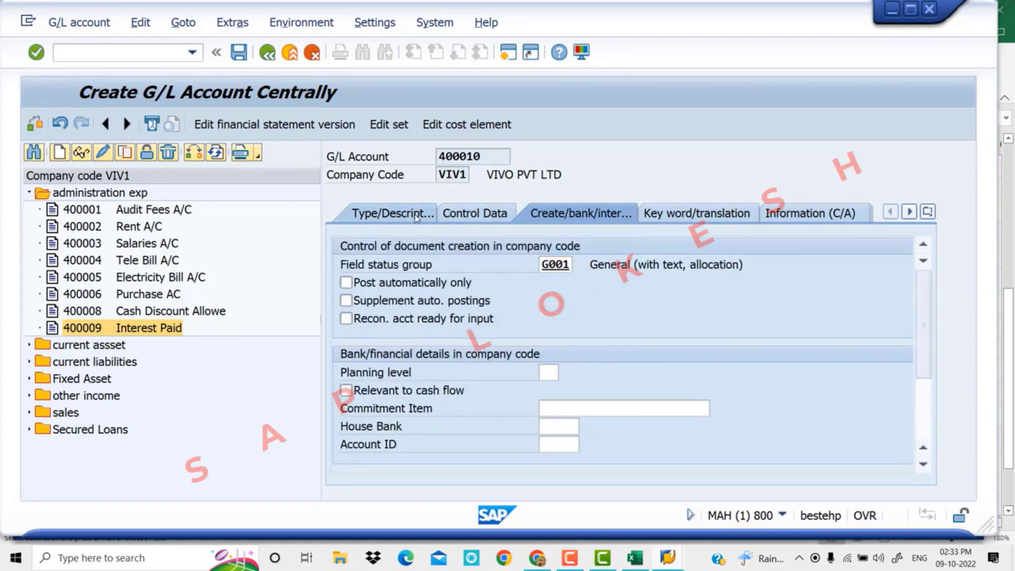
left_click(238, 54)
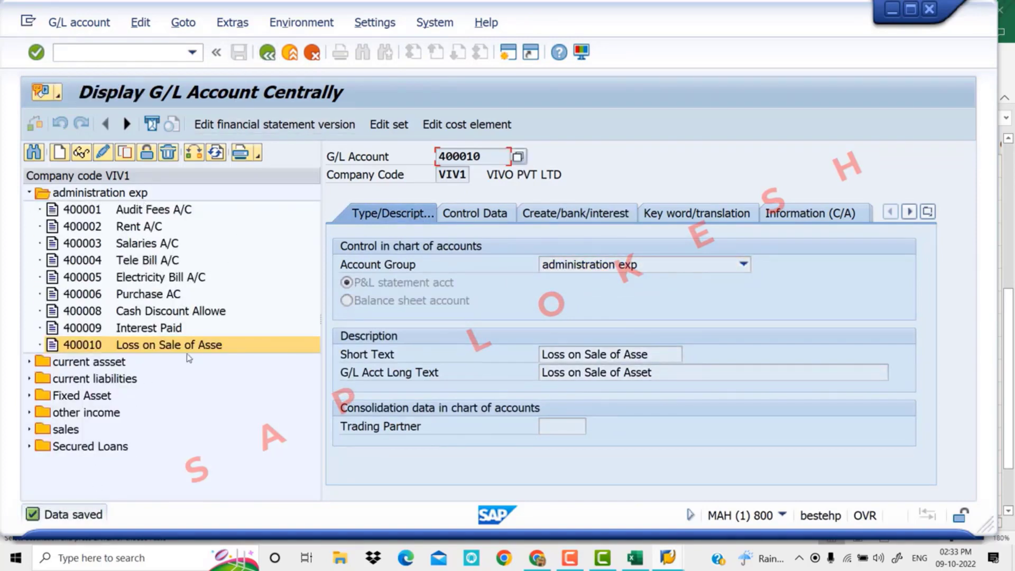
- Switch to the Excel workbook and copy the "Scrapping on Machinery" entry from cell B22
left_click(636, 565)
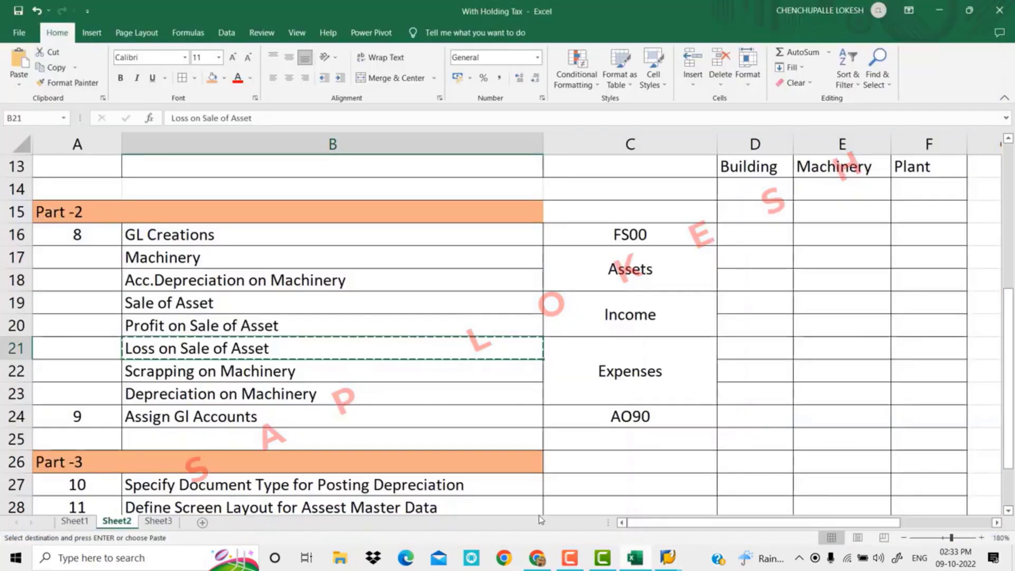
key("Escape")
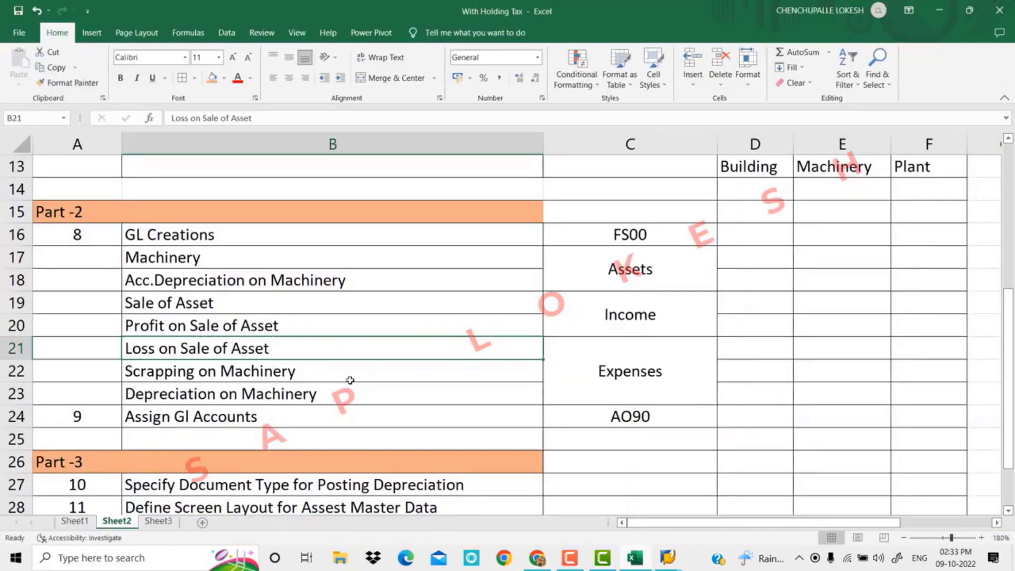
left_click(348, 378)
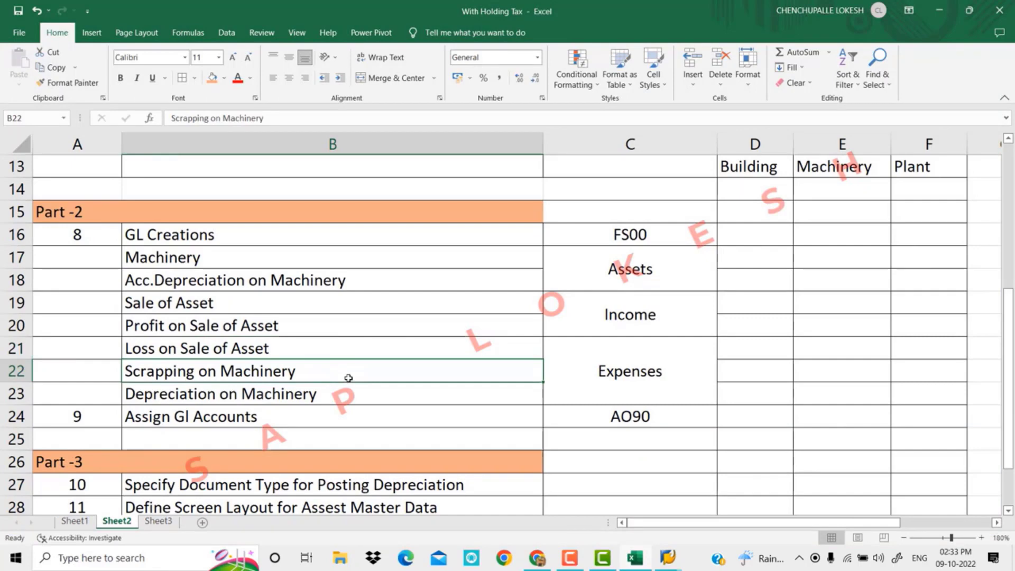
key("ctrl+c")
- Switch back to SAP and copy G/L account 400010 to a new account 400011 in company code VIV1
mouse_move(662, 550)
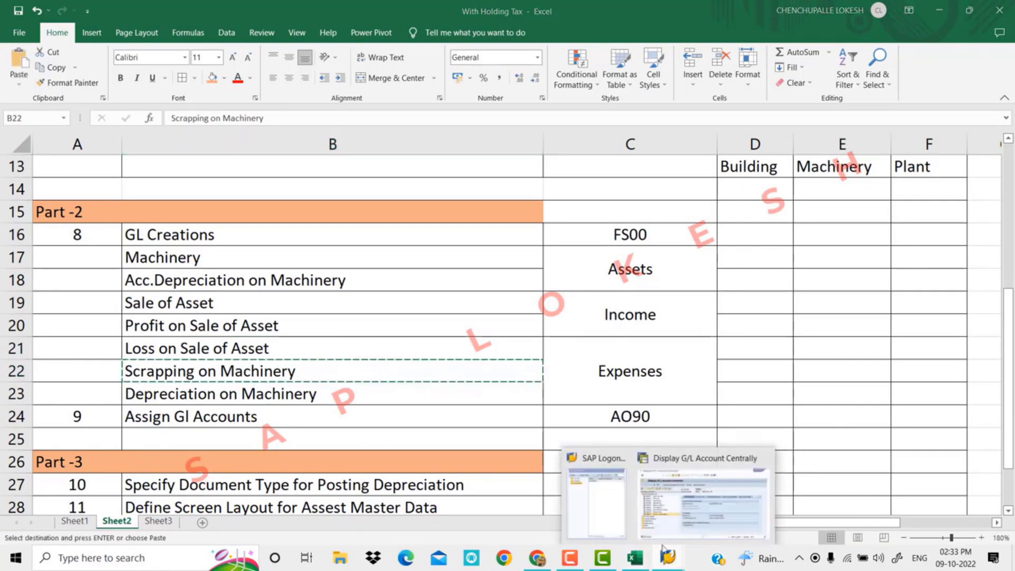
left_click(703, 502)
right_click(226, 351)
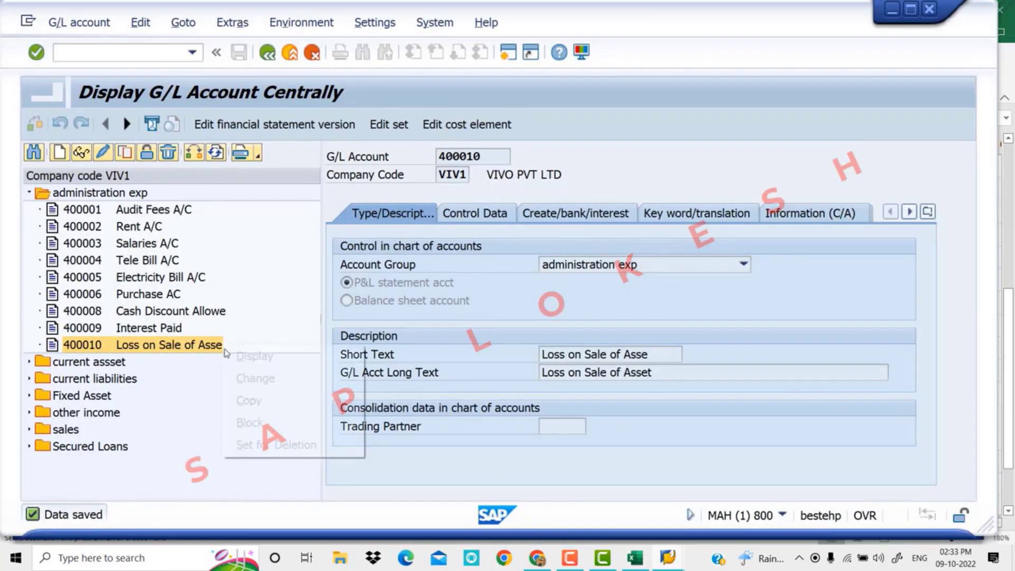
left_click(247, 400)
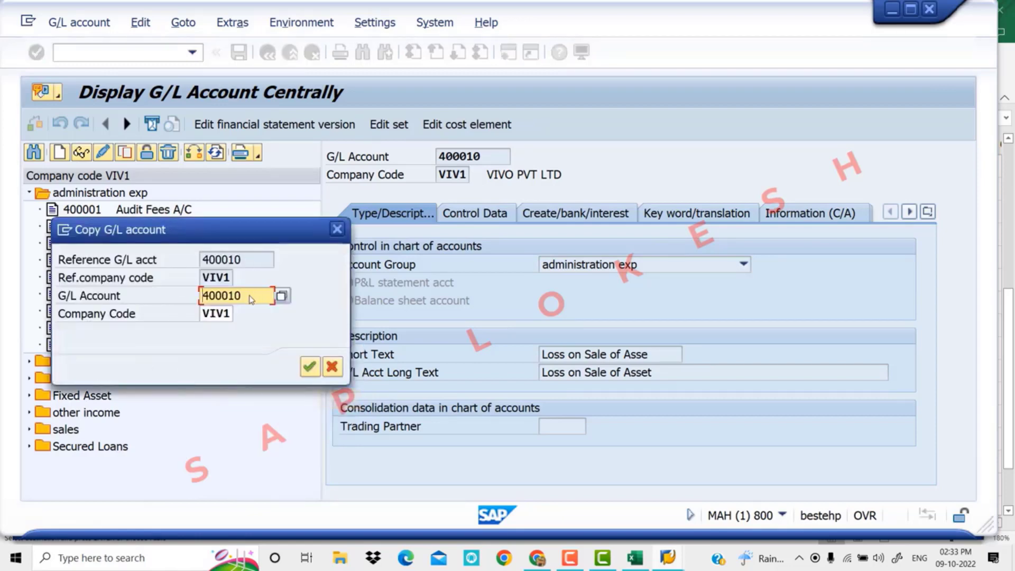
key("BackSpace")
type("1")
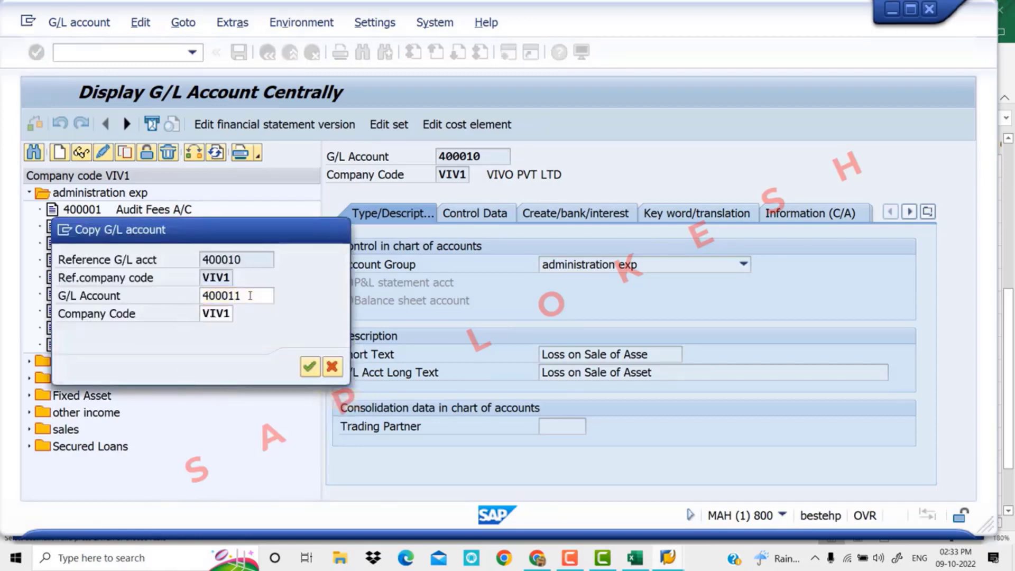
key("Return")
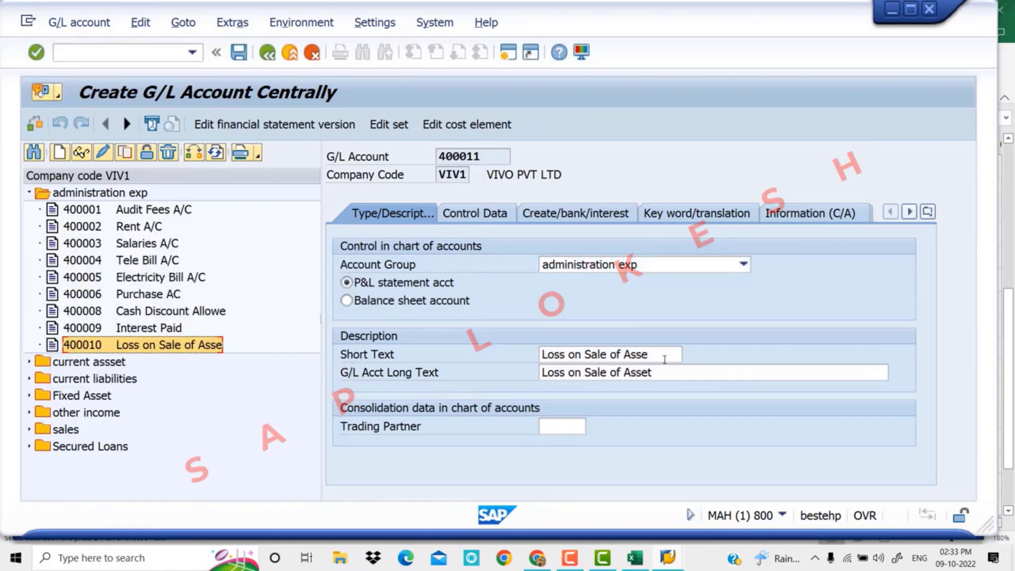
- Set account 400011's short text to "Scrapping on Machine" and its long text to "Scrapping on Machinery"
left_click_drag(664, 360, 359, 354)
key("ctrl+v")
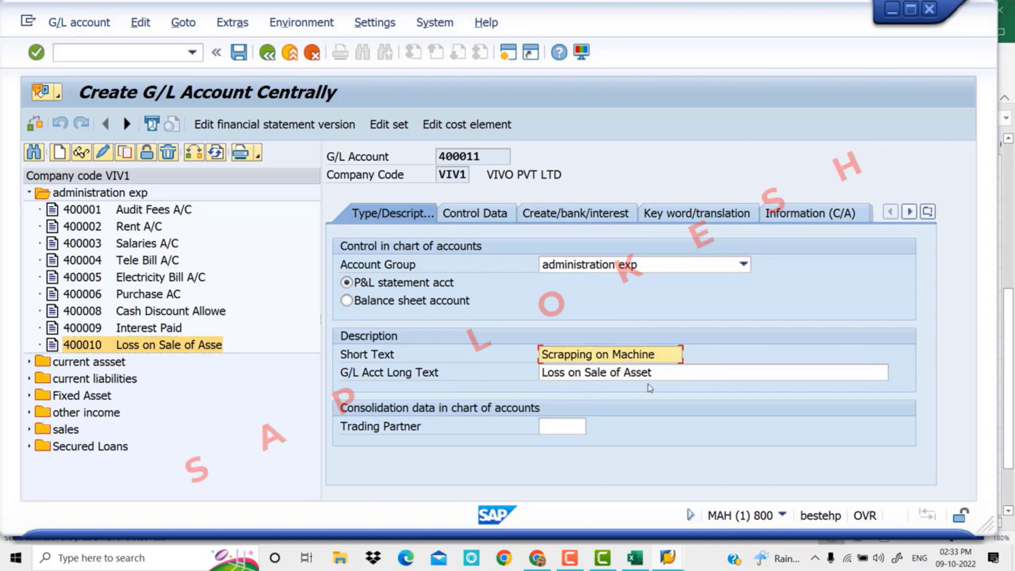
key("Tab")
key("ctrl+v")
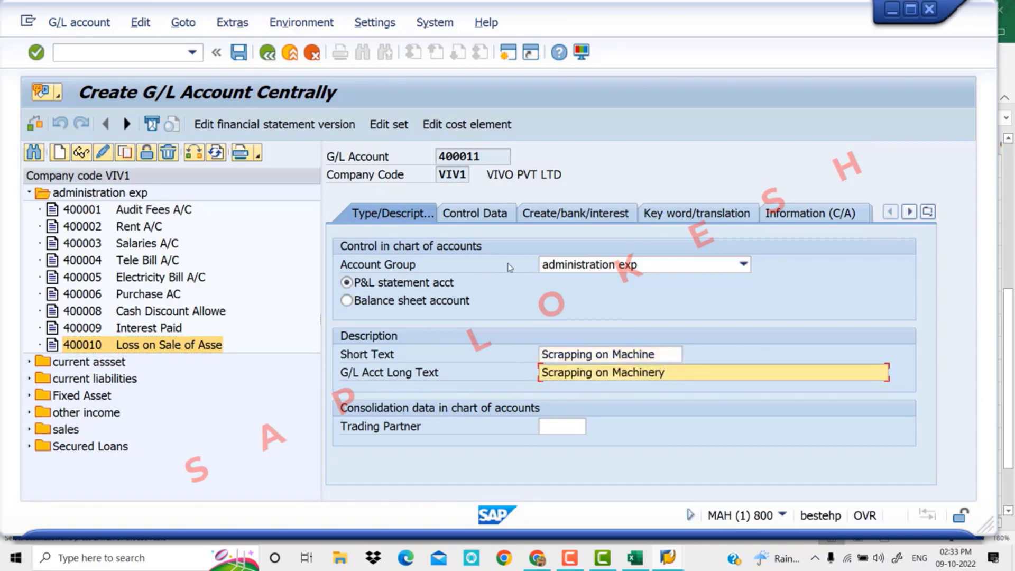
- Check the sort key and field status group of account 400011, and save the account
left_click(494, 221)
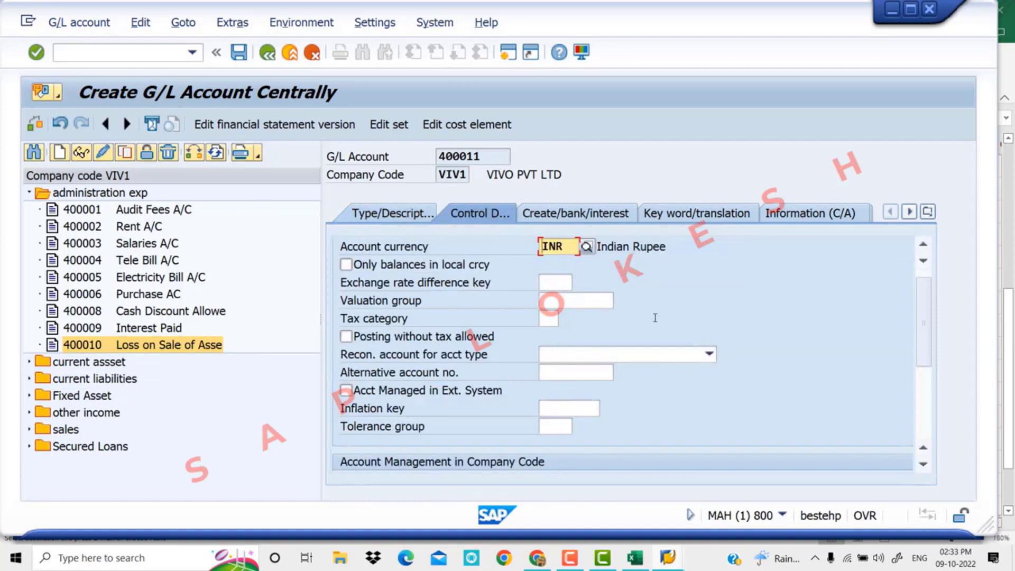
scroll(655, 318, "down", 3)
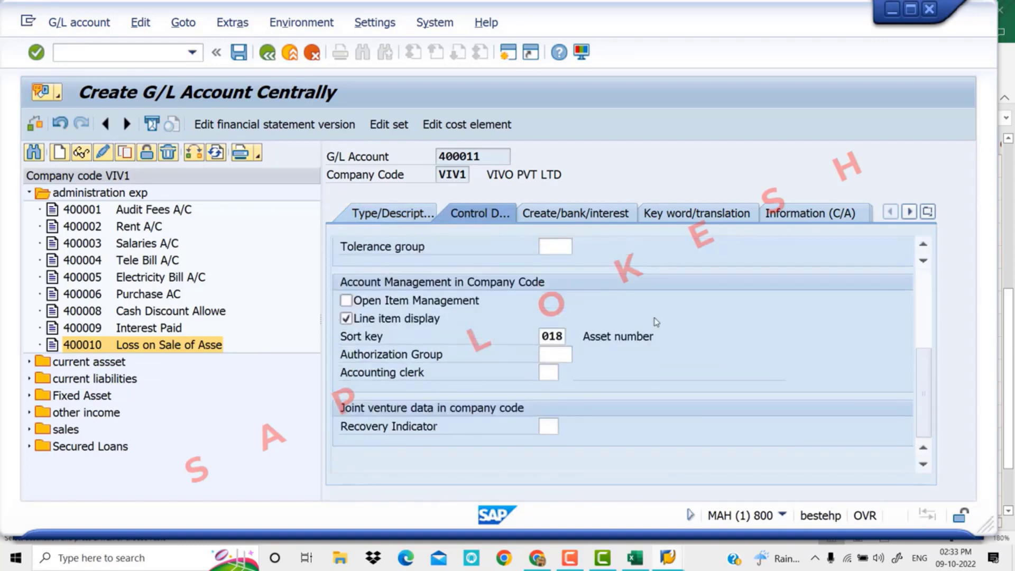
left_click(591, 220)
left_click(240, 55)
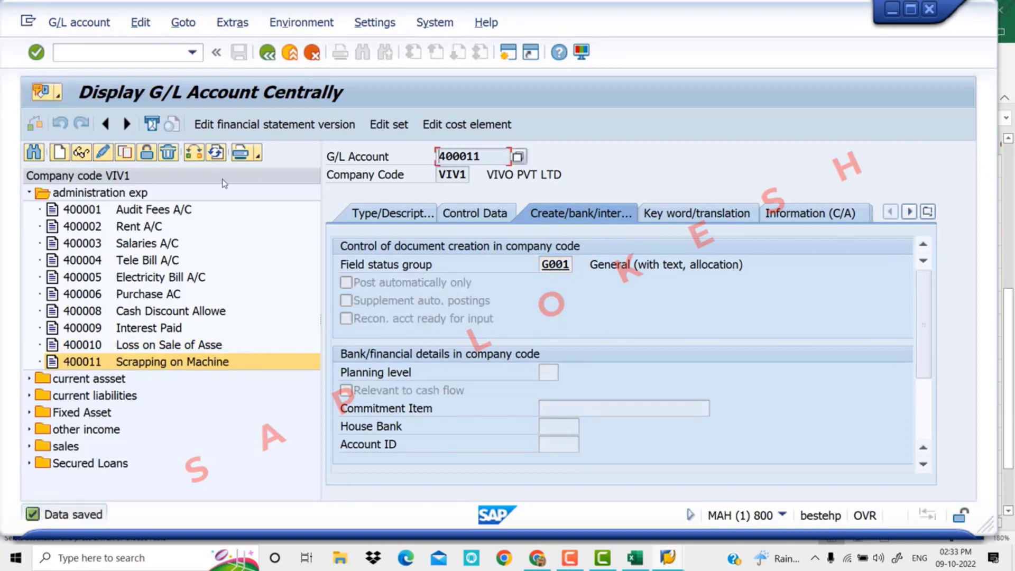
- Copy G/L account 400011 to a new account 400012 in company code VIV1
double_click(106, 365)
right_click(106, 365)
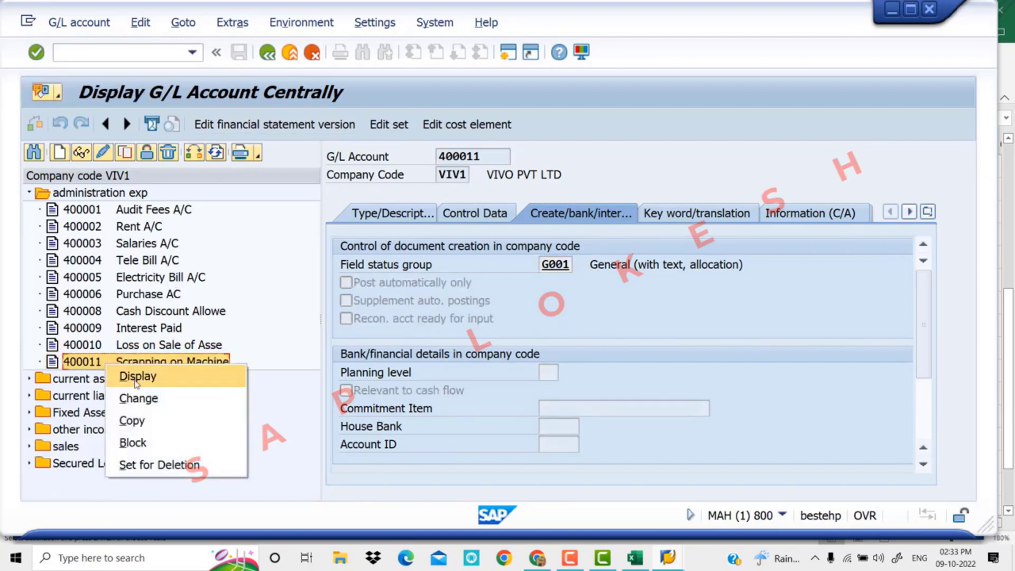
left_click(159, 418)
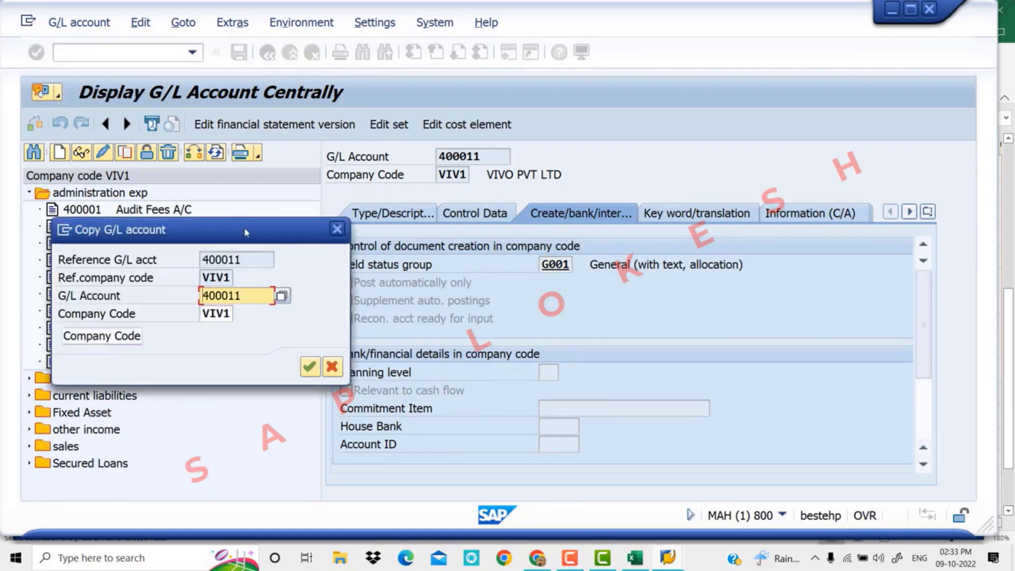
left_click_drag(245, 230, 393, 302)
left_click(404, 366)
key("BackSpace")
type("2")
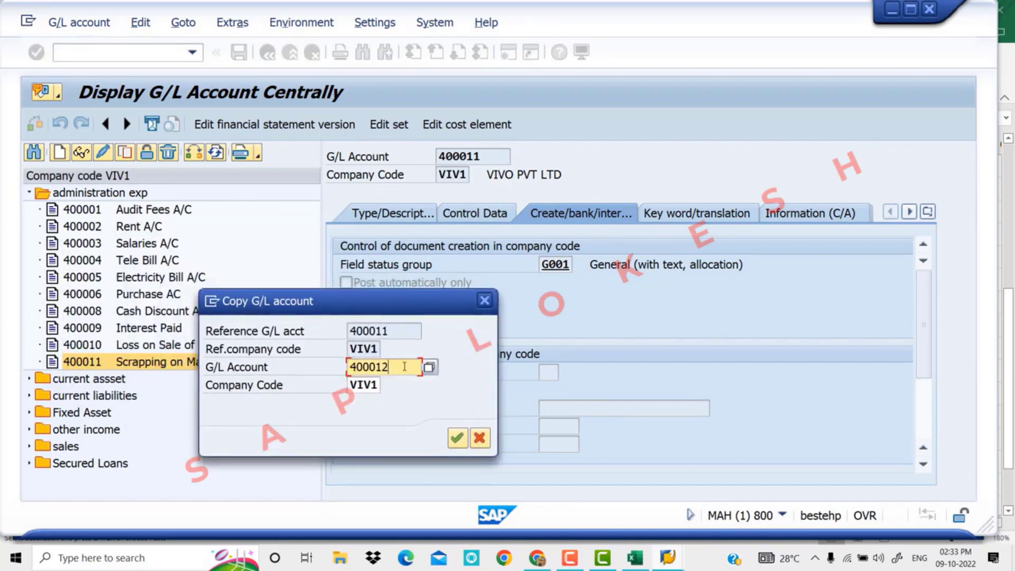
key("Return")
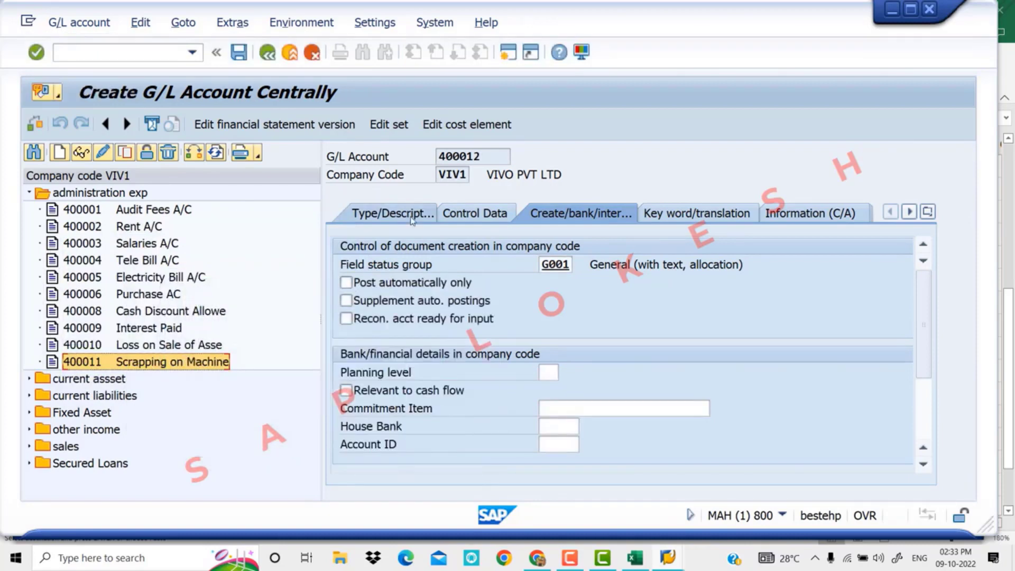
- Show account 400012's description data, and copy the "Depreciation on Machinery" entry from cell B23 of the Excel workbook
left_click(412, 220)
left_click_drag(674, 356, 379, 341)
key("ctrl+v")
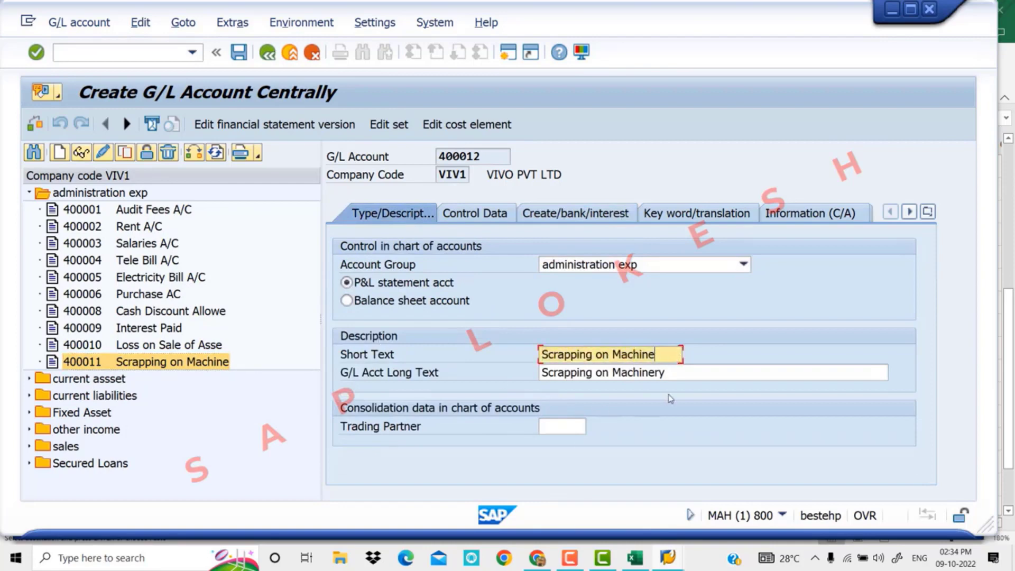
left_click(637, 558)
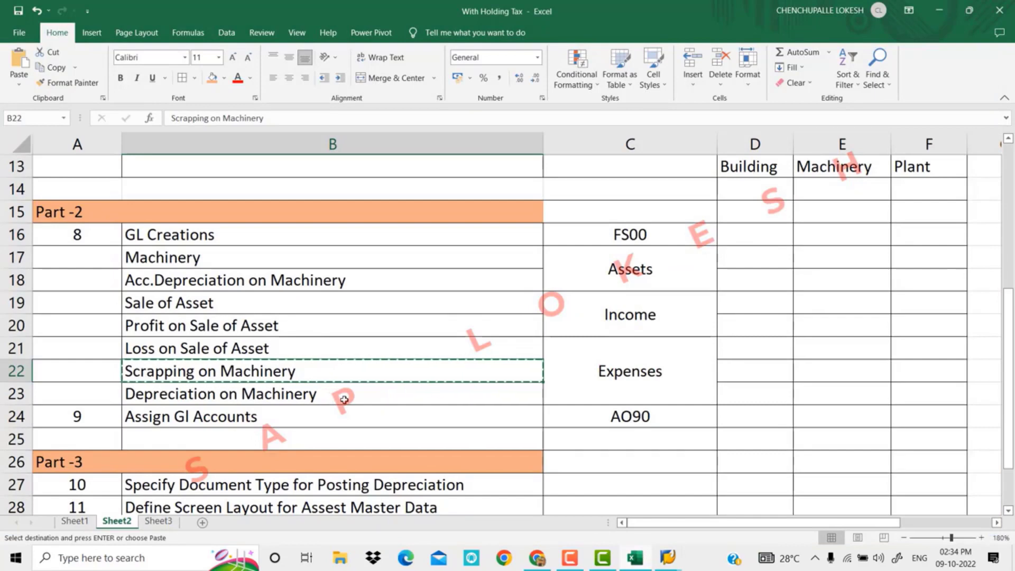
key("alt+Tab")
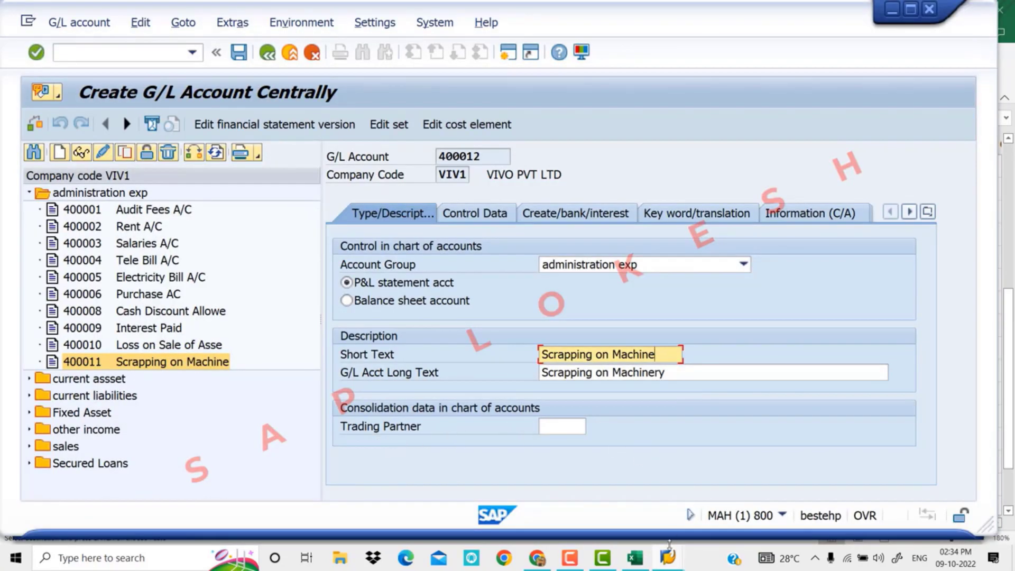
left_click(624, 550)
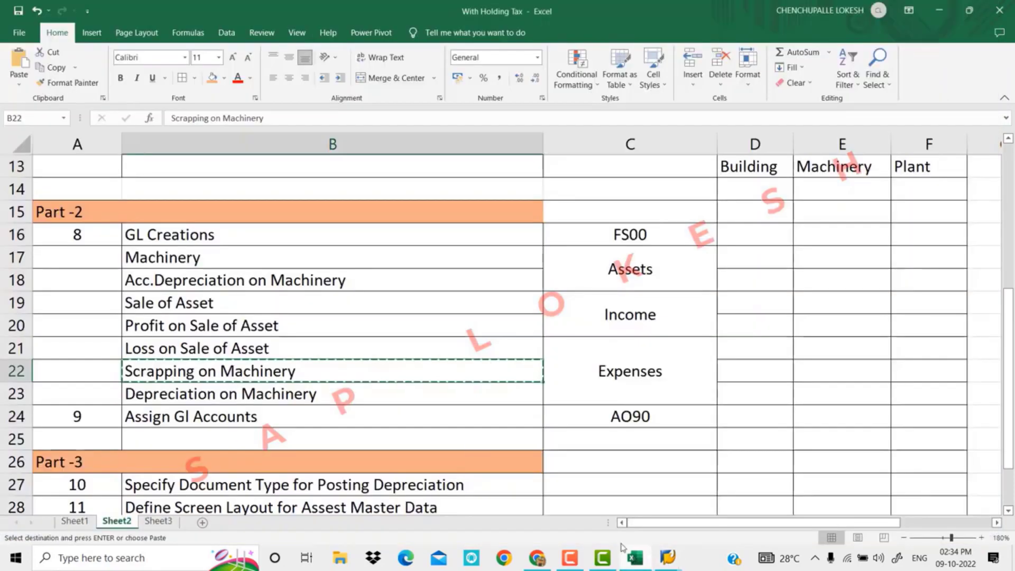
left_click(350, 395)
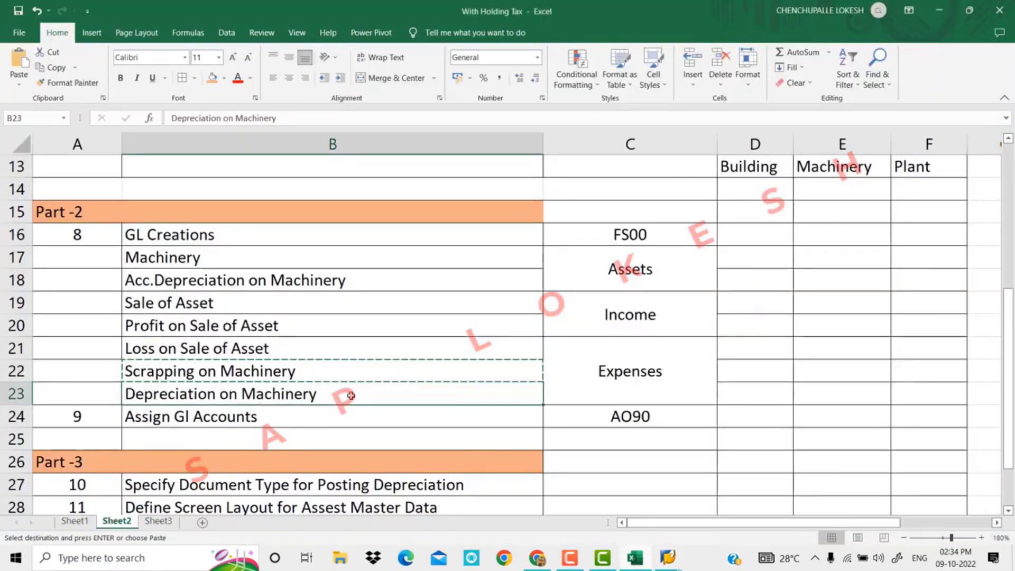
left_click(667, 558)
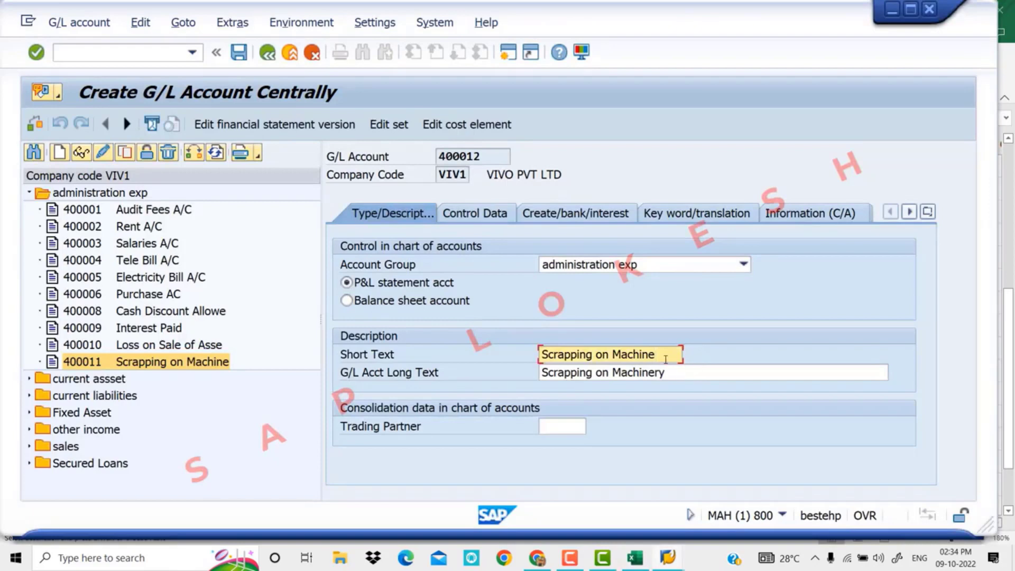
- Set account 400012's short text to "Depreciation on Mach" and its long text to "Depreciation on Machinery"
left_click_drag(666, 359, 421, 354)
key("ctrl+v")
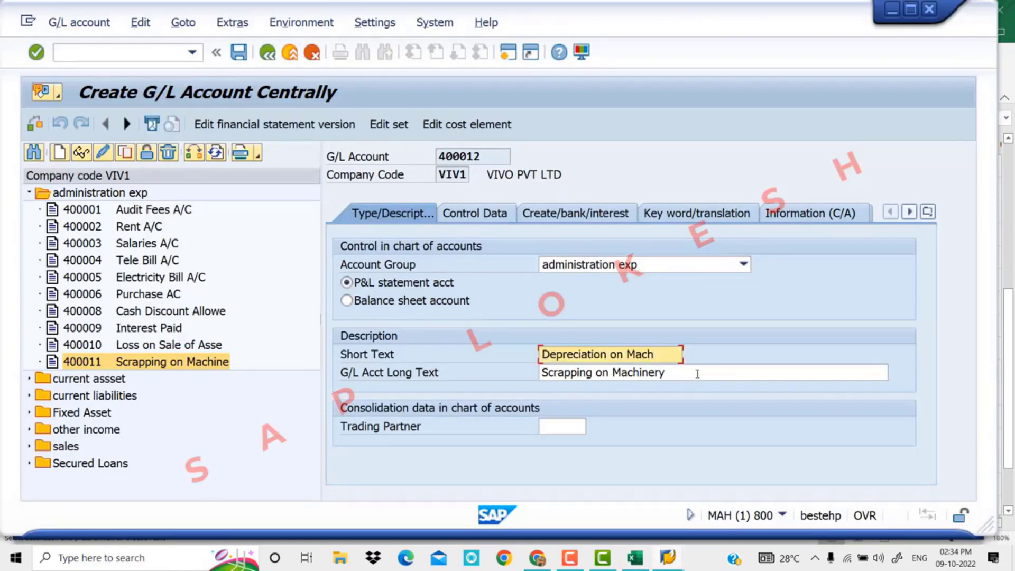
left_click_drag(697, 374, 404, 366)
key("ctrl+v")
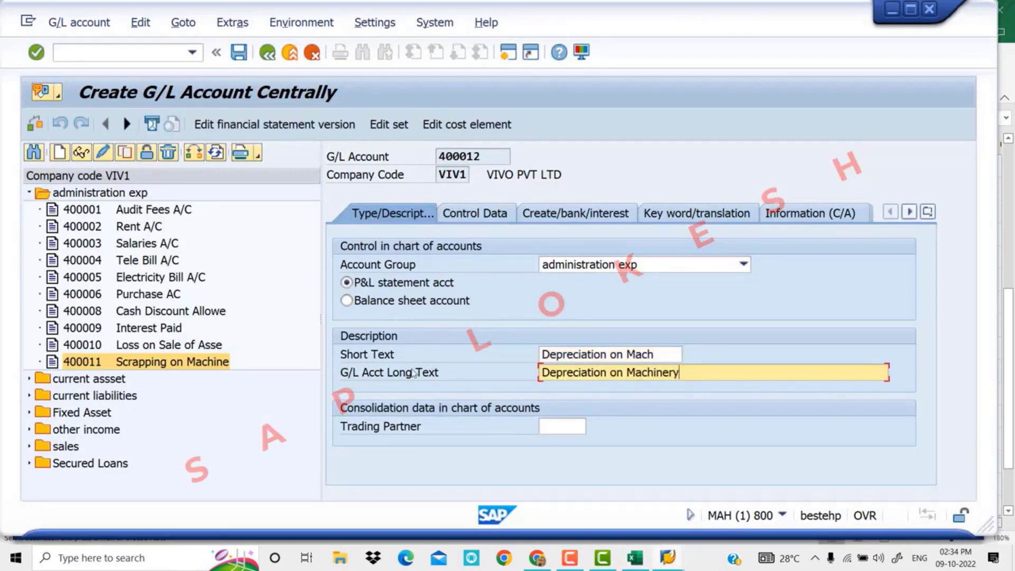
- Check the sort key and field status group of account 400012, and save the account
left_click(500, 214)
scroll(576, 320, "down", 4)
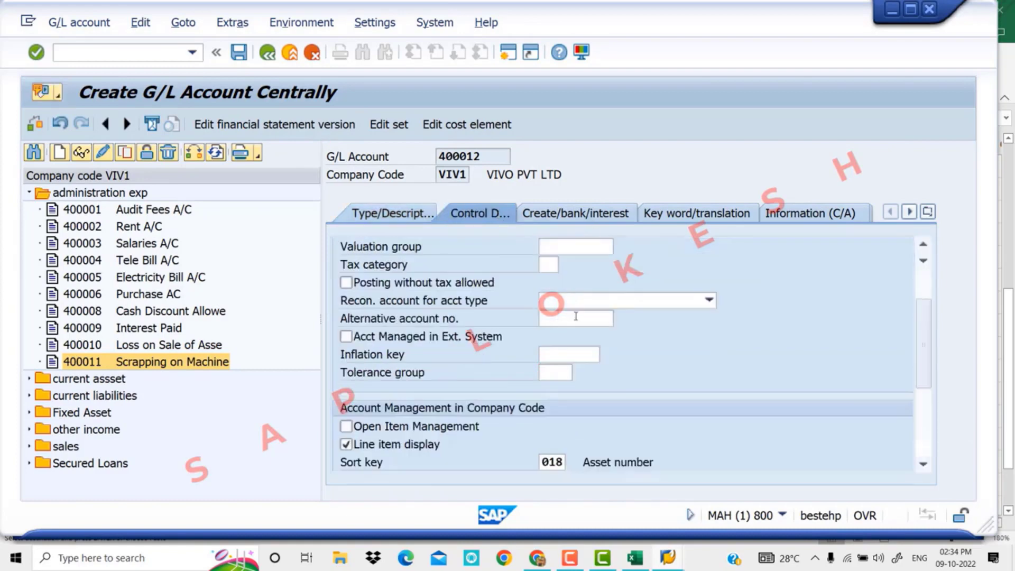
left_click(581, 213)
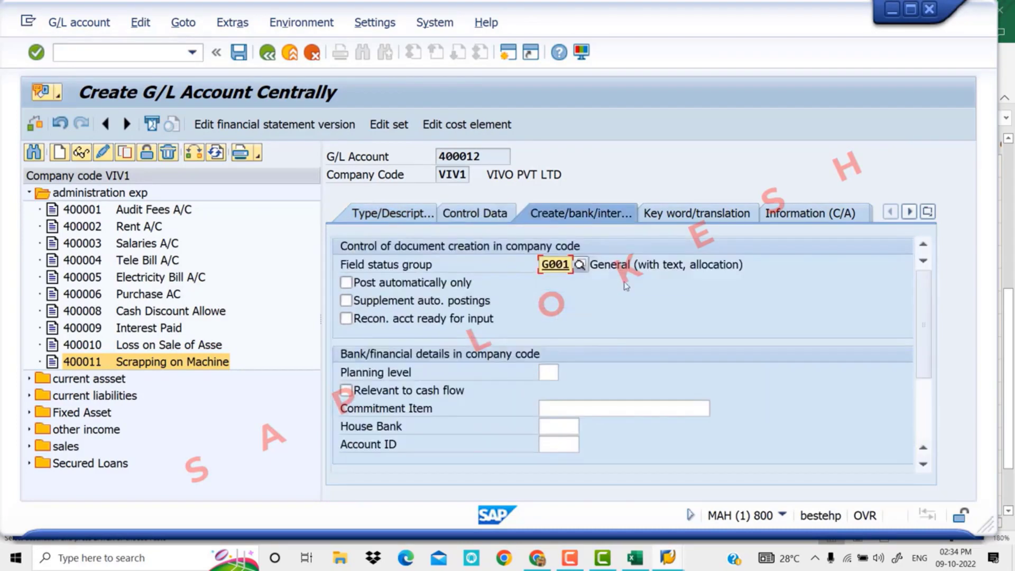
scroll(616, 320, "down", 2)
scroll(614, 315, "down", 1)
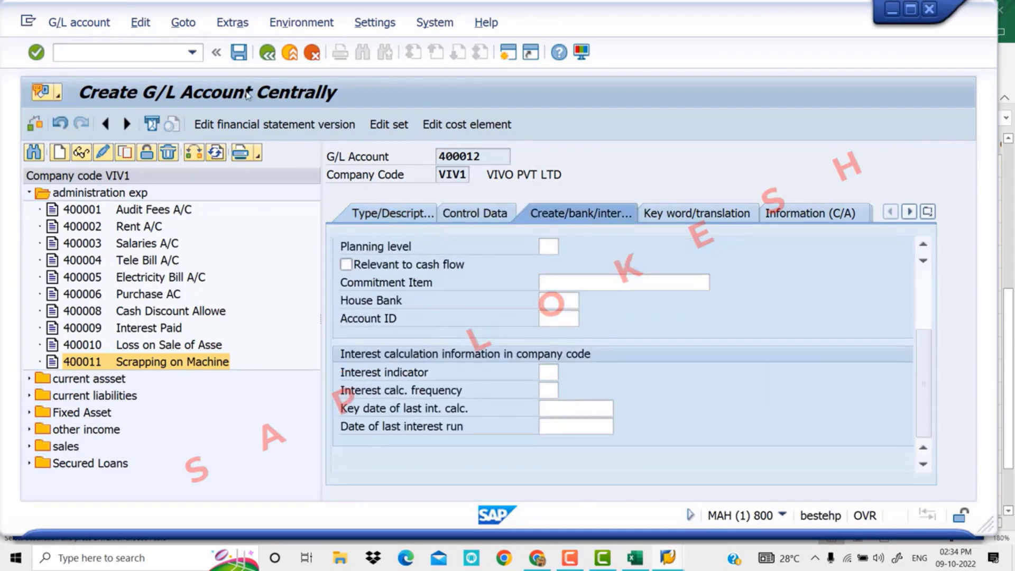
left_click(241, 54)
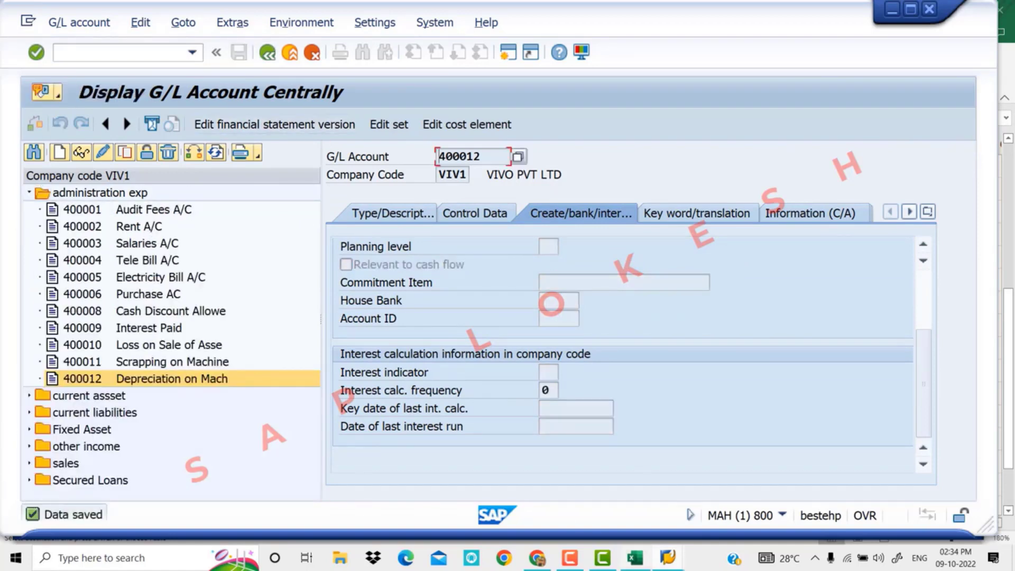
- Switch to the Excel workbook and review the G/L creation entries from Machinery in B17 to Depreciation on Machinery in B23
left_click(645, 560)
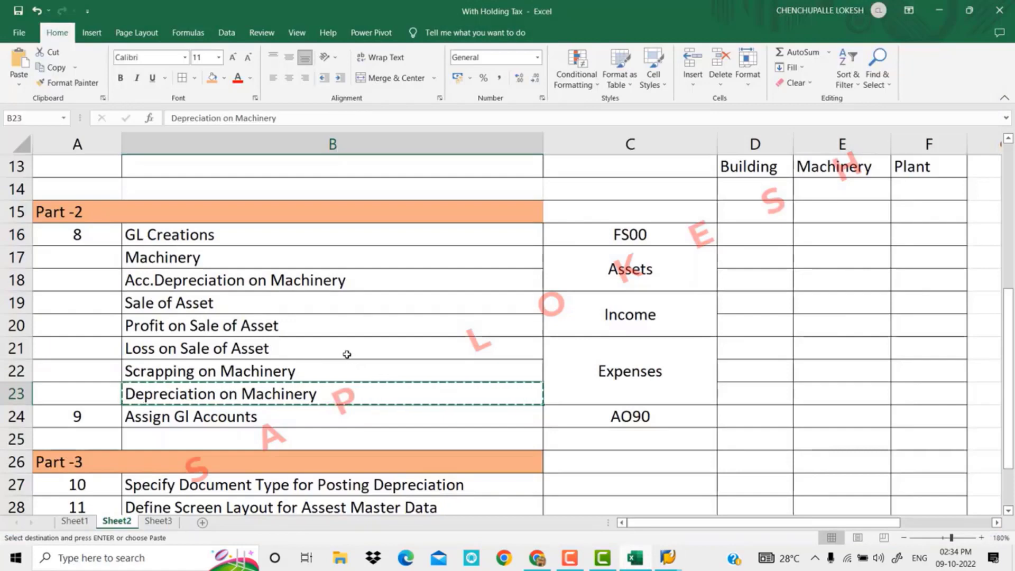
key("Escape")
left_click(327, 259)
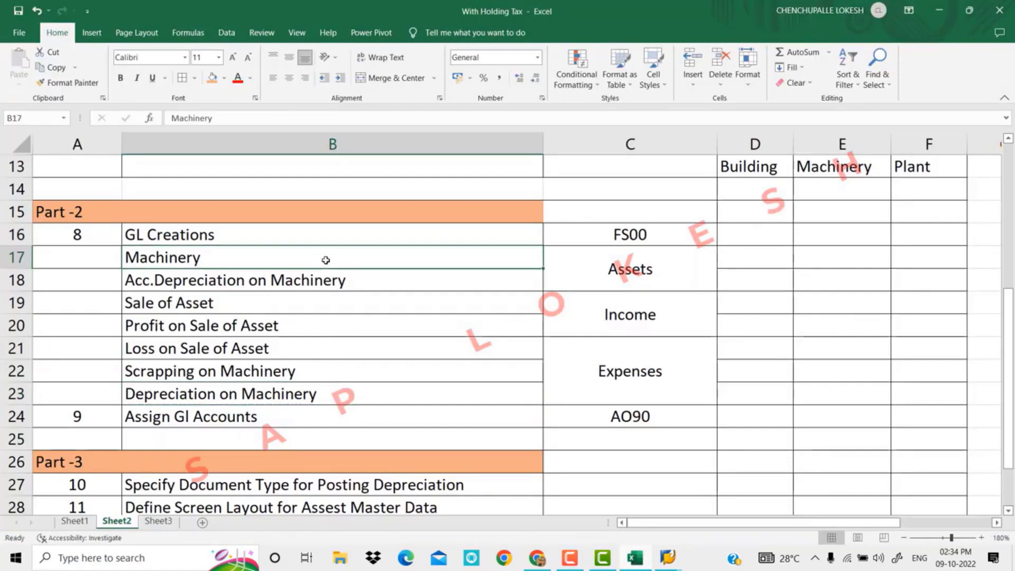
left_click(353, 283)
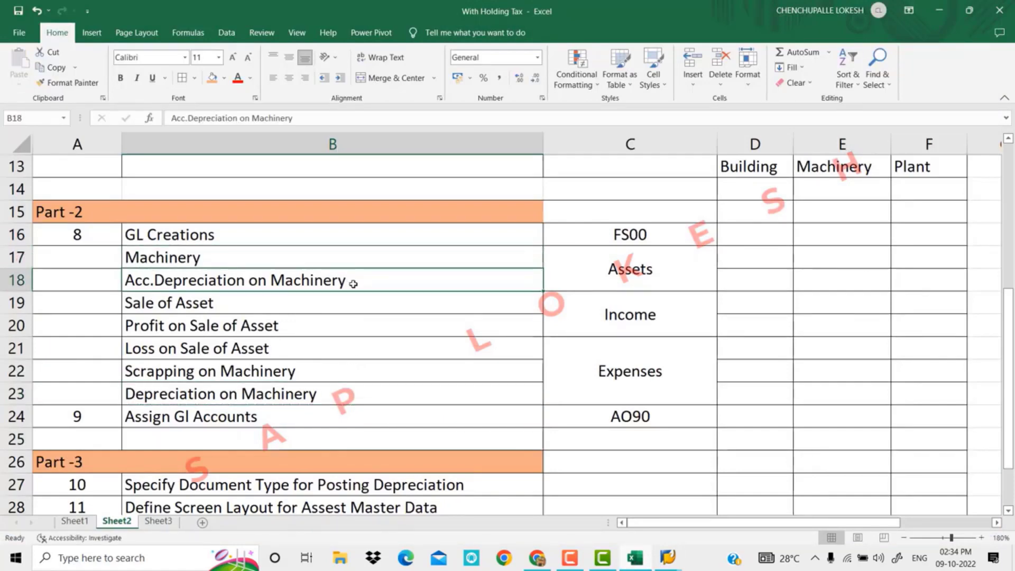
left_click(337, 304)
left_click(340, 328)
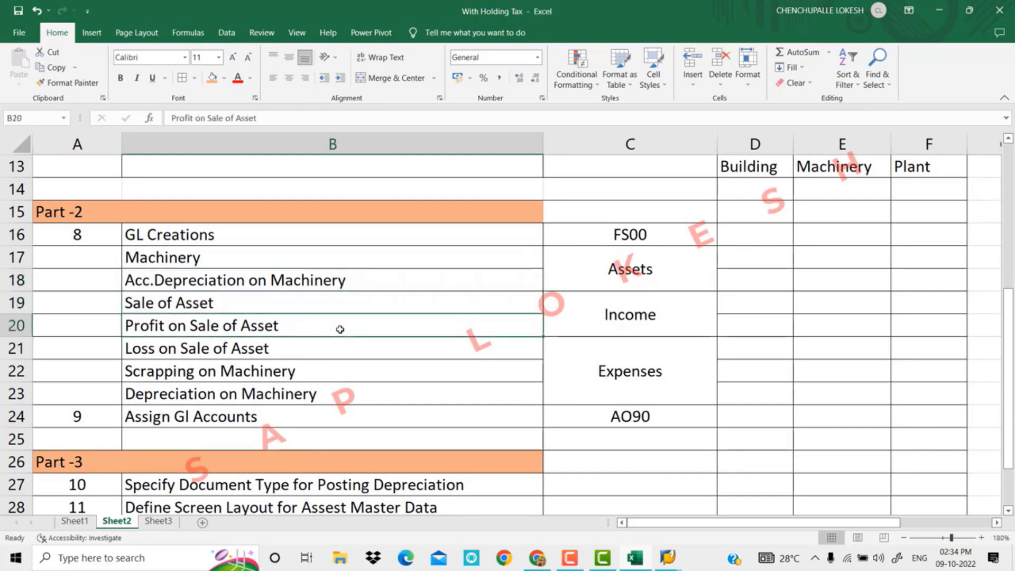
left_click(348, 354)
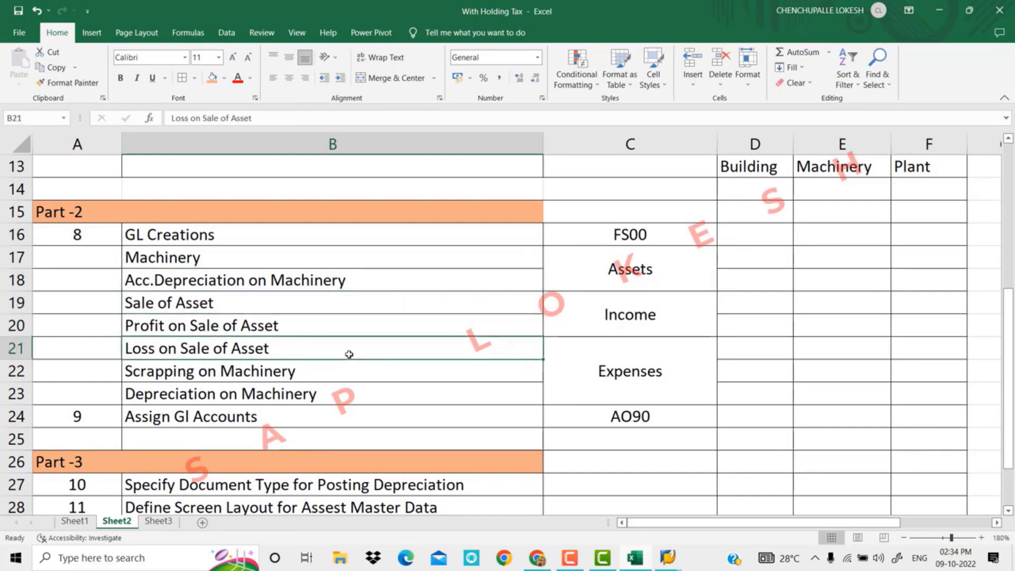
left_click(351, 379)
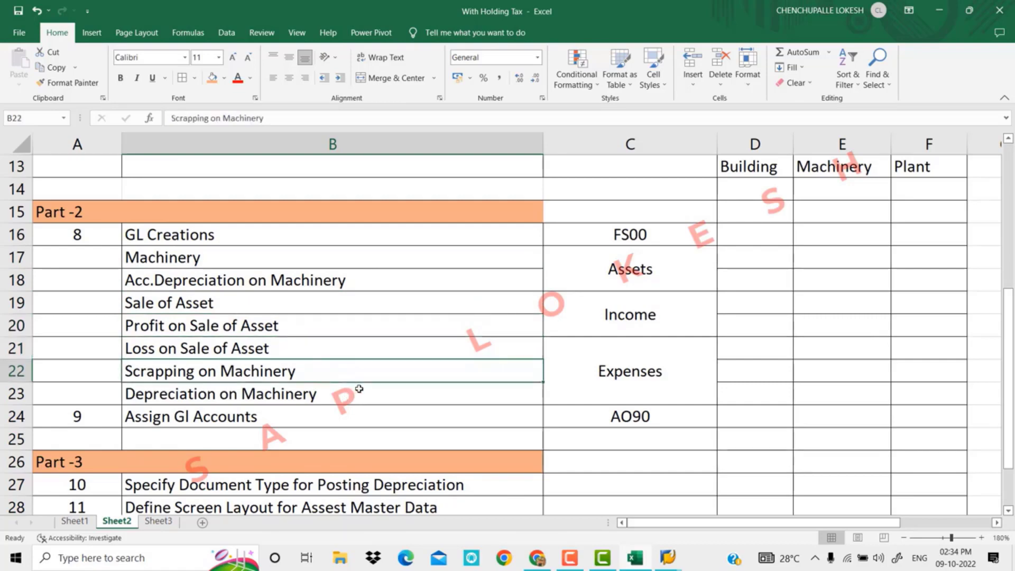
left_click(359, 389)
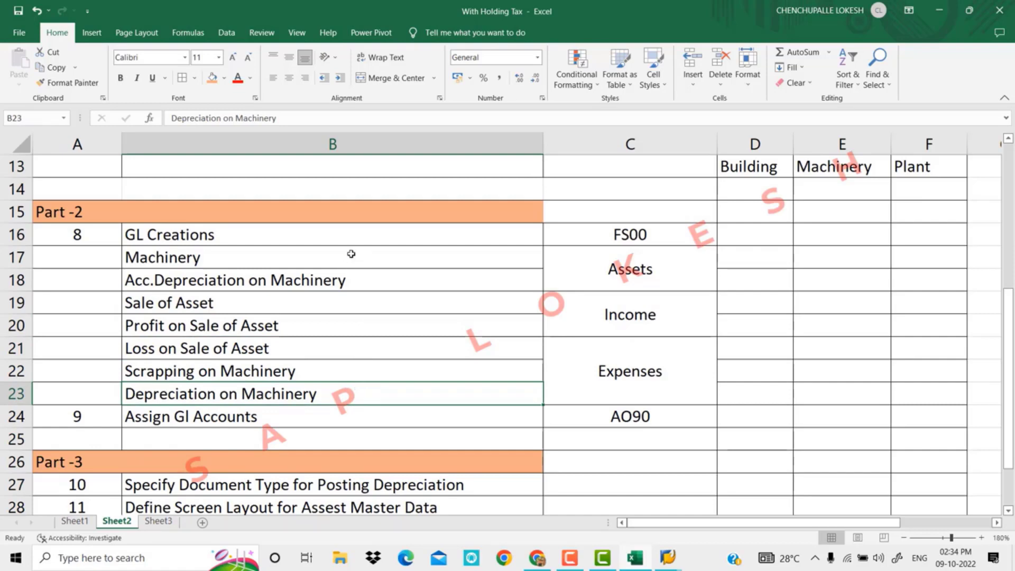
left_click_drag(350, 254, 372, 382)
left_click(406, 326)
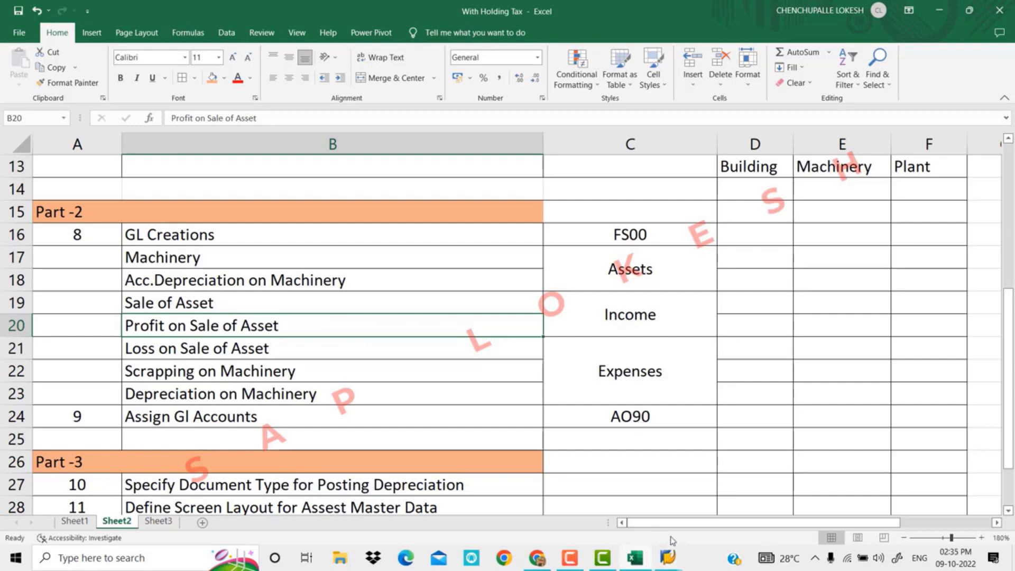
- Switch back to SAP, leave the G/L account transaction and display the SAP Reference IMG through transaction SPRO
mouse_move(668, 563)
left_click(699, 514)
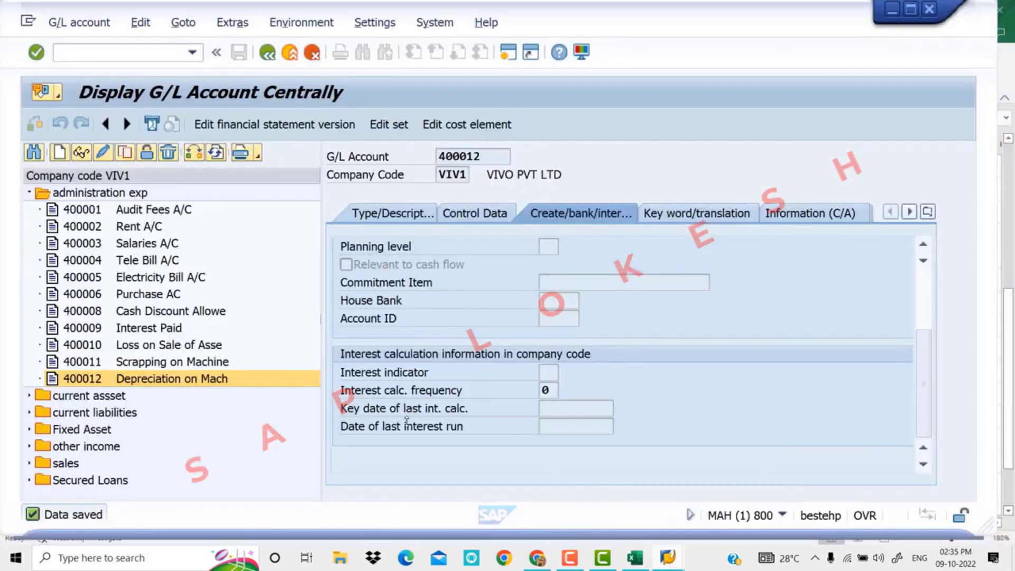
left_click(153, 57)
type("/")
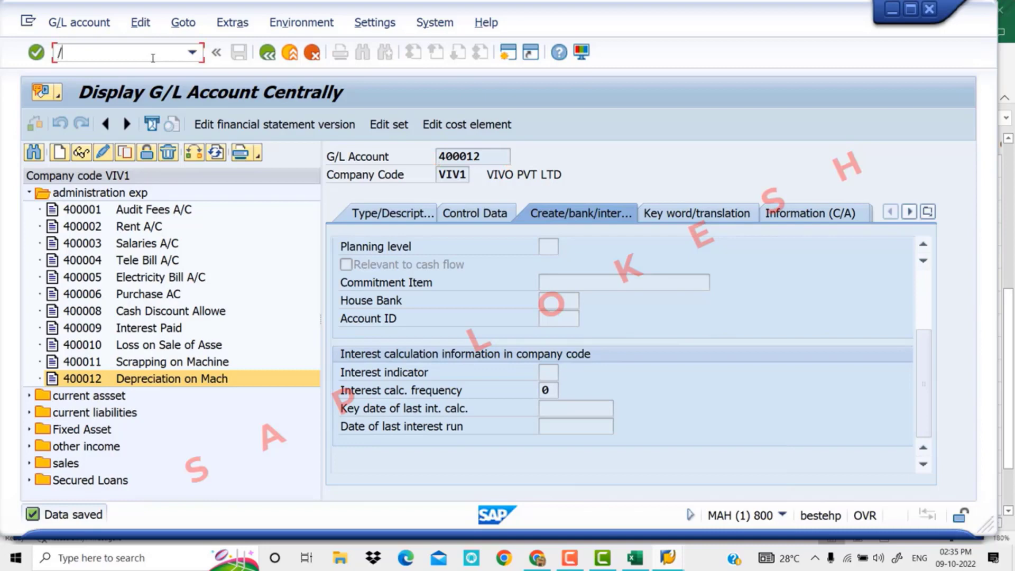
type("n")
key("Return")
type("S")
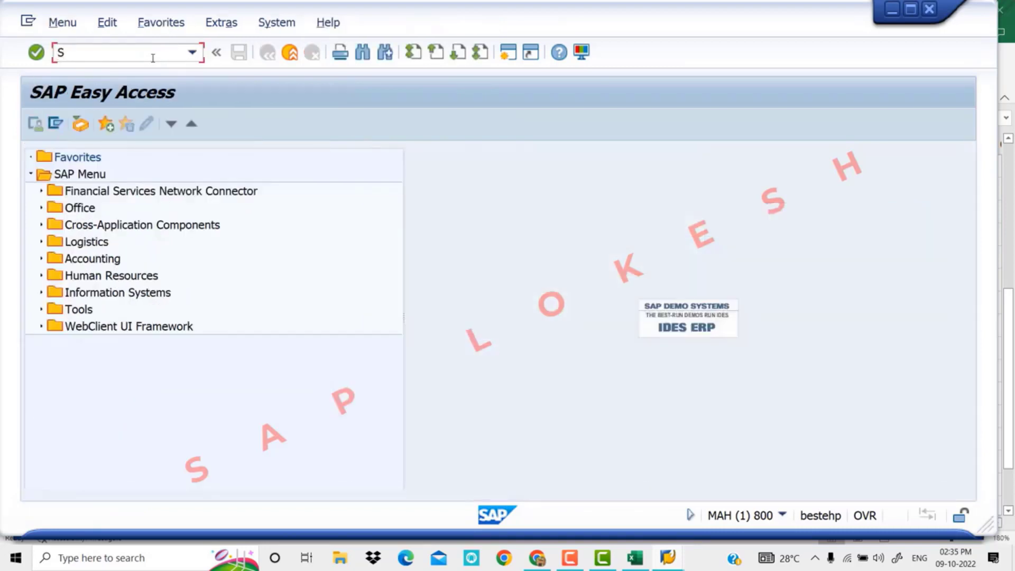
type("PRO")
key("Return")
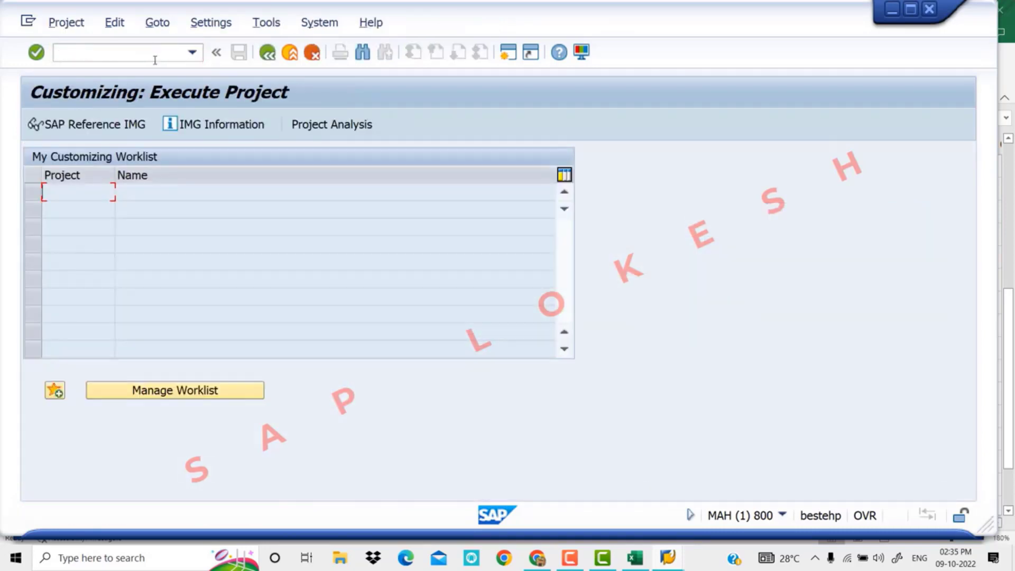
left_click(136, 123)
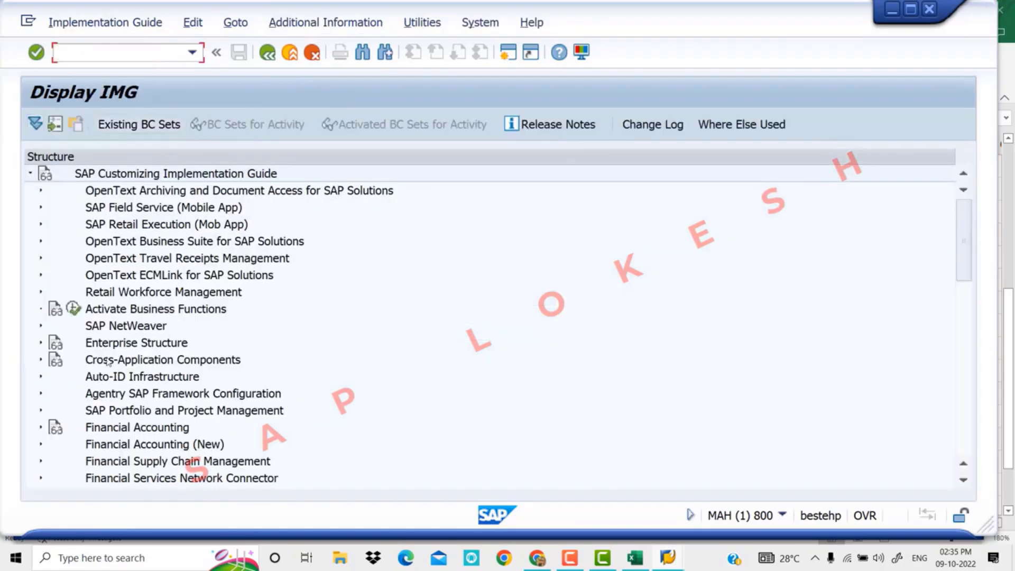
- Open the Assign G/L Accounts activity under Financial Accounting (New), Asset Accounting, Integration with General Ledger Accounting
scroll(107, 362, "down", 5)
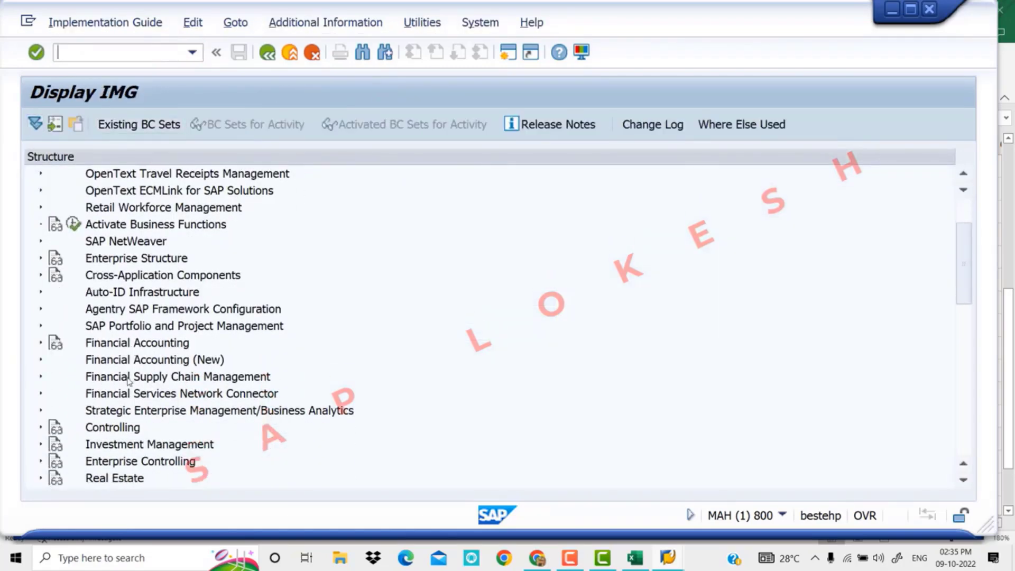
left_click(42, 361)
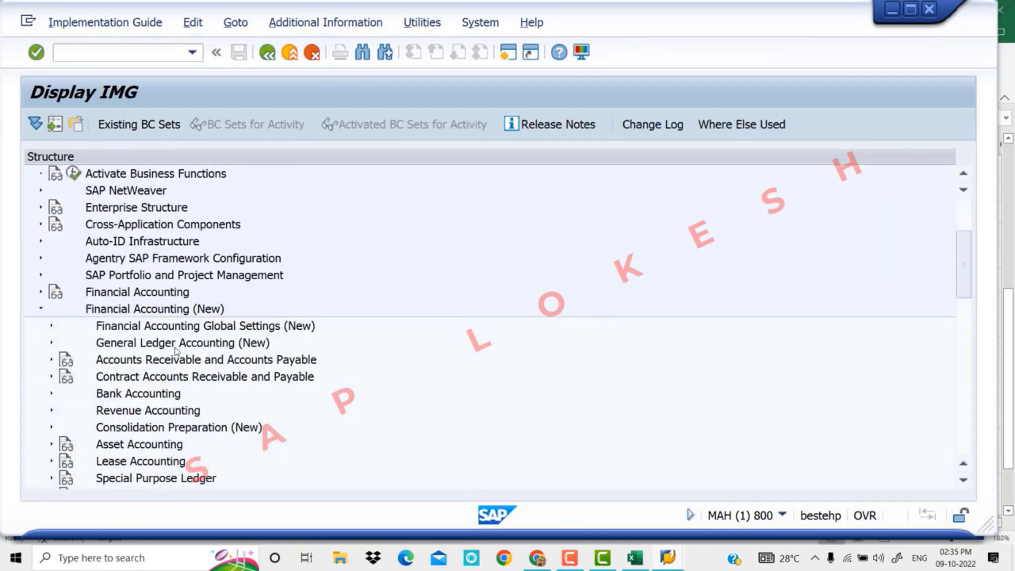
scroll(225, 401, "down", 2)
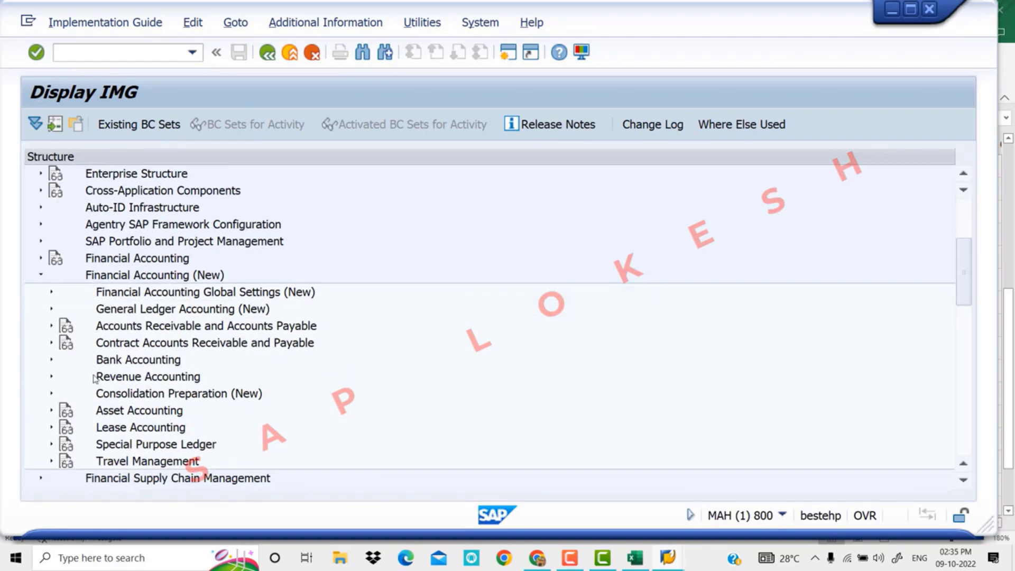
left_click(52, 410)
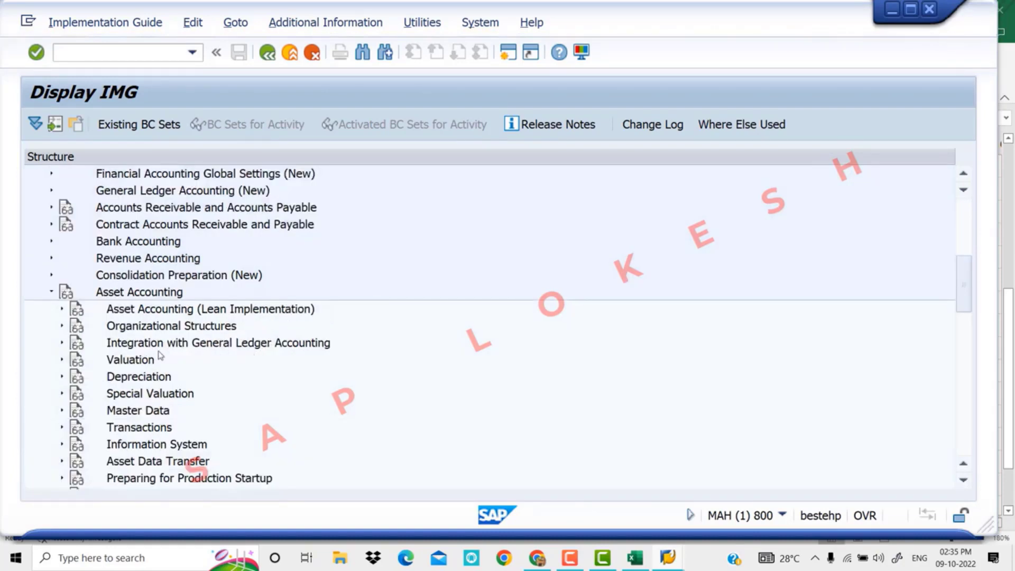
left_click(62, 342)
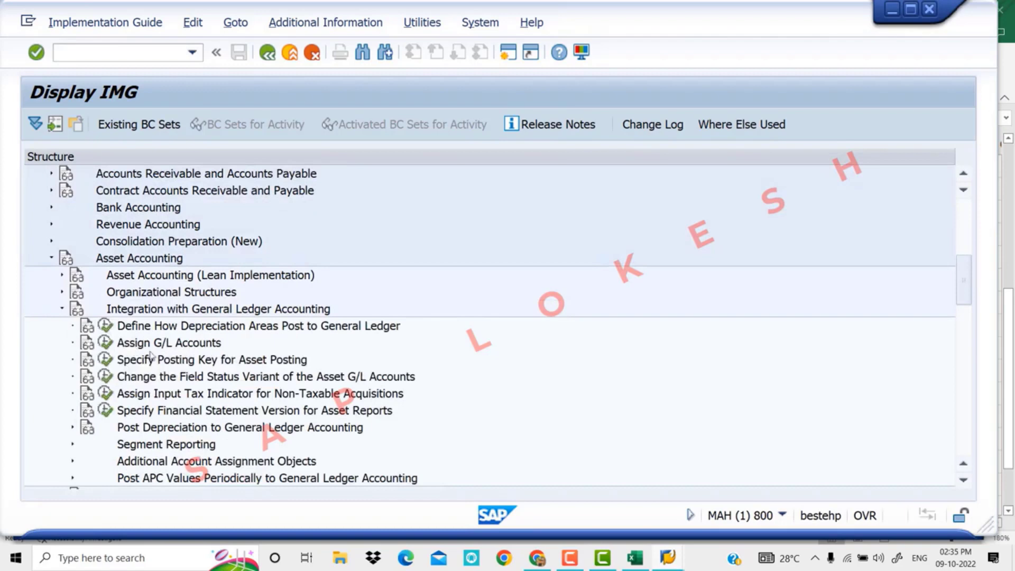
left_click(106, 346)
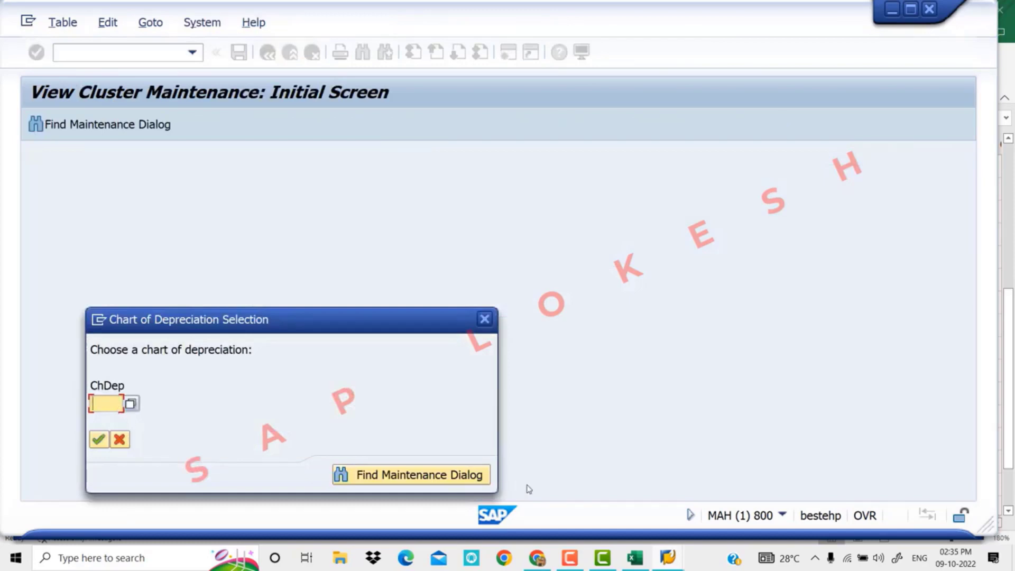
- Check the chart of depreciation in cell D4 of the Excel workbook, and choose VIV7 as the chart of depreciation in SAP
left_click(634, 557)
scroll(455, 284, "up", 5)
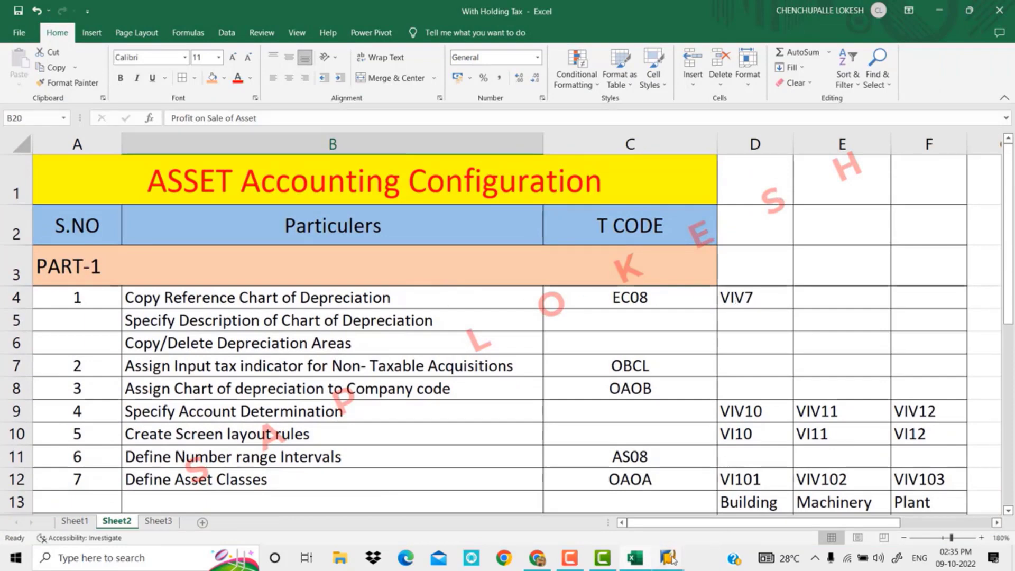
mouse_move(671, 559)
left_click(724, 470)
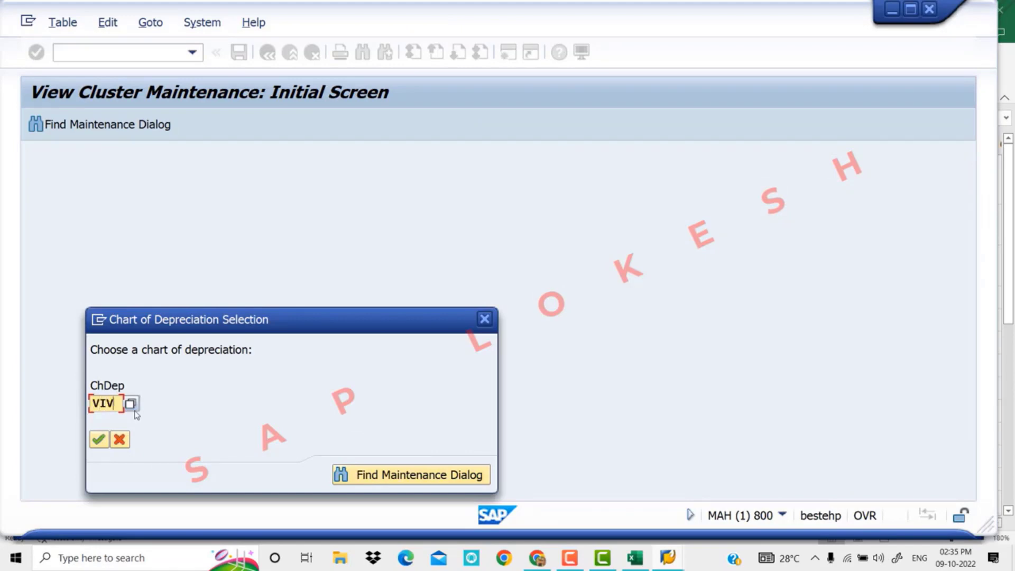
key("Return")
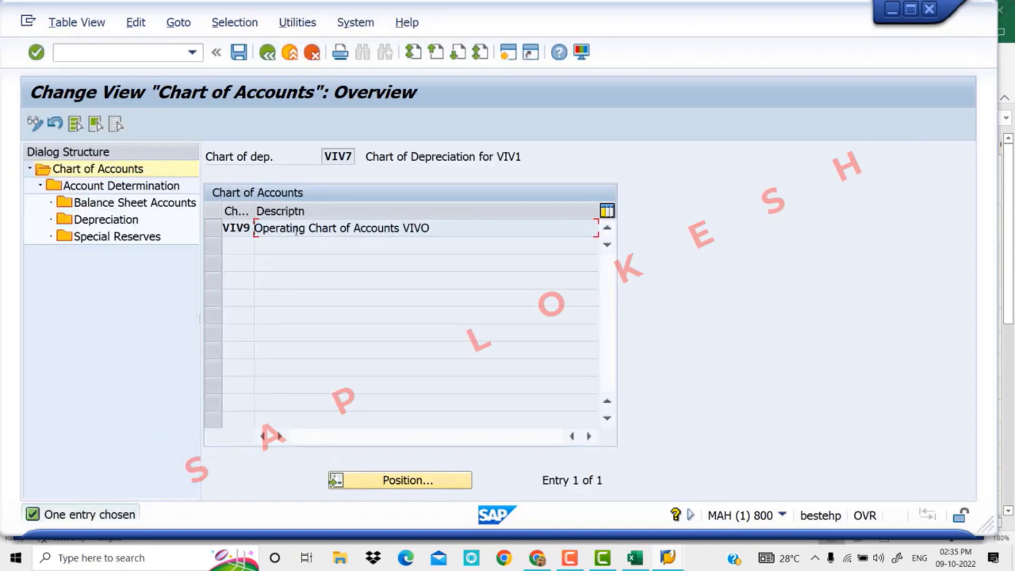
- Open the account determination for chart of accounts VIV9, and check the Specify Account Determination codes in row 9 of the Excel workbook
left_click(217, 233)
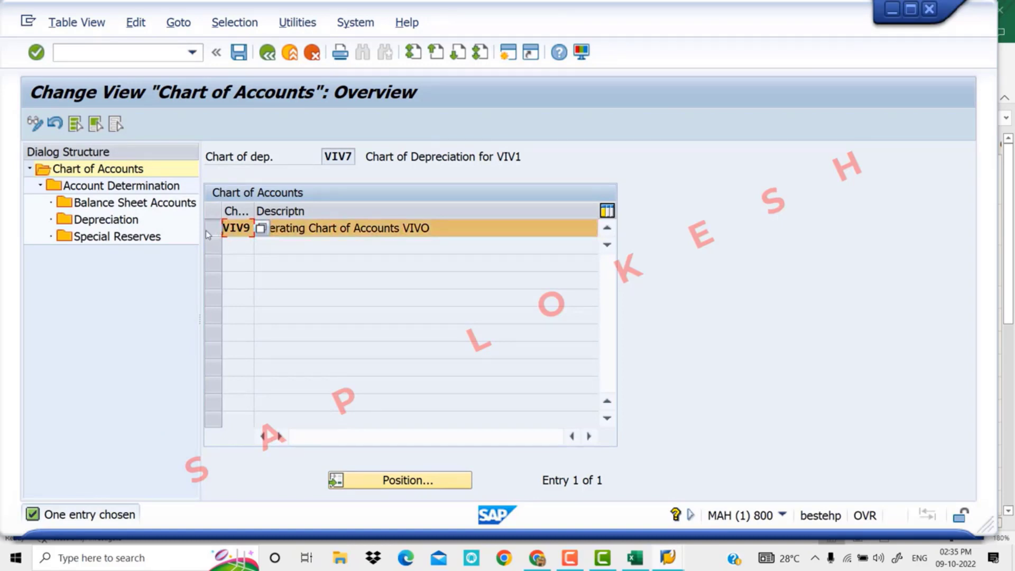
double_click(121, 186)
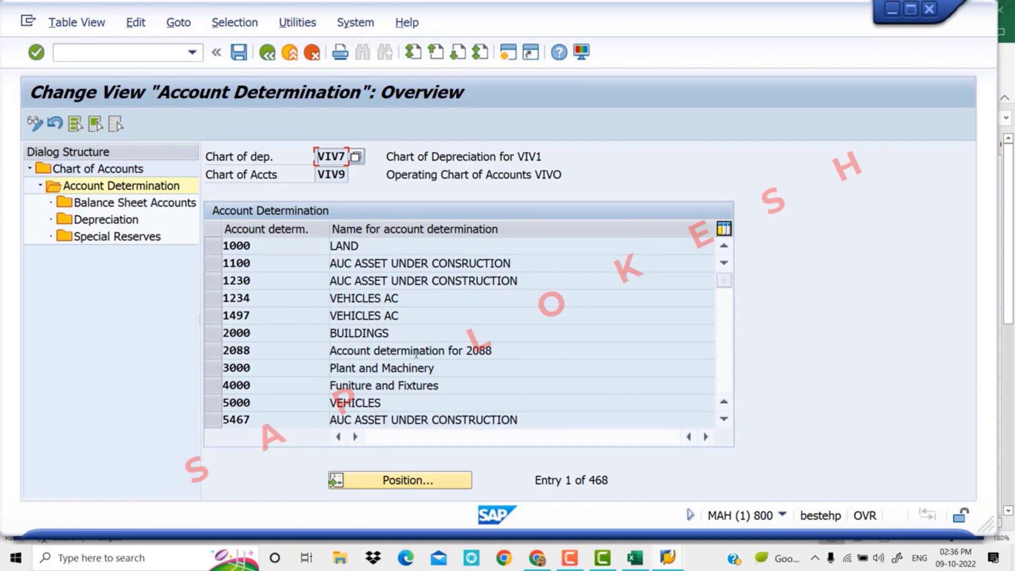
left_click(641, 560)
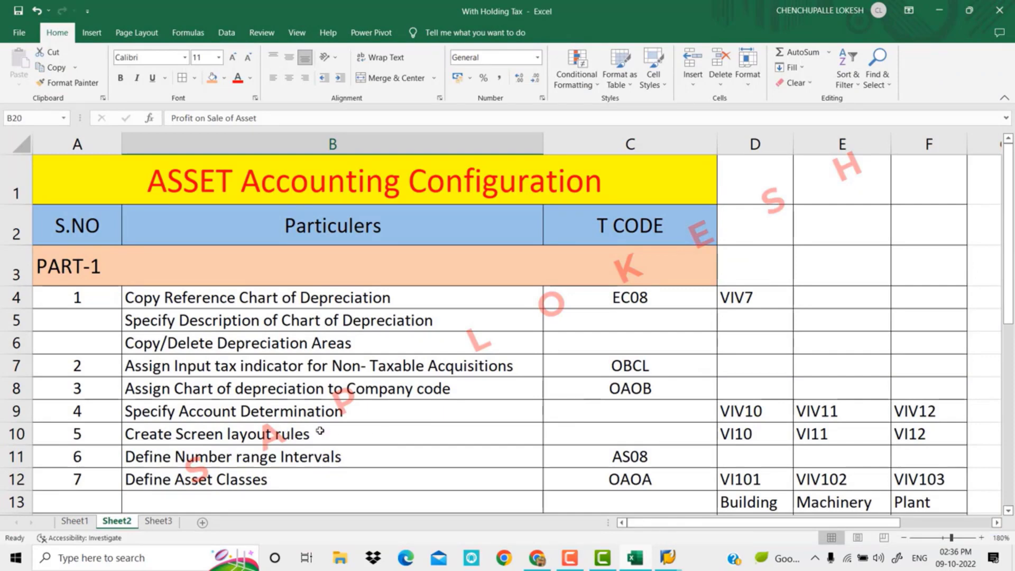
scroll(764, 446, "down", 1)
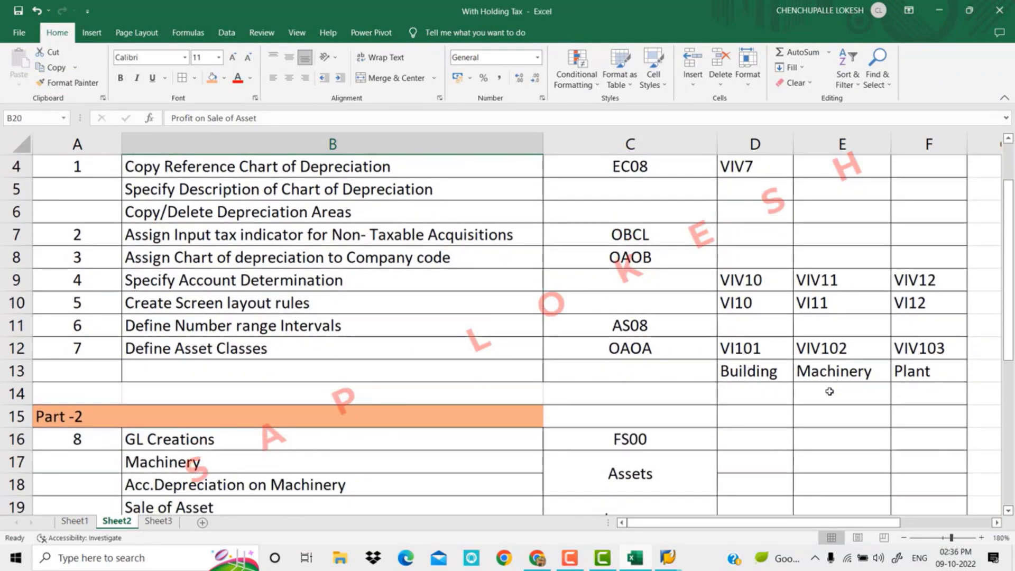
mouse_move(667, 560)
left_click(688, 517)
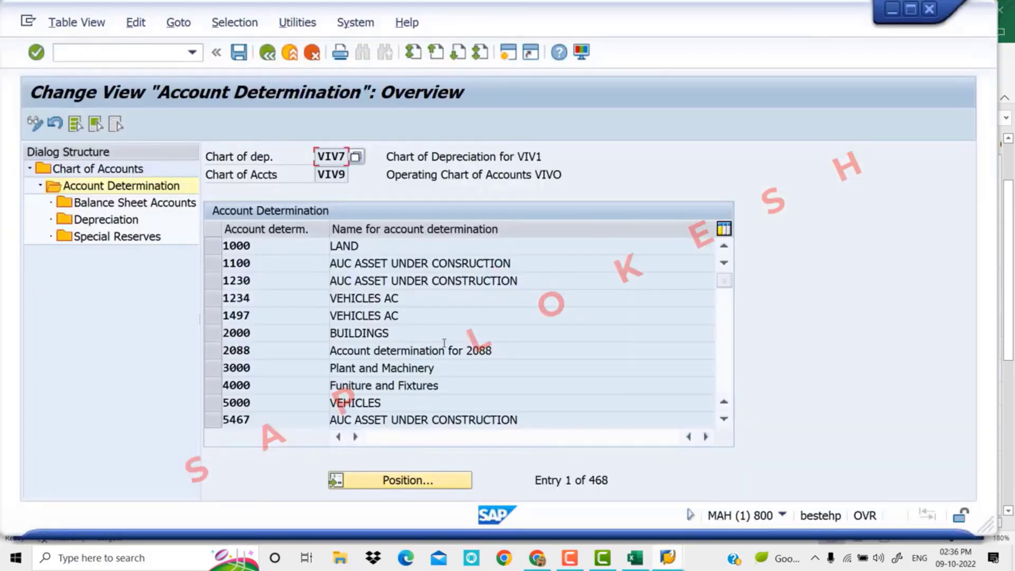
- Look through the account determination list for the VIV10, VIV11 and VIV12 entries, rechecking the codes in the Excel workbook
scroll(459, 339, "down", 3)
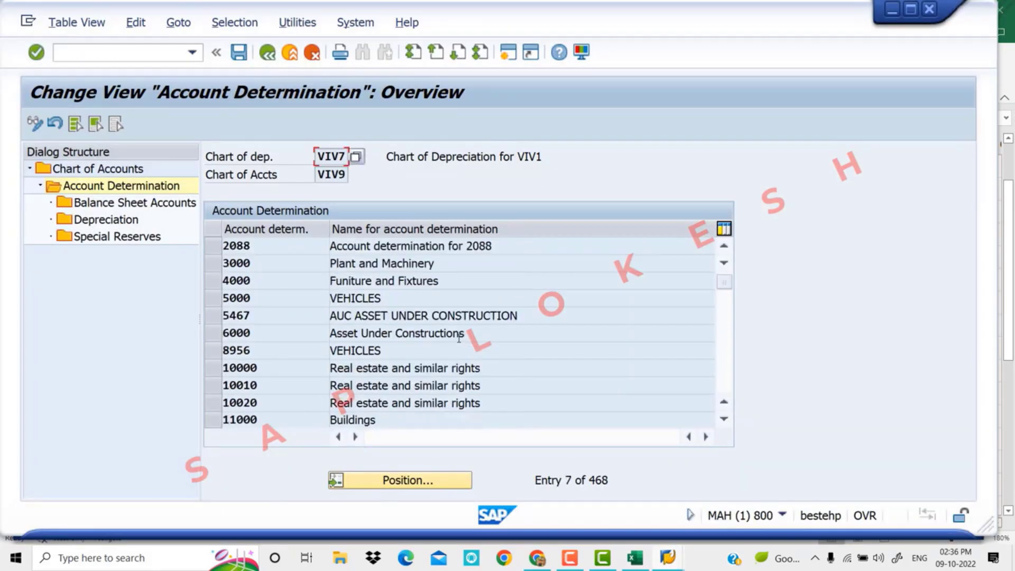
scroll(458, 341, "down", 1)
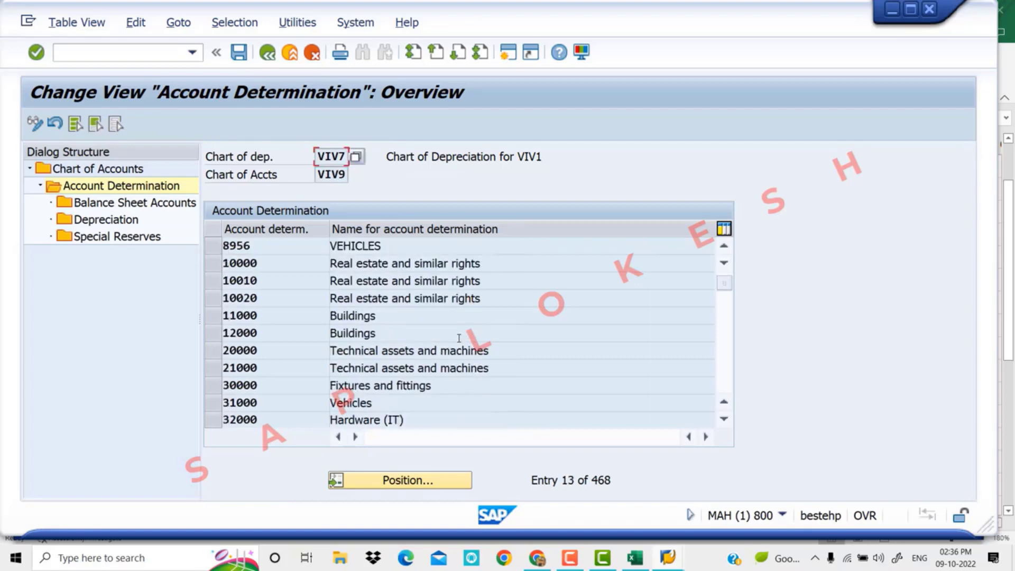
scroll(460, 342, "down", 1)
scroll(458, 341, "down", 1)
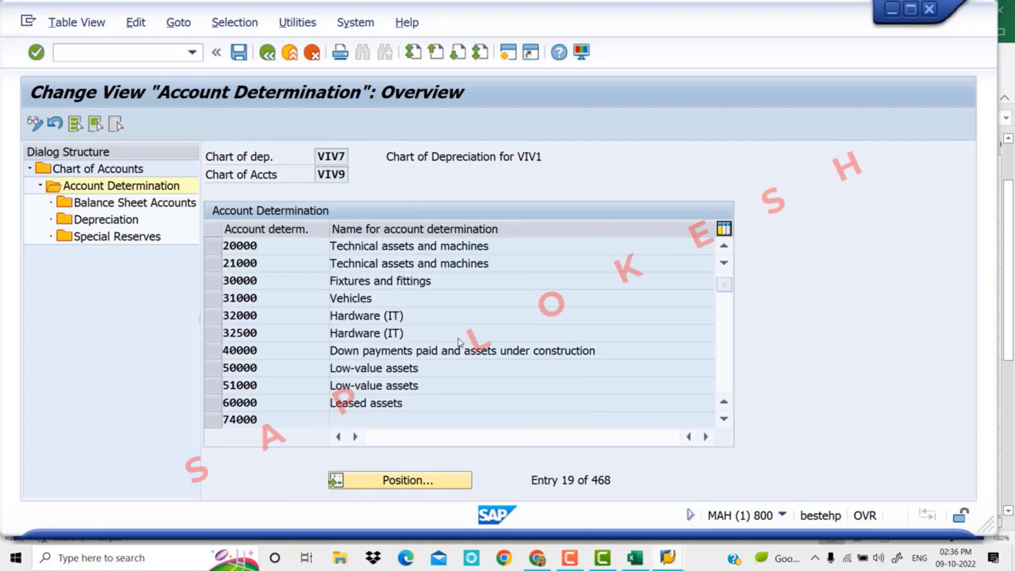
scroll(458, 341, "down", 1)
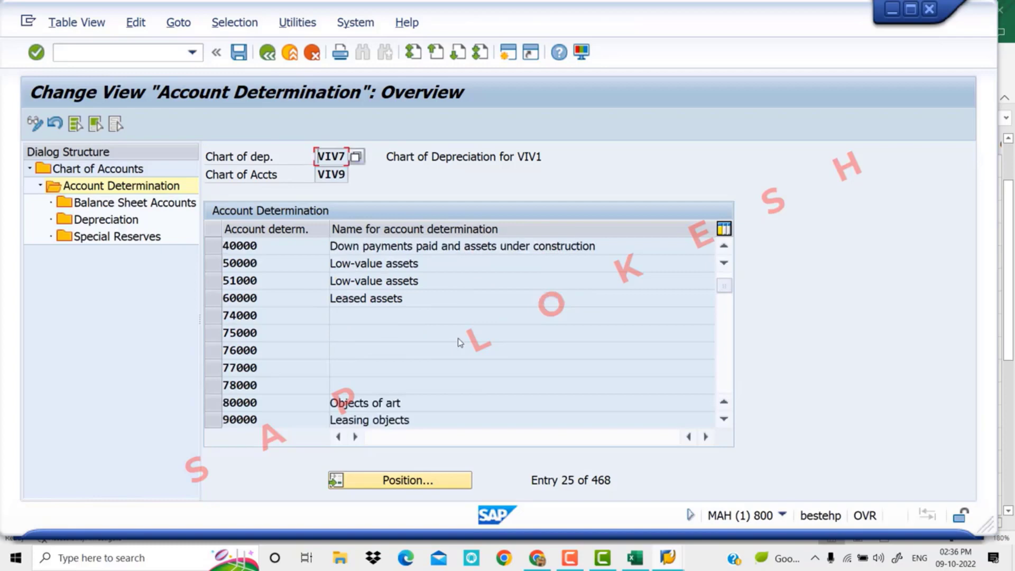
scroll(459, 342, "down", 1)
scroll(460, 341, "down", 1)
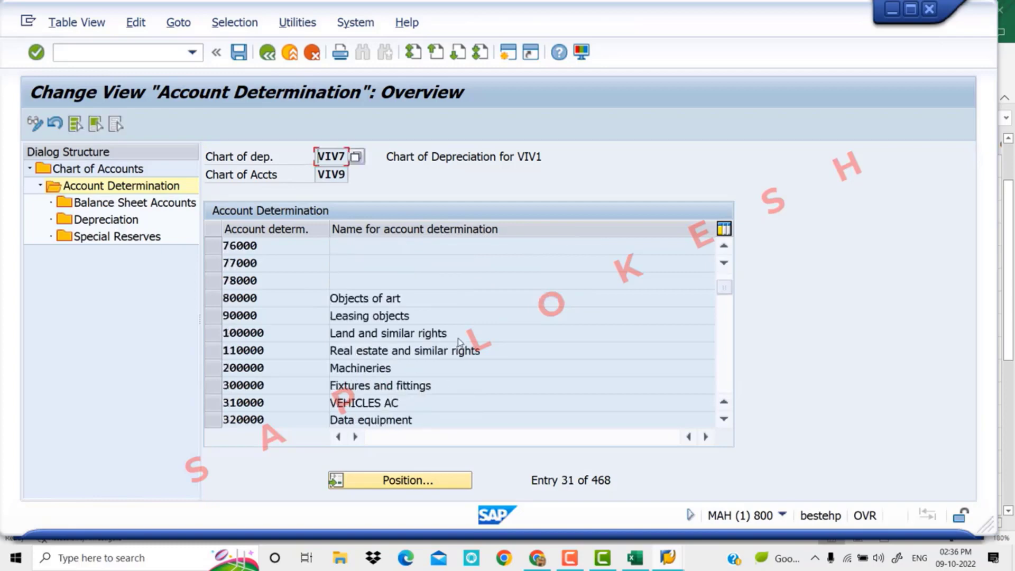
scroll(460, 341, "down", 2)
scroll(459, 342, "down", 2)
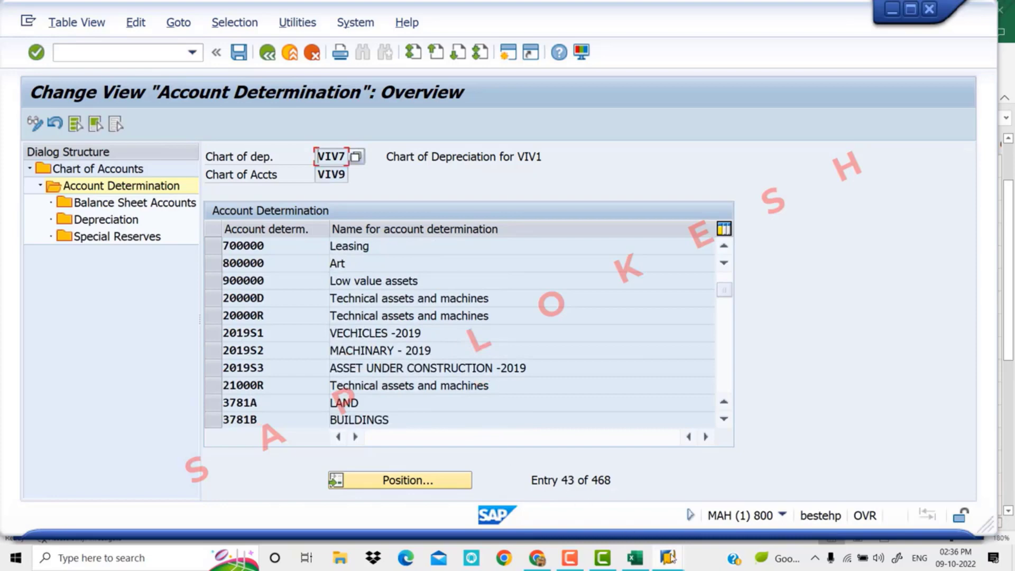
mouse_move(669, 549)
left_click(640, 559)
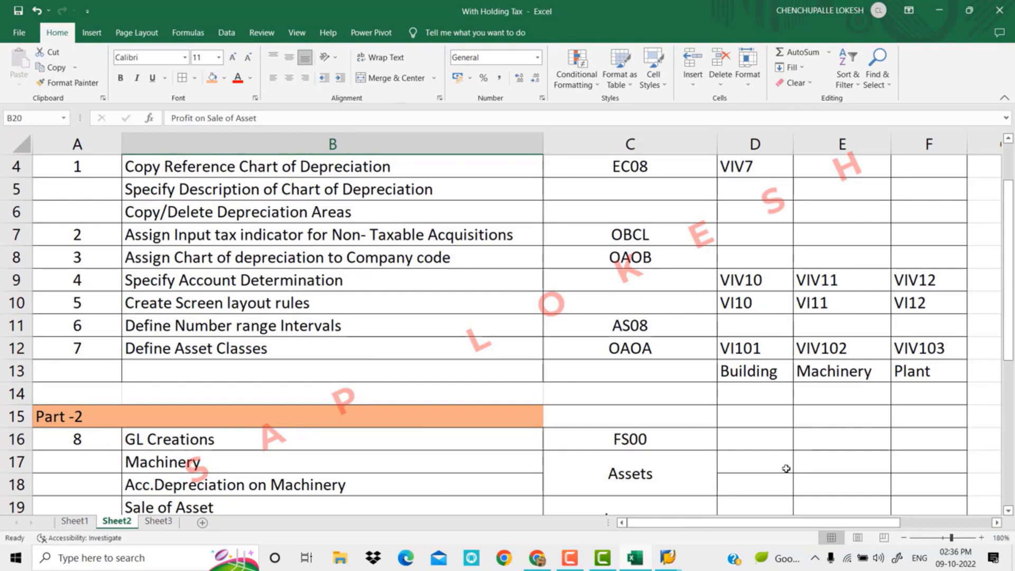
mouse_move(669, 559)
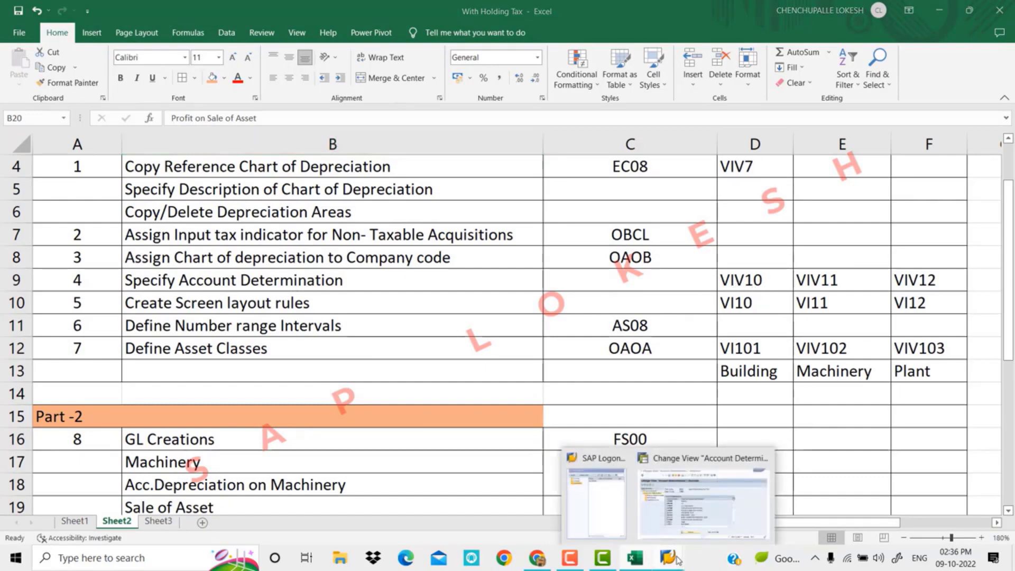
left_click(703, 497)
scroll(360, 321, "down", 4)
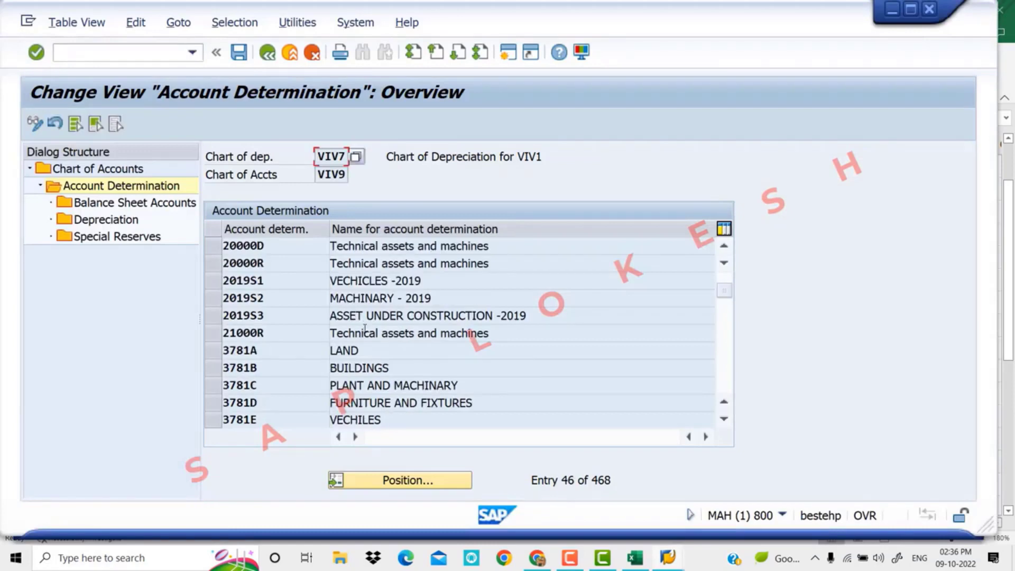
scroll(364, 332, "down", 3)
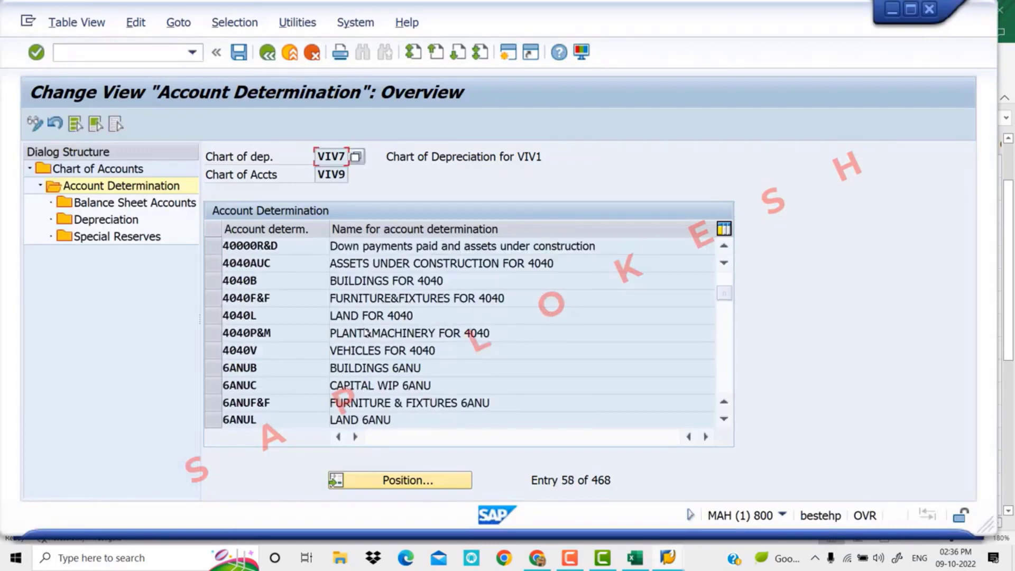
scroll(365, 331, "down", 2)
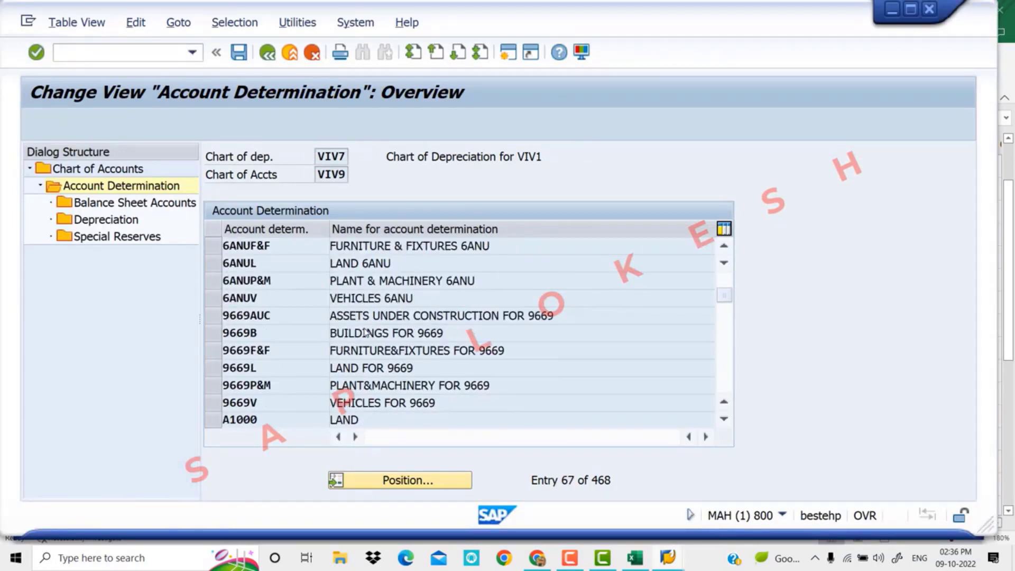
scroll(364, 332, "down", 3)
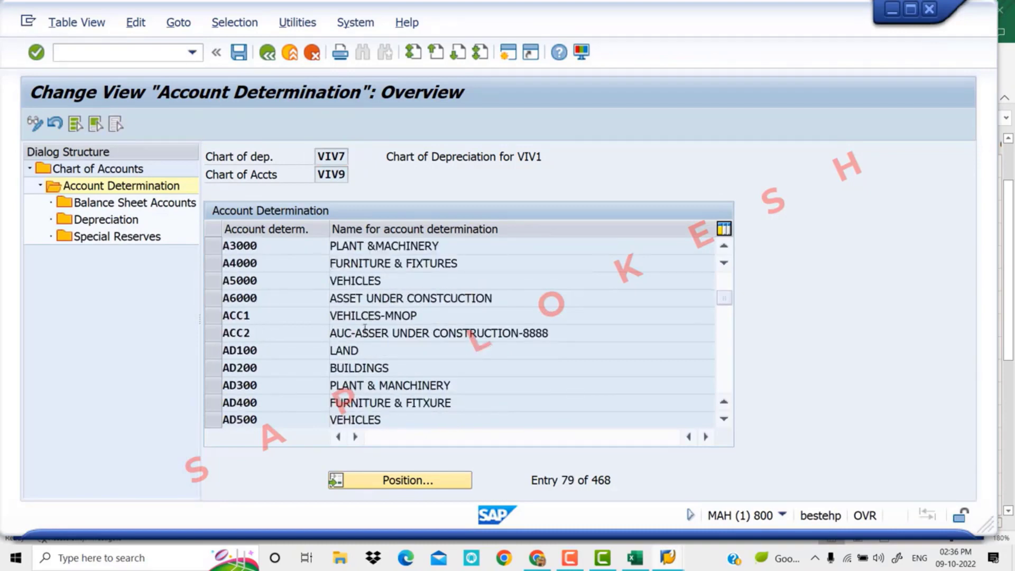
scroll(365, 332, "down", 4)
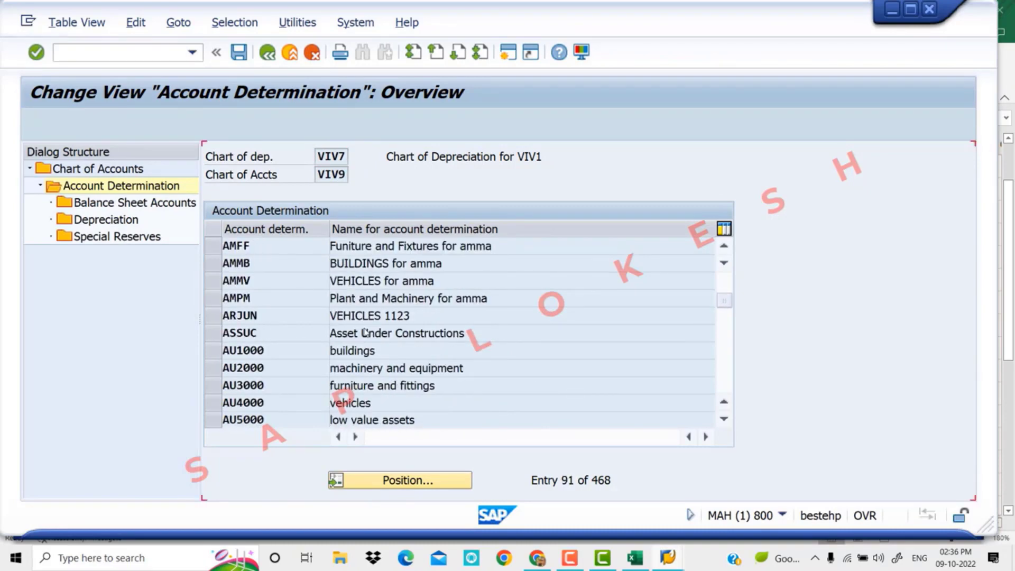
scroll(365, 332, "down", 1)
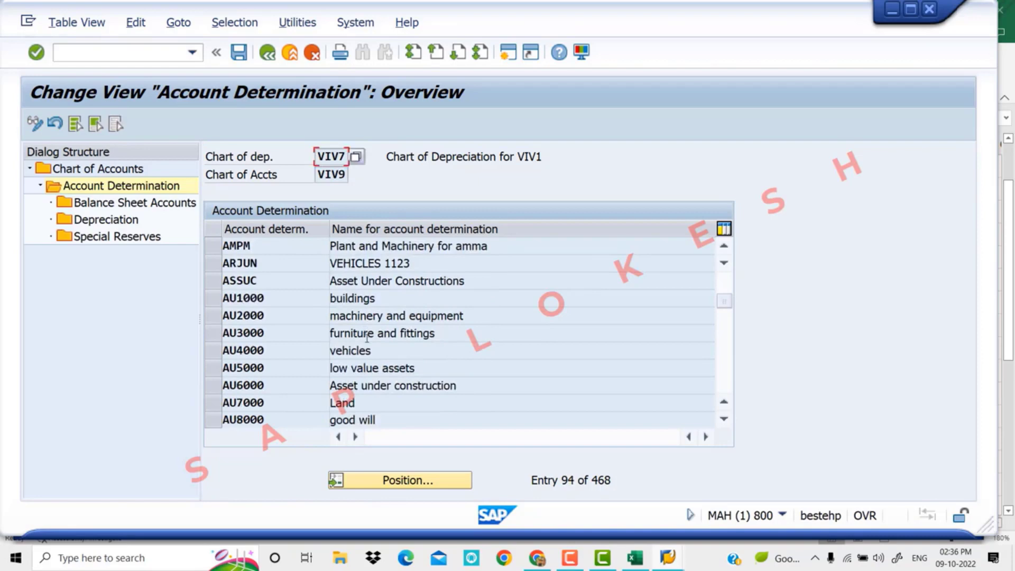
- Copy the account determination code VIV10 from D9 in Excel and position the SAP account determination list on it
left_click(425, 480)
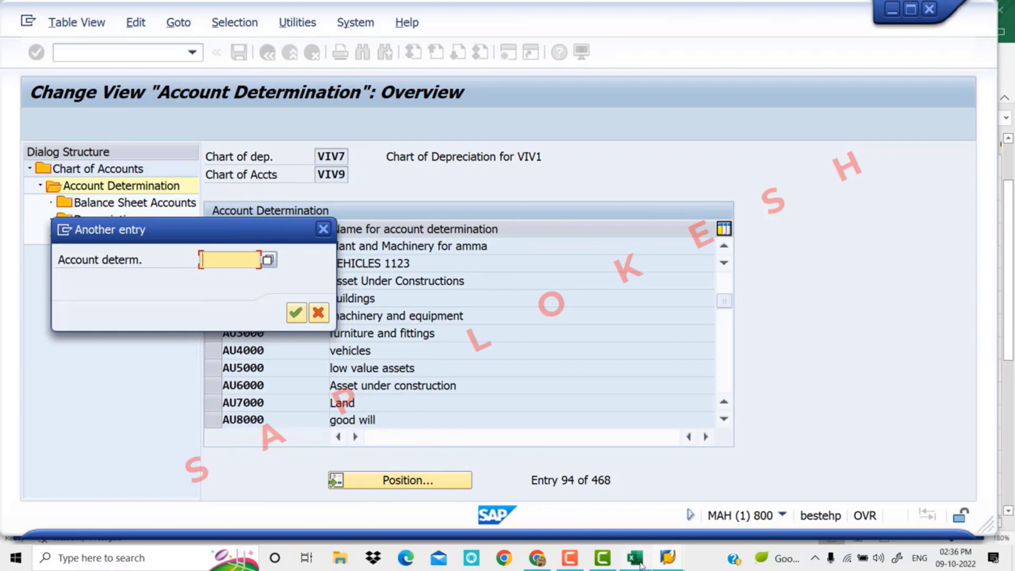
left_click(667, 565)
left_click(670, 520)
left_click(637, 562)
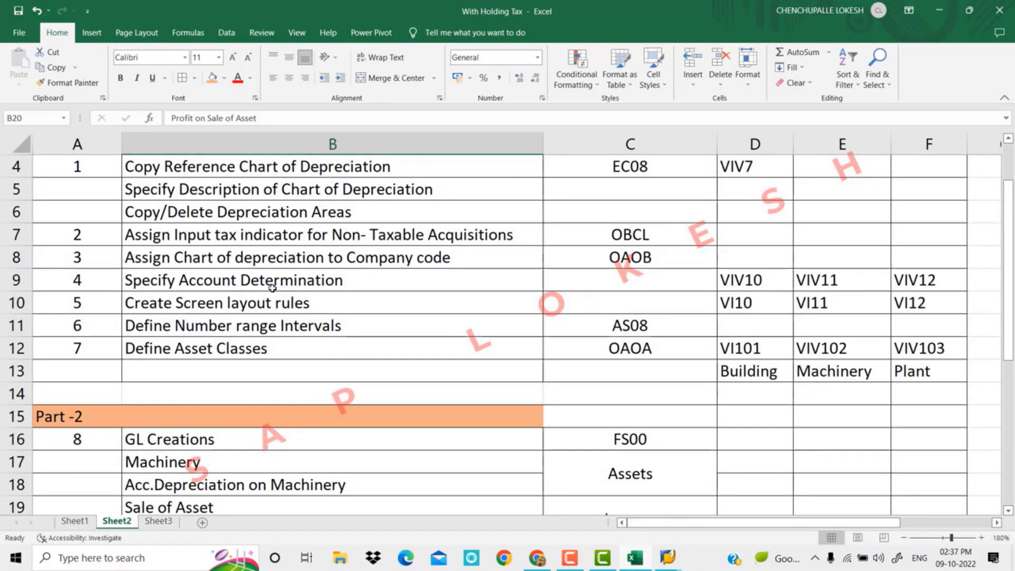
left_click(744, 284)
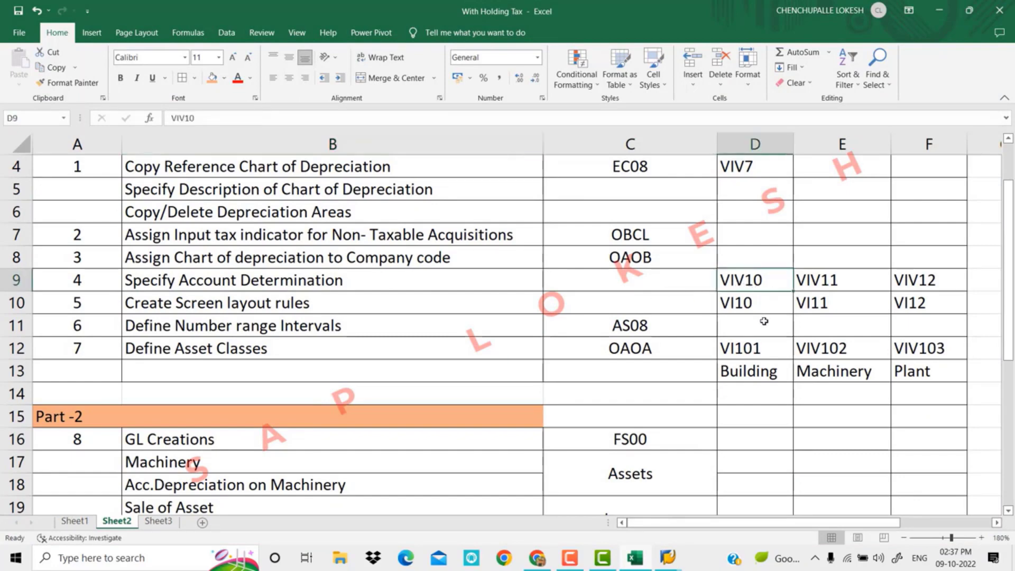
key("ctrl+c")
key("alt+Tab")
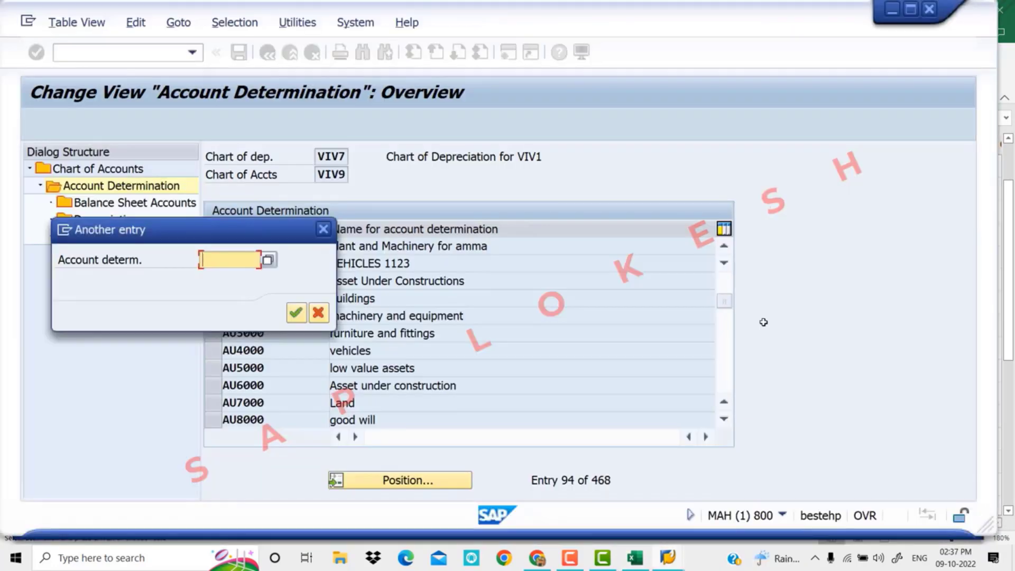
key("ctrl+v")
left_click(295, 315)
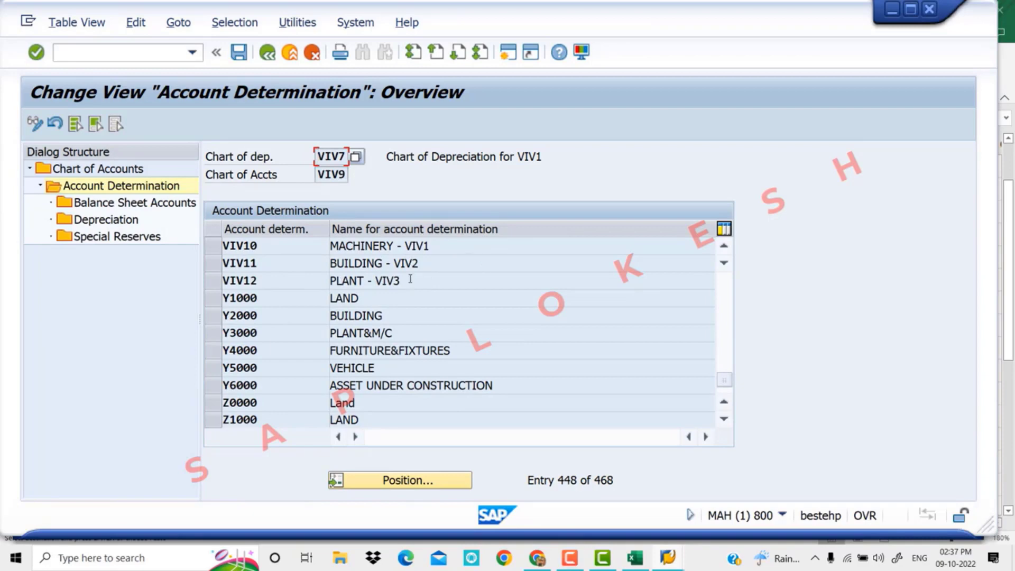
- Open the balance sheet accounts of account determination VIV10 and assign Machinery A/C, 200304, as the balance sheet account APC
left_click(214, 246)
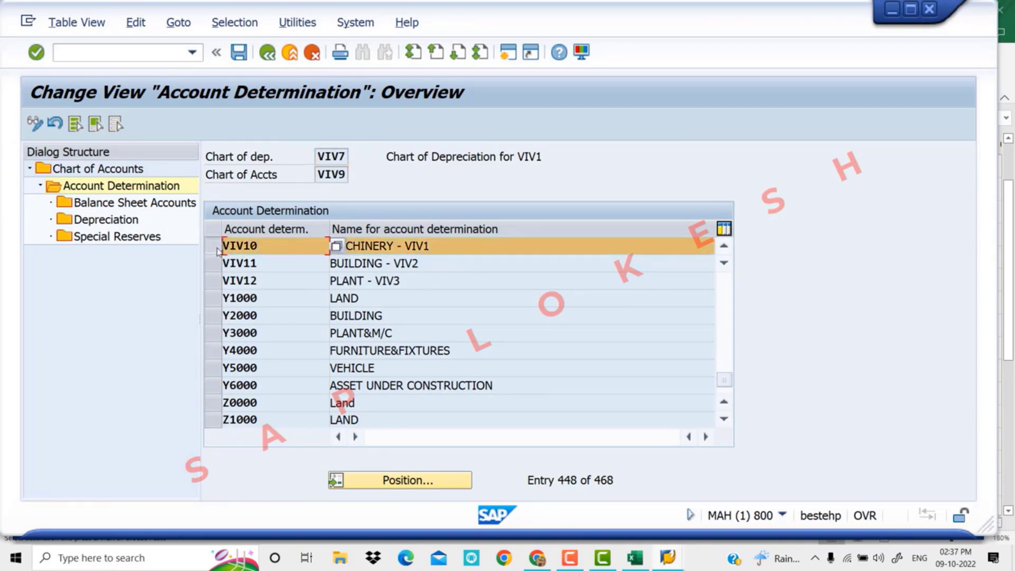
double_click(159, 208)
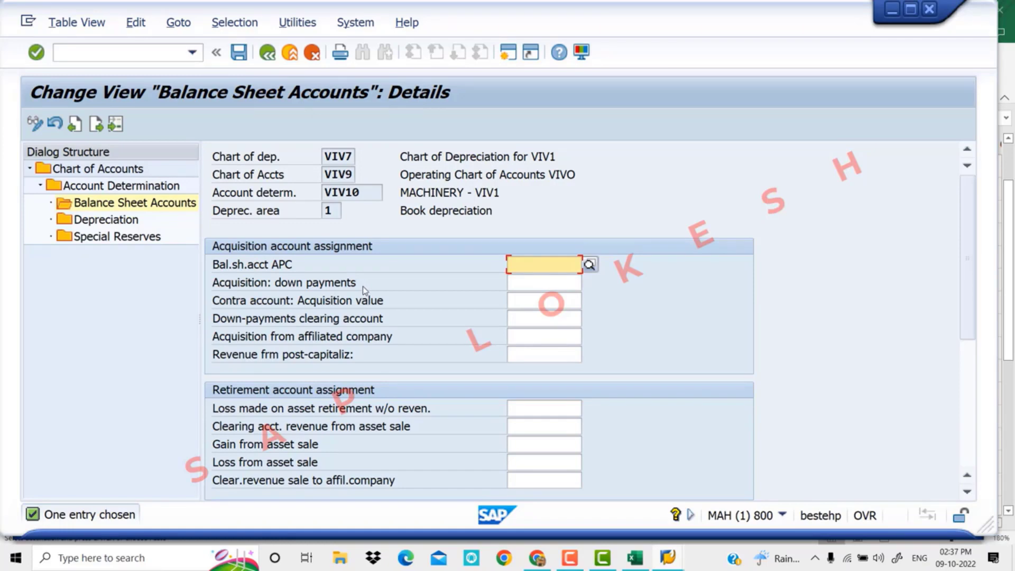
left_click(590, 264)
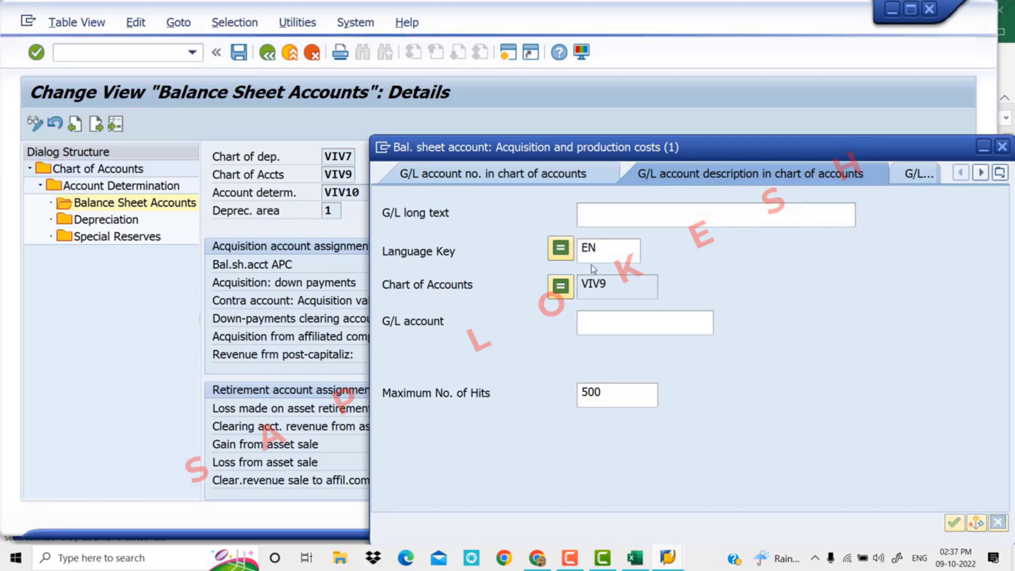
key("Return")
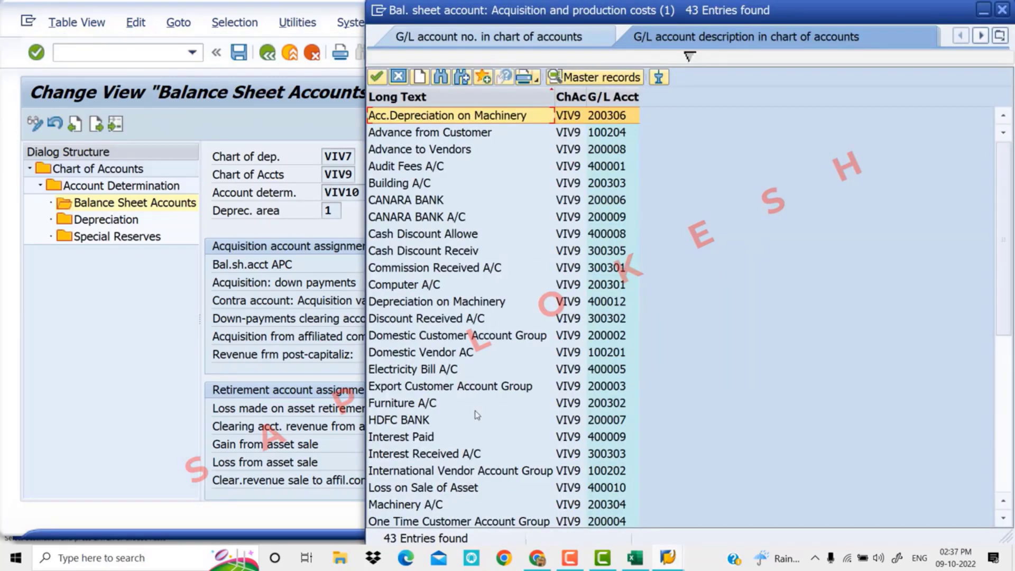
scroll(477, 415, "down", 5)
scroll(496, 394, "down", 2)
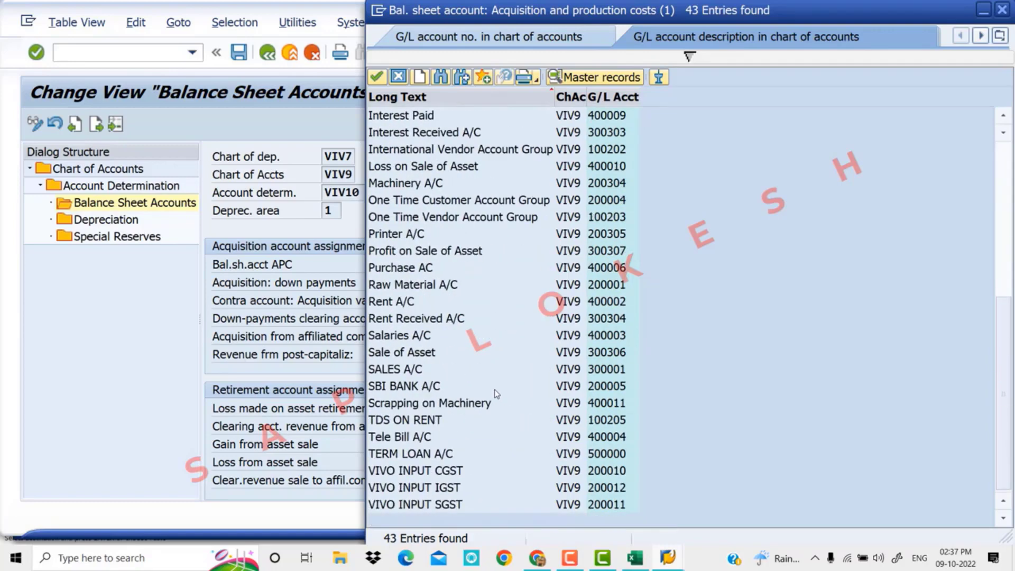
scroll(493, 389, "up", 4)
scroll(493, 371, "up", 3)
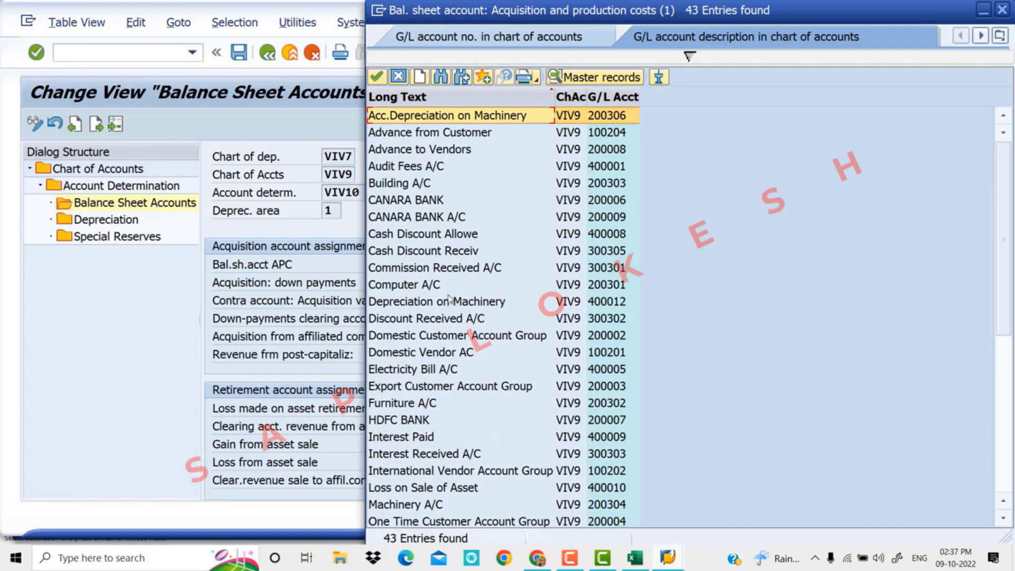
scroll(447, 370, "down", 2)
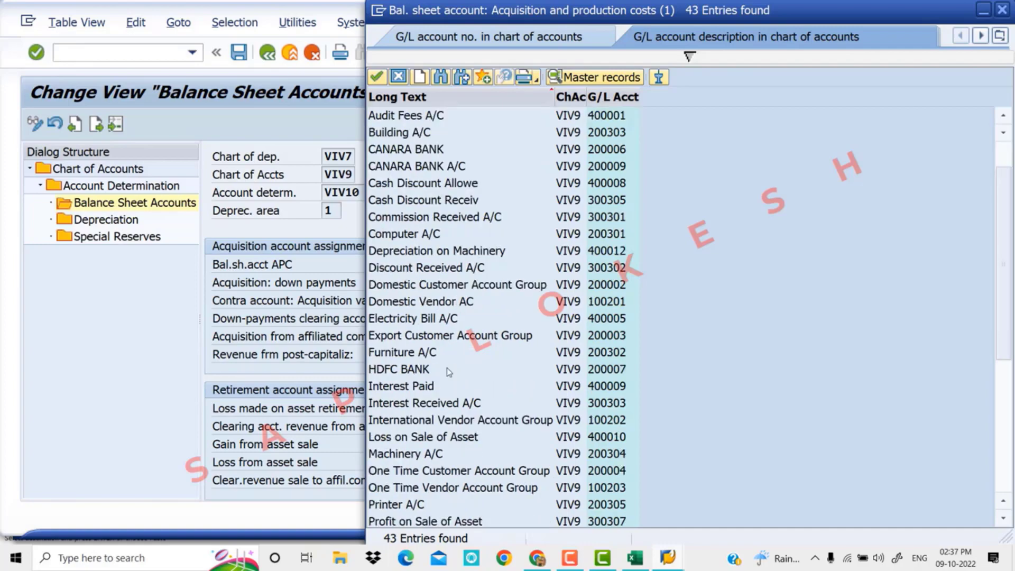
scroll(435, 300, "up", 2)
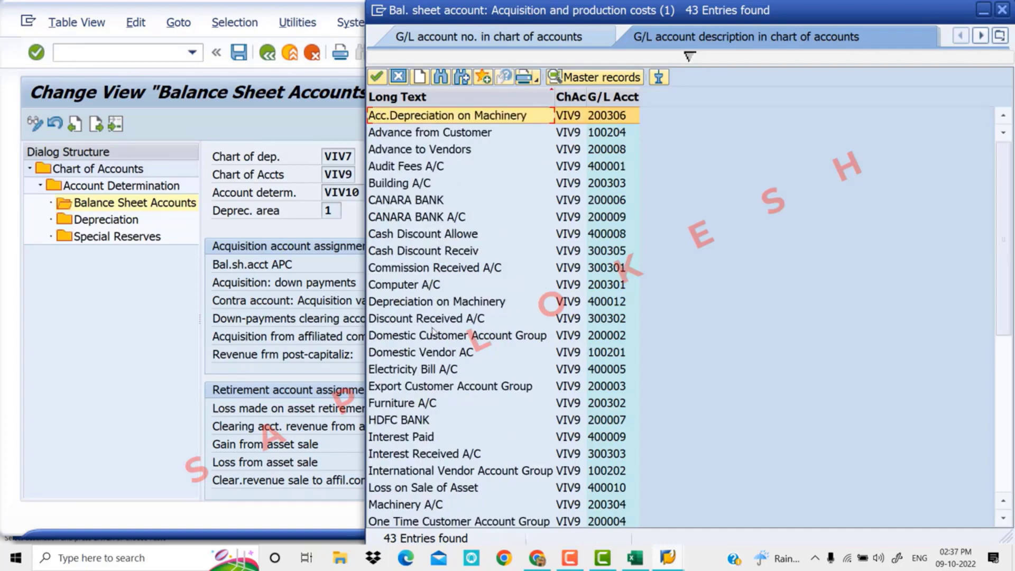
scroll(434, 331, "down", 3)
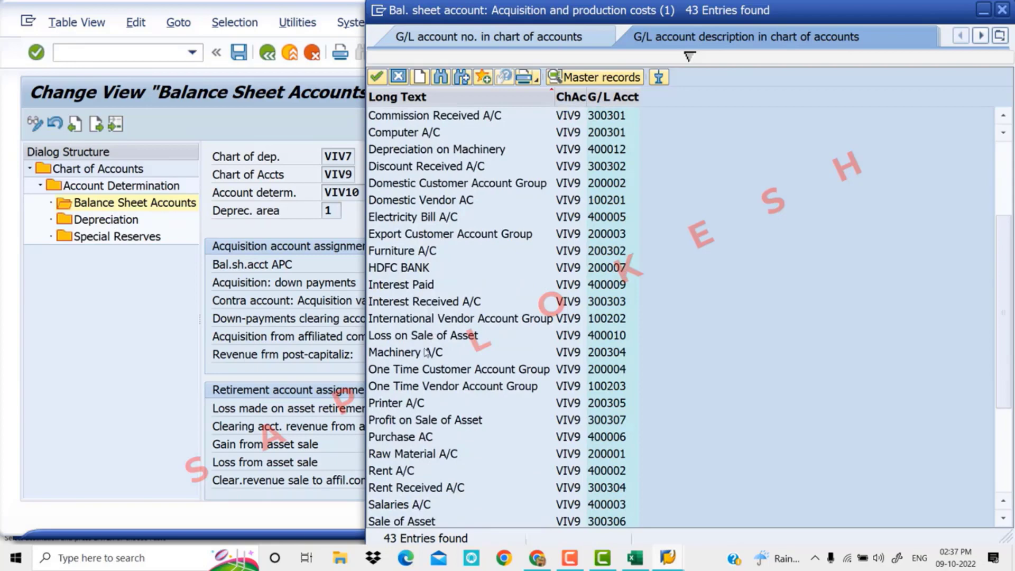
double_click(426, 352)
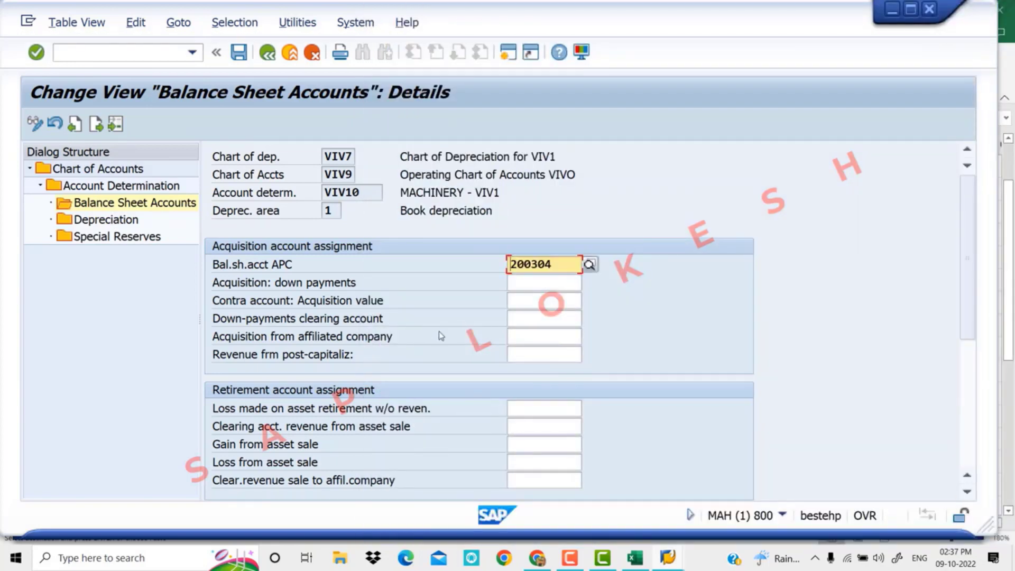
- Assign the Scrapping on Machinery account, 400011, as the loss made on asset retirement without revenue
left_click(528, 405)
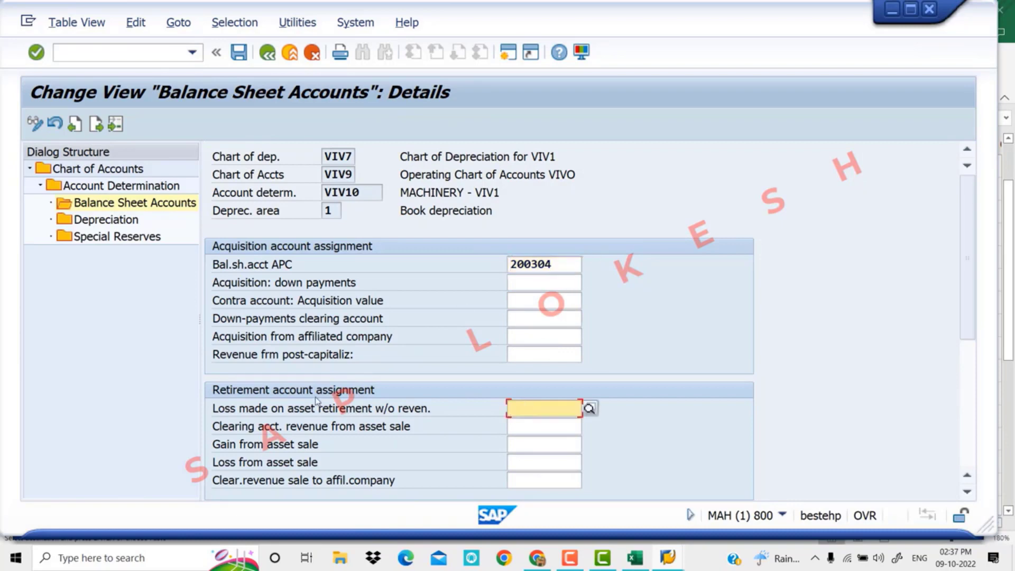
left_click(589, 409)
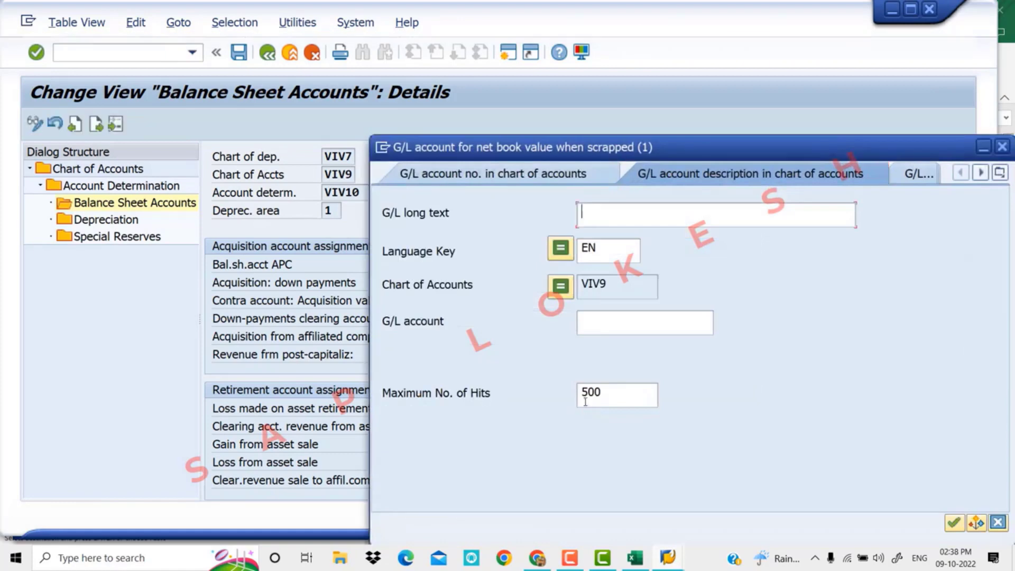
key("Return")
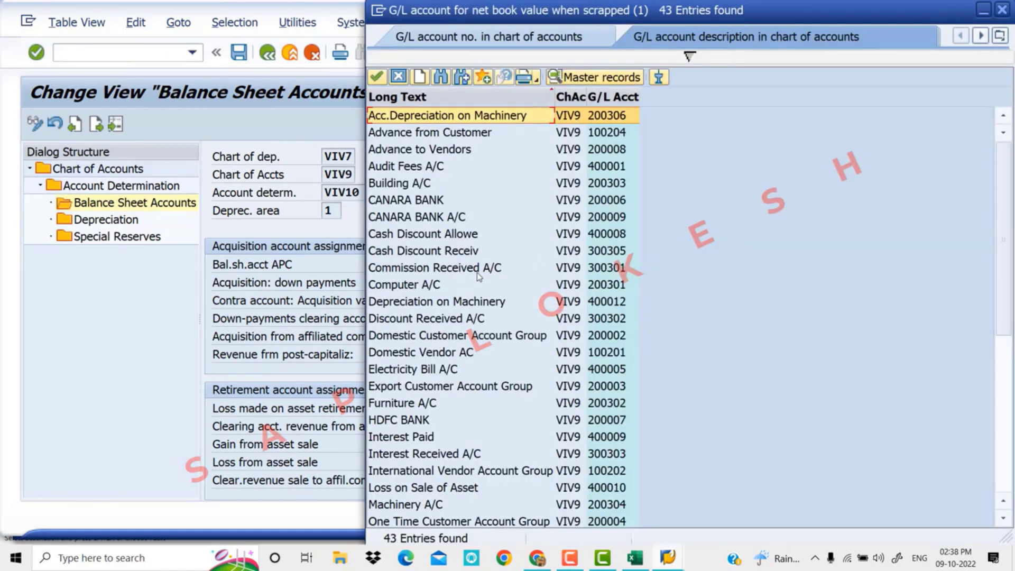
scroll(479, 275, "down", 6)
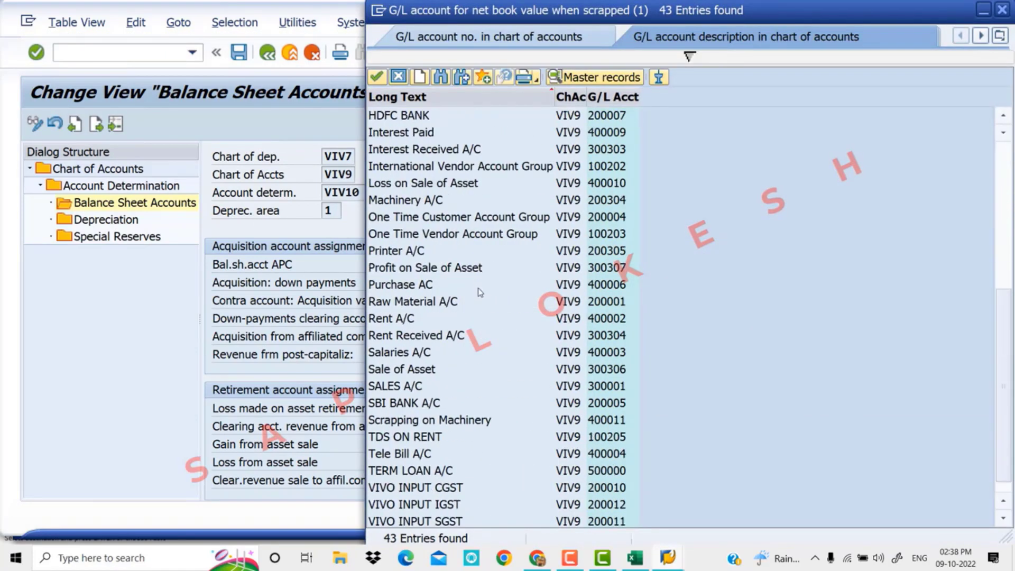
left_click(439, 421)
double_click(438, 421)
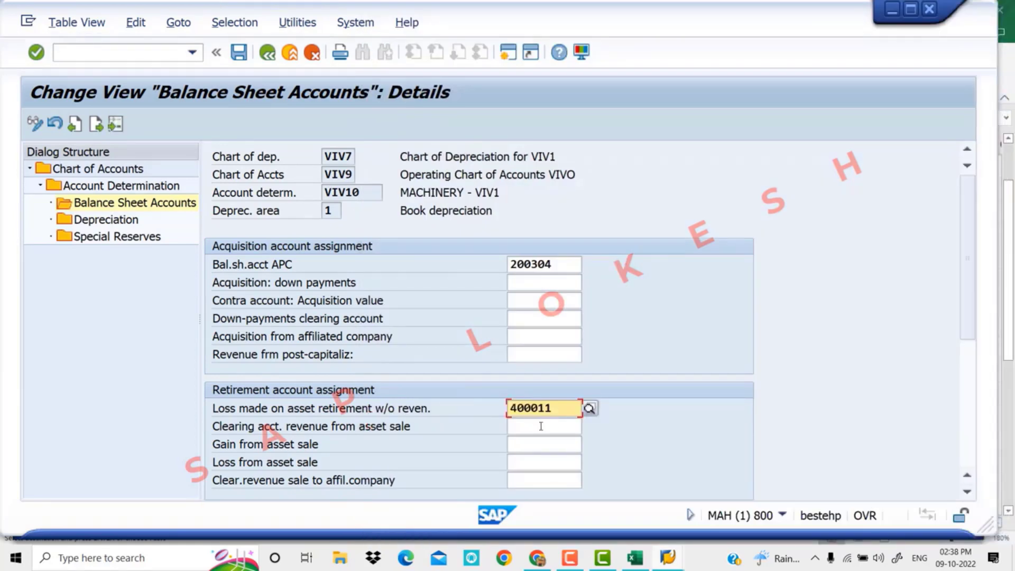
- Assign the Sale of Asset account, 300306, as the clearing account for revenue from asset sale
left_click(539, 428)
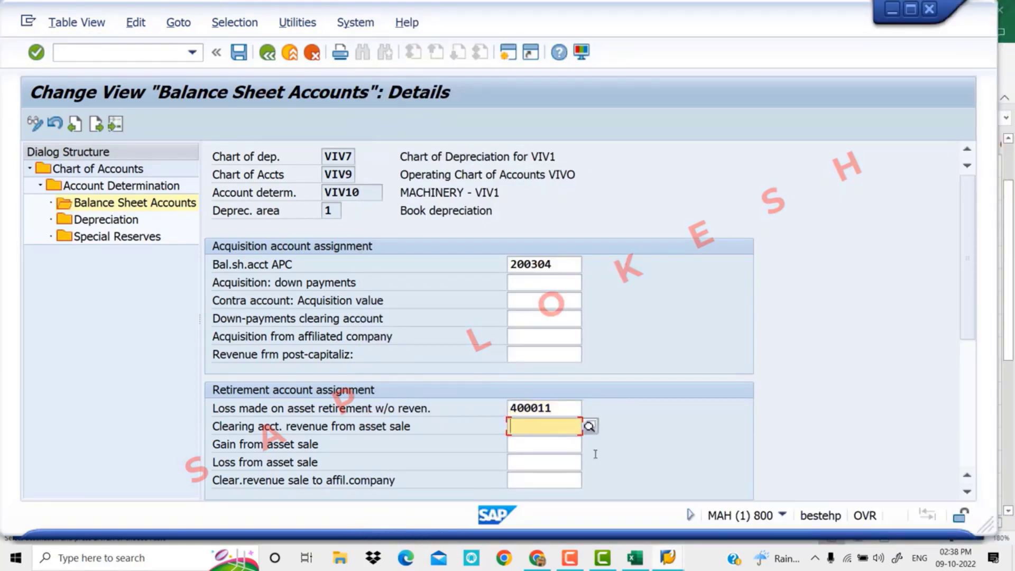
left_click(589, 427)
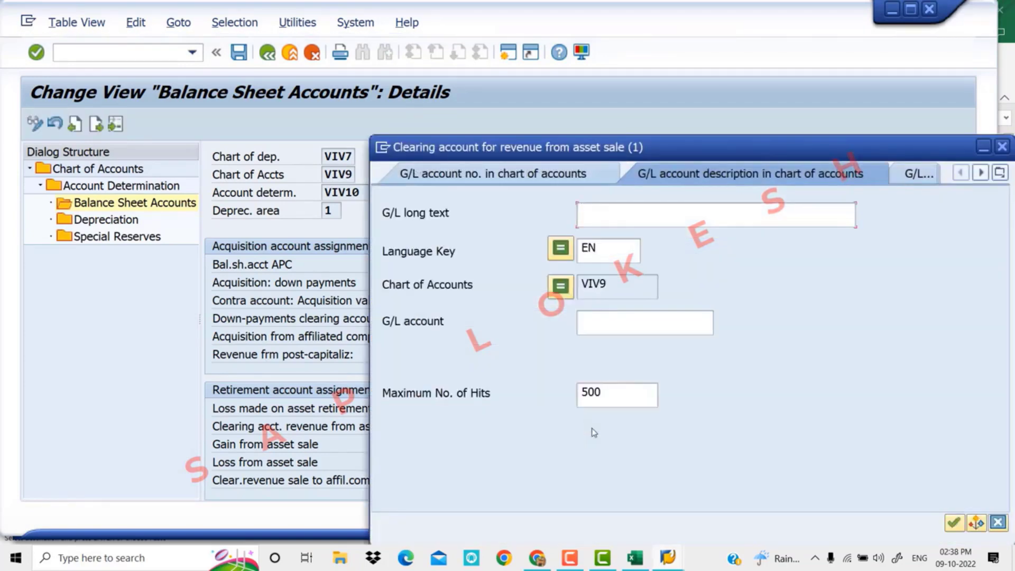
key("Return")
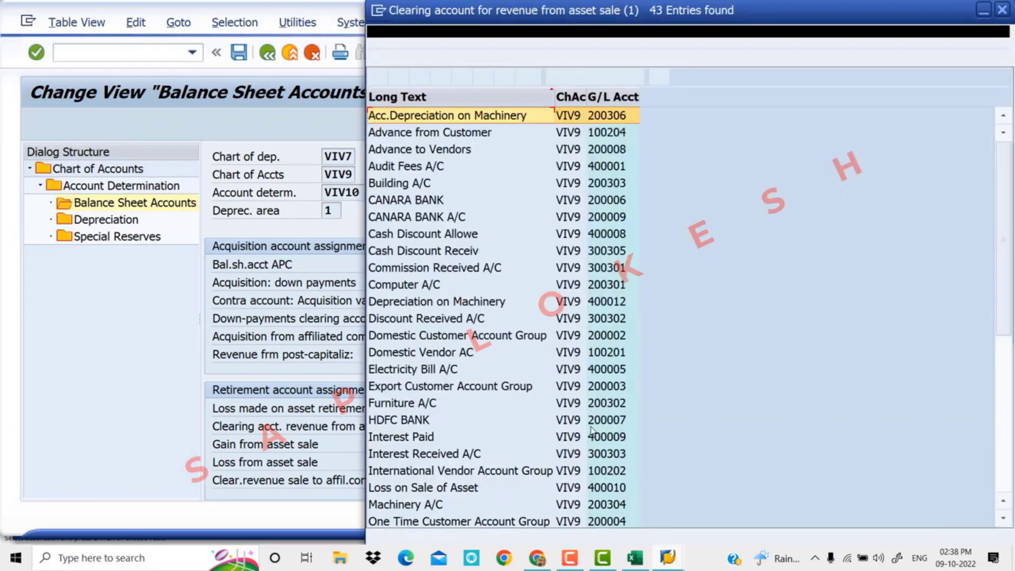
scroll(532, 364, "down", 6)
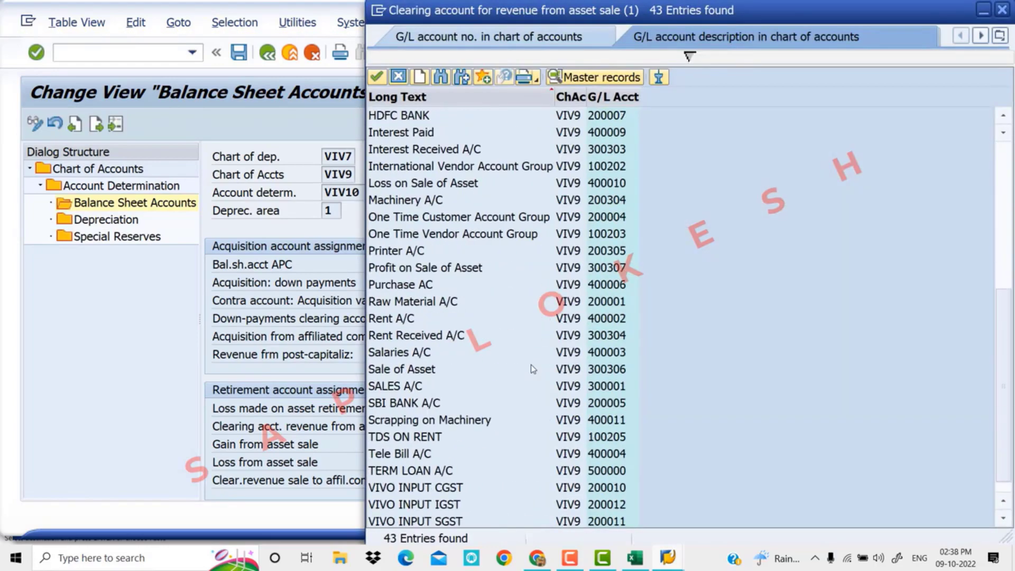
double_click(439, 369)
- Assign the Profit on Sale of Asset account, 300307, as the gain from asset sale
left_click(558, 446)
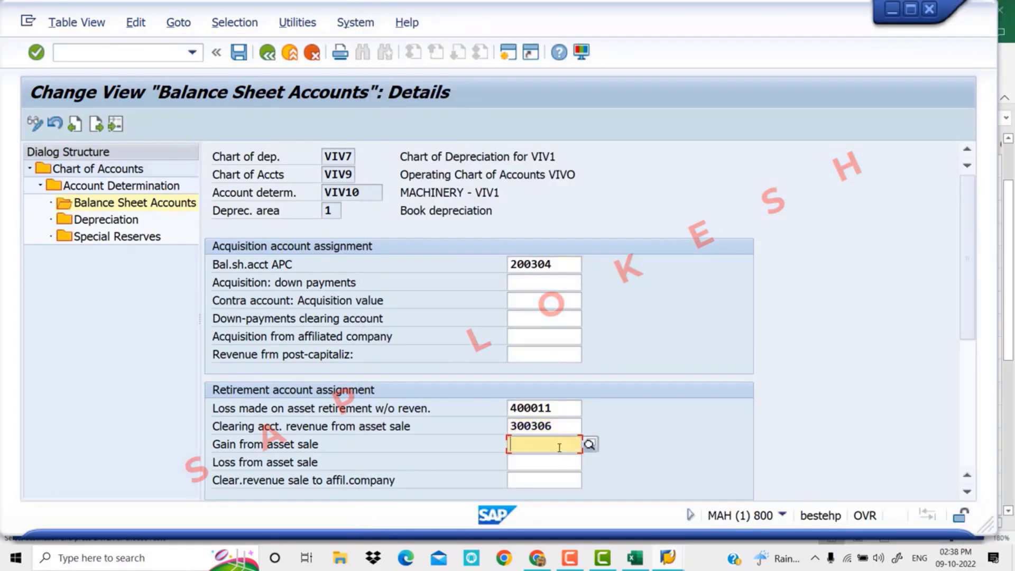
left_click(588, 445)
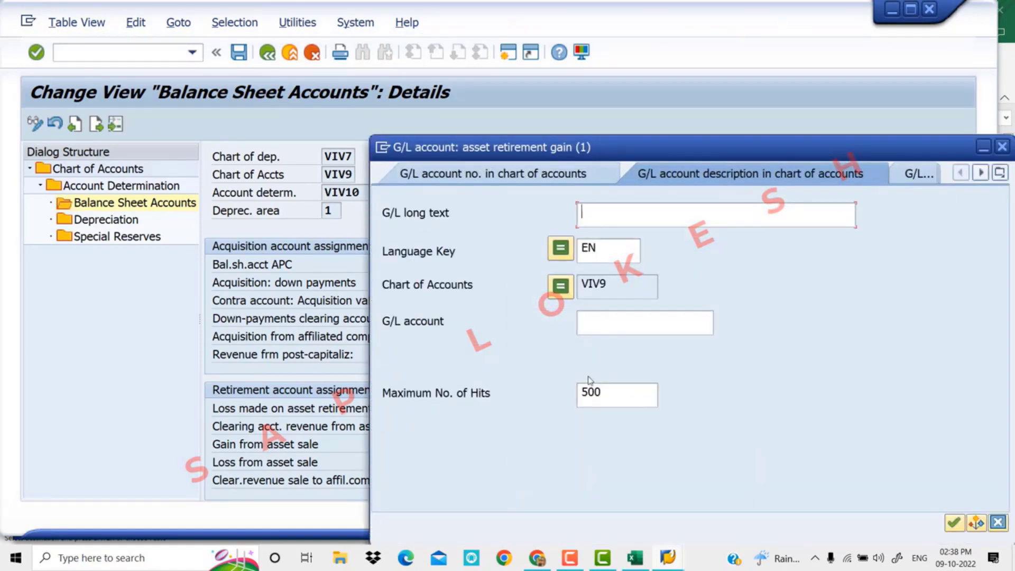
key("Return")
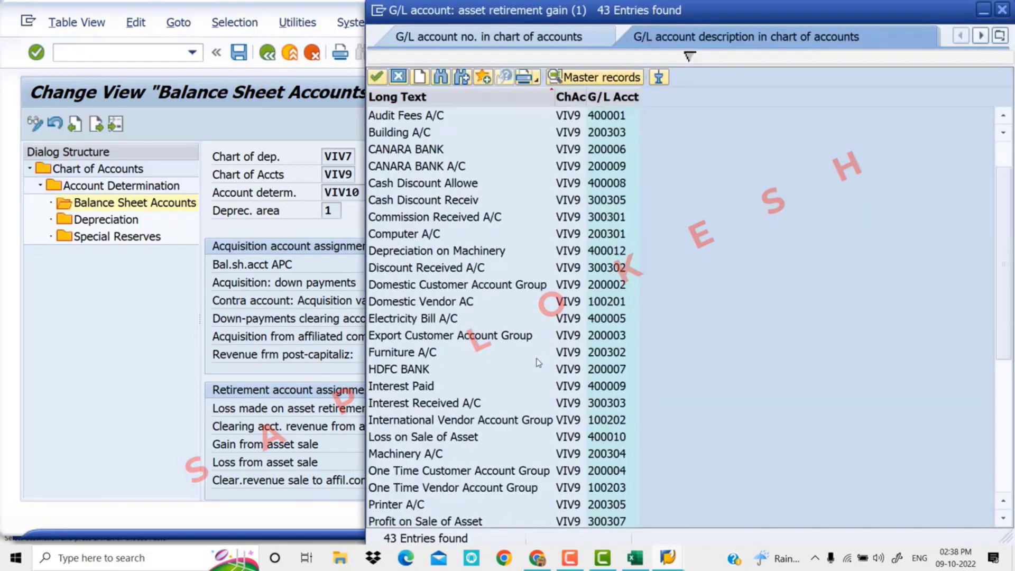
scroll(538, 362, "down", 5)
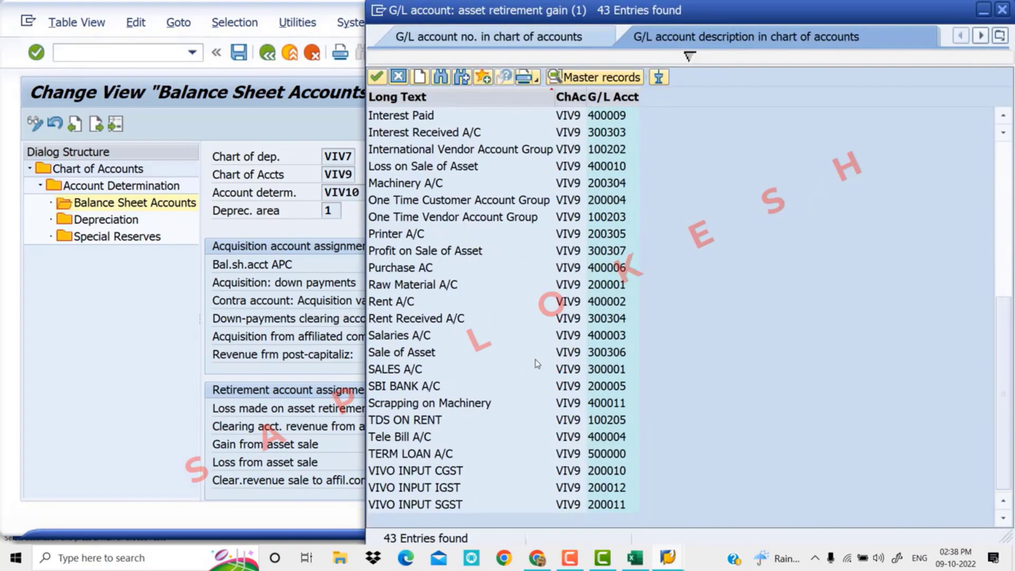
double_click(487, 257)
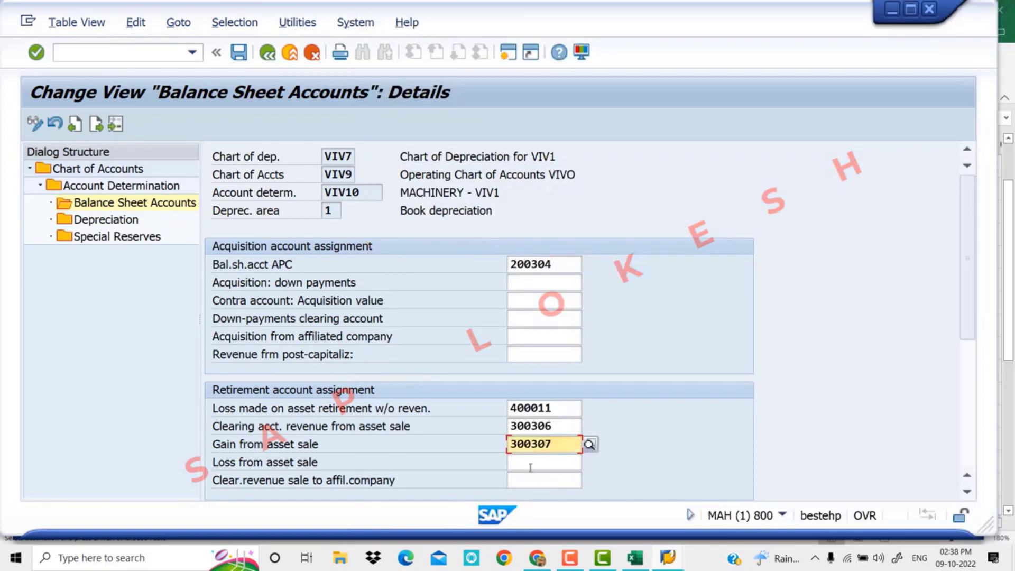
- Assign the Loss on Sale of Asset account, 400010, as the loss from asset sale
left_click(538, 460)
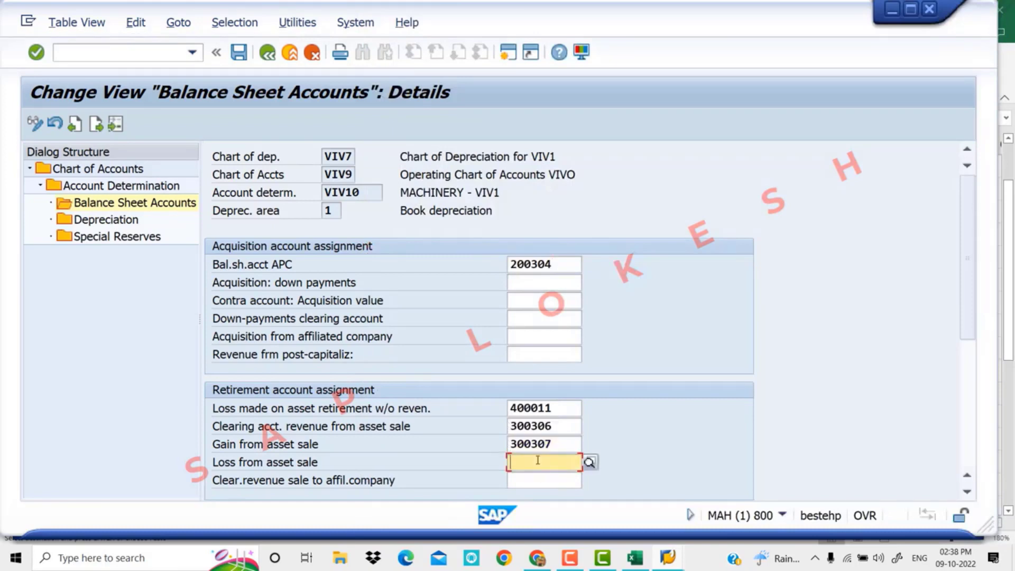
left_click(589, 463)
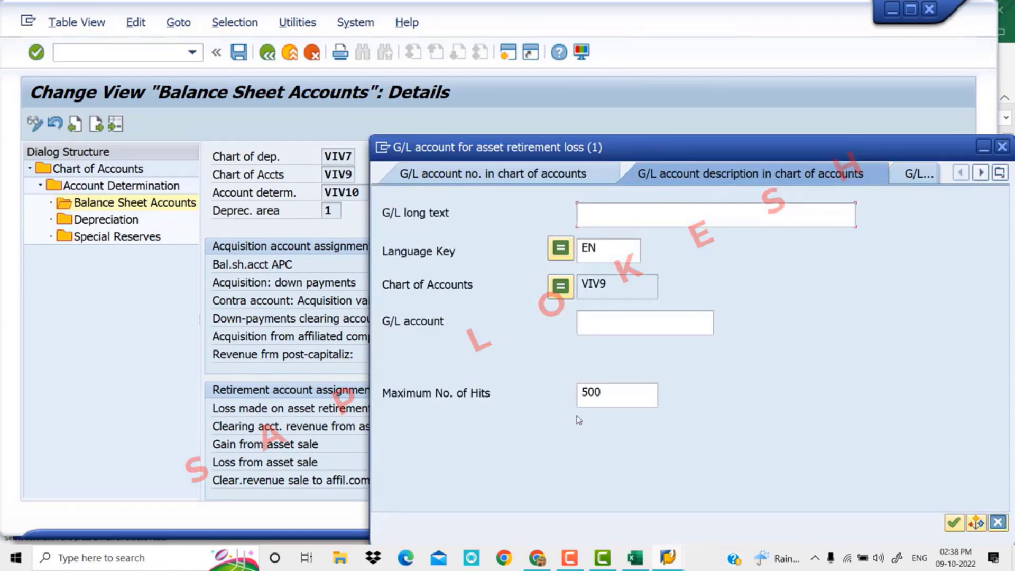
key("Return")
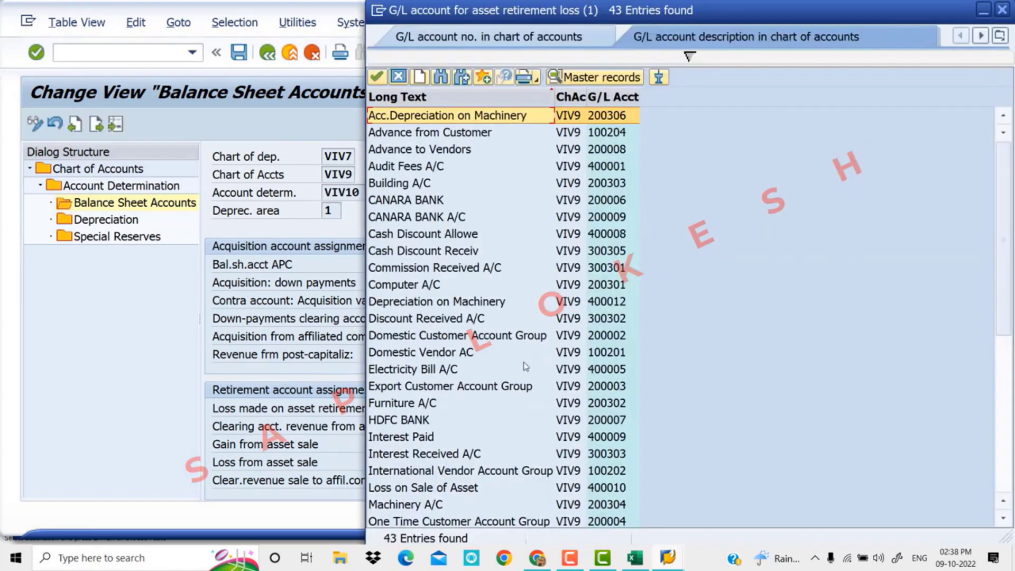
scroll(523, 368, "down", 5)
scroll(471, 406, "up", 2)
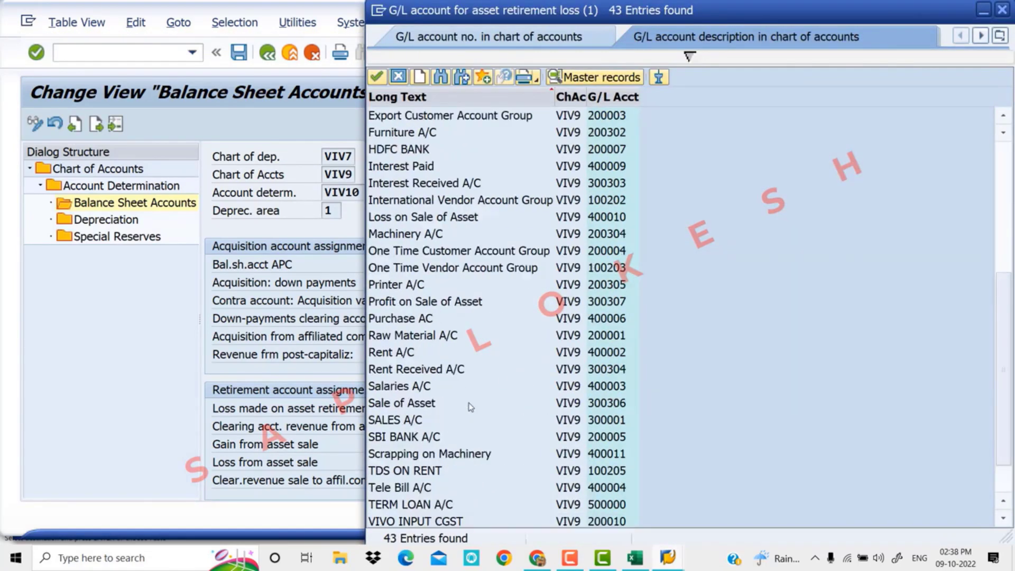
left_click(462, 269)
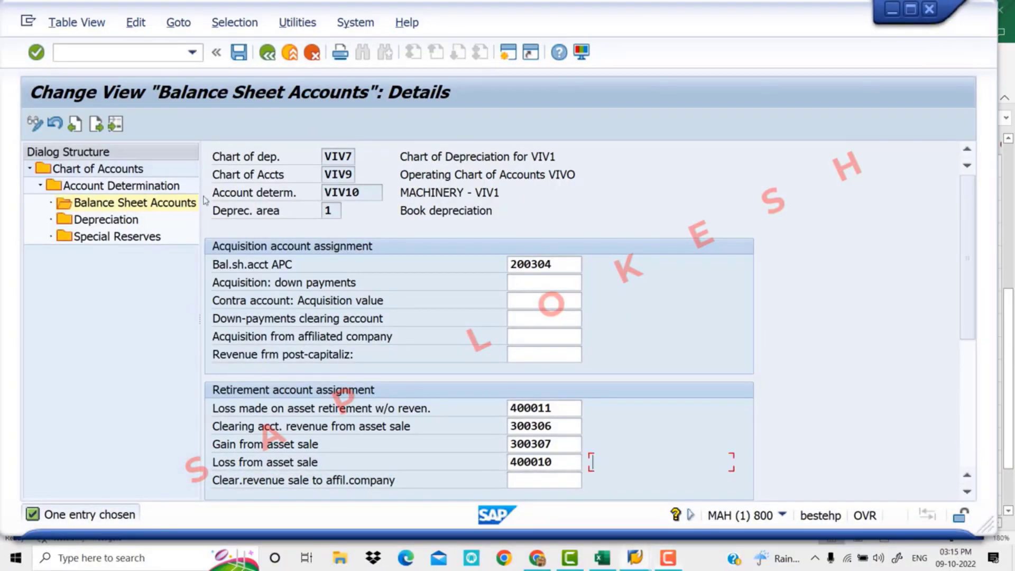
- Open the depreciation accounts of VIV10 and assign Acc.Depreciation on Machinery, 200306, as the accumulated depreciation account for ordinary depreciation
double_click(108, 221)
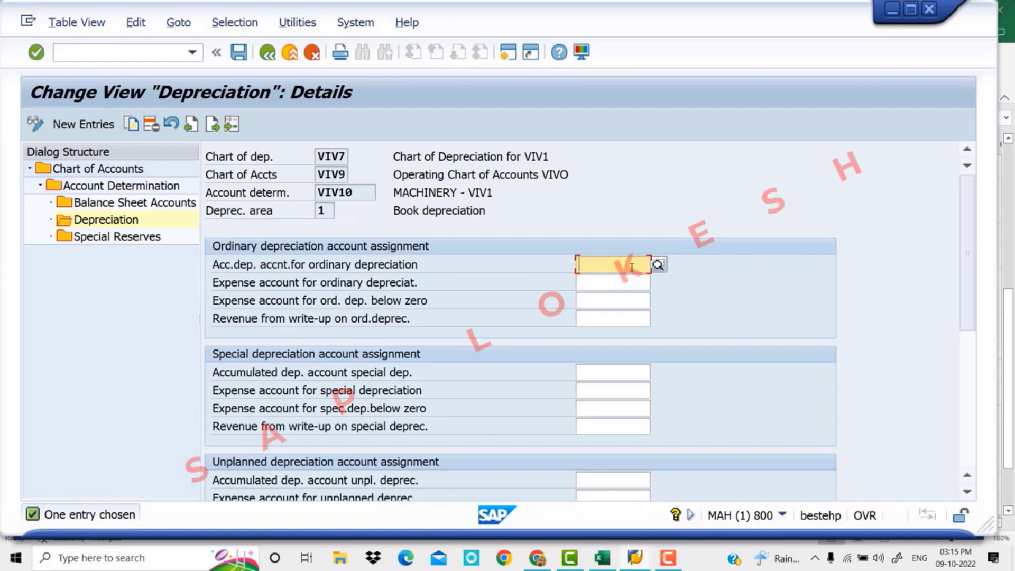
left_click(658, 265)
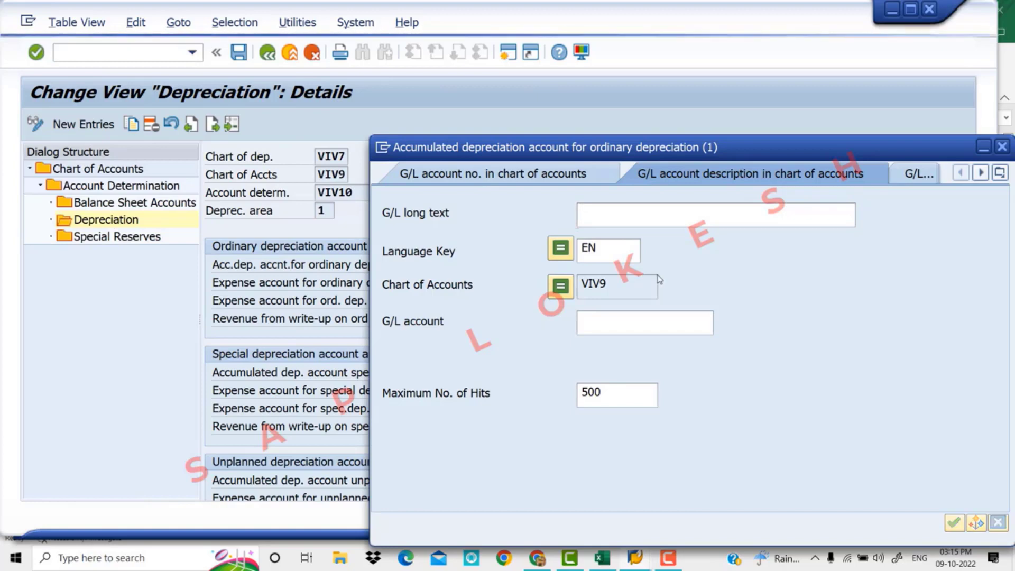
key("Return")
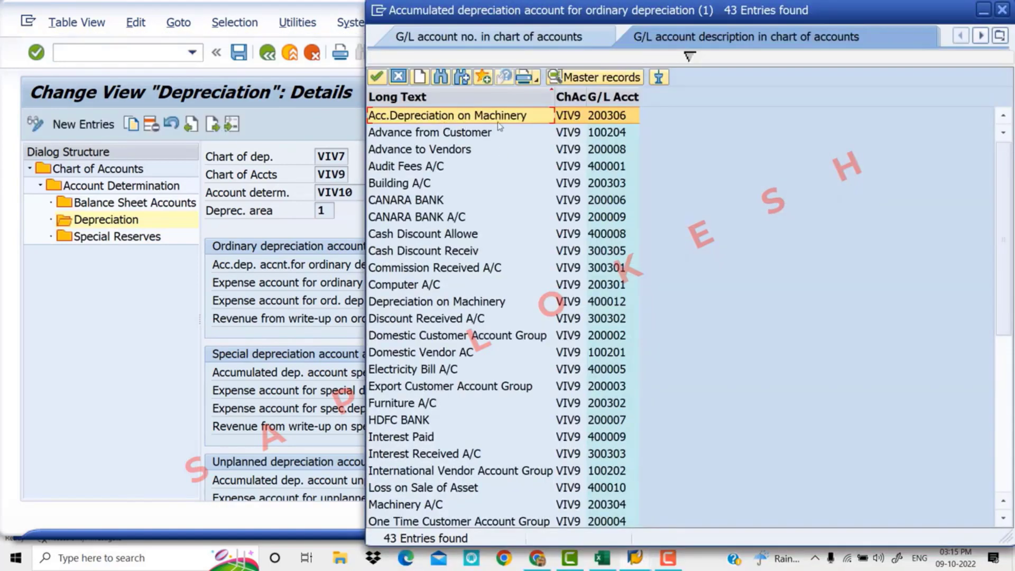
double_click(522, 122)
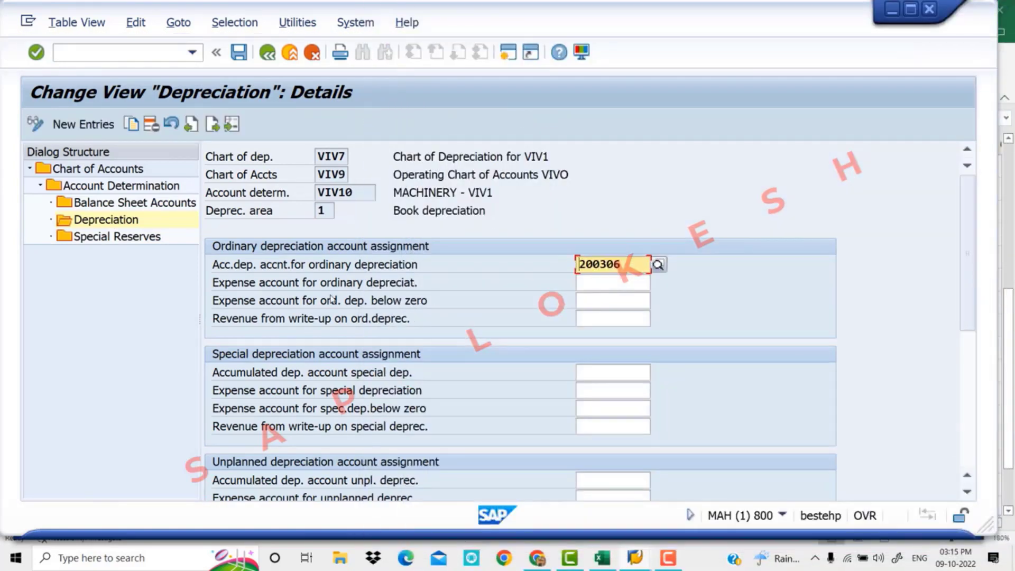
- Assign the Depreciation on Machinery account, 400012, as the expense account for ordinary depreciation
left_click(595, 282)
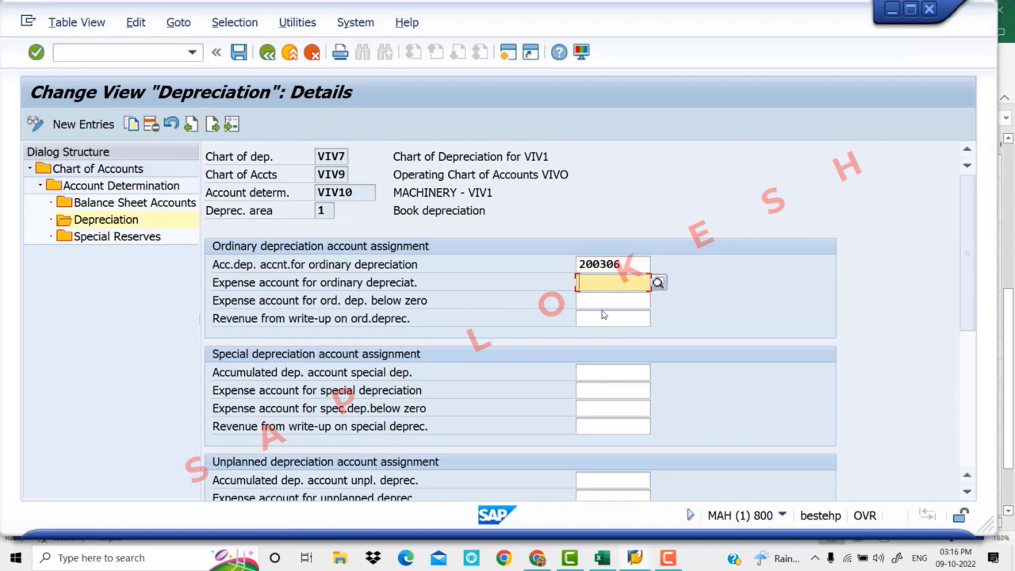
left_click(658, 283)
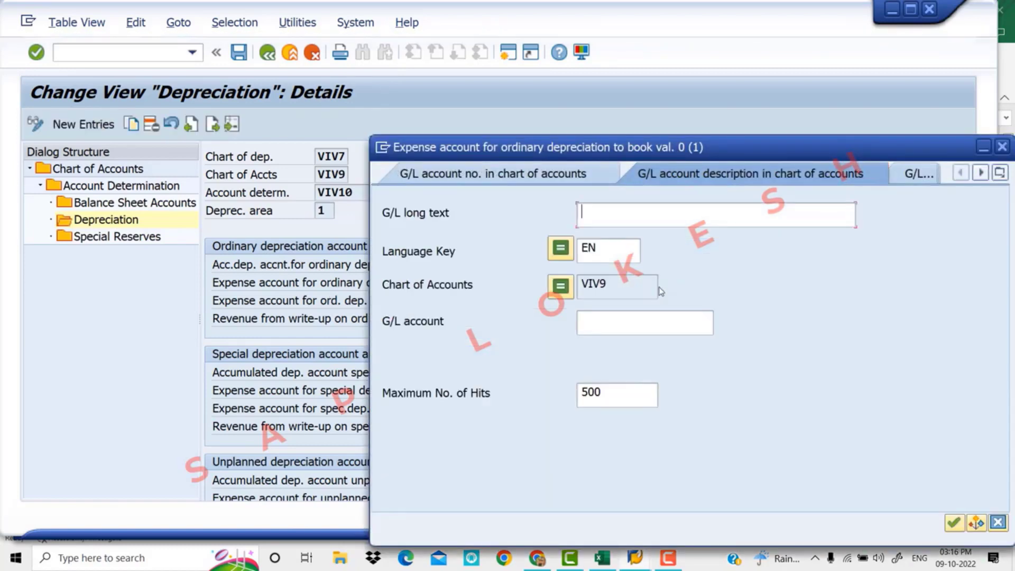
key("Return")
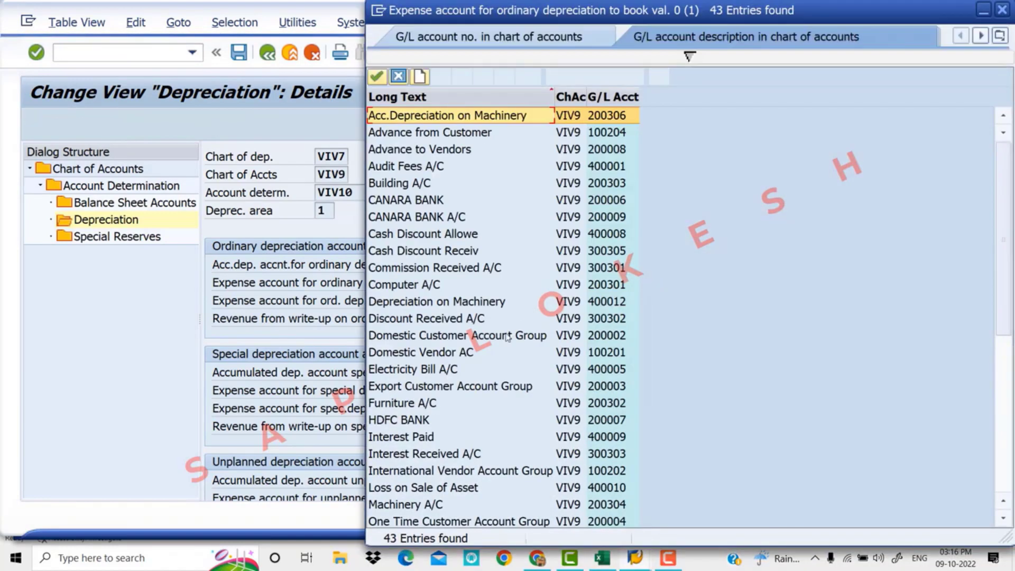
double_click(462, 301)
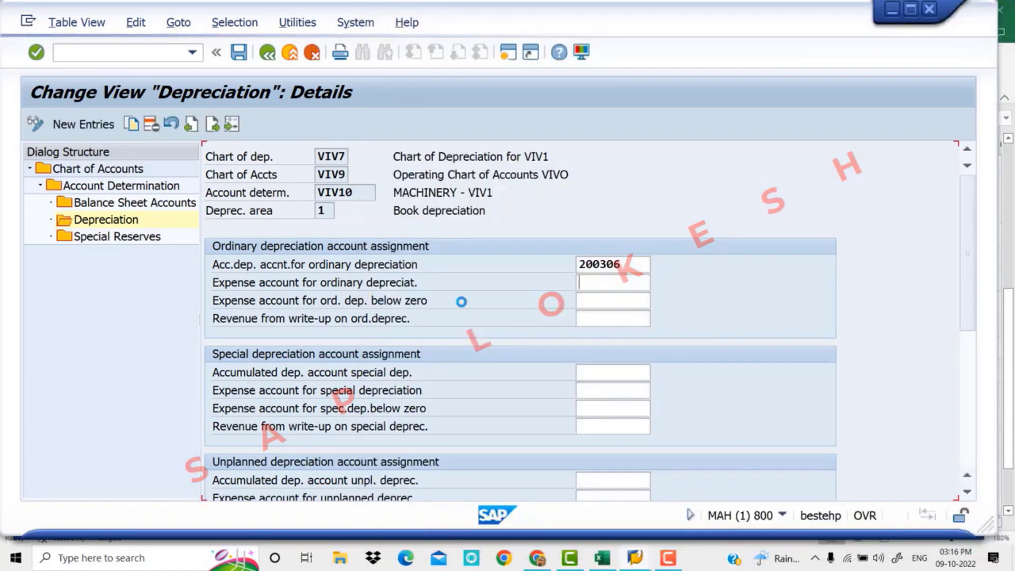
- Save the account assignments under a new customizing request with the short description Asset Accounting
left_click(238, 53)
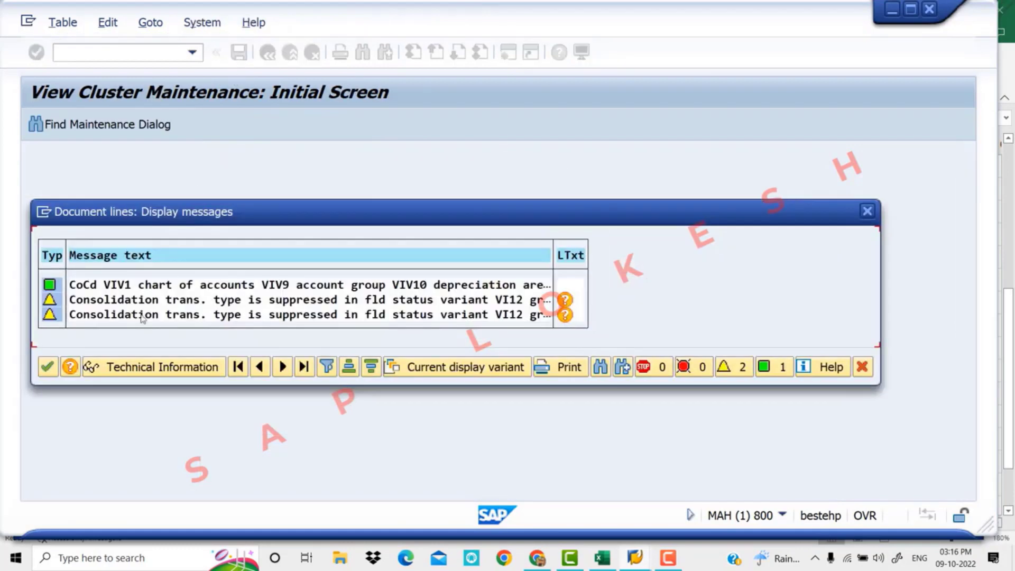
left_click(49, 367)
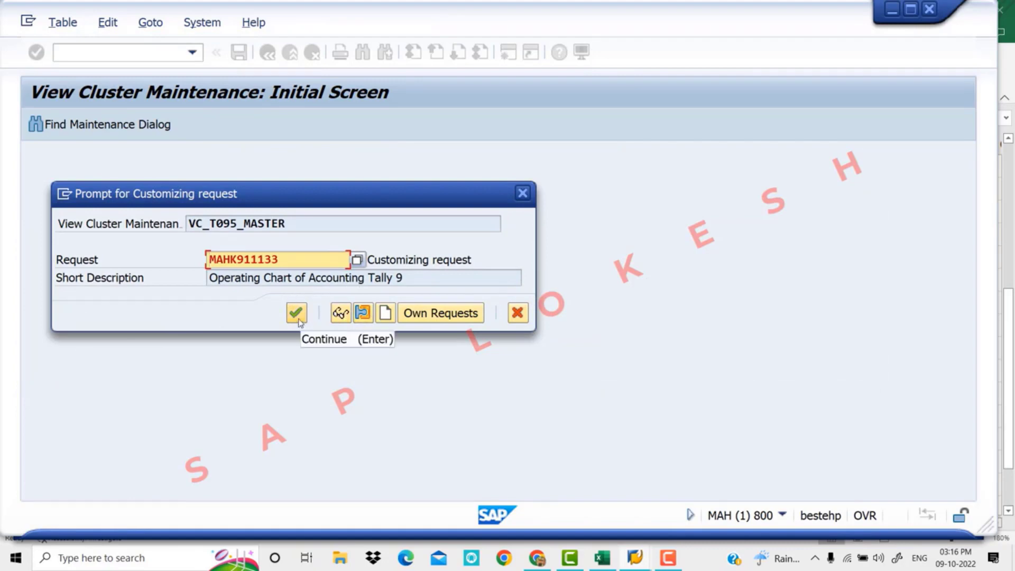
left_click(384, 314)
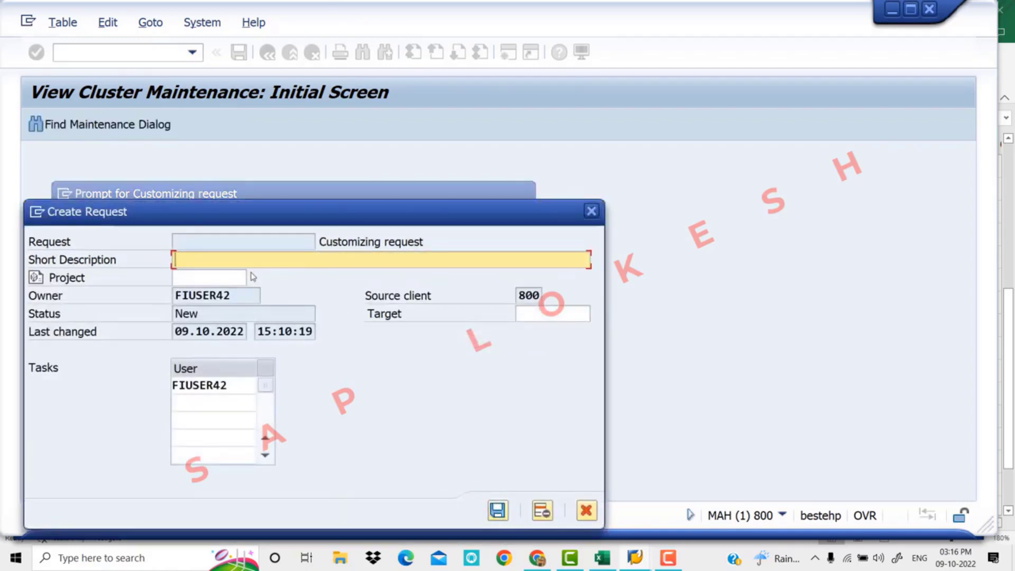
type("a")
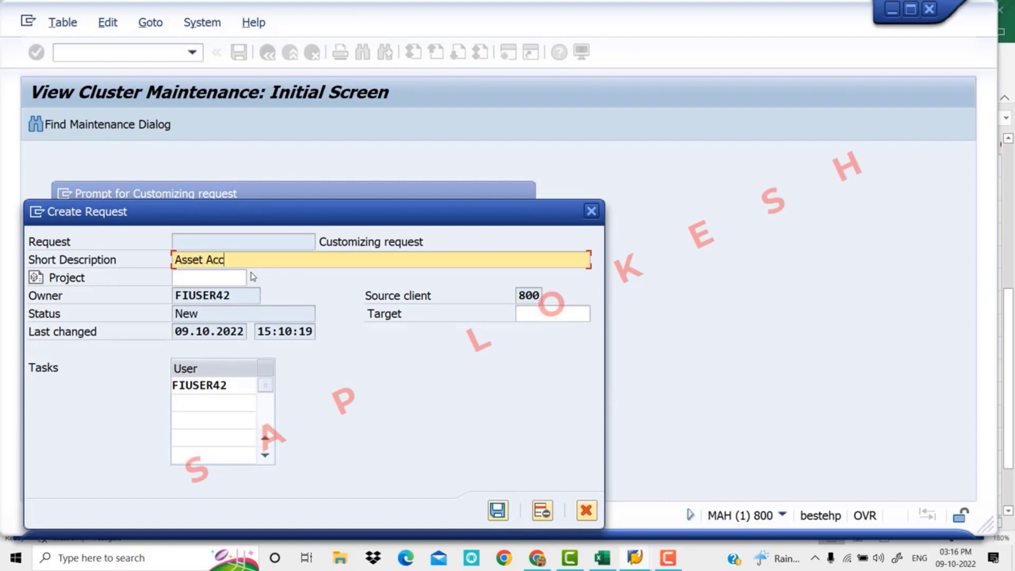
type("sset Accounting")
key("Return")
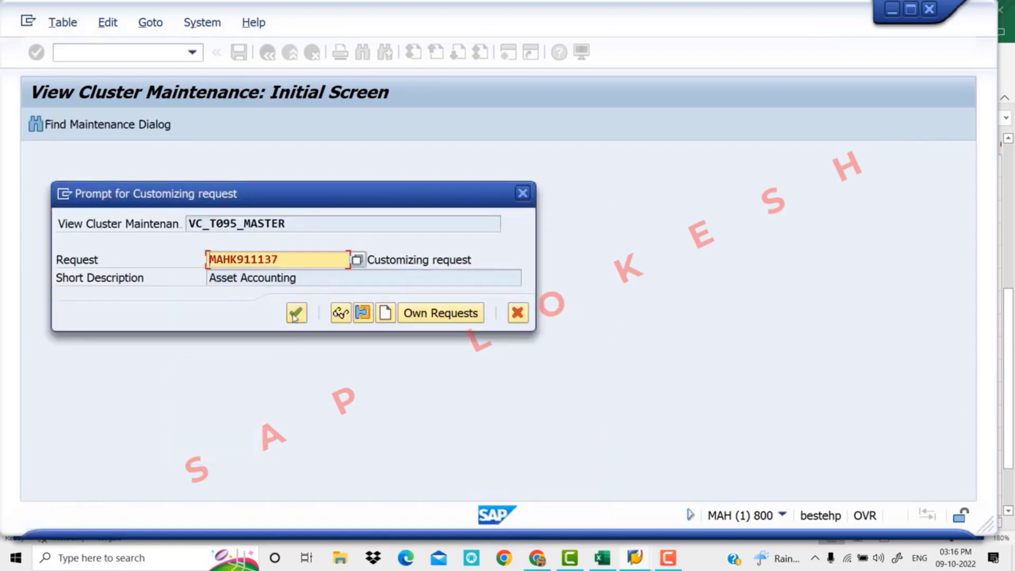
left_click(296, 313)
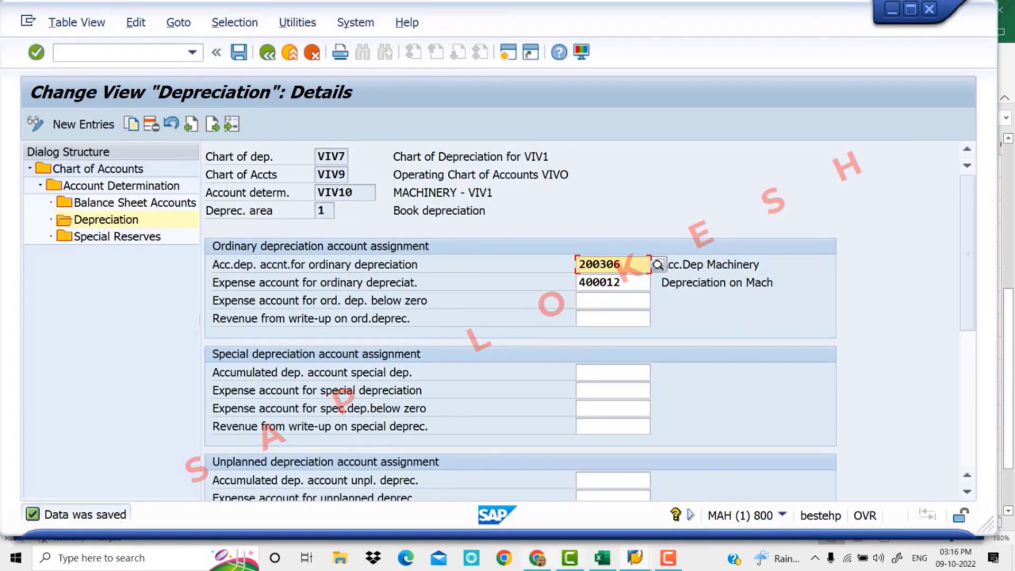
- Switch to the Excel configuration checklist and review the Part-2 G/L creation and assignment items along with the other parts
left_click(605, 565)
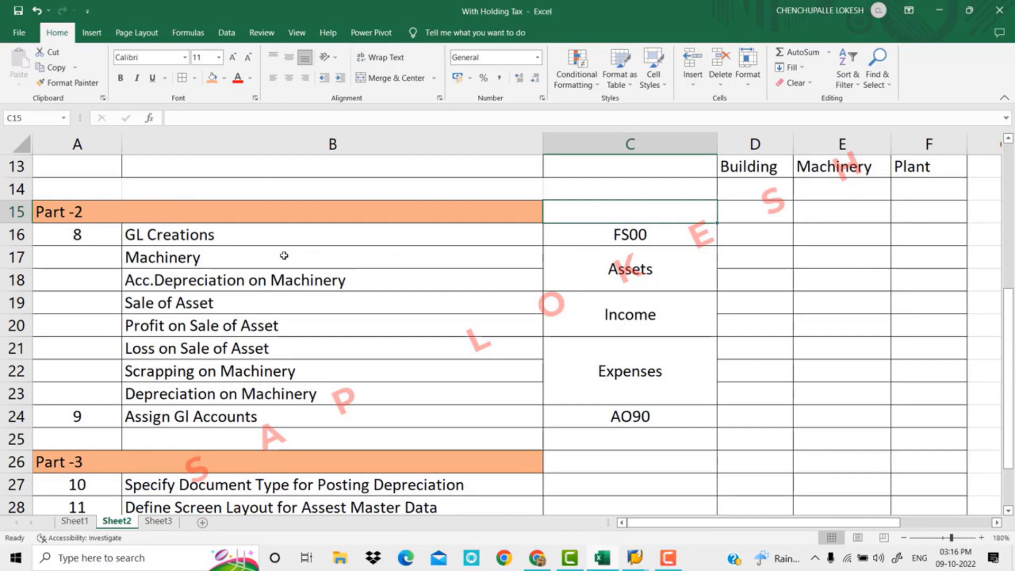
left_click_drag(284, 255, 300, 388)
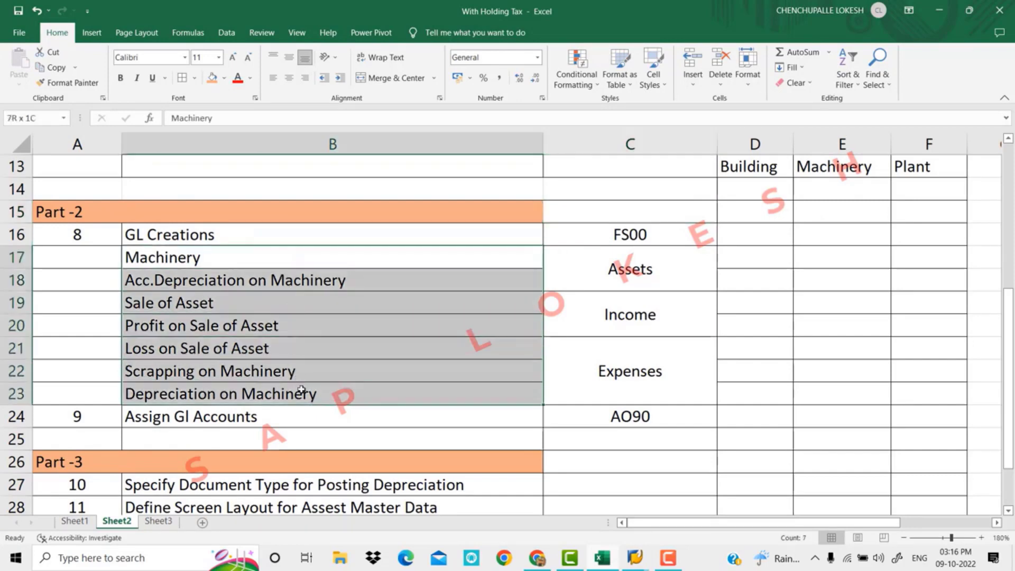
left_click(268, 418)
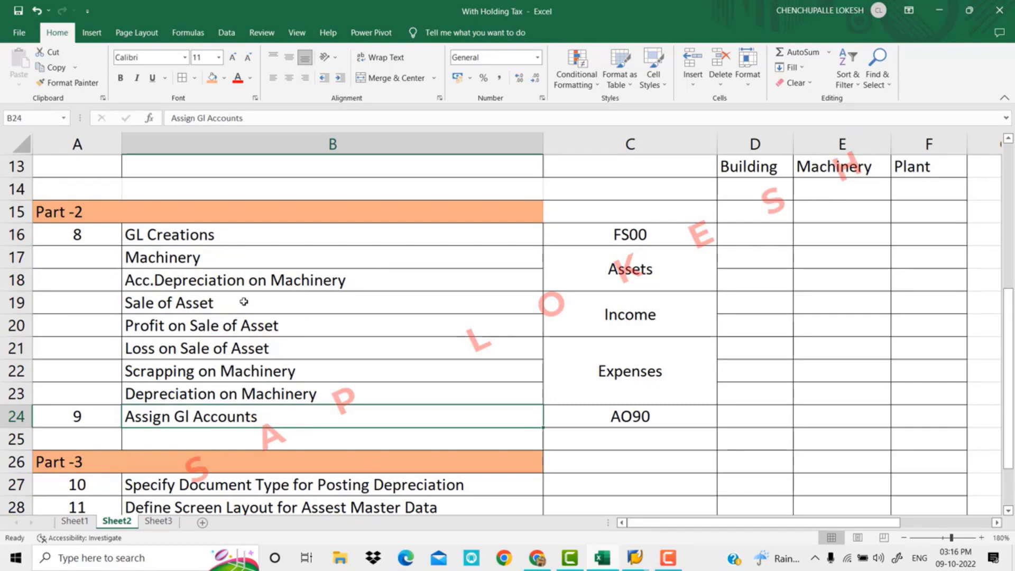
scroll(335, 299, "up", 4)
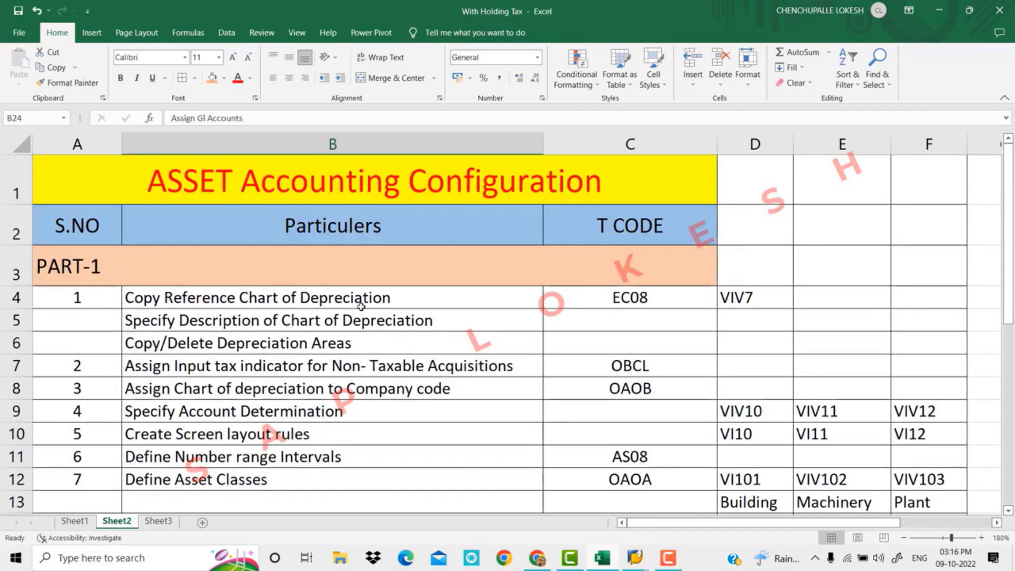
scroll(359, 305, "down", 7)
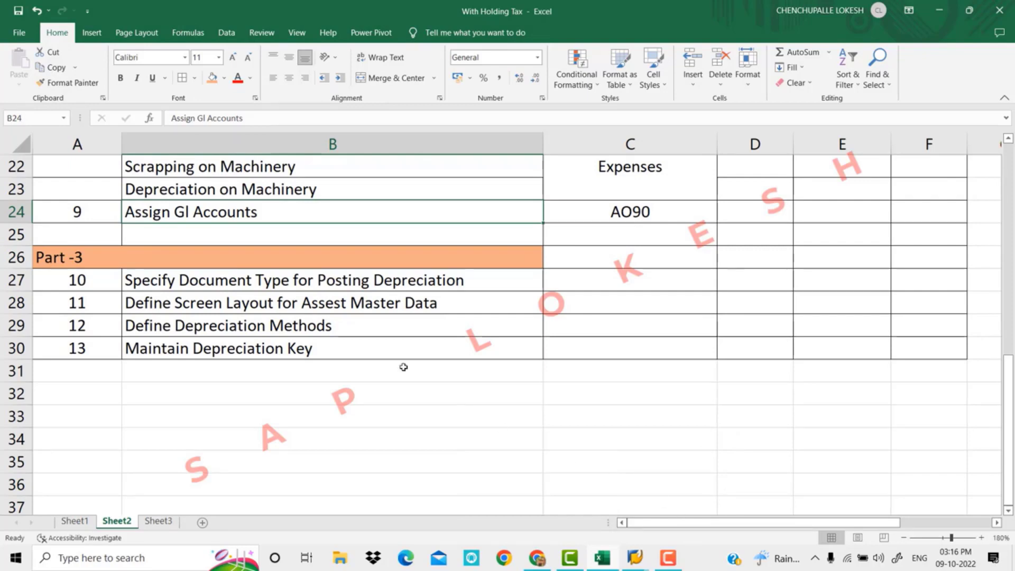
scroll(402, 365, "up", 7)
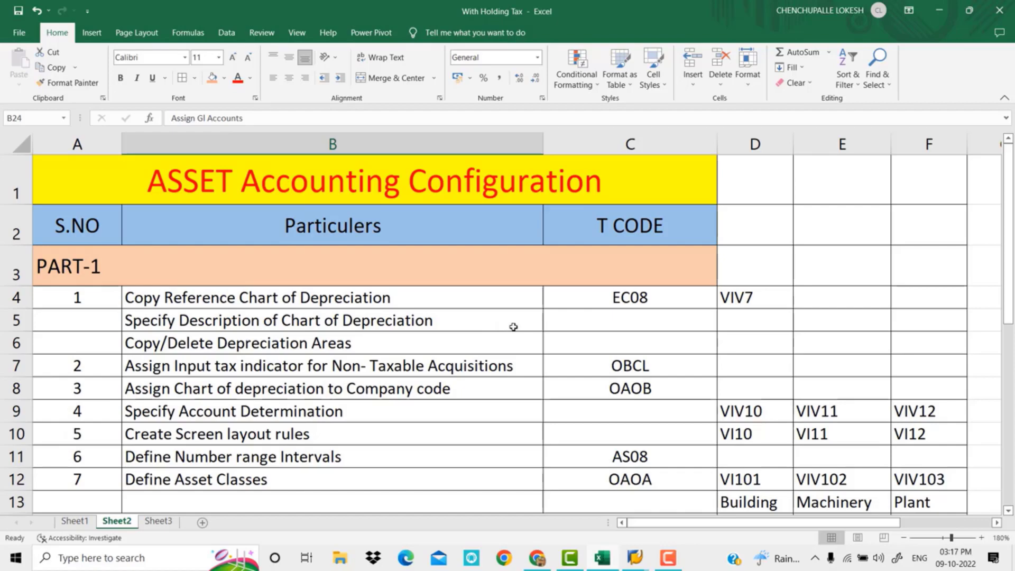
scroll(513, 327, "down", 4)
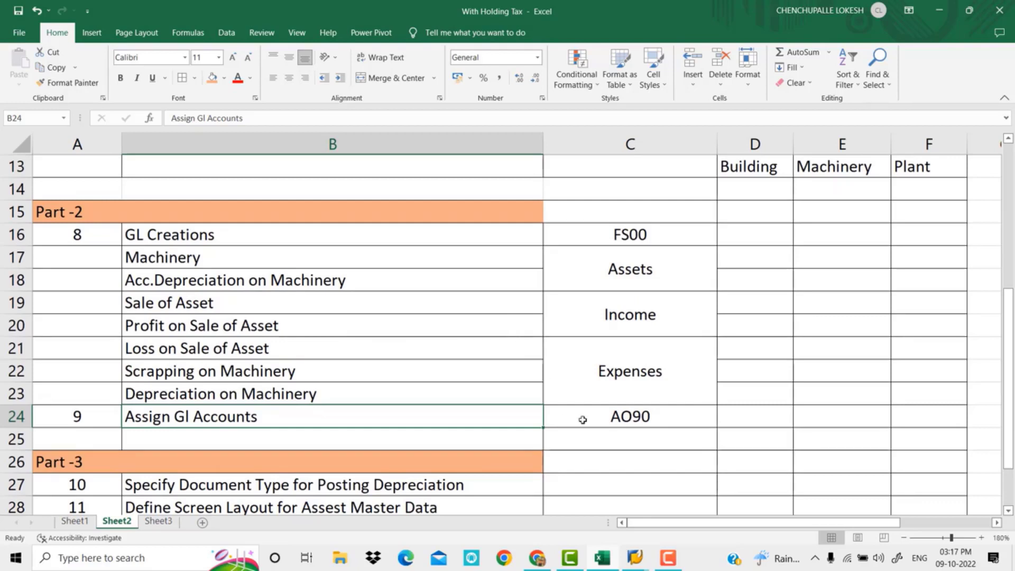
left_click(668, 557)
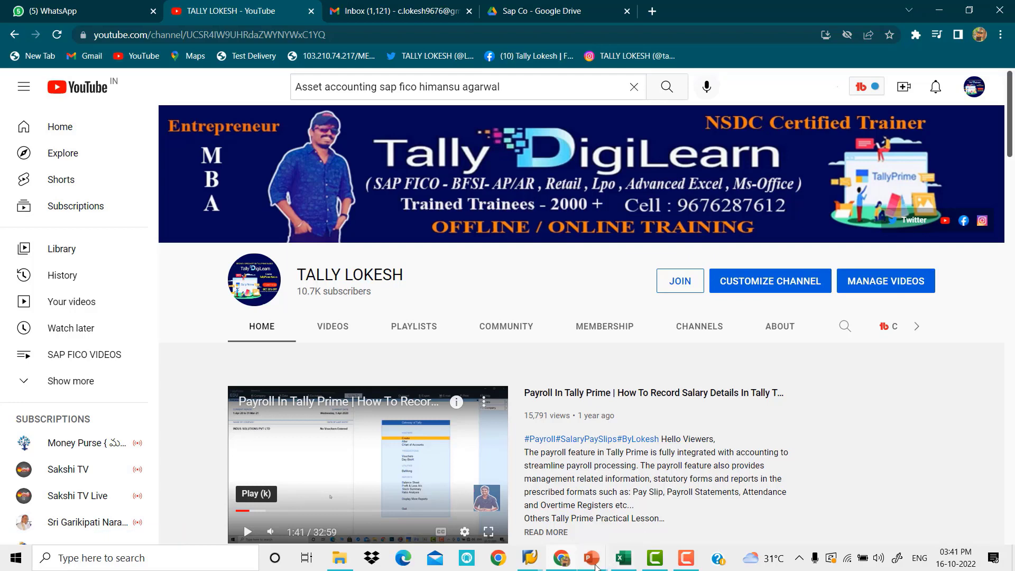
- Reopen the Excel checklist and examine the items of Part-1, Part-2 and Part-3, including the depreciation posting document type
left_click(631, 561)
scroll(360, 315, "up", 3)
scroll(360, 315, "up", 3)
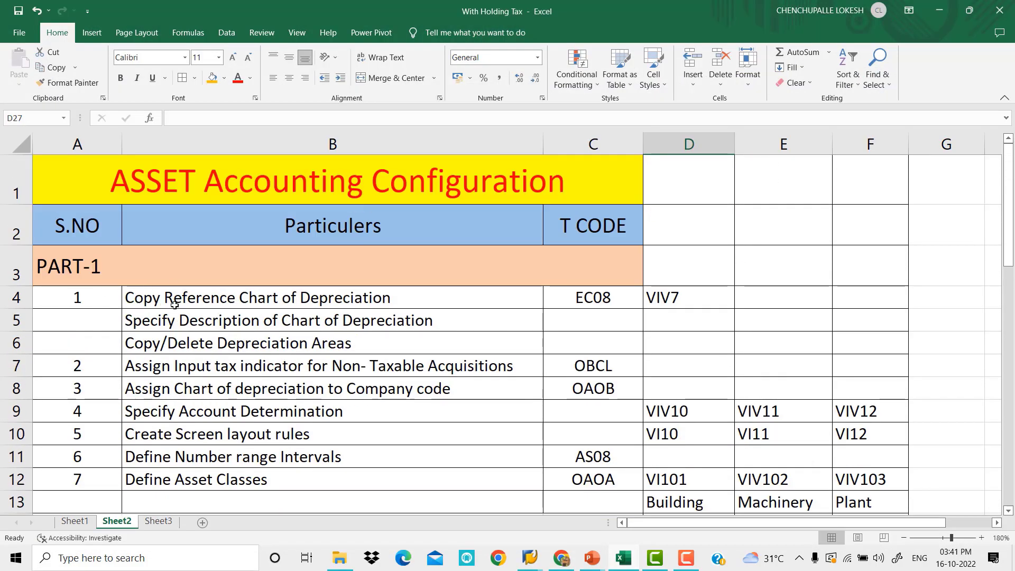
left_click_drag(177, 296, 215, 478)
scroll(238, 363, "down", 5)
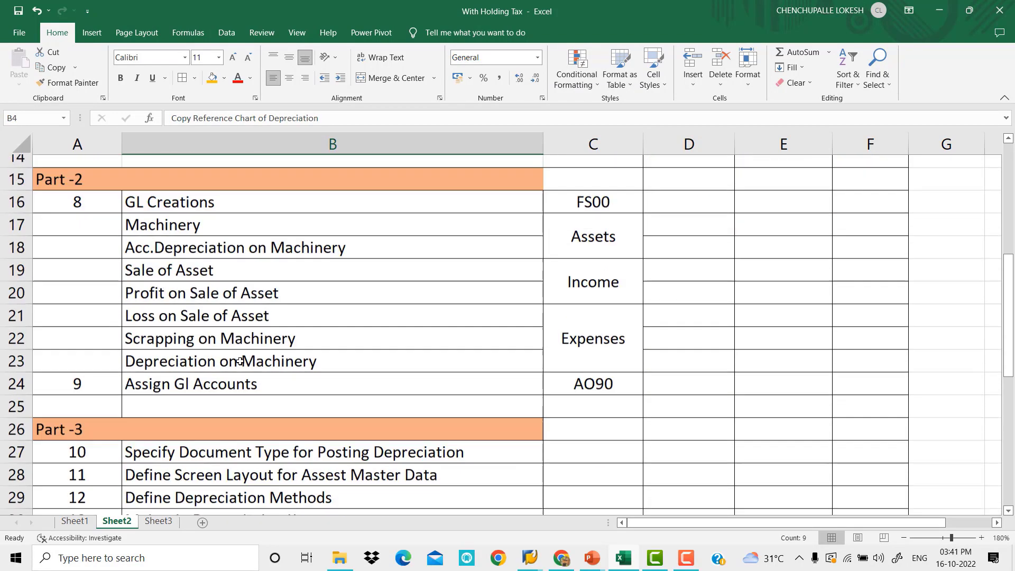
scroll(230, 341, "up", 1)
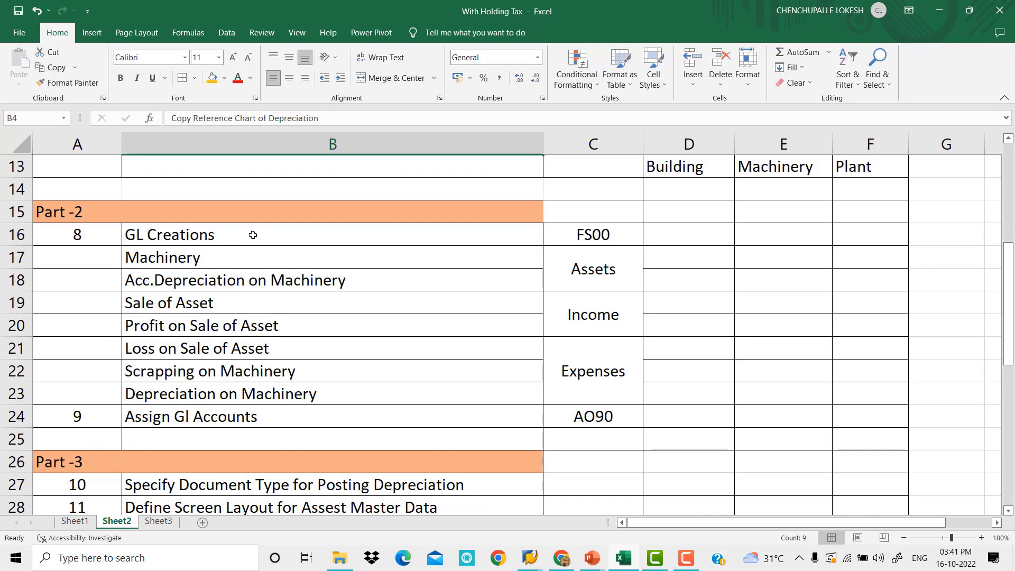
left_click_drag(252, 235, 304, 415)
scroll(347, 288, "down", 3)
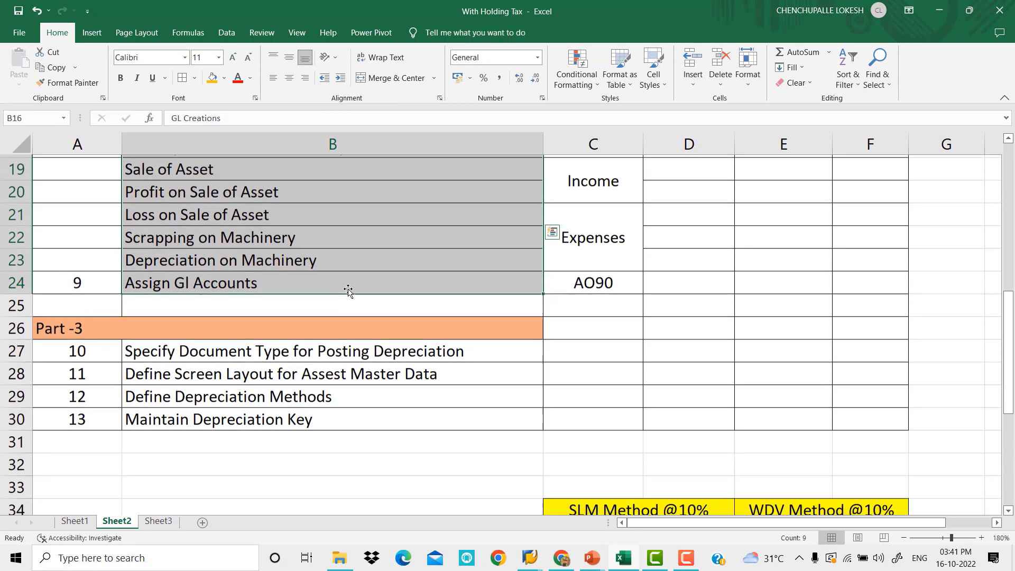
left_click(333, 304)
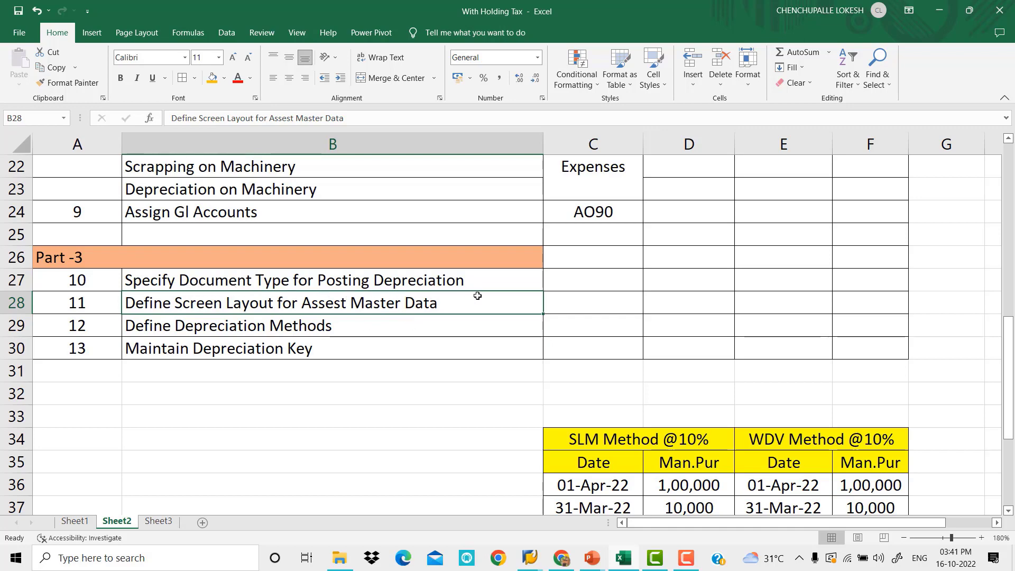
left_click_drag(478, 281, 452, 339)
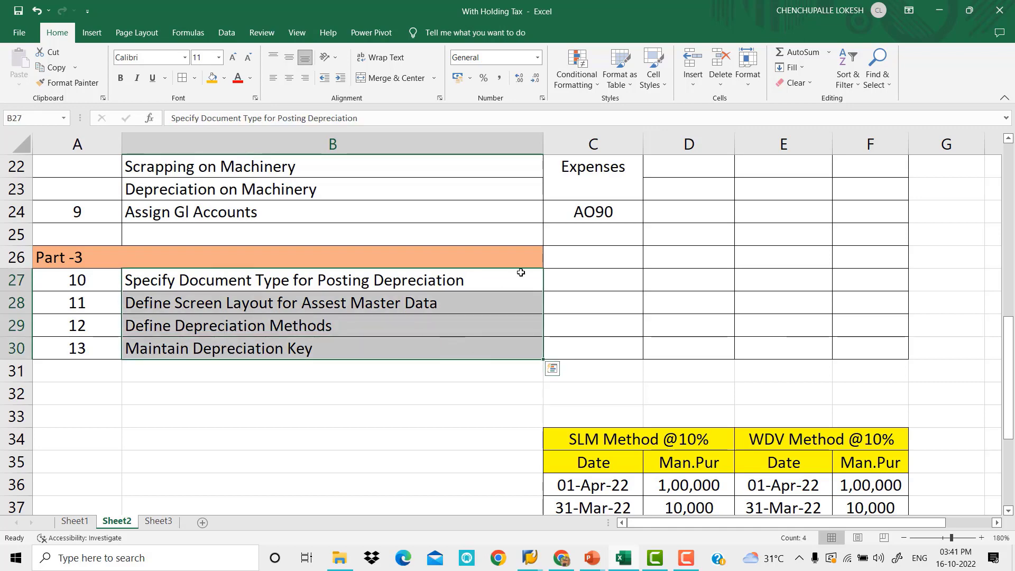
left_click(588, 288)
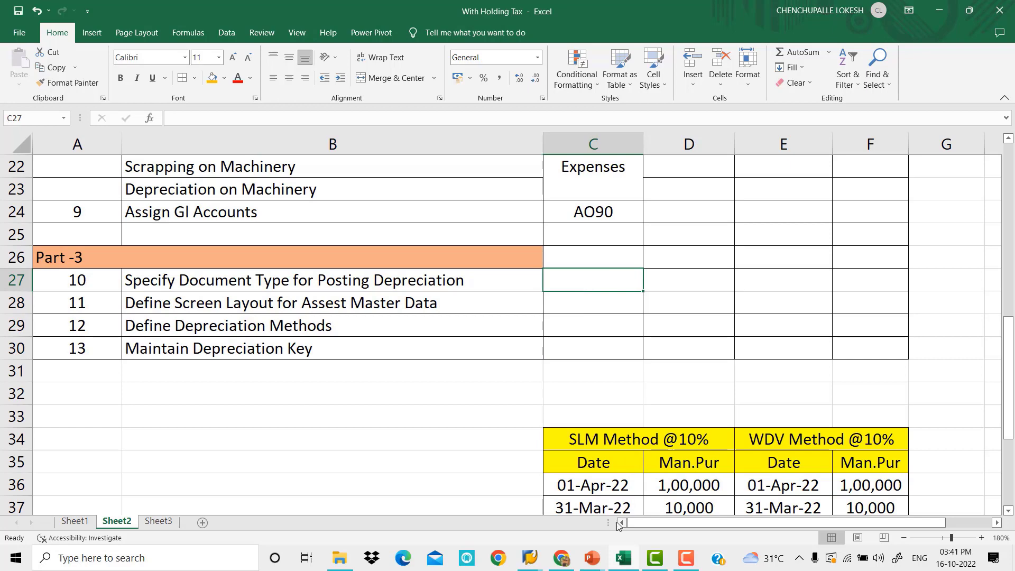
- Switch to SAP Easy Access and open the SAP Reference IMG through the project customizing transaction
mouse_move(528, 560)
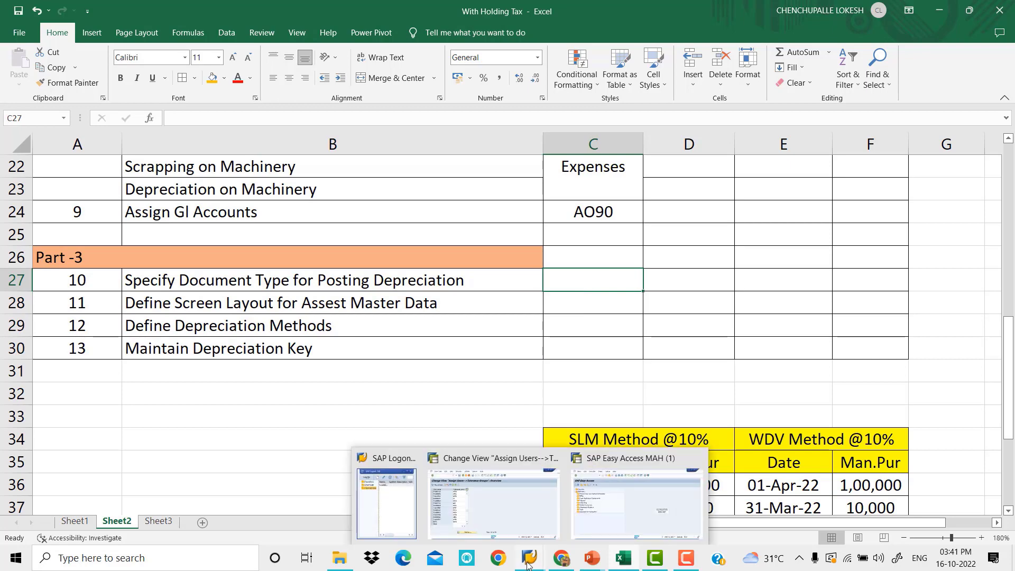
left_click(525, 509)
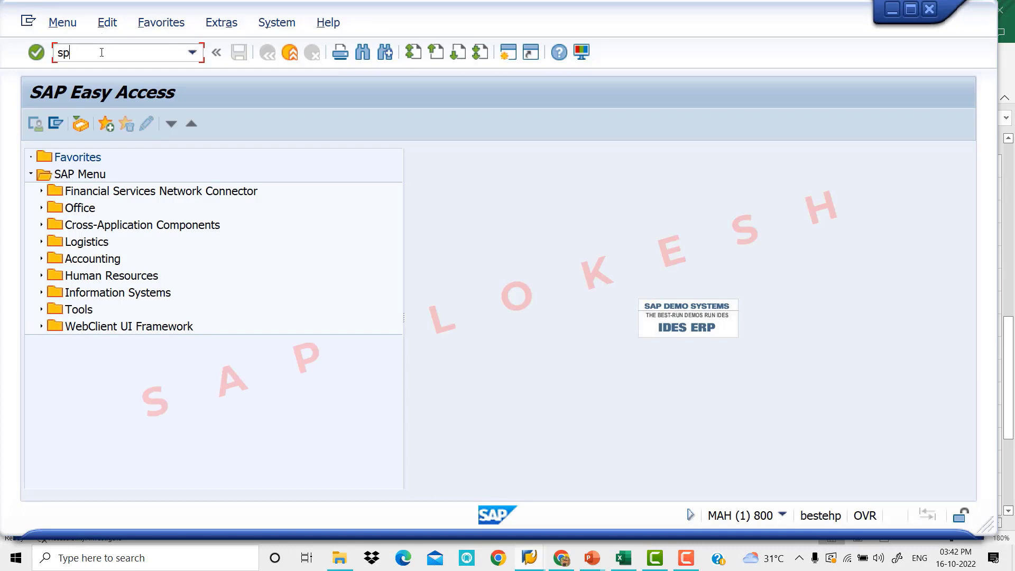
key("BackSpace")
key("BackSpace")
key("Return")
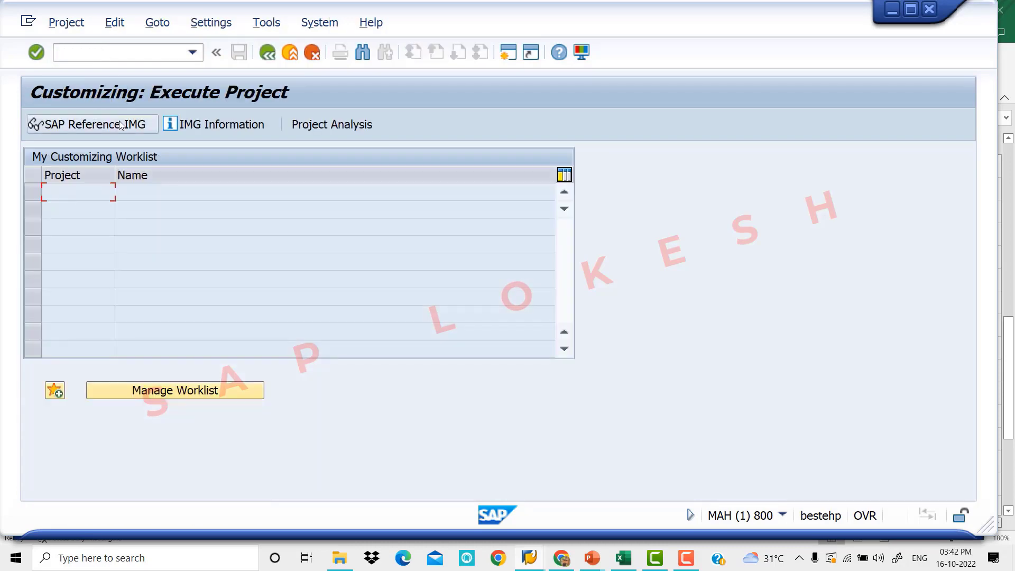
left_click(119, 123)
- Expand Financial Accounting (New), Asset Accounting, Integration with General Ledger Accounting, and Post Depreciation to General Ledger Accounting in the IMG structure
scroll(176, 258, "down", 3)
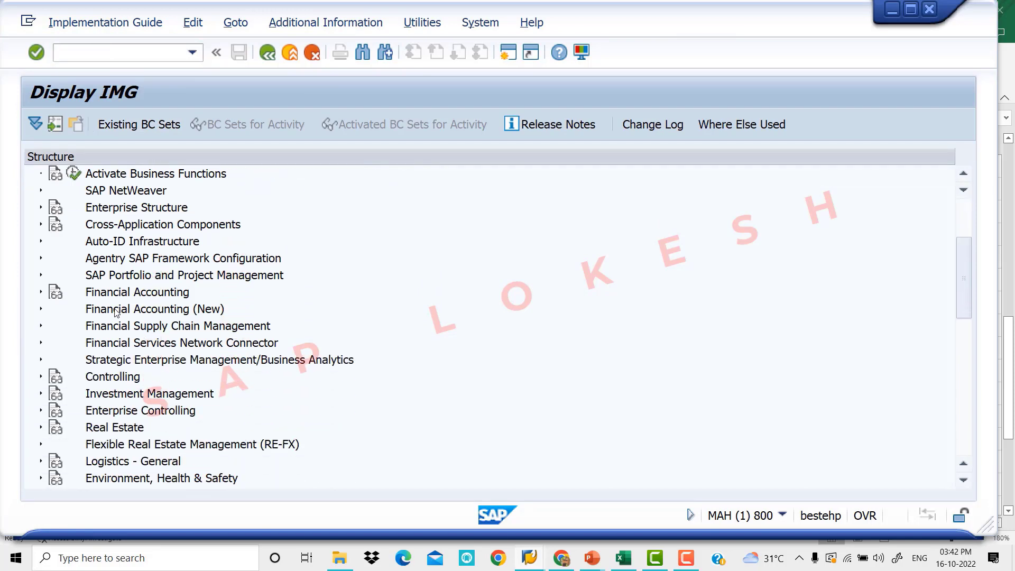
left_click(41, 309)
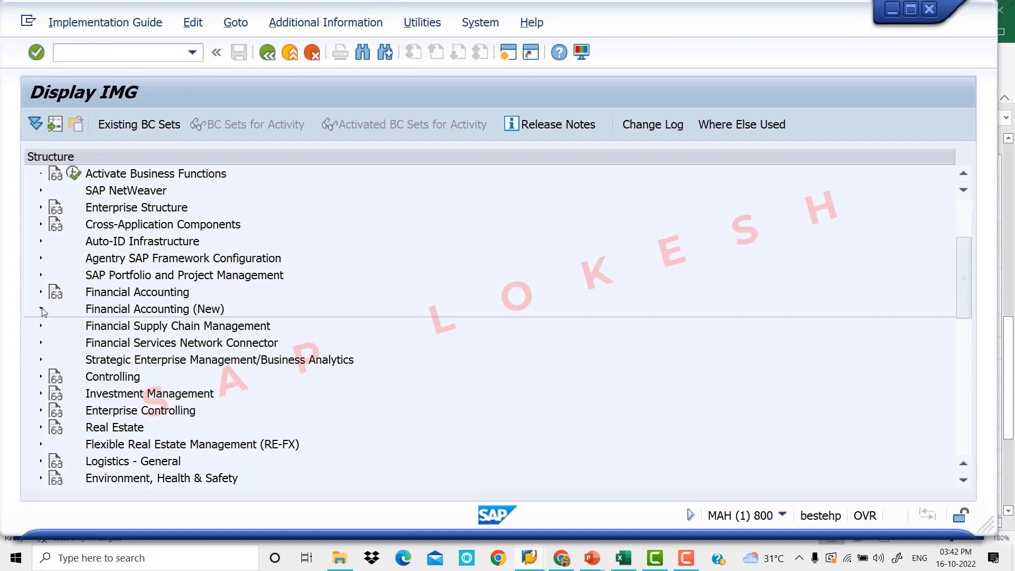
scroll(206, 314, "down", 2)
scroll(208, 315, "down", 3)
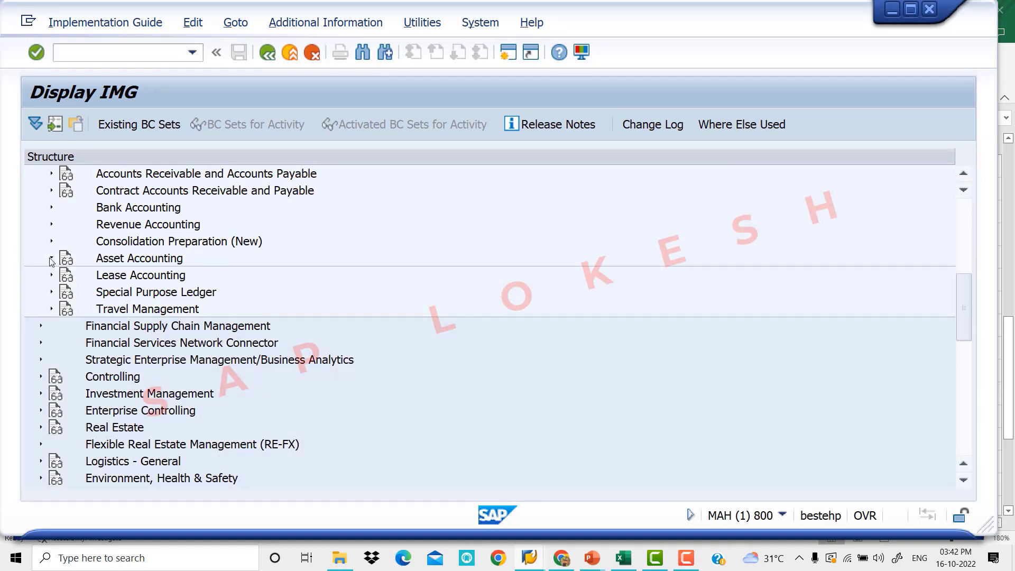
left_click(52, 260)
scroll(222, 294, "down", 2)
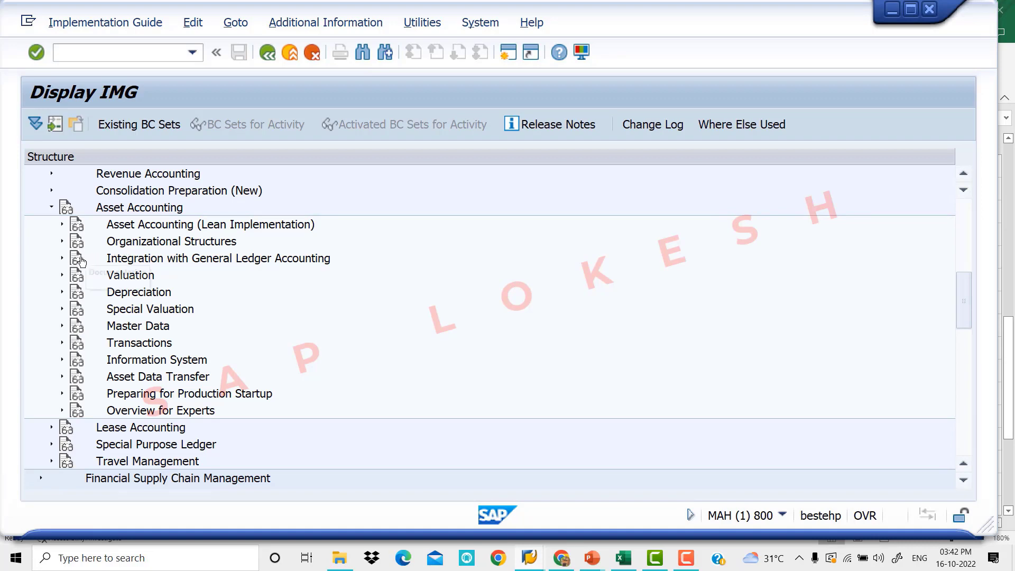
left_click(62, 258)
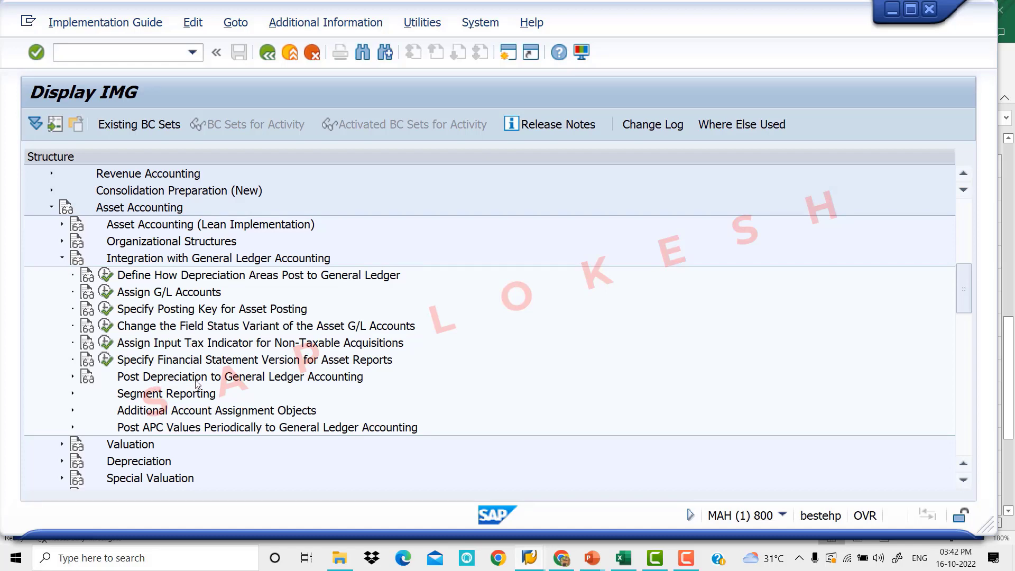
left_click(73, 376)
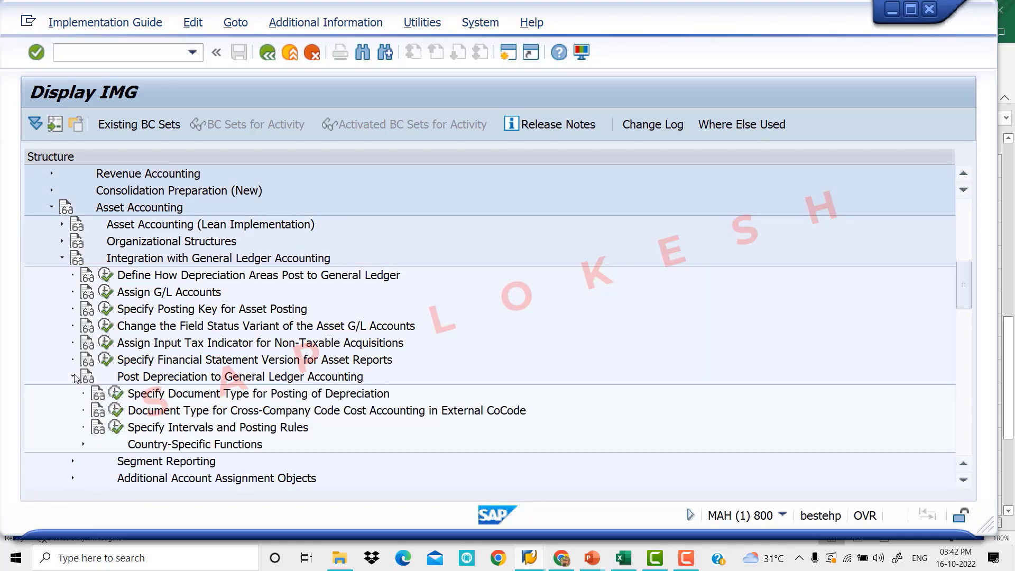
scroll(267, 342, "down", 4)
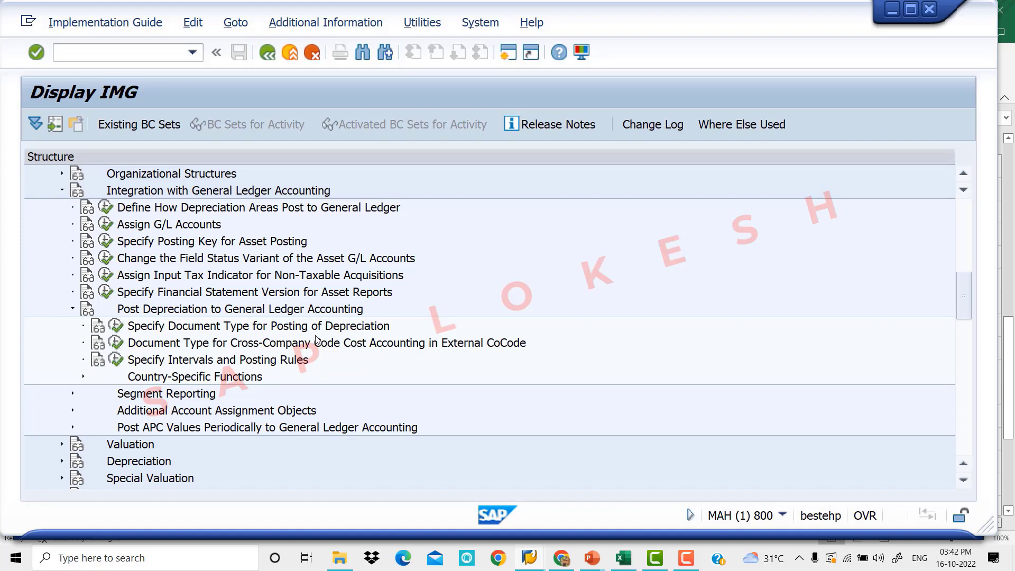
- Open the document type definitions from the depreciation posting activity and display the details of document type AF
left_click(118, 329)
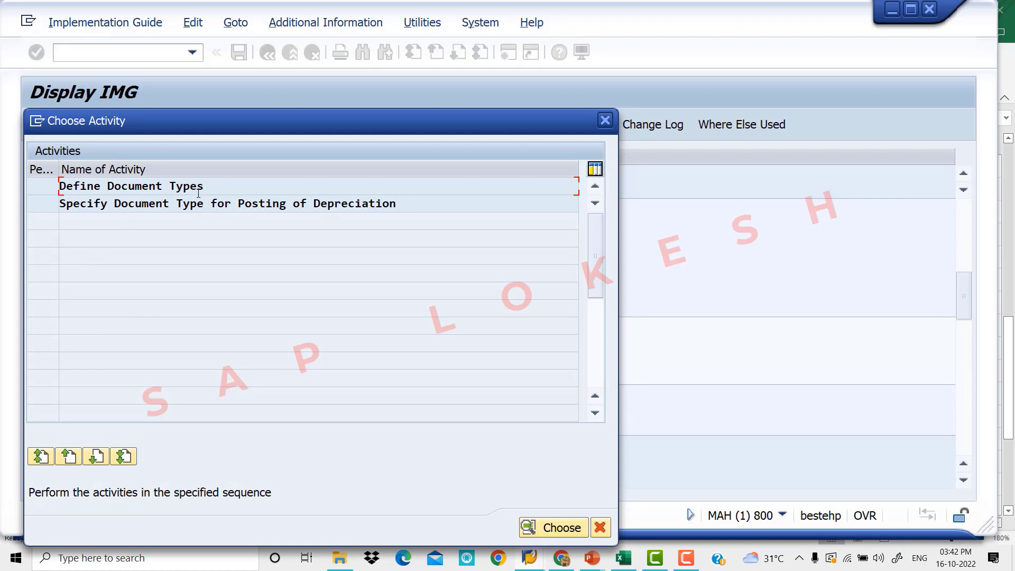
double_click(221, 184)
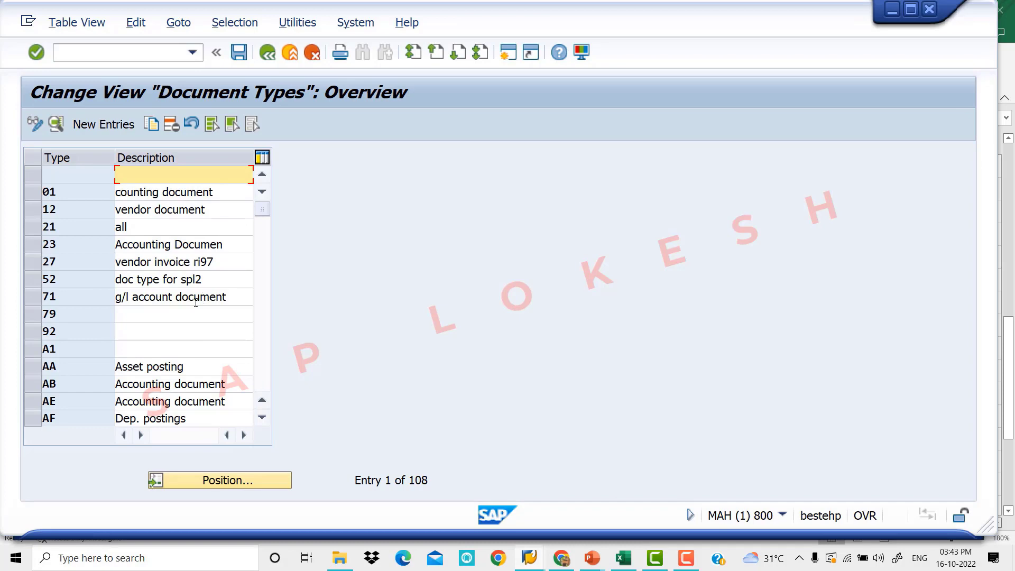
left_click(225, 478)
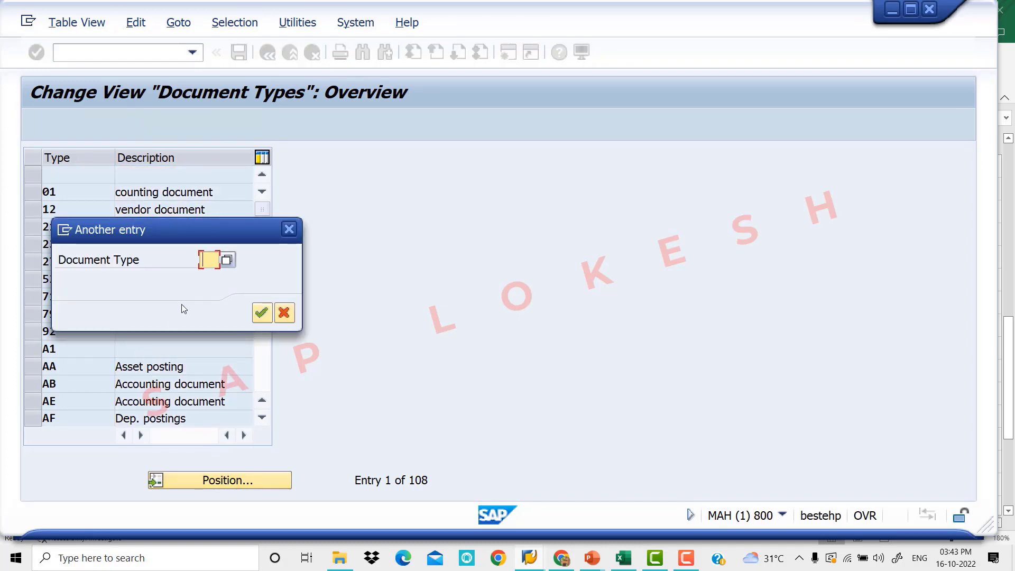
type("AF")
left_click(262, 313)
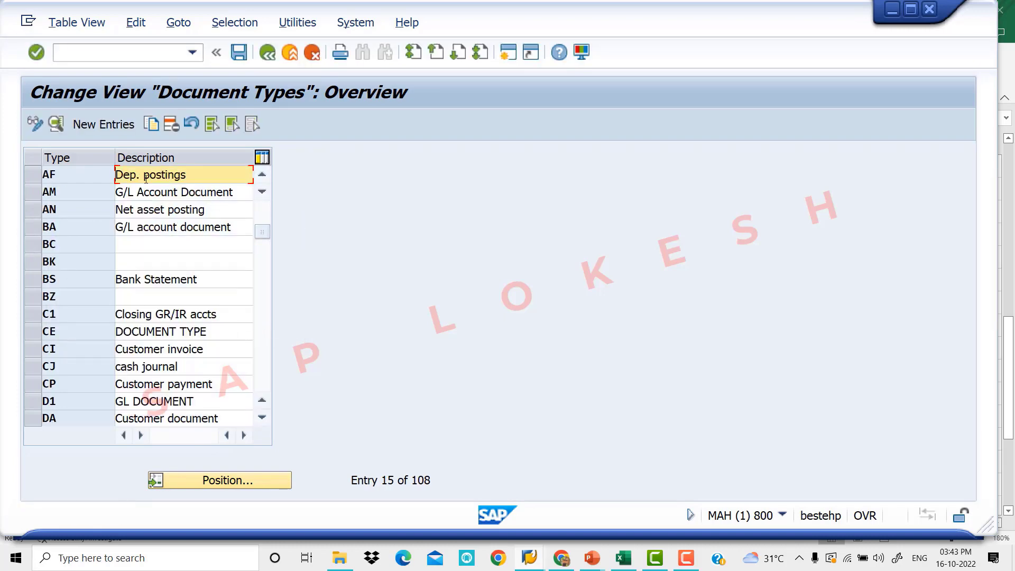
double_click(197, 174)
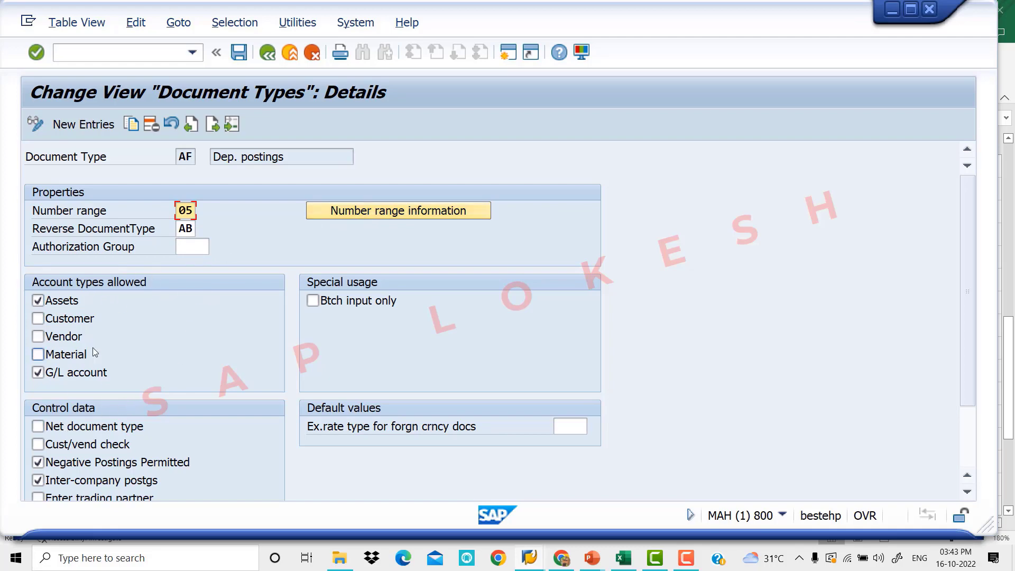
- Open the accounting document number range intervals of company code VIV1 for maintenance from the AF document type's number range information
left_click(365, 216)
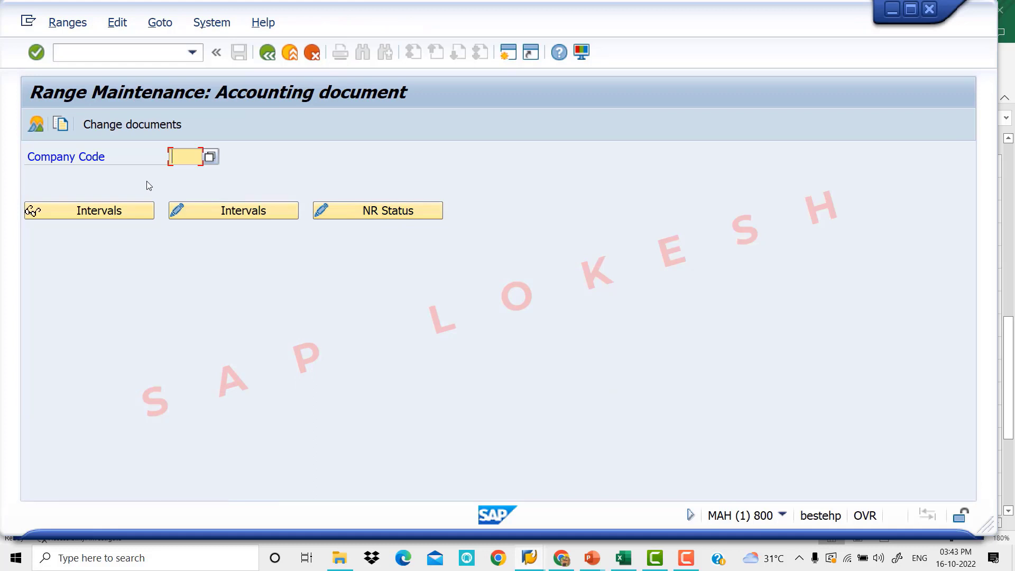
type("VIV")
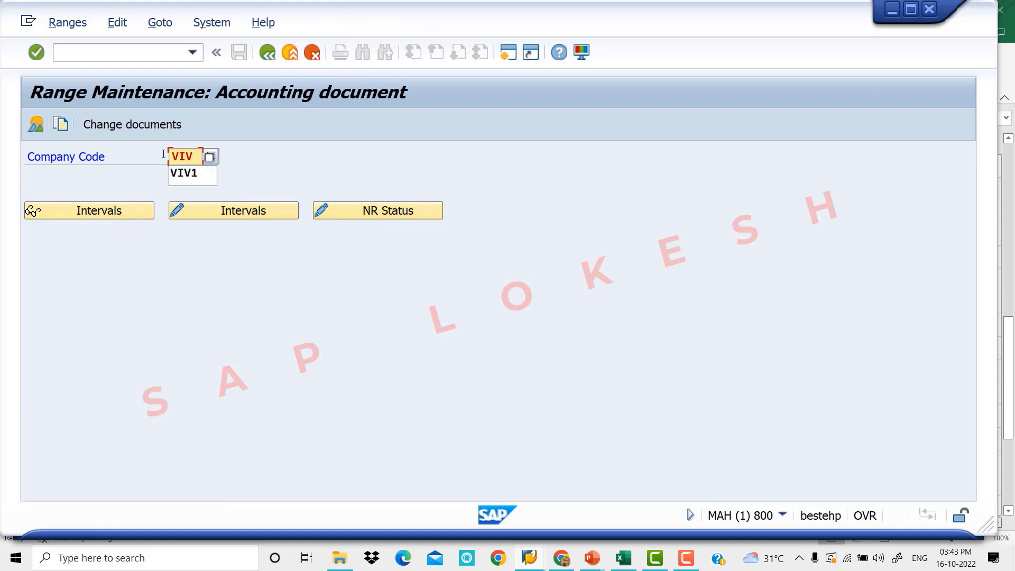
left_click(183, 172)
left_click(227, 217)
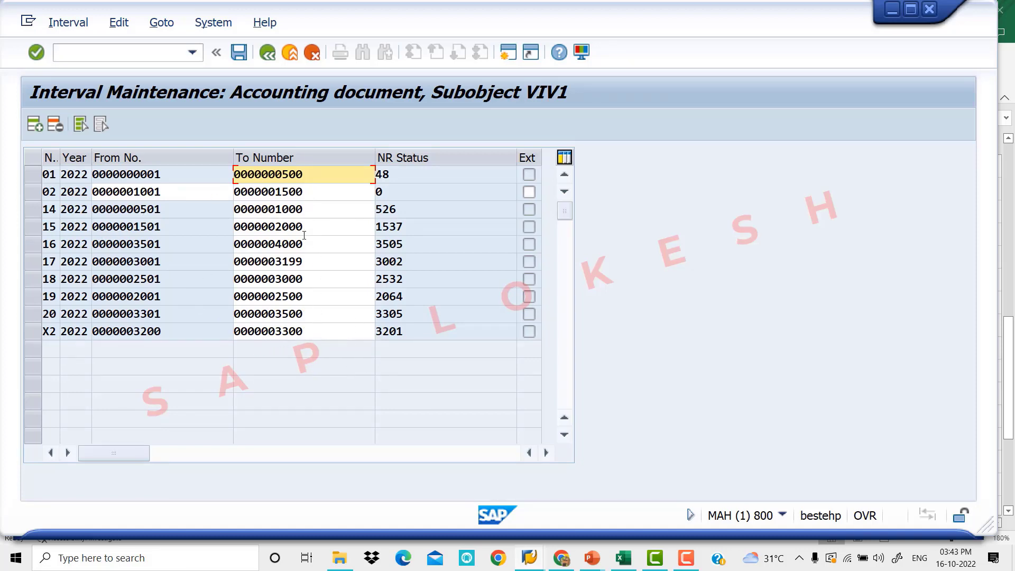
- Add number range interval 05 for year 2022, from 4001 to 5000, to company code VIV1
left_click(40, 128)
type("05")
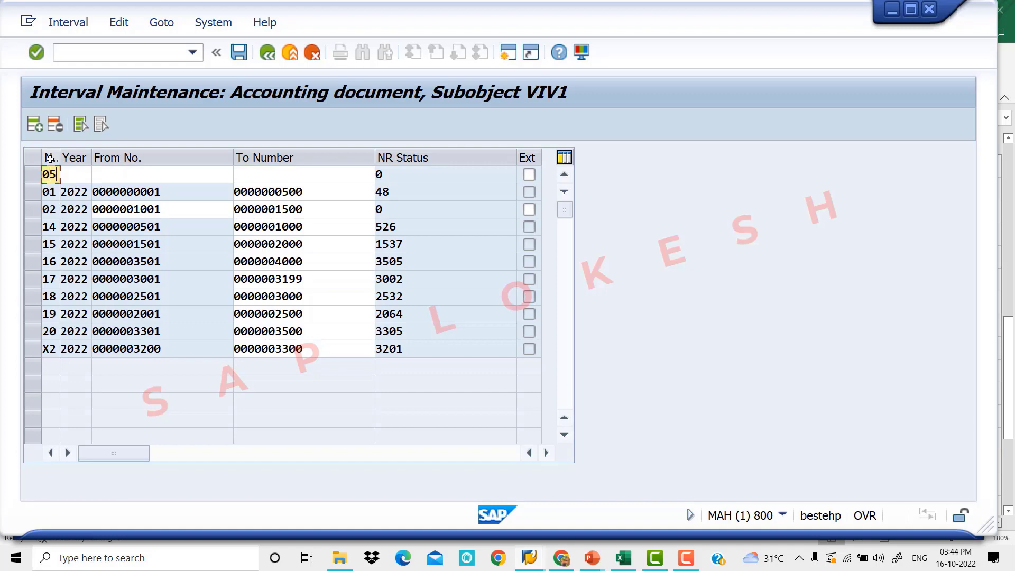
key("Tab")
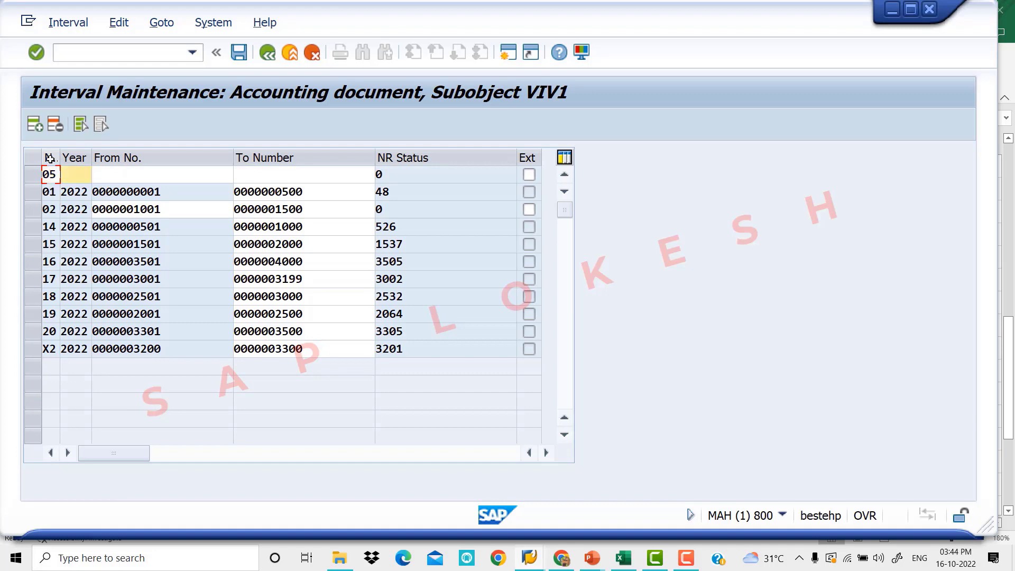
type("2022")
key("Tab")
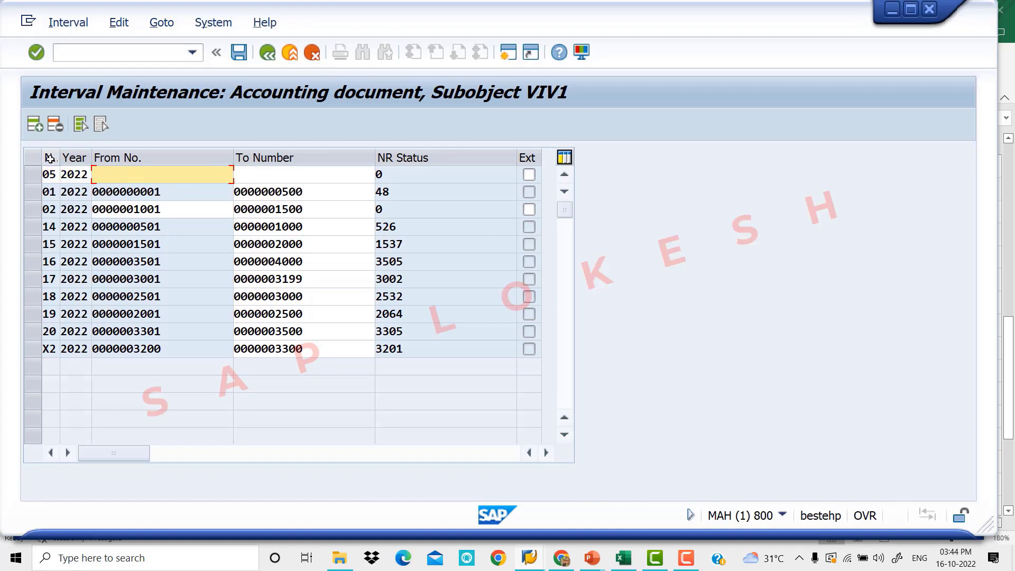
type("4001")
key("Tab")
type("5000")
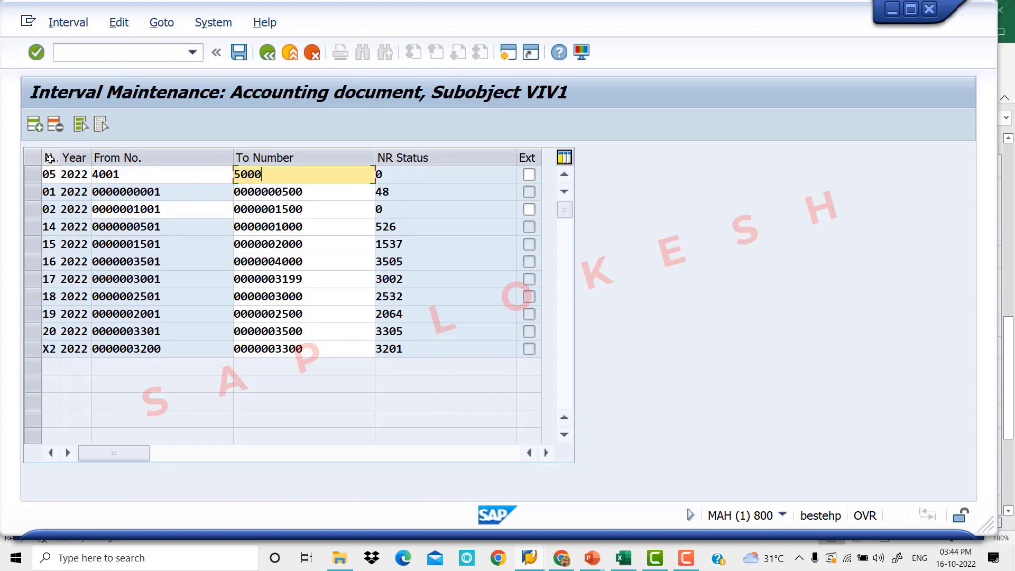
key("Return")
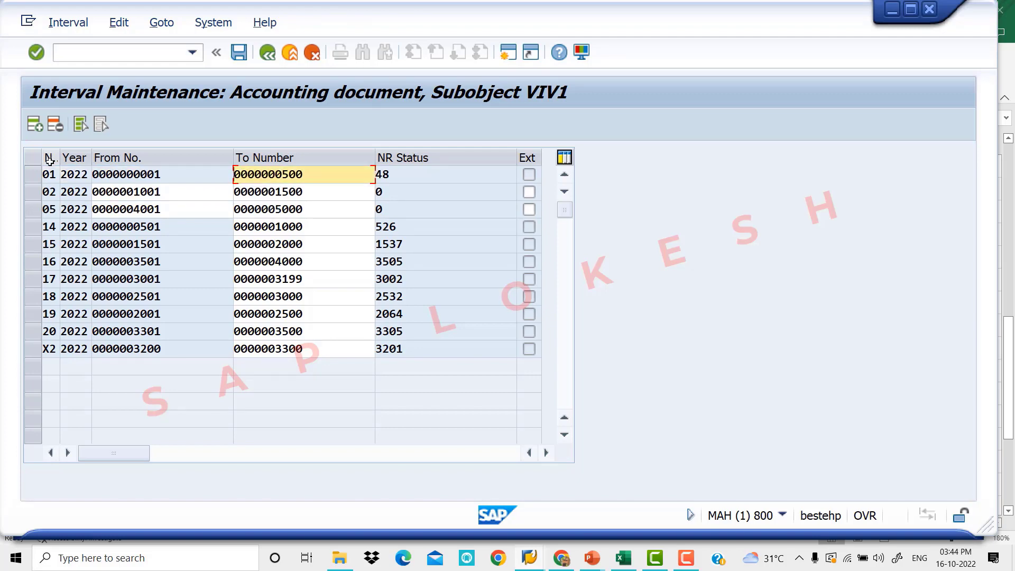
- Save the number range intervals, accept the transport notice, and return to the list of activities
left_click(243, 62)
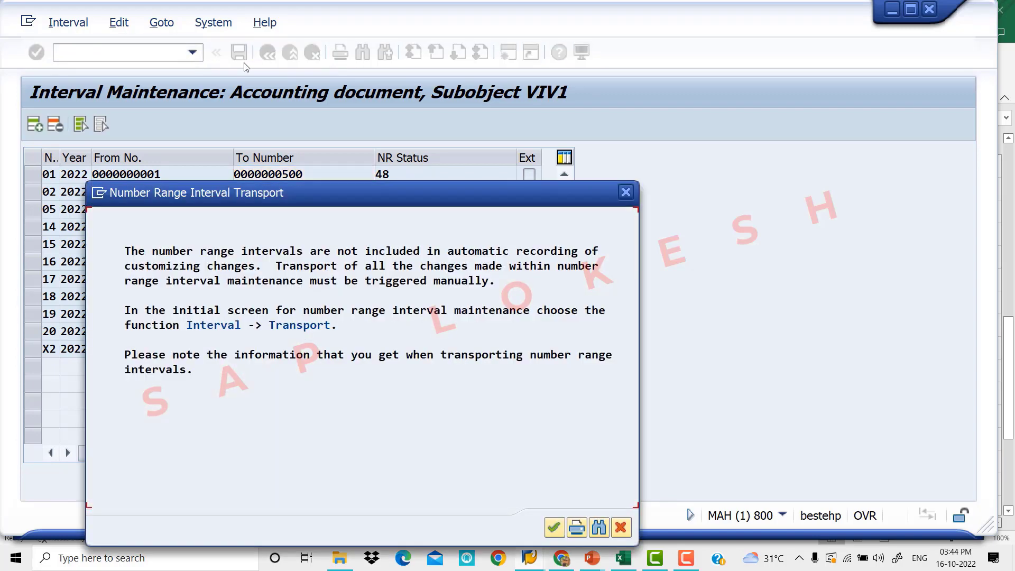
left_click(554, 527)
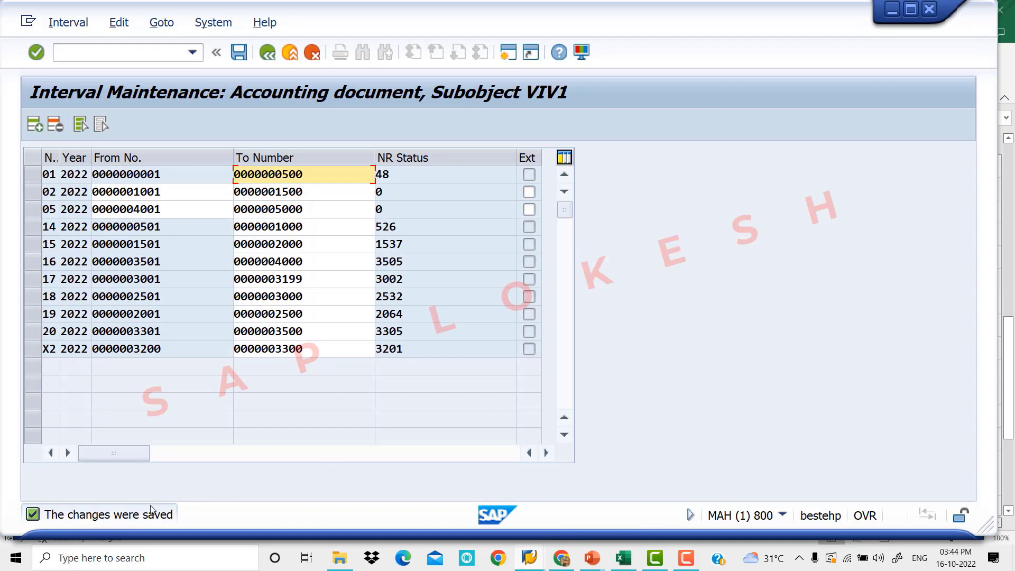
left_click(267, 53)
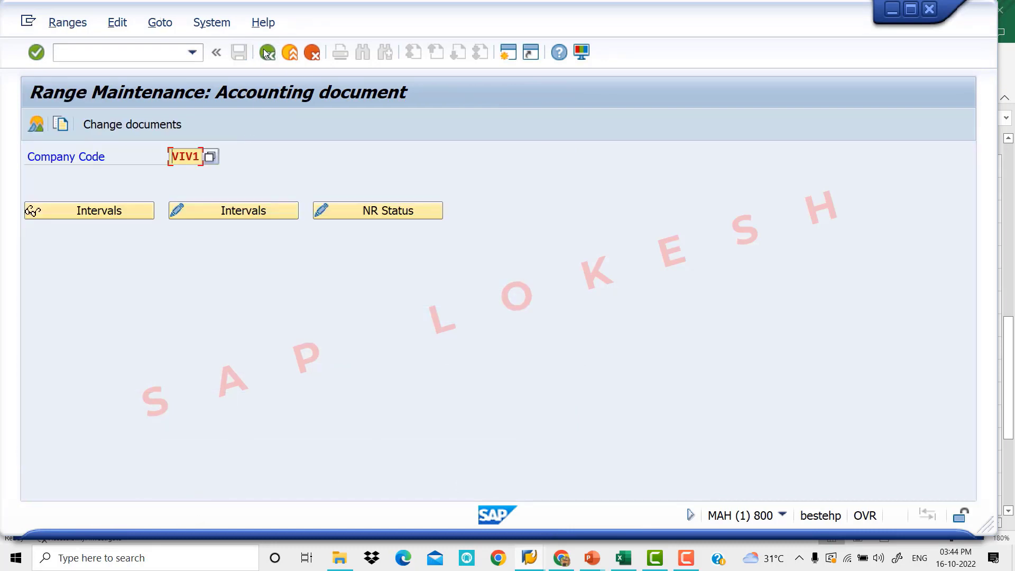
left_click(267, 52)
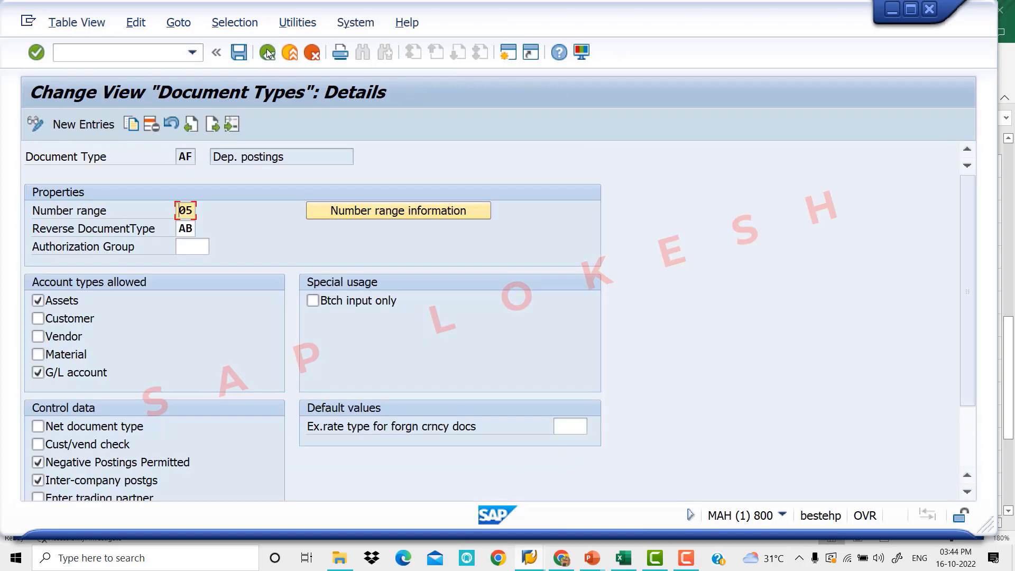
left_click(267, 52)
left_click(268, 53)
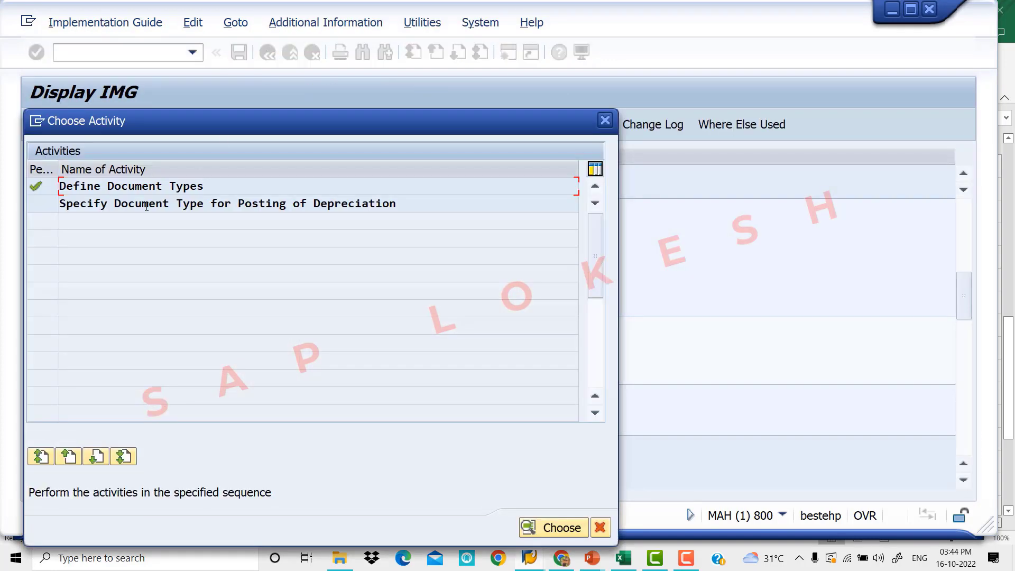
- Check which document type is specified for posting depreciation in company code VIV1, and leave the activity
double_click(428, 205)
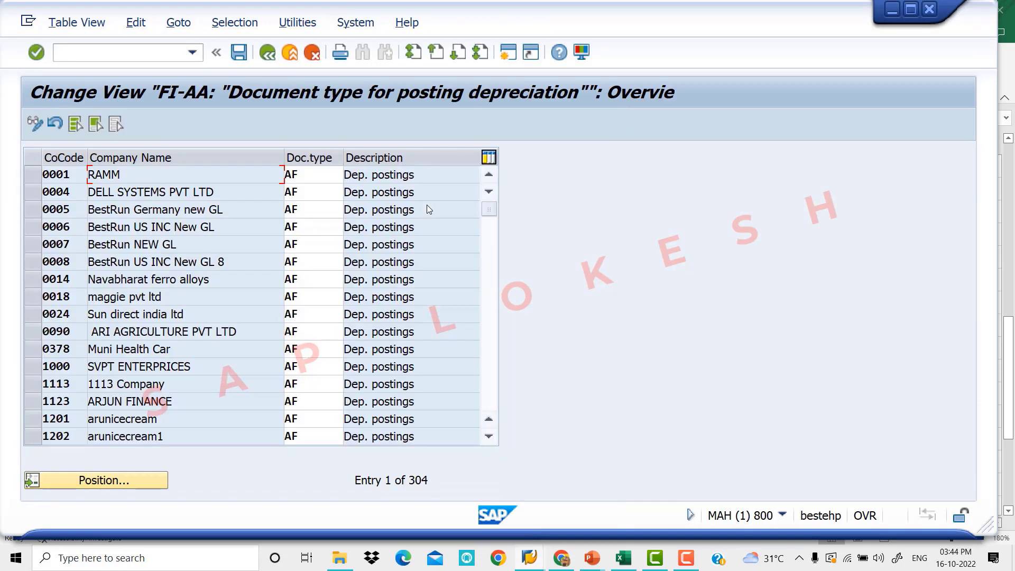
left_click(132, 476)
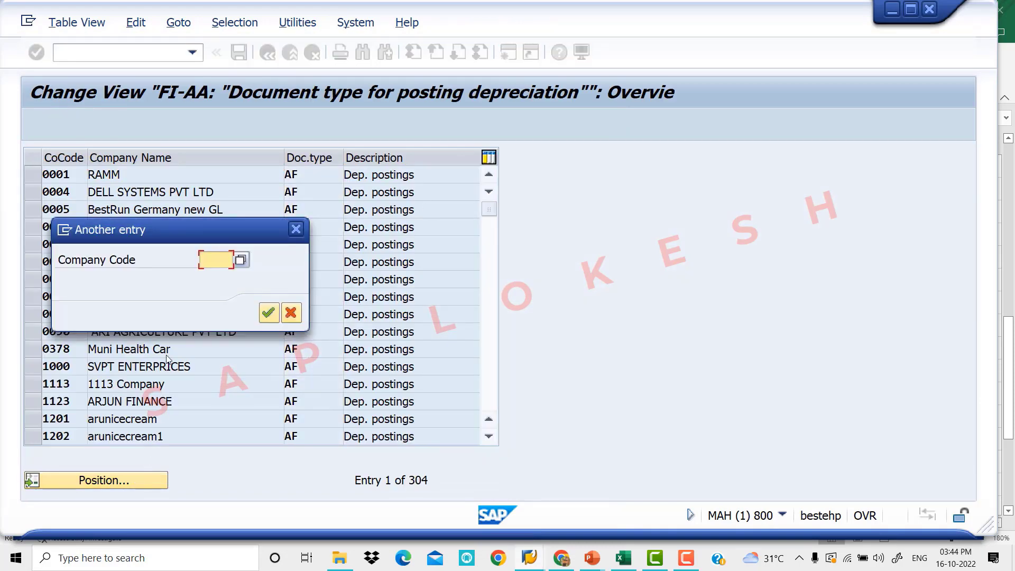
type("VIV")
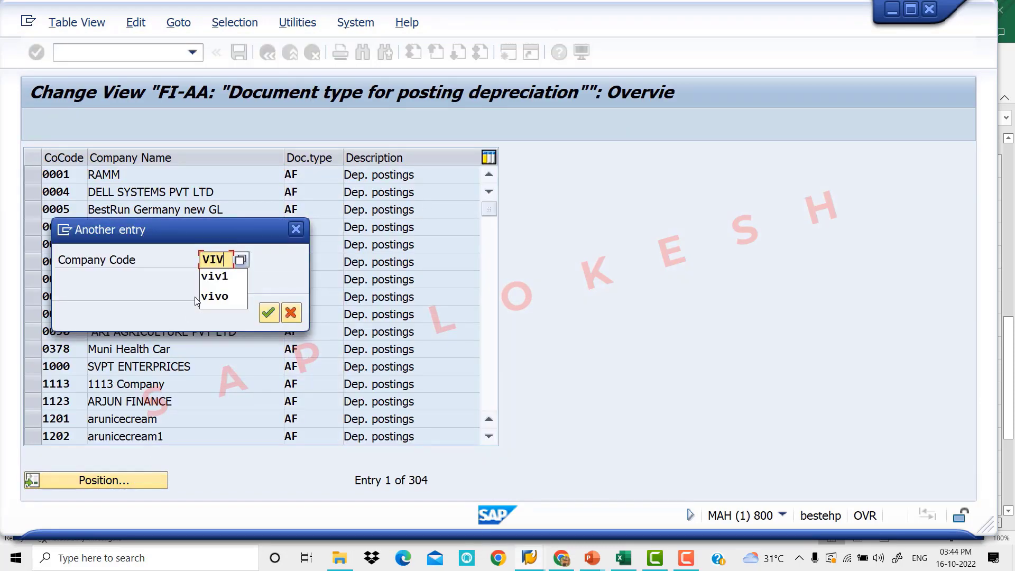
type("1")
key("Return")
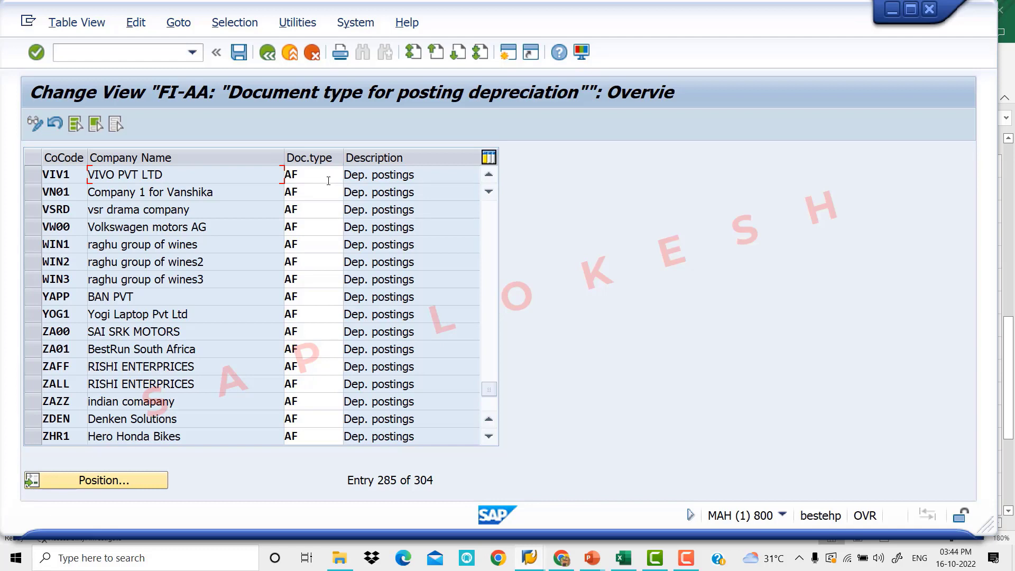
left_click(269, 56)
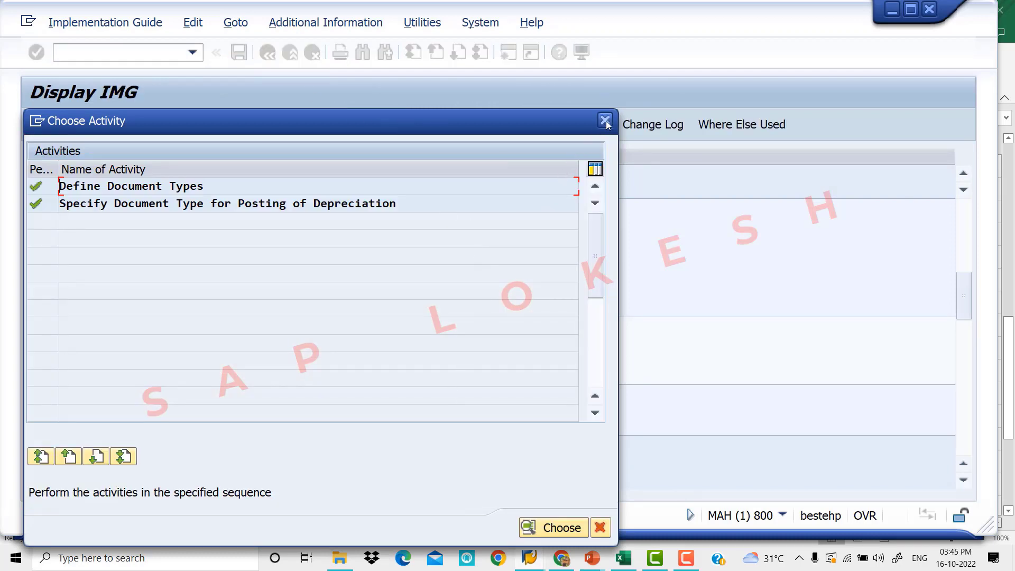
left_click(601, 527)
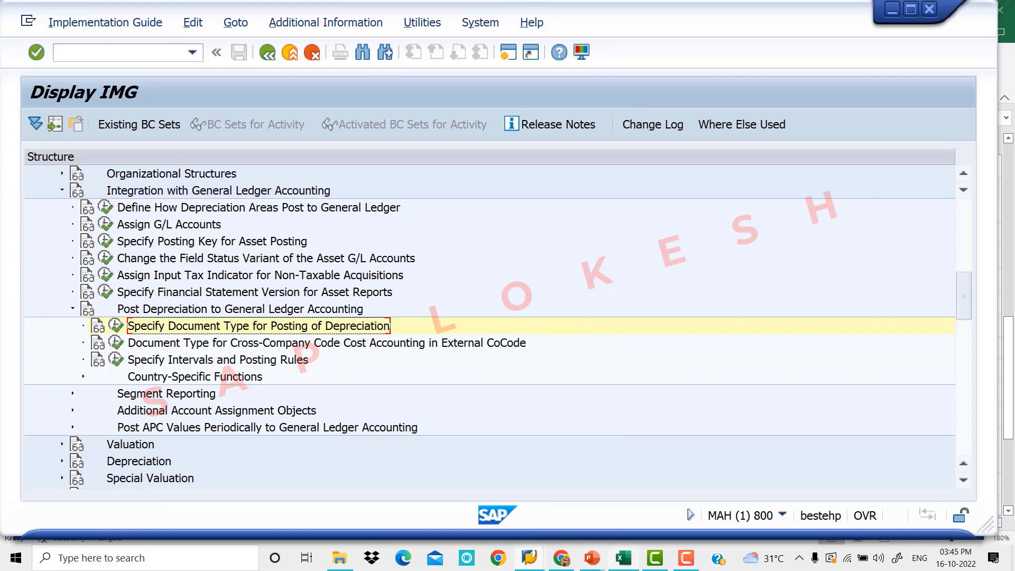
- Switch to the Excel checklist and compare the Part-1 screen layout rules with the Part-3 item for asset master data screen layout
left_click(624, 557)
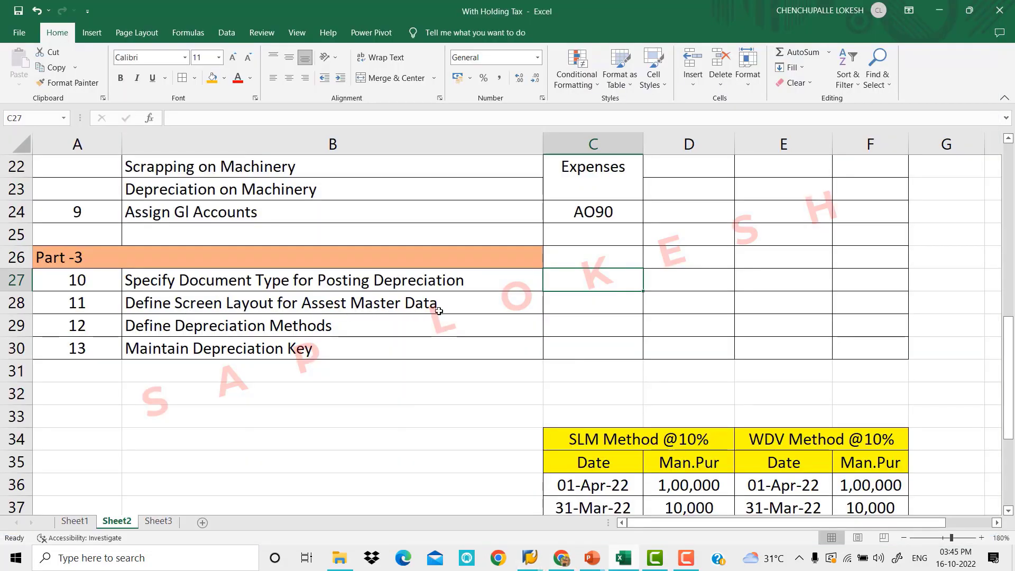
scroll(462, 311, "up", 4)
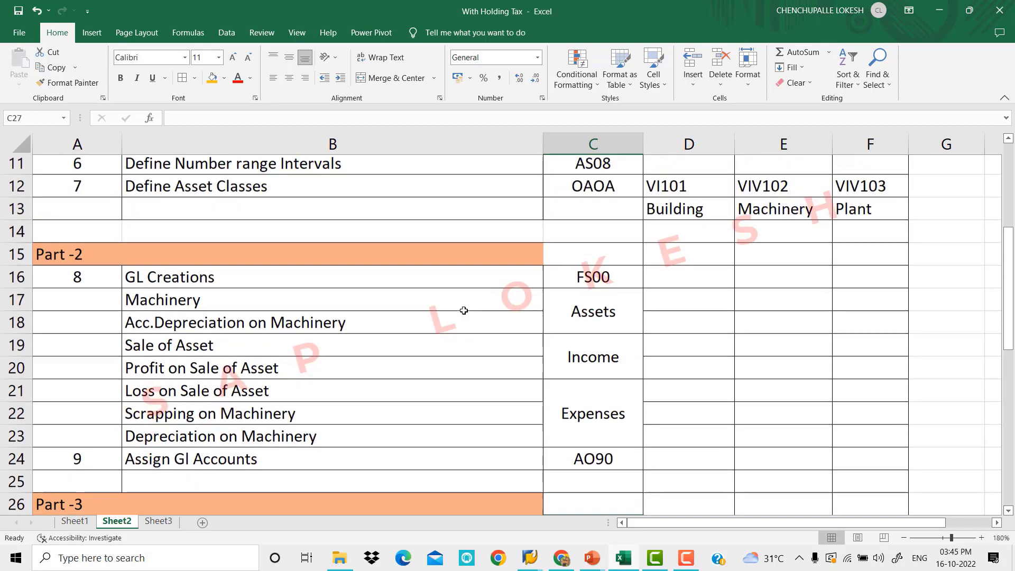
scroll(464, 310, "up", 2)
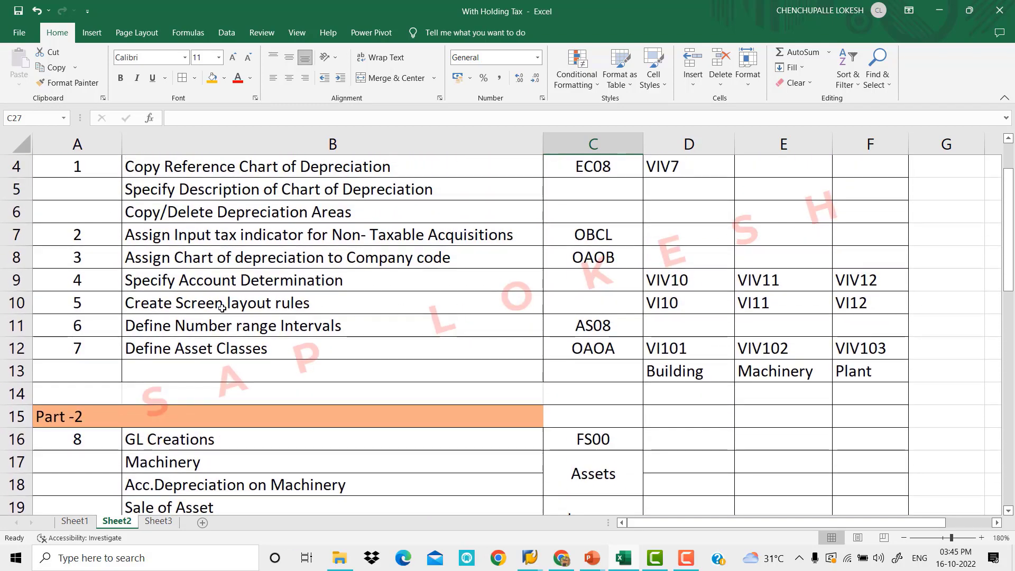
left_click_drag(673, 305, 852, 297)
left_click(683, 305)
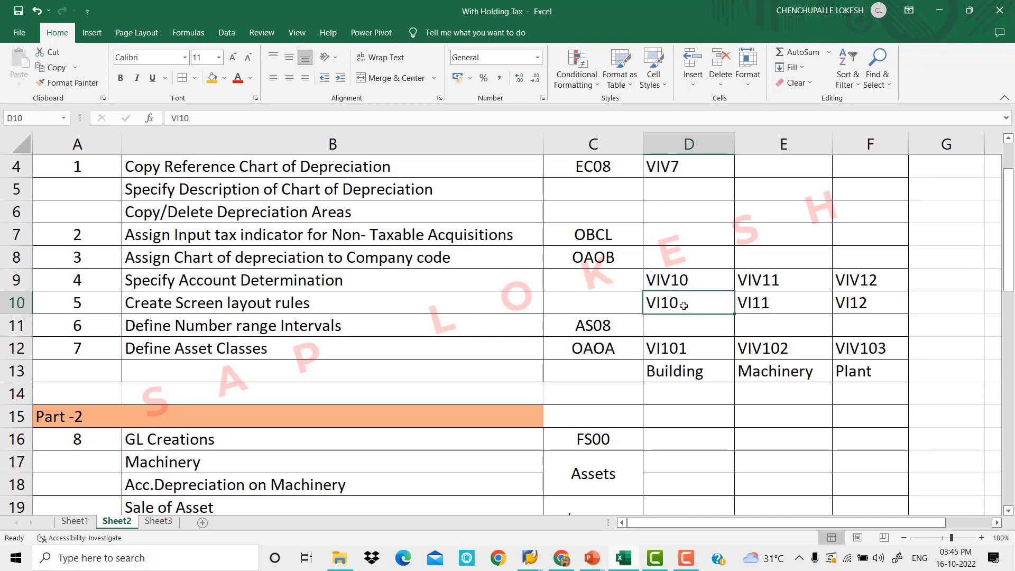
scroll(243, 342, "down", 6)
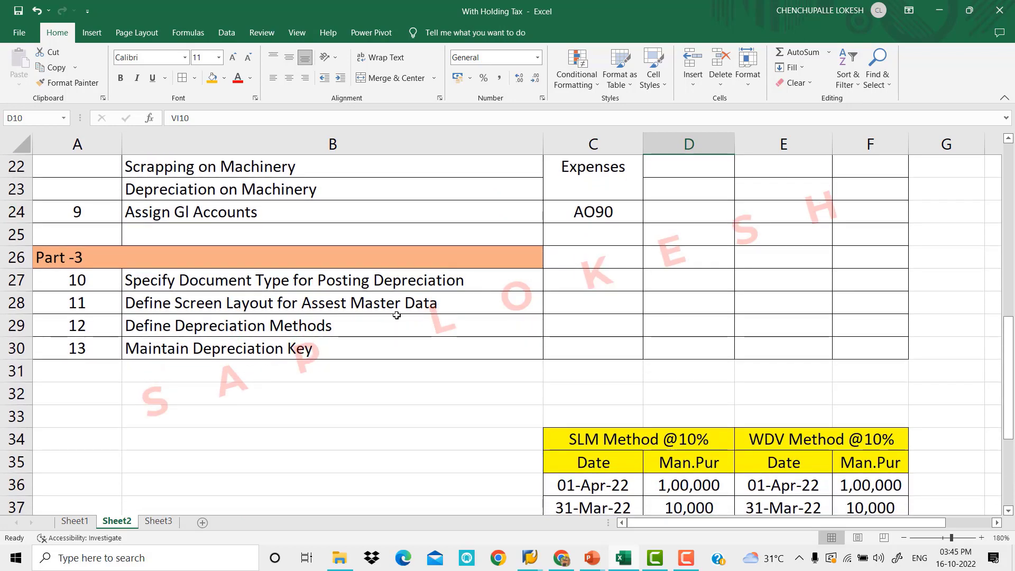
left_click(511, 302)
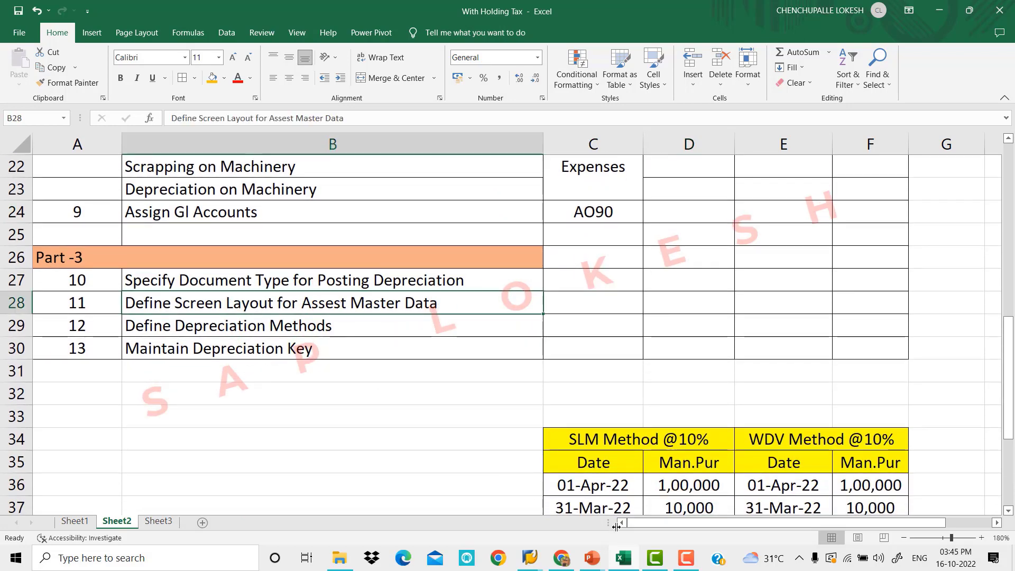
- Switch back to the SAP IMG structure, collapse Integration with General Ledger Accounting, and expand Master Data under Asset Accounting
left_click(529, 558)
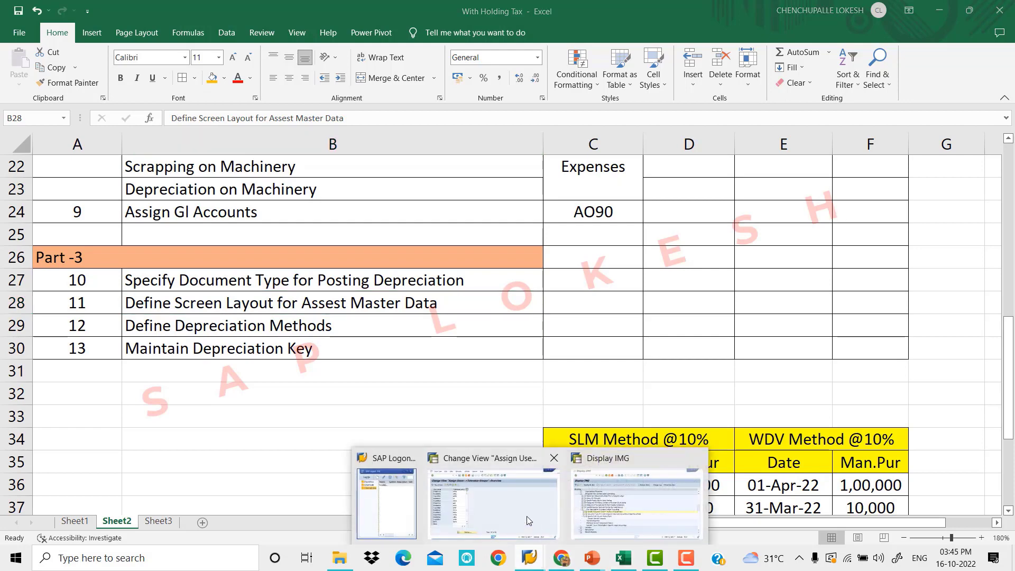
left_click(606, 515)
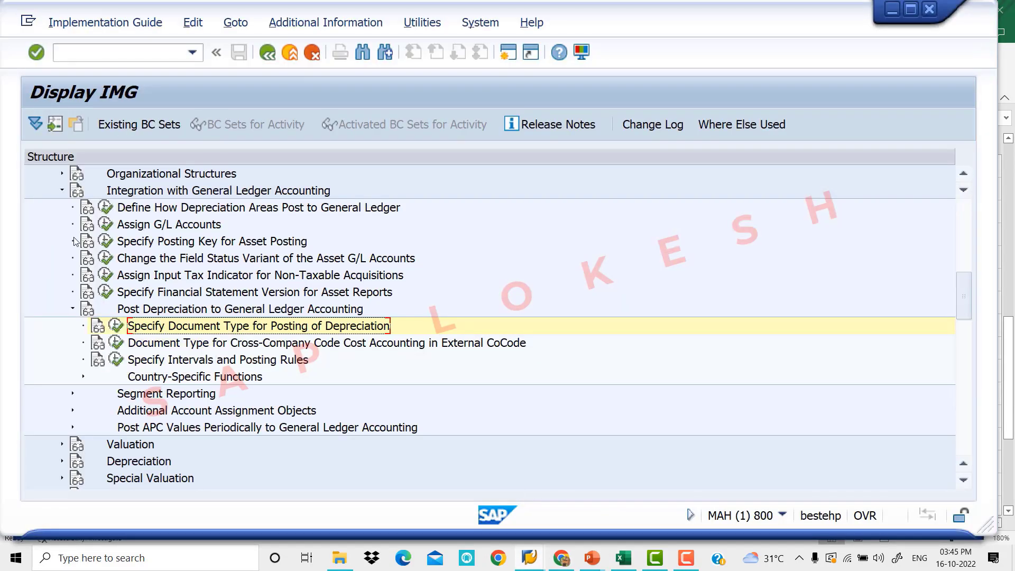
left_click(62, 190)
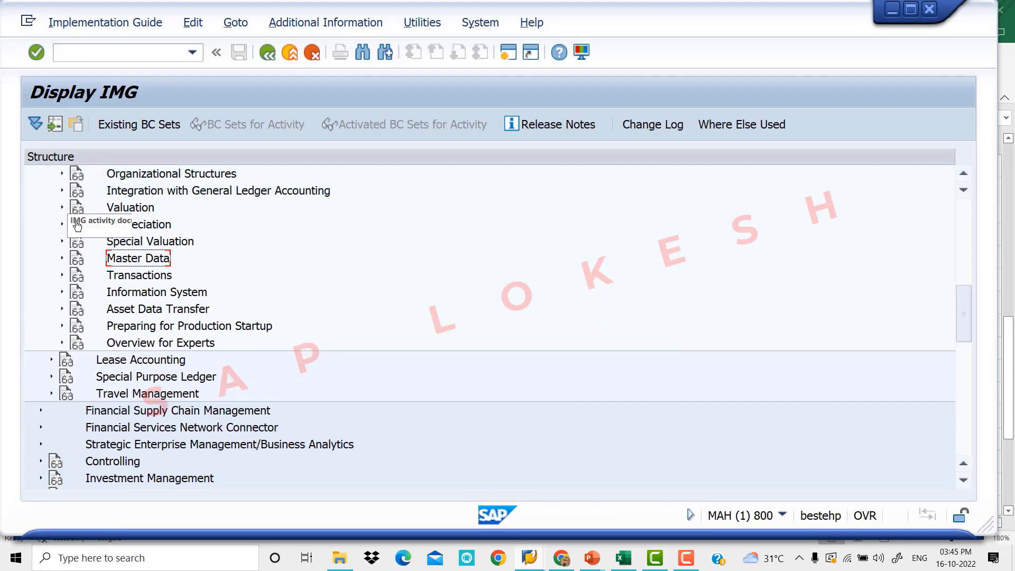
scroll(78, 225, "up", 2)
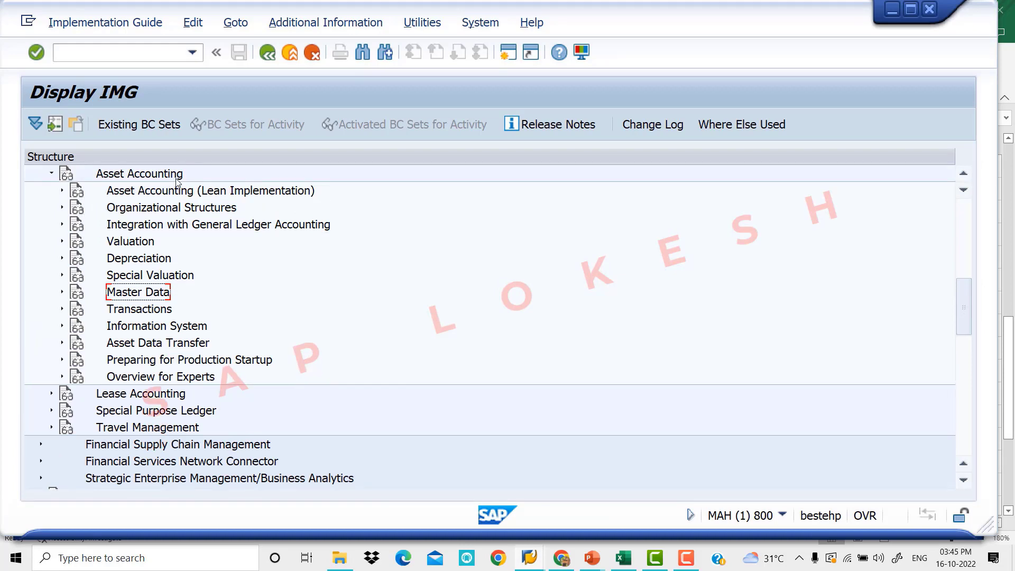
left_click(62, 292)
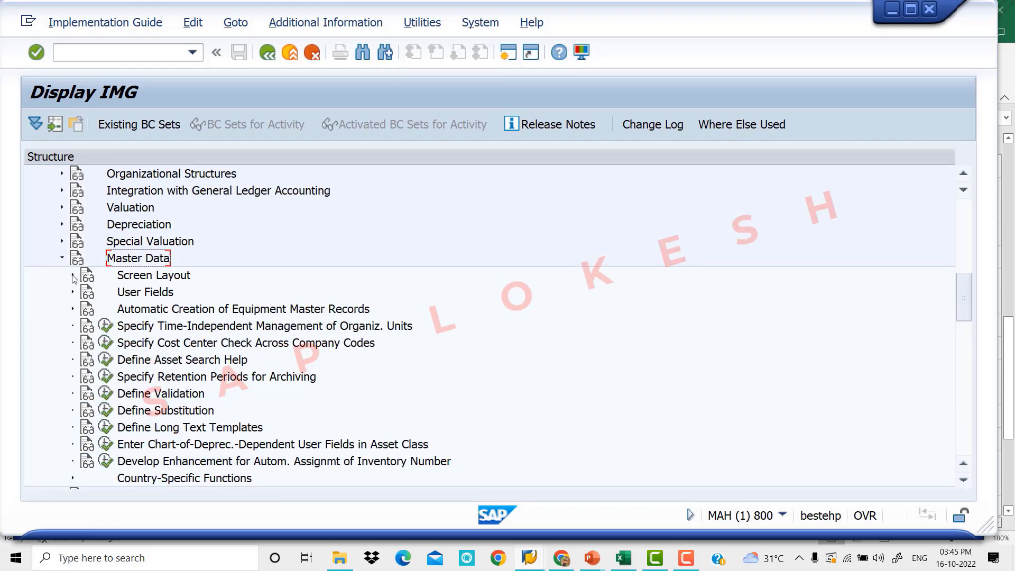
- Open the Define Screen Layout for Asset Master Data activity from Screen Layout under Master Data
left_click(72, 276)
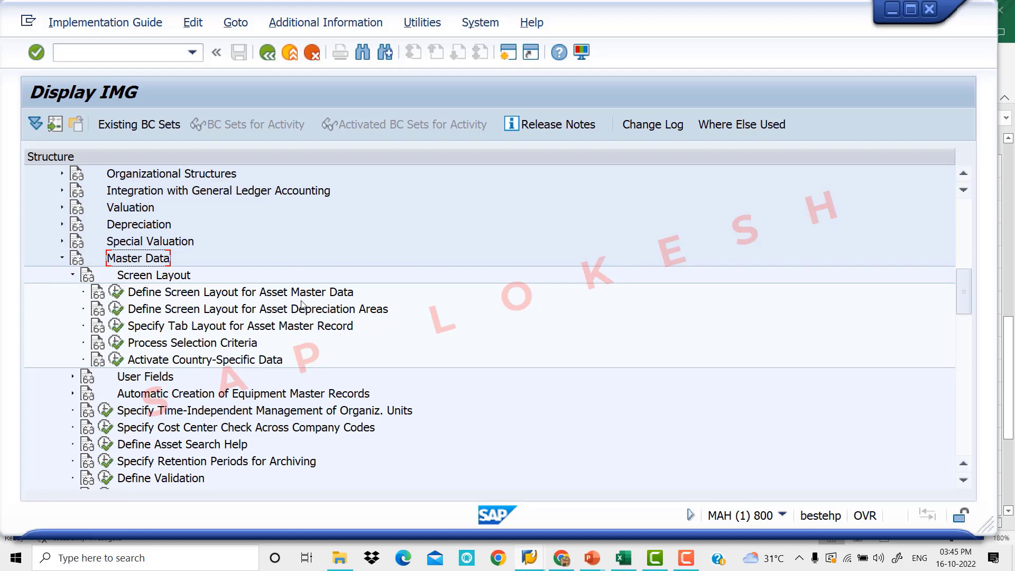
left_click(122, 296)
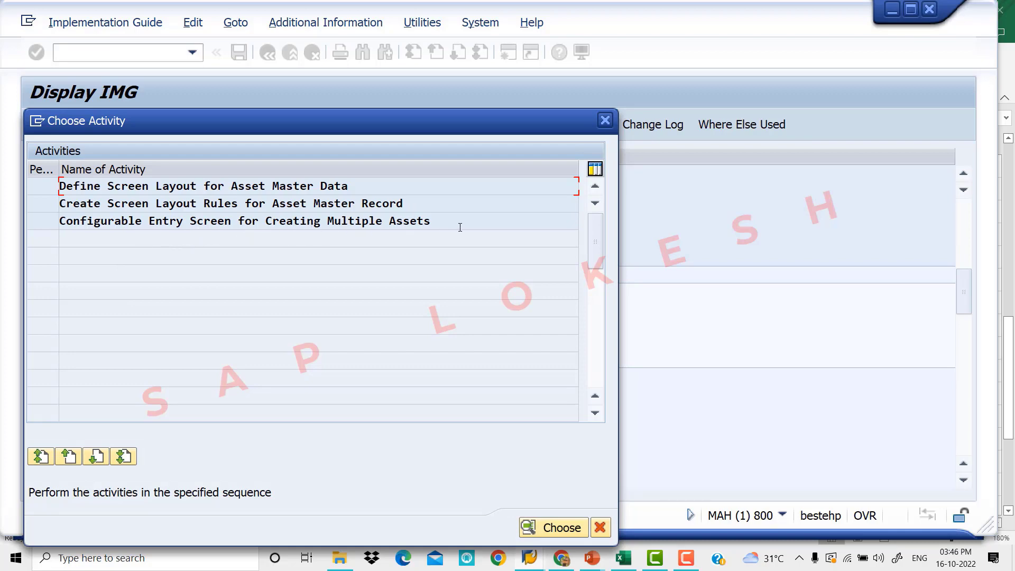
double_click(393, 185)
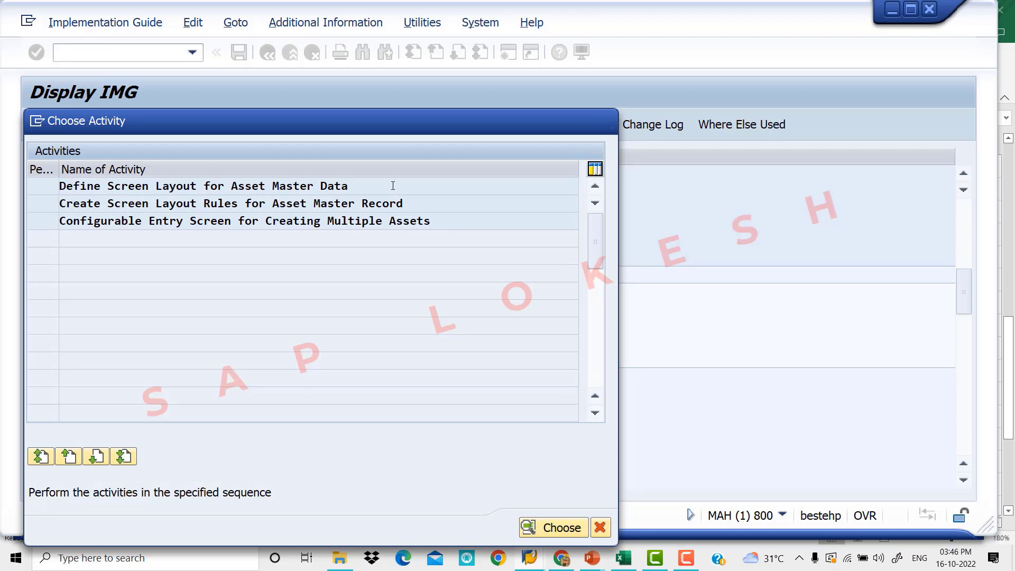
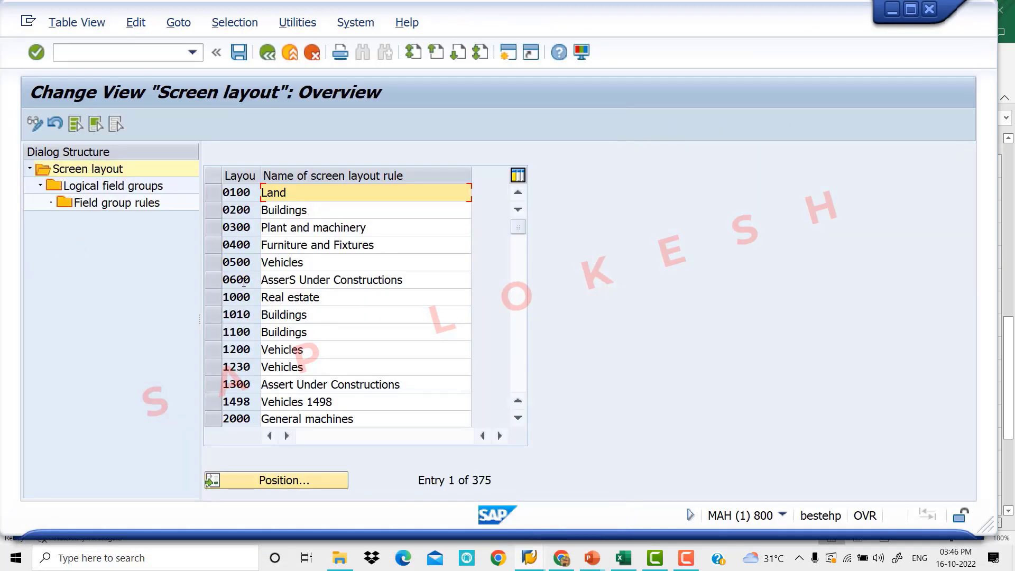
- Look up the screen layout rule codes in the Excel checklist and return to the SAP entry-positioning dialog
left_click(290, 481)
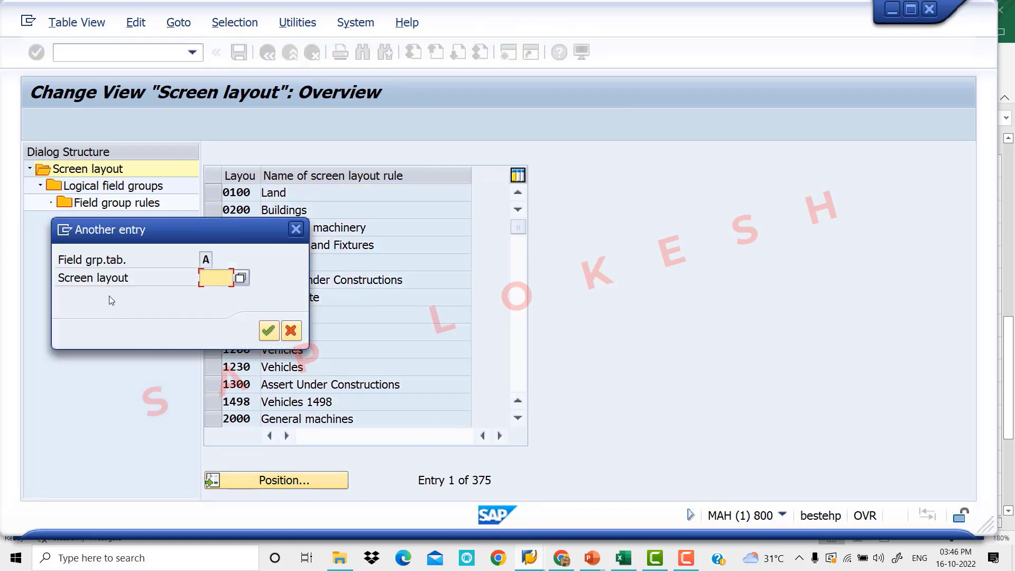
left_click(624, 558)
scroll(565, 331, "up", 4)
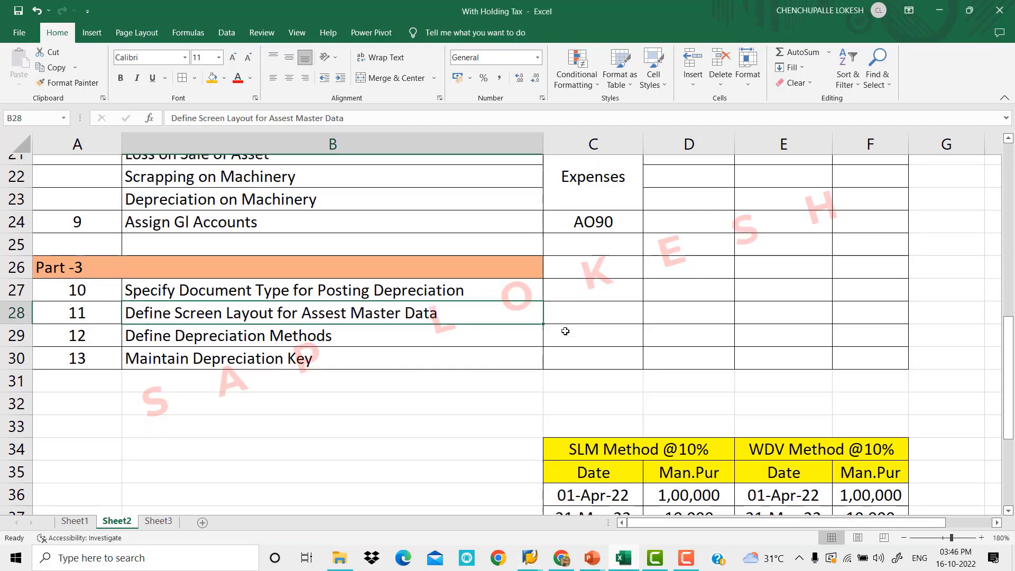
scroll(565, 332, "up", 3)
scroll(388, 372, "down", 2)
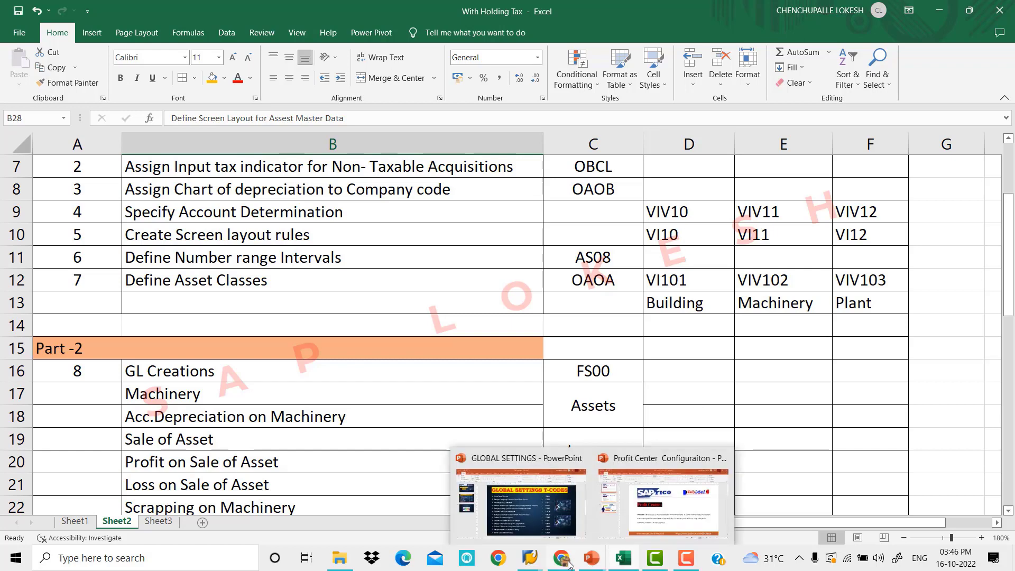
mouse_move(534, 567)
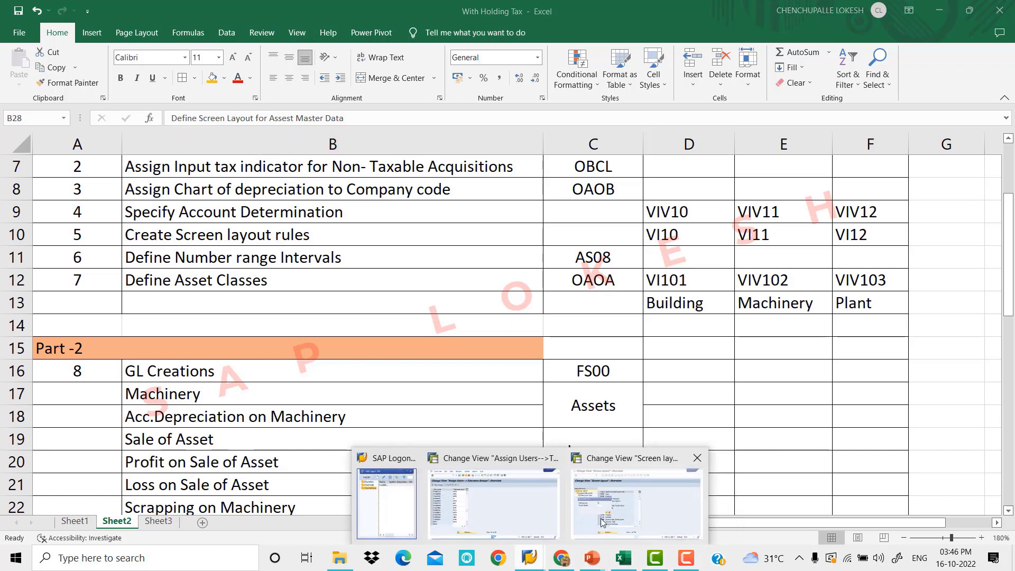
left_click(640, 492)
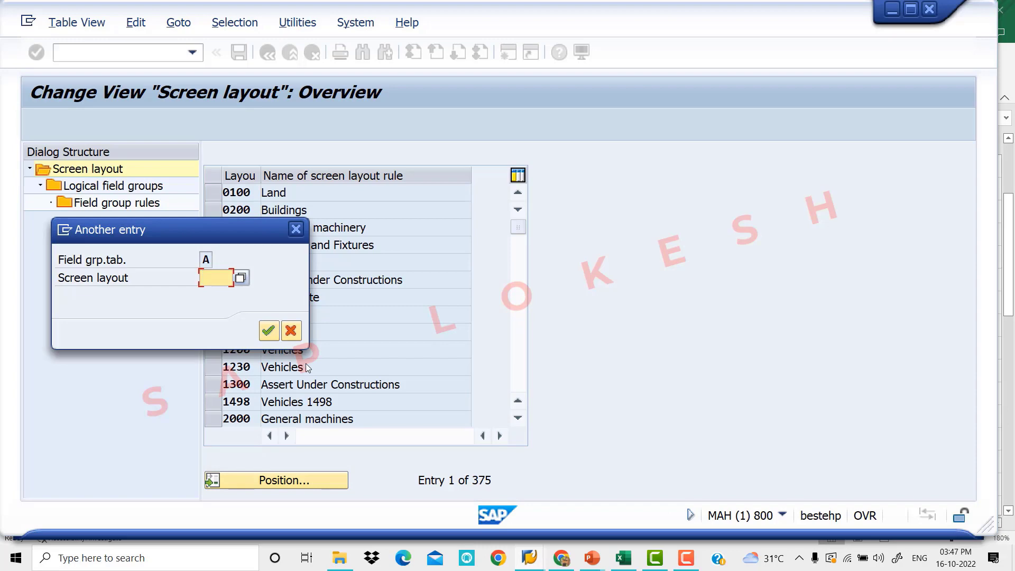
- Position the list on screen layout VI10 and display its logical field groups
type("VI10")
key("Return")
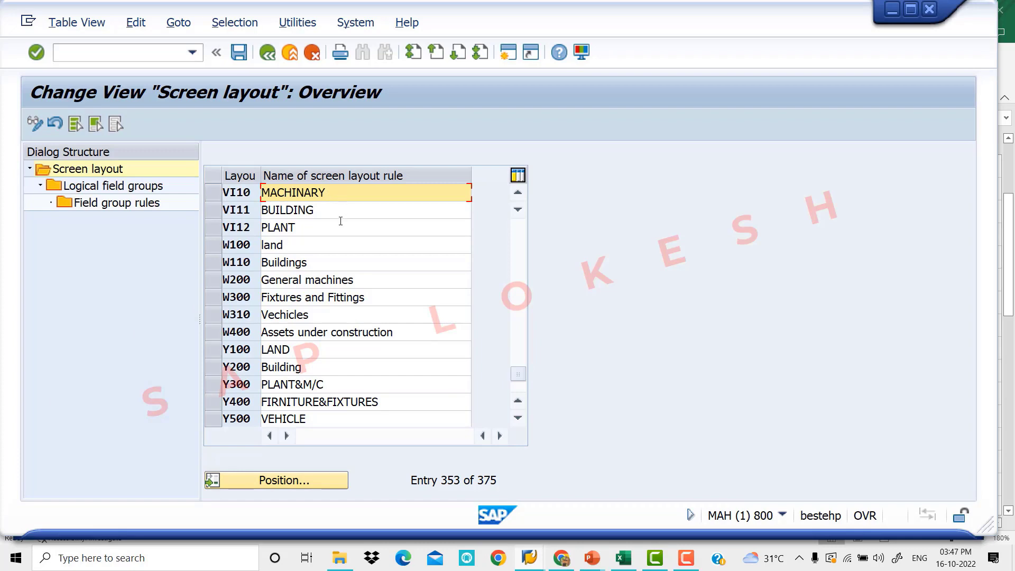
left_click(214, 194)
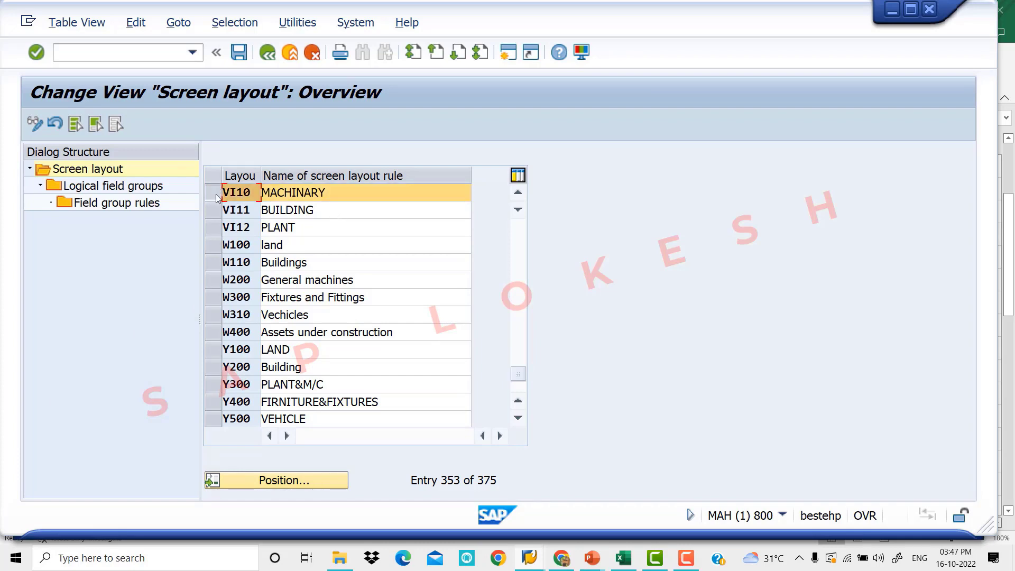
double_click(133, 190)
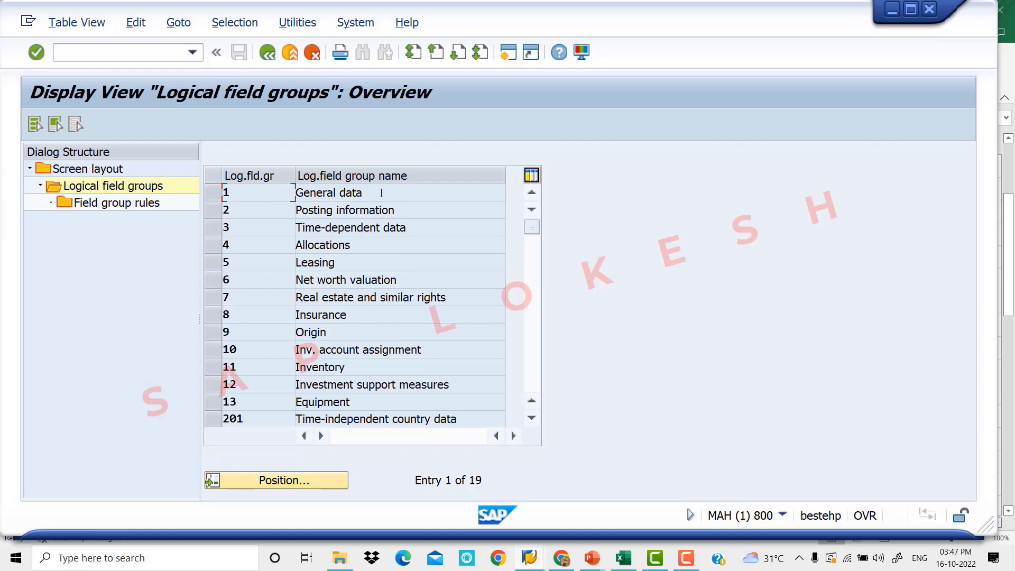
- Examine the field group rules of the General data group for layout VI10 and return to the logical field groups
double_click(381, 192)
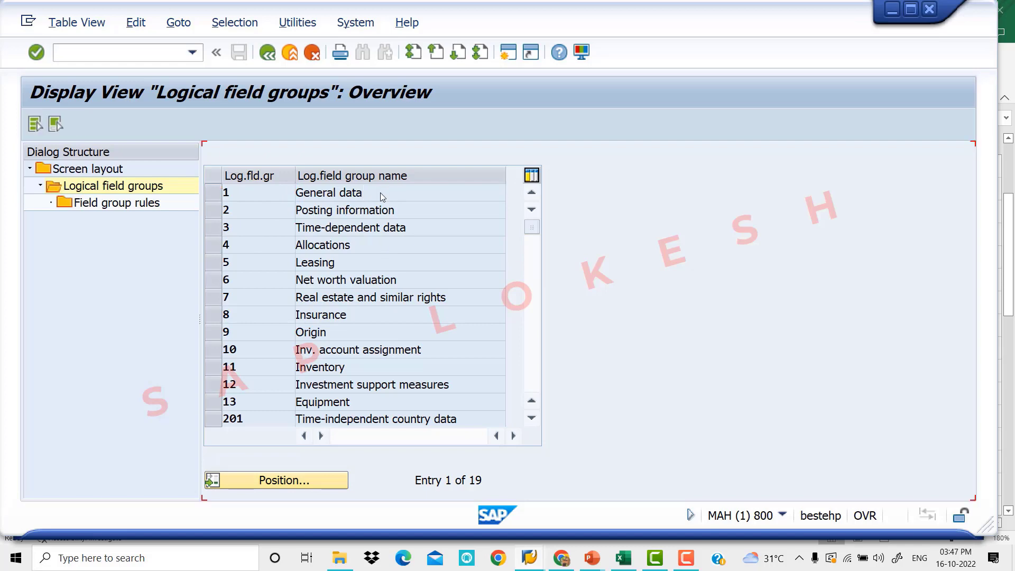
double_click(410, 209)
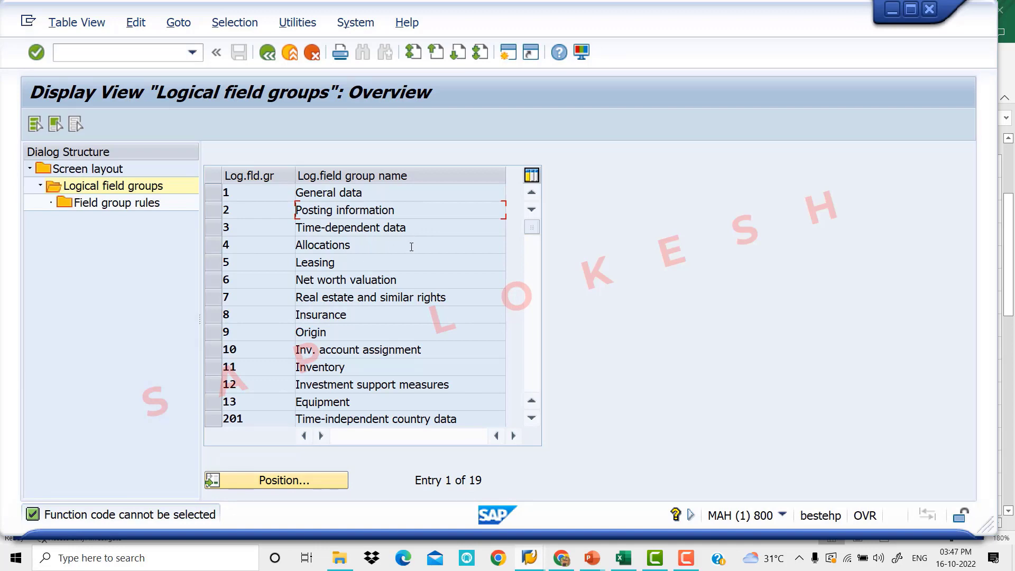
left_click(225, 193)
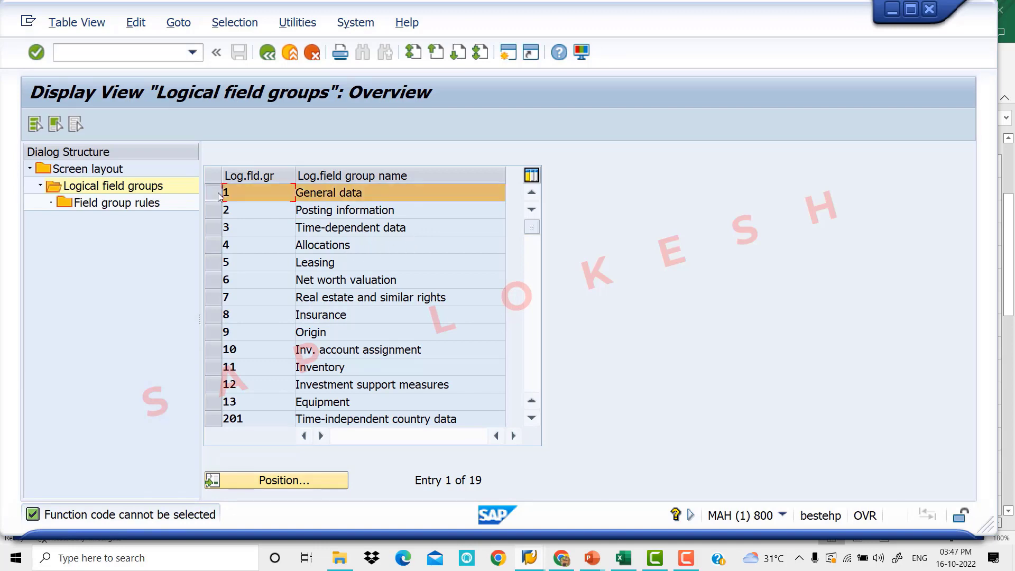
double_click(132, 205)
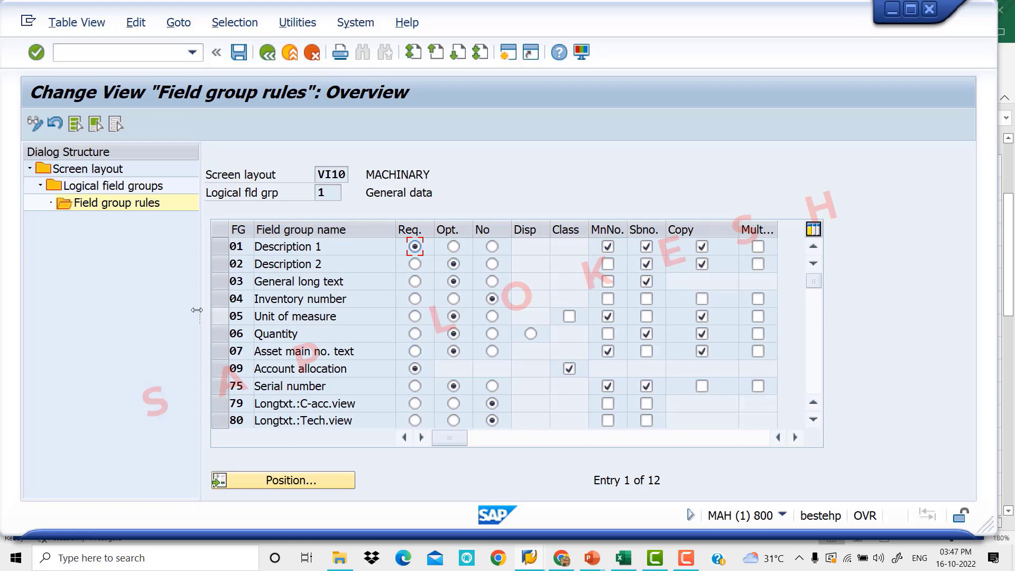
left_click(265, 59)
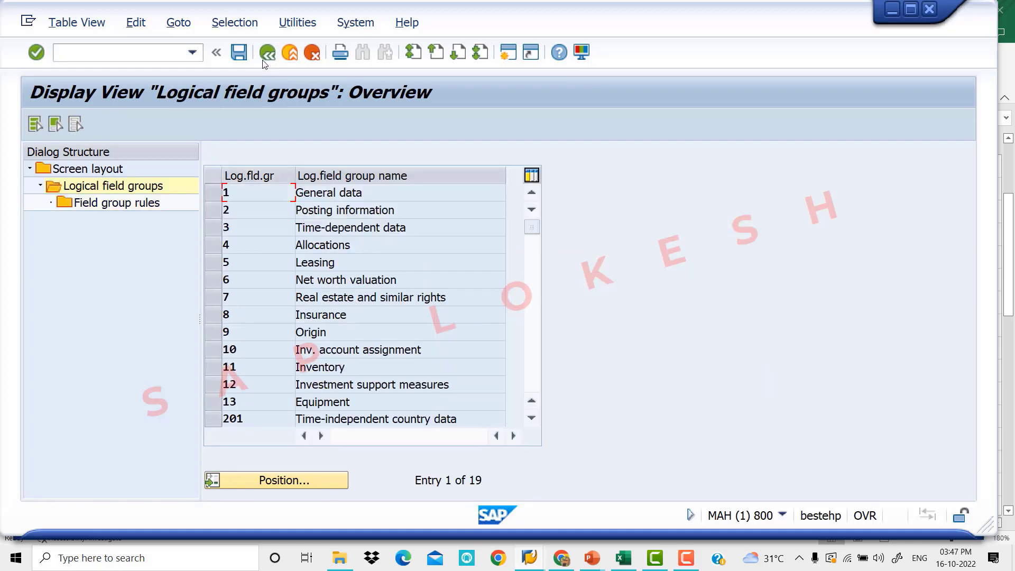
- In the Posting information field group rules, make Capitalization date a required entry and return to the logical field groups
left_click(215, 211)
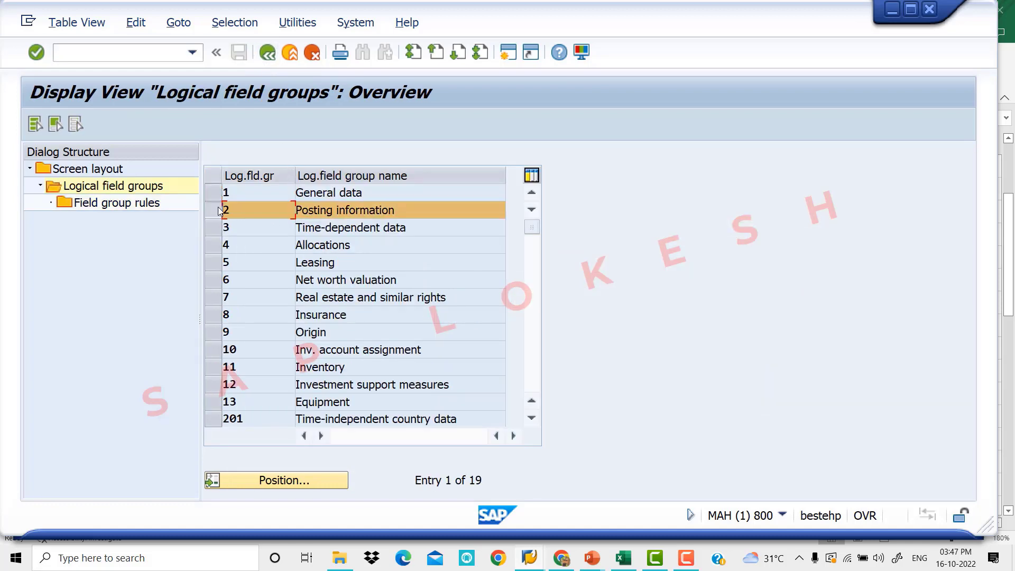
double_click(142, 203)
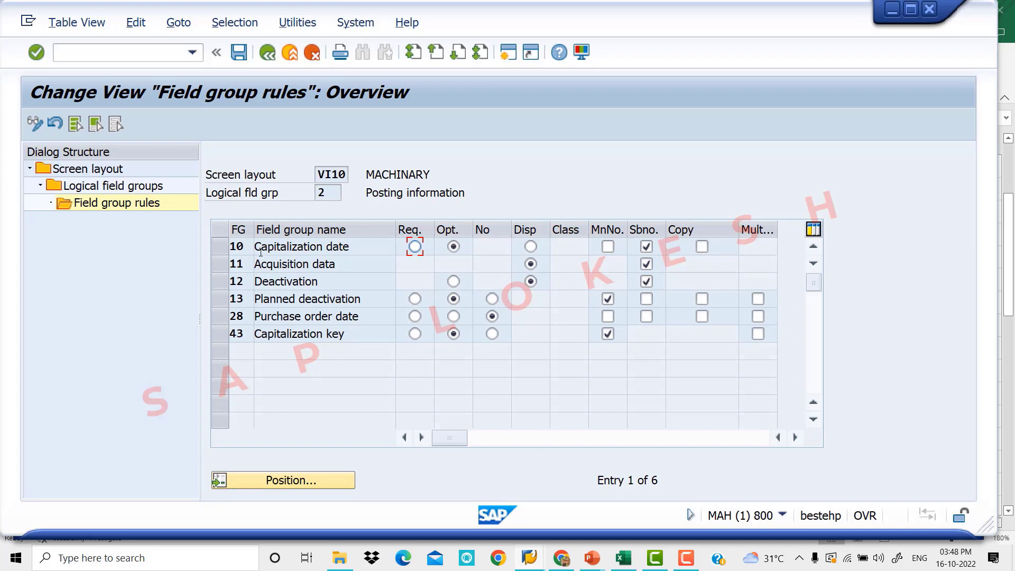
left_click(415, 247)
left_click(268, 53)
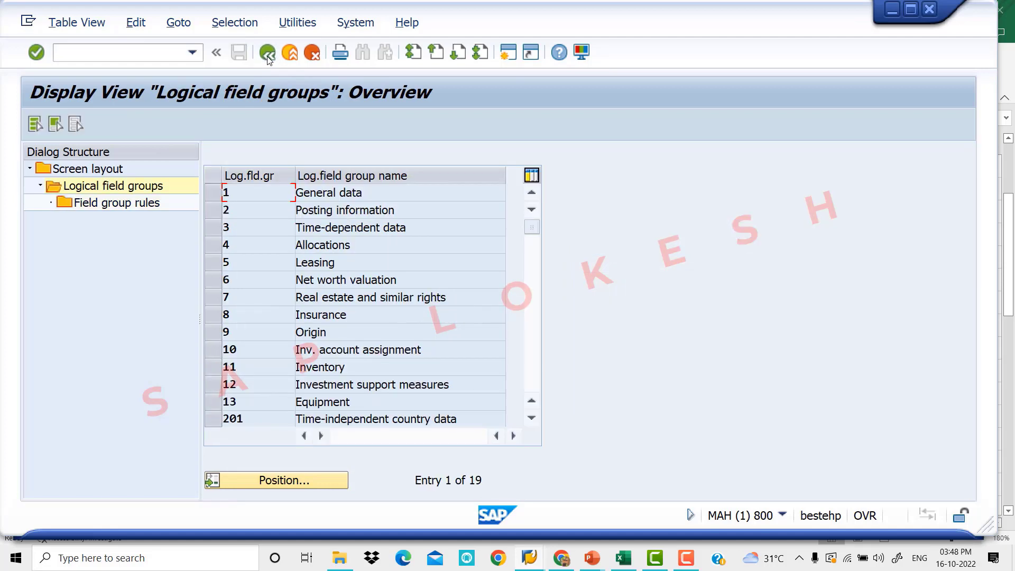
- In the Time-dependent data field group rules, make Cost center optional and return to the logical field groups
left_click(213, 228)
double_click(125, 203)
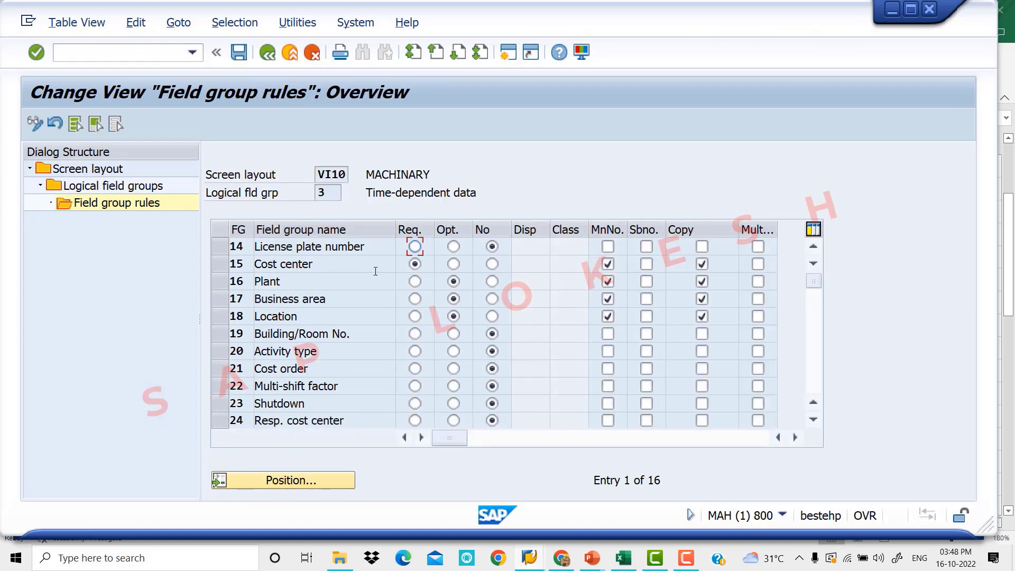
left_click(453, 264)
left_click(265, 55)
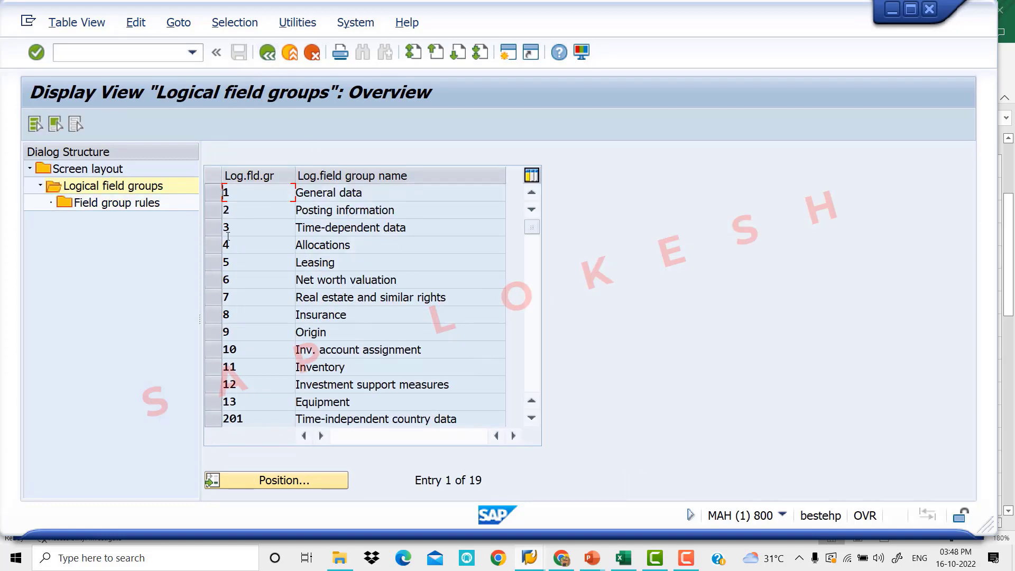
- Review the Allocations field group rules and save the VI10 screen layout changes to the proposed customizing request
left_click(217, 244)
double_click(156, 206)
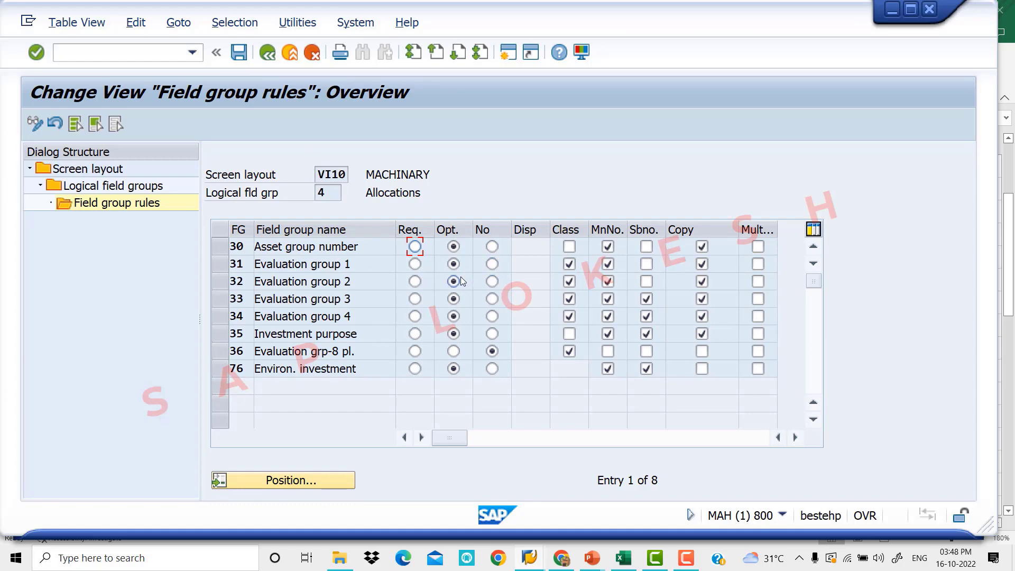
left_click(239, 52)
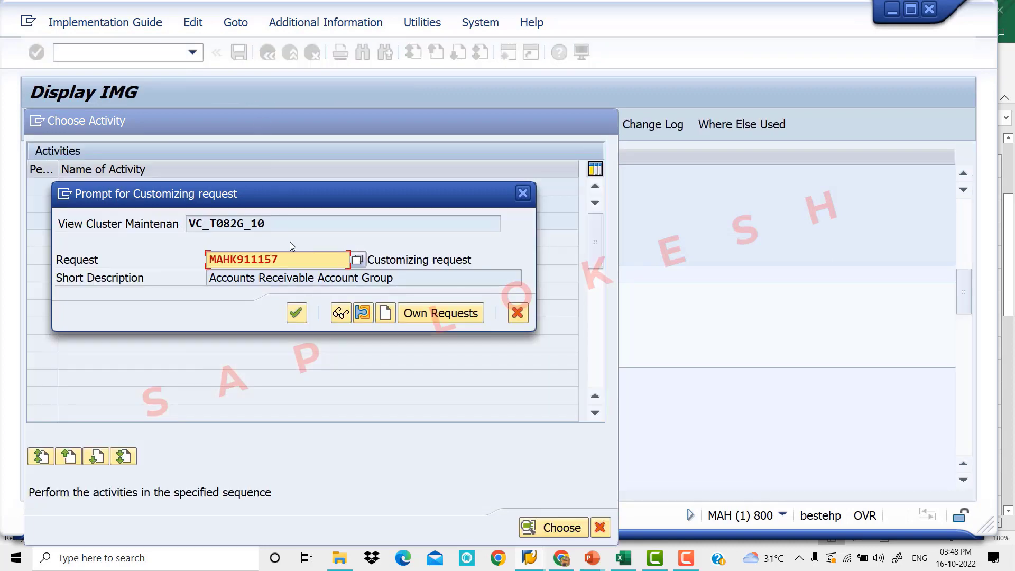
left_click(295, 312)
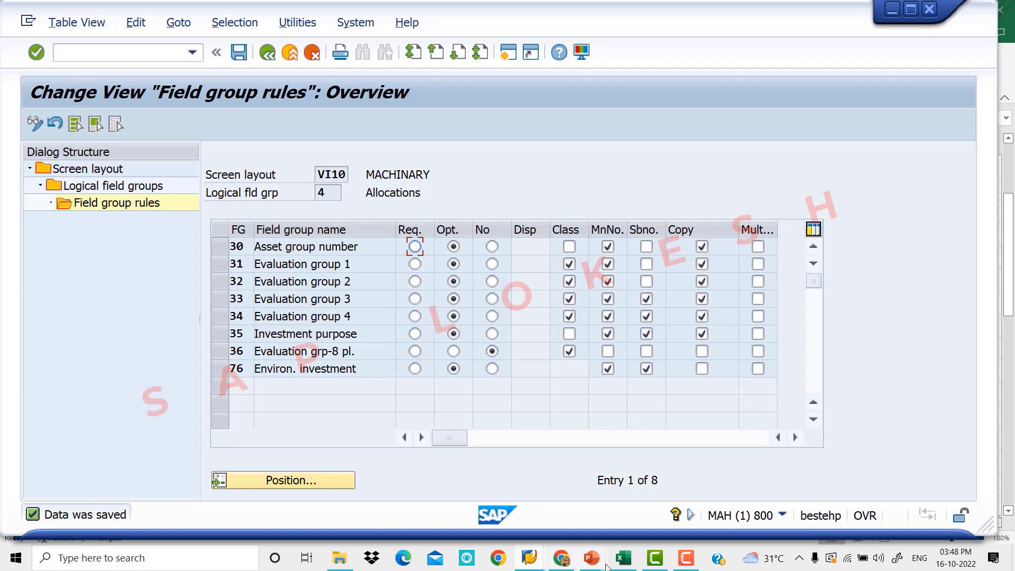
- Switch to the Excel checklist, mark Define Depreciation Methods as the current Part-3 item, and return to the SAP field group rules
left_click(629, 559)
scroll(405, 396, "down", 7)
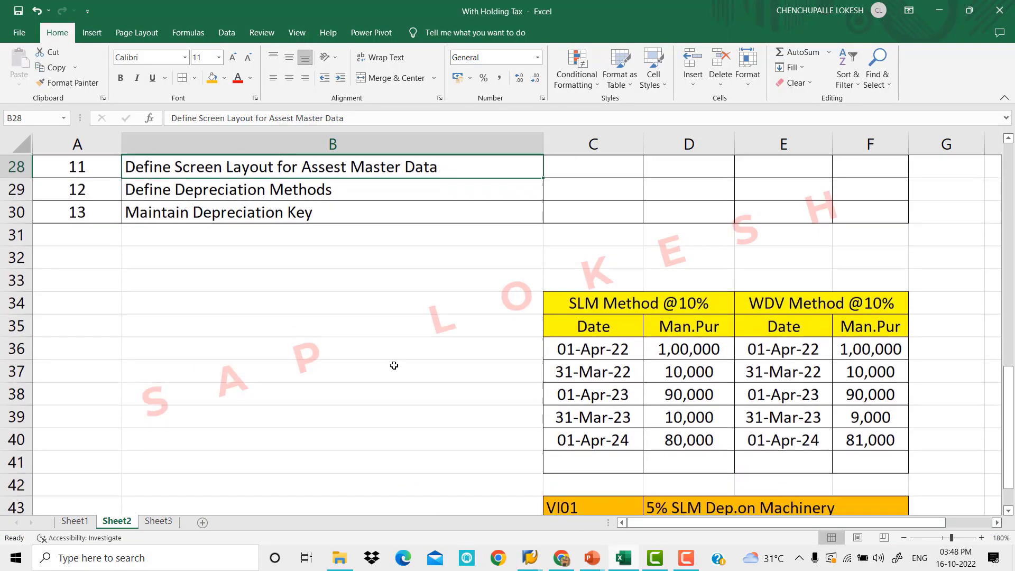
scroll(395, 365, "up", 3)
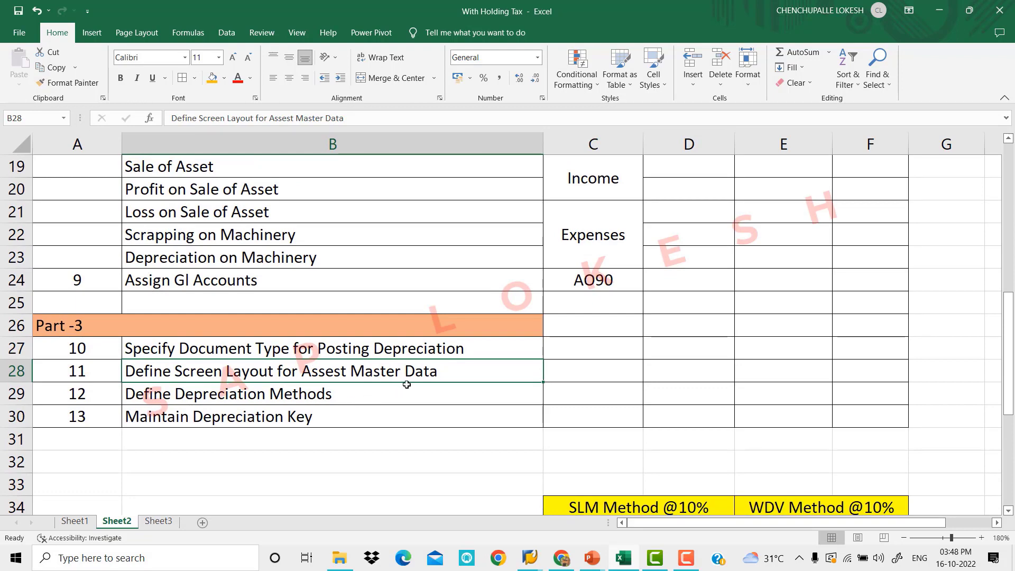
scroll(421, 374, "down", 1)
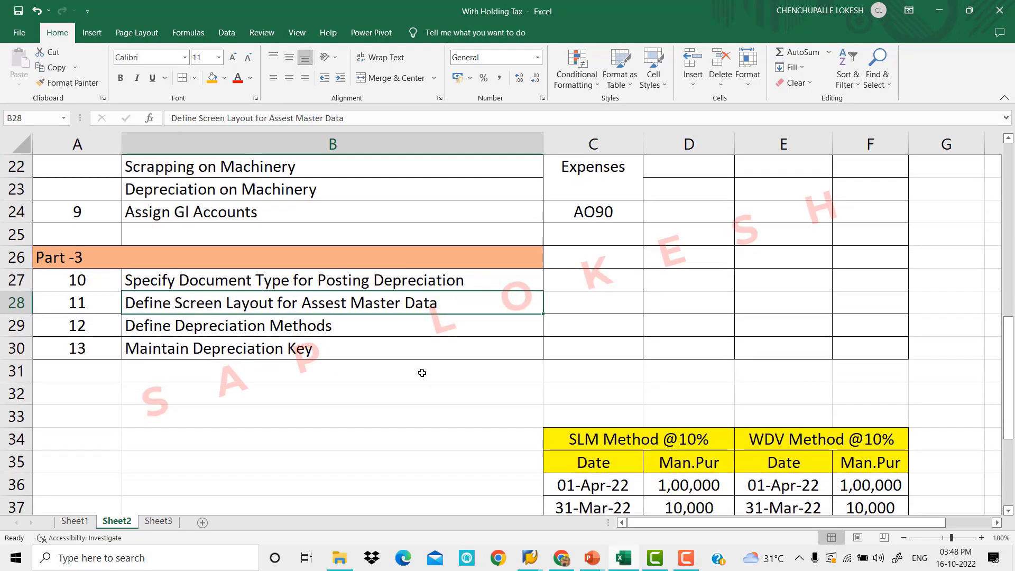
left_click(398, 326)
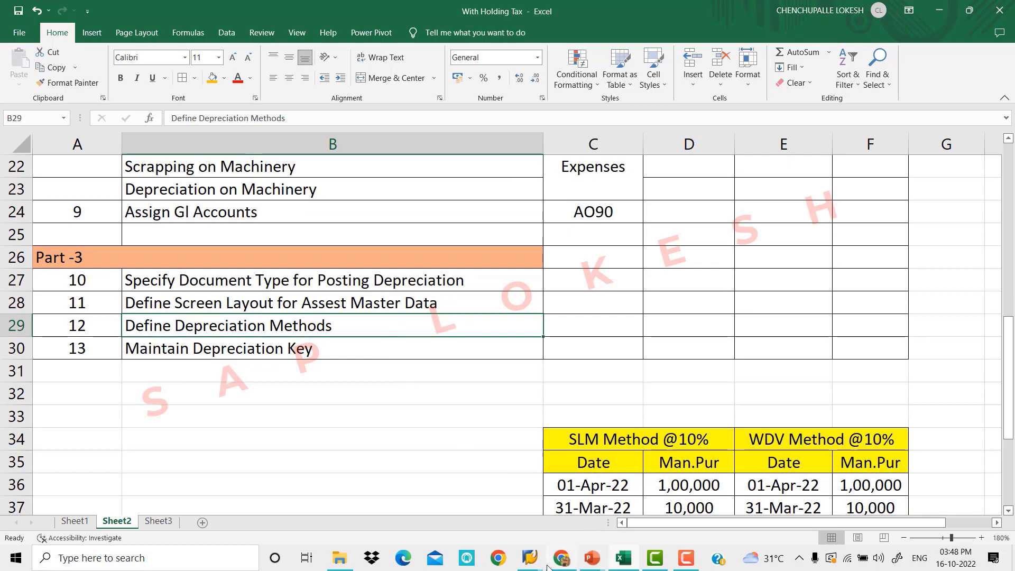
left_click(529, 558)
left_click(587, 513)
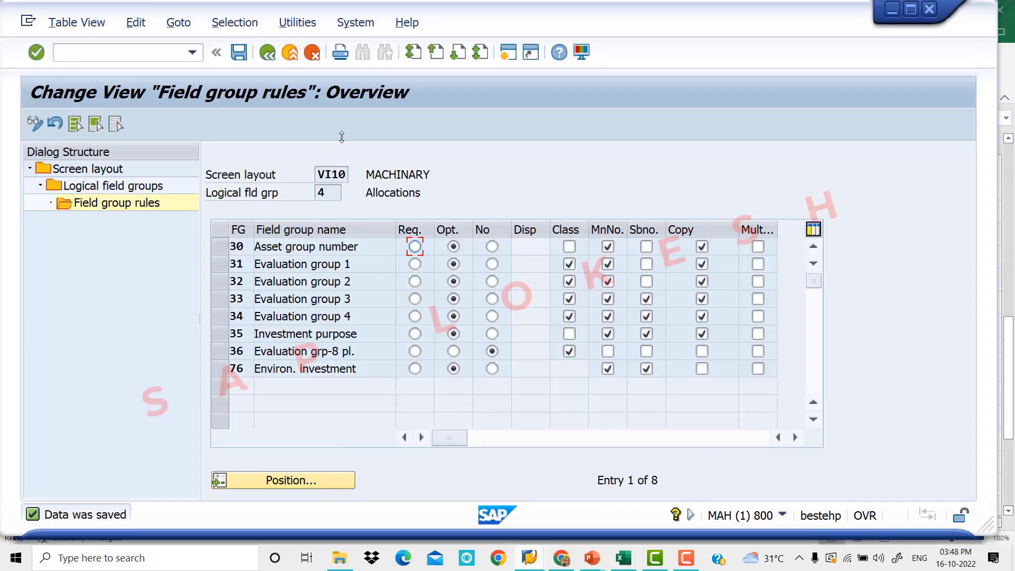
- Leave the asset master screen layout activity and collapse Master Data under Asset Accounting in the IMG structure
left_click(267, 53)
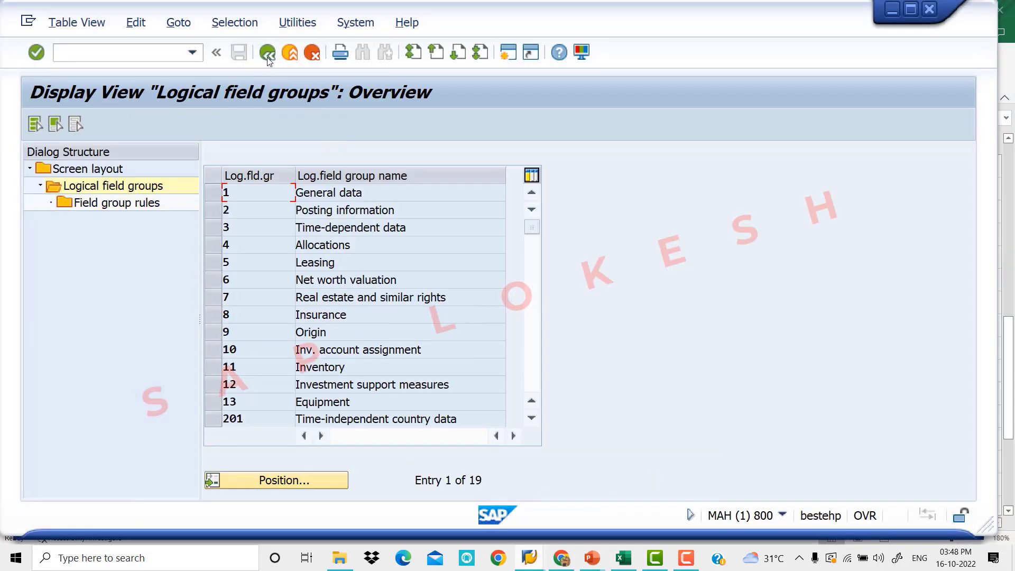
left_click(268, 52)
left_click(267, 53)
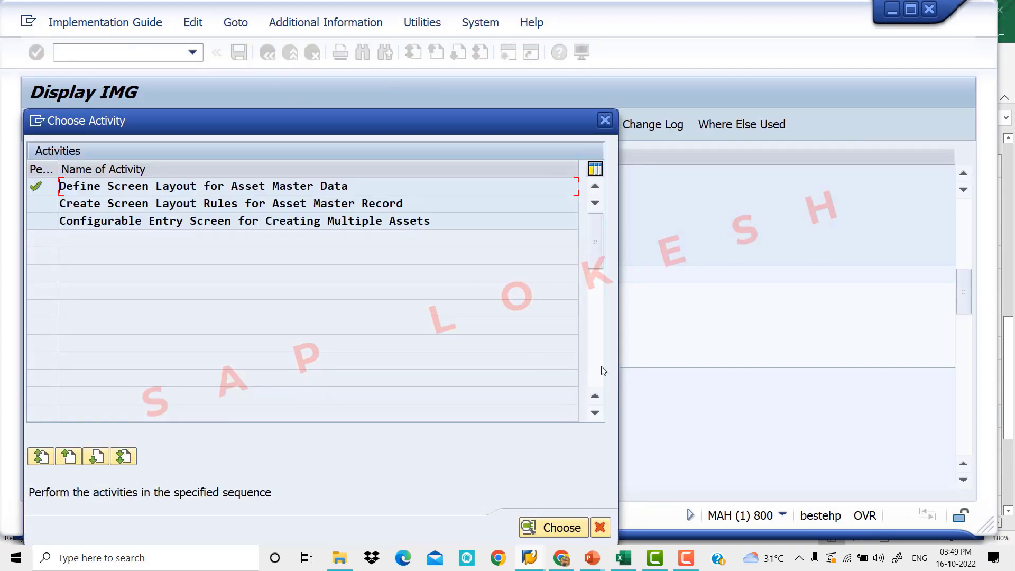
left_click(596, 525)
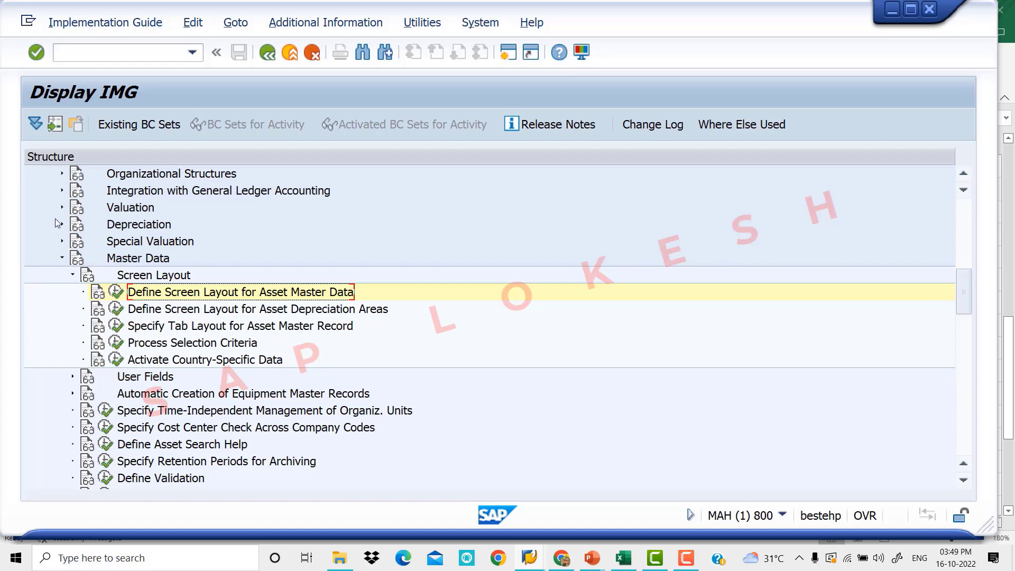
scroll(67, 196, "up", 2)
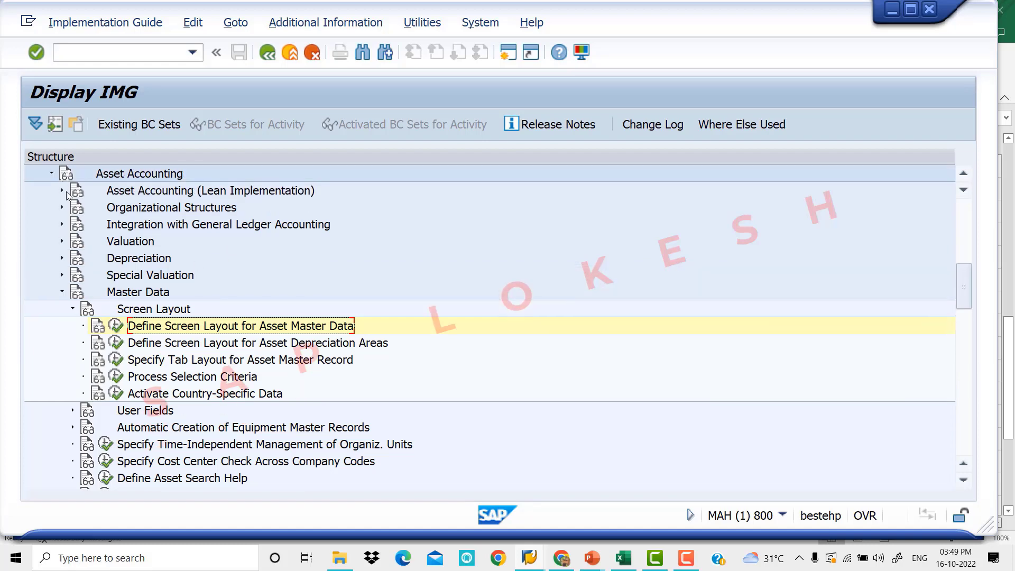
left_click(61, 291)
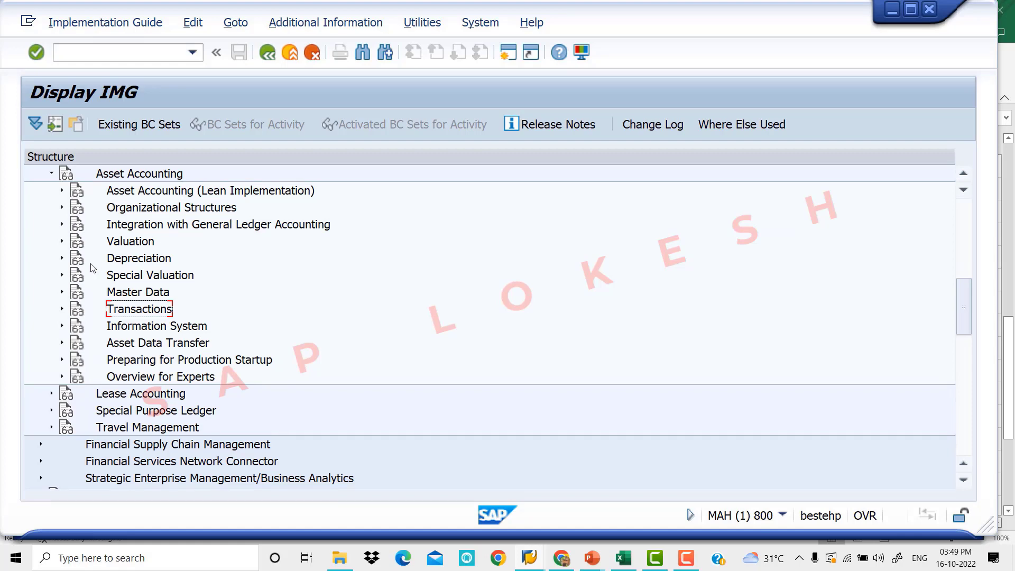
- Under Asset Accounting, expand Depreciation down to the Calculation Methods of the Depreciation Key and open Define Multi-Level Methods
left_click(62, 241)
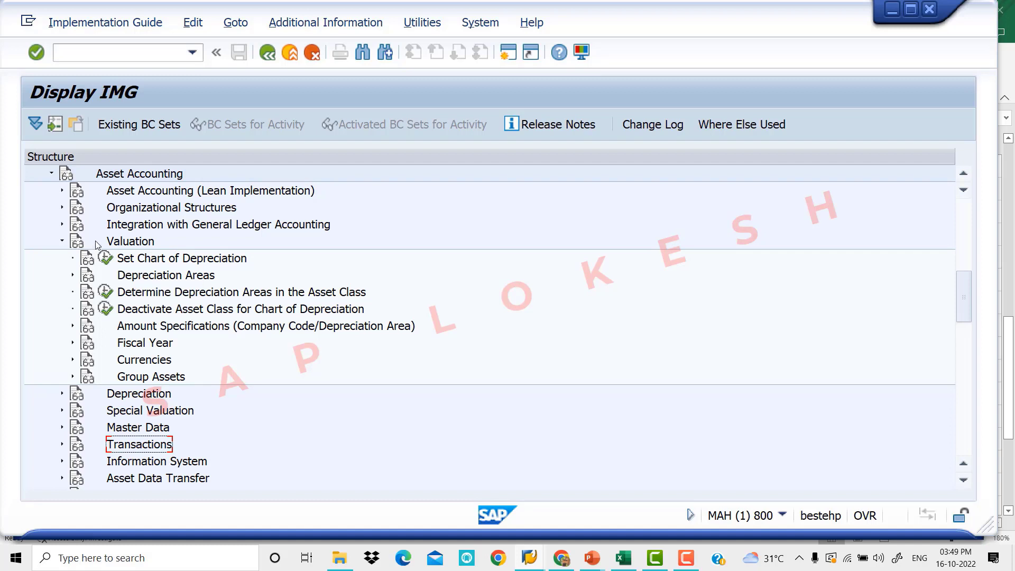
left_click(62, 242)
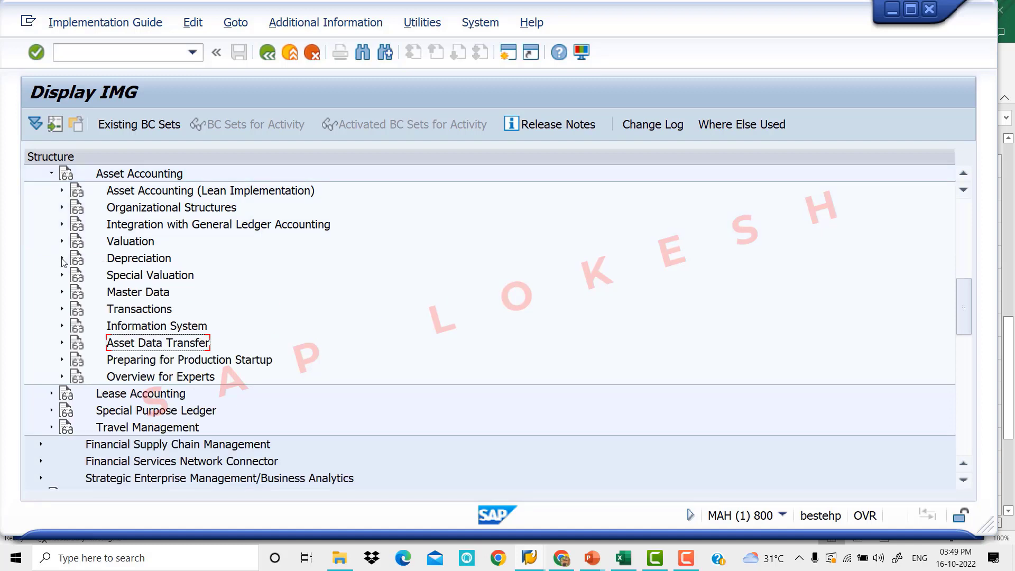
left_click(62, 258)
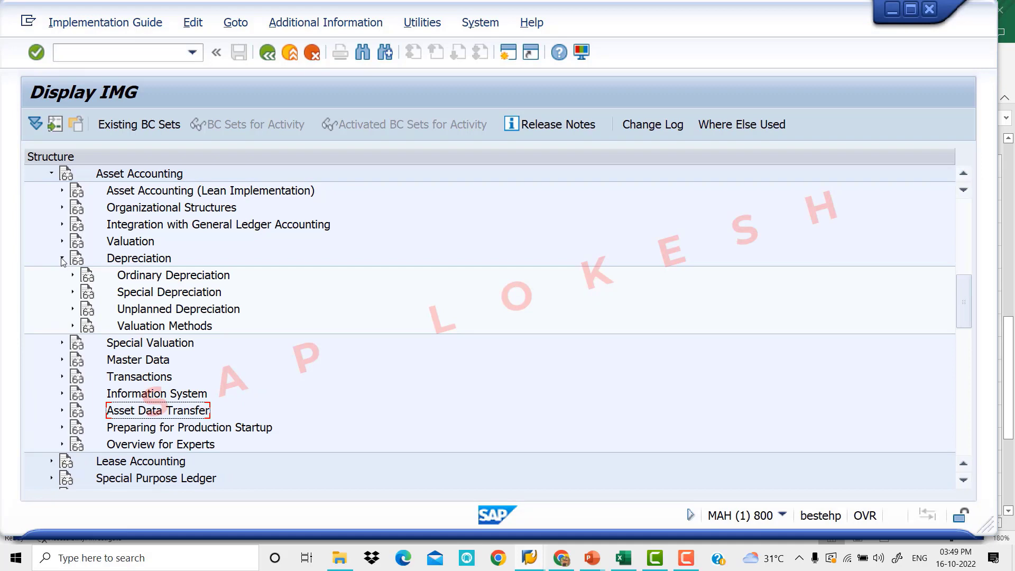
left_click(72, 326)
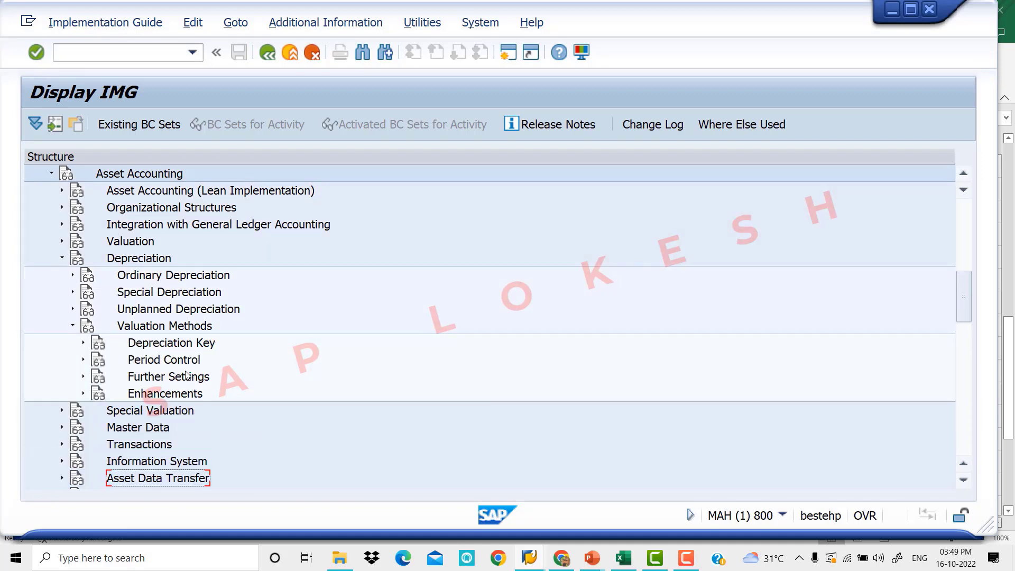
left_click(86, 344)
scroll(224, 330, "down", 1)
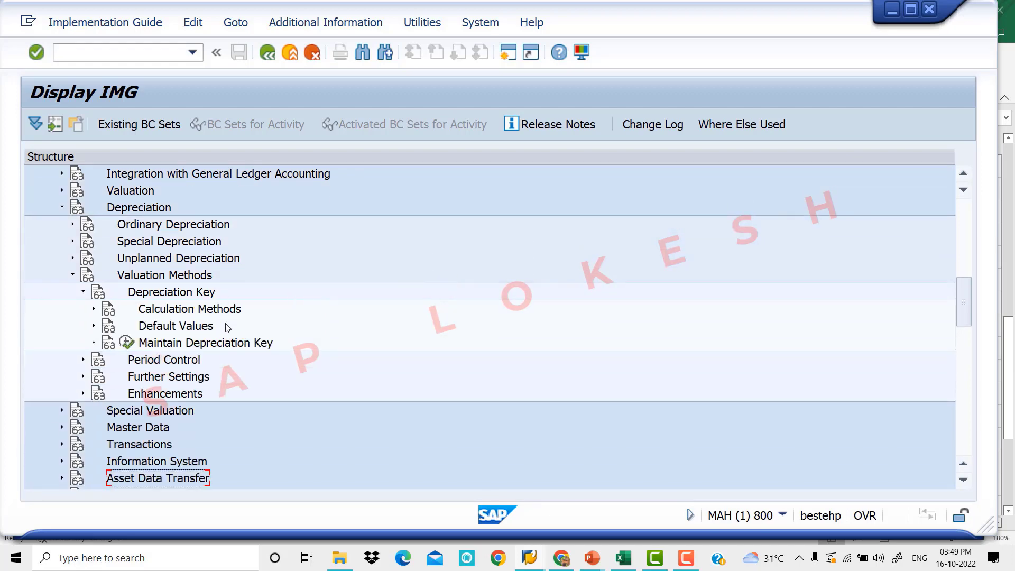
left_click(94, 309)
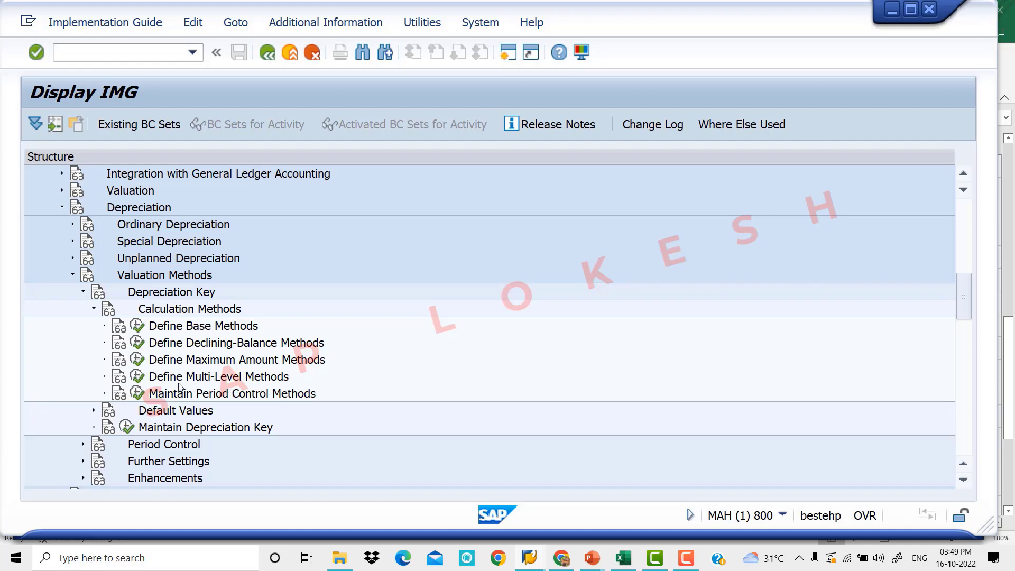
left_click(138, 378)
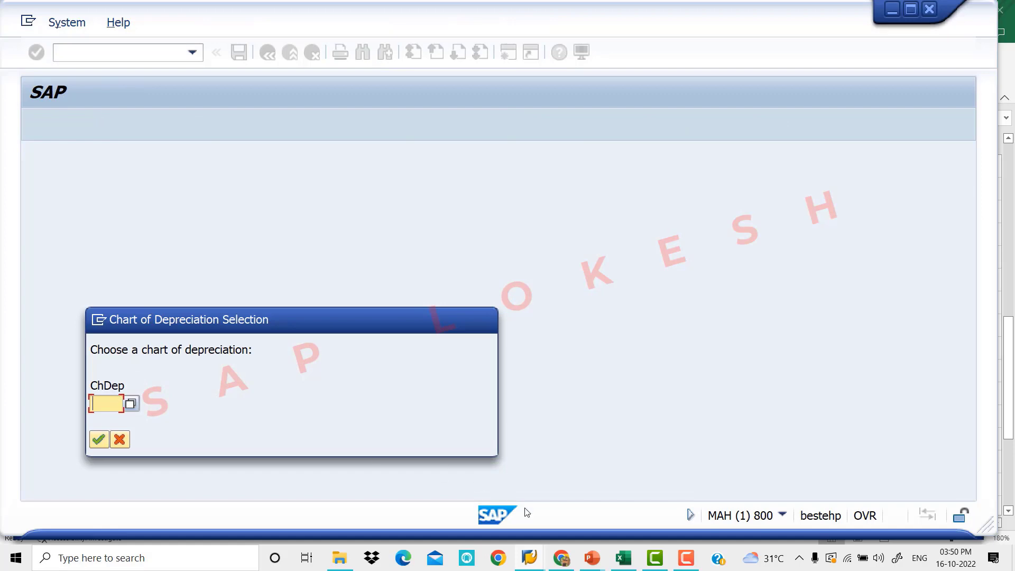
- Look up the chart of depreciation code in the Excel checklist and open the SAP multilevel methods for chart VIV7
left_click(622, 559)
scroll(619, 344, "up", 7)
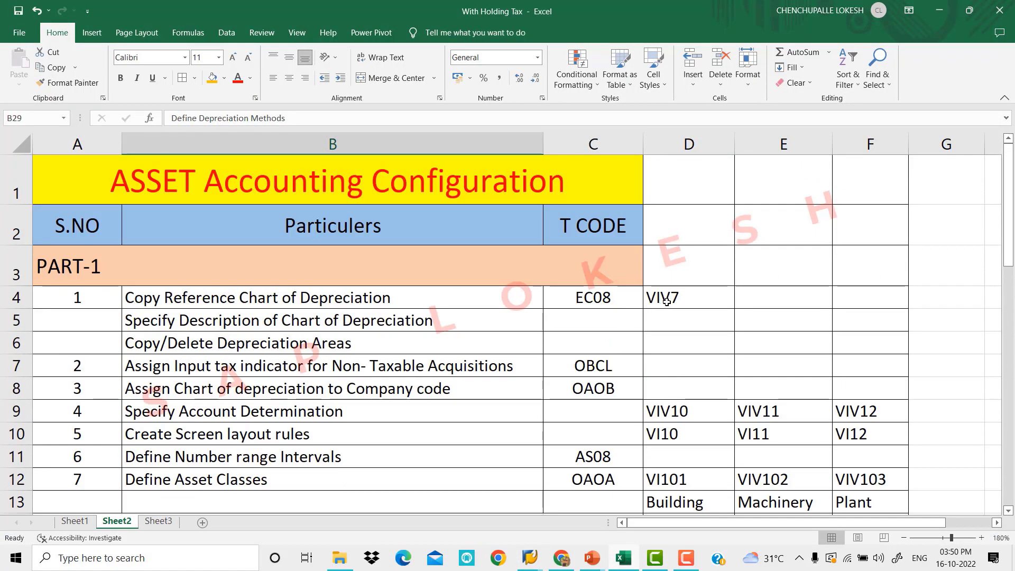
scroll(541, 328, "down", 8)
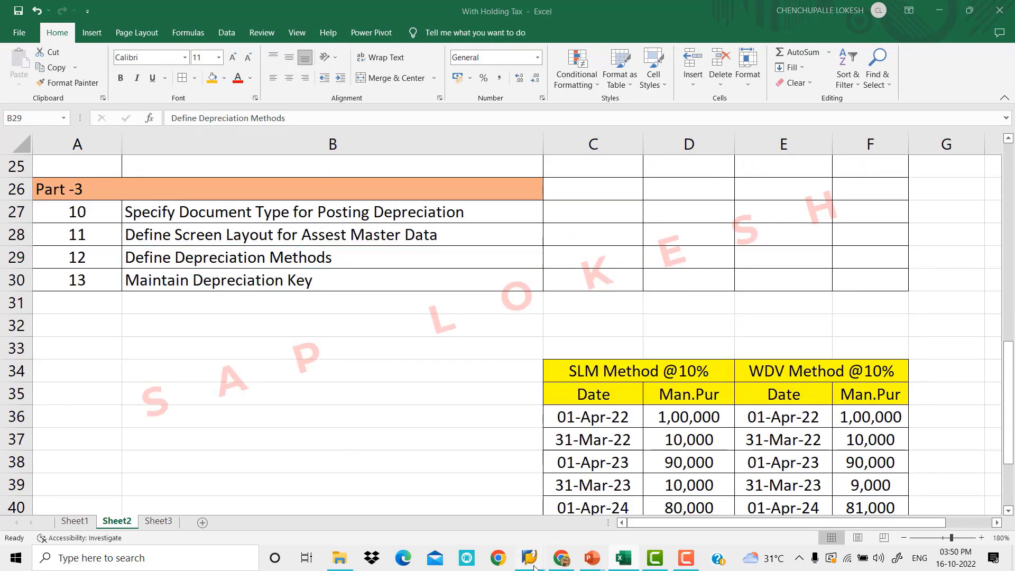
mouse_move(530, 559)
left_click(591, 502)
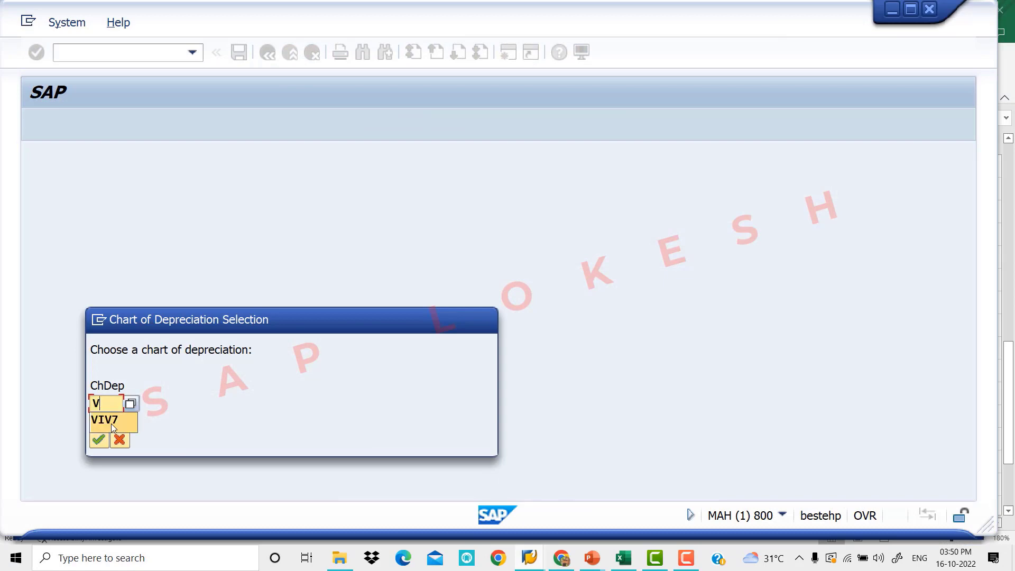
left_click(110, 422)
left_click(98, 440)
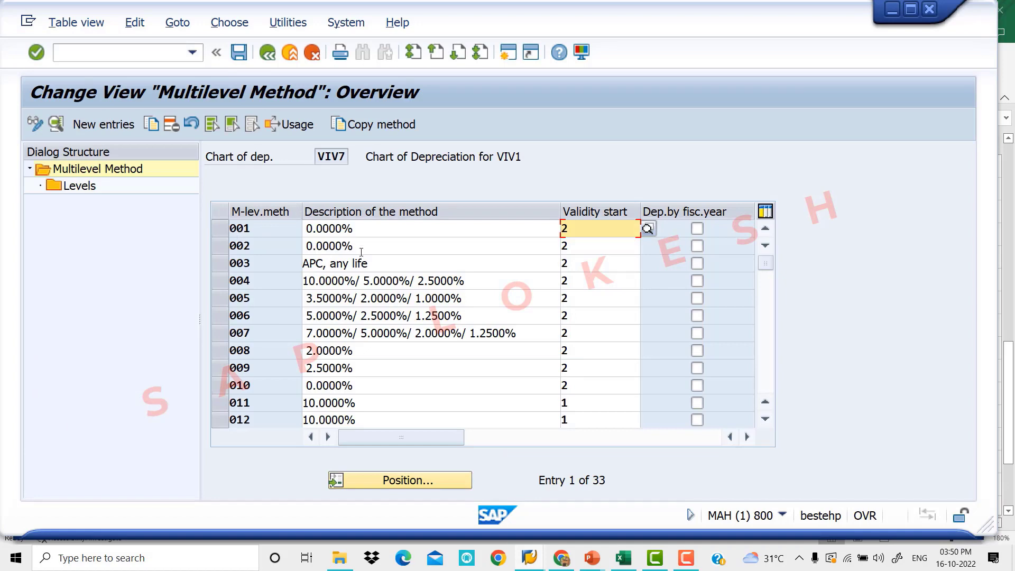
- Switch to the Excel sheet and compare the SLM and WDV depreciation examples at 10%, going through each method's yearly amounts
left_click(632, 560)
scroll(581, 412, "down", 3)
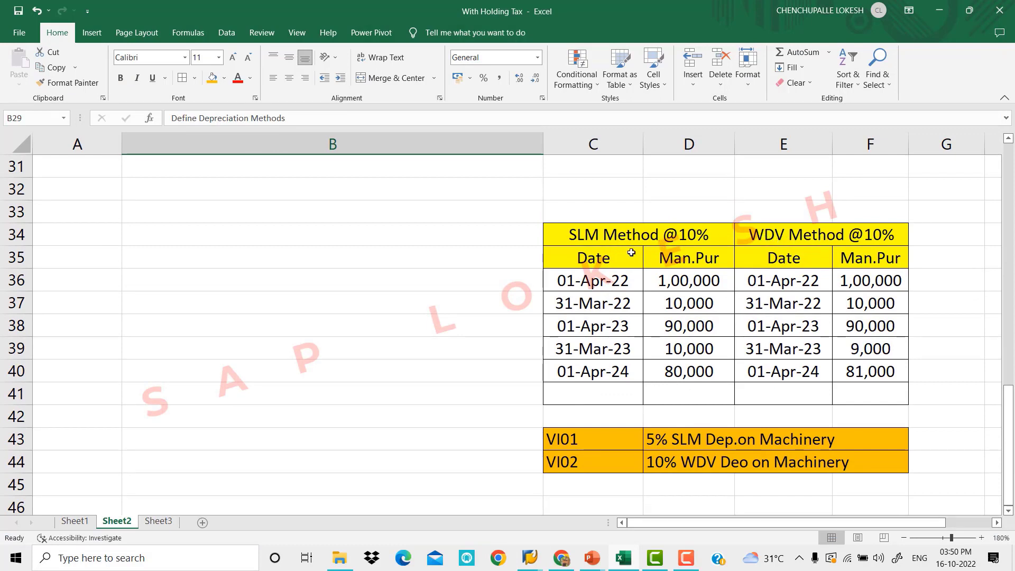
left_click(604, 279)
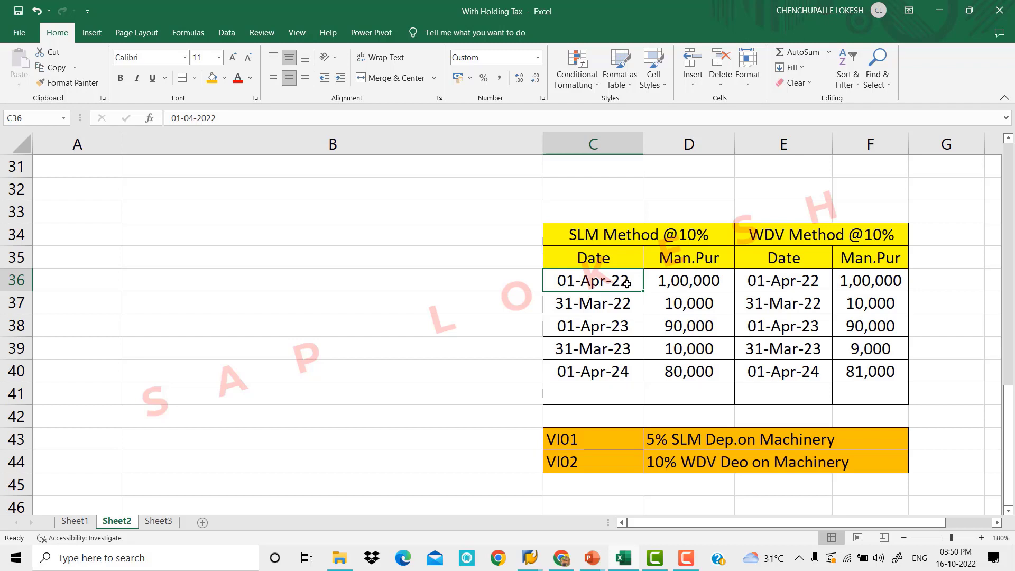
left_click(670, 281)
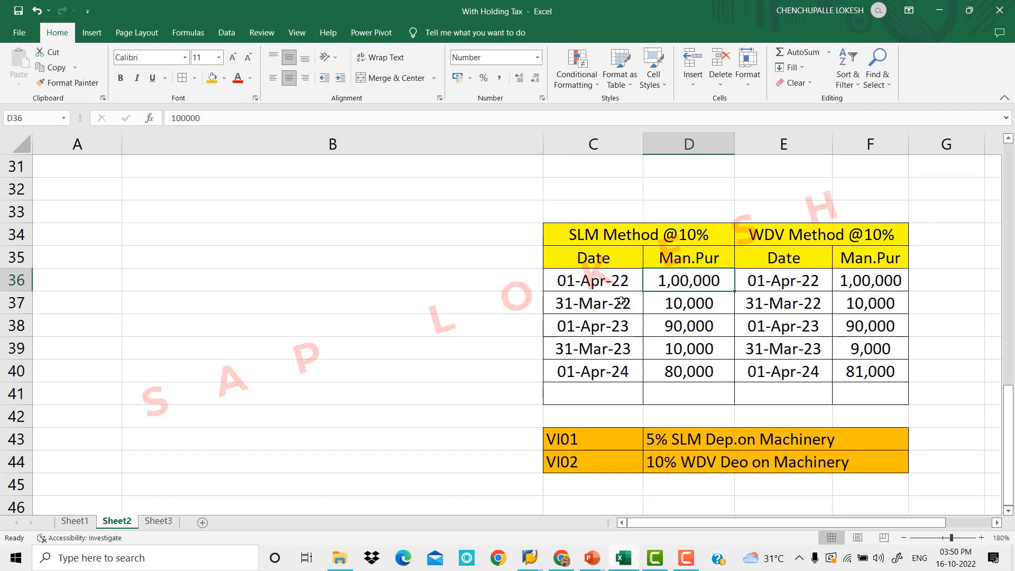
left_click(687, 297)
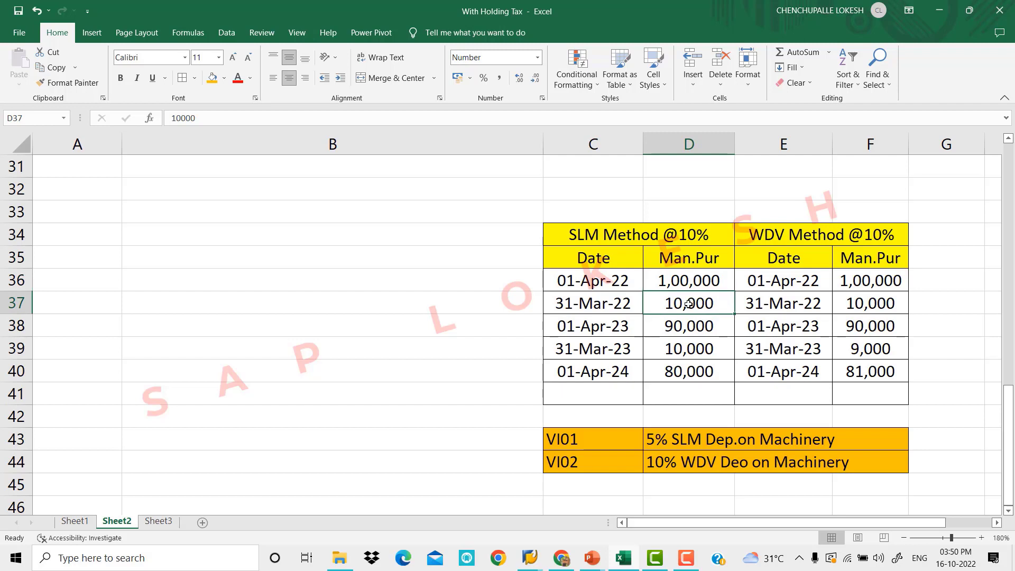
left_click(684, 325)
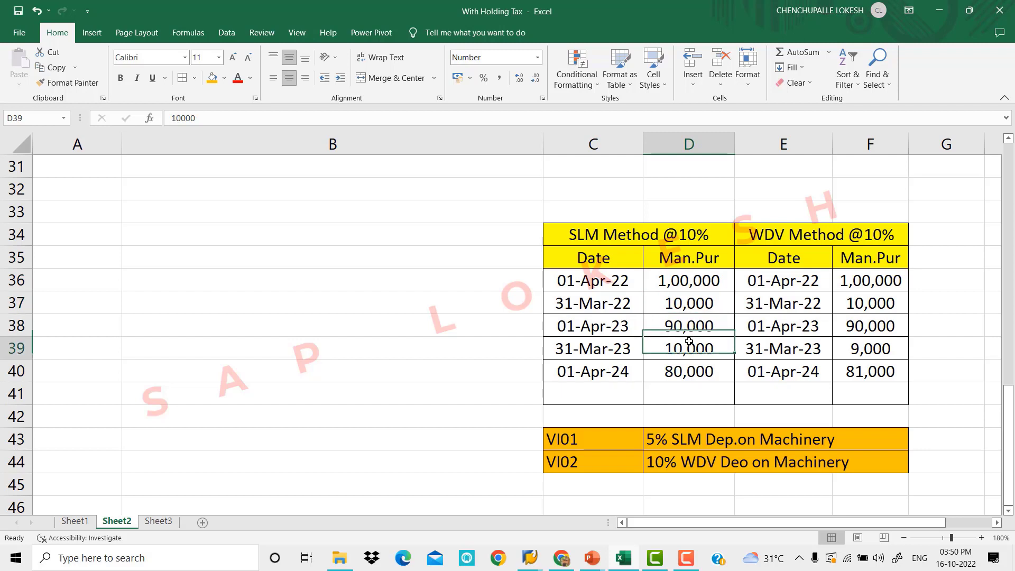
left_click(689, 343)
left_click(680, 392)
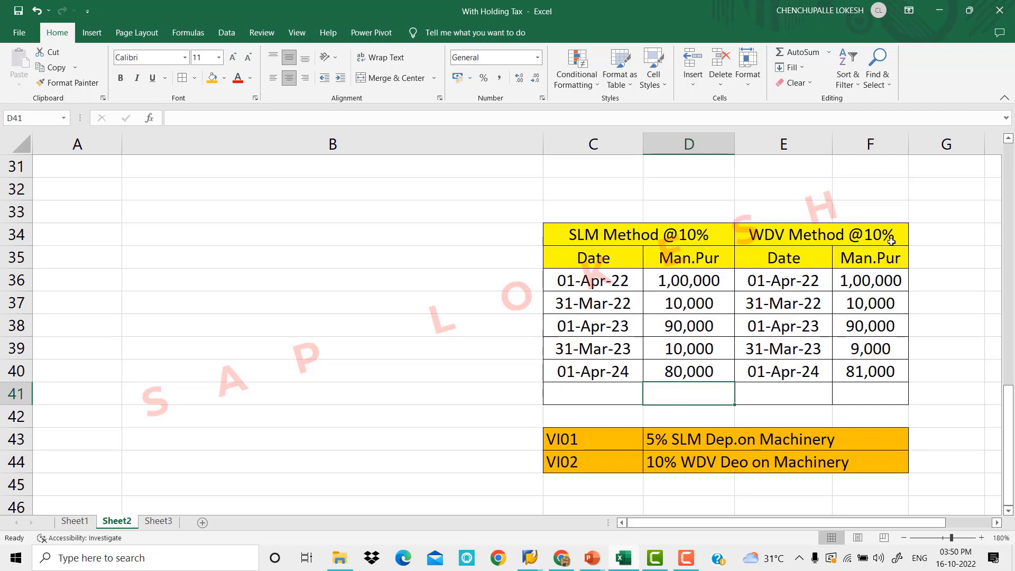
left_click(863, 281)
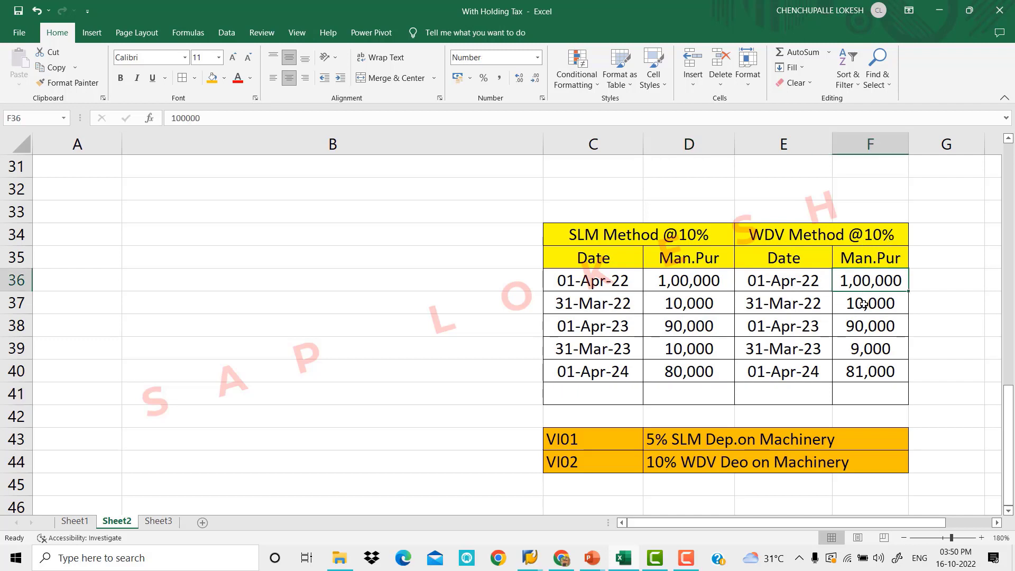
left_click(863, 303)
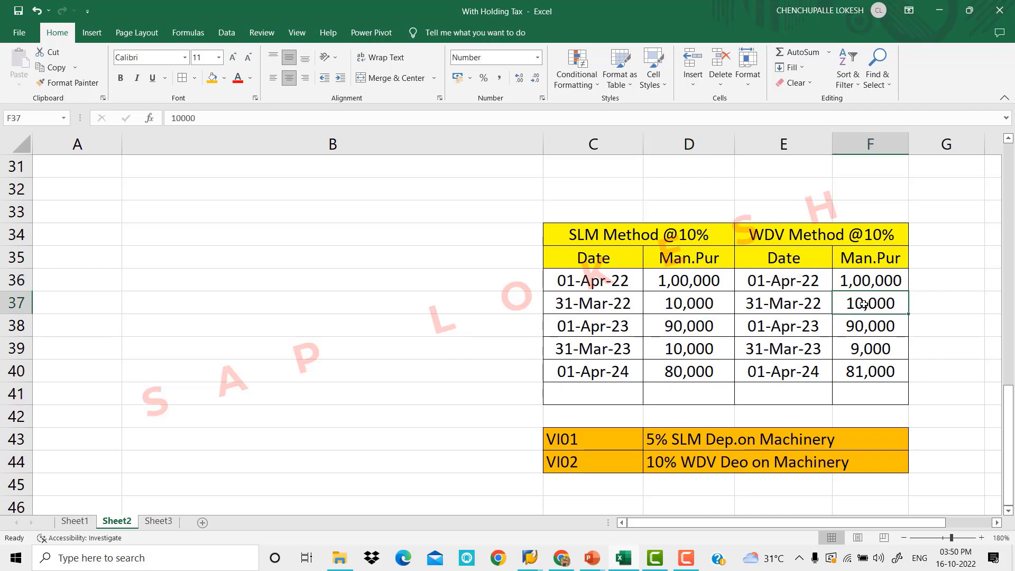
left_click(865, 353)
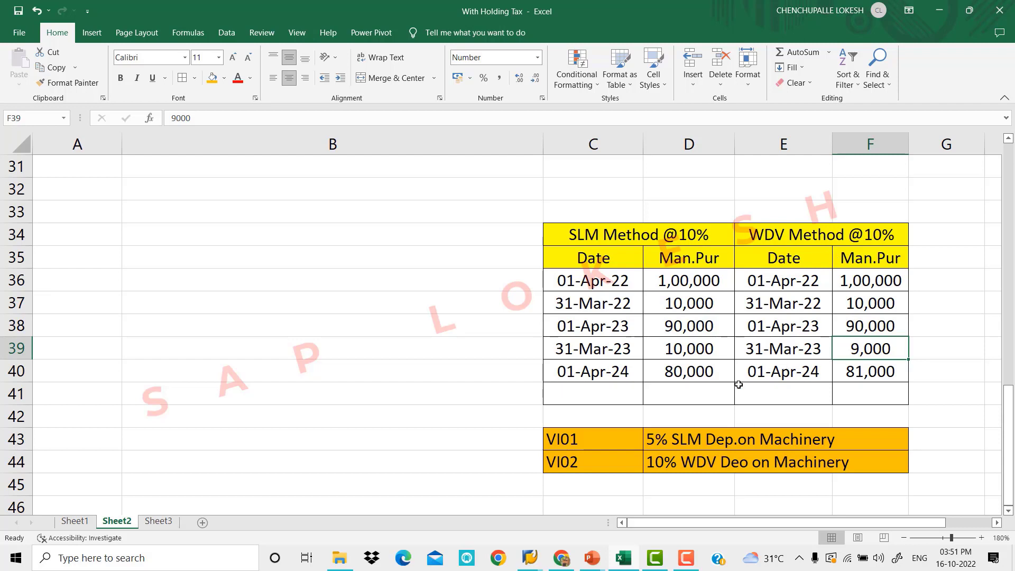
- Correct the VI02 description in cell D44 to "10% WDV Dep Non Machinery"
left_click(587, 440)
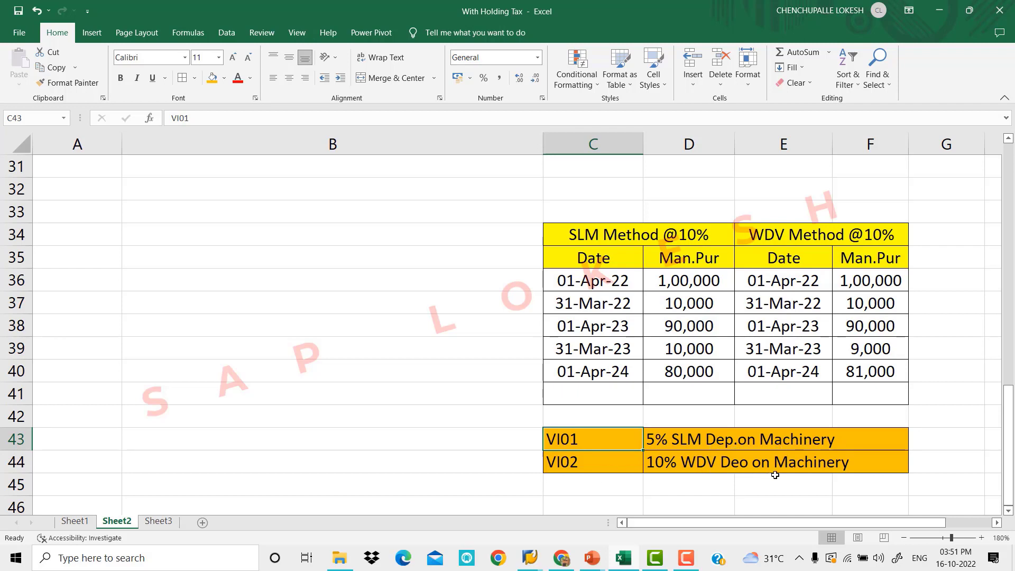
double_click(751, 462)
double_click(716, 462)
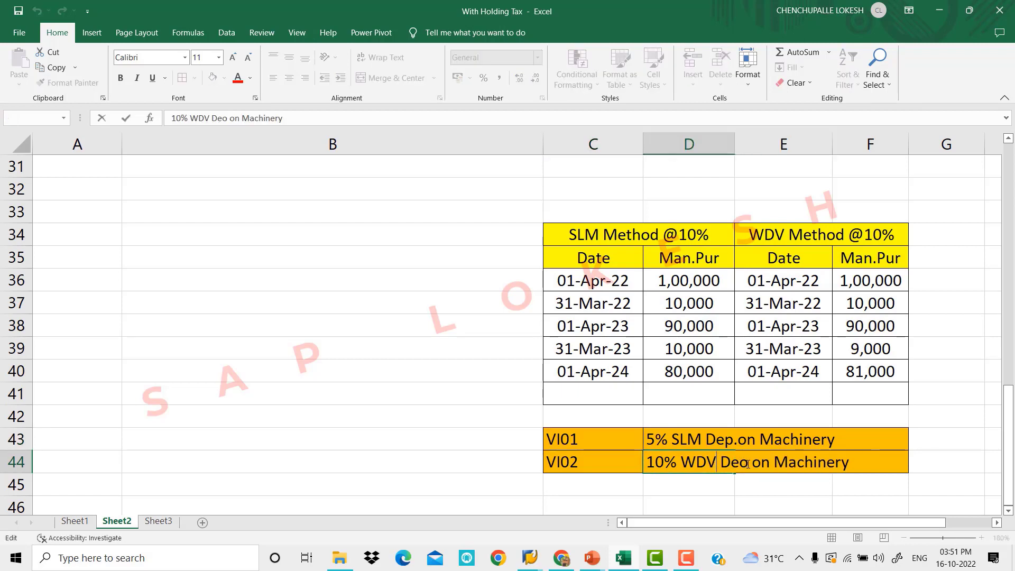
type("P")
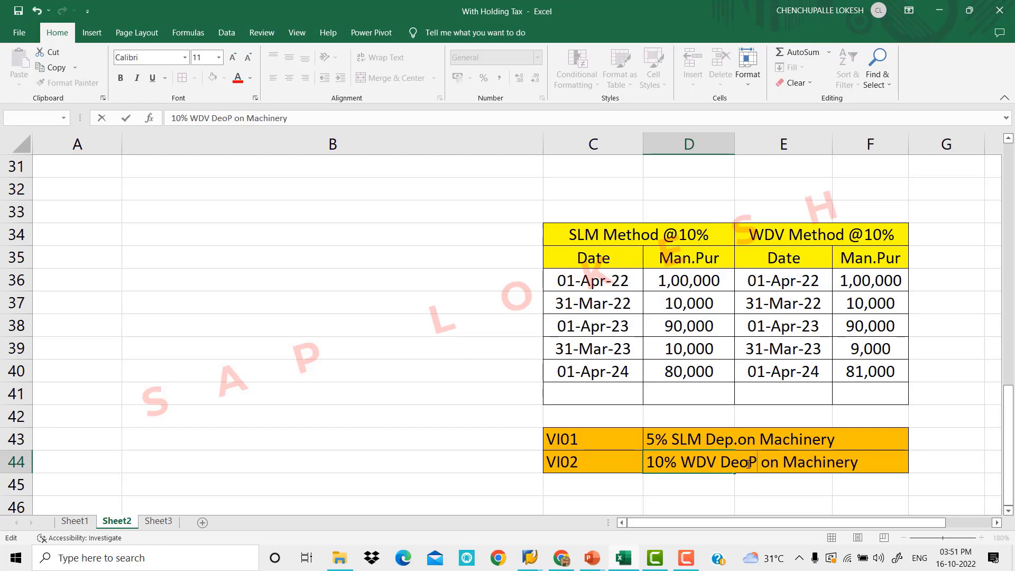
key("BackSpace")
key("BackSpace")
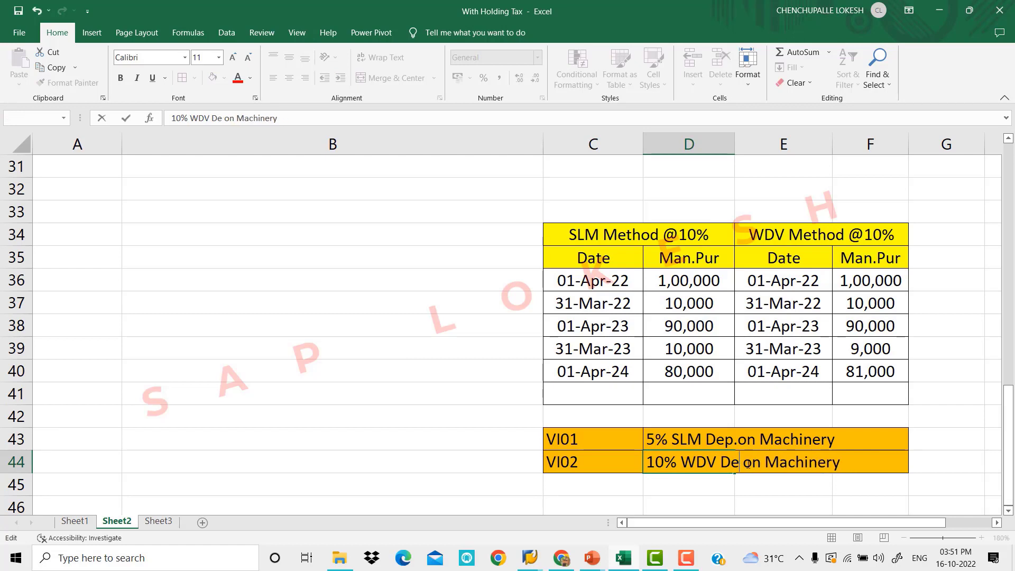
type("p No")
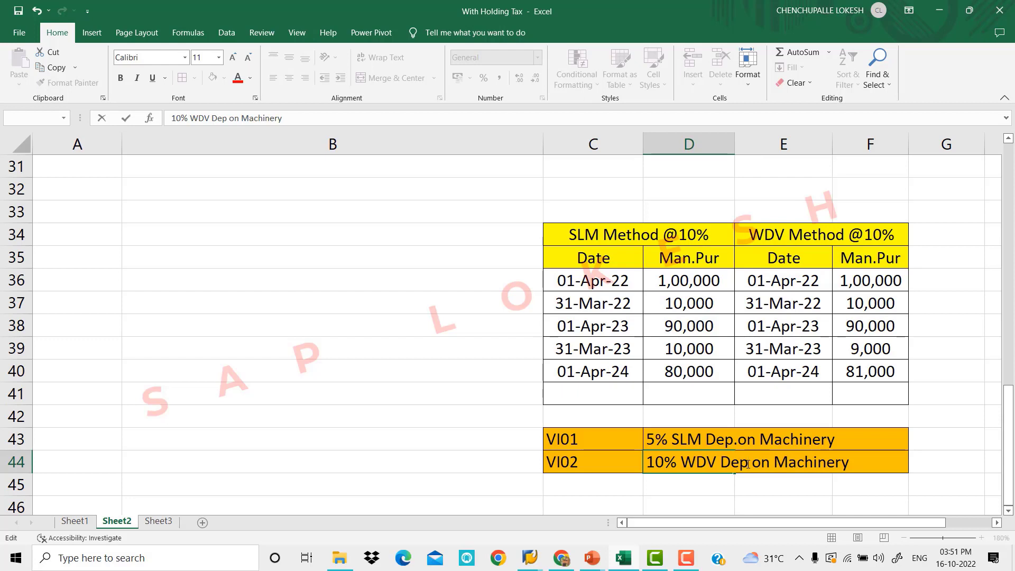
type("n")
key("BackSpace")
type("N")
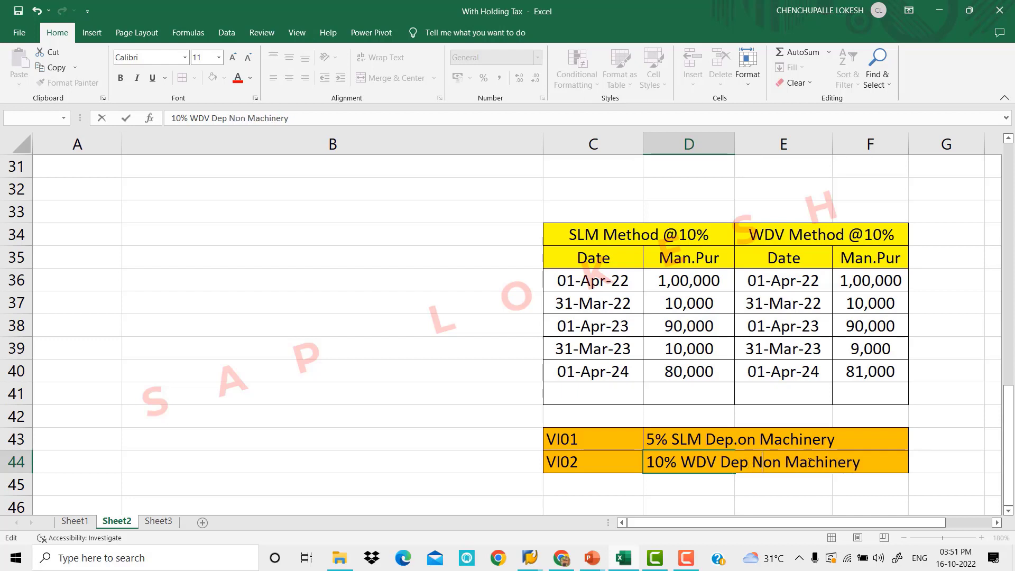
left_click(957, 459)
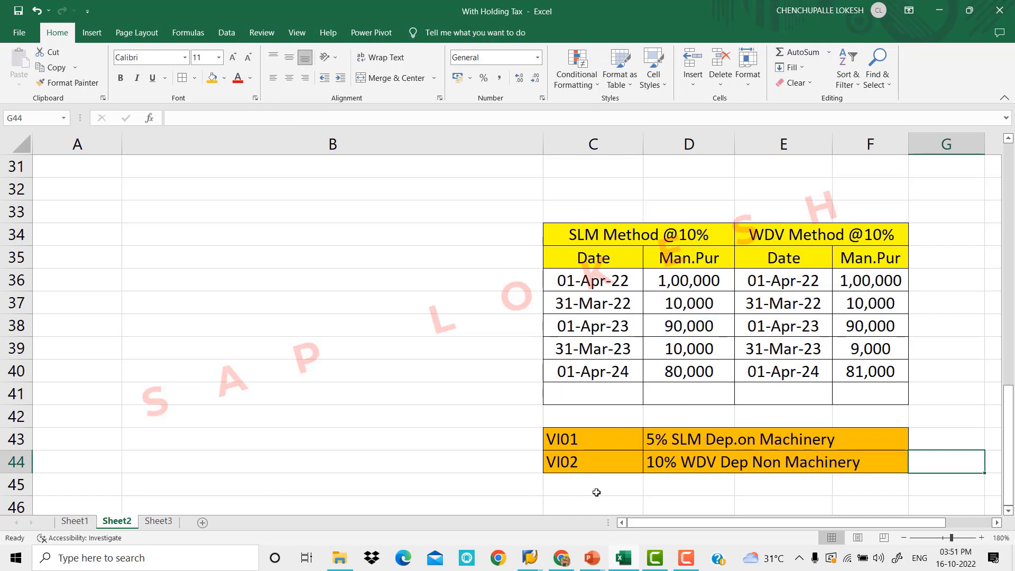
- Switch to SAP and add multilevel method V1, "5% SLM Dep on Machinery", with validity start From ordinary depreciation start date
mouse_move(531, 564)
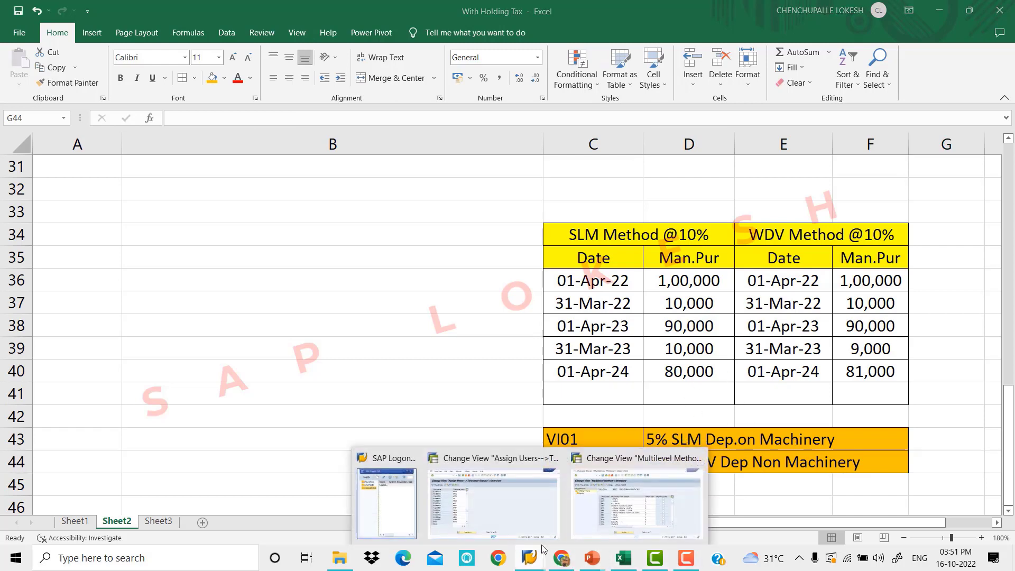
left_click(634, 494)
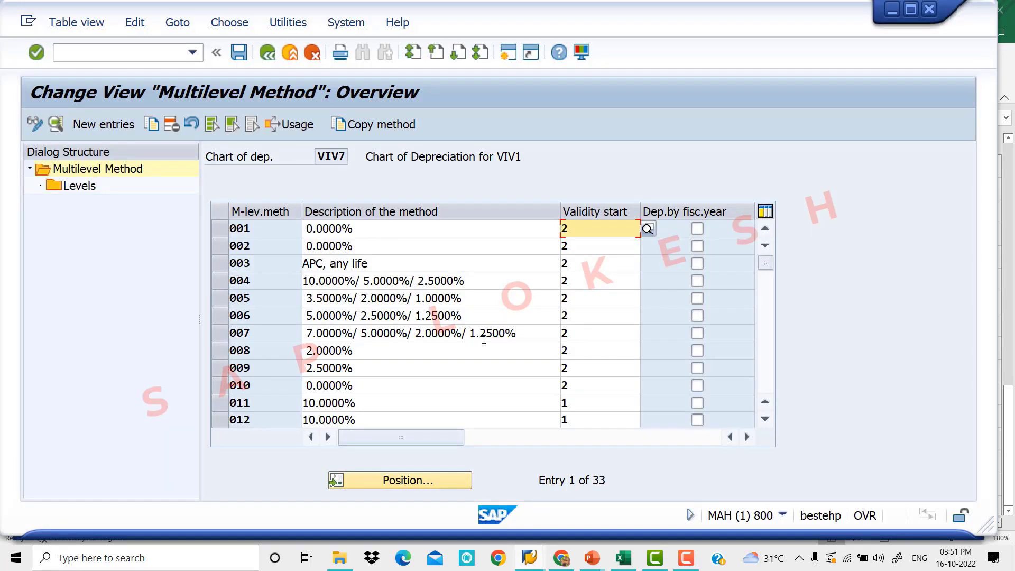
left_click(106, 125)
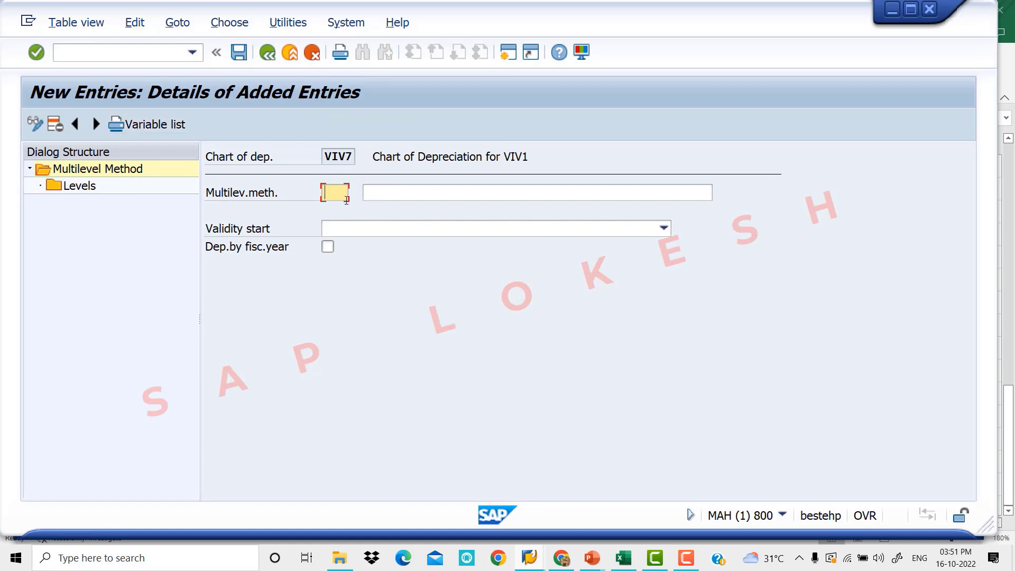
type("V")
type("V")
key("BackSpace")
key("BackSpace")
key("Tab")
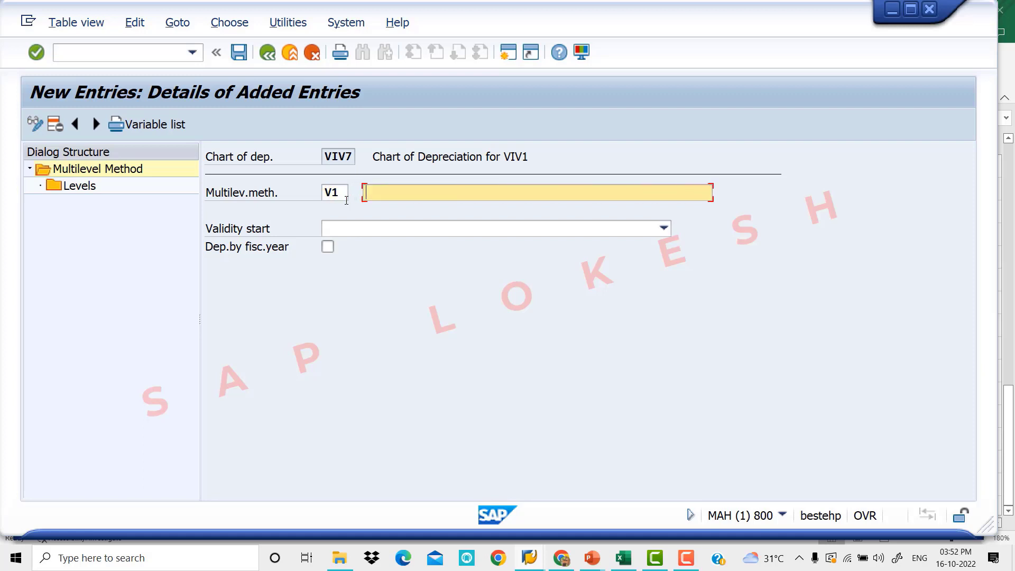
type("5% SLM Dep on Machinery")
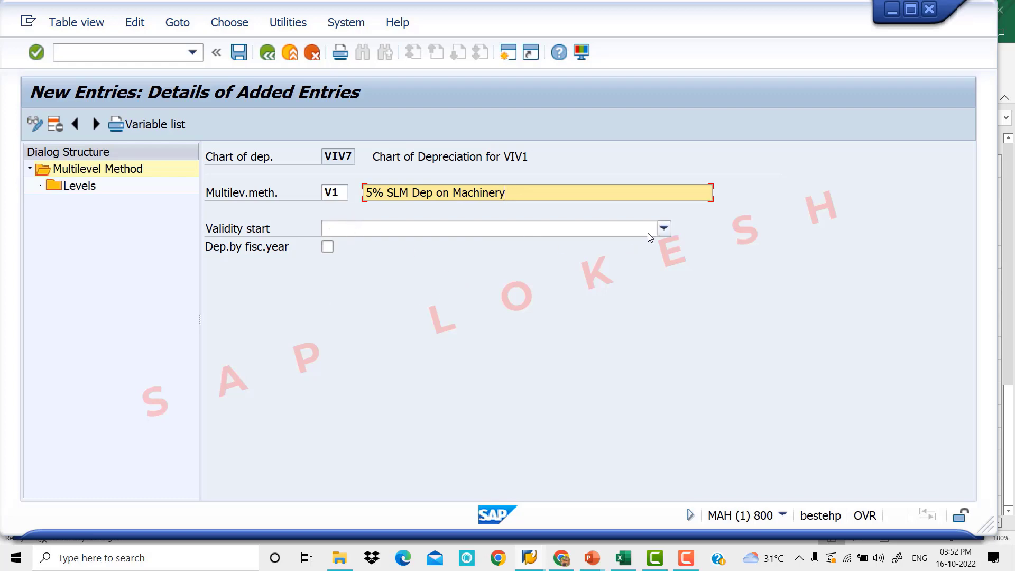
left_click(664, 228)
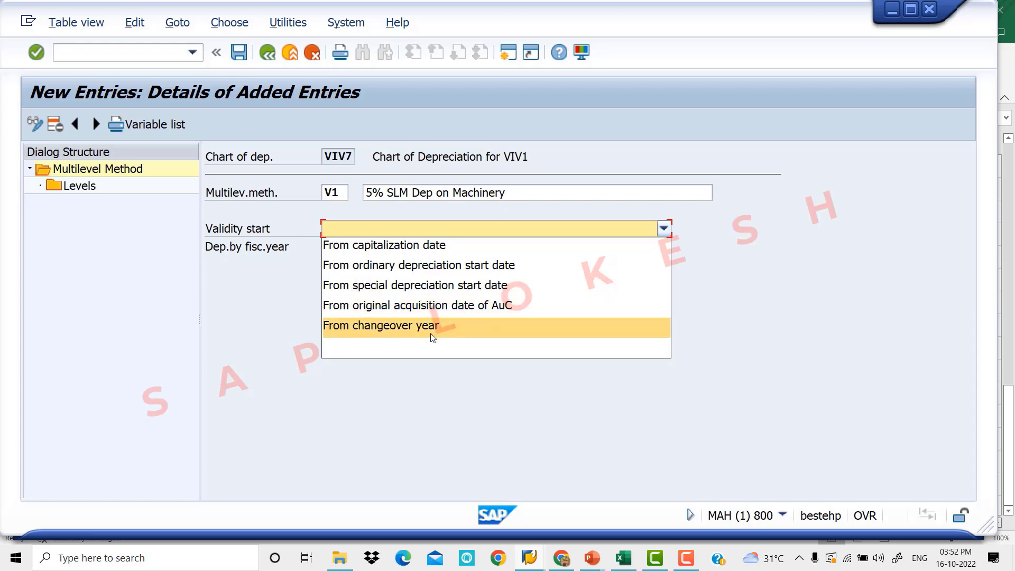
left_click(470, 269)
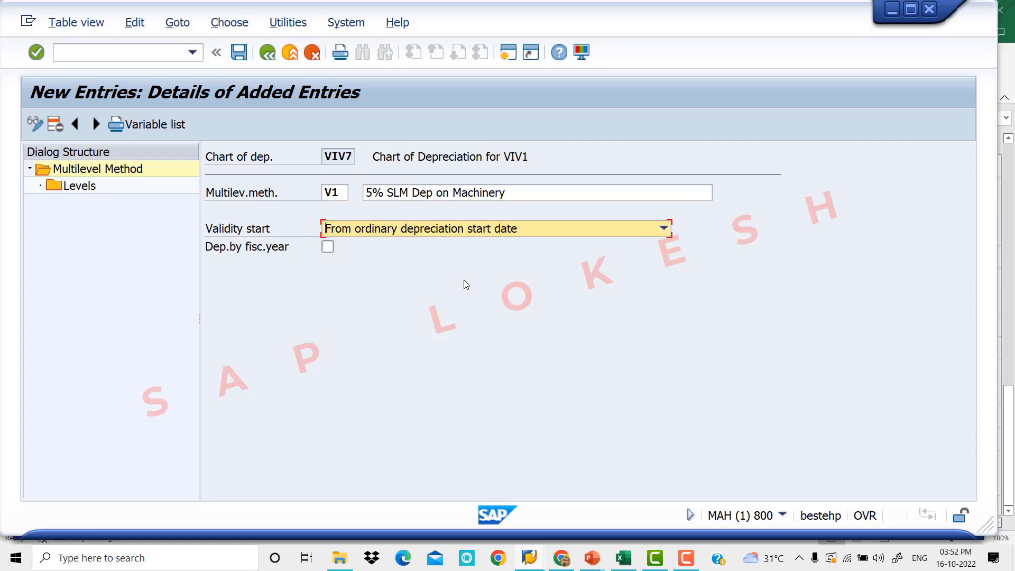
- Add a new level for method V1 with acquisition year 9999 and years 22
double_click(79, 186)
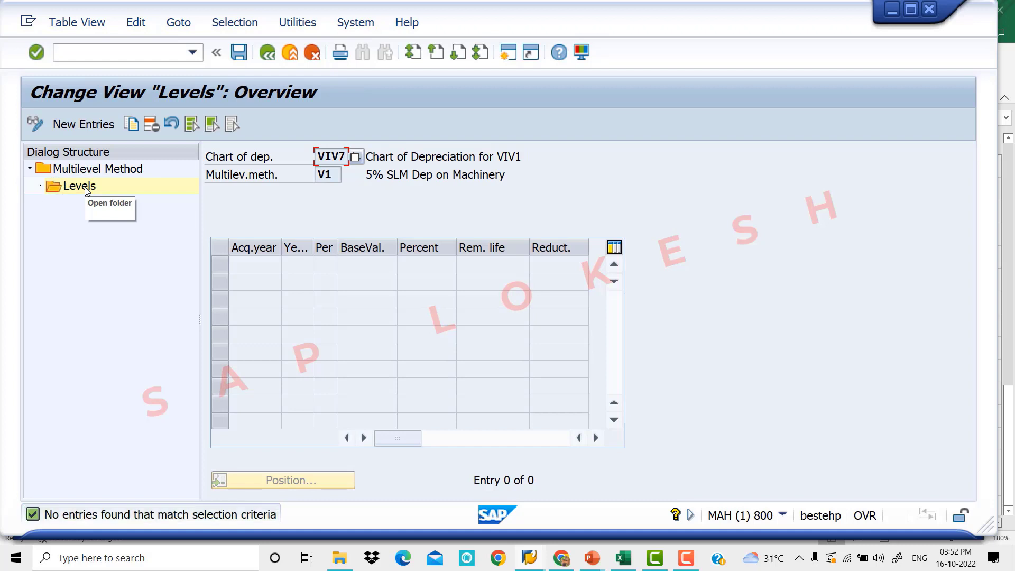
left_click(91, 129)
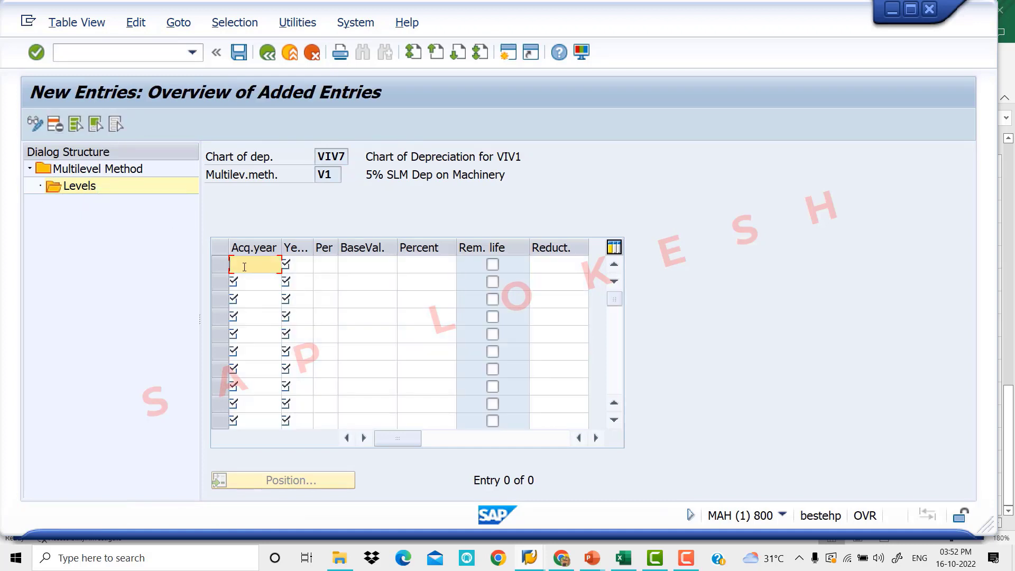
type("9999")
key("Tab")
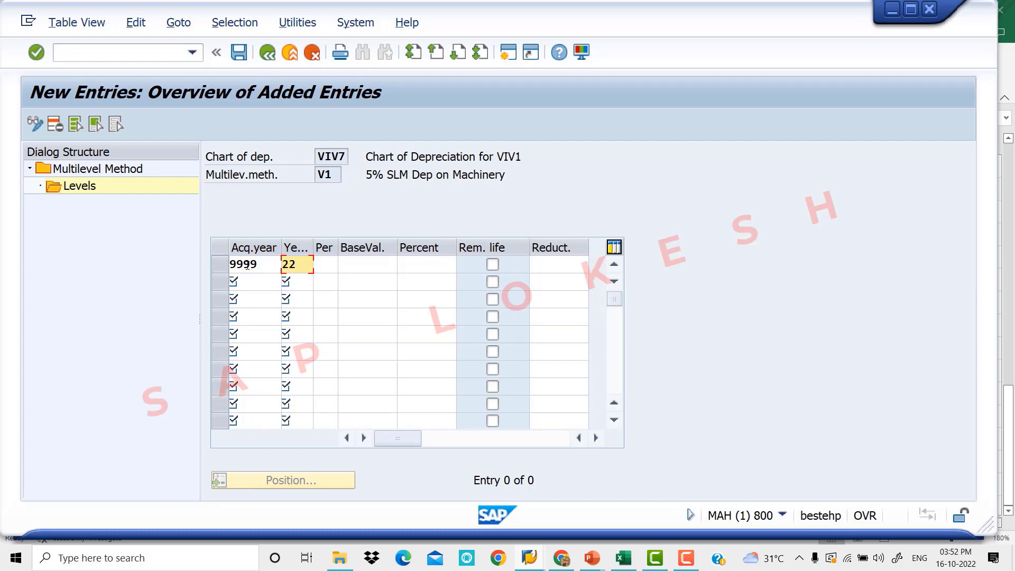
key("Tab")
key("Tab")
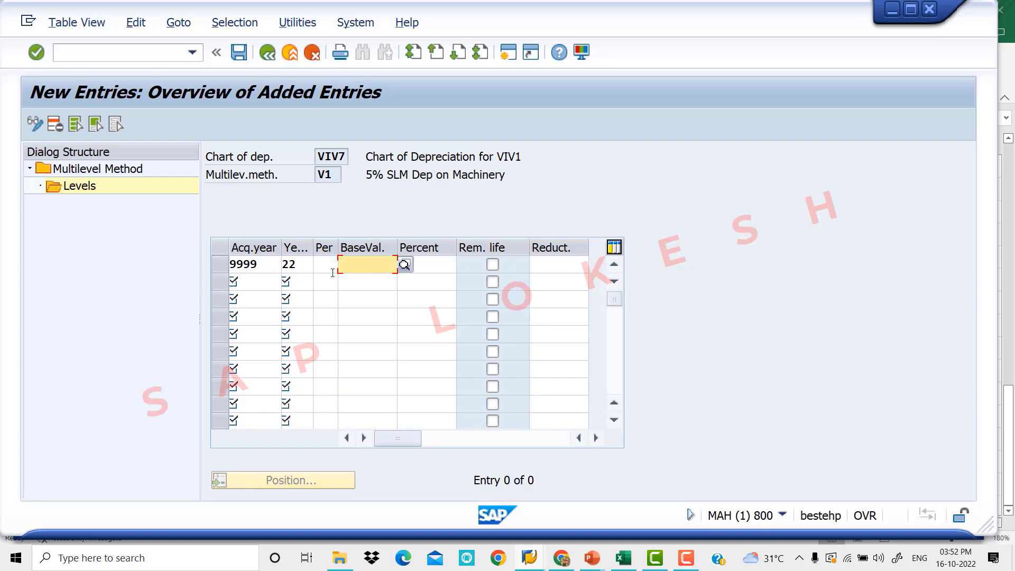
- Set the V1 level's base value to 01 (Acquisition value) and percent to 5, save, and return to the method details
left_click(404, 264)
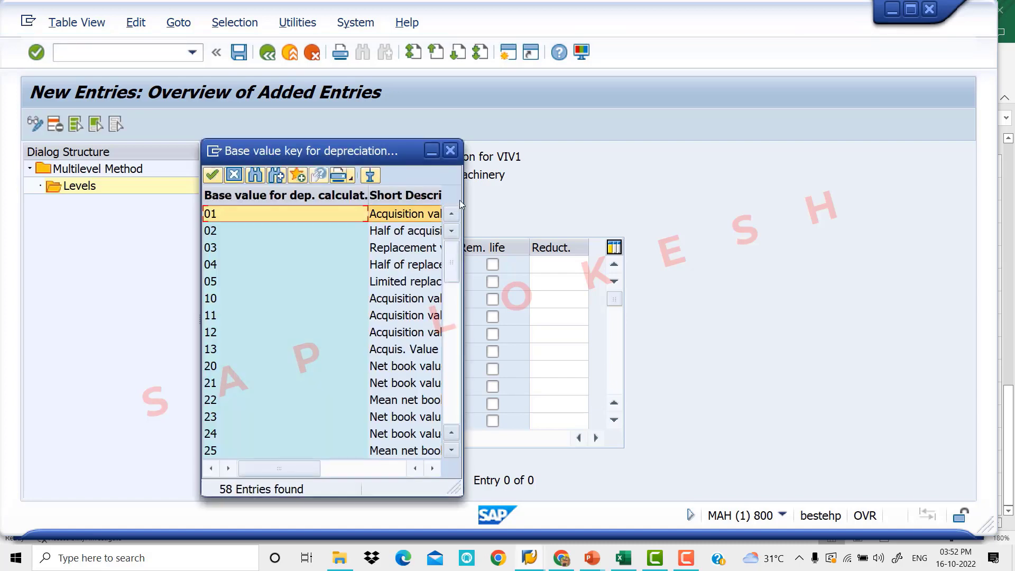
left_click_drag(462, 204, 666, 204)
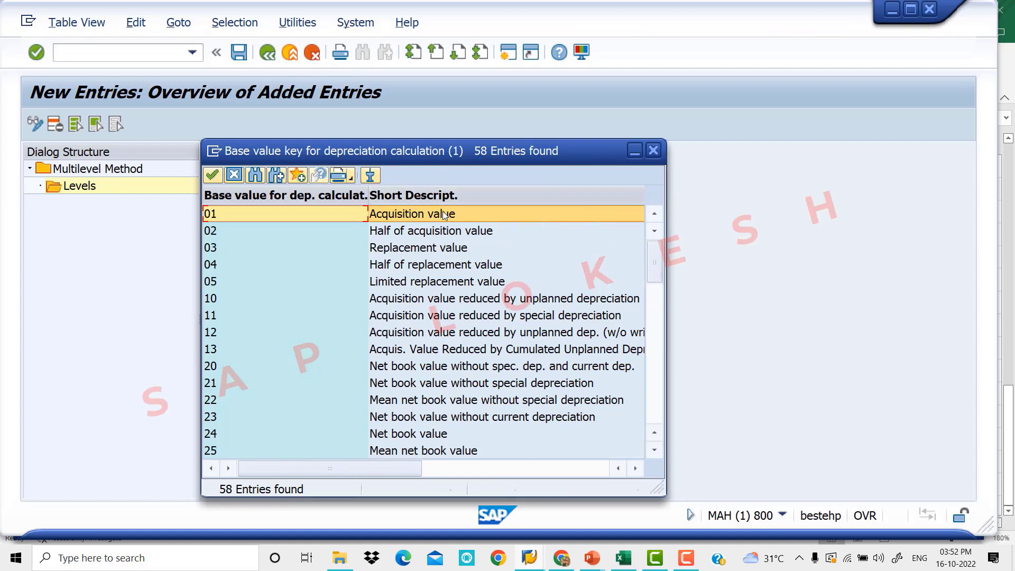
double_click(443, 214)
left_click(435, 264)
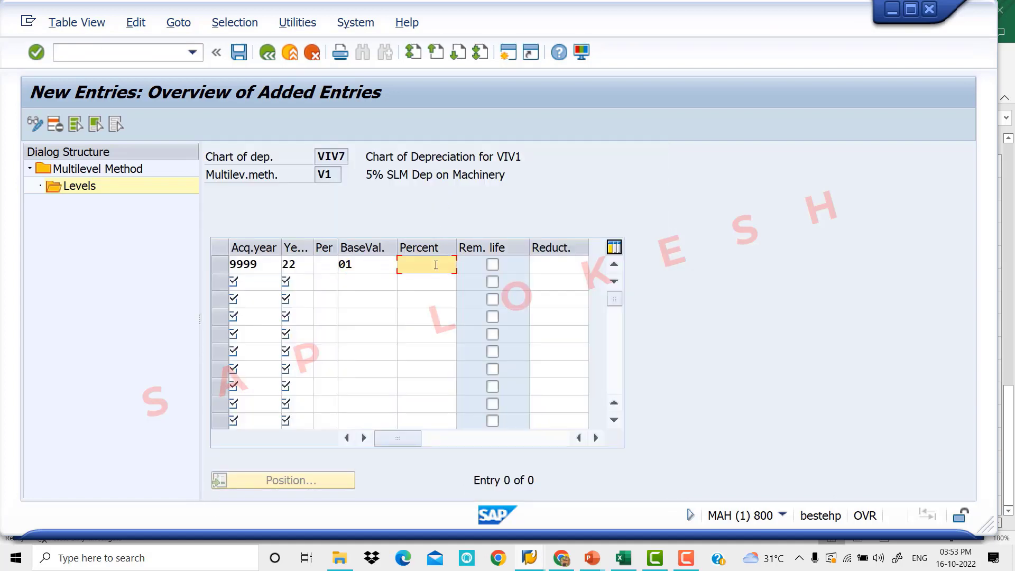
left_click(421, 316)
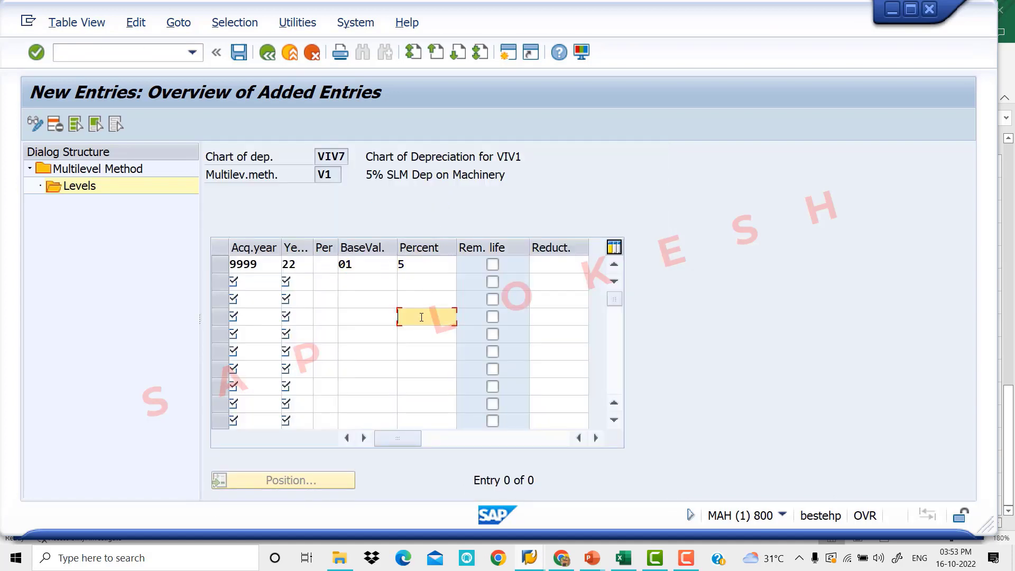
left_click(240, 52)
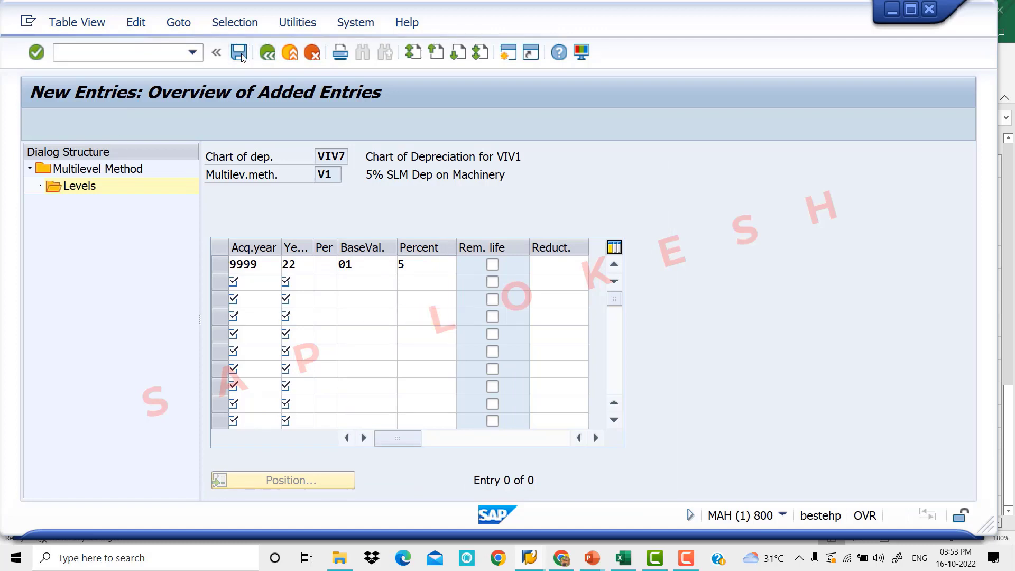
left_click(296, 312)
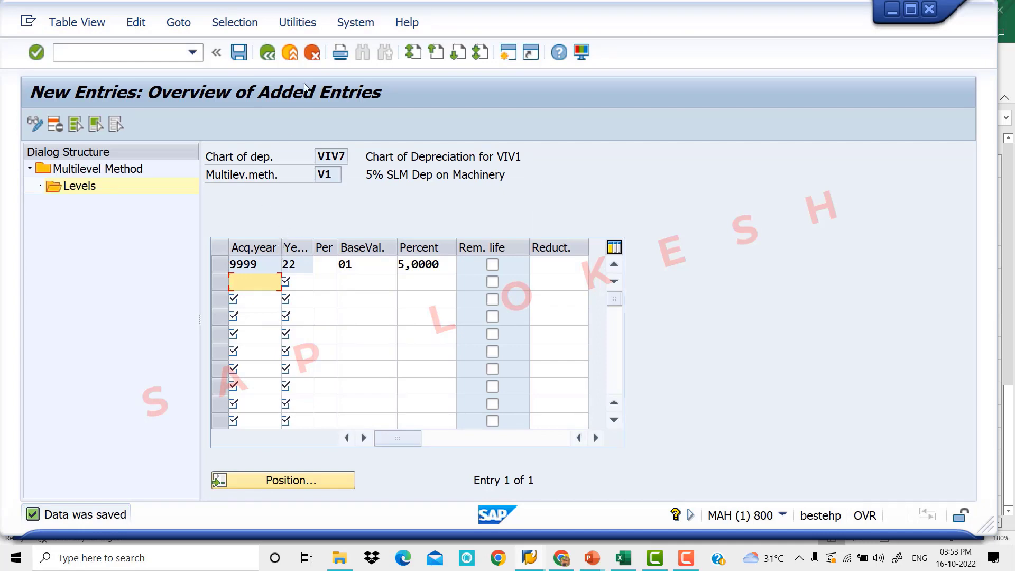
left_click(268, 54)
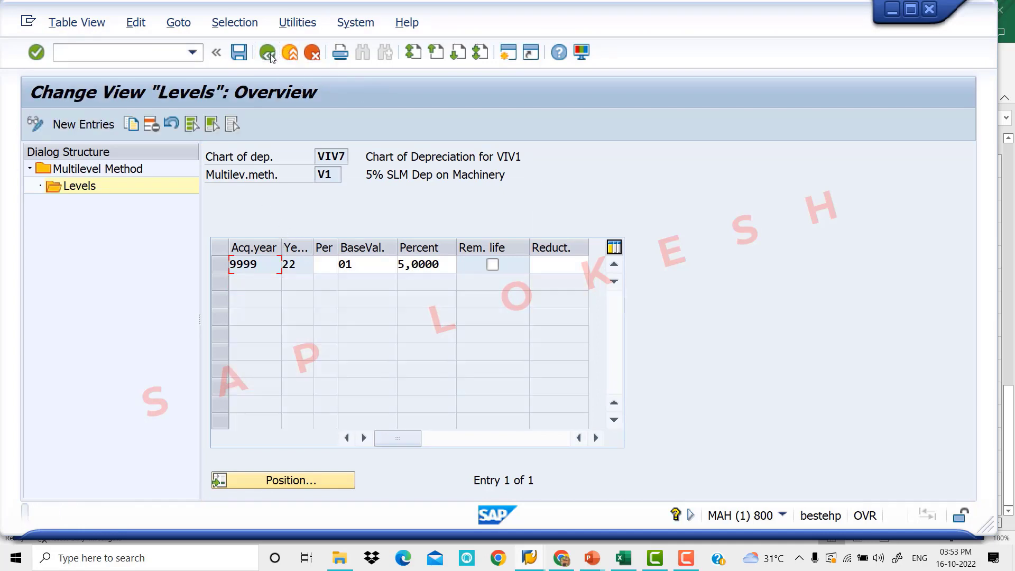
left_click(269, 55)
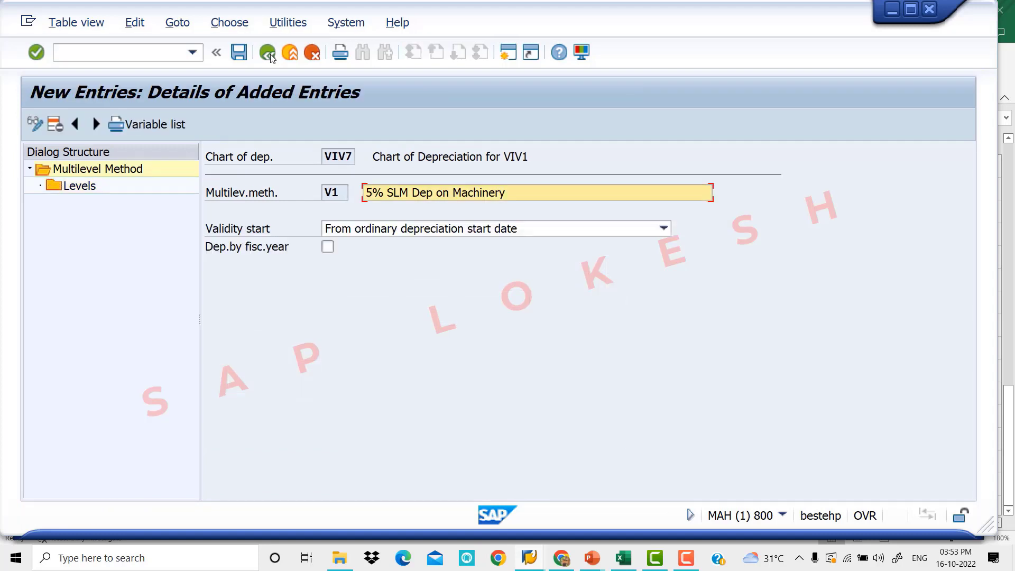
- Add multilevel method V2, "10% WDV Dep Non Machinery", with validity start From ordinary depreciation start date
left_click(97, 125)
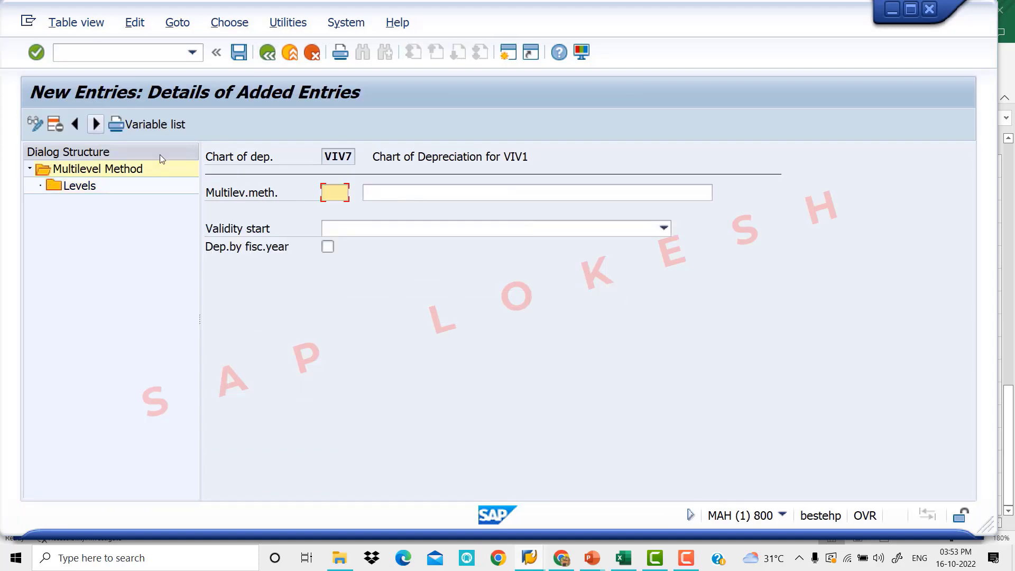
type("V")
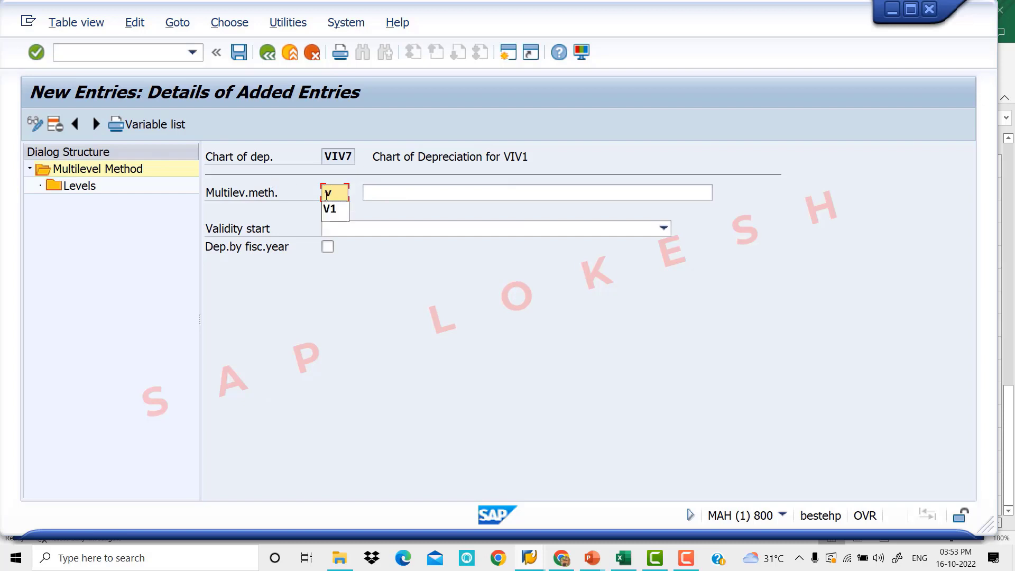
type("V")
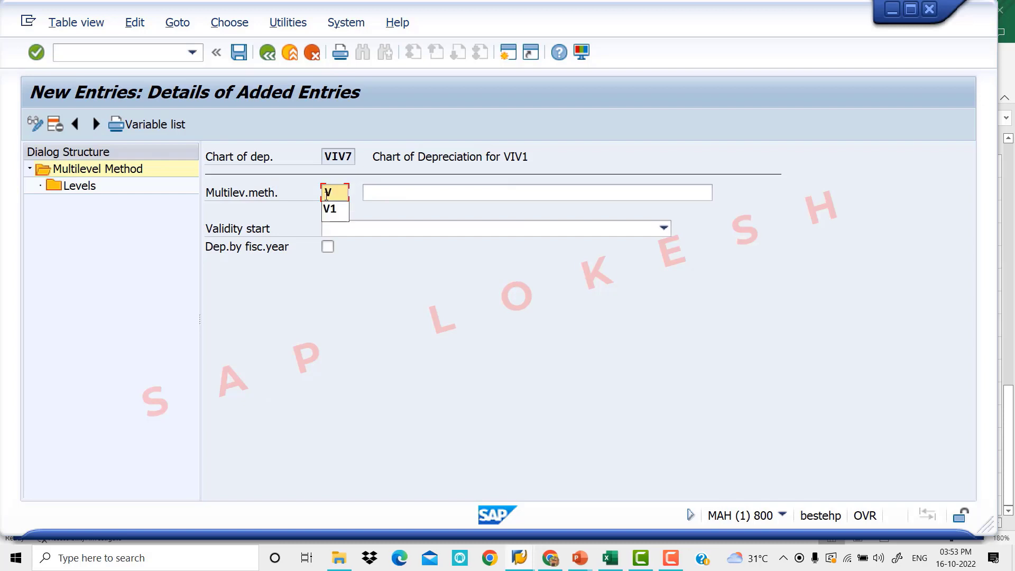
type("2")
left_click(400, 197)
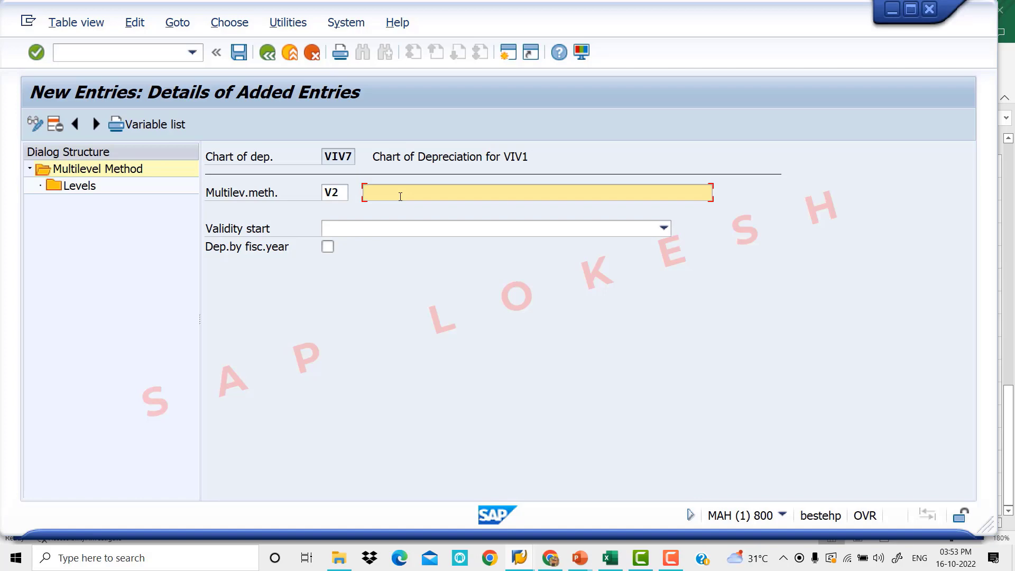
type("10% WDV Depreciat")
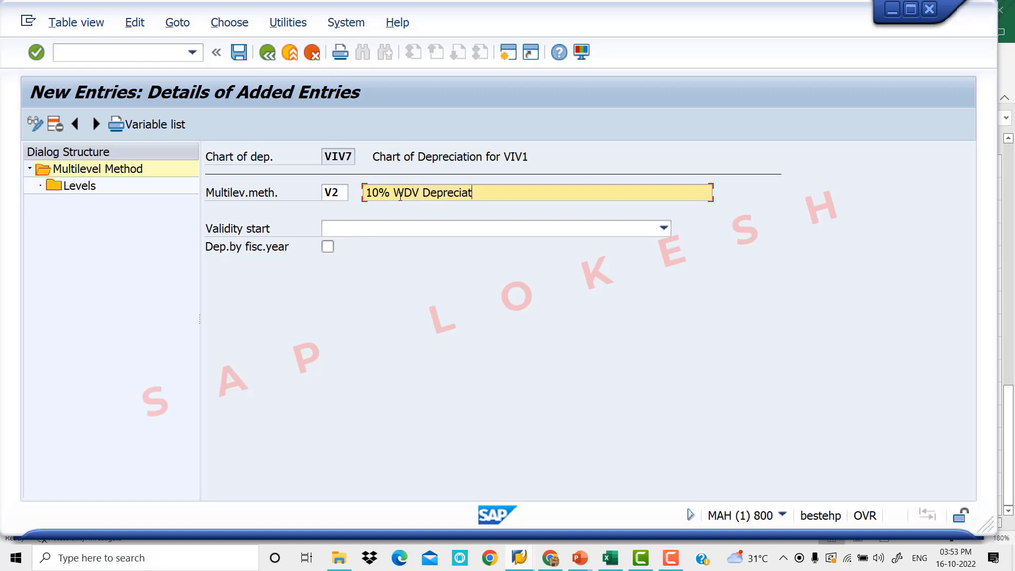
type("ion")
key("BackSpace")
key("BackSpace")
key("BackSpace")
key("BackSpace")
key("BackSpace")
key("BackSpace")
type("Non Machinery")
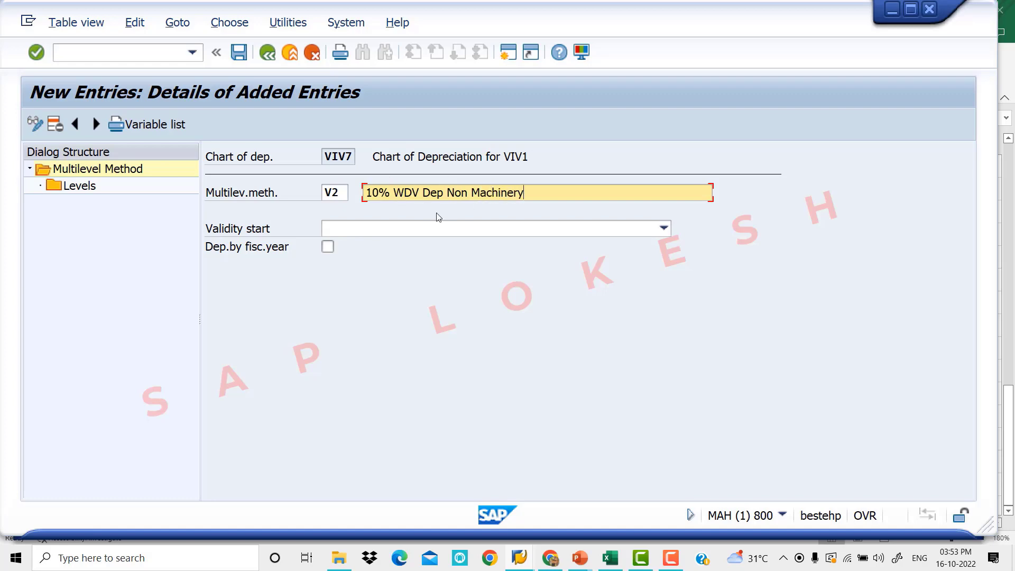
left_click(453, 230)
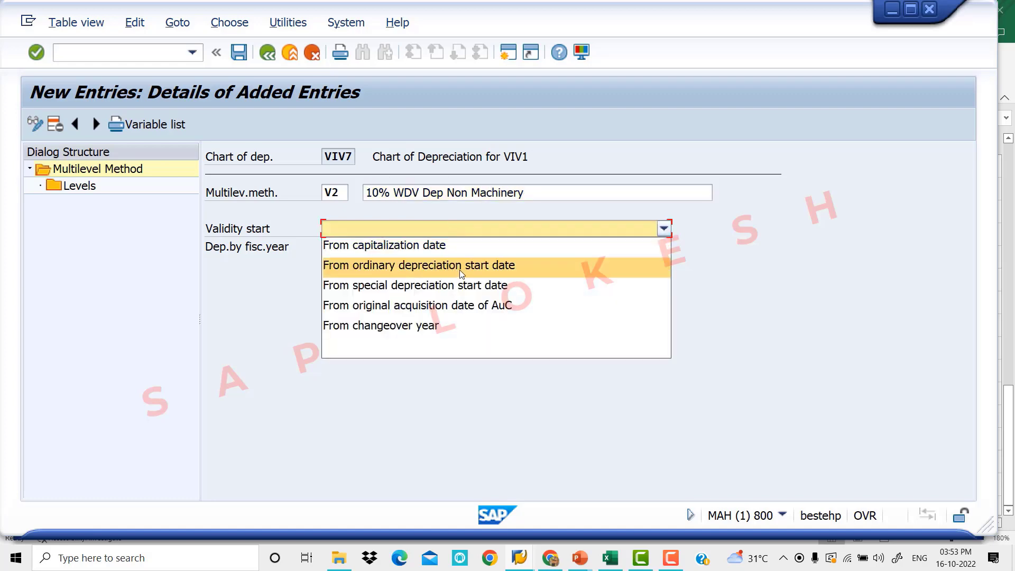
left_click(462, 274)
- Add a new level for multilevel method V2 with acquisition year 9999 and years 22
double_click(84, 187)
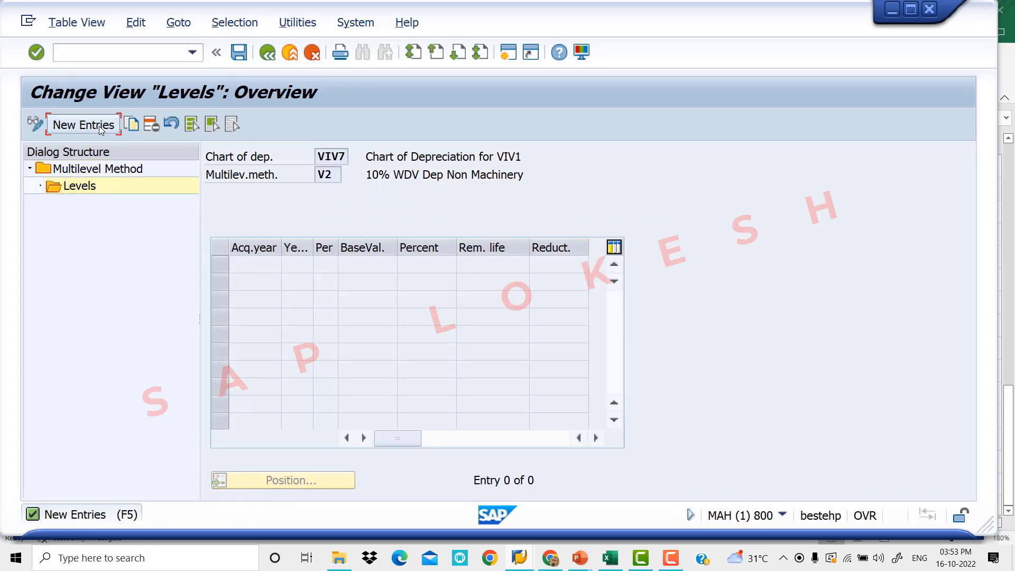
left_click(98, 125)
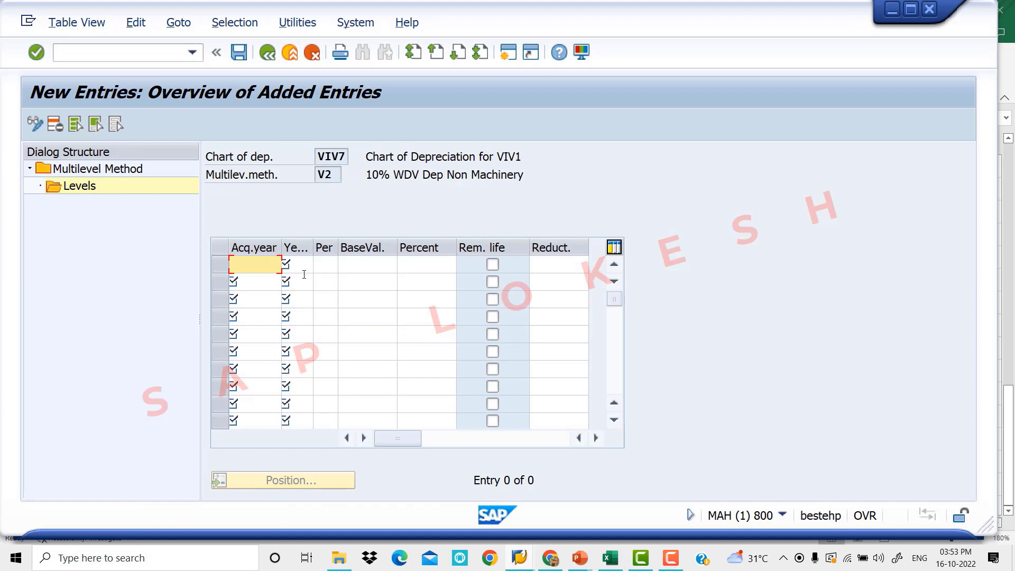
type("9999")
key("Tab")
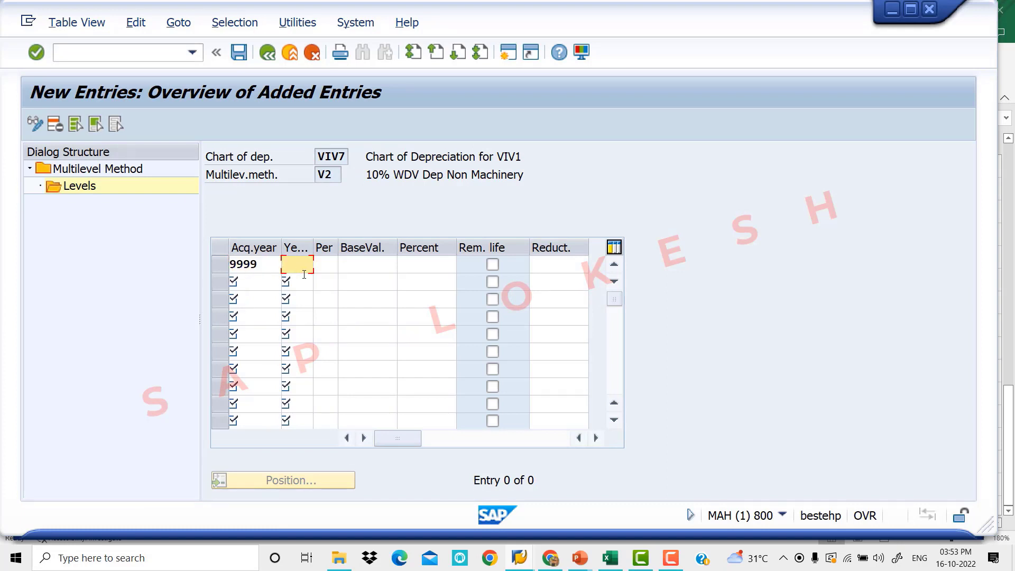
type("22")
key("Tab")
key("Tab")
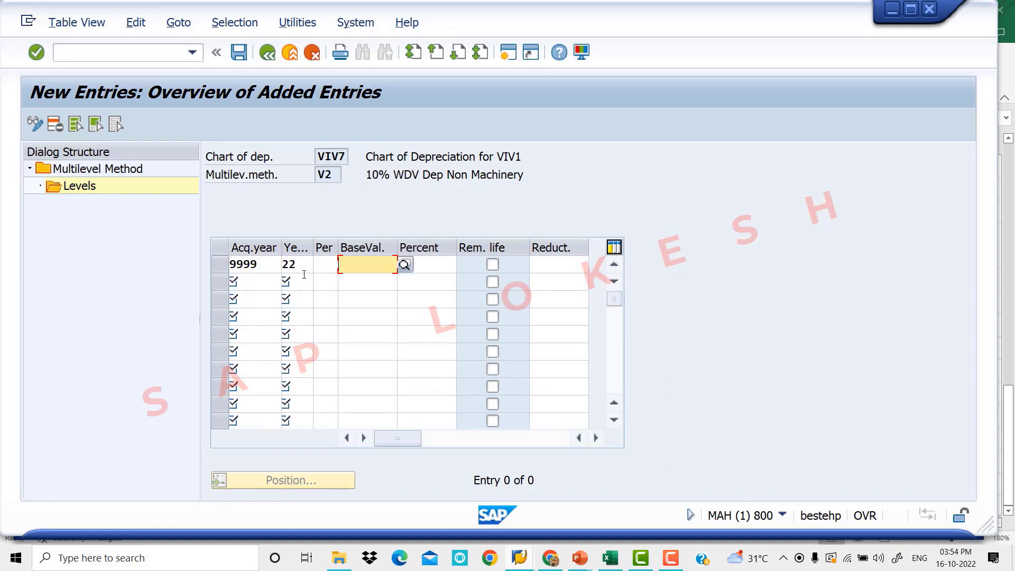
- Set the V2 level's base value to 24 (Net book value) and percent to 10, and save
left_click(405, 264)
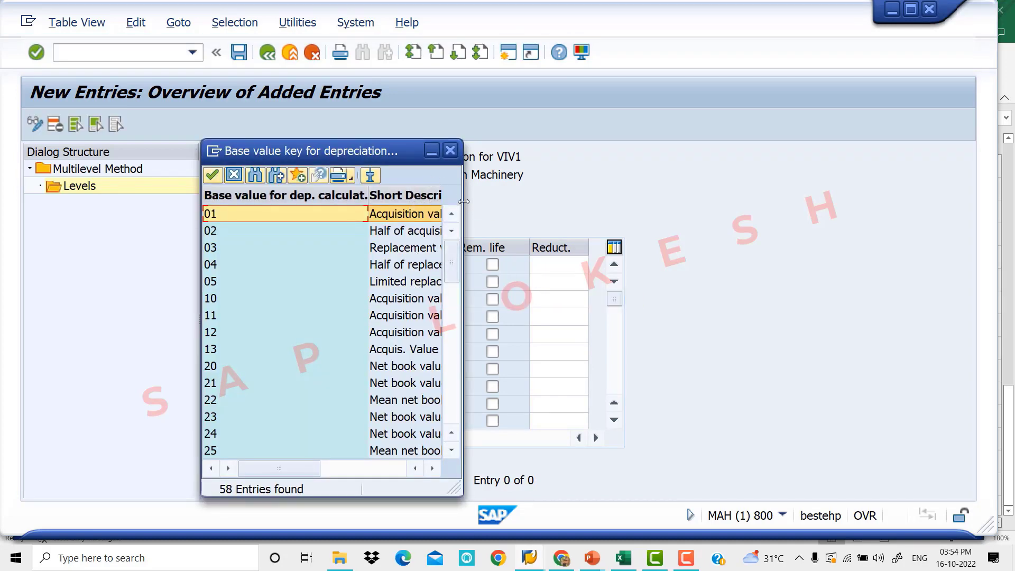
left_click_drag(464, 200, 553, 201)
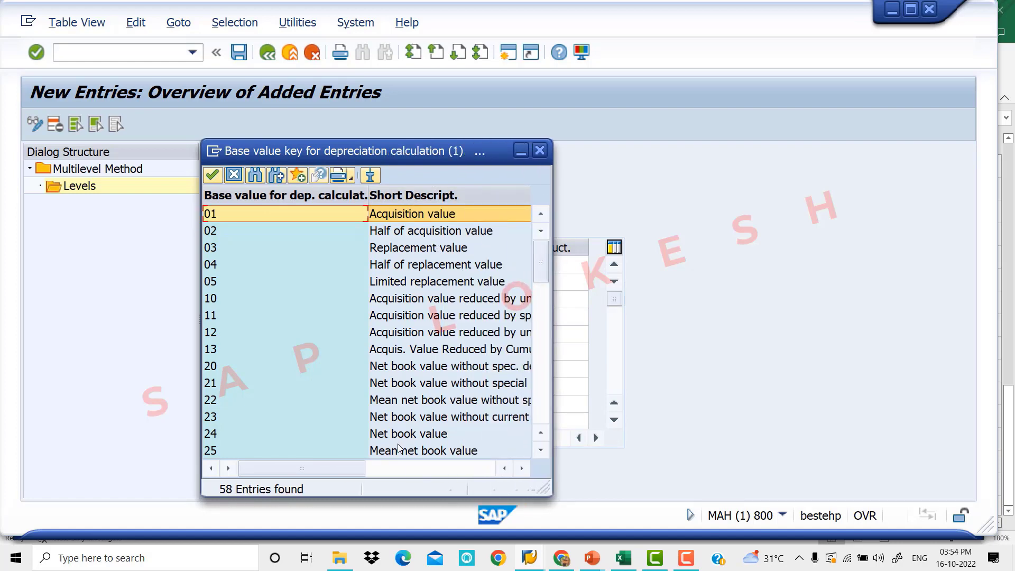
double_click(215, 438)
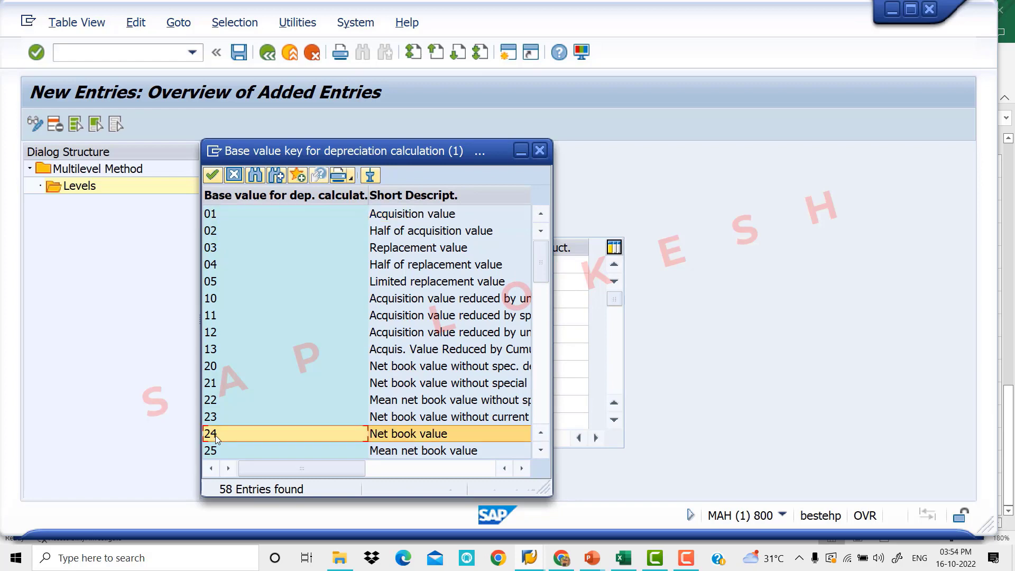
left_click(433, 266)
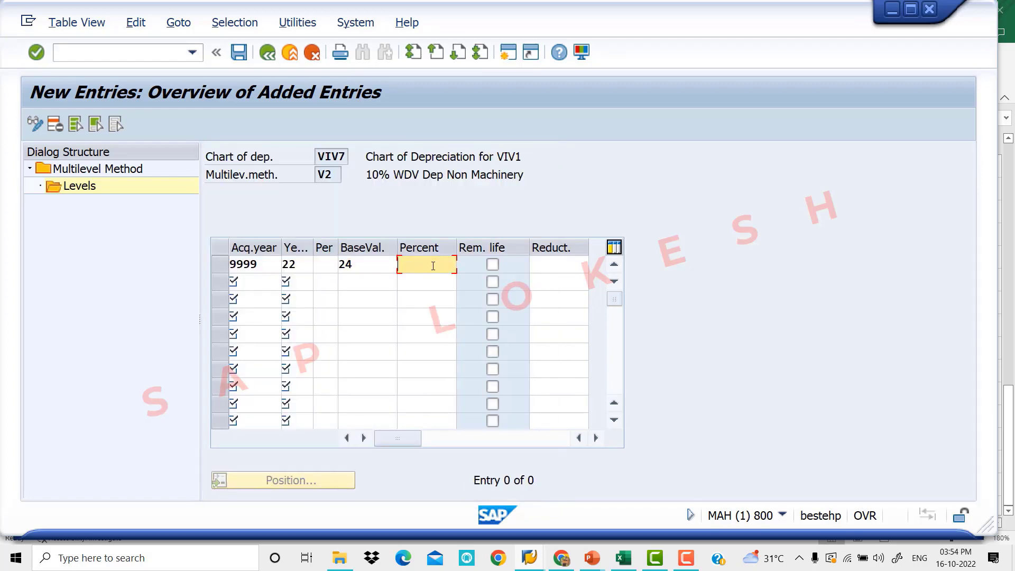
type("10")
left_click(439, 305)
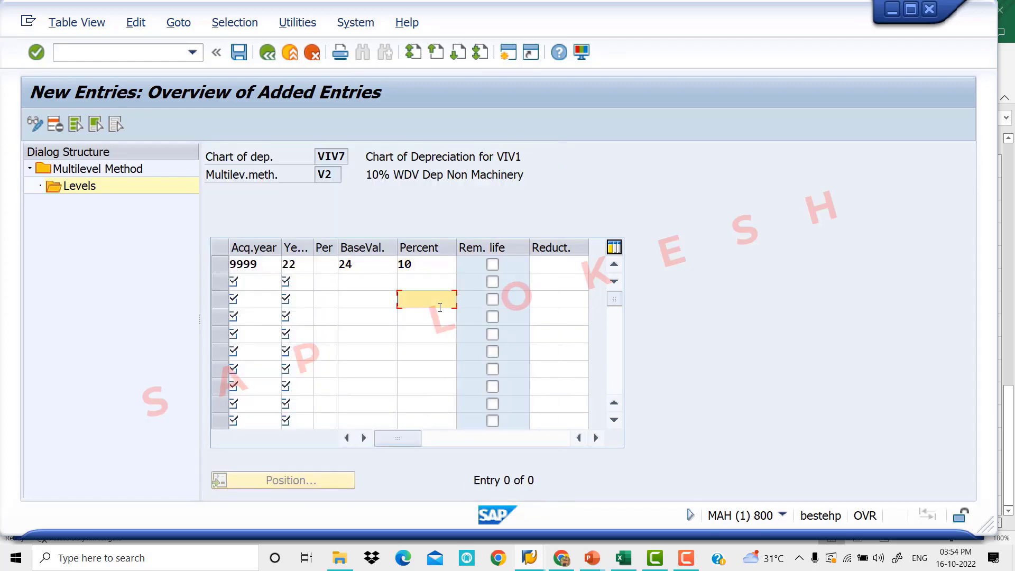
left_click(241, 57)
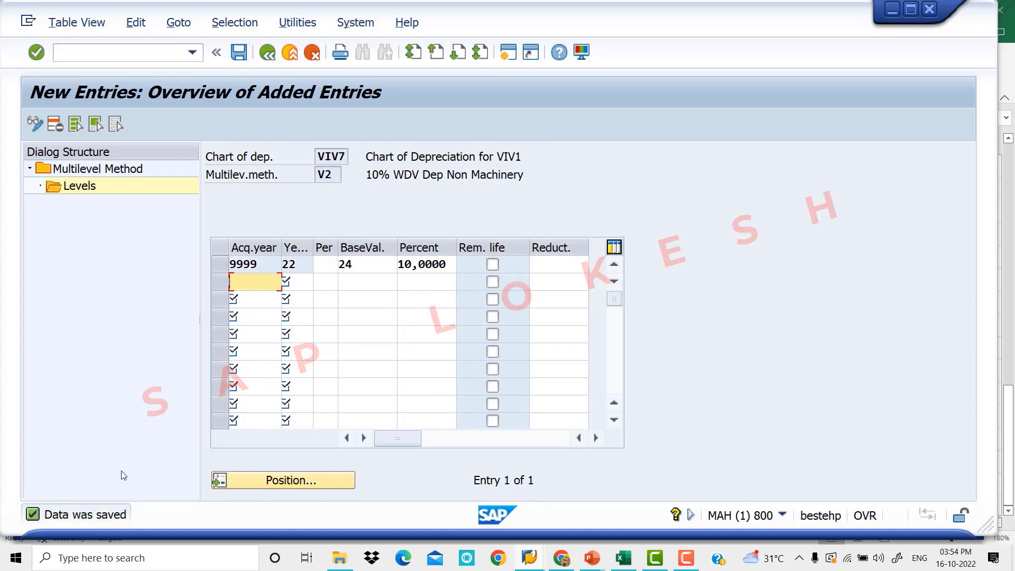
- Leave the multilevel method configuration for the implementation guide and collapse its Depreciation Key node
left_click(268, 53)
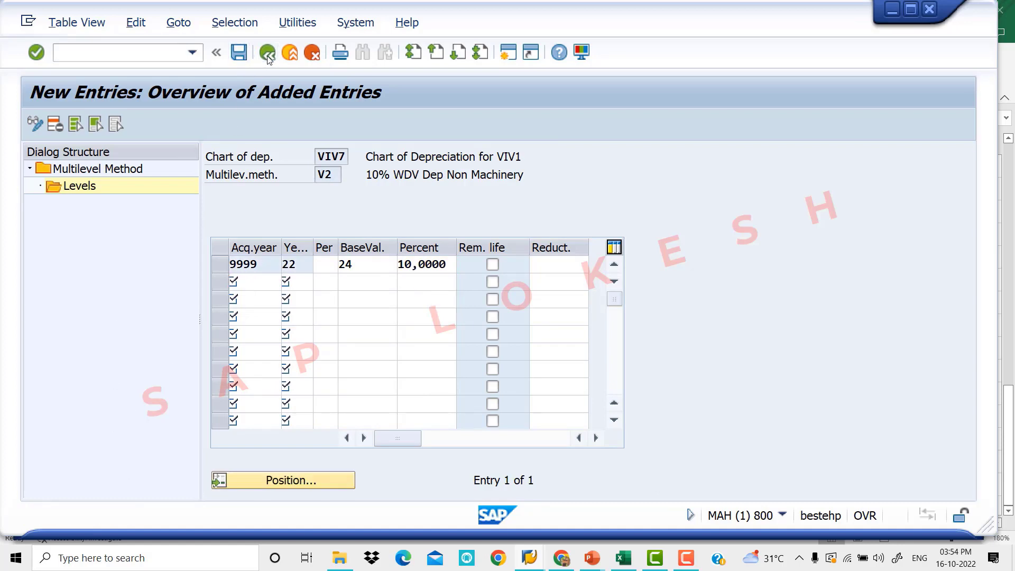
left_click(267, 55)
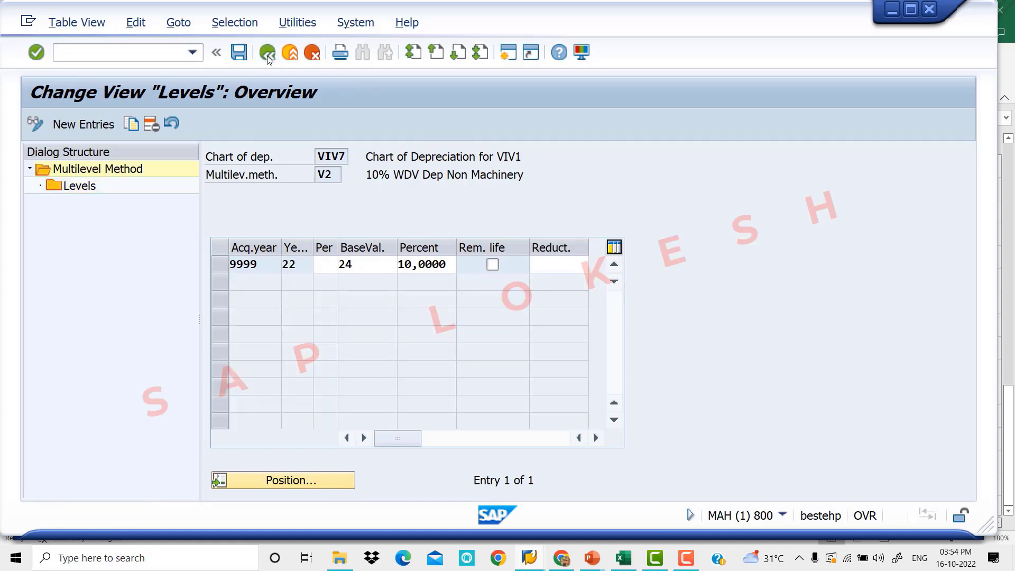
left_click(267, 55)
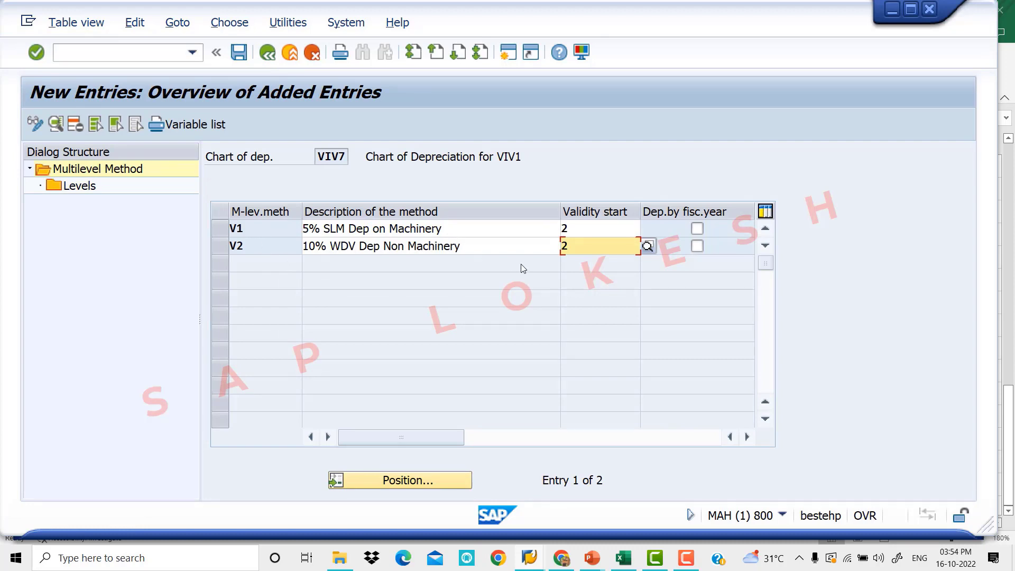
left_click(267, 53)
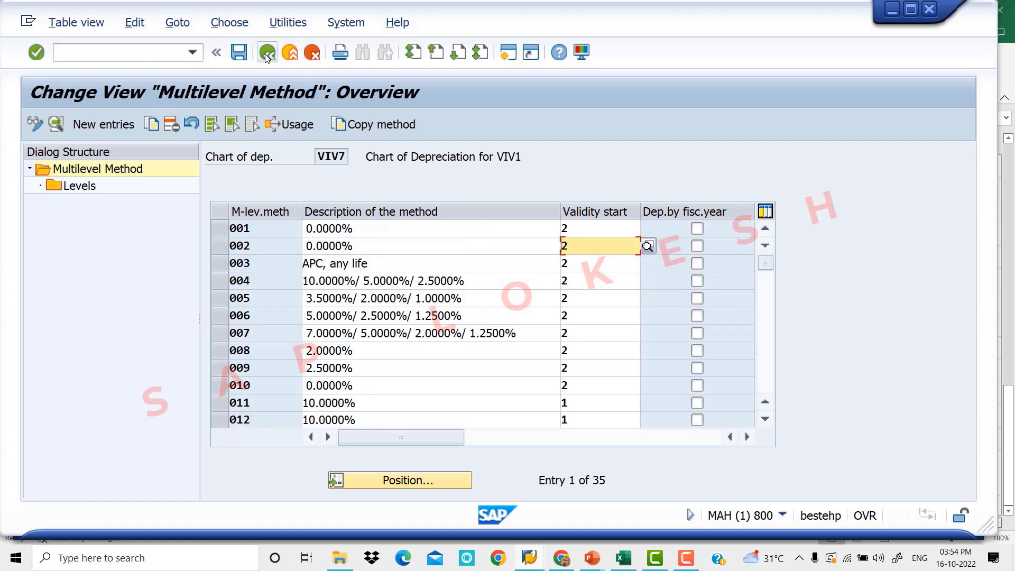
left_click(267, 53)
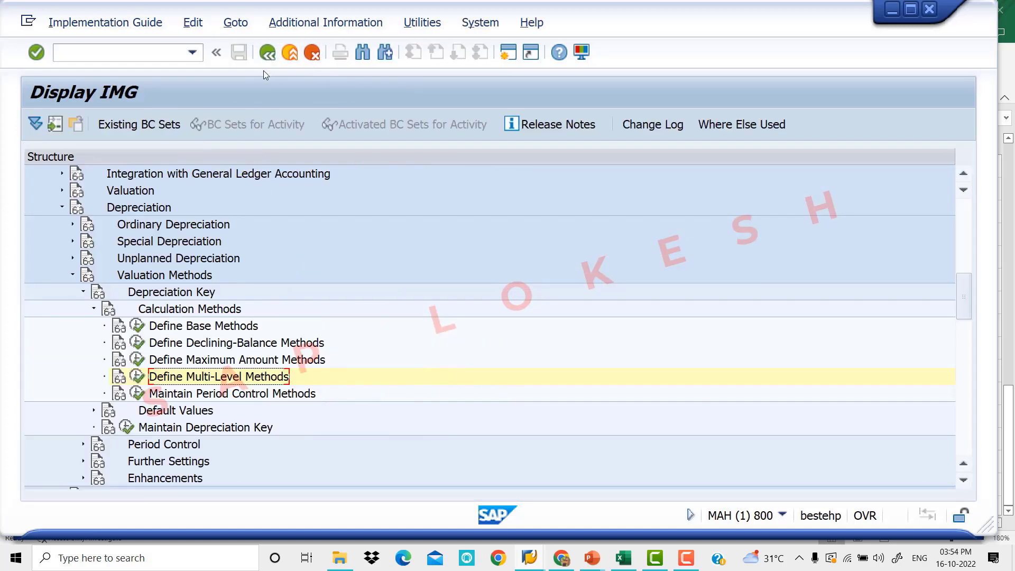
left_click(84, 292)
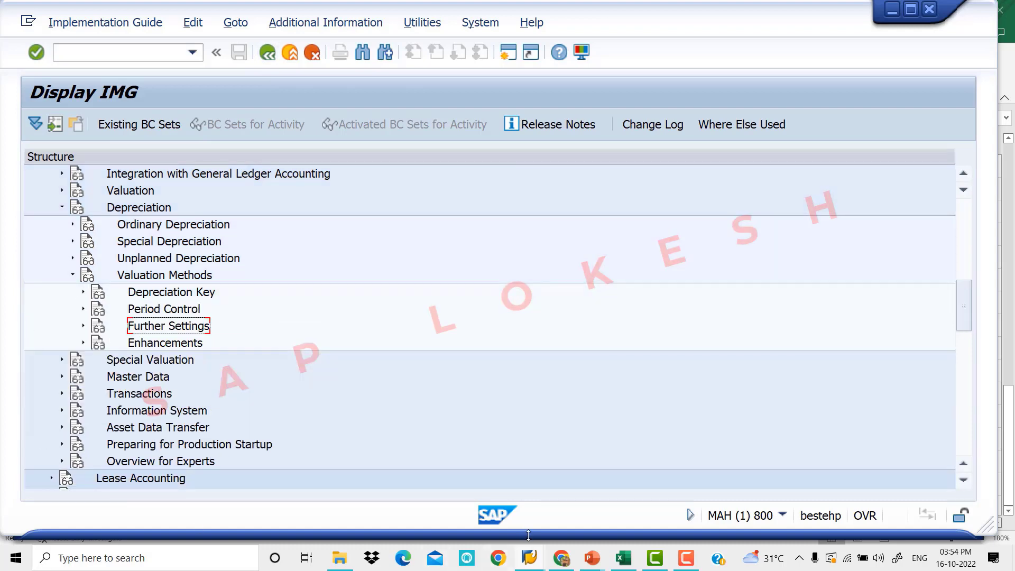
- Check the Part-3 configuration task list in the Excel workbook and return to the SAP implementation guide
left_click(623, 557)
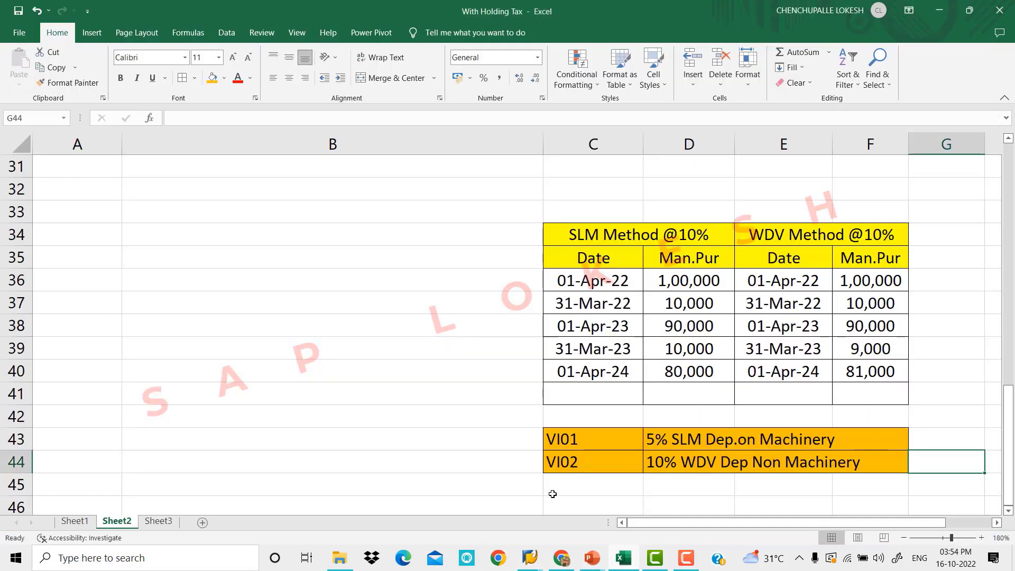
scroll(343, 408, "up", 2)
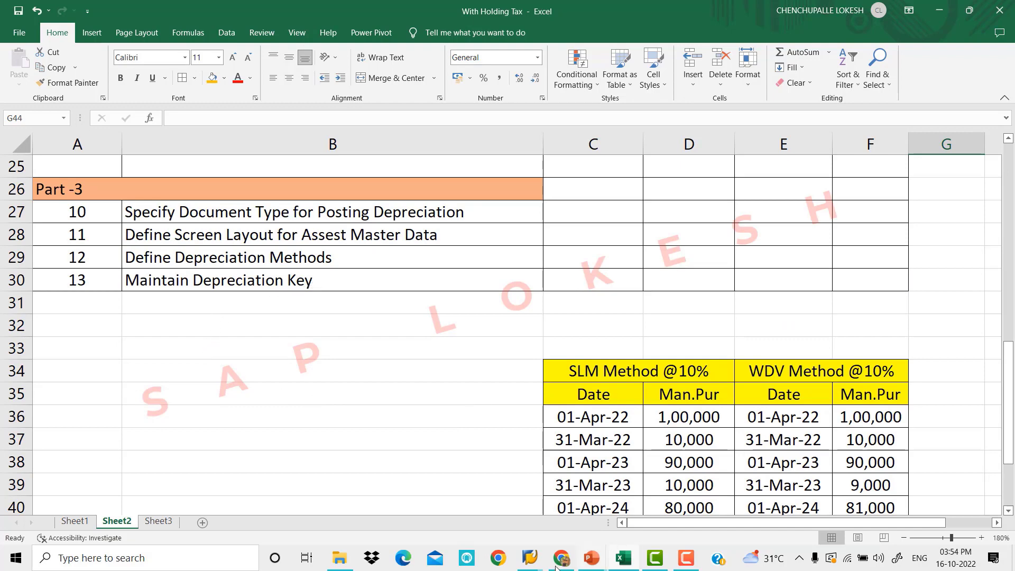
mouse_move(534, 566)
left_click(633, 494)
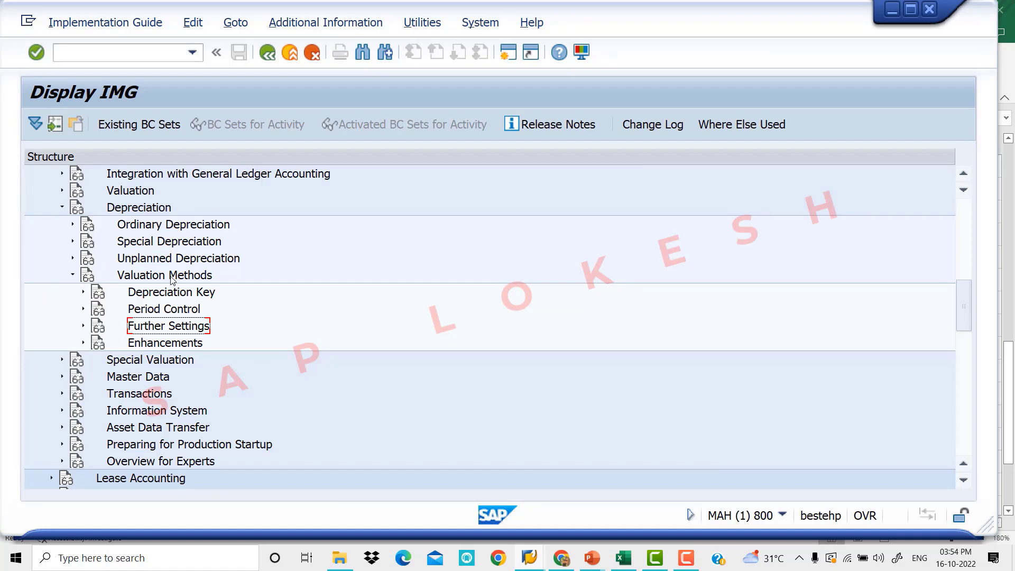
- Expand the Depreciation Key node under Depreciation, Valuation Methods, and collapse its Calculation Methods node
left_click(73, 274)
left_click(73, 275)
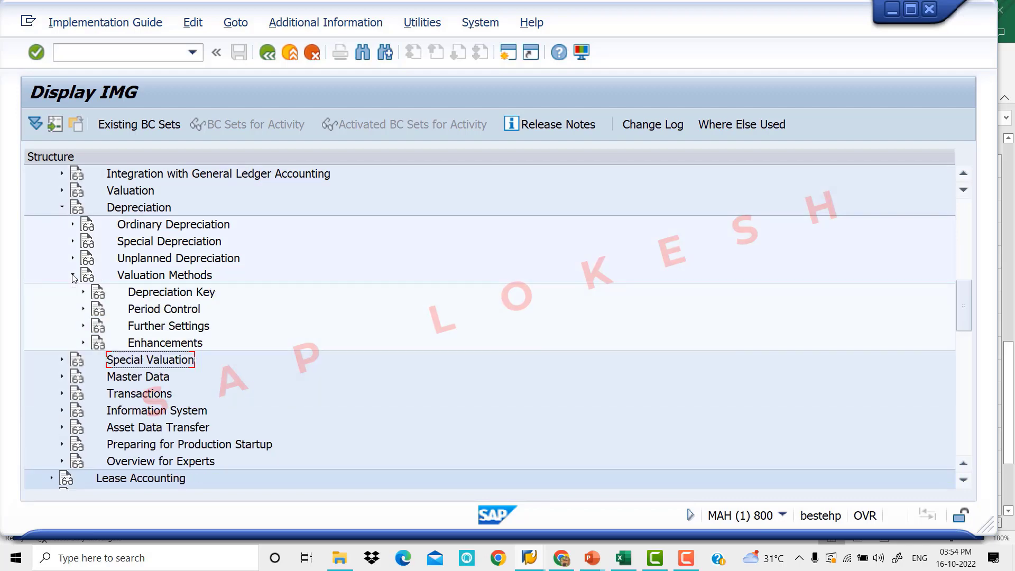
left_click(83, 293)
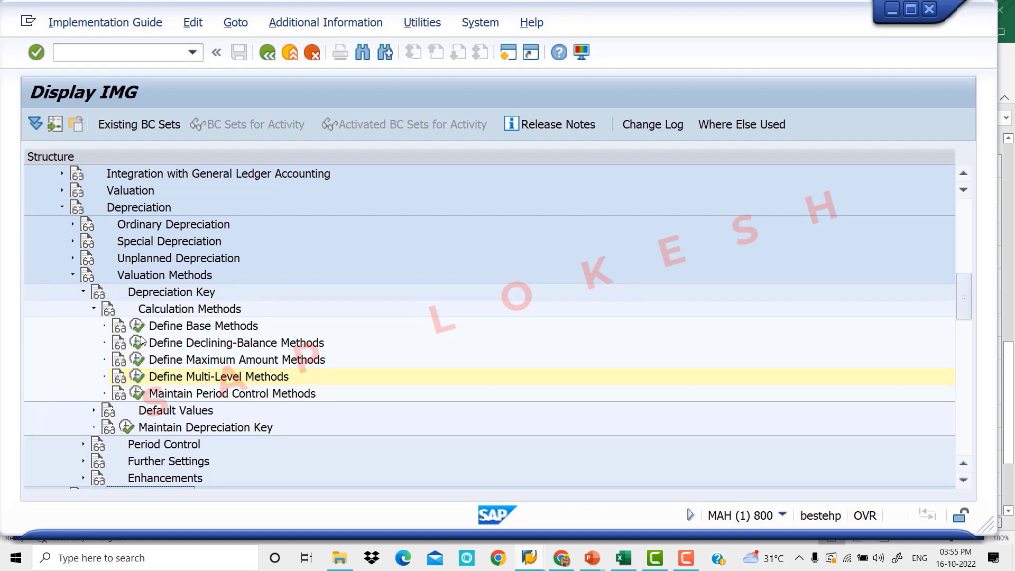
left_click(61, 209)
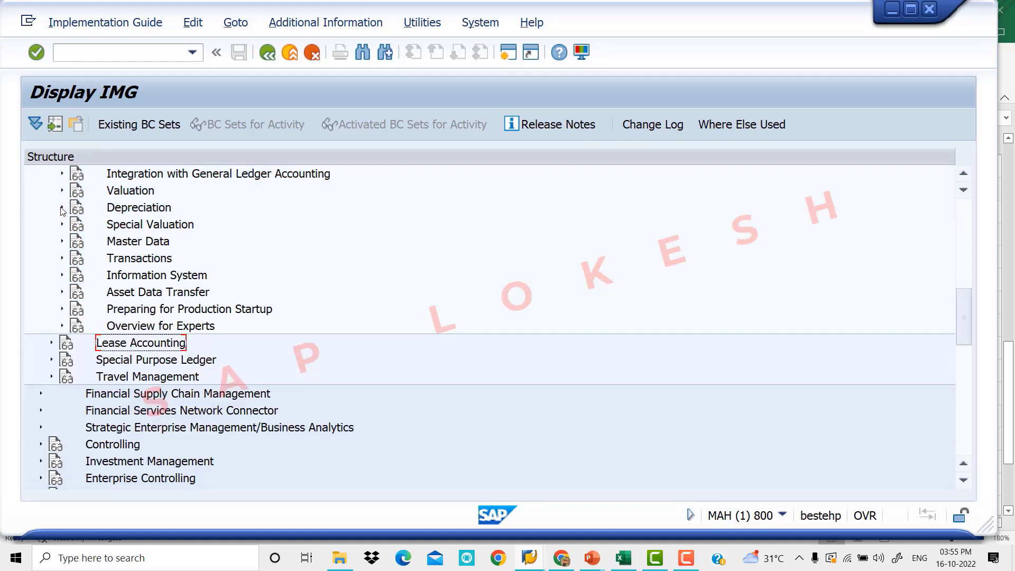
scroll(127, 250, "up", 3)
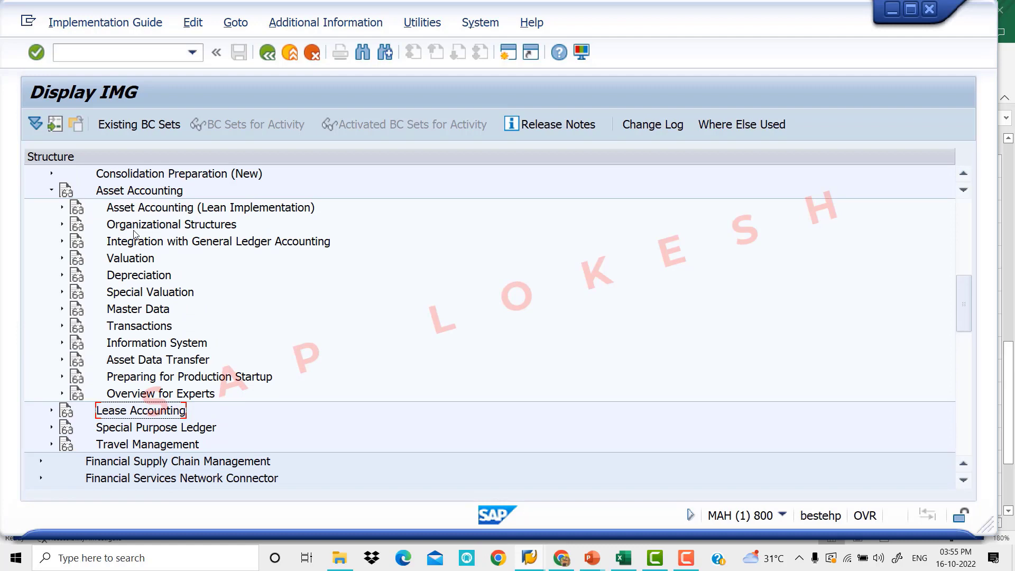
left_click(62, 275)
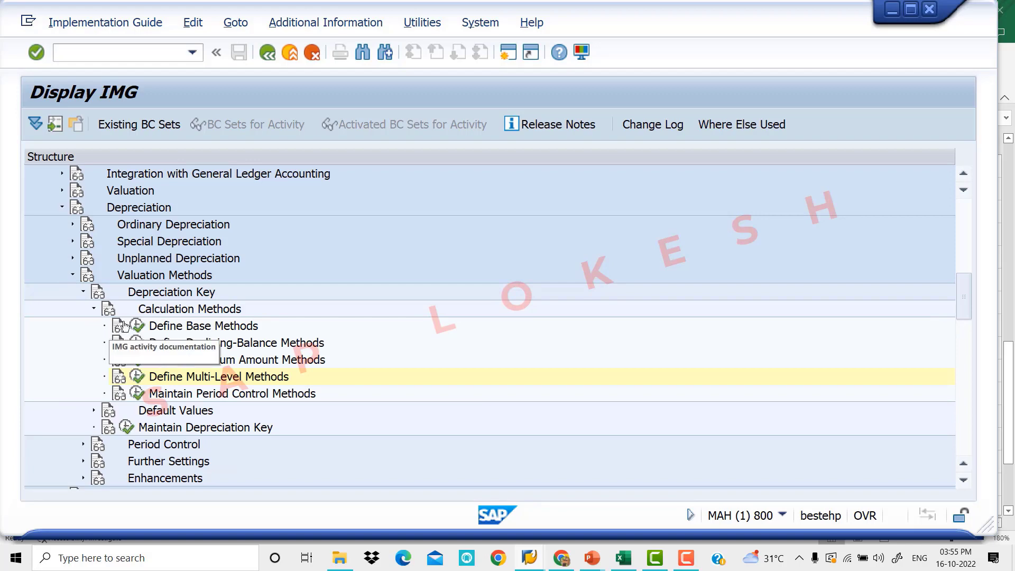
left_click(84, 293)
left_click(83, 292)
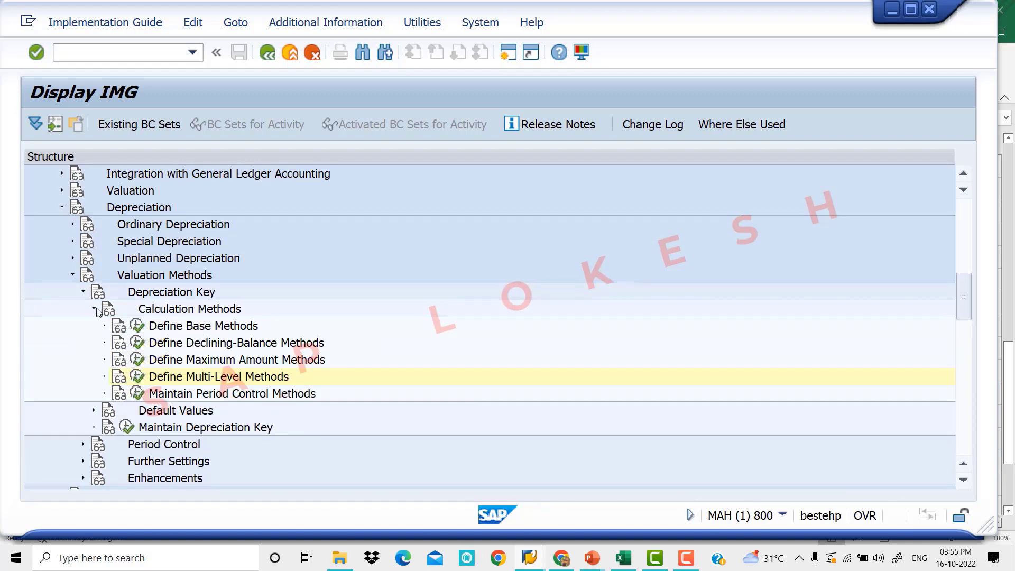
left_click(94, 310)
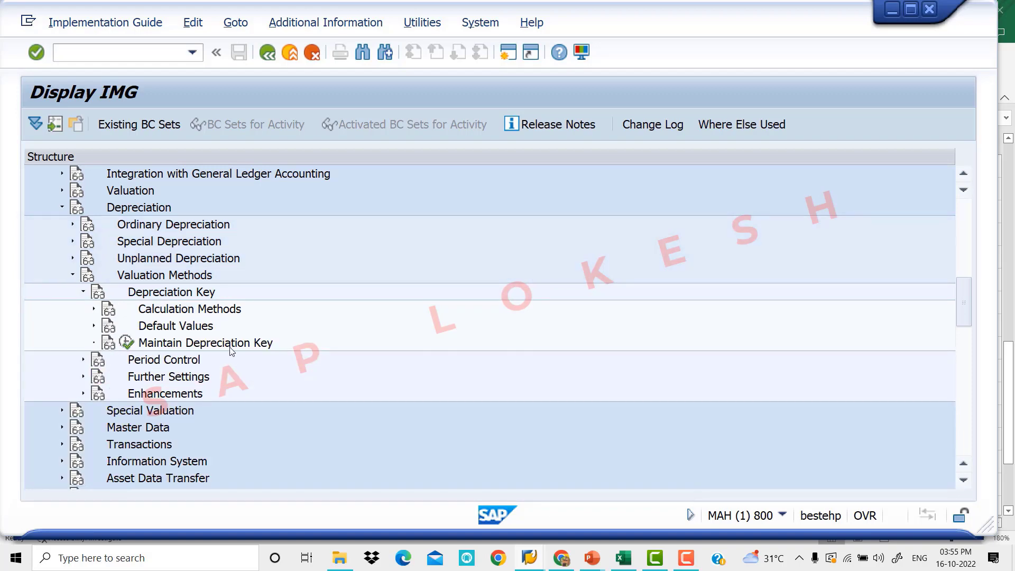
- Open the Maintain Depreciation Key activity, view the details of existing key DG25, and return to the overview
left_click(127, 344)
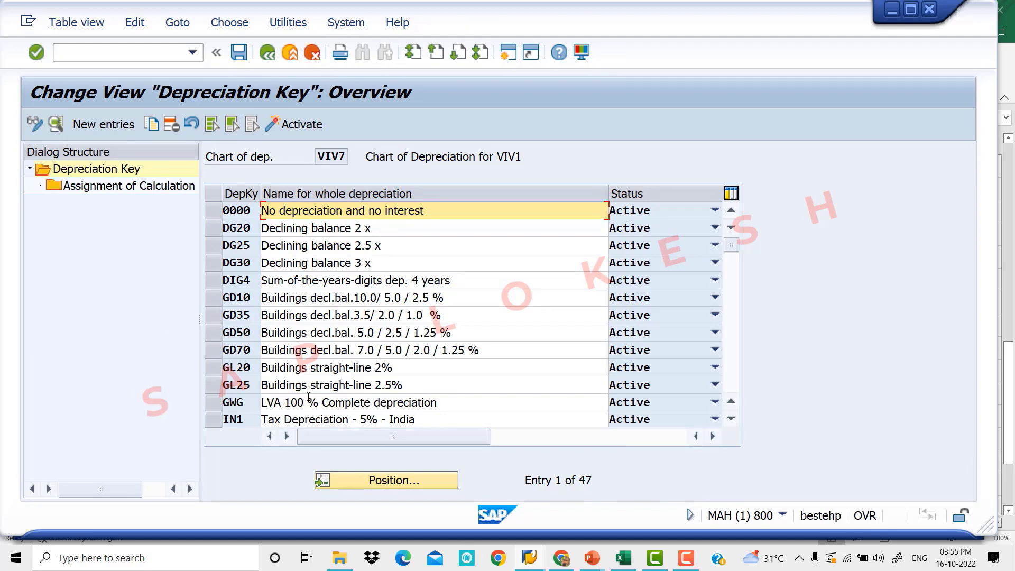
double_click(466, 245)
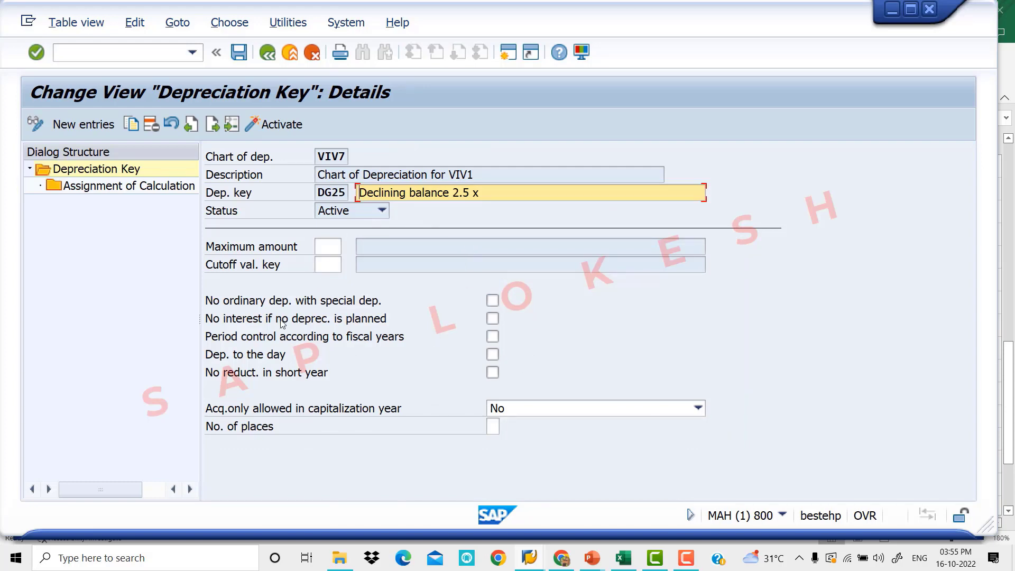
left_click(267, 53)
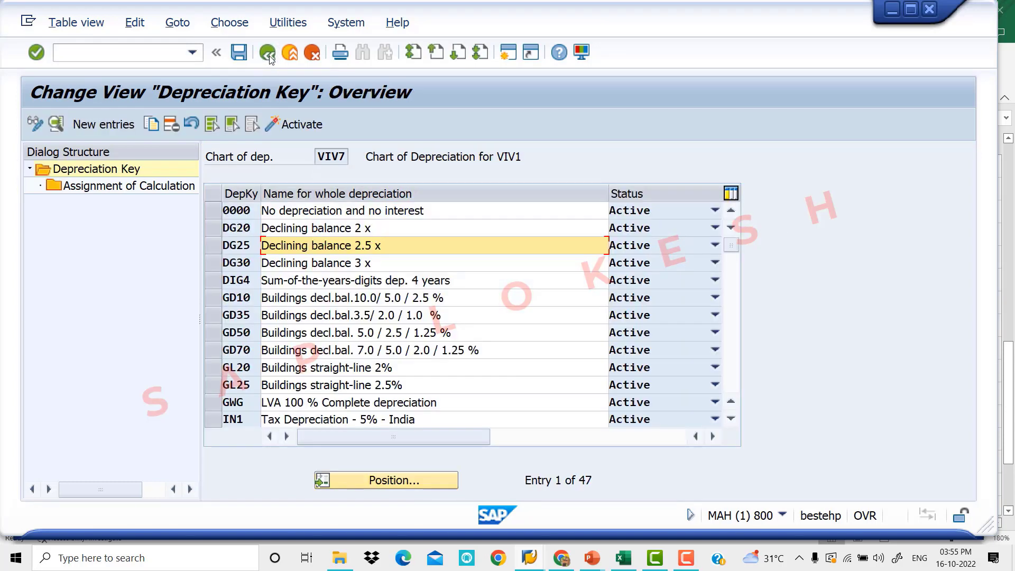
- Start a new depreciation key entry for chart VIV7, check the planned key in the Excel workbook, and enter VI01 as the key
left_click(111, 124)
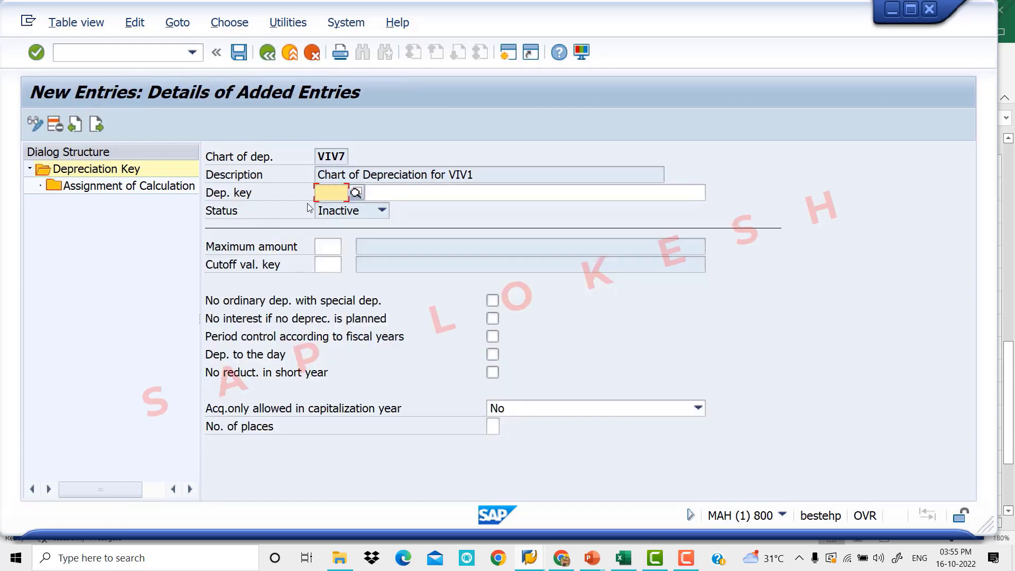
left_click(624, 557)
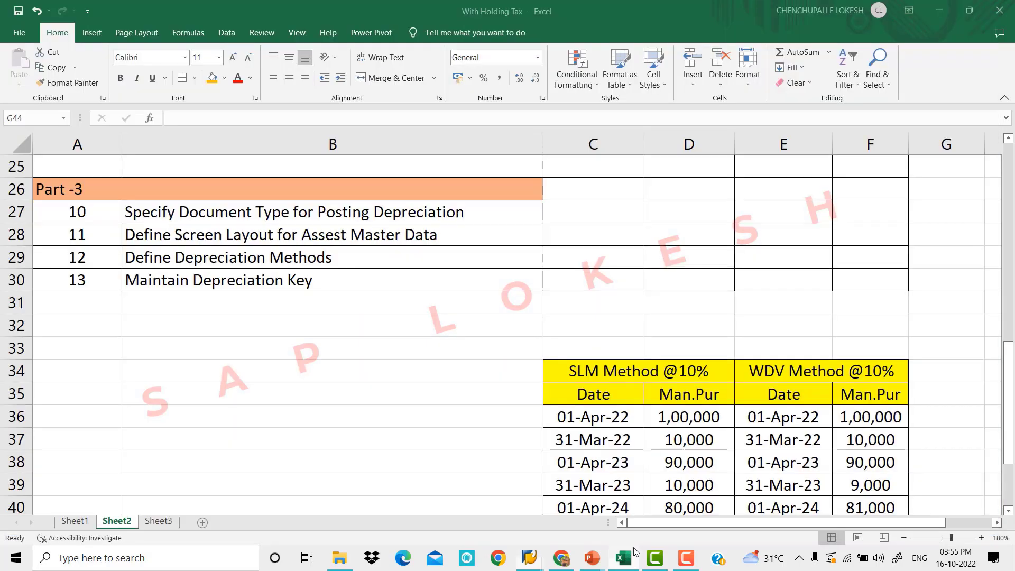
scroll(622, 424, "down", 2)
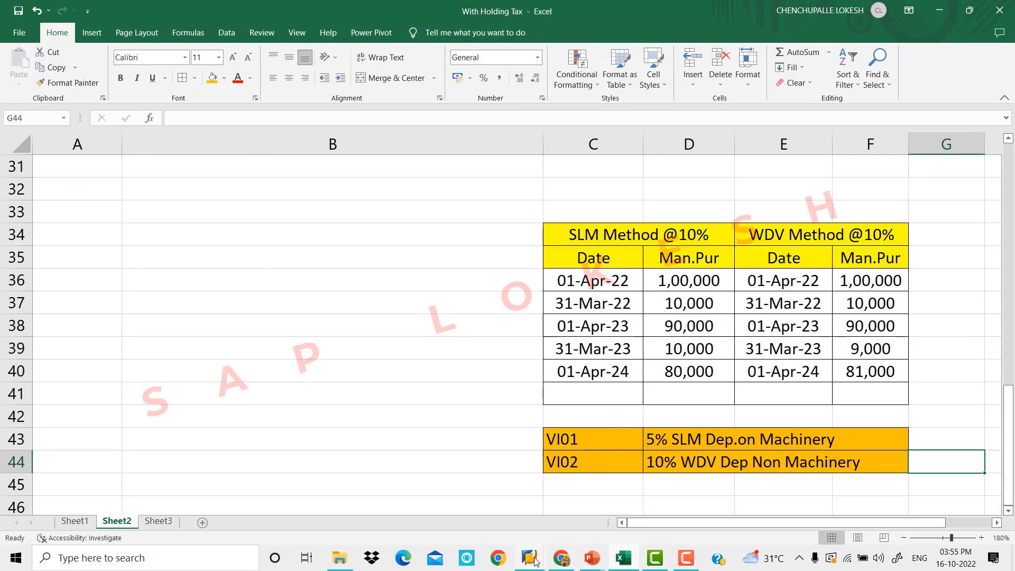
mouse_move(529, 557)
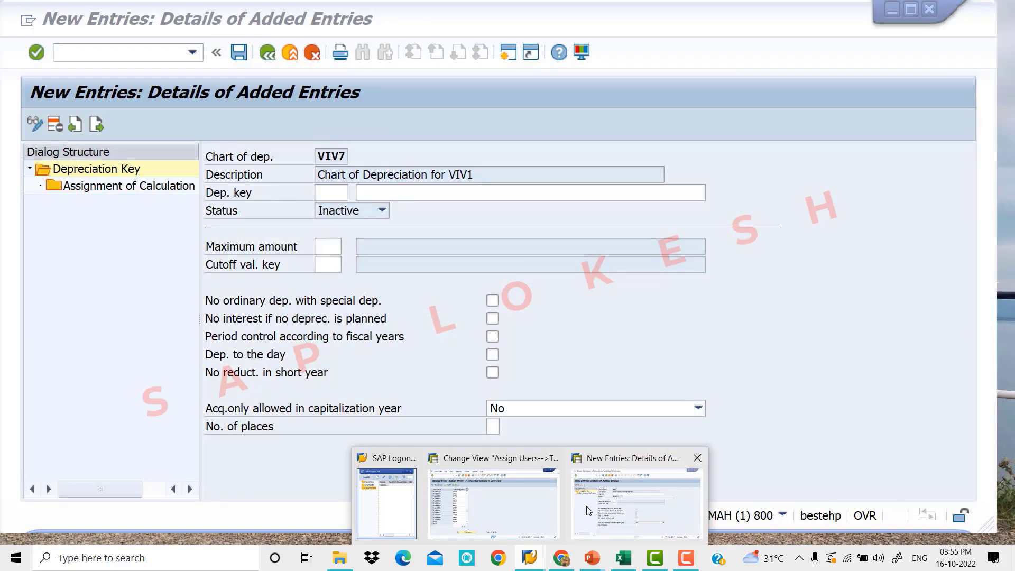
left_click(634, 502)
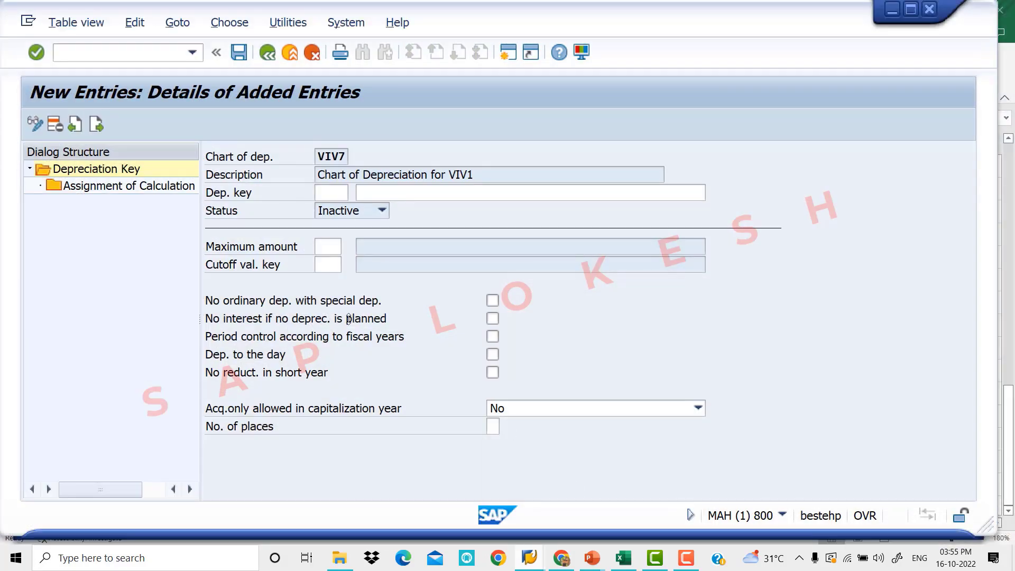
type("vi")
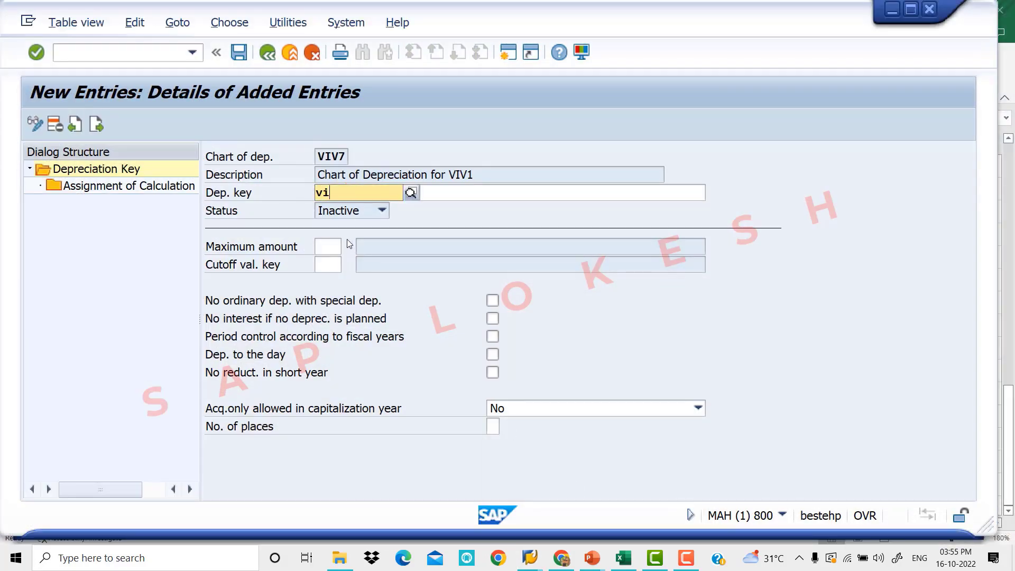
type("VI01")
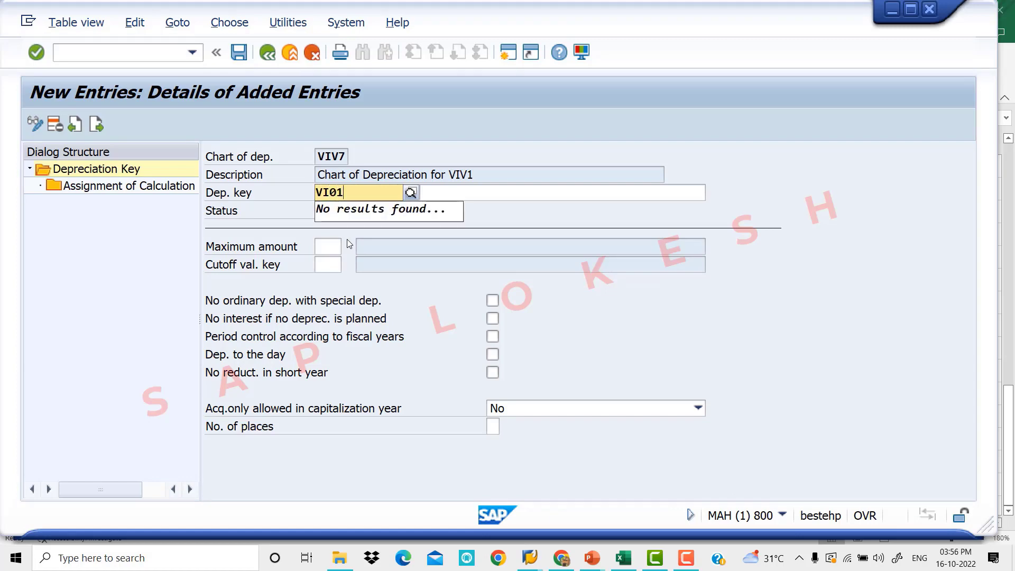
- Copy the description "5% SLM Dep.on Machinery" from the Excel workbook into the description of key VI01 in SAP
left_click(455, 193)
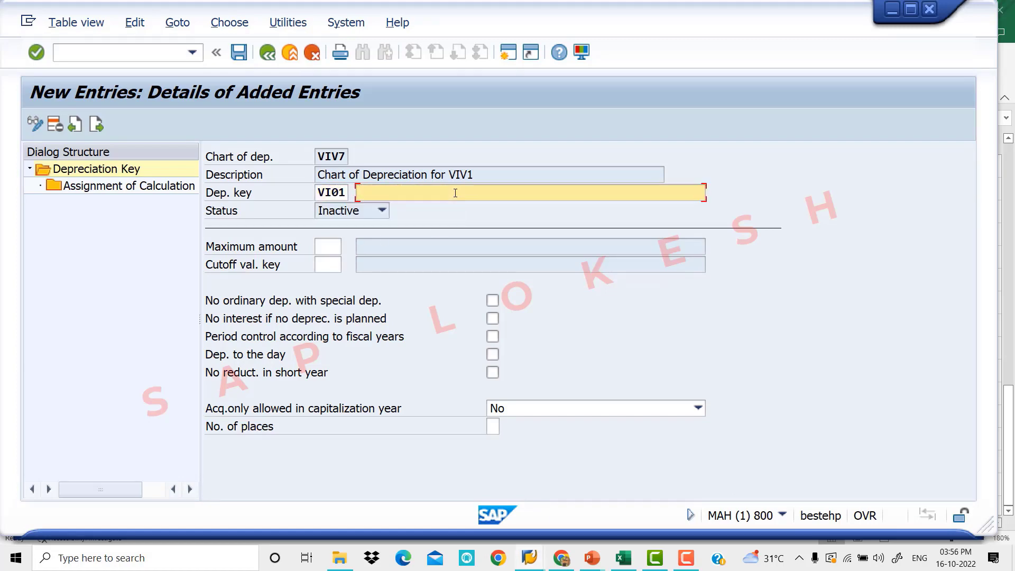
left_click(637, 556)
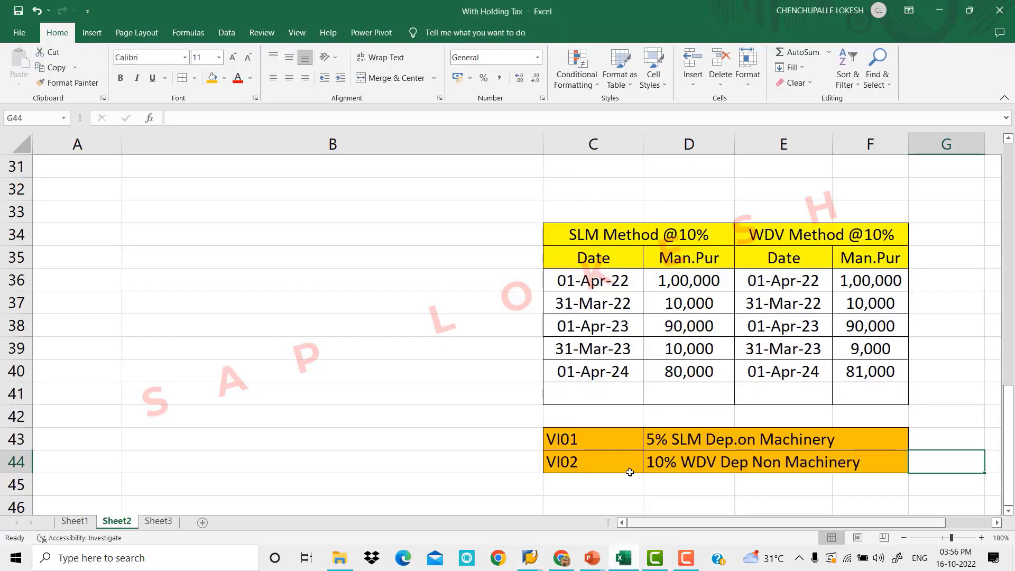
left_click(667, 439)
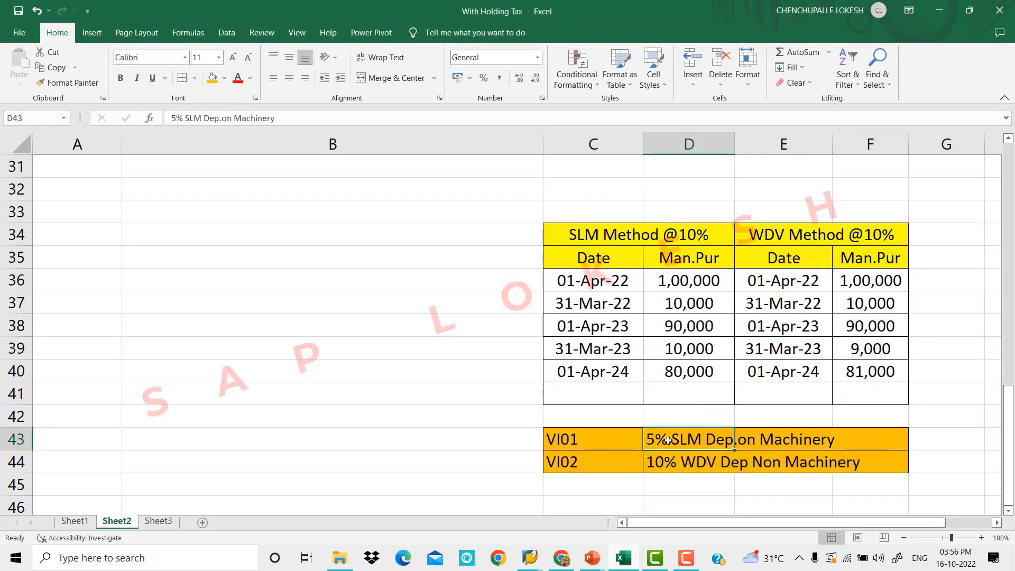
key("ctrl+c")
left_click(541, 556)
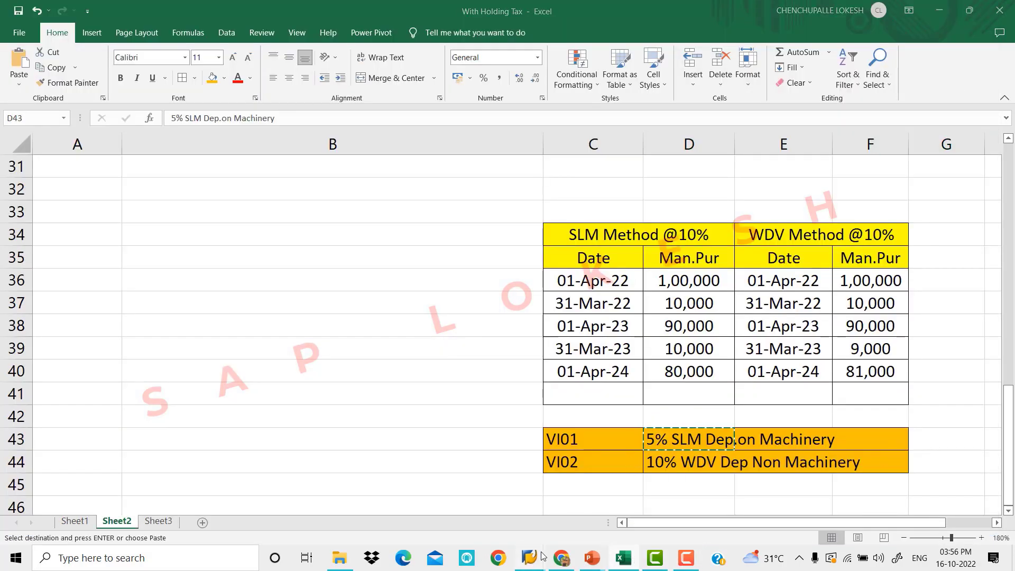
left_click(604, 502)
key("ctrl+v")
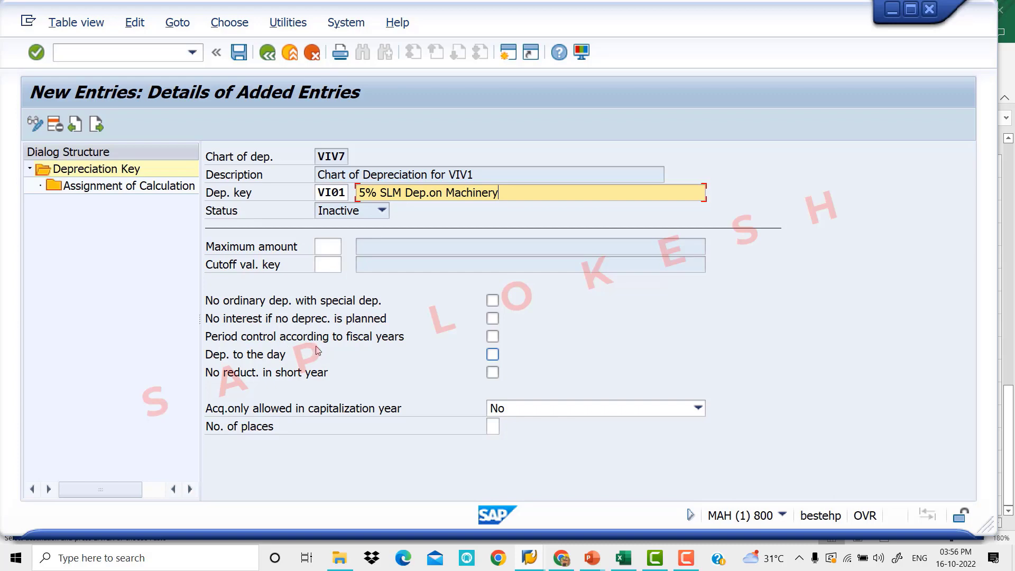
- Enable period control according to fiscal years and depreciation to the day for VI01, and open its calculation method assignments
left_click(492, 336)
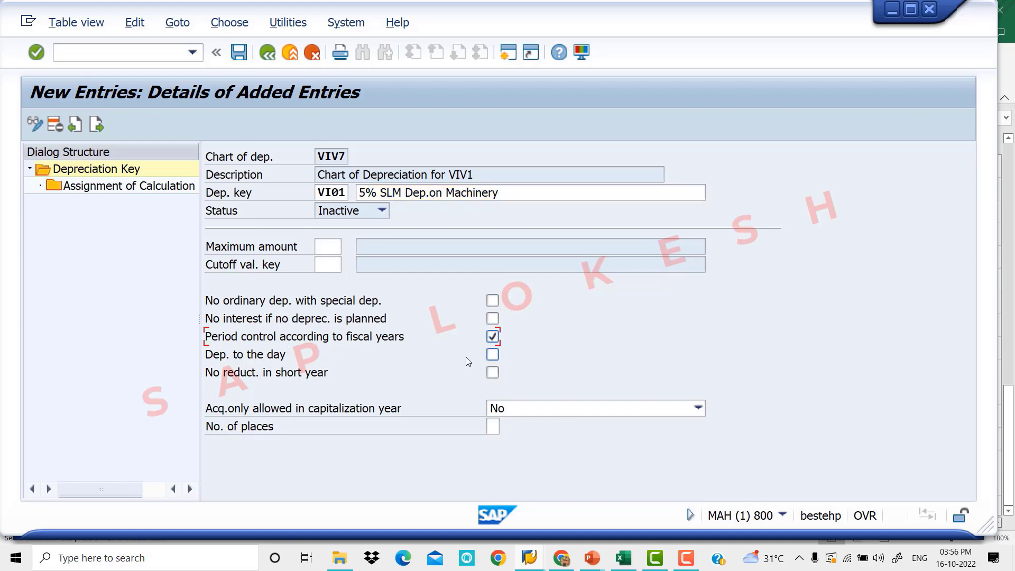
left_click(496, 357)
double_click(116, 186)
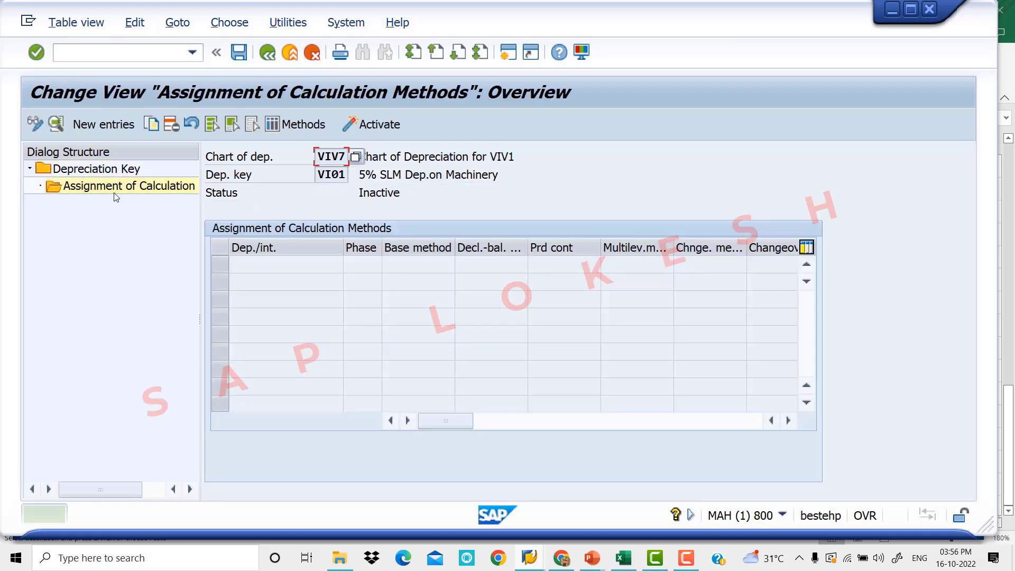
- Add a new assignment entry with depreciation type Ord.depreciation and phase From the start of depreciation
left_click(93, 126)
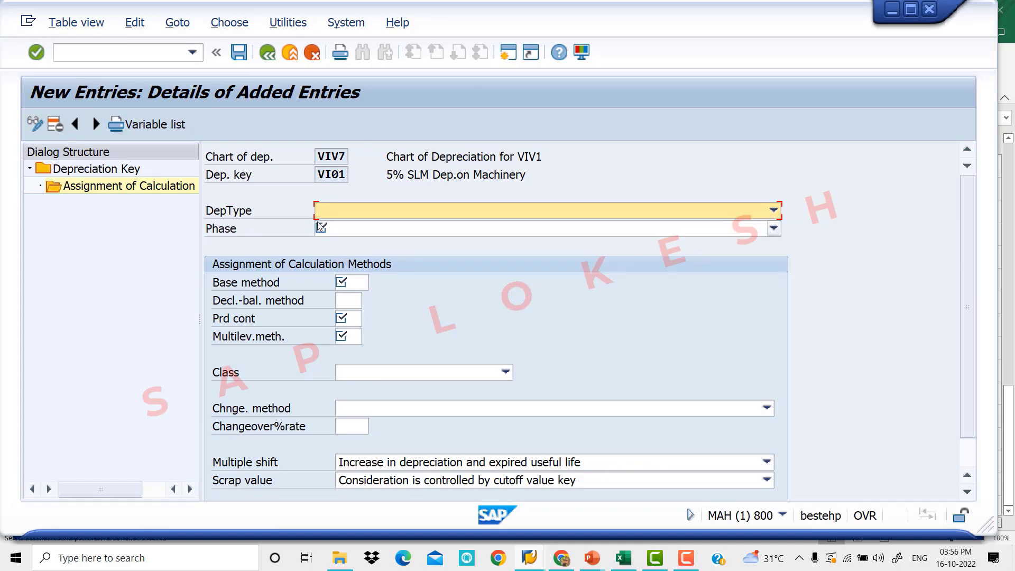
left_click(373, 212)
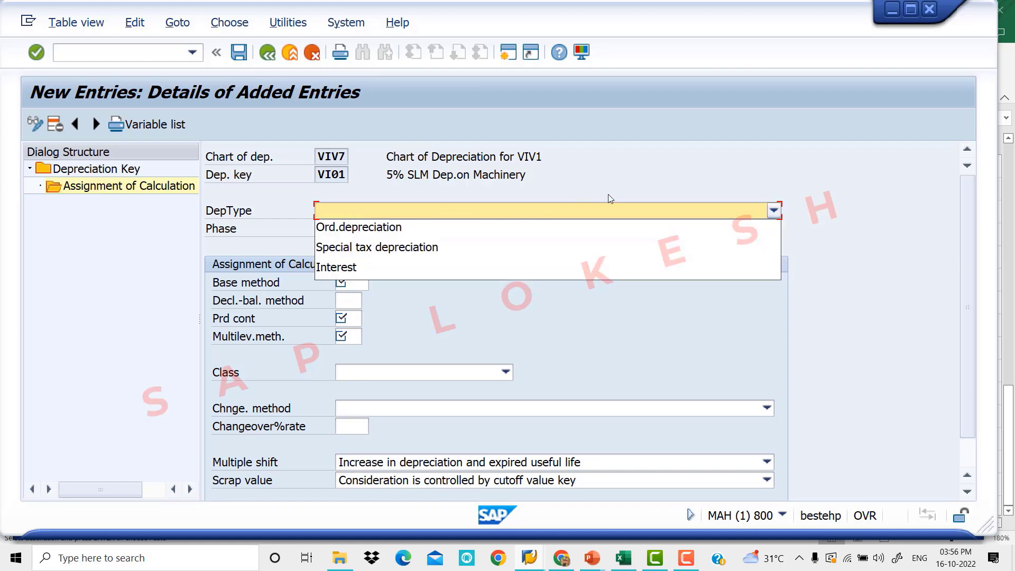
left_click(376, 227)
left_click(372, 233)
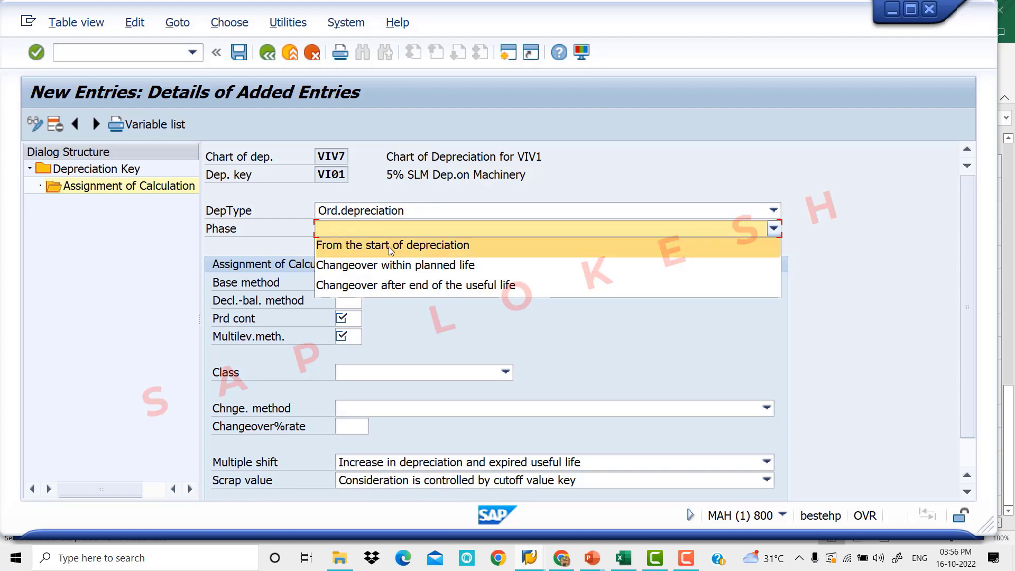
left_click(389, 247)
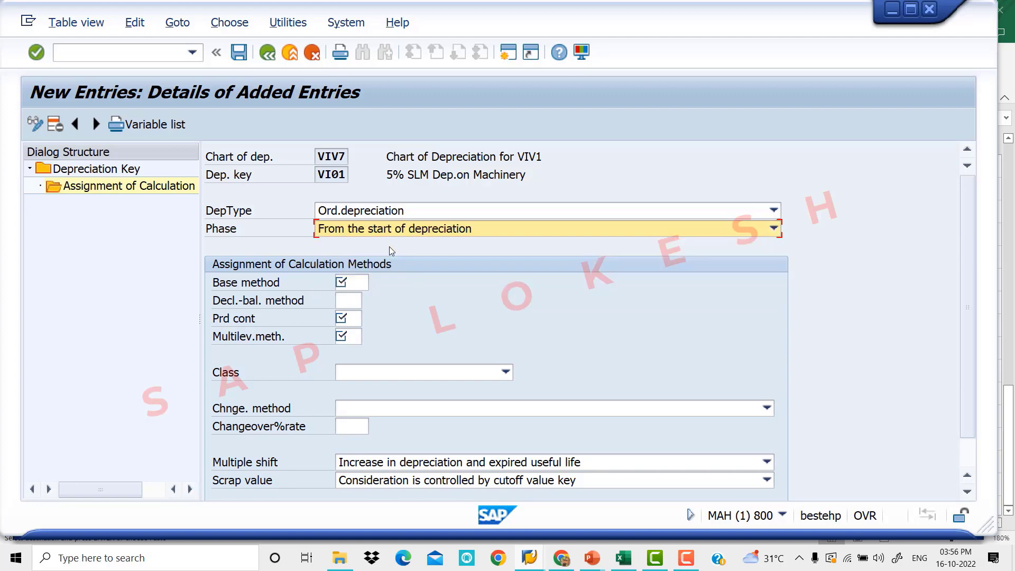
- Assign base method 0014, explicit percentage (after end of life), and period control method 001 to key VI01
left_click(355, 282)
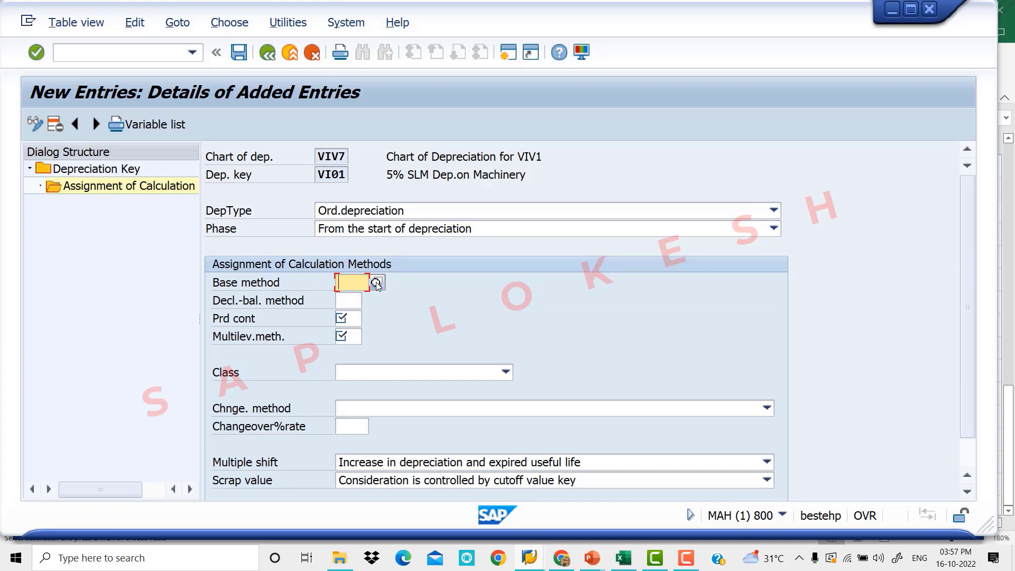
left_click(376, 283)
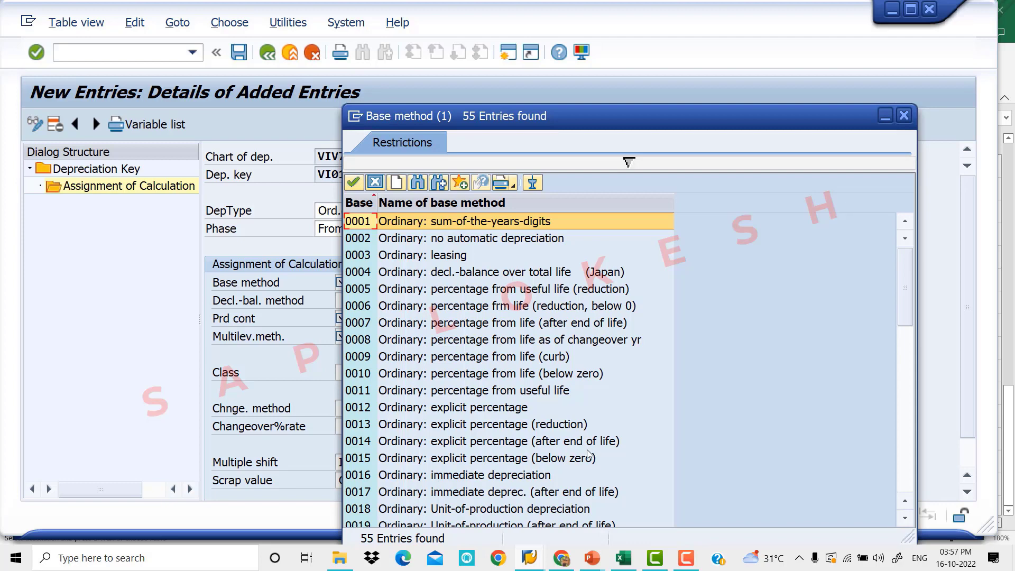
double_click(351, 444)
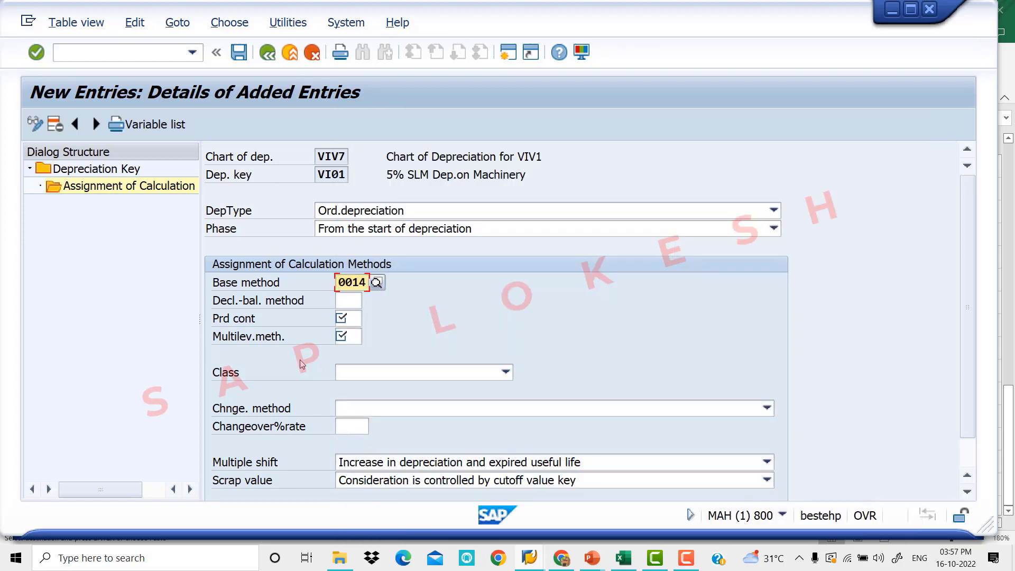
left_click(350, 317)
left_click(369, 318)
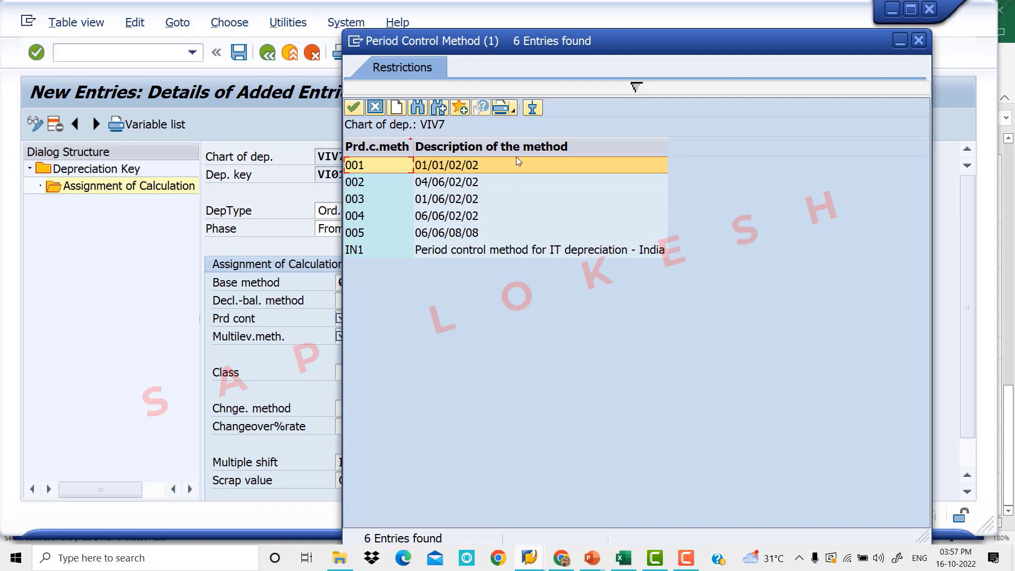
double_click(505, 166)
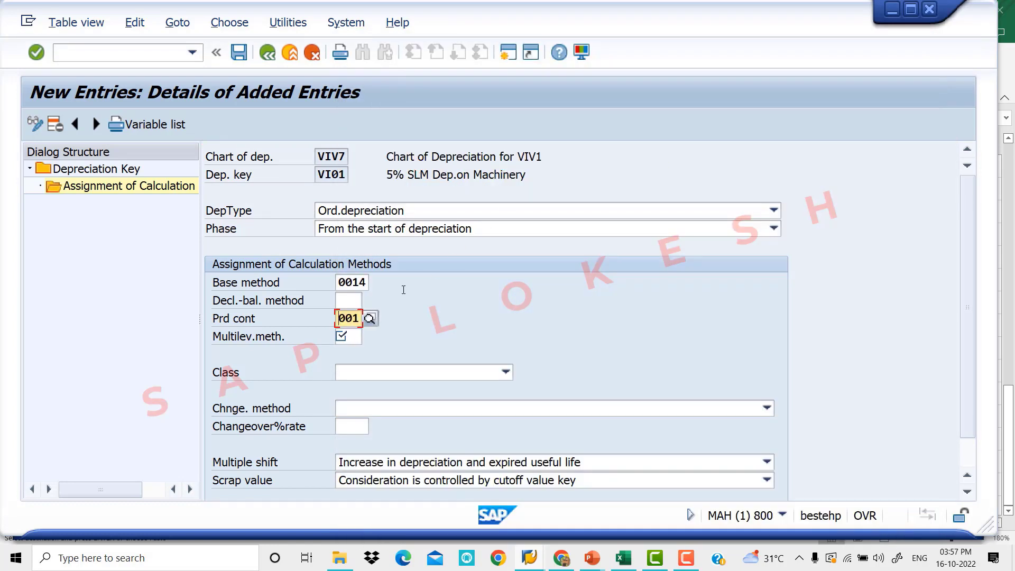
- Assign multilevel method V1 to key VI01 and set the class to Straight-line depreciation
left_click(348, 334)
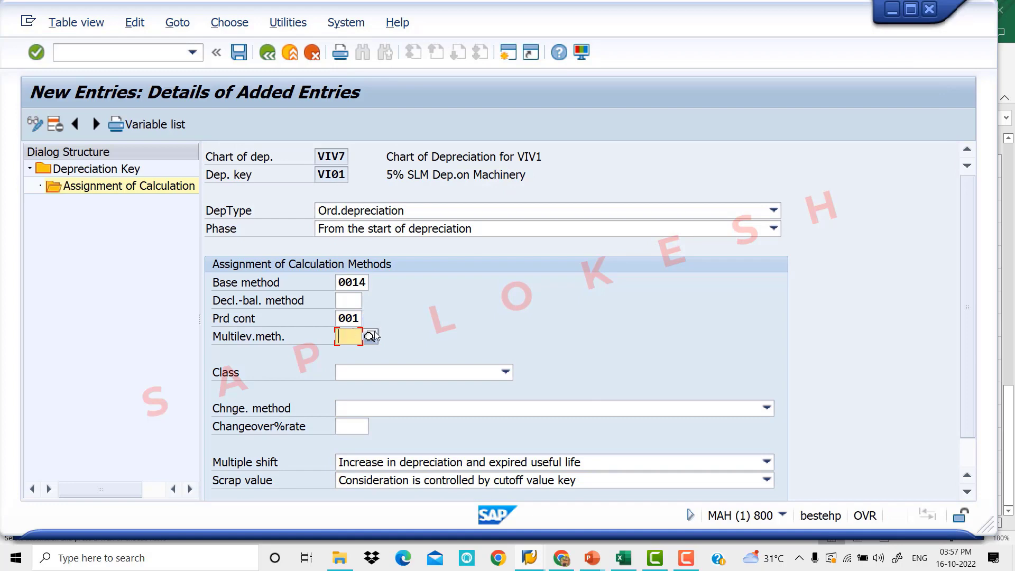
type("V1")
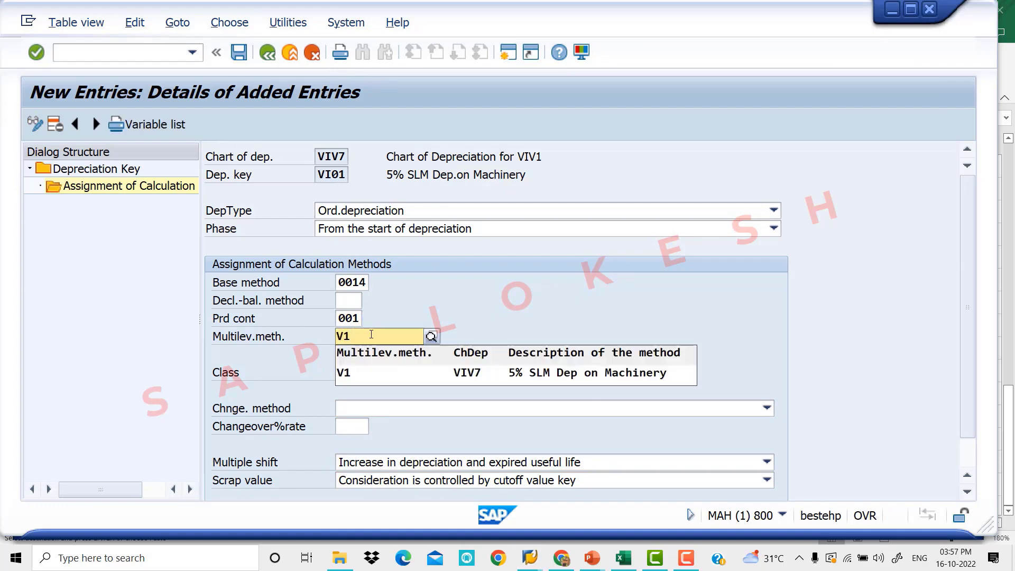
left_click(388, 371)
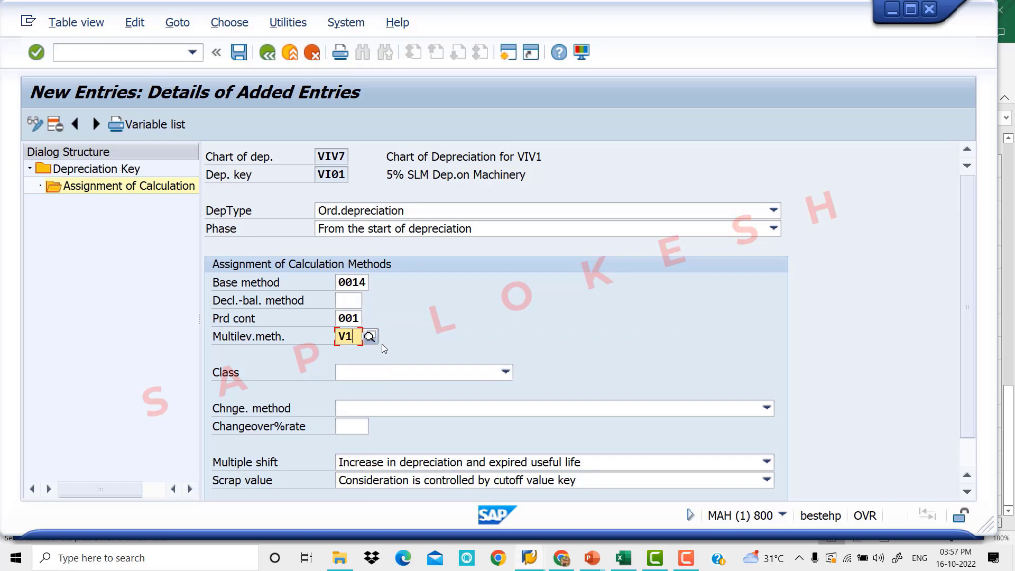
left_click(408, 371)
left_click(413, 409)
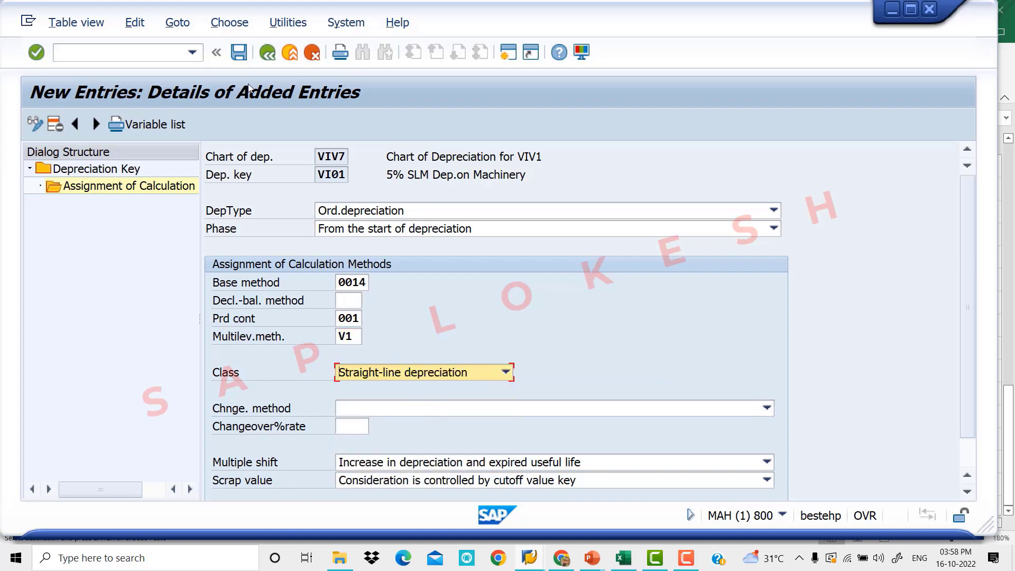
- Save the VI01 calculation method assignment to the customizing request and return to the assignment overview
left_click(243, 56)
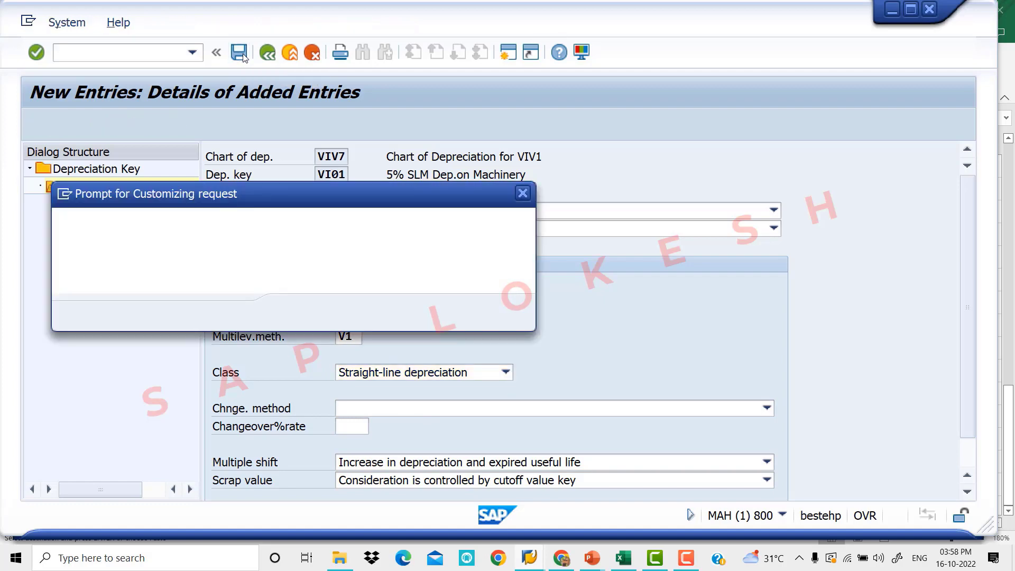
left_click(296, 314)
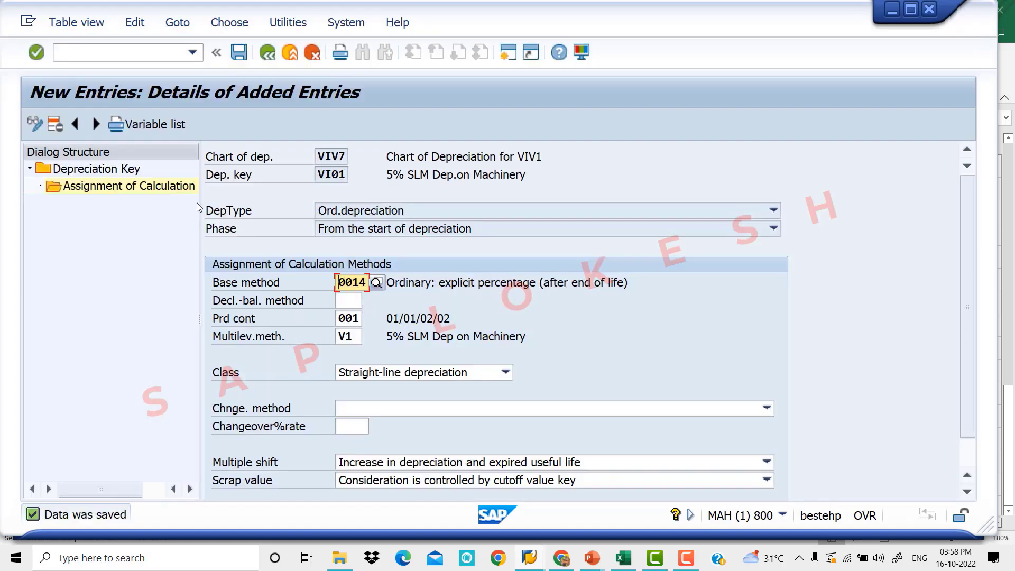
left_click(271, 57)
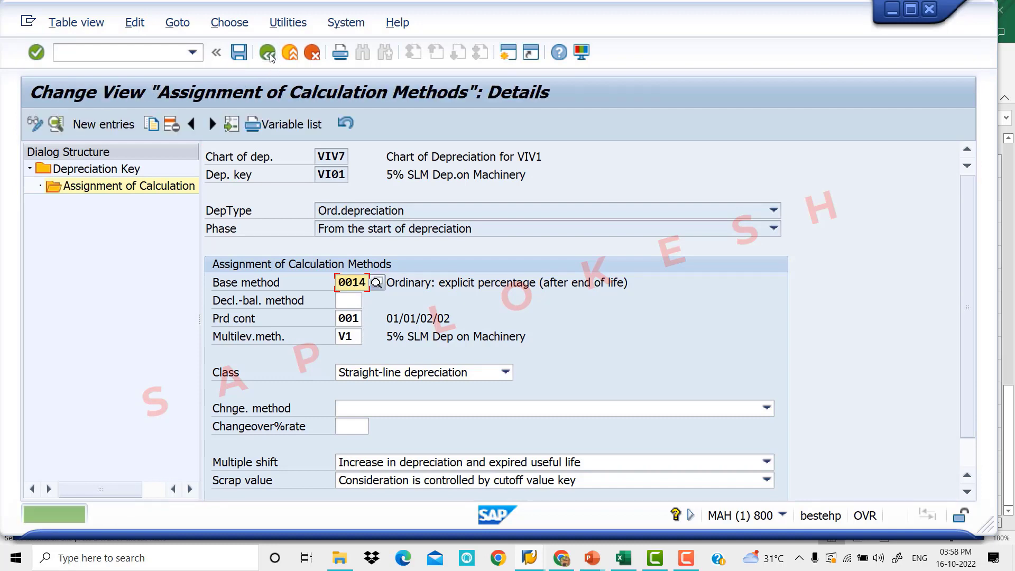
left_click(268, 53)
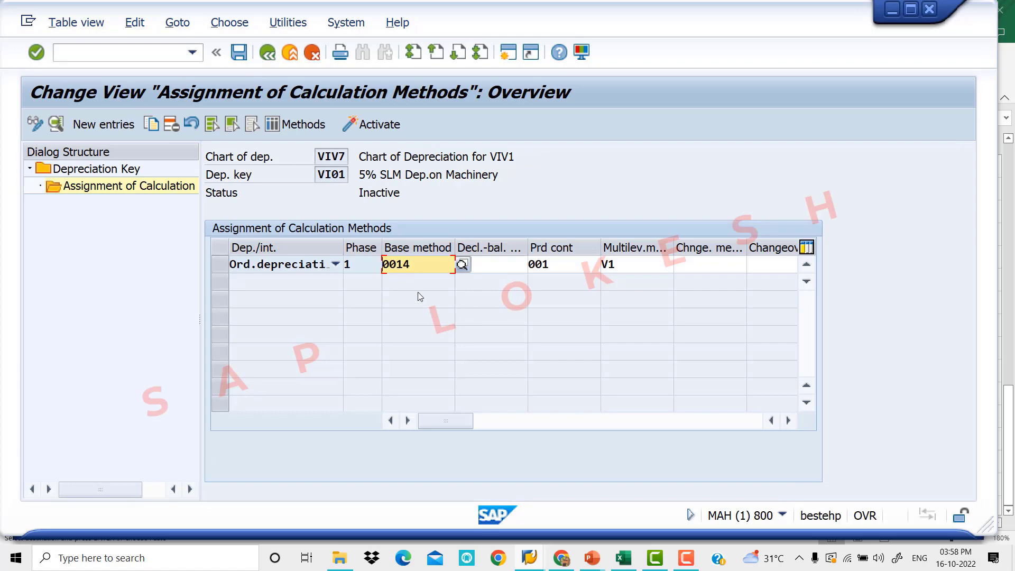
left_click(109, 120)
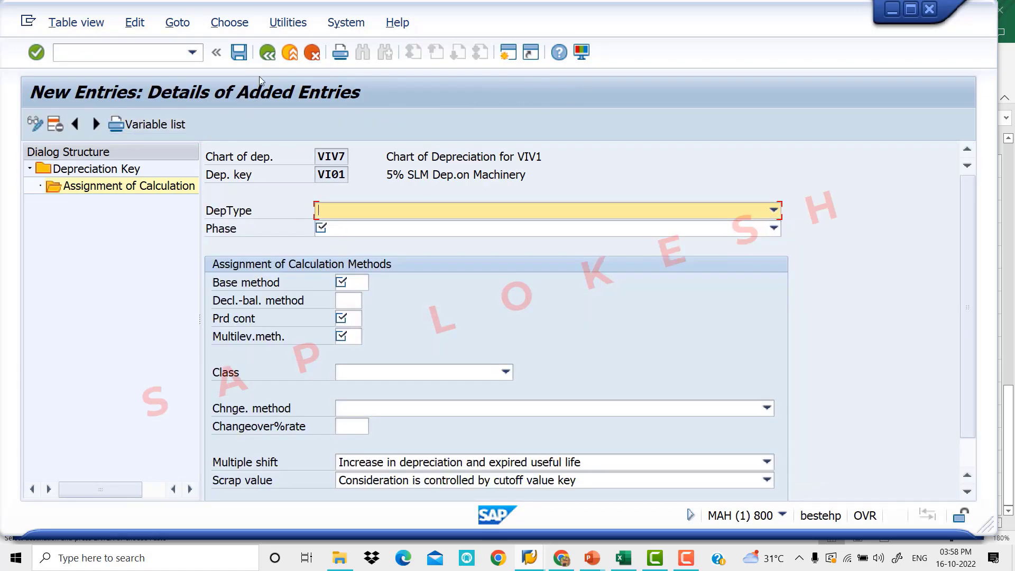
left_click(276, 55)
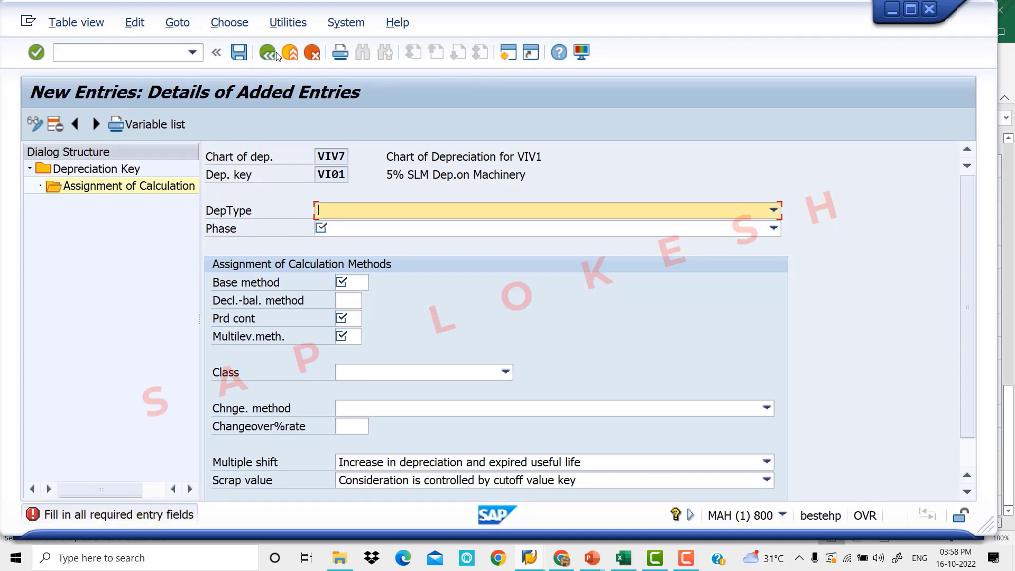
left_click(288, 55)
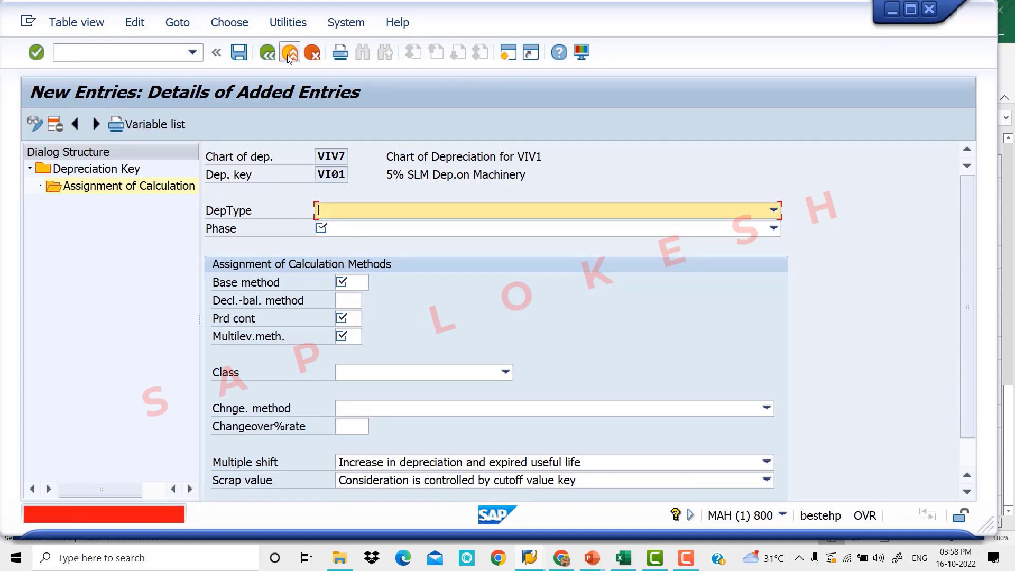
left_click(289, 55)
left_click(312, 54)
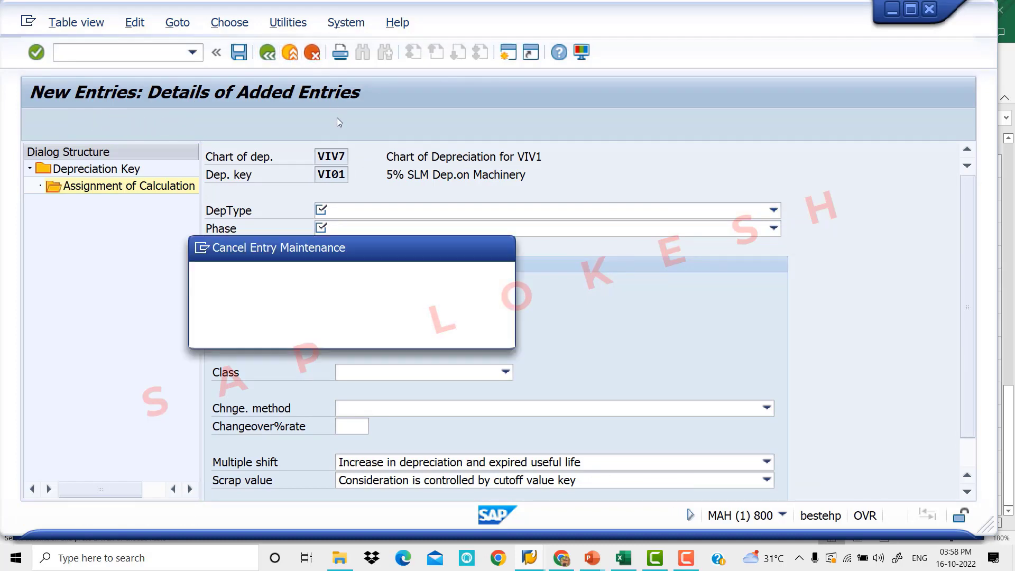
left_click(294, 328)
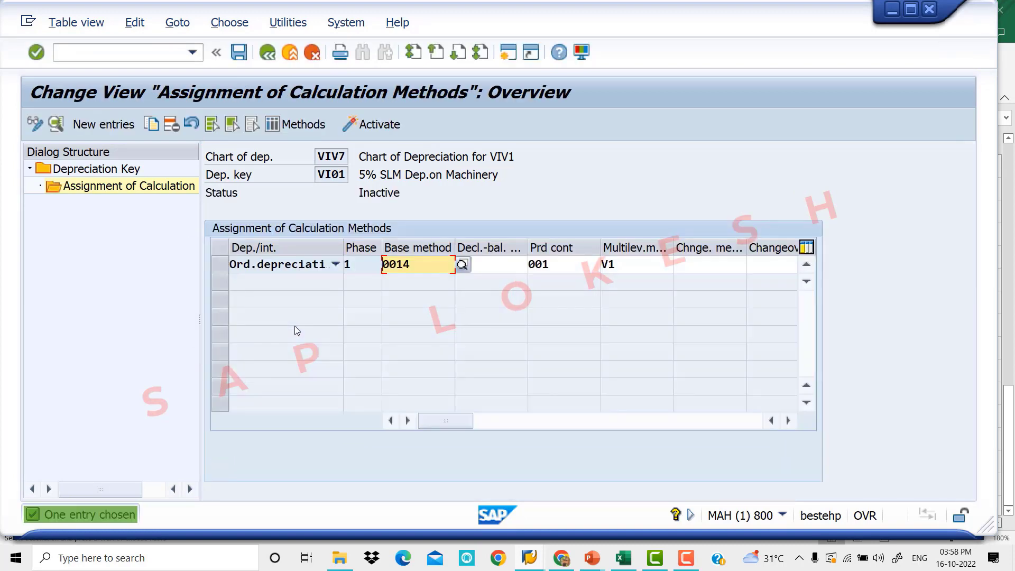
- Return to the depreciation key details and start a new depreciation key VI02
left_click(269, 55)
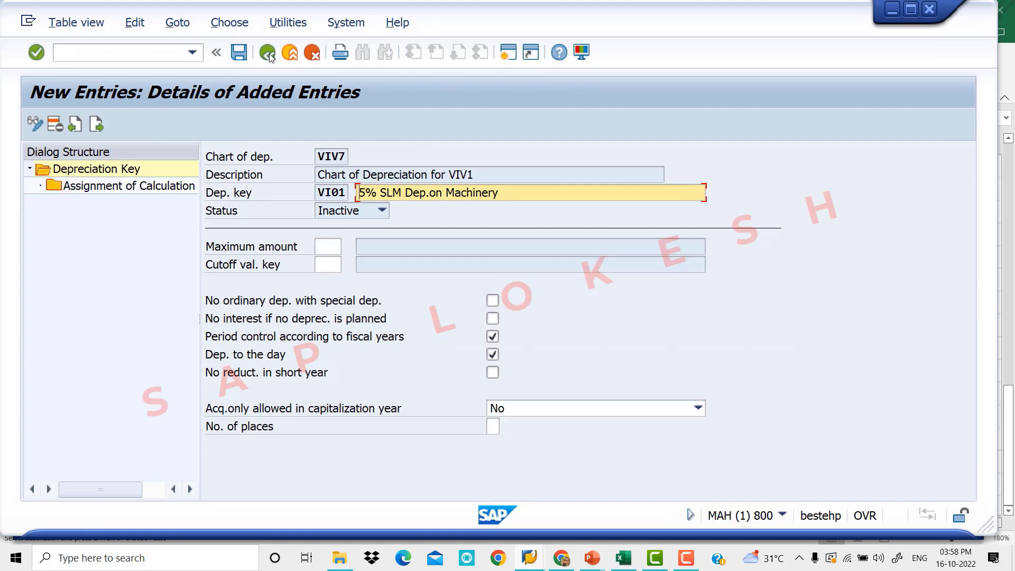
left_click(103, 121)
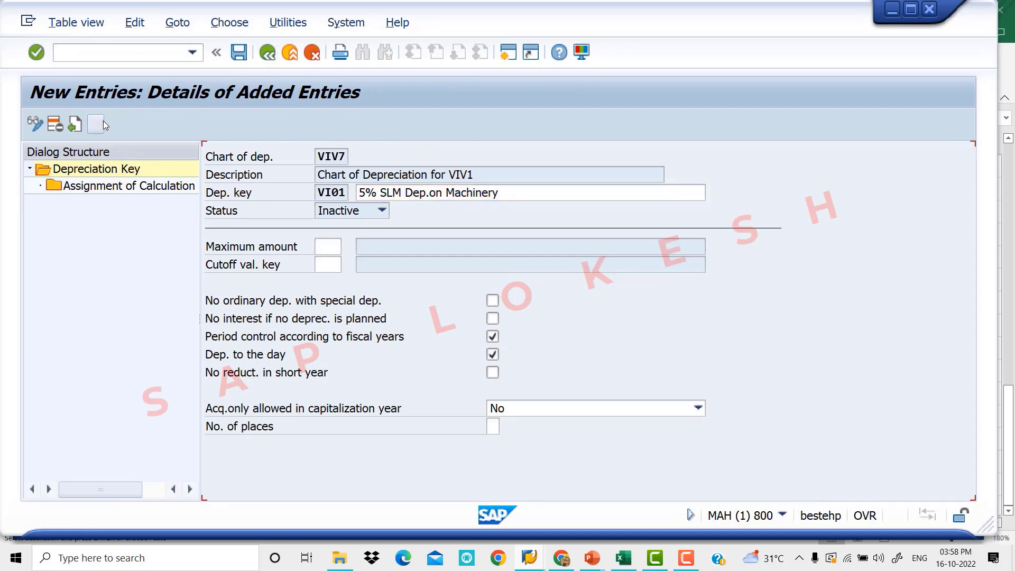
type("VI02")
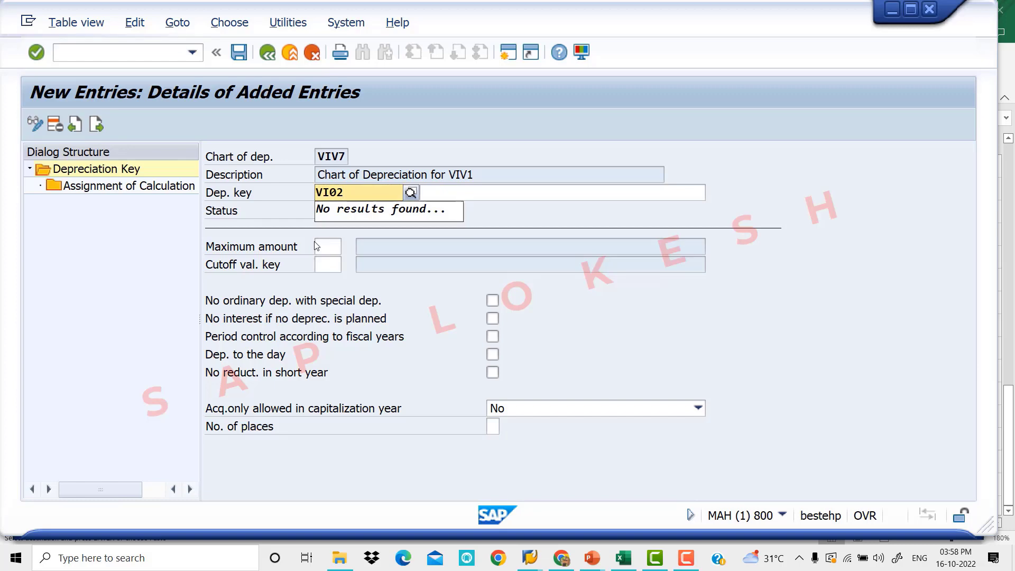
key("Tab")
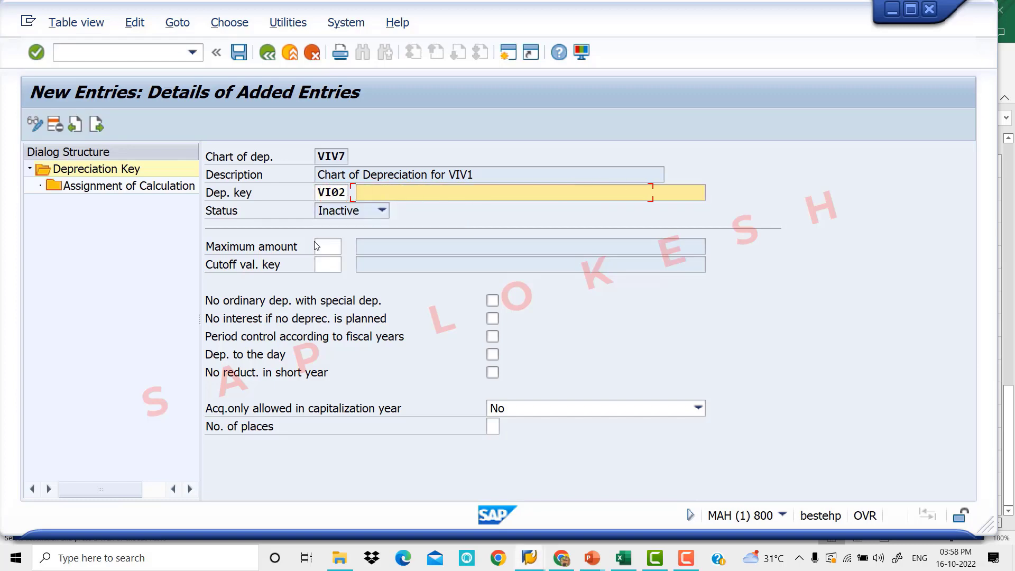
- Copy the description 10% WDV Dep Non Machinery from Excel into key VI02 and enable period control according to fiscal years and depreciation to the day
left_click(624, 563)
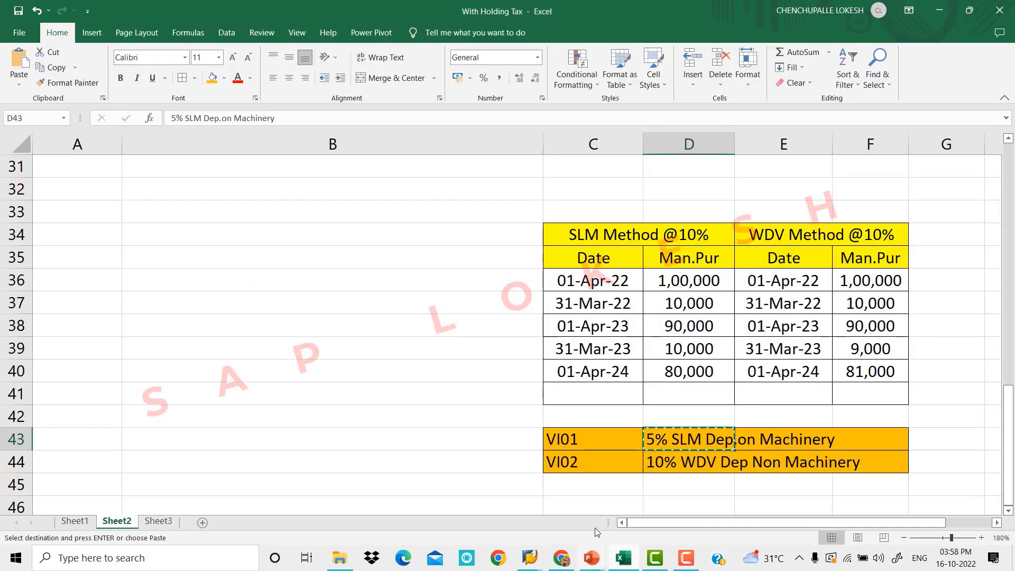
left_click(668, 467)
key("ctrl+c")
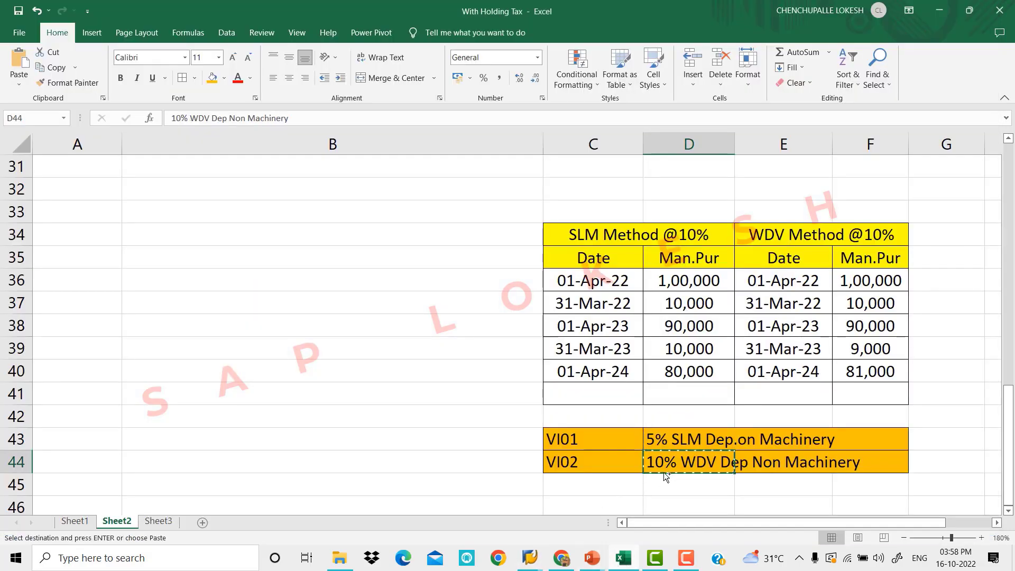
mouse_move(533, 566)
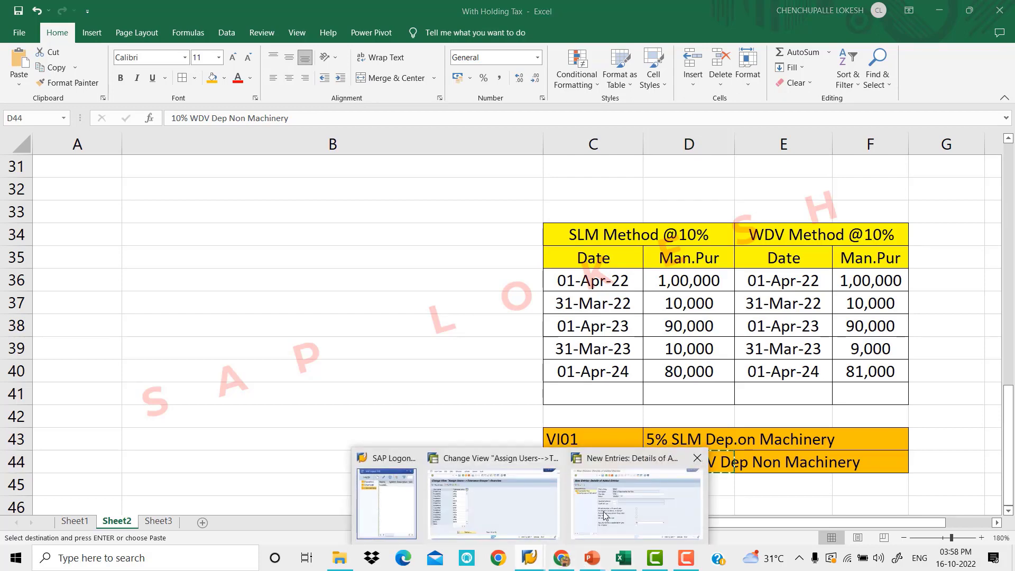
left_click(637, 497)
key("ctrl+v")
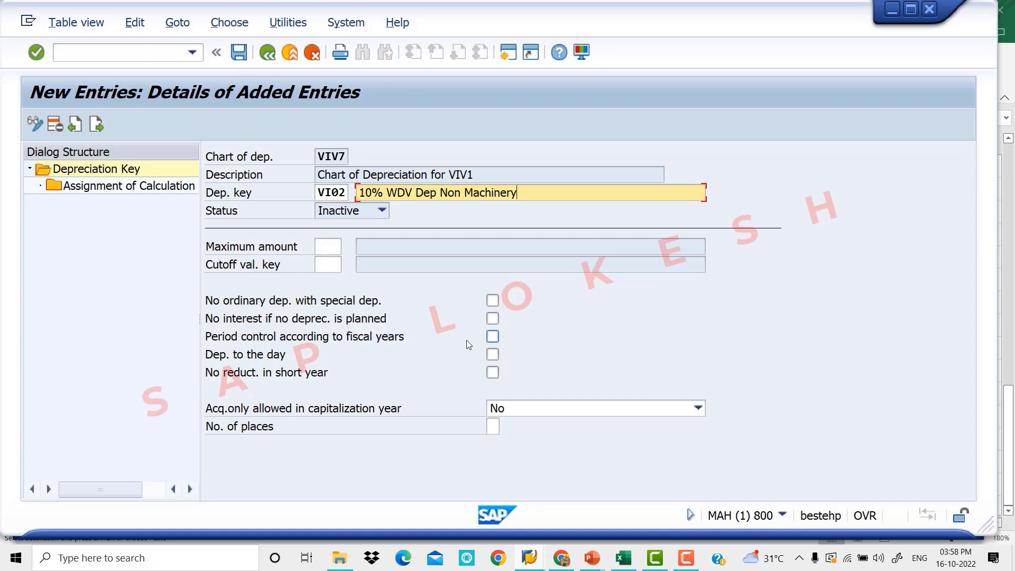
left_click(492, 336)
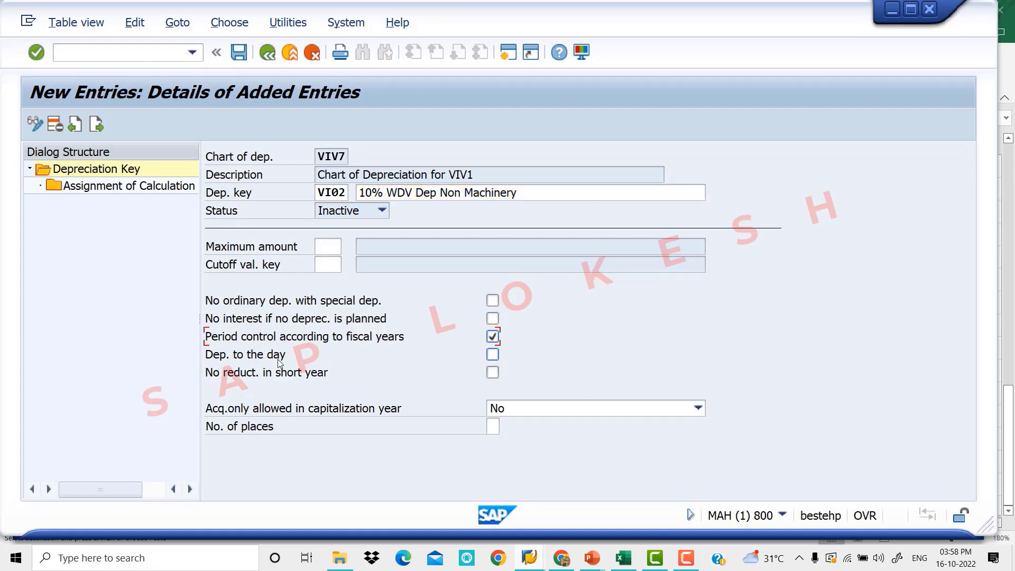
left_click(495, 359)
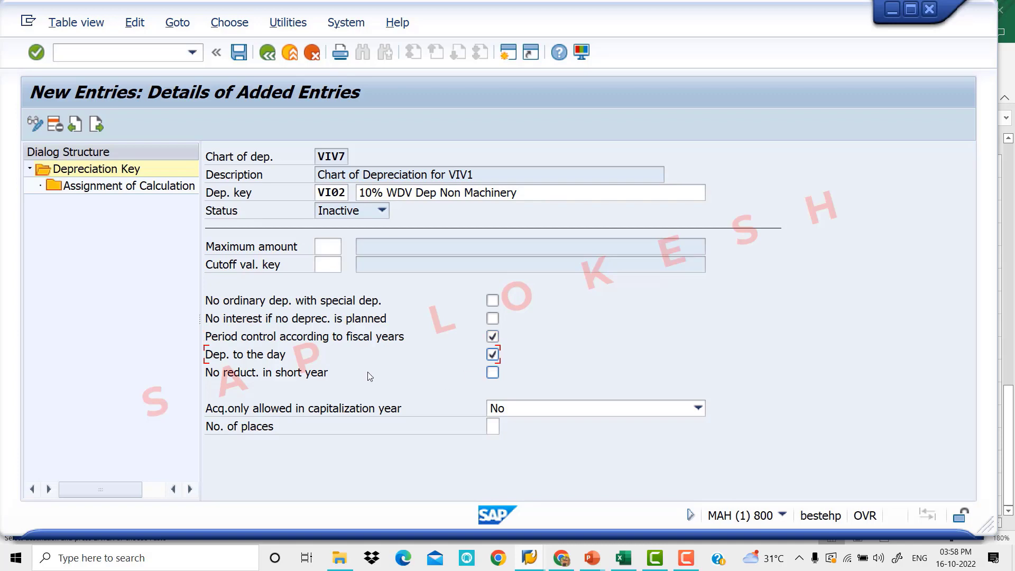
- Add a calculation method assignment for key VI02 with depreciation type Ord.depreciation and phase From the start of depreciation
double_click(126, 188)
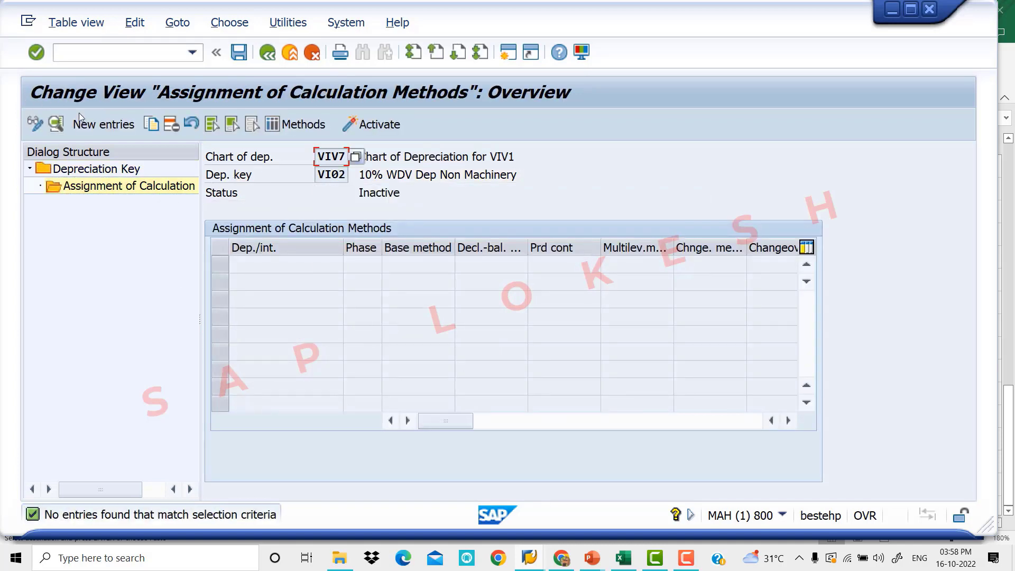
left_click(104, 124)
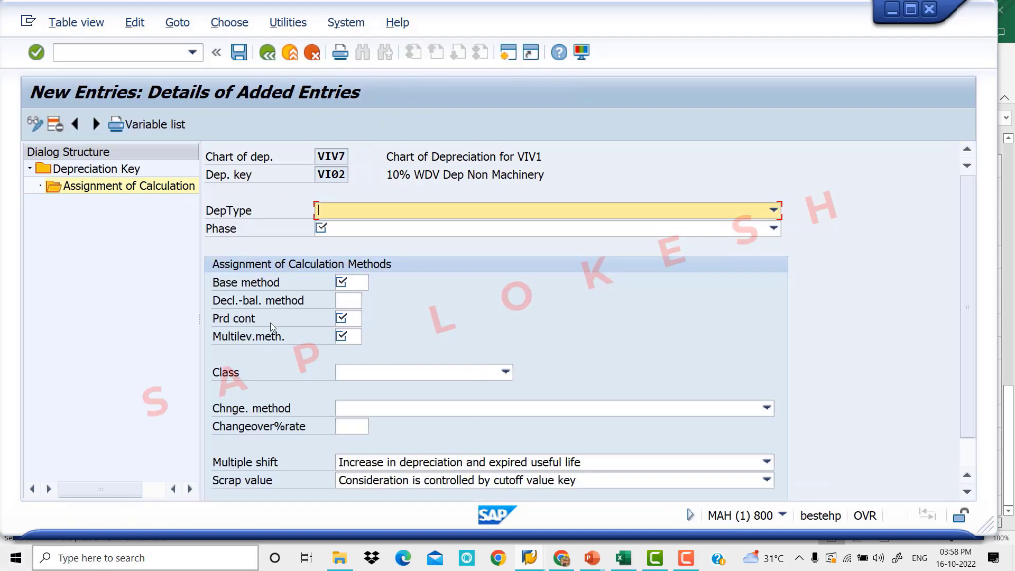
left_click(377, 211)
left_click(379, 228)
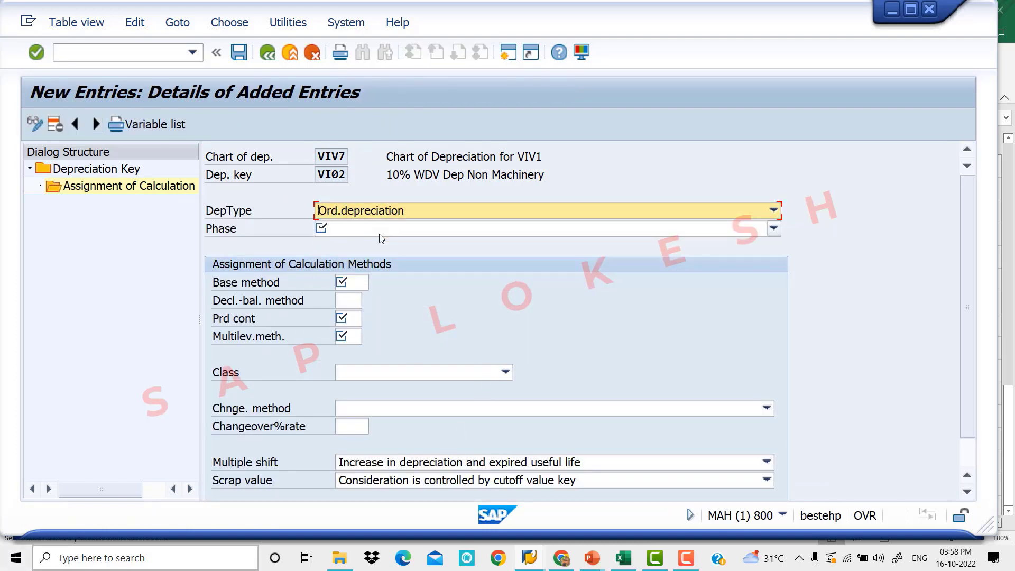
left_click(382, 234)
left_click(382, 235)
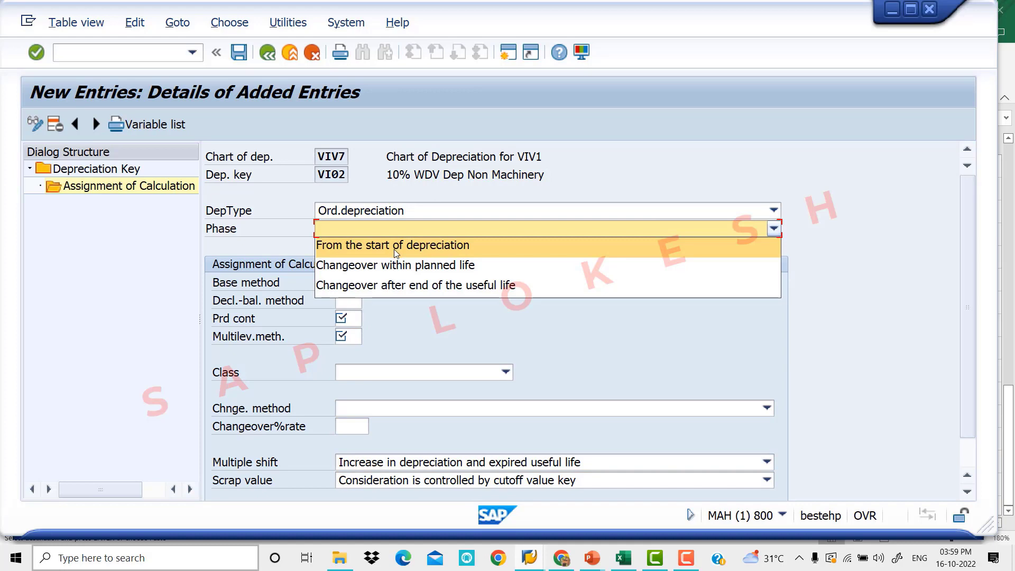
left_click(395, 248)
- Assign base method 0014 and period control method 001 to key VI02
left_click(361, 280)
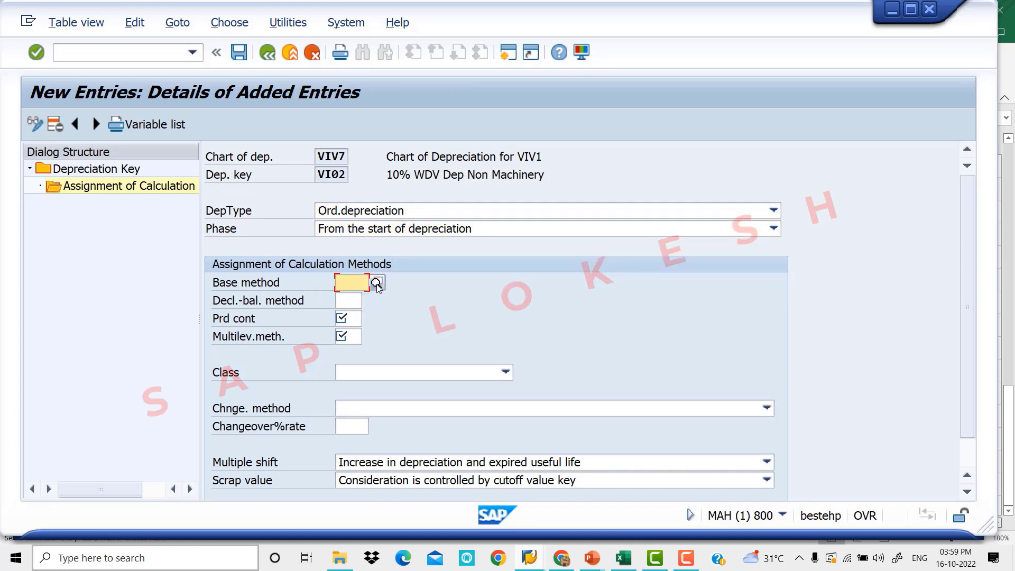
left_click(354, 300)
left_click(349, 318)
- Assign multilevel method V2 to key VI02 and set the class to Other depreciation
left_click(354, 337)
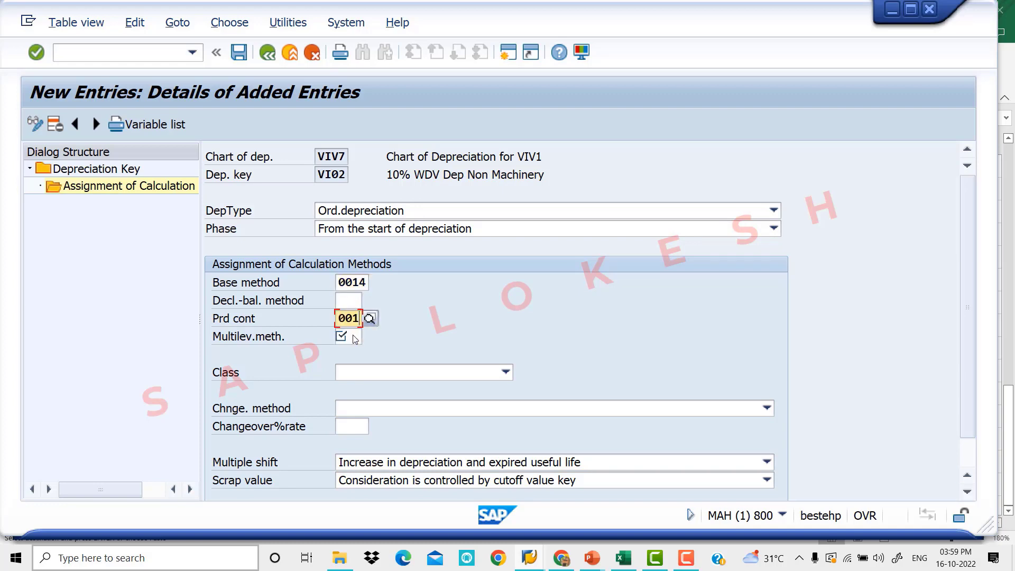
left_click(364, 336)
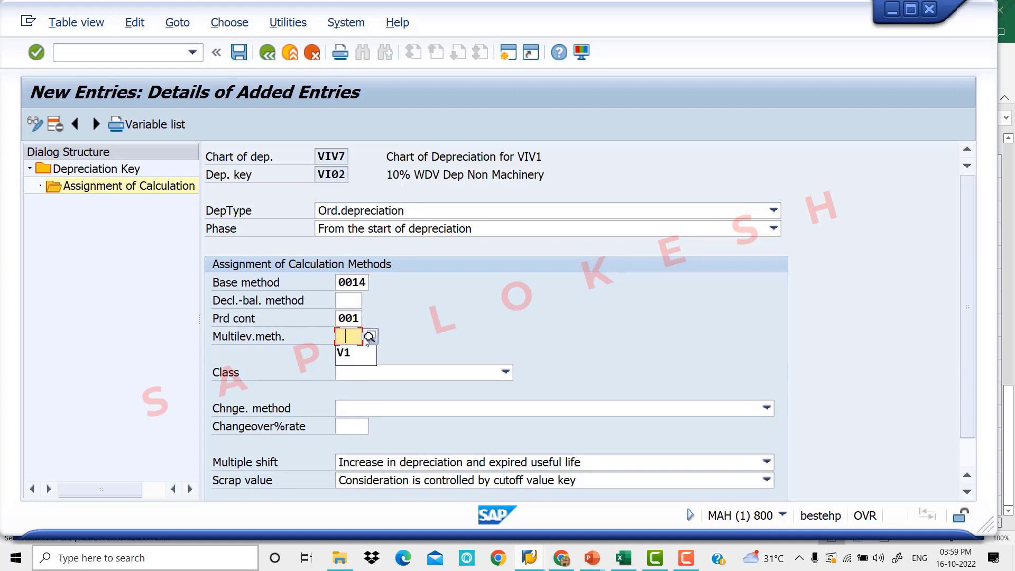
type("V2")
key("Tab")
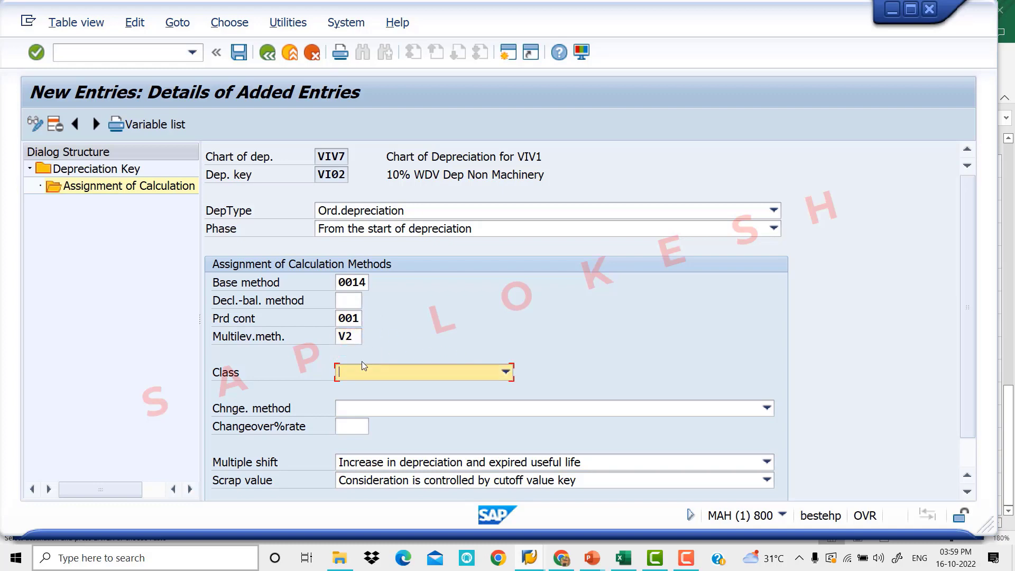
left_click(376, 372)
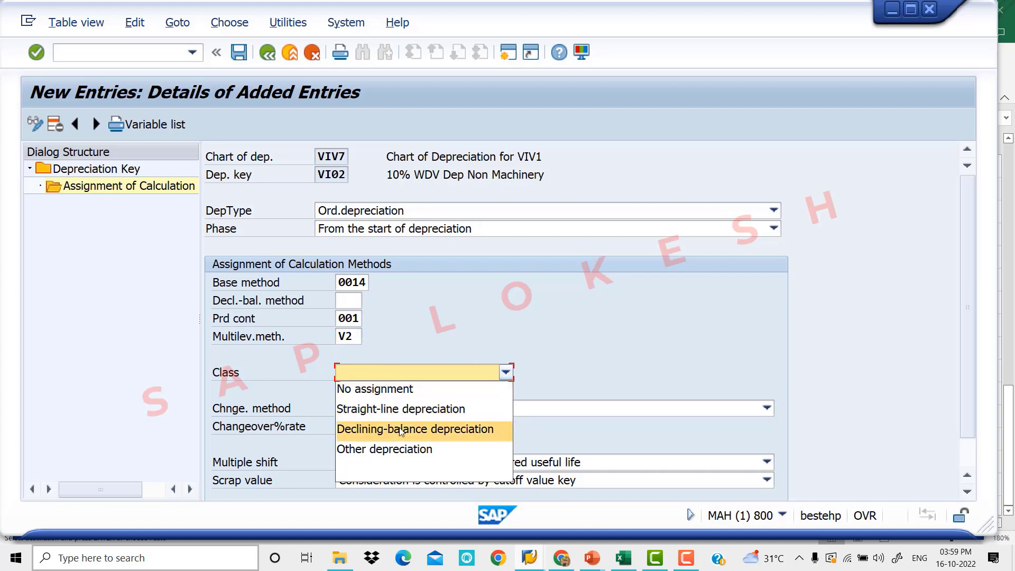
left_click(417, 449)
left_click(376, 376)
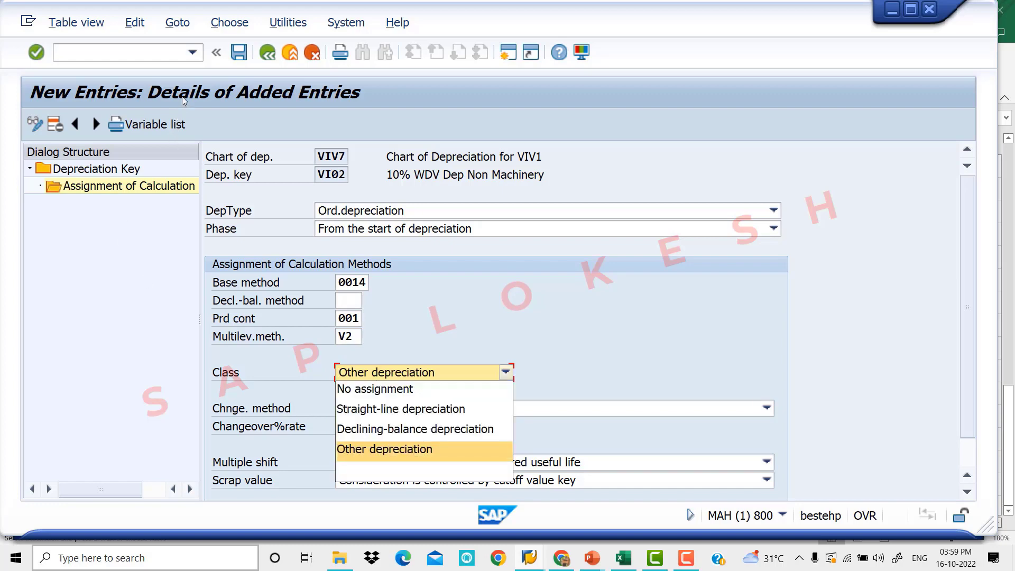
- Save the VI02 calculation method assignment and return to the assignment overview
left_click(240, 53)
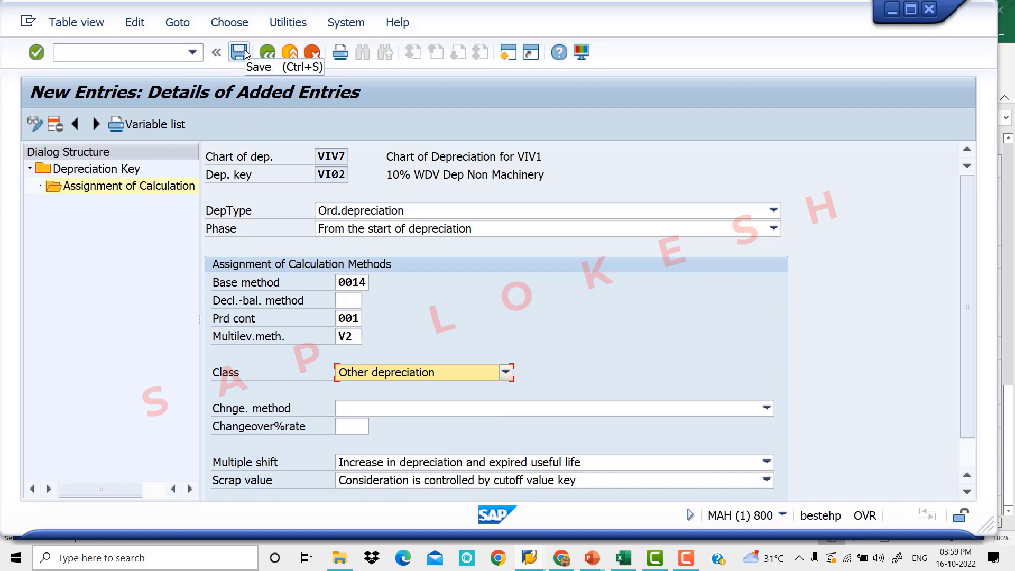
left_click(241, 53)
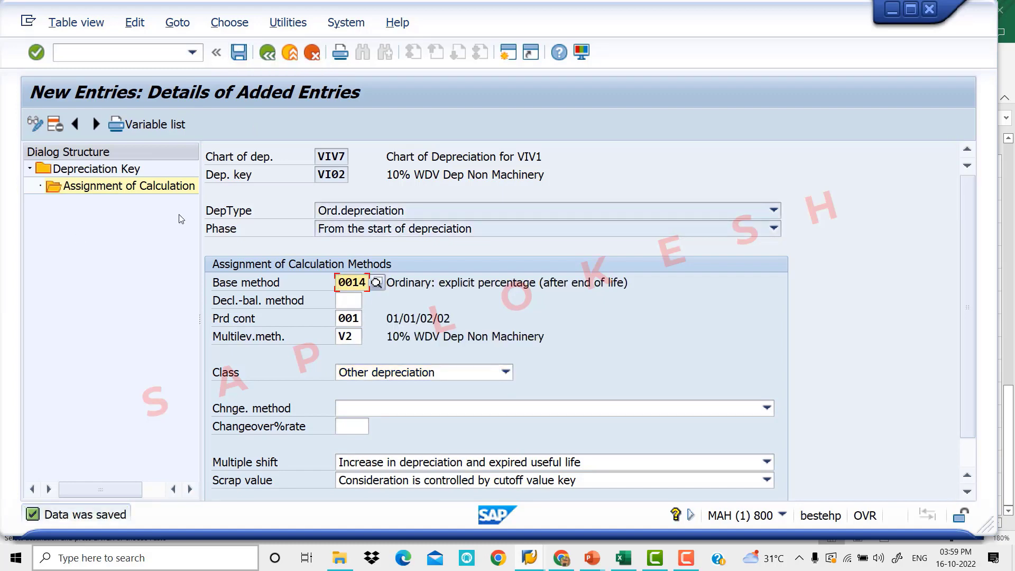
left_click(268, 54)
left_click(271, 56)
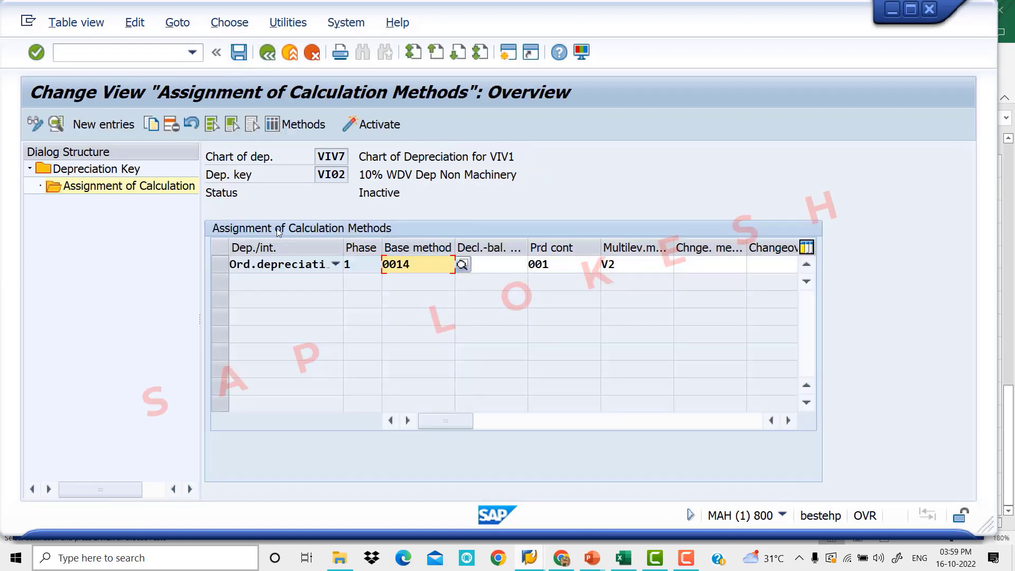
- Review the columns of the VI02 assignment and return to the overview of added depreciation keys
left_click(658, 420)
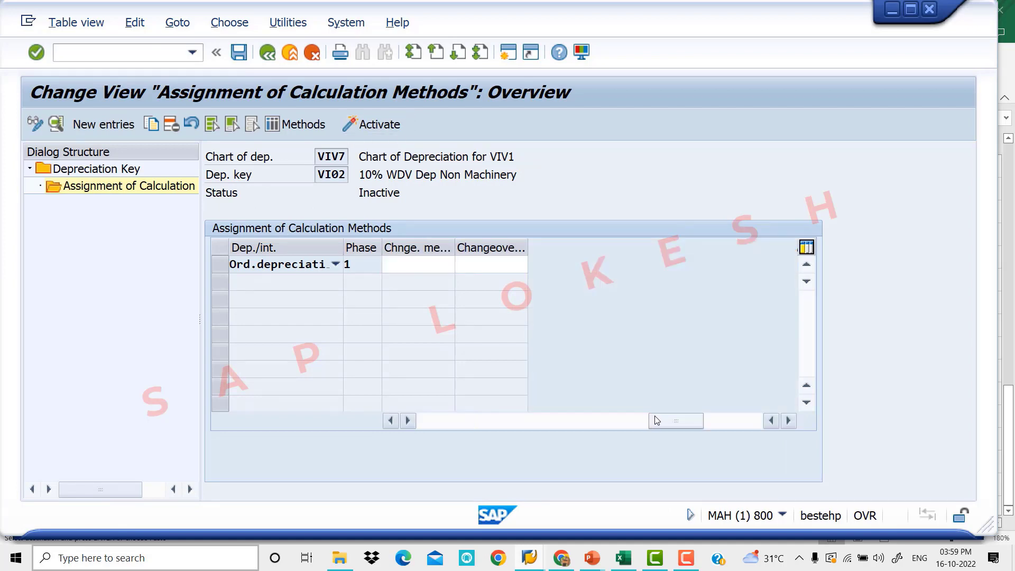
left_click(481, 422)
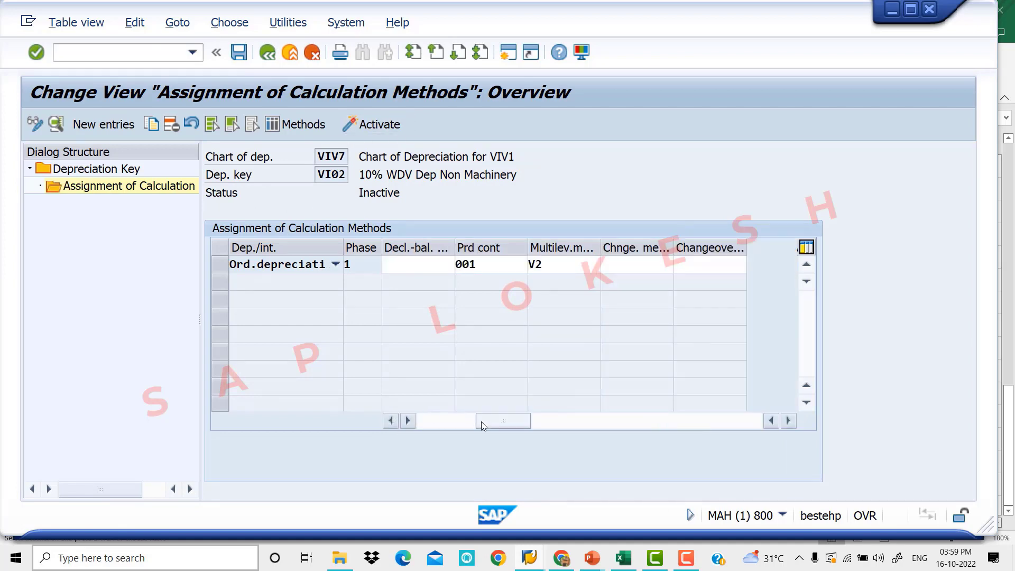
left_click(459, 422)
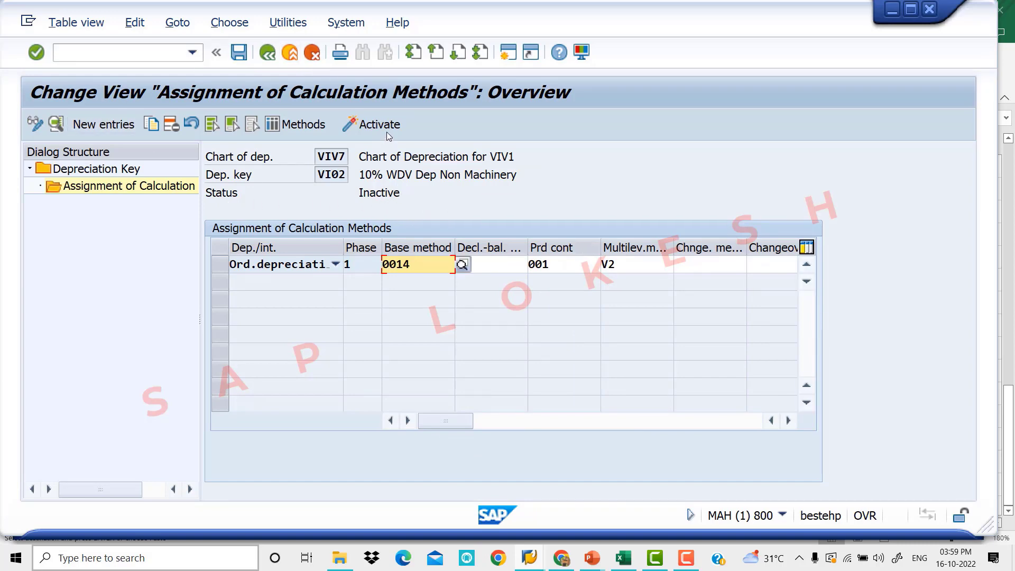
left_click(267, 52)
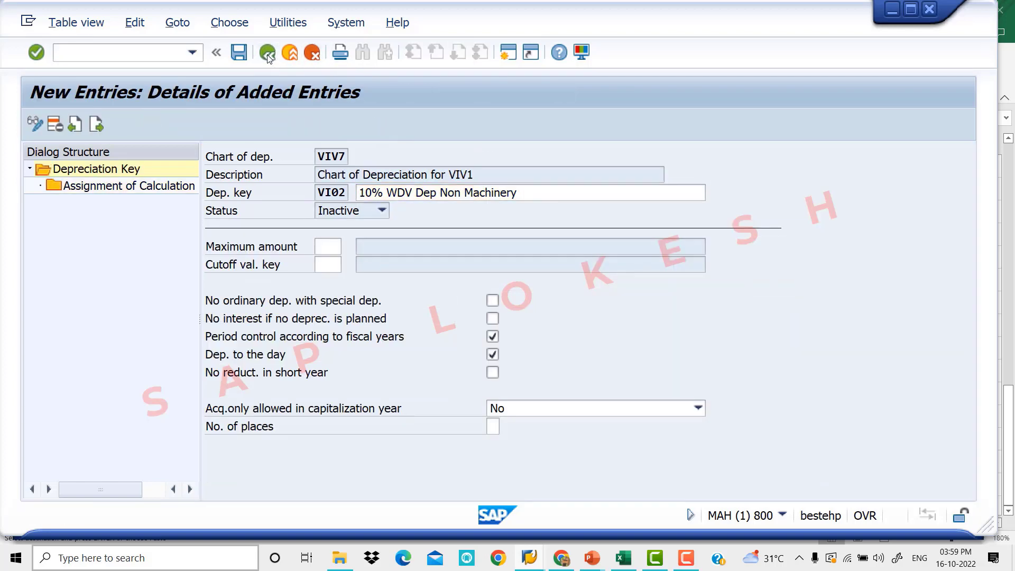
left_click(267, 52)
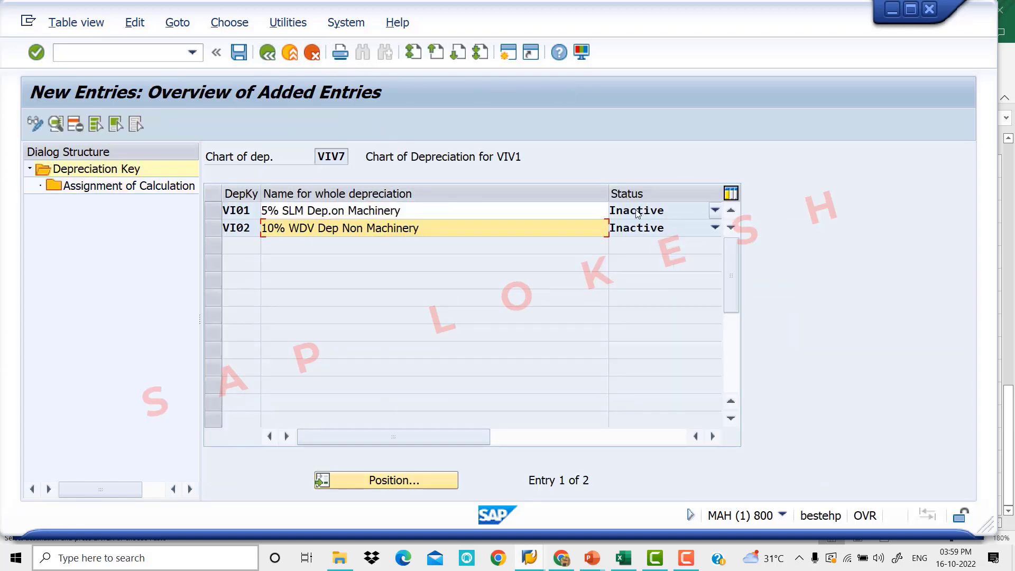
- Try to change the status of depreciation keys VI01 and VI02 to Active in the overview list
left_click(716, 212)
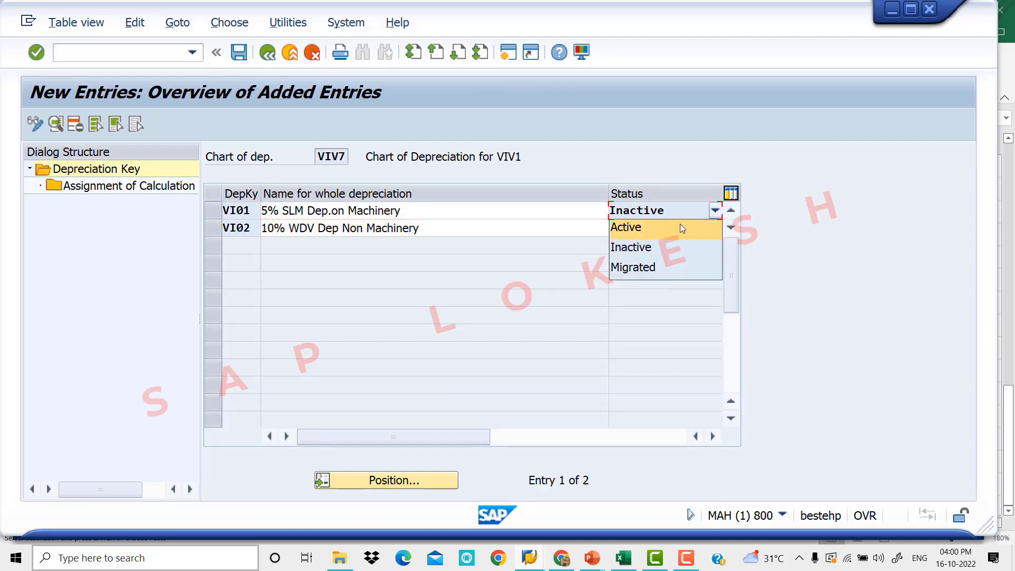
left_click(682, 226)
left_click(714, 228)
left_click(680, 259)
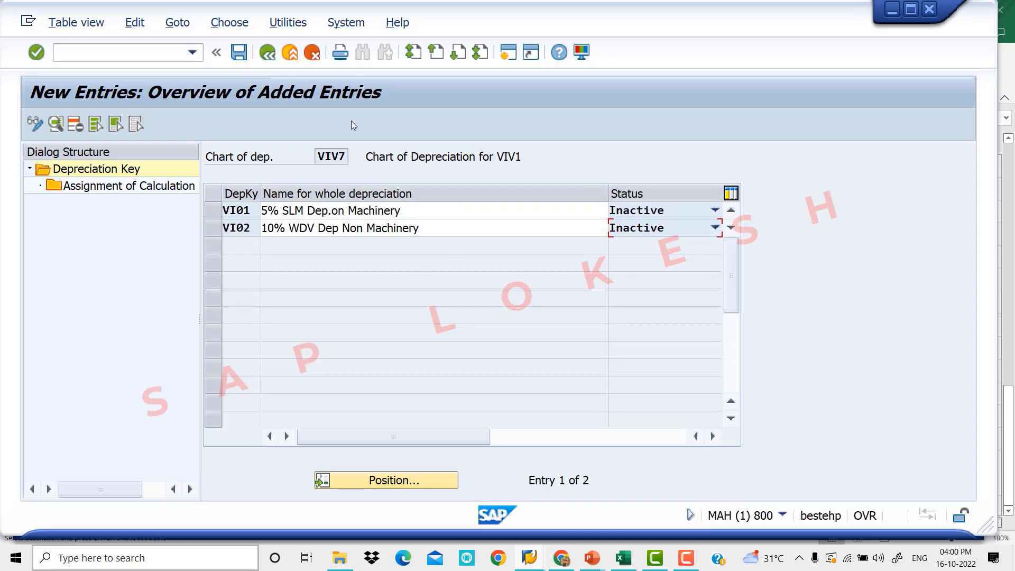
- Return to the full depreciation key overview of VIV7 and position the list at key VI01
left_click(271, 56)
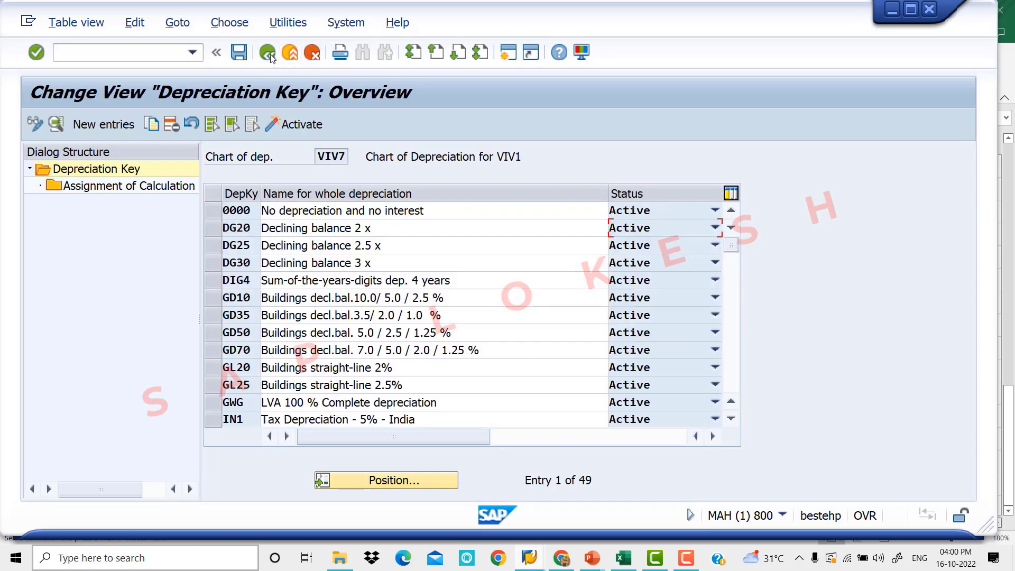
left_click(381, 482)
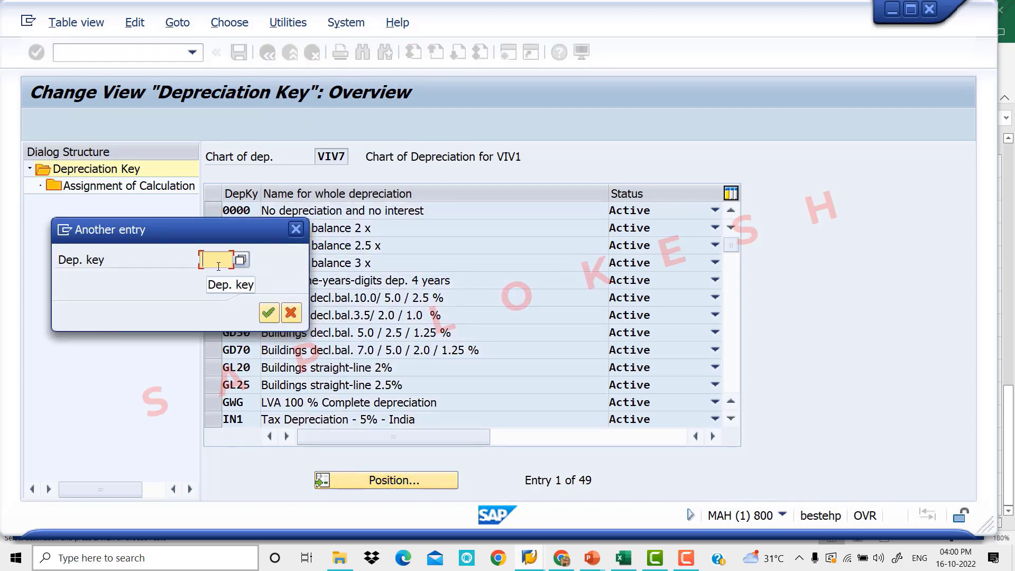
type("V")
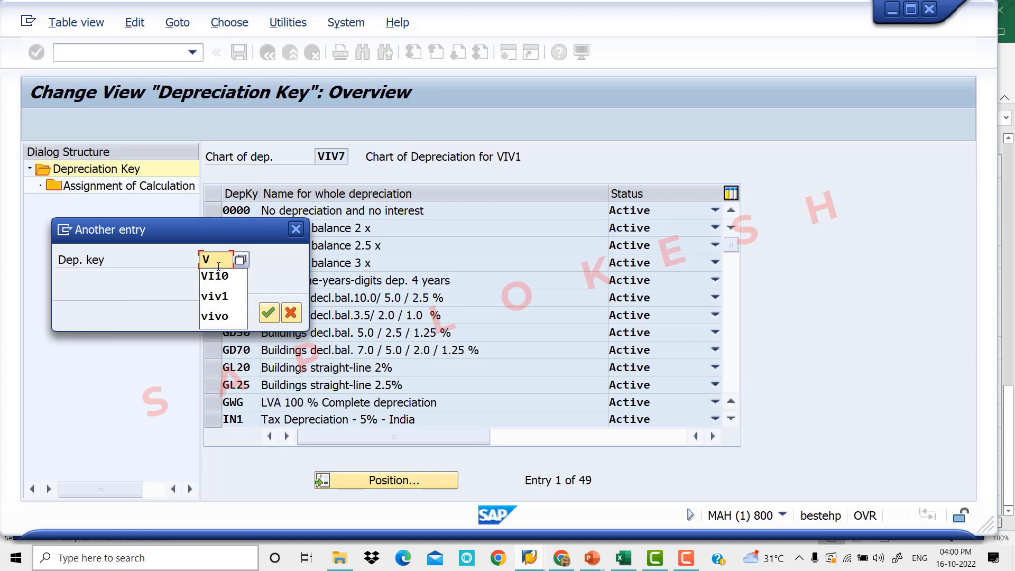
type("IV1")
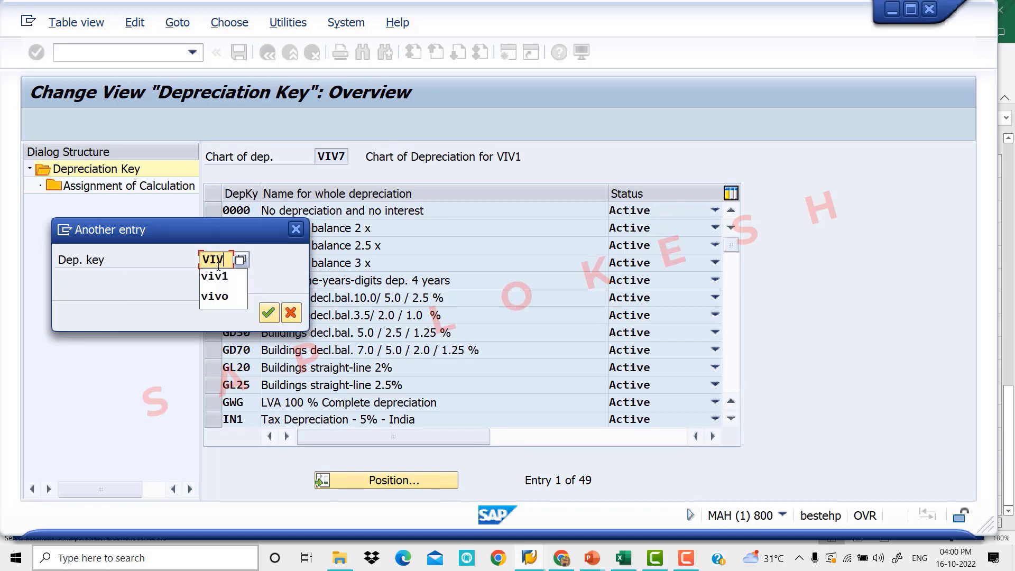
key("BackSpace")
key("BackSpace")
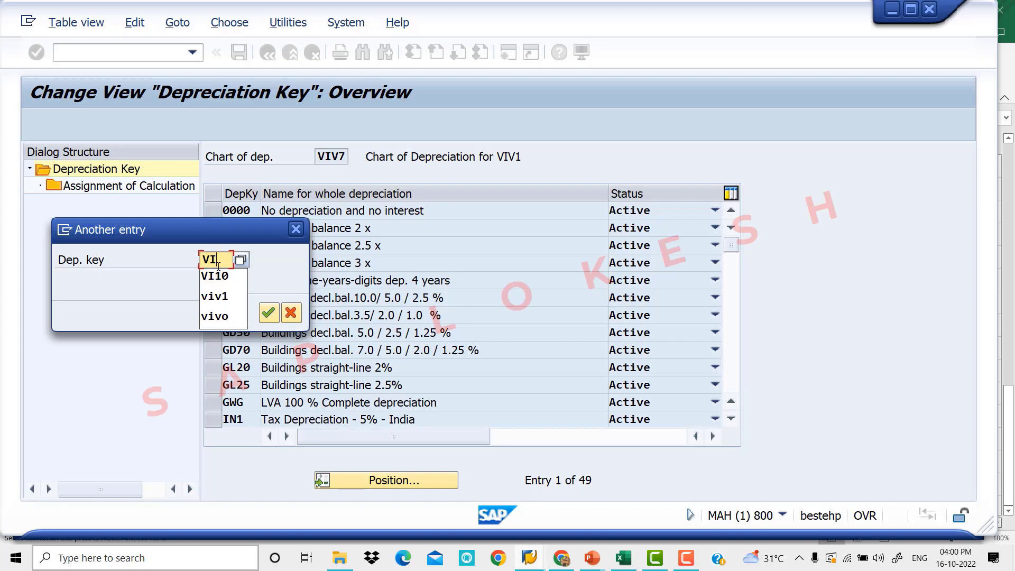
type("1")
key("BackSpace")
type("01")
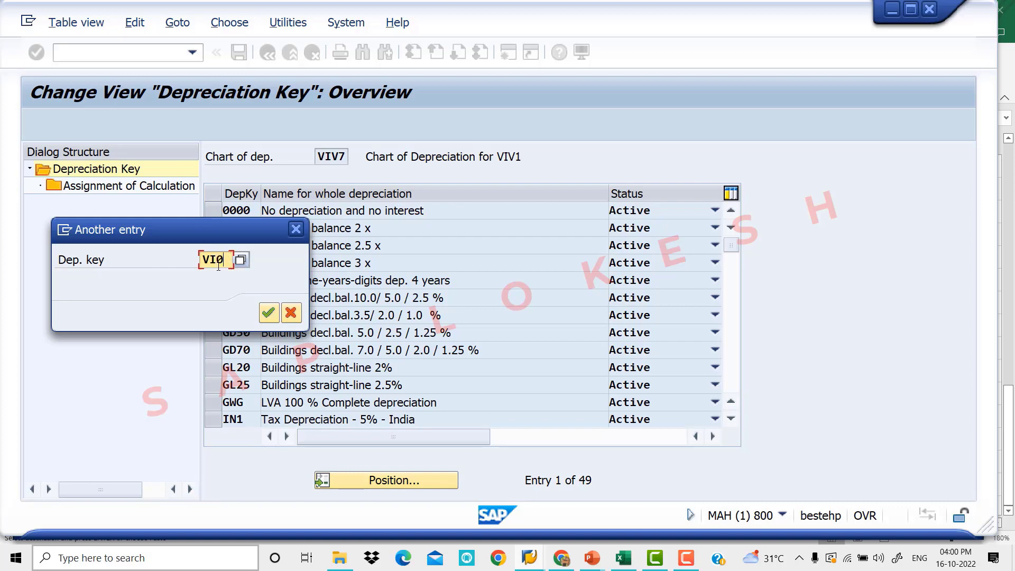
key("Return")
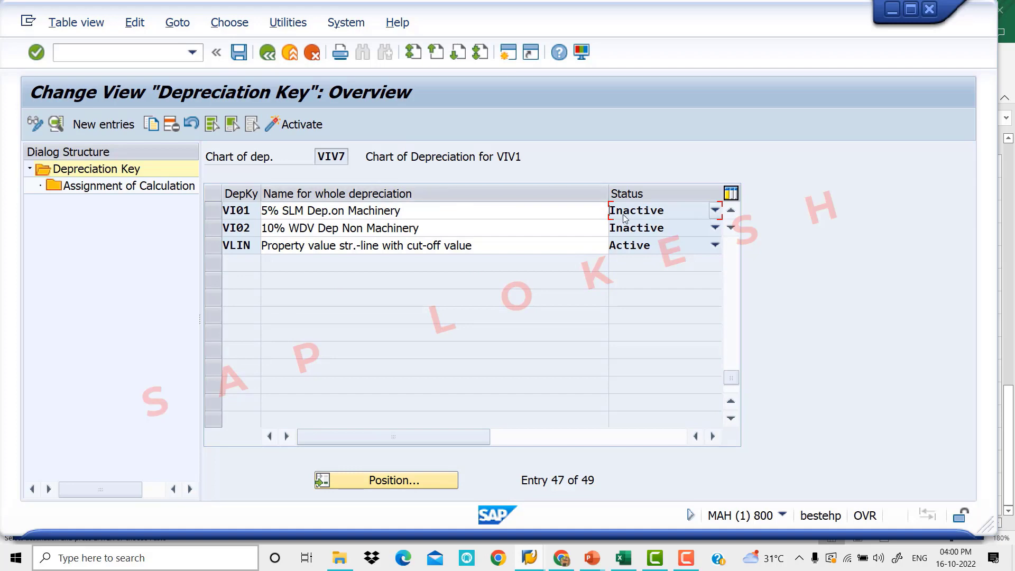
- Activate depreciation keys VI01 and VI02 one after the other and save the changes
left_click(218, 213)
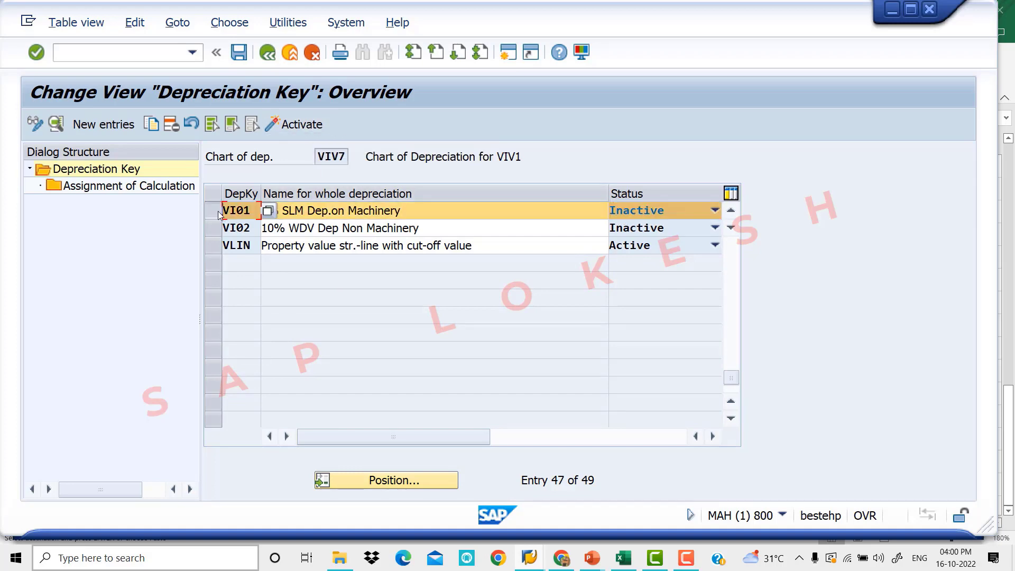
left_click(307, 126)
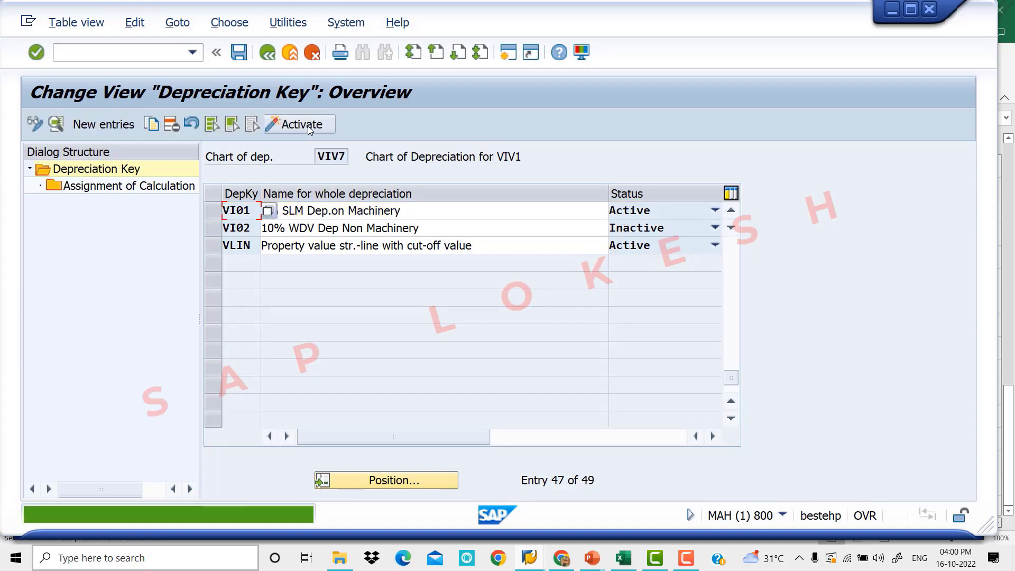
left_click(213, 227)
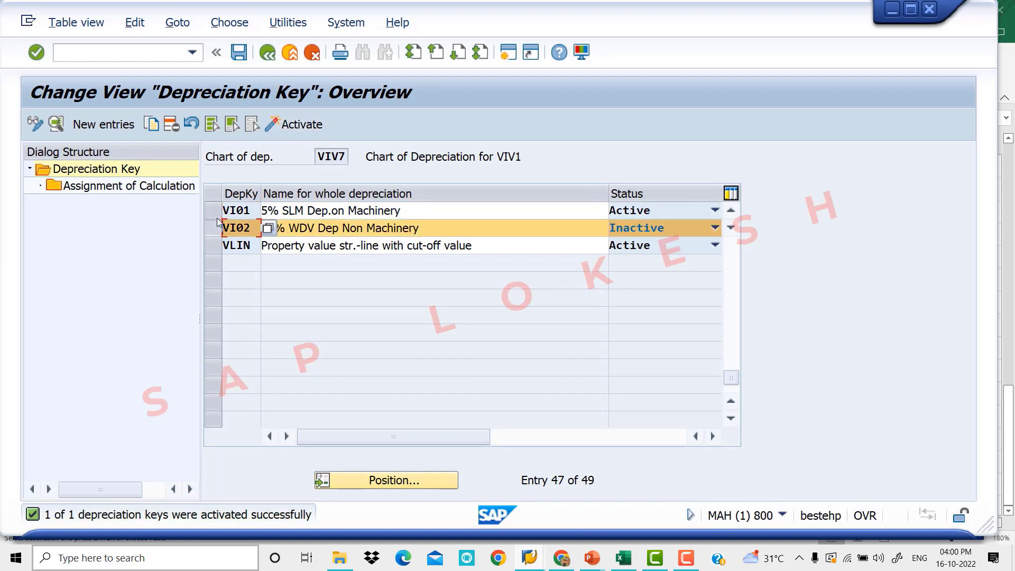
left_click(299, 124)
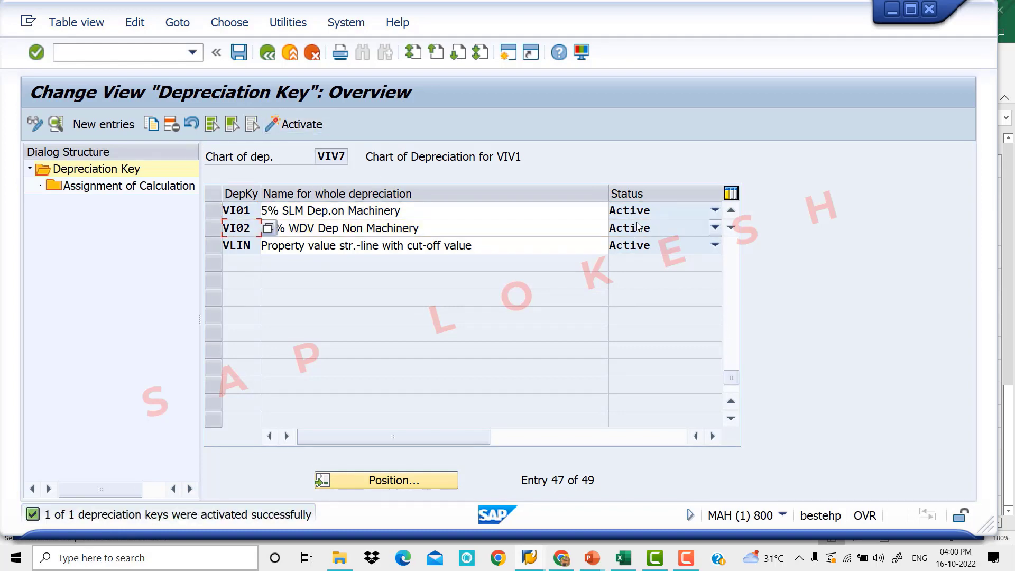
left_click(239, 55)
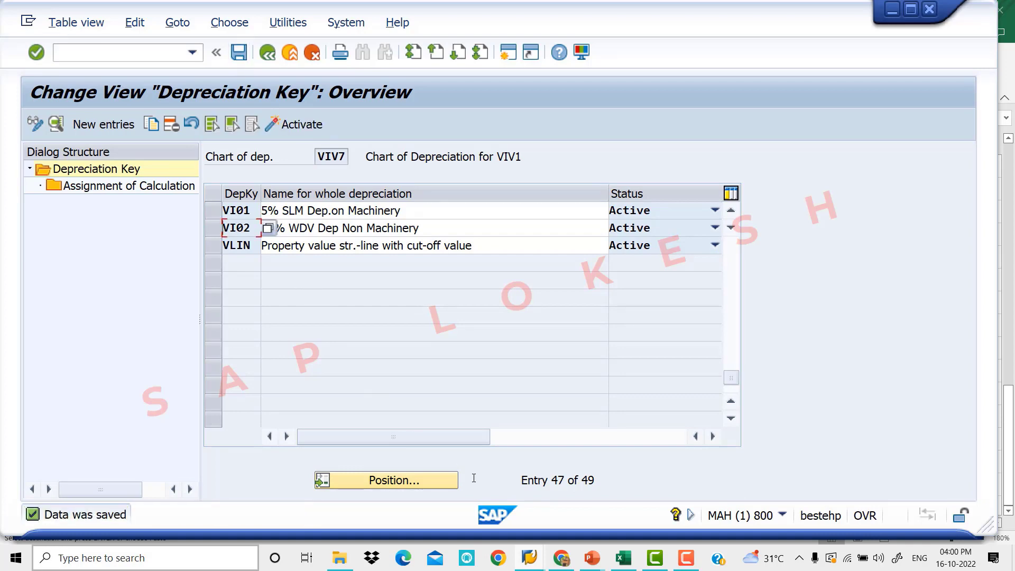
- Switch to the Excel checklist and enter V1 and V2 in C30 and D30 for Maintain Depreciation Key
key("alt+Tab")
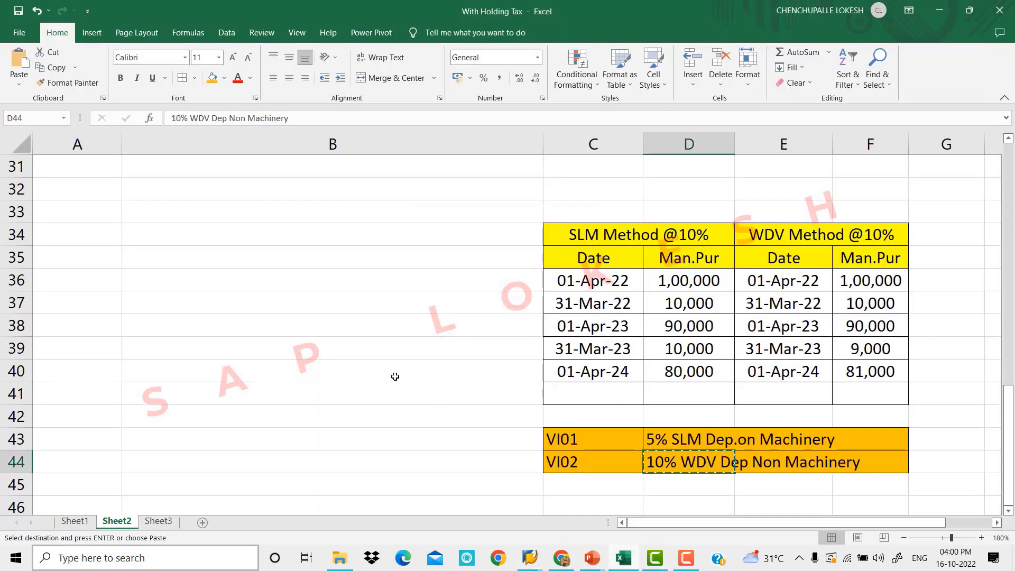
scroll(406, 349, "up", 3)
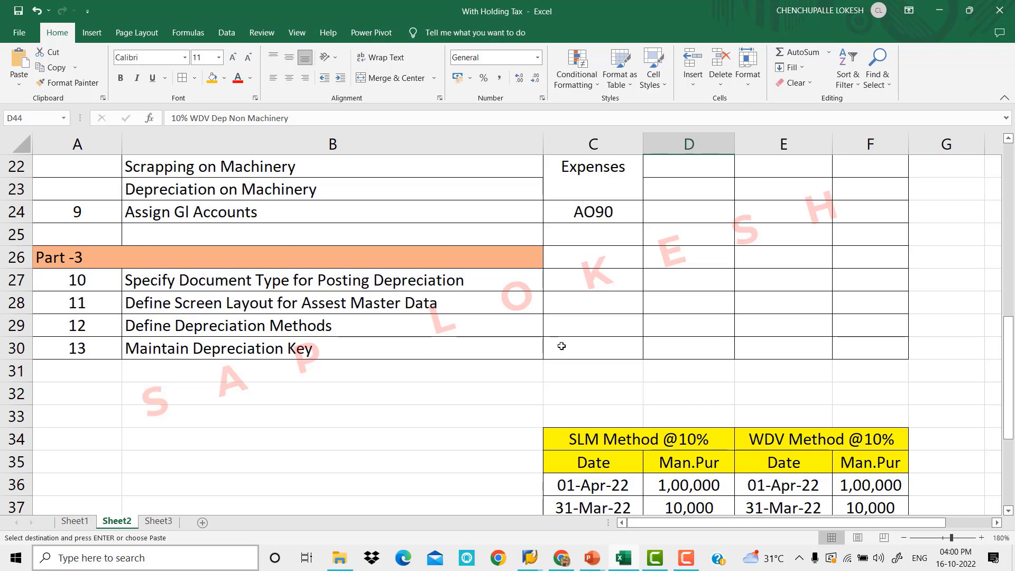
left_click(580, 348)
type("V1")
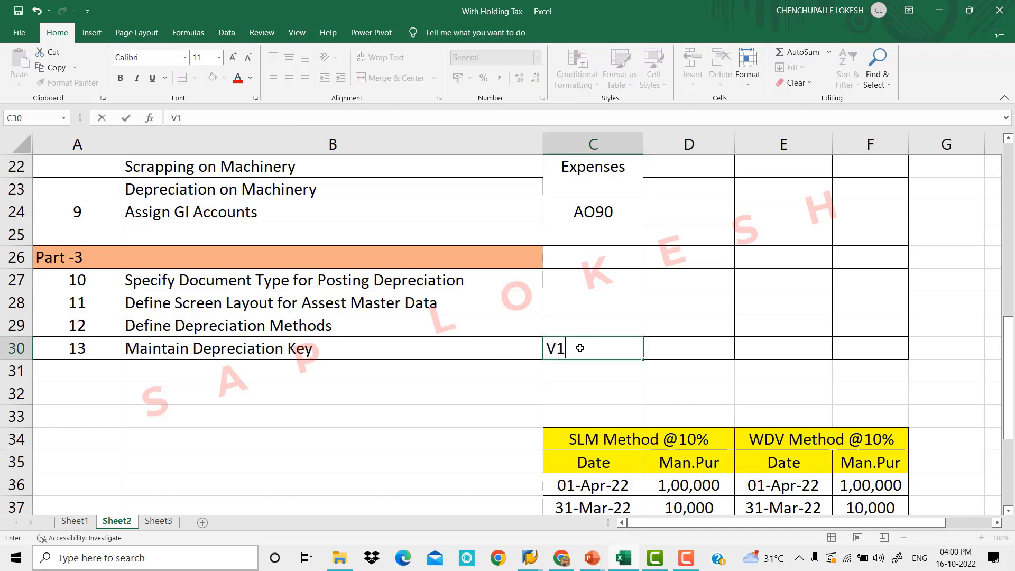
key("Tab")
type("V2")
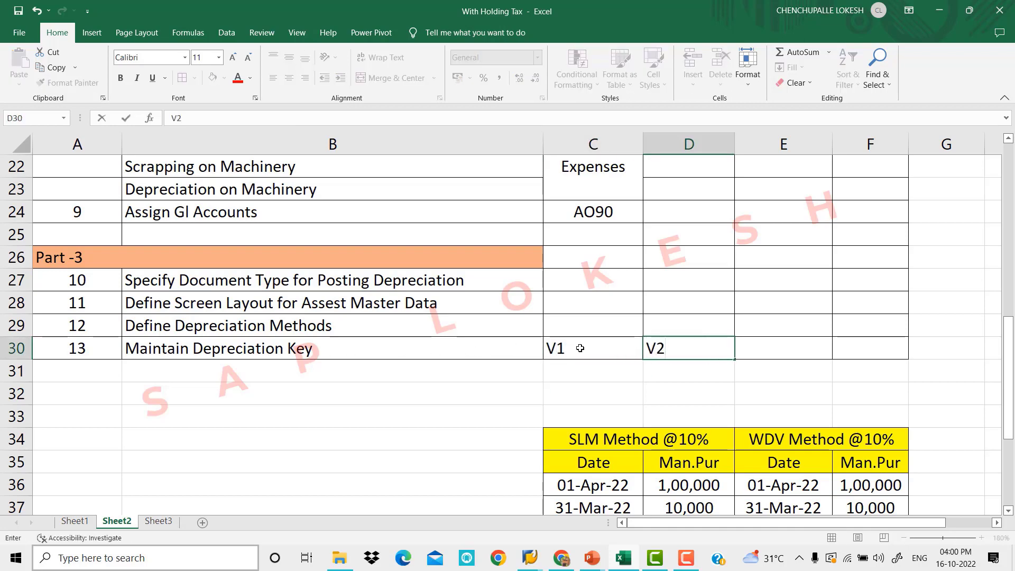
left_click(613, 319)
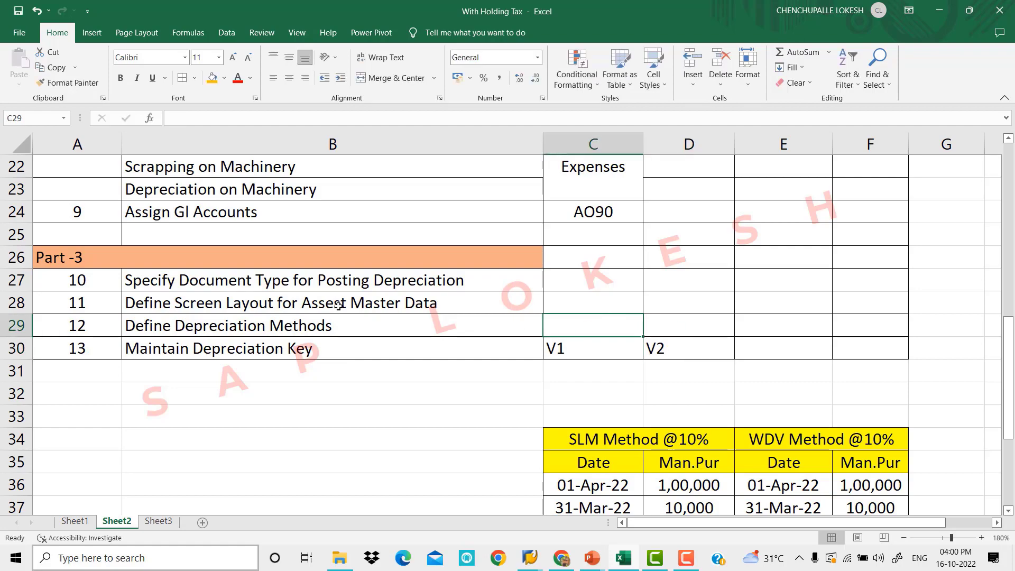
- Review the asset accounting configuration checklist on Sheet2 from Part 3 back up to Part 1
scroll(339, 307, "up", 5)
scroll(340, 305, "up", 3)
scroll(340, 304, "down", 5)
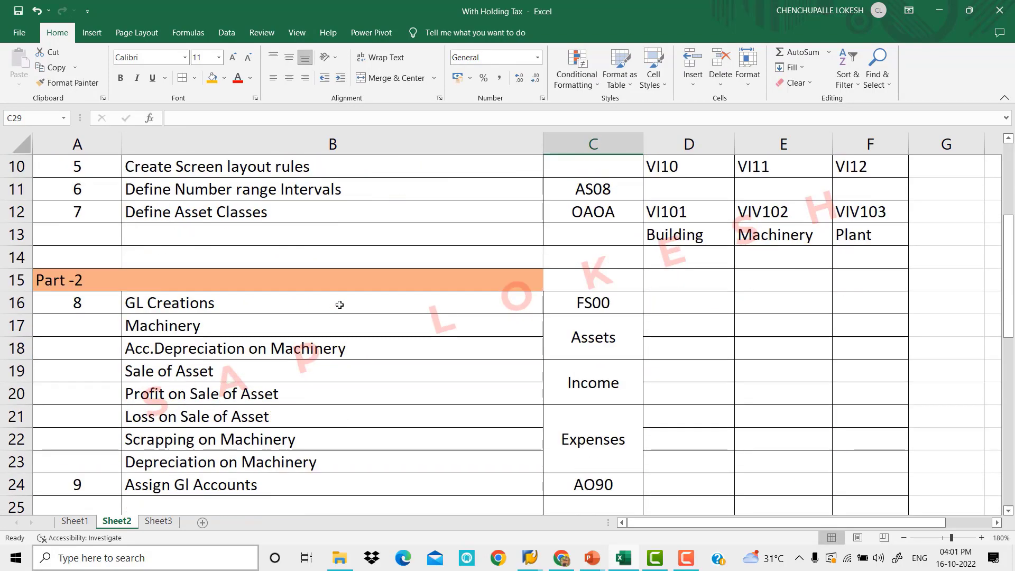
scroll(340, 304, "down", 2)
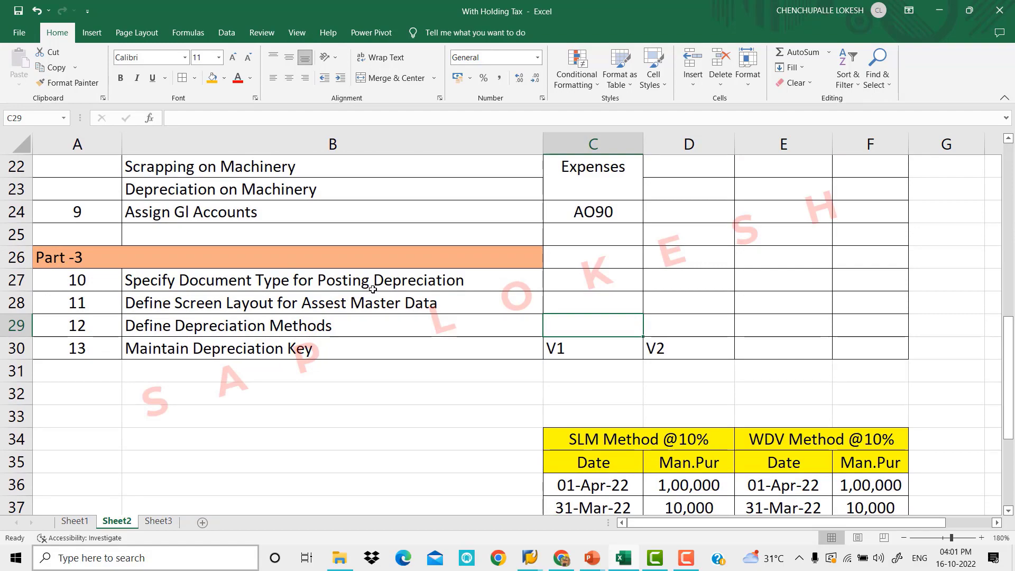
scroll(379, 289, "up", 1)
scroll(378, 289, "up", 6)
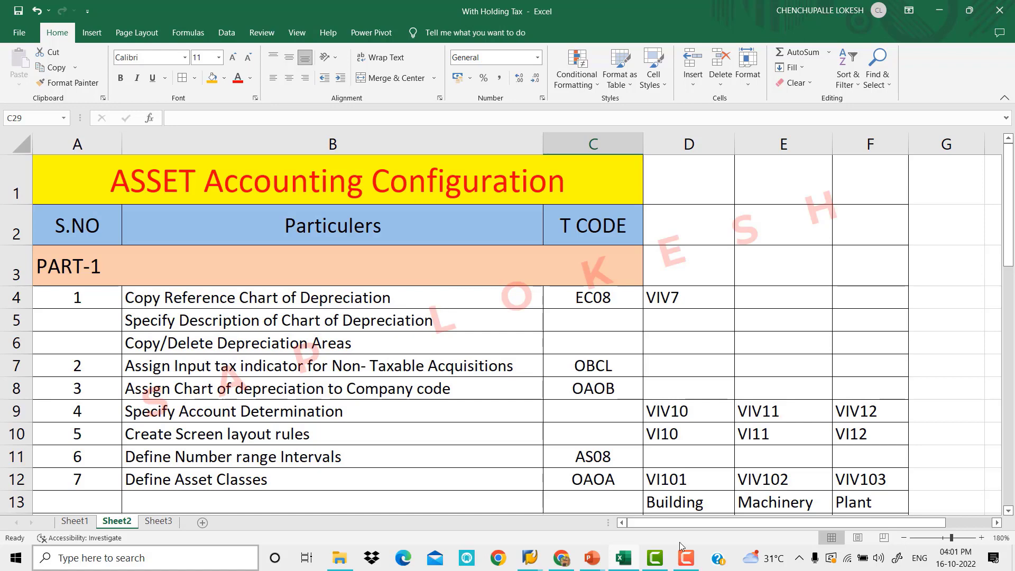
left_click(687, 559)
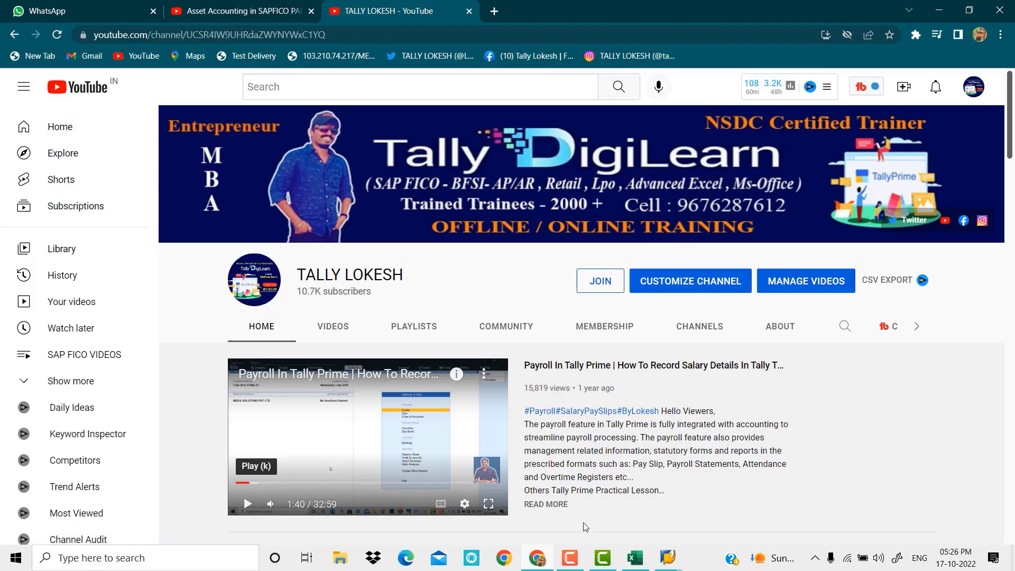
- Switch from the browser to the Excel checklist and review the Part 4, Part 1 and Part 2 tasks in column B
left_click(635, 558)
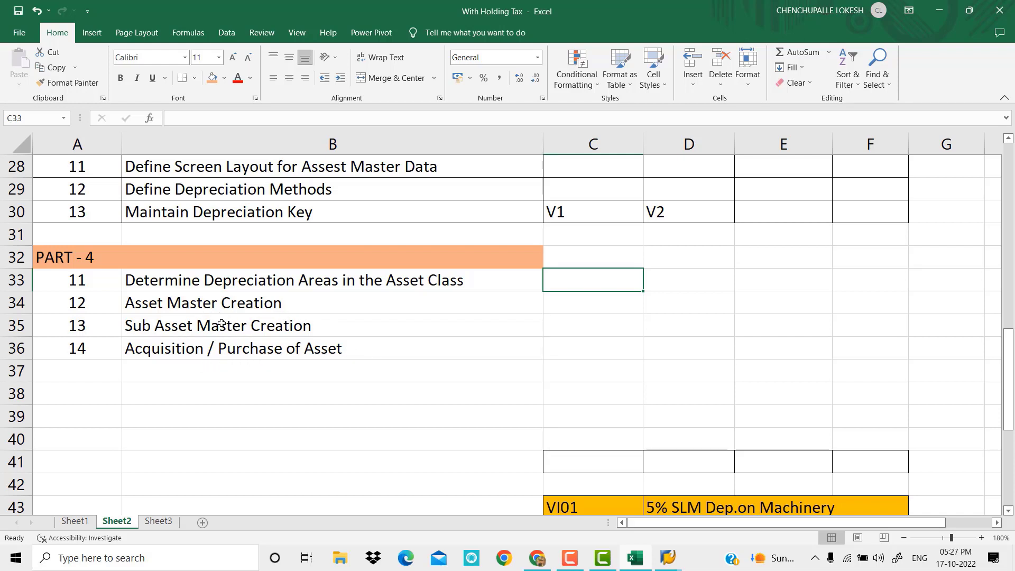
left_click_drag(225, 284, 230, 344)
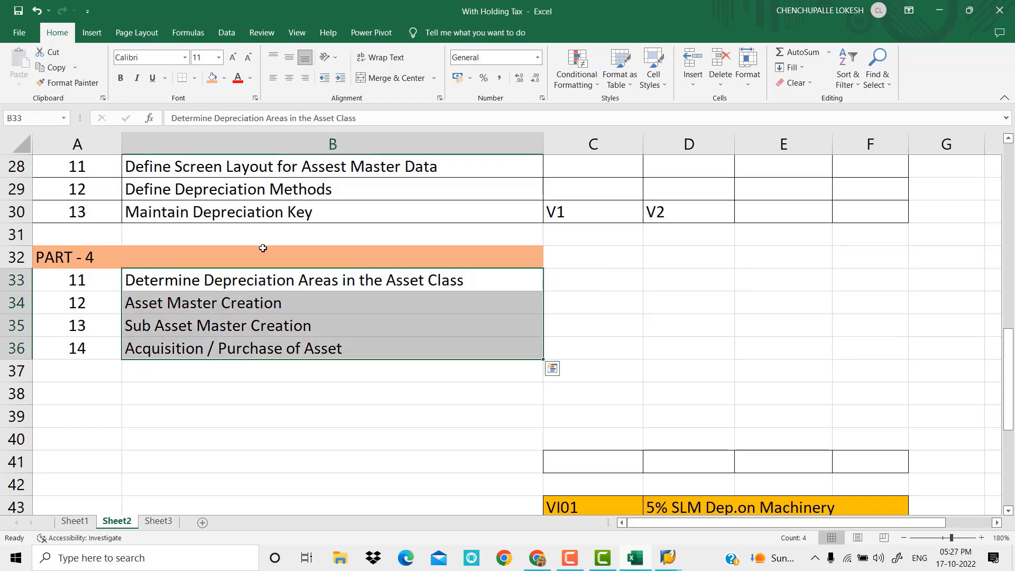
scroll(272, 224, "up", 9)
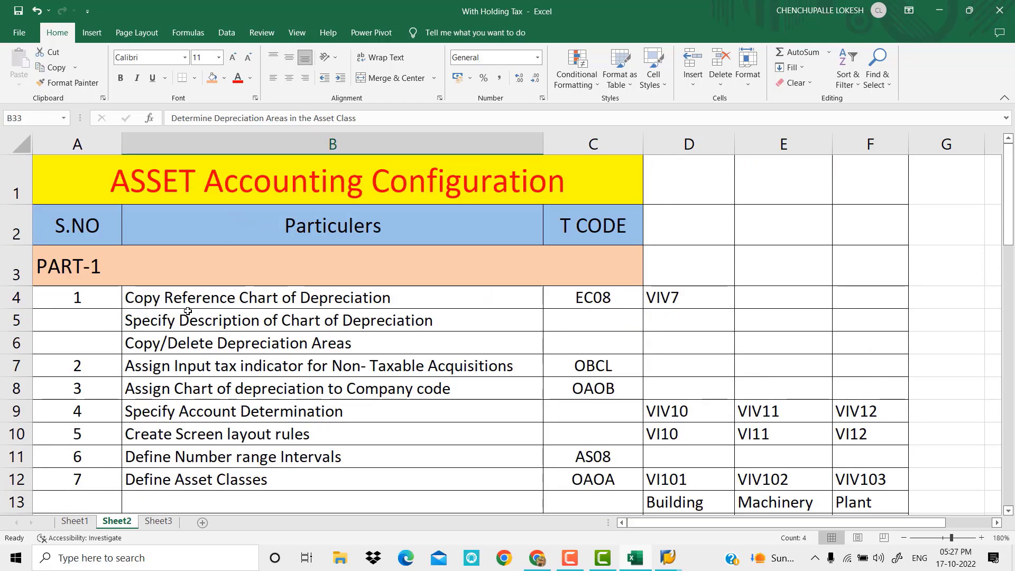
left_click_drag(340, 297, 332, 473)
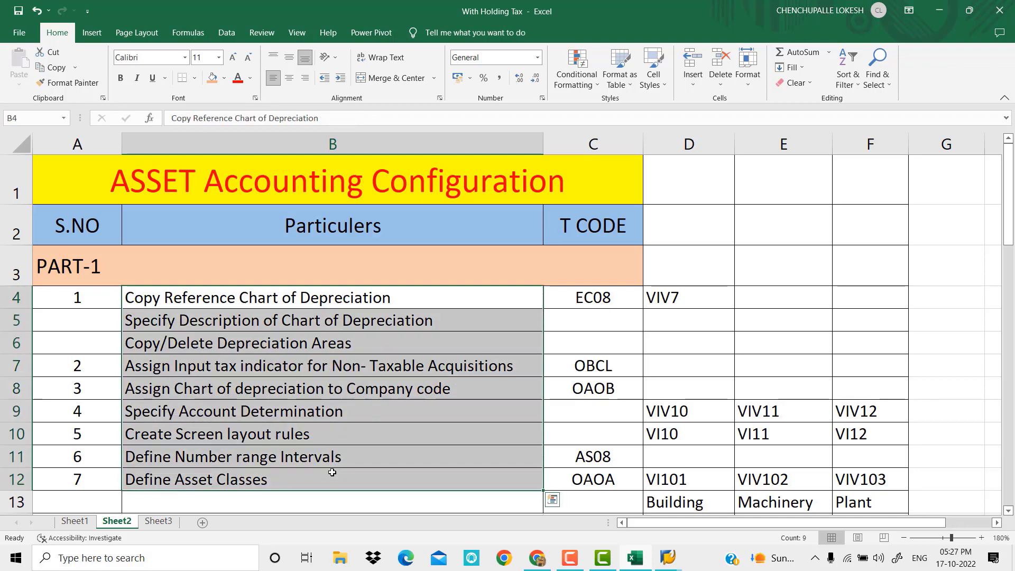
scroll(363, 395, "down", 2)
scroll(363, 389, "down", 2)
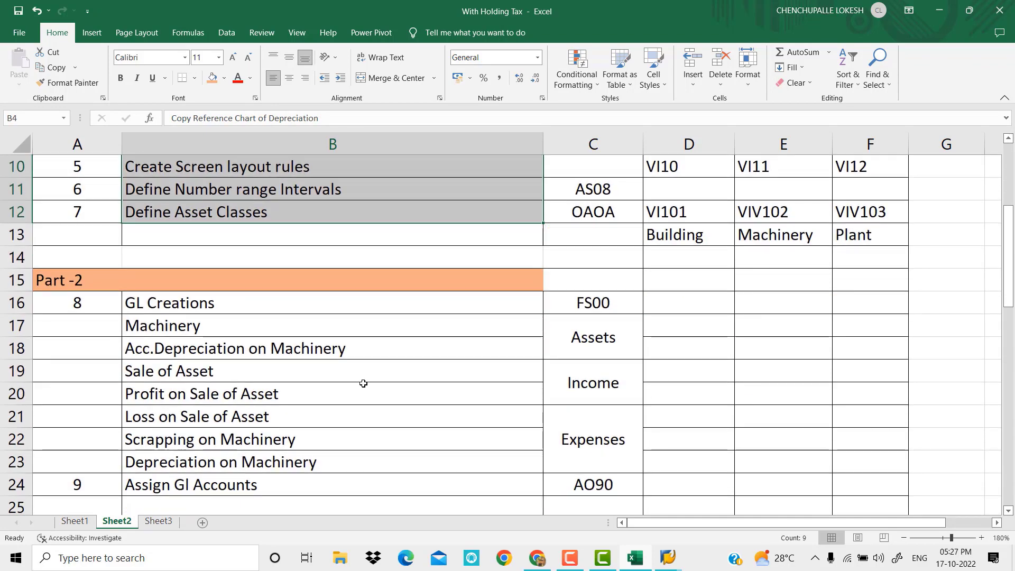
left_click(311, 235)
left_click_drag(310, 235, 335, 410)
scroll(338, 282, "down", 4)
scroll(342, 284, "down", 1)
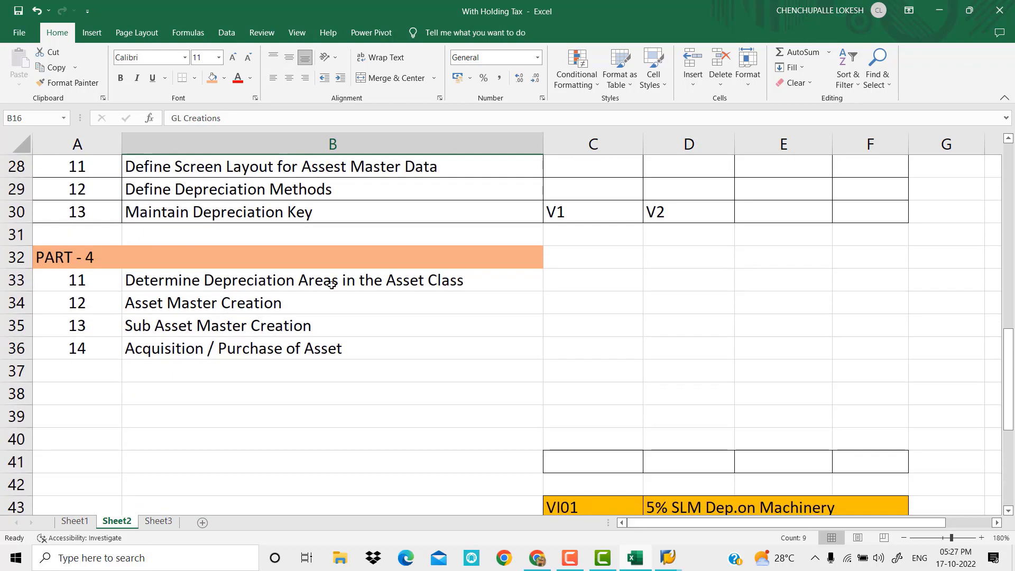
- Review the Part 3 tasks in B27:B30 and the Part 4 tasks in B33:B36 of the checklist
scroll(331, 285, "up", 2)
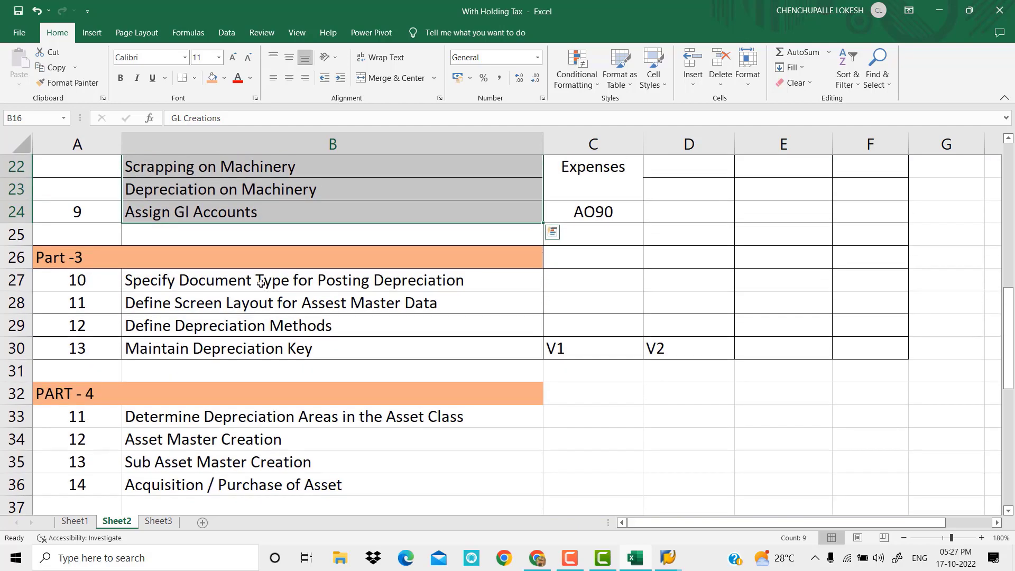
left_click_drag(261, 281, 295, 346)
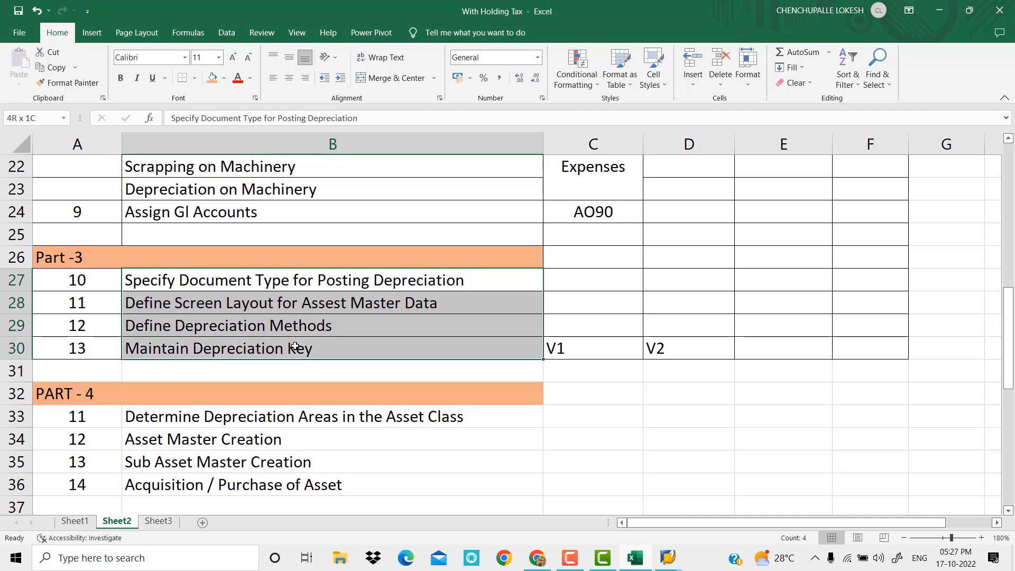
scroll(336, 329, "down", 1)
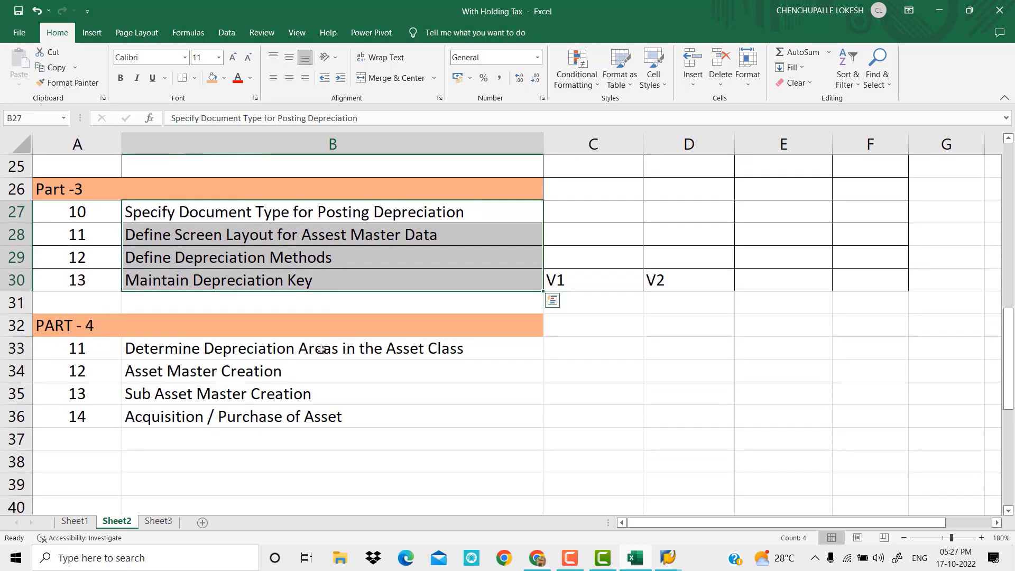
left_click(321, 349)
left_click_drag(306, 346, 306, 414)
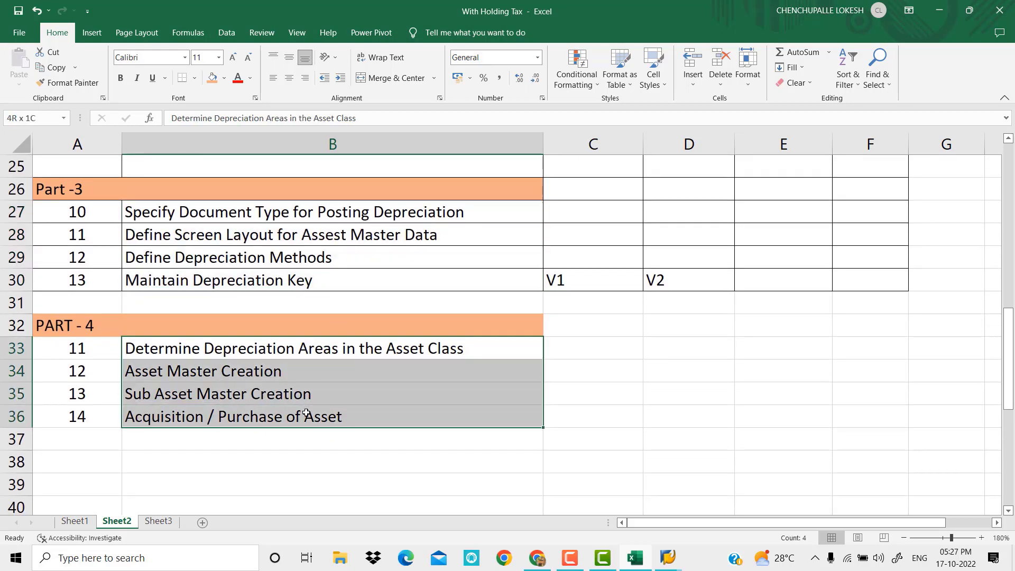
left_click(342, 387)
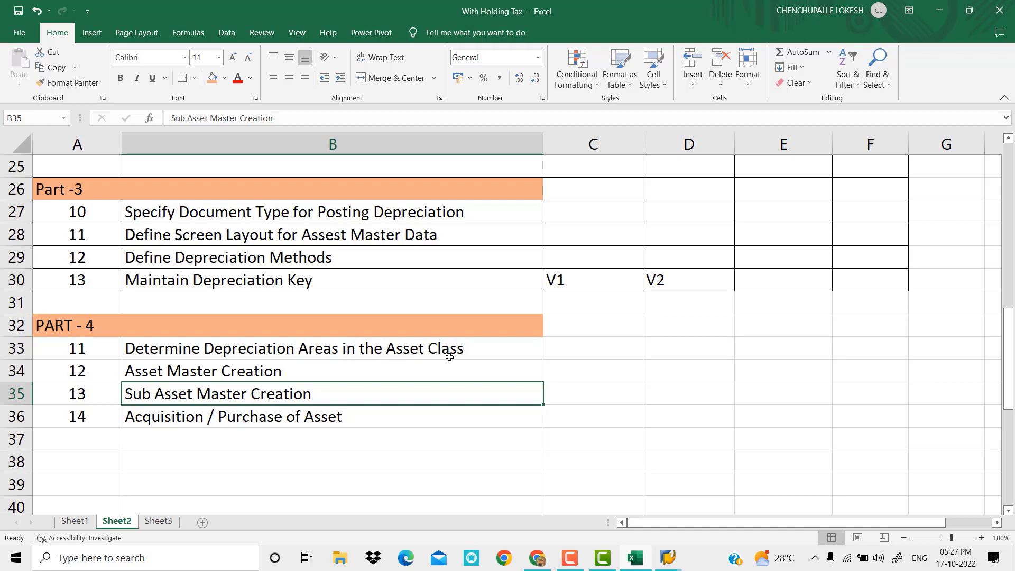
- Switch to the SAP Easy Access window and run transaction SPRO
left_click(669, 558)
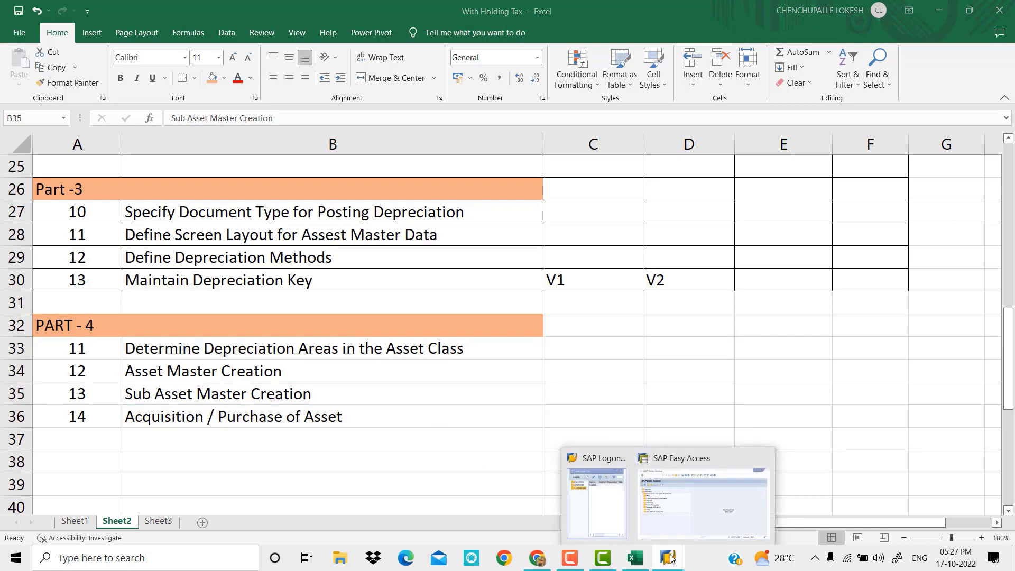
left_click(671, 511)
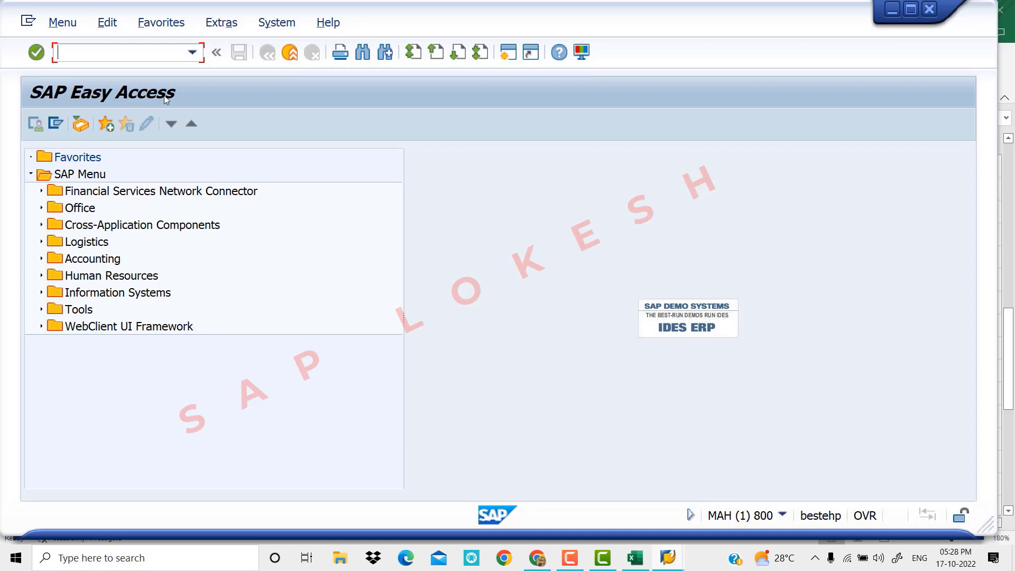
type("A")
key("BackSpace")
type("SPRO")
key("Return")
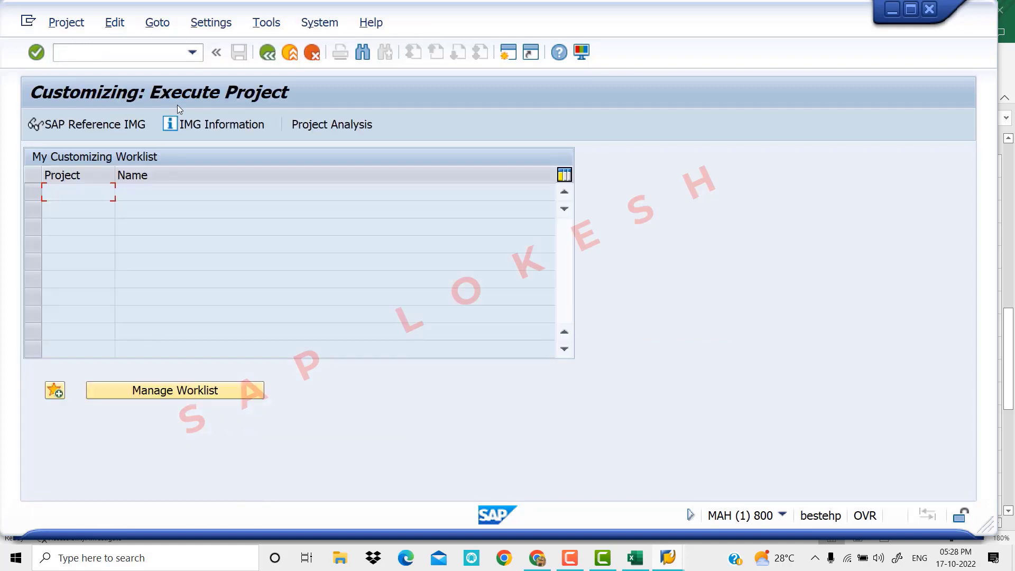
- Open Determine Depreciation Areas in the Asset Class from the SAP Reference IMG, under Financial Accounting (New), Asset Accounting, Valuation
left_click(98, 125)
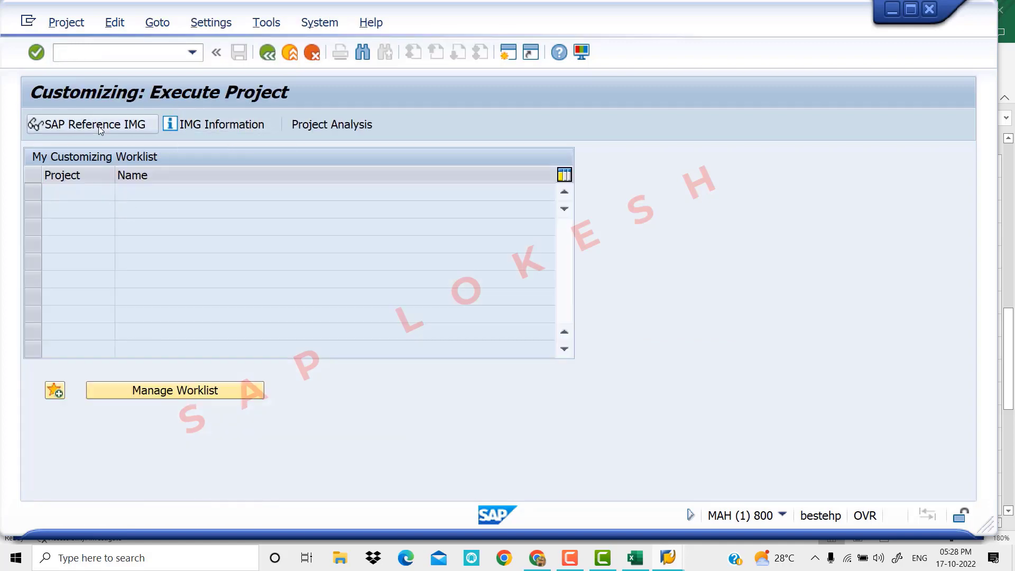
scroll(186, 333, "down", 3)
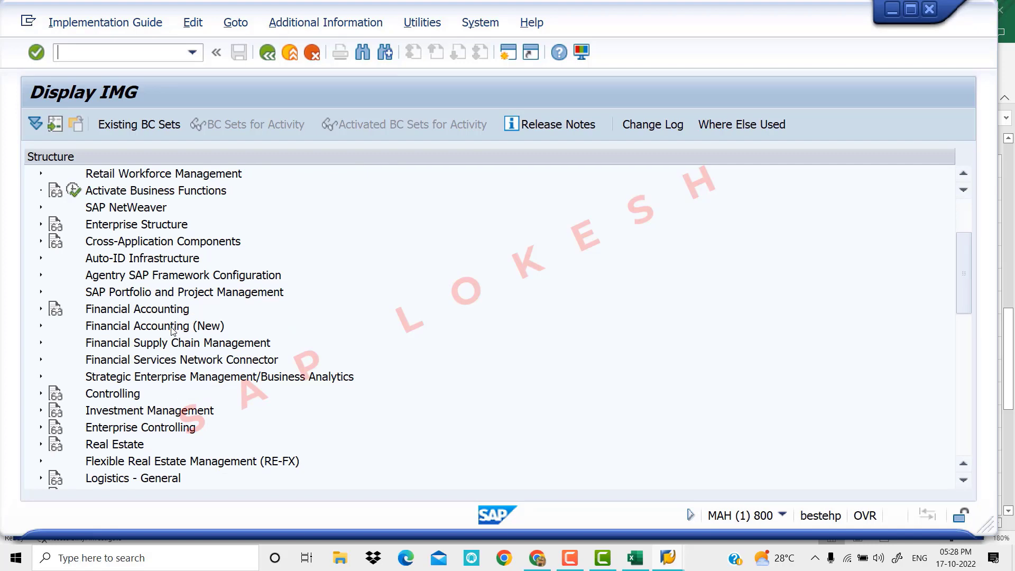
left_click(41, 326)
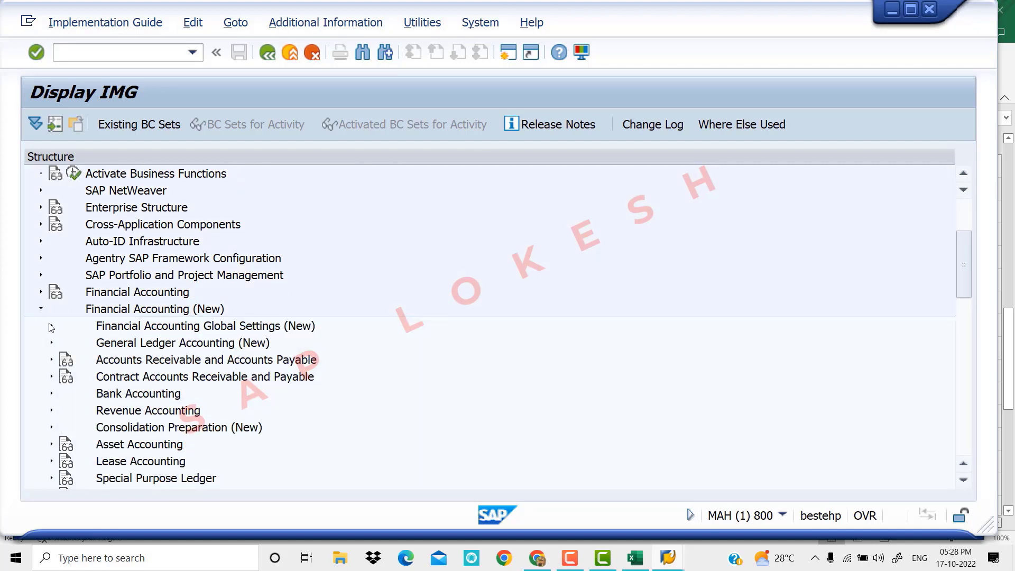
scroll(102, 343, "down", 1)
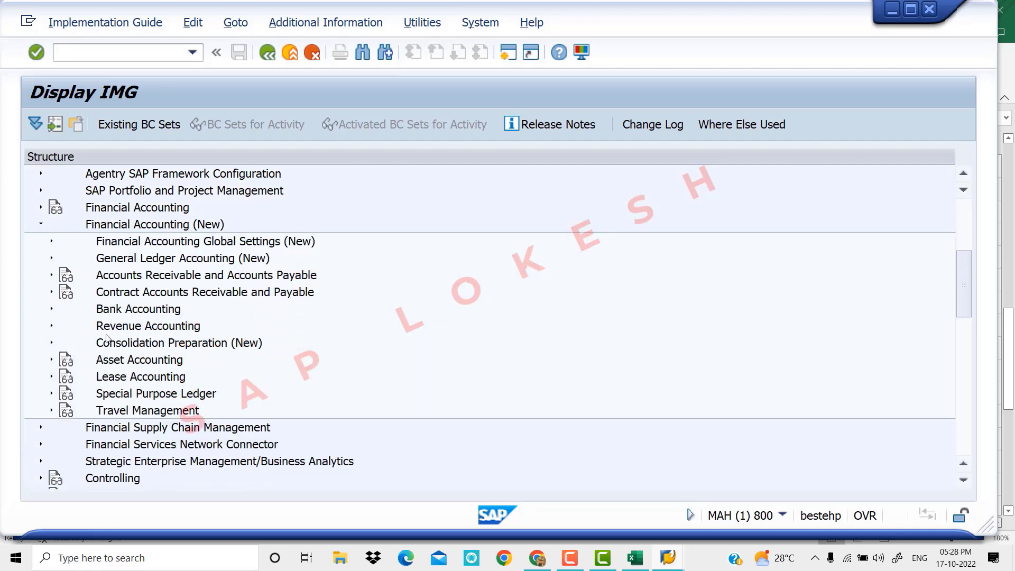
left_click(51, 360)
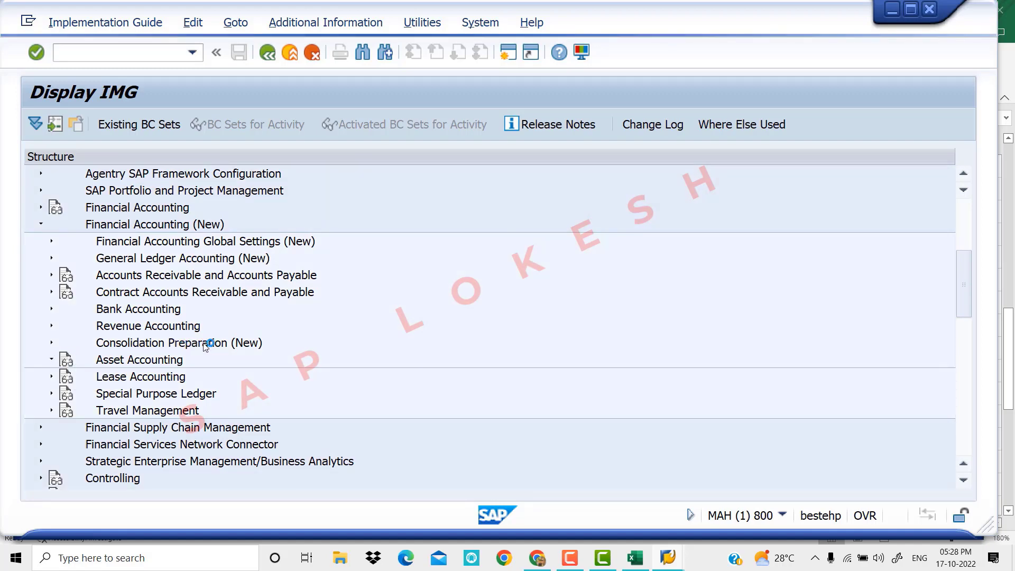
scroll(188, 338, "down", 2)
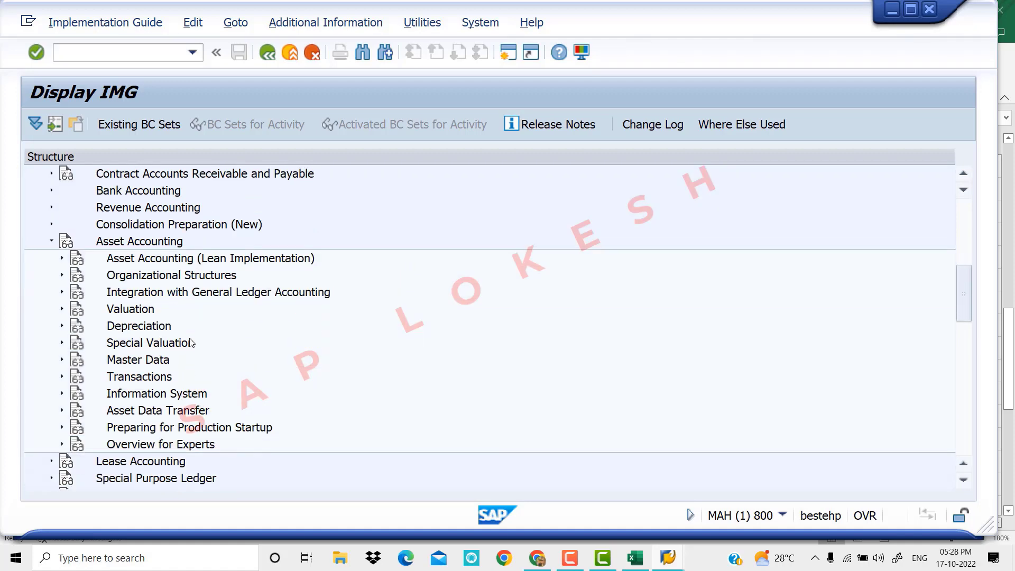
left_click(62, 276)
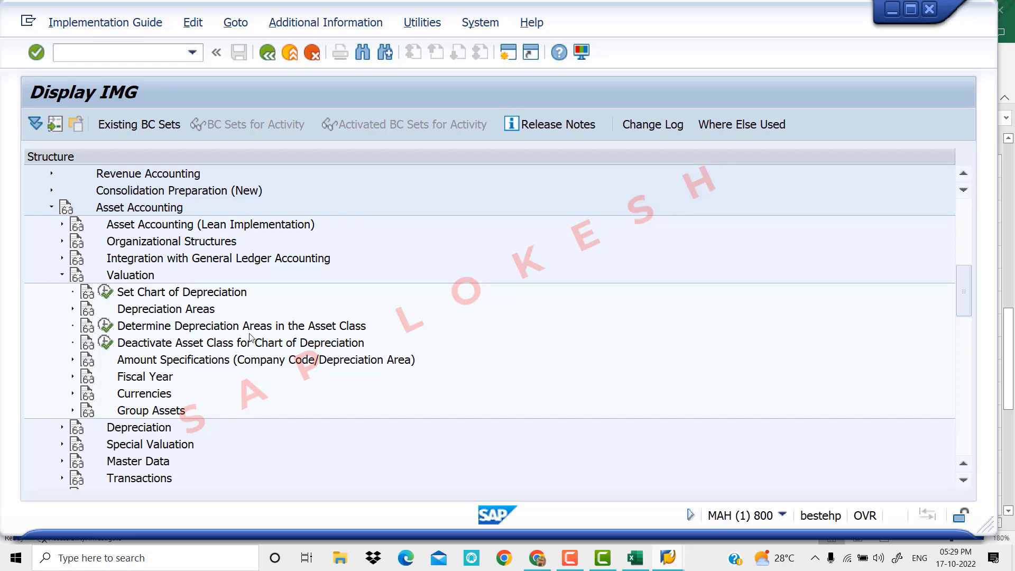
left_click(106, 327)
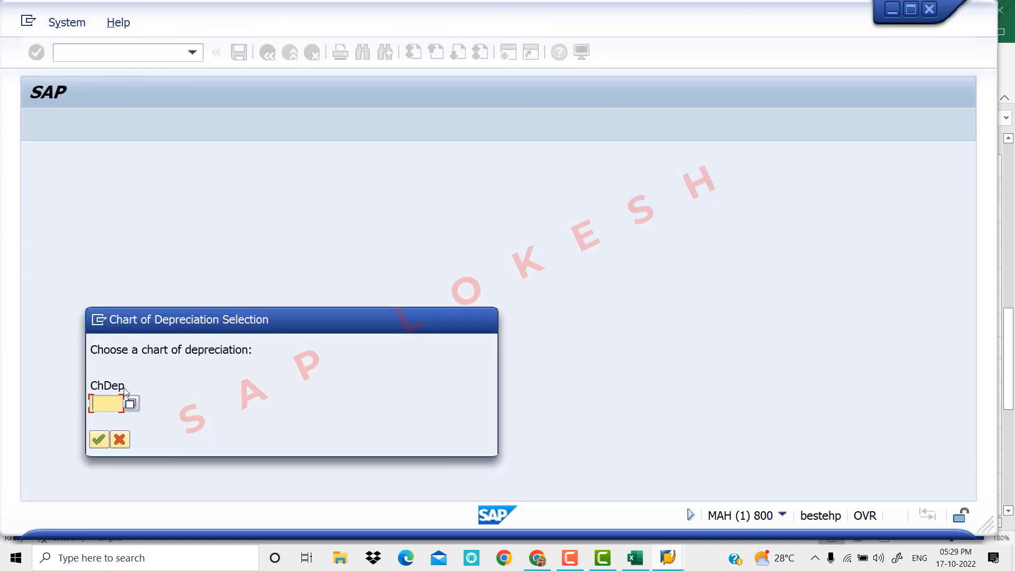
- Look up the chart of depreciation code in the Excel checklist, and select chart VIV7 in SAP
left_click(635, 557)
scroll(549, 351, "up", 4)
scroll(549, 351, "up", 4)
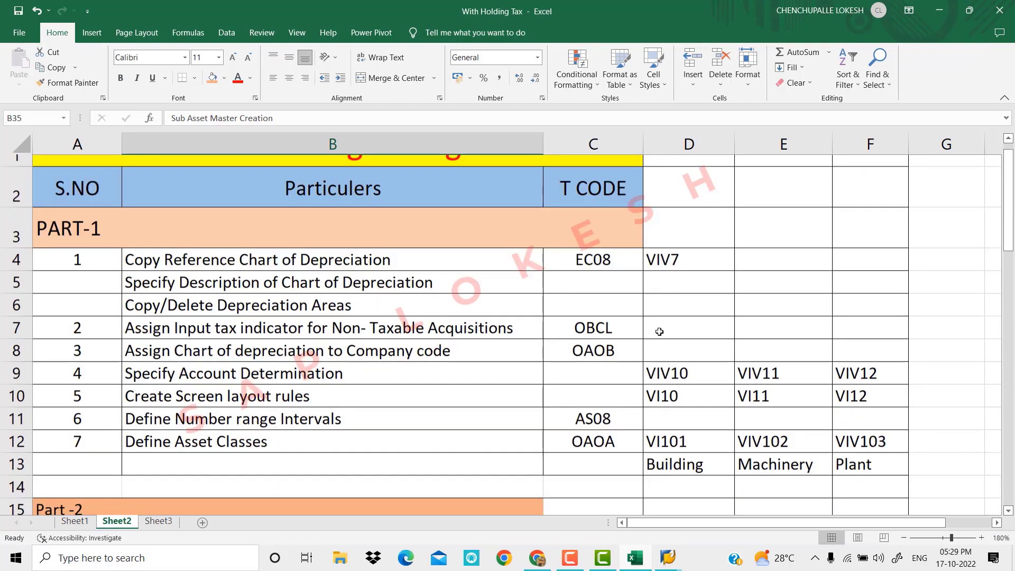
scroll(657, 329, "down", 5)
scroll(658, 333, "down", 4)
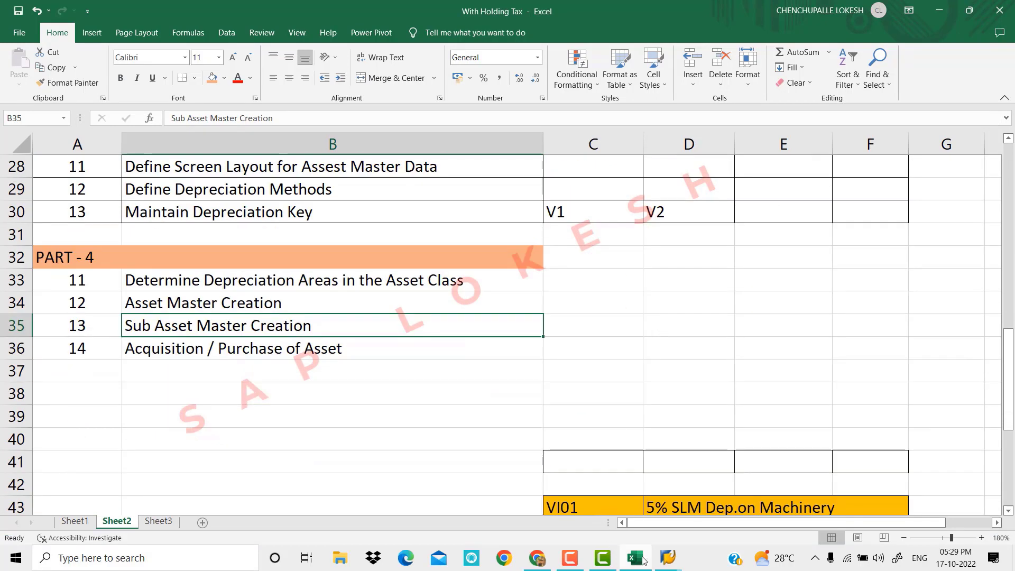
mouse_move(667, 564)
left_click(667, 515)
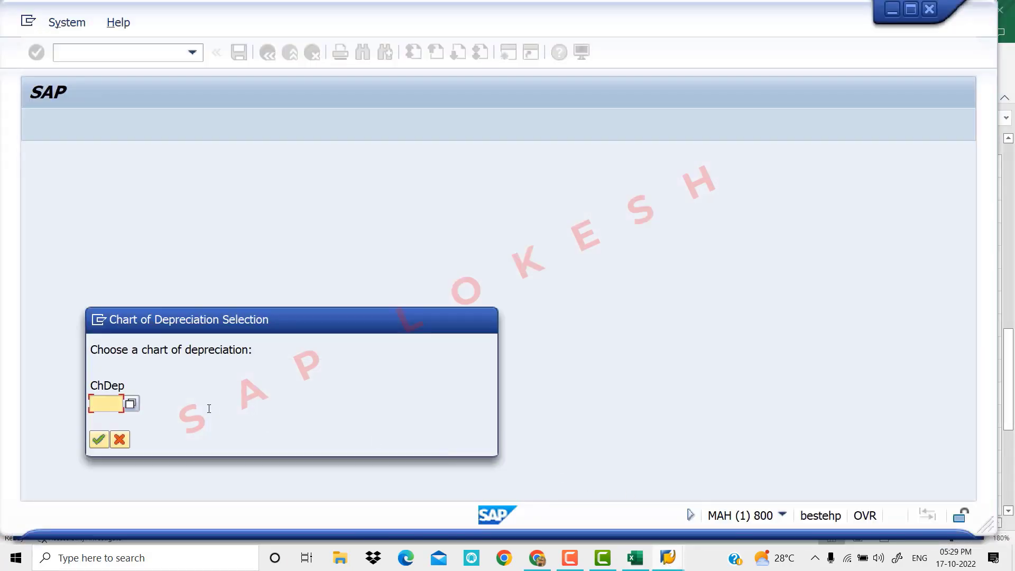
type("V")
left_click(118, 429)
left_click(102, 440)
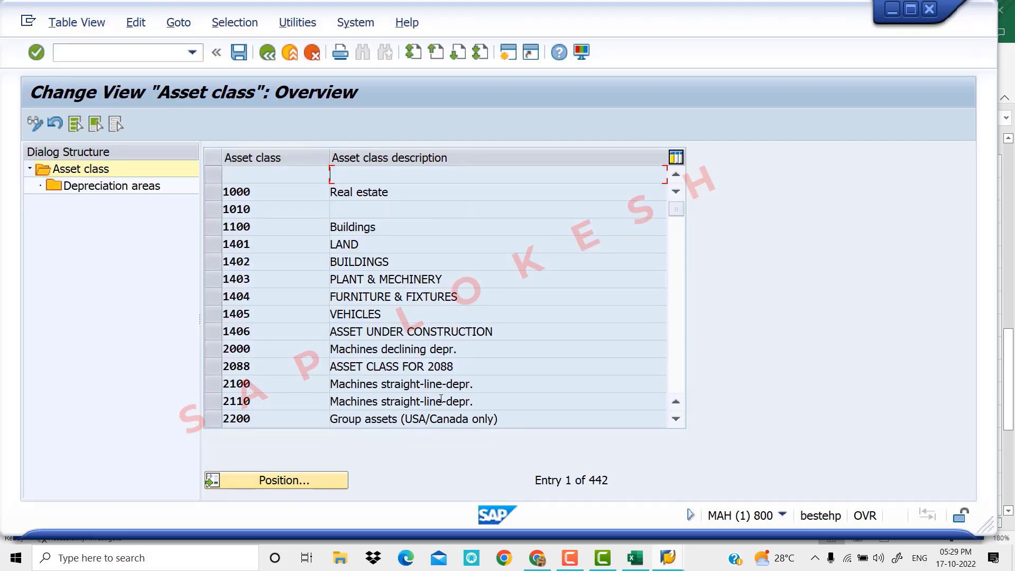
- Look up the Machinery asset class code in the Excel checklist, and position SAP's asset class list at VIV102
left_click(297, 484)
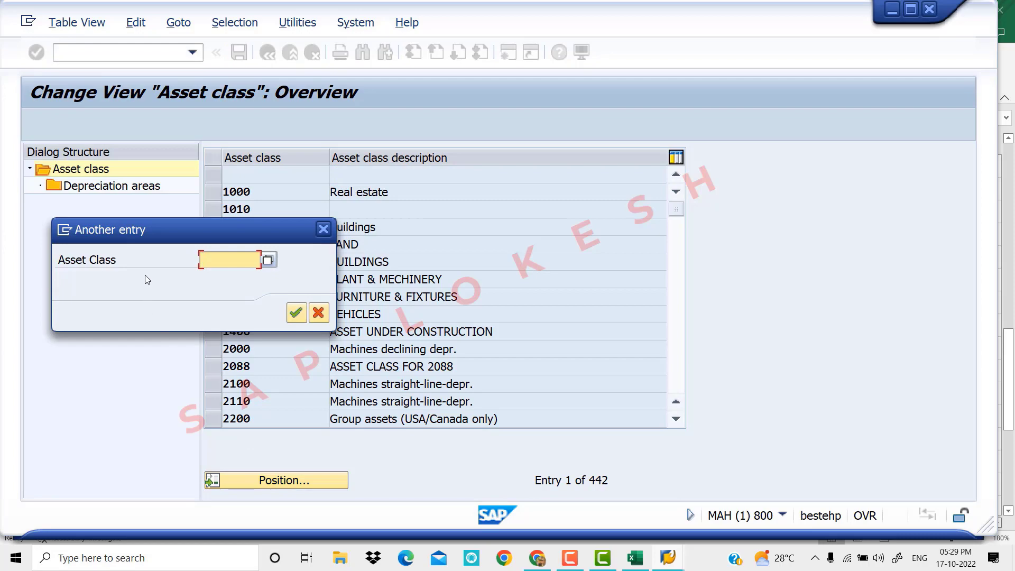
left_click(635, 557)
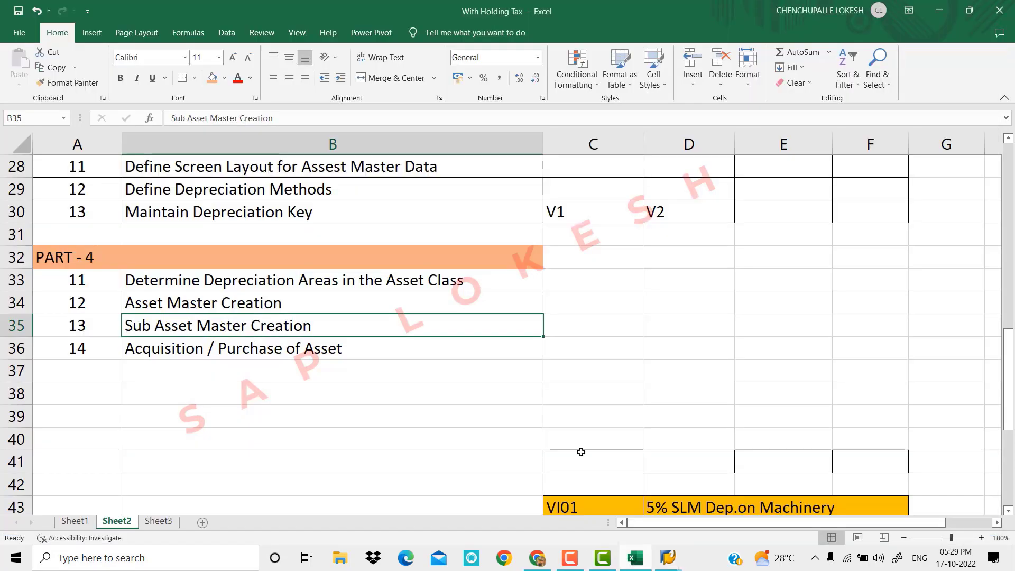
scroll(498, 360, "up", 8)
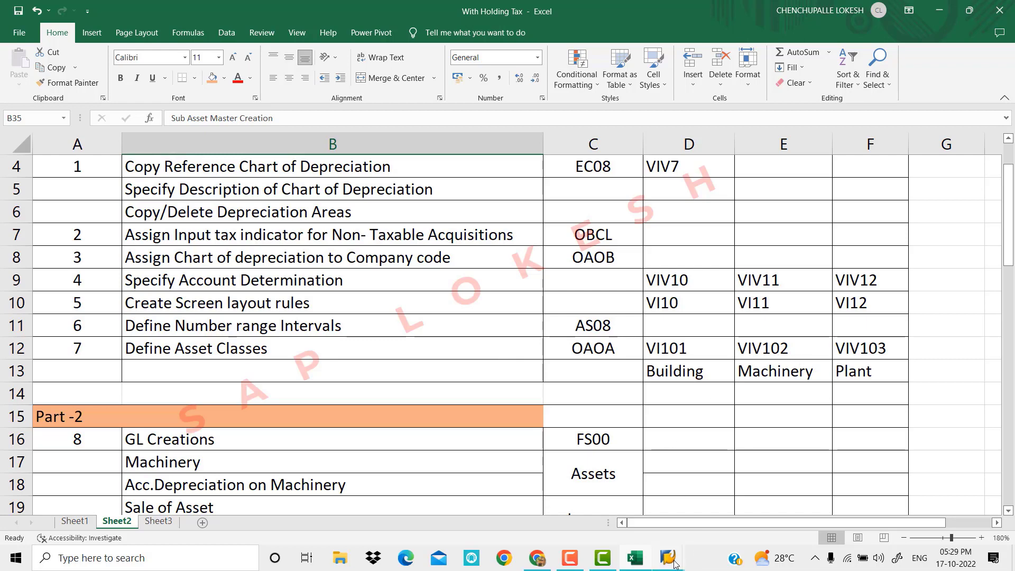
mouse_move(671, 559)
left_click(703, 528)
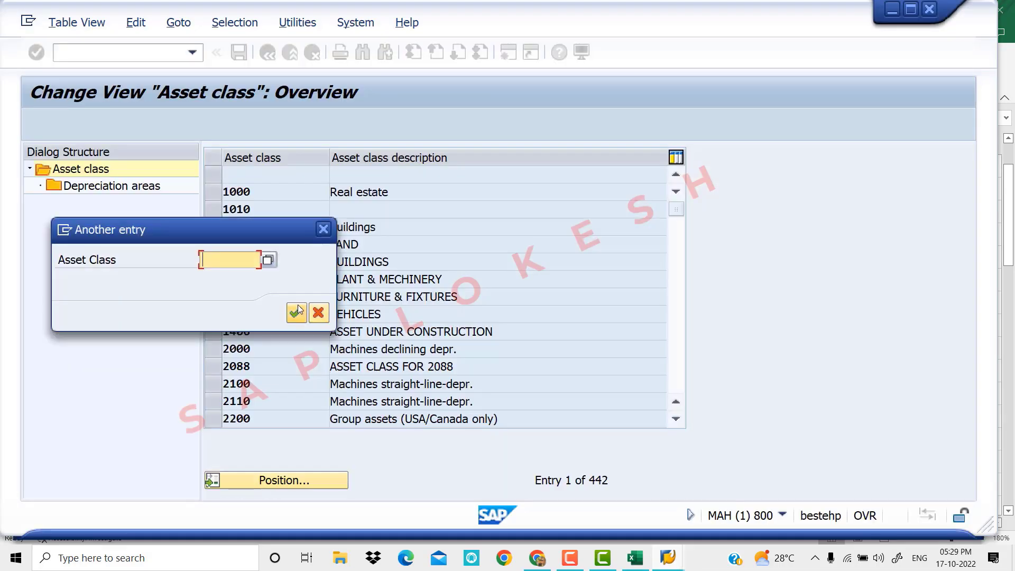
type("VI")
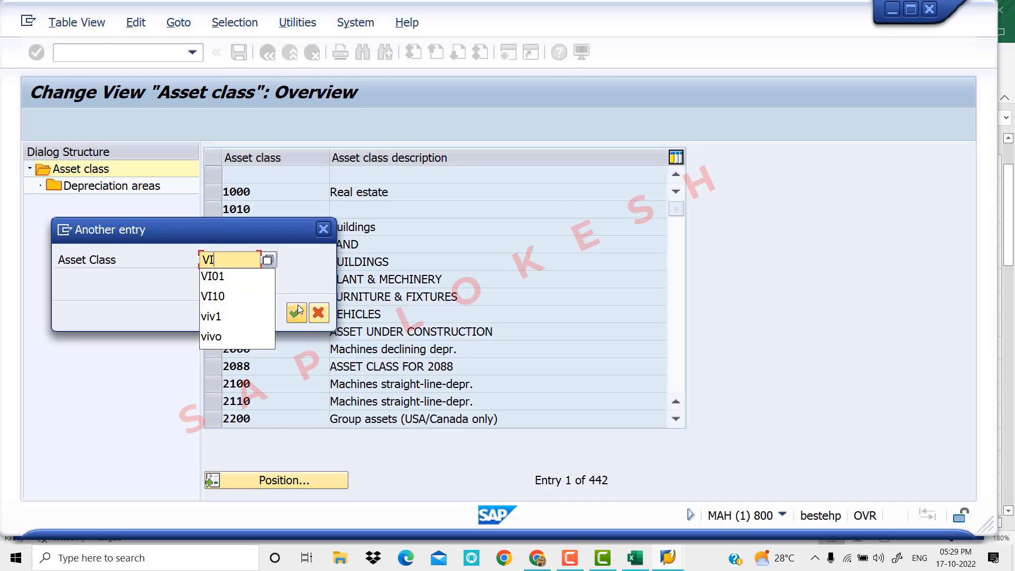
type("V102")
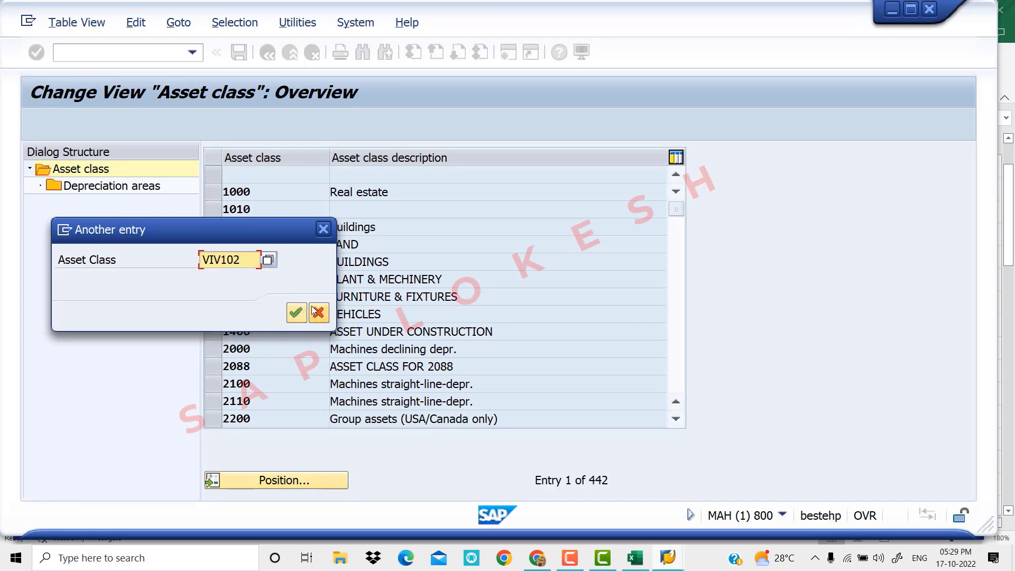
left_click(297, 312)
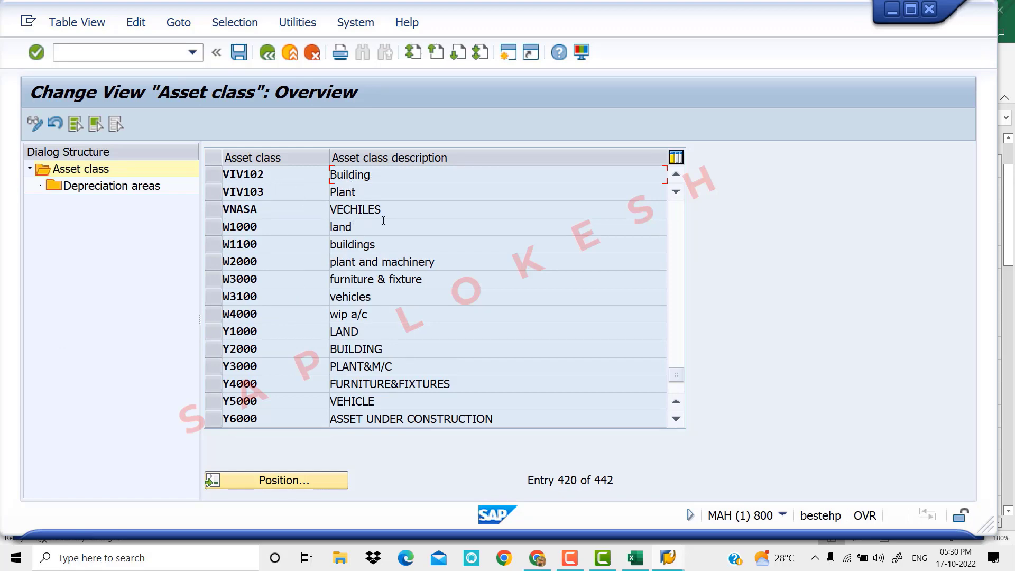
- Compare the asset class codes with the Excel checklist, and open the depreciation areas of asset class VI101 Machinery in SAP
scroll(378, 214, "up", 1)
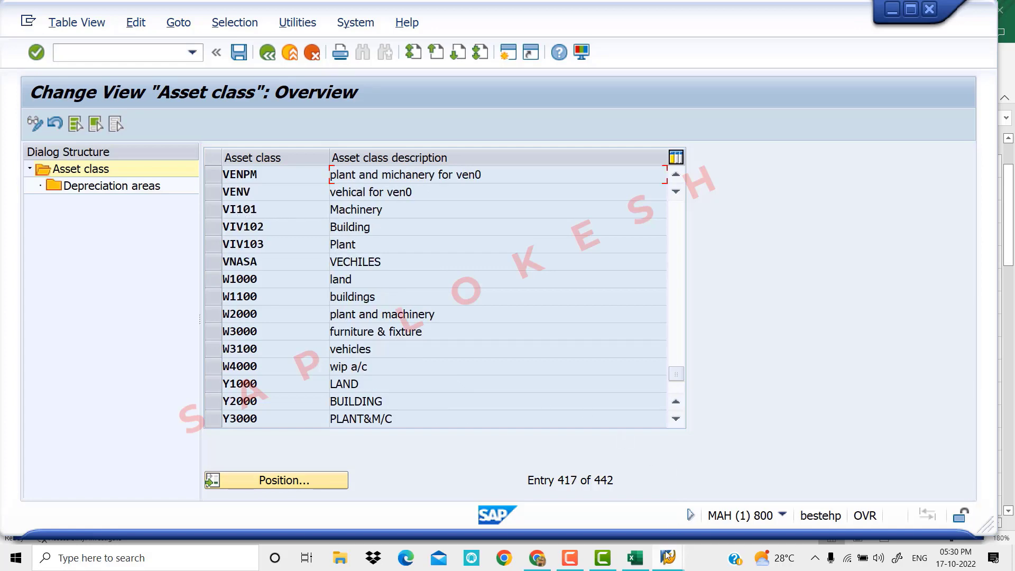
left_click(645, 561)
scroll(646, 315, "down", 2)
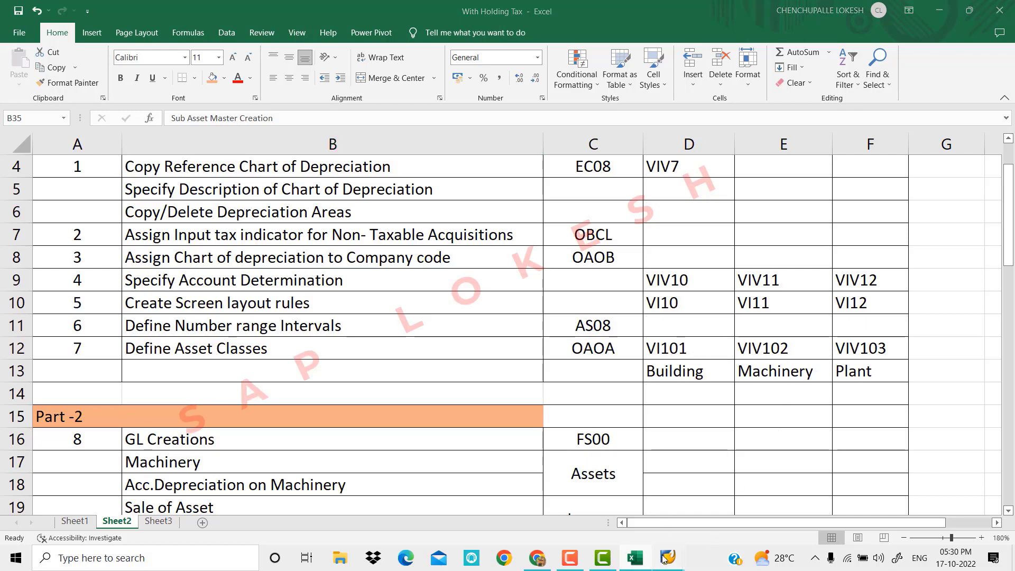
mouse_move(661, 560)
left_click(681, 497)
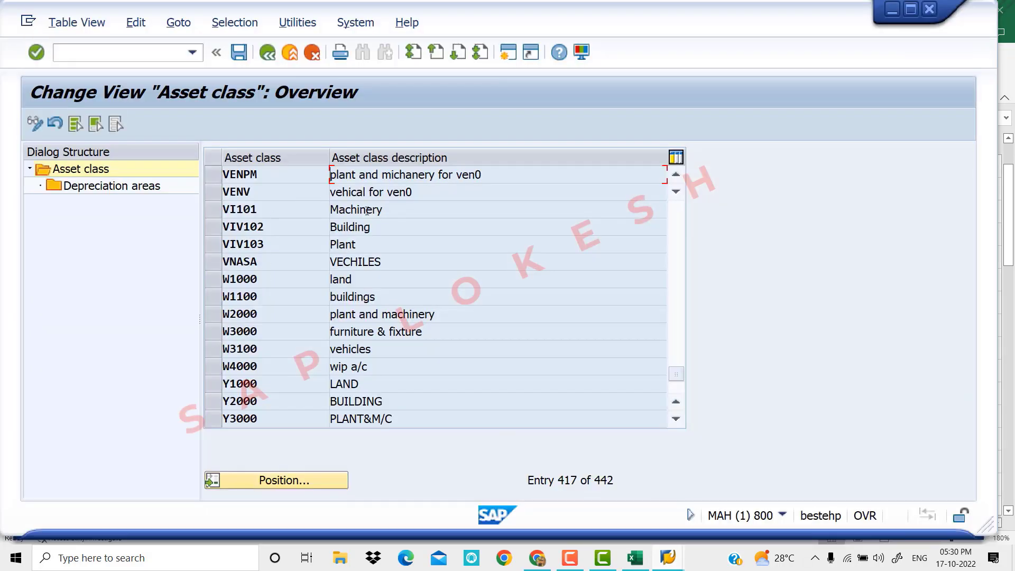
left_click(223, 211)
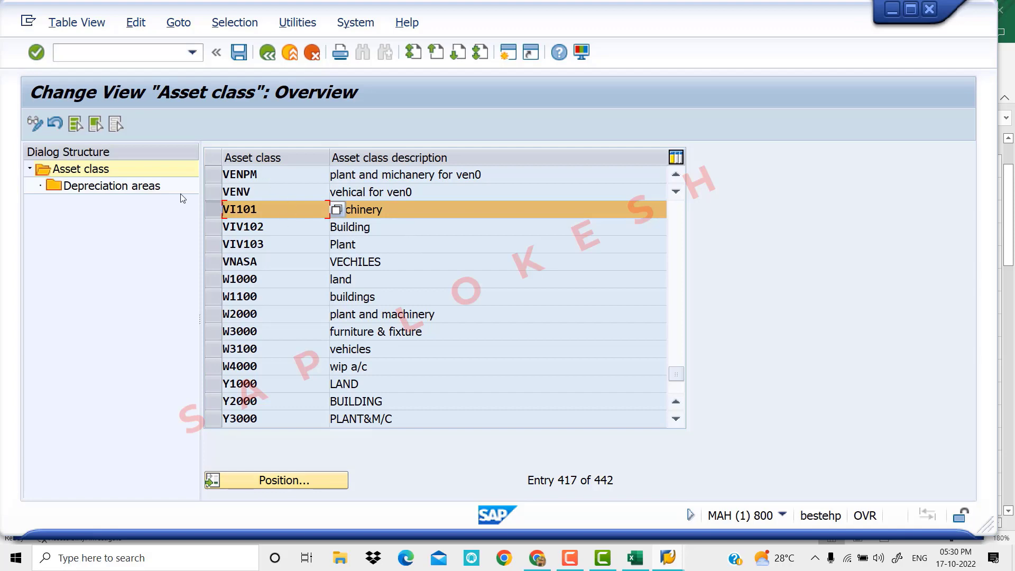
double_click(140, 187)
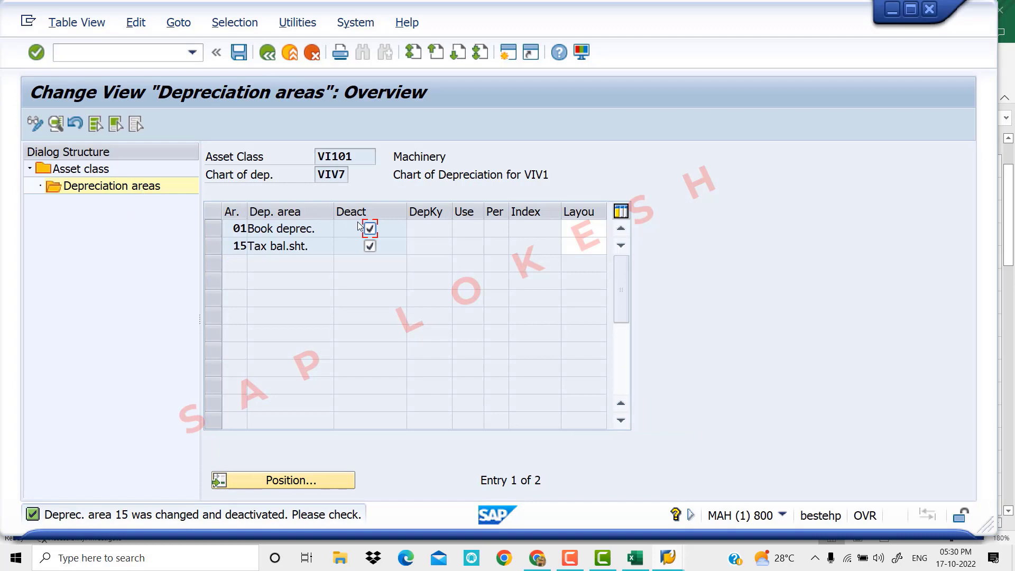
- Clear the deactivation flags of depreciation areas 01 Book deprec. and 15 Tax bal.sht. for asset class VI101
left_click(370, 228)
left_click(371, 246)
left_click(581, 230)
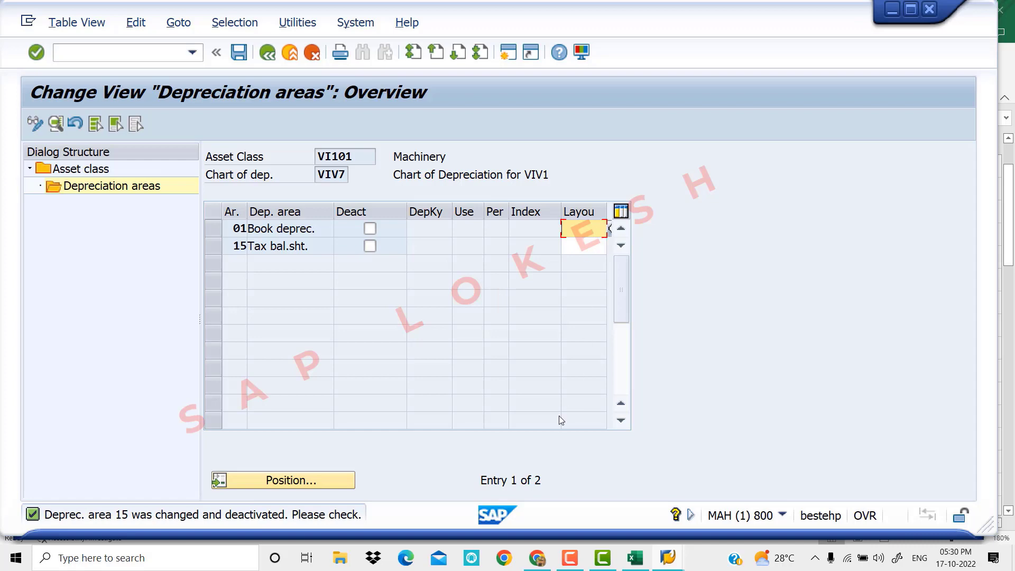
key("Return")
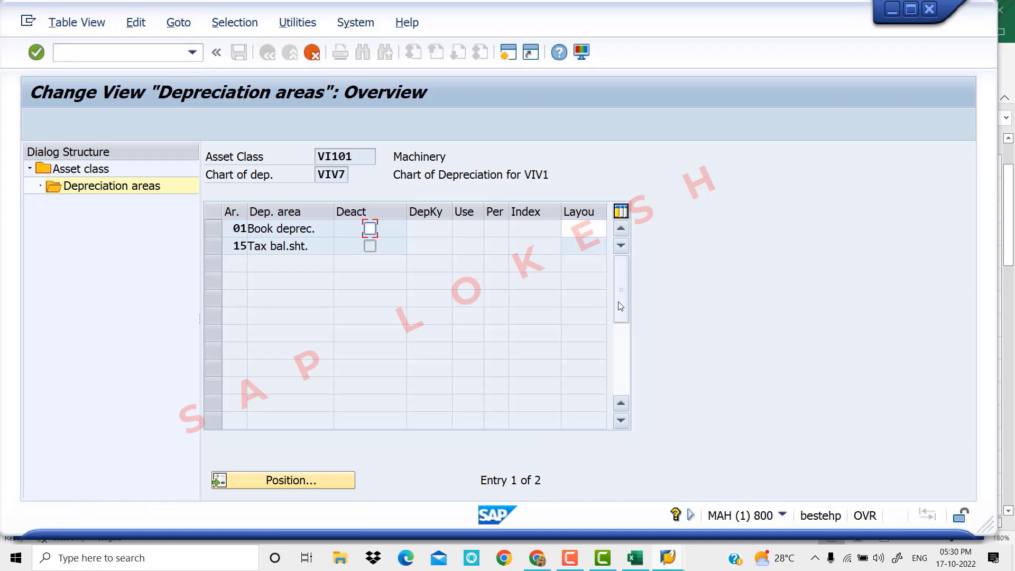
- Assign screen layout rule 2000, depreciation on asset sub-number level, to area 01 Book deprec. and check both area rows
left_click(598, 232)
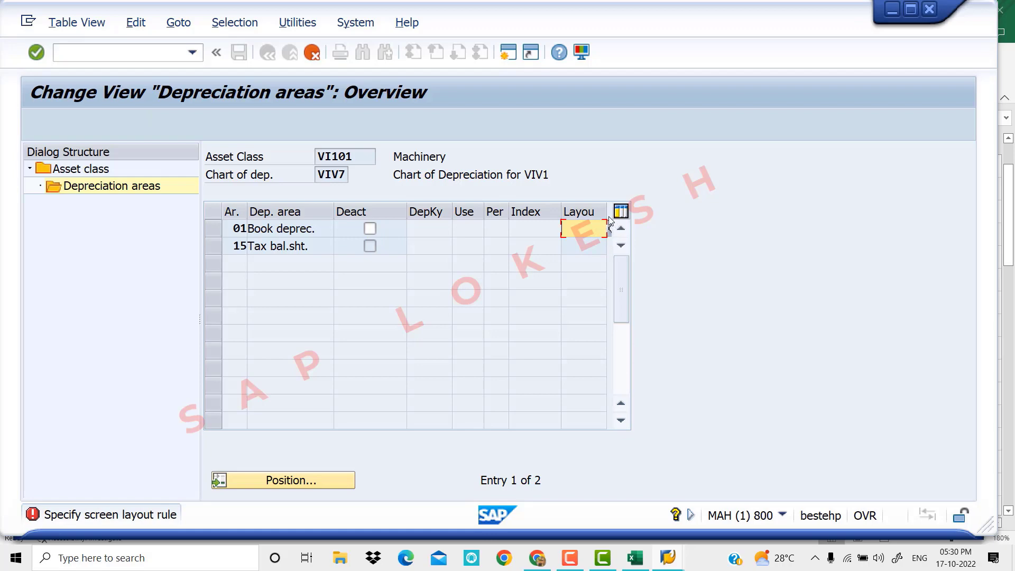
left_click_drag(606, 216, 593, 217)
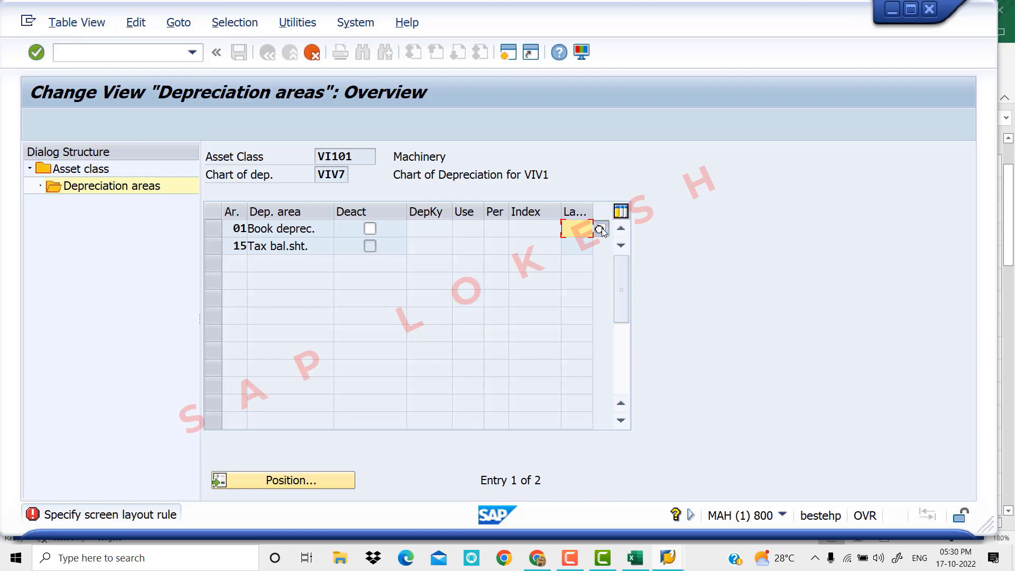
left_click(601, 229)
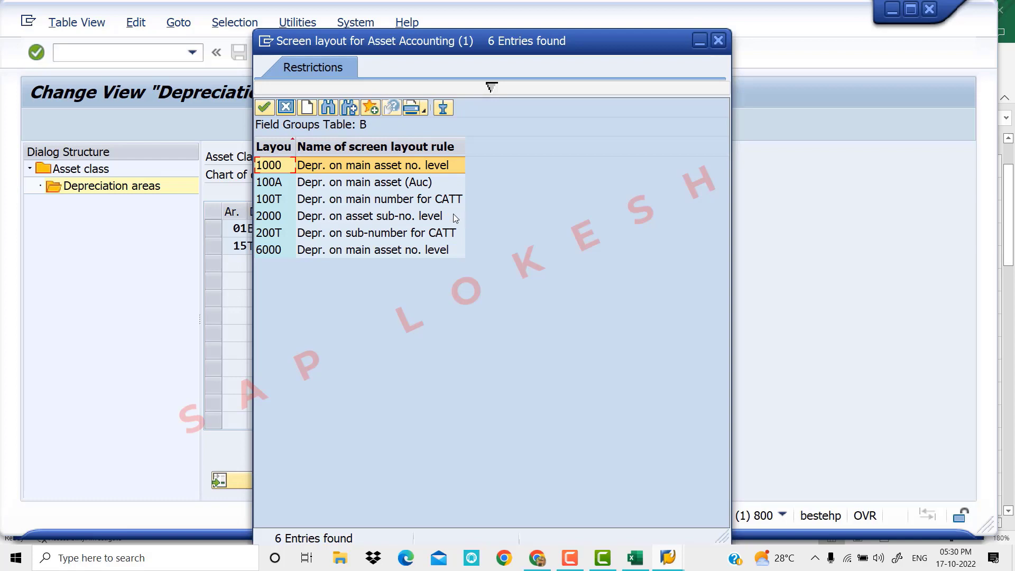
left_click(322, 218)
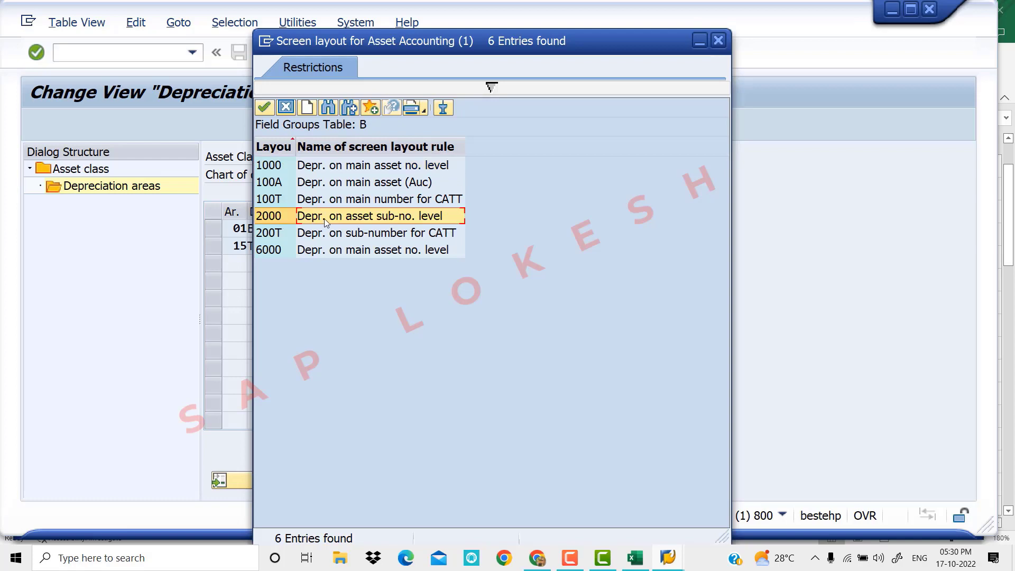
double_click(414, 217)
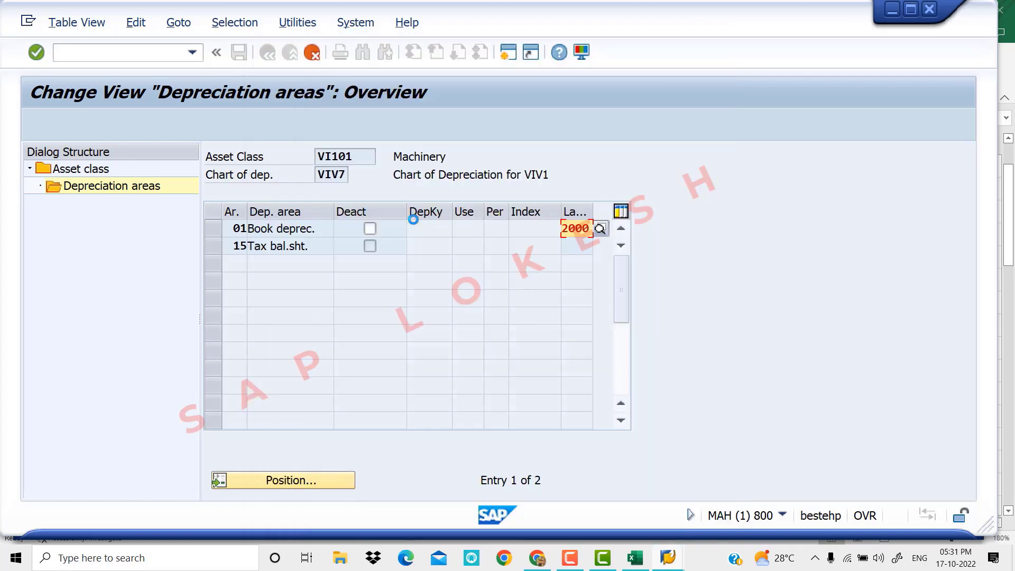
scroll(568, 243, "down", 1)
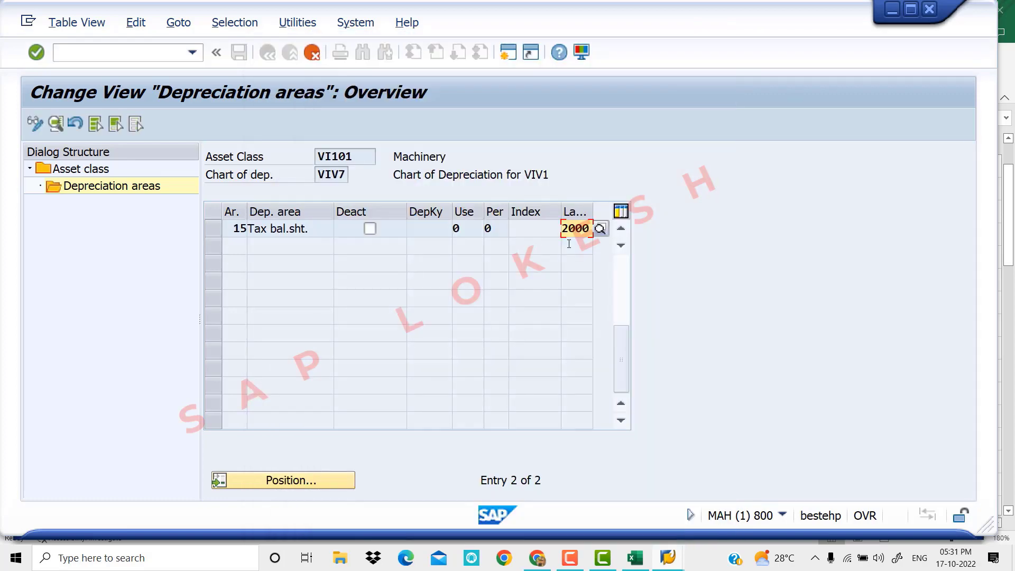
scroll(440, 271, "up", 1)
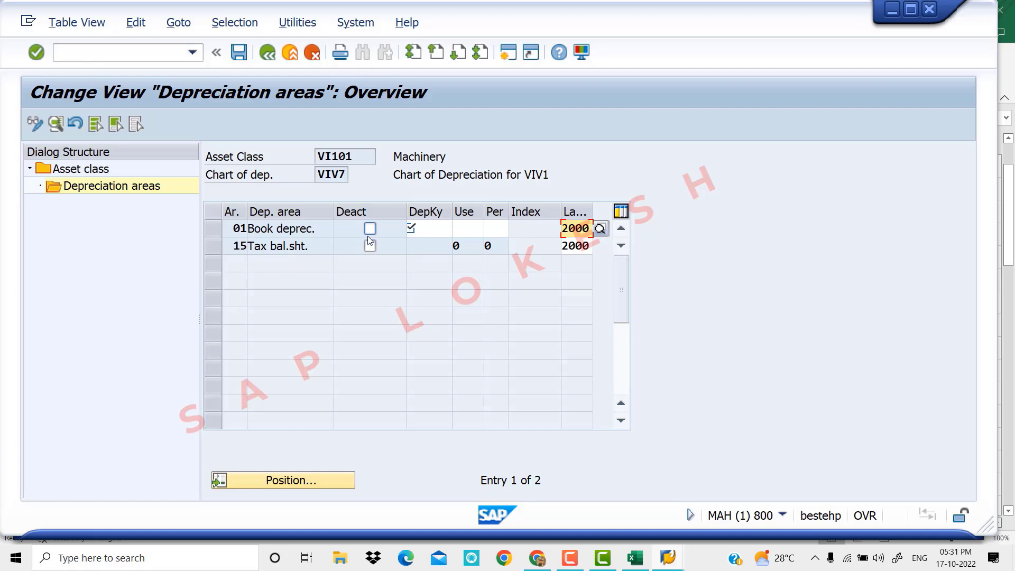
- Assign depreciation key VI01, 5% SLM Dep.on Machinery, to area 01 Book deprec. of asset class VI101
left_click(431, 224)
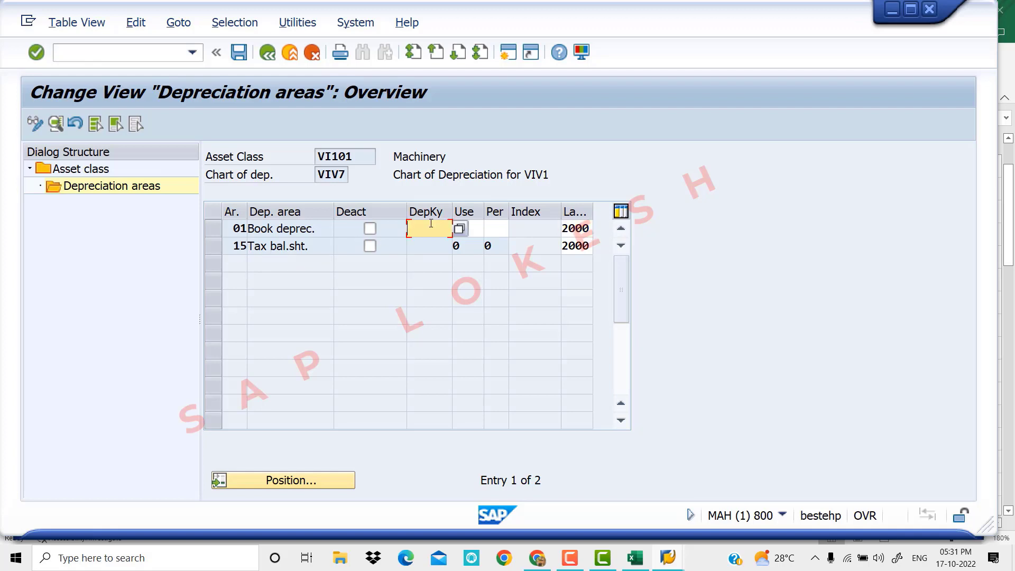
left_click(457, 228)
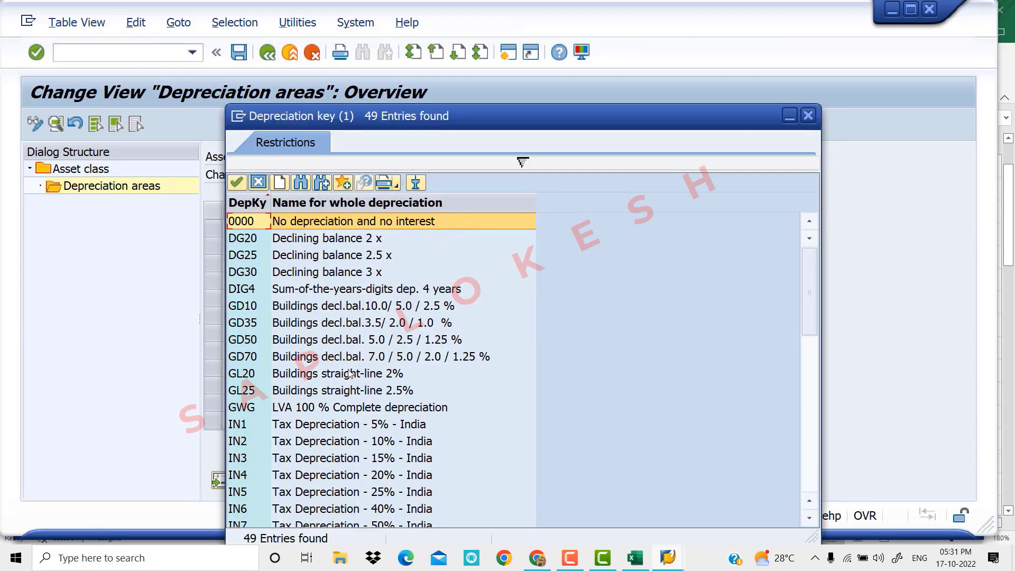
scroll(343, 370, "down", 2)
scroll(344, 369, "down", 3)
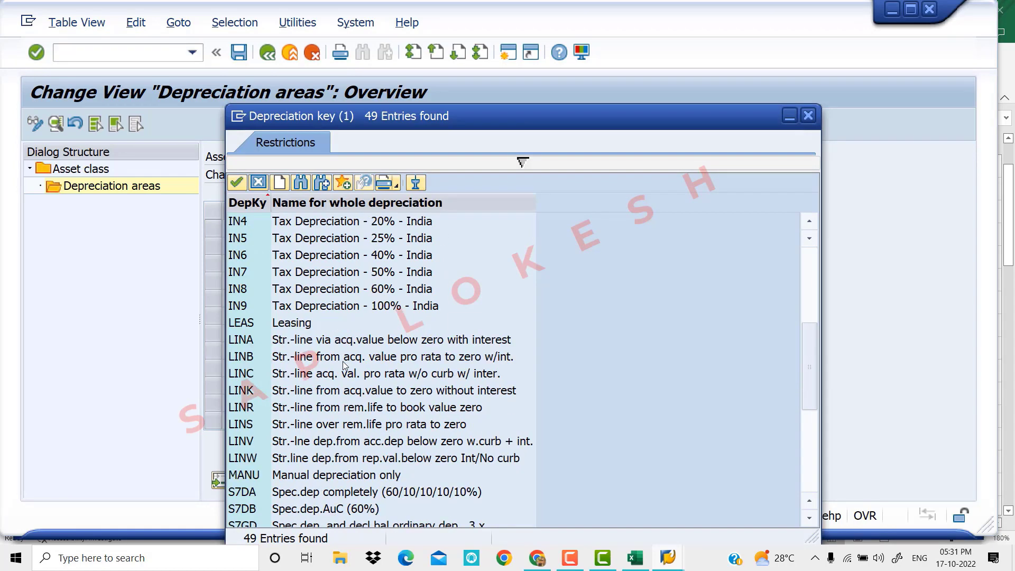
scroll(344, 365, "down", 6)
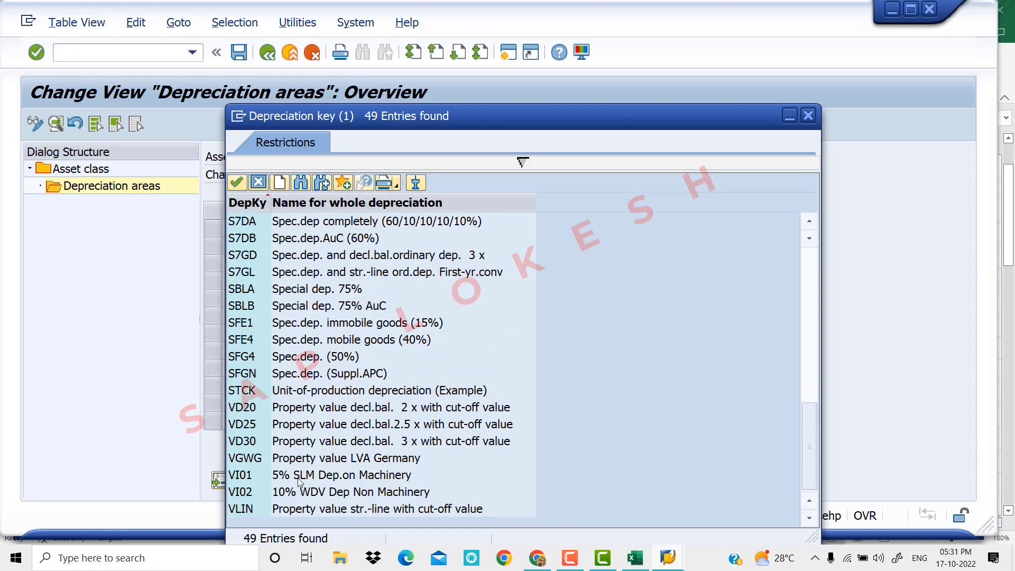
double_click(373, 475)
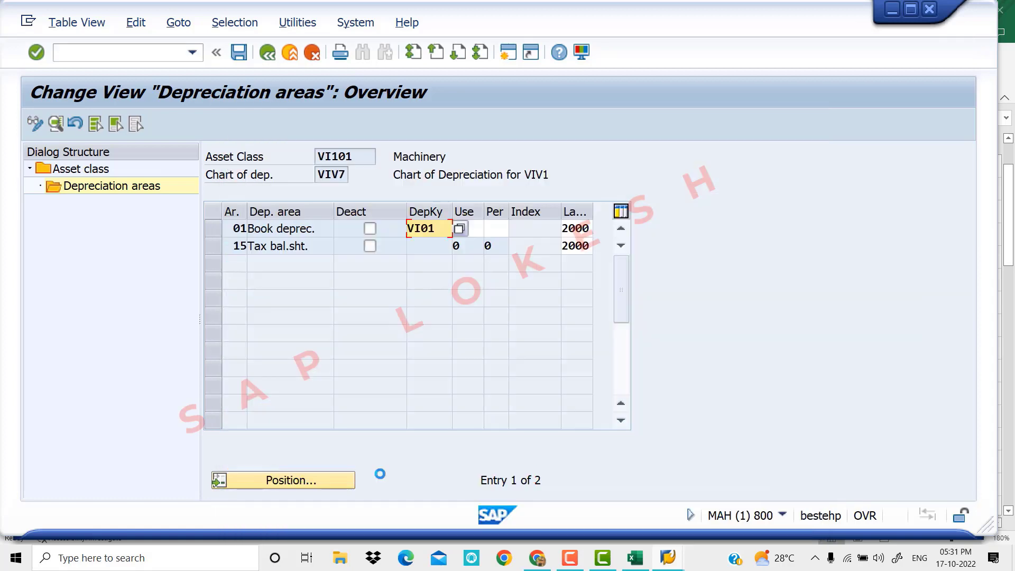
key("Return")
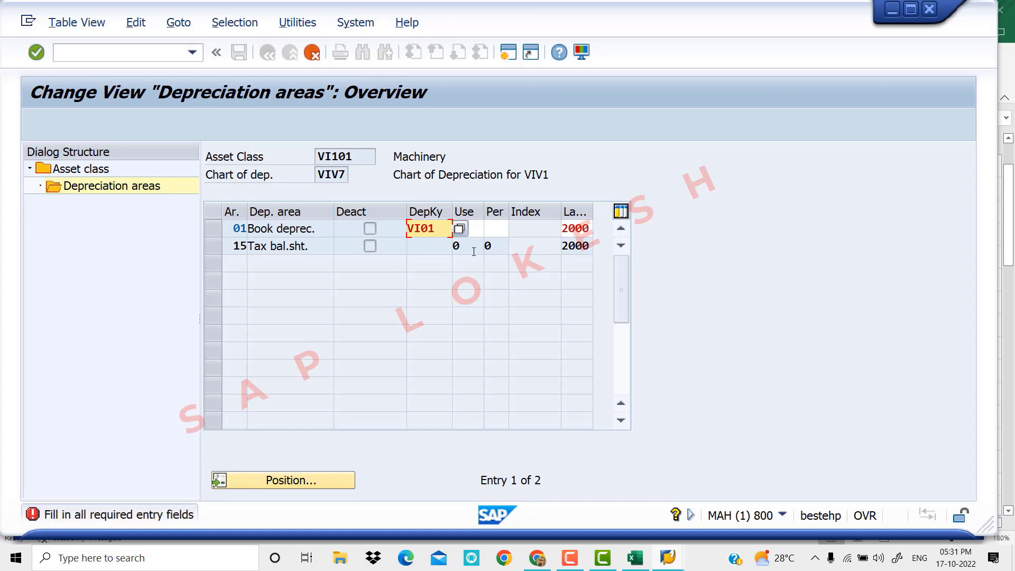
- Set the useful life of area 01 Book deprec. to 10 years and save the entries in the customizing request
left_click(477, 232)
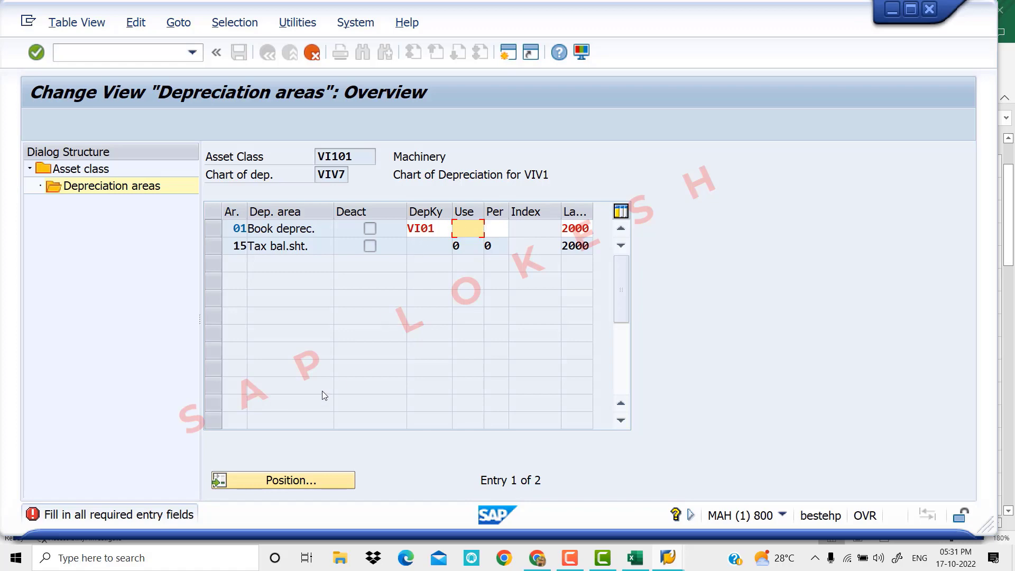
key("Return")
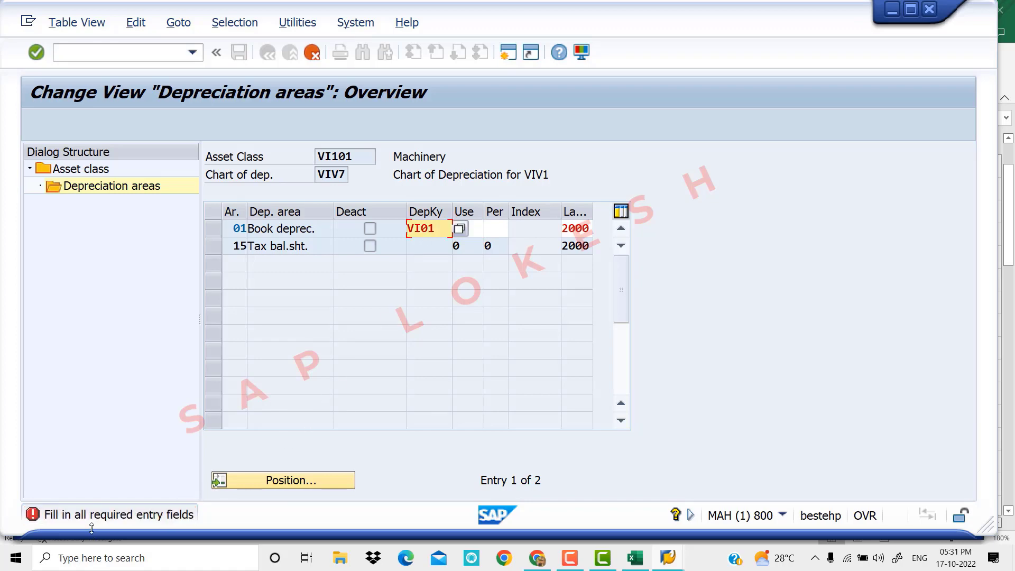
double_click(133, 515)
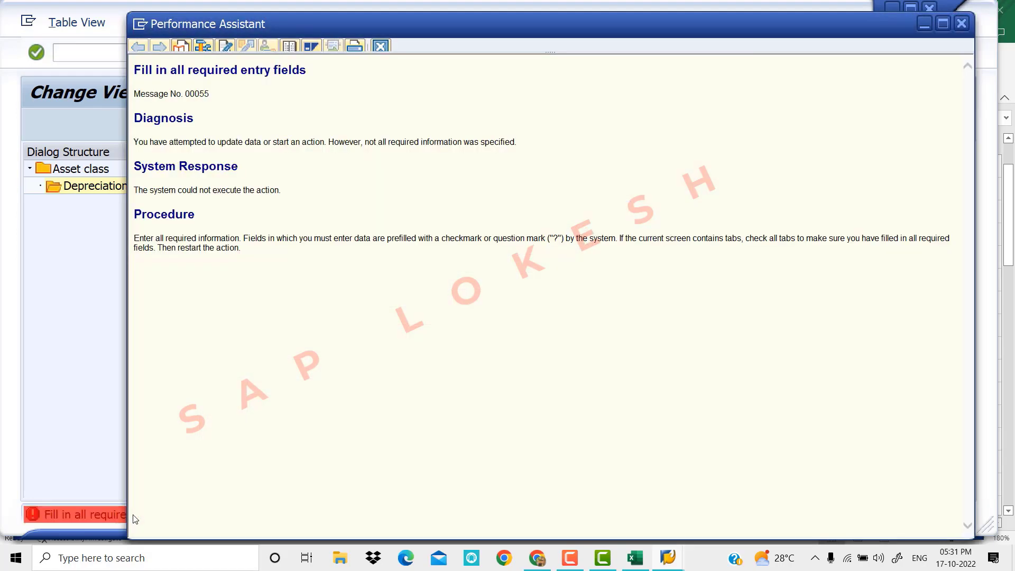
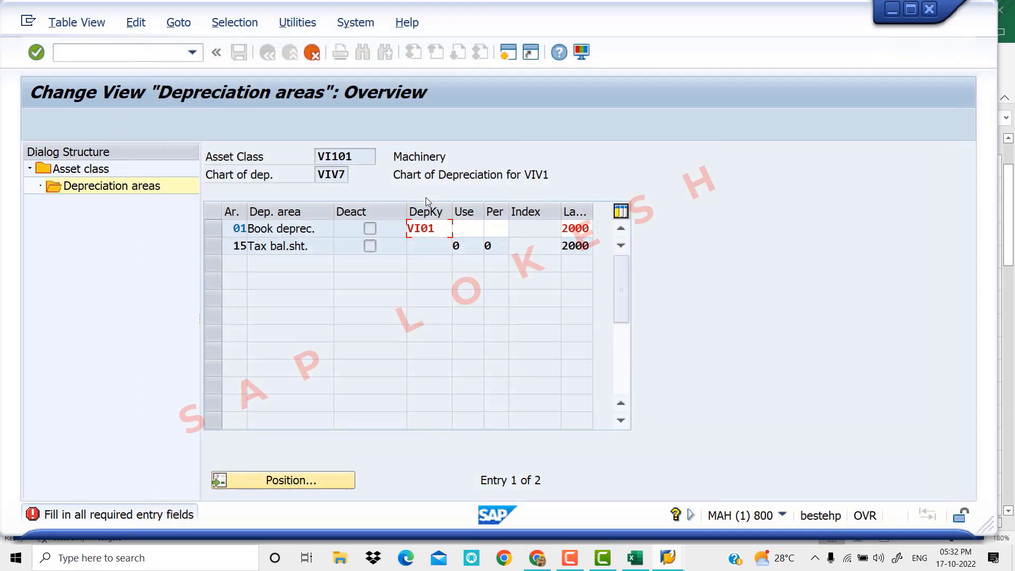
left_click(469, 228)
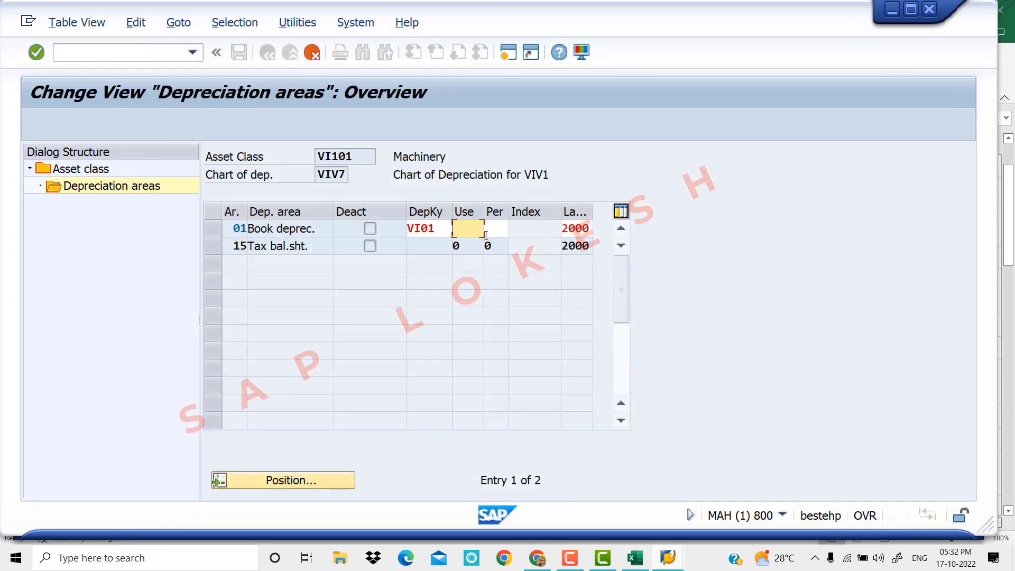
type("10")
key("Return")
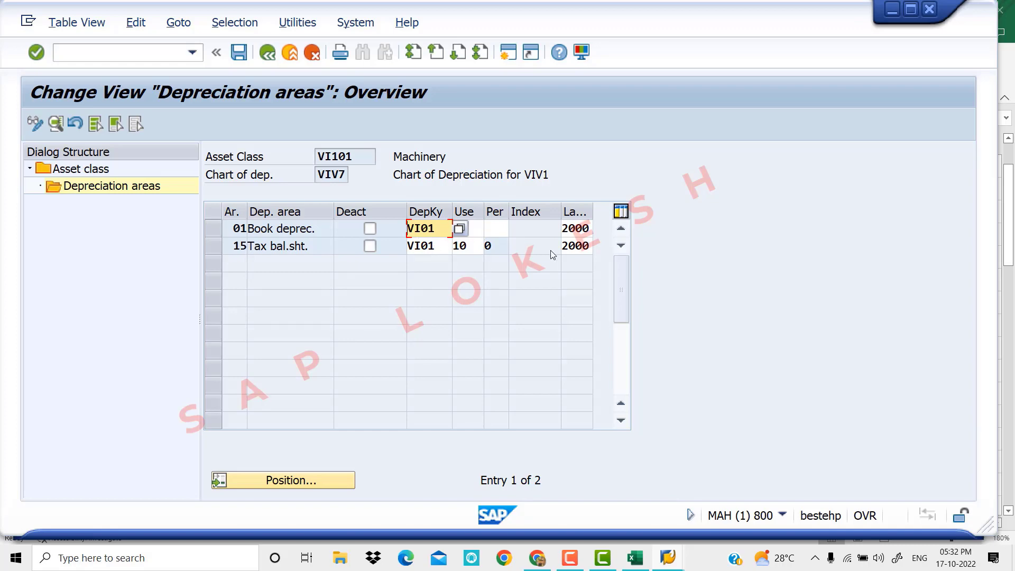
left_click(239, 53)
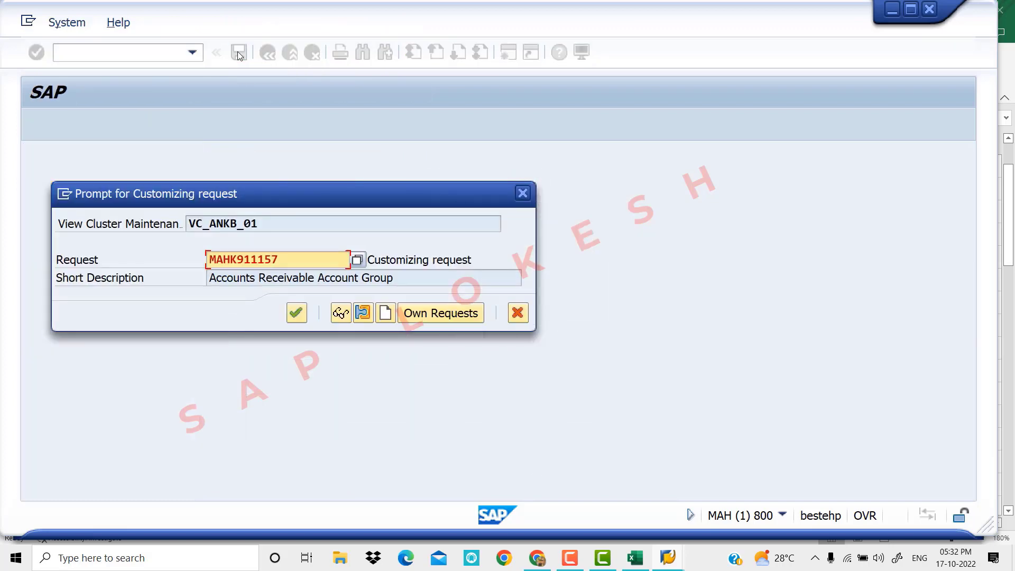
left_click(301, 319)
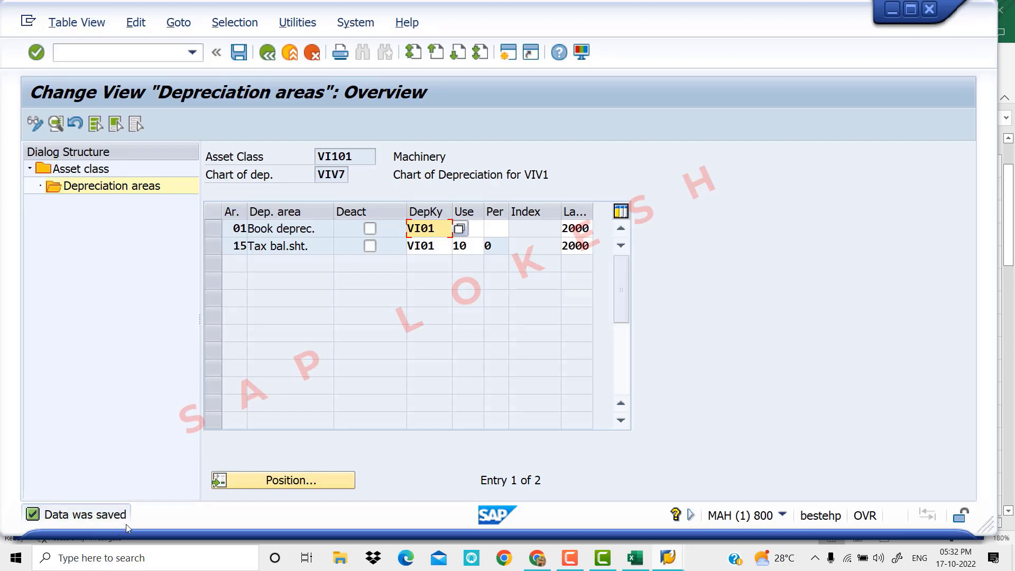
- Look up the next Part 4 task, Asset Master Creation, in the Excel checklist and switch back to SAP
left_click(634, 558)
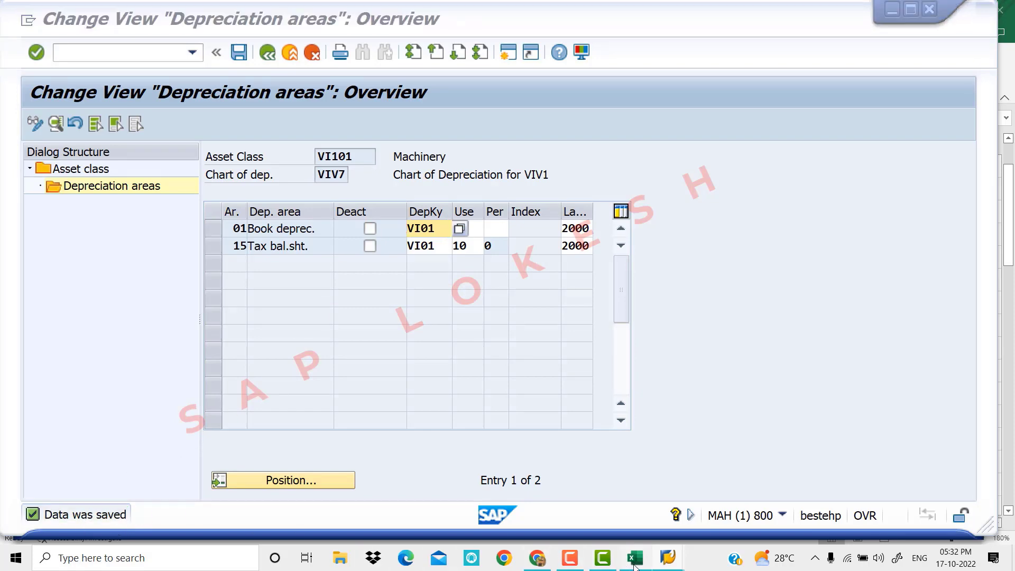
scroll(264, 365, "down", 10)
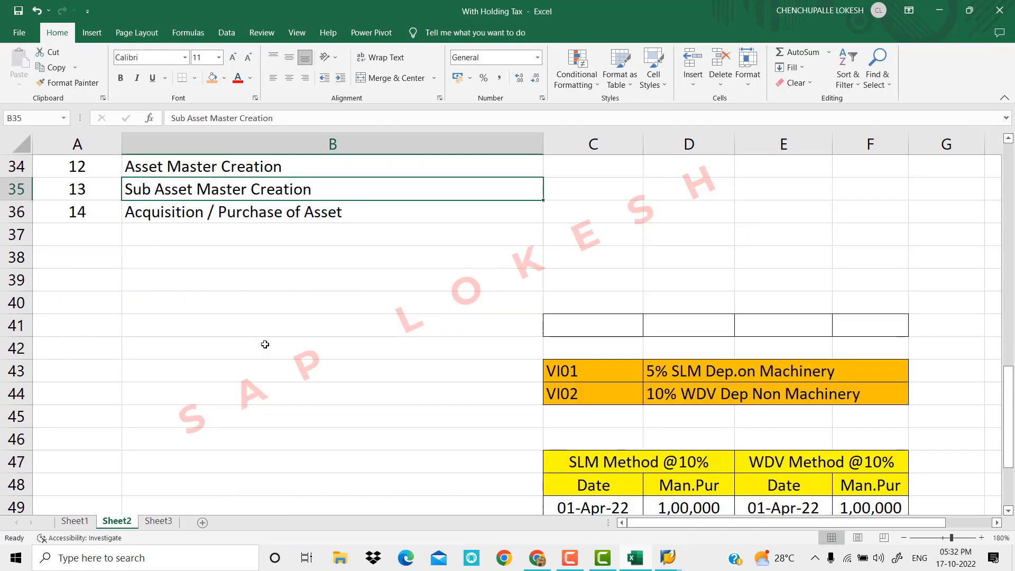
scroll(264, 345, "up", 2)
left_click(177, 303)
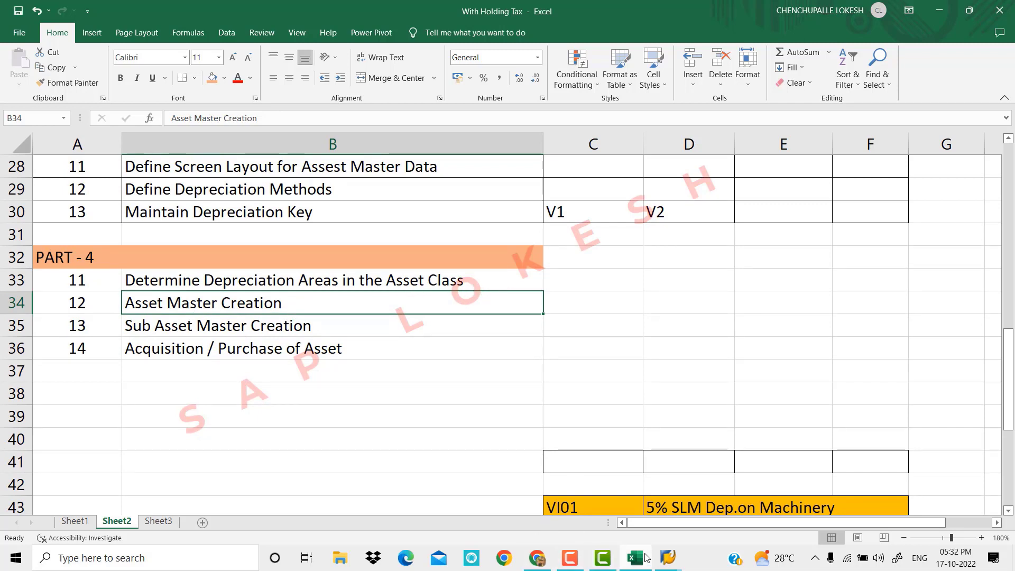
left_click(668, 559)
left_click(692, 522)
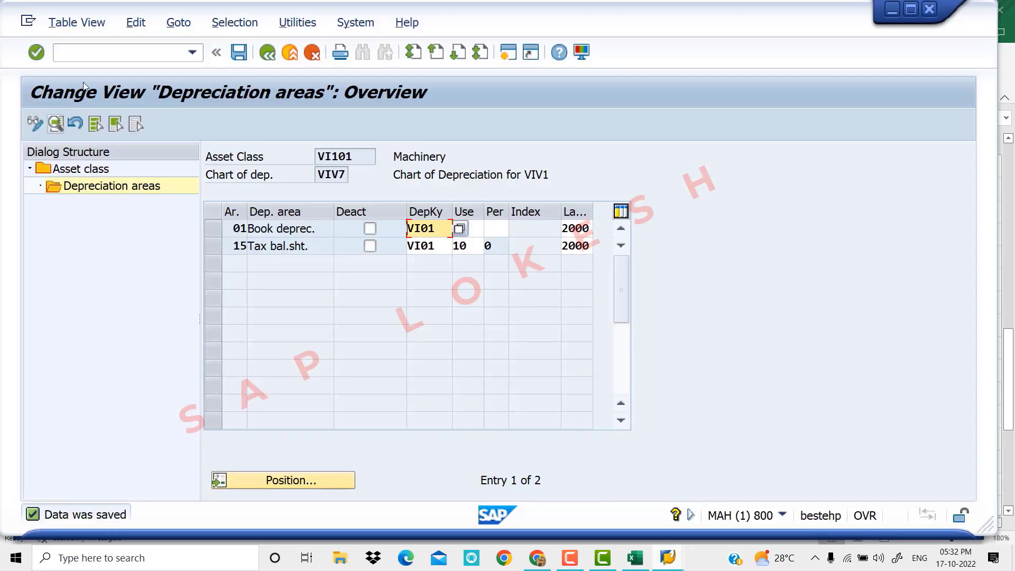
- Return to SAP Easy Access and open AS01 - Asset from the Fixed Assets area of Financial Accounting
left_click(101, 50)
type("/n")
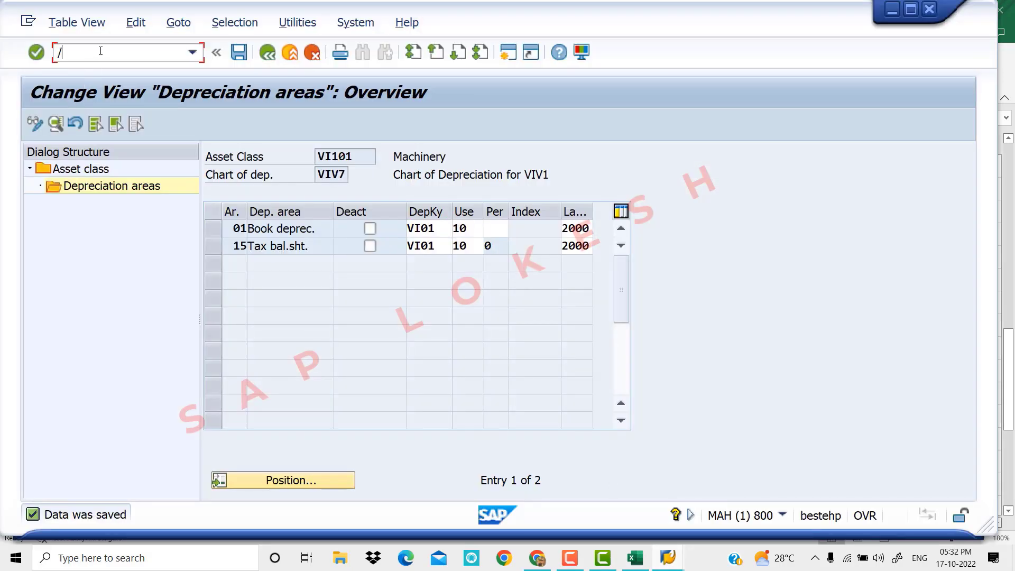
key("Return")
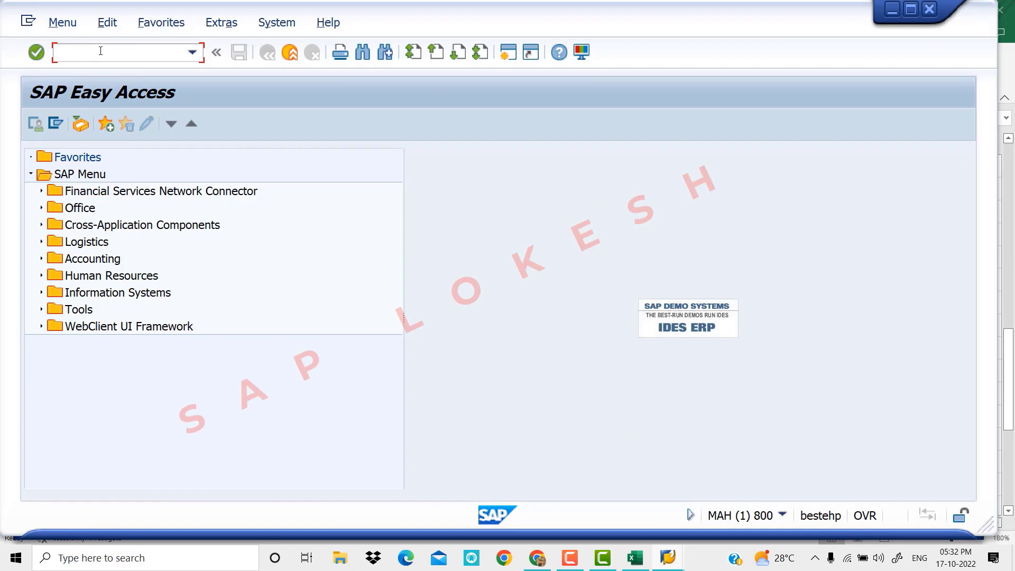
left_click(42, 259)
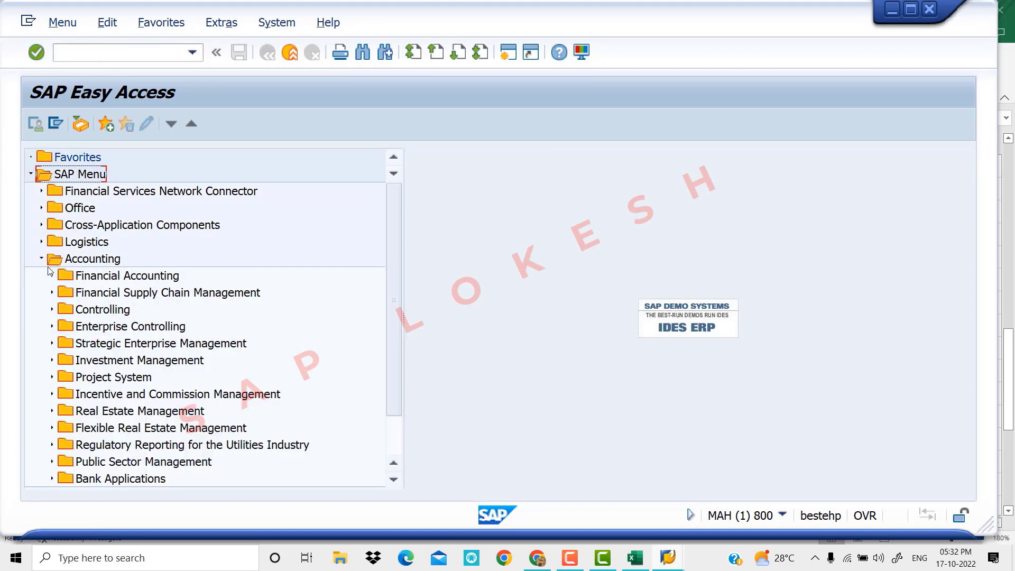
left_click(53, 276)
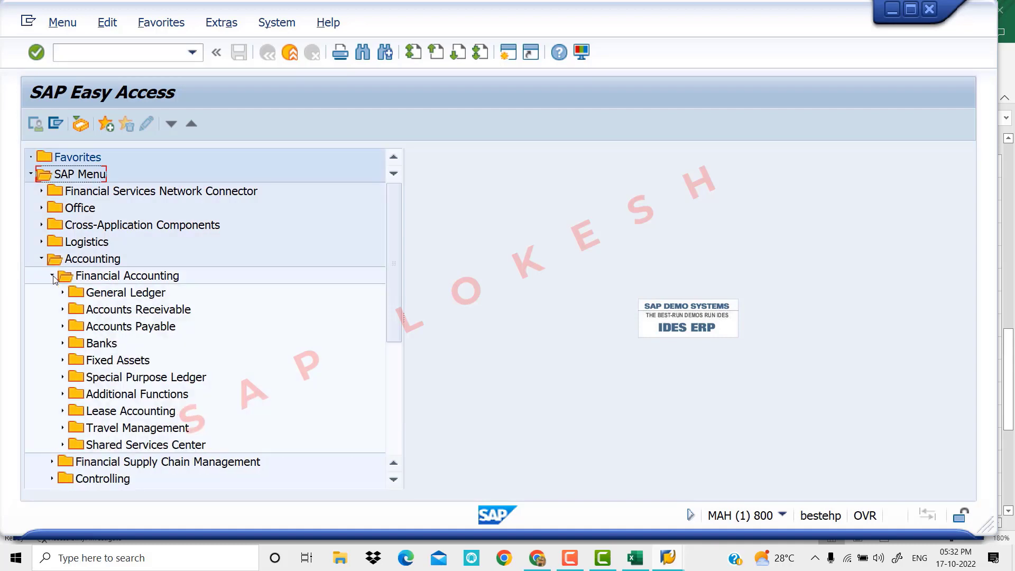
left_click(62, 360)
scroll(198, 366, "down", 1)
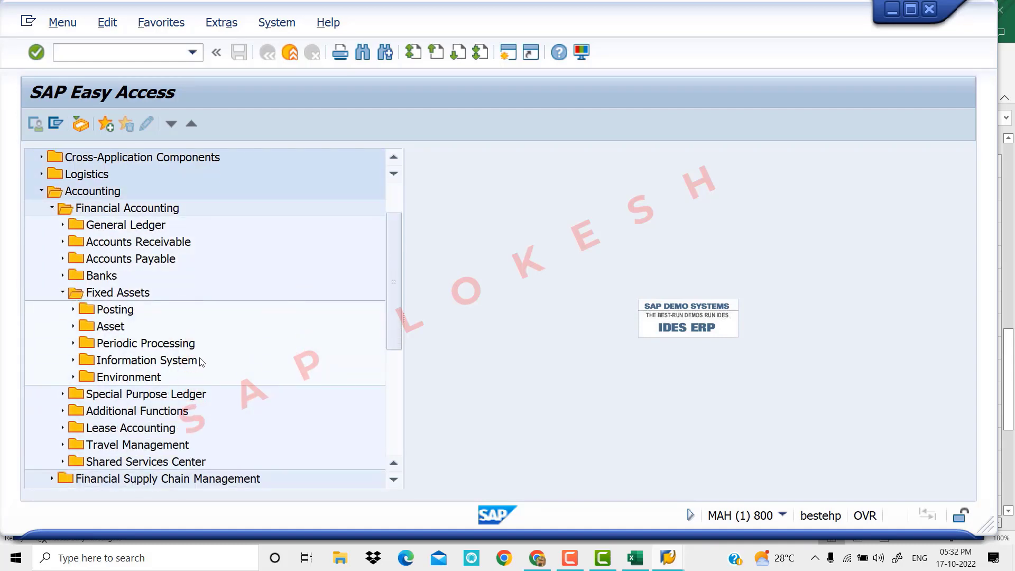
left_click(73, 328)
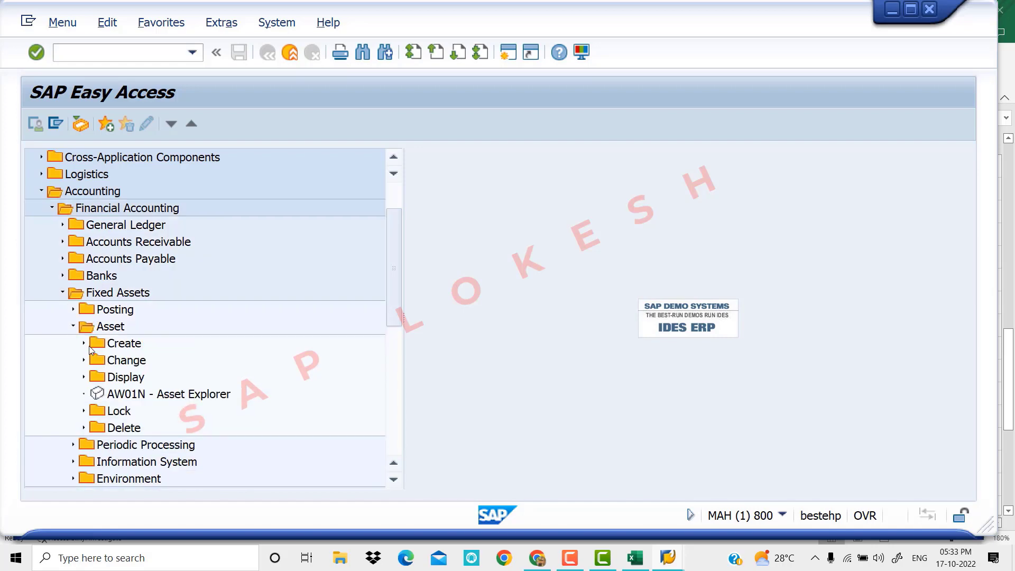
left_click(83, 344)
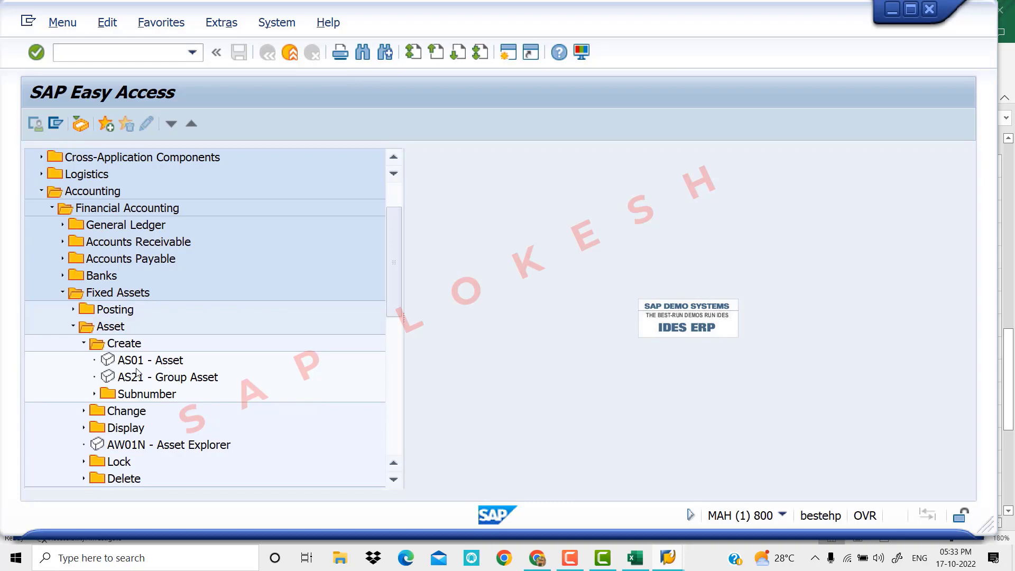
left_click(121, 362)
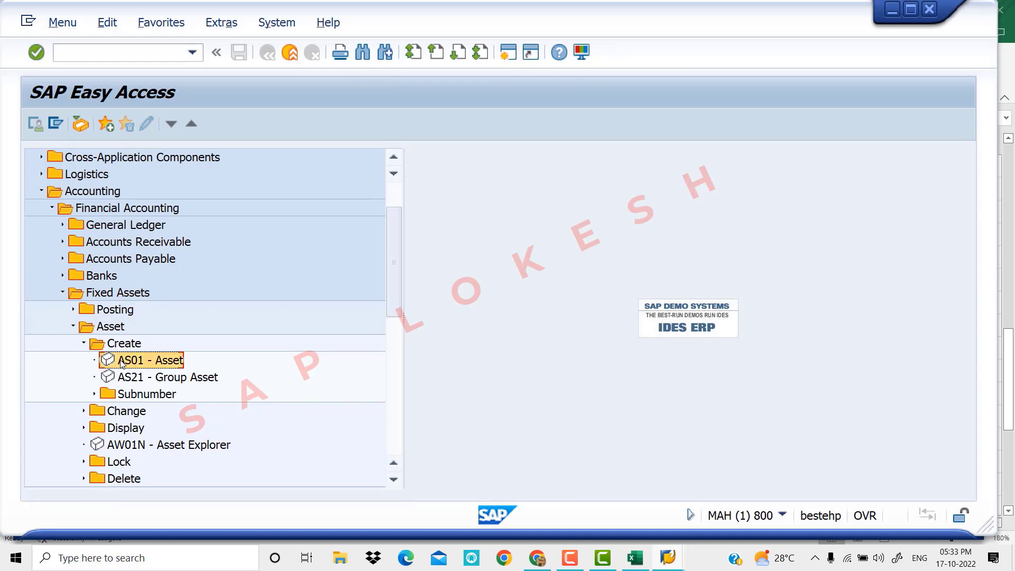
double_click(127, 362)
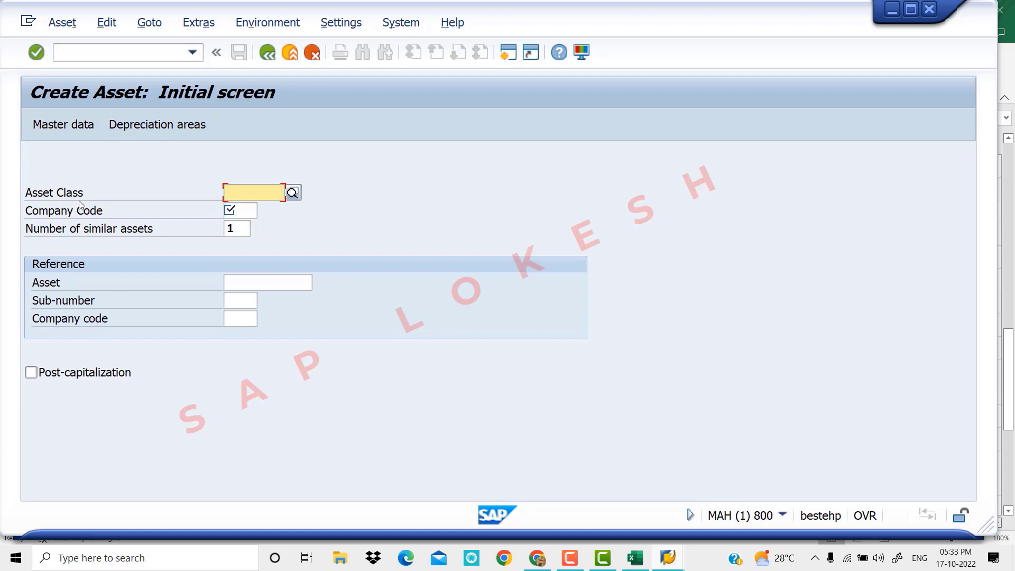
- Look up the asset classes of company code VIV1, choose VI101 Machinery, and open the new asset's master data
left_click(294, 194)
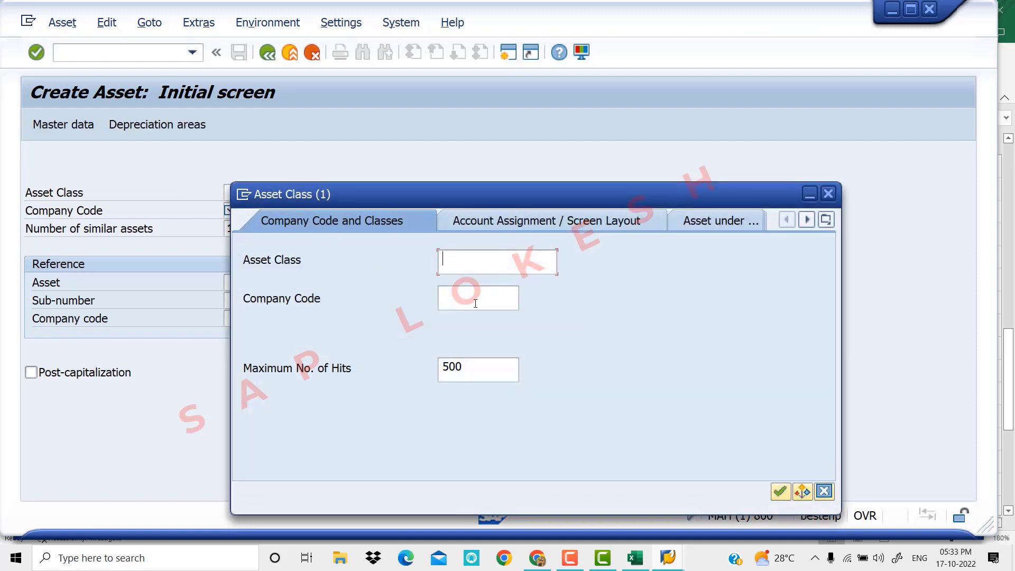
left_click(475, 304)
type("VIV1")
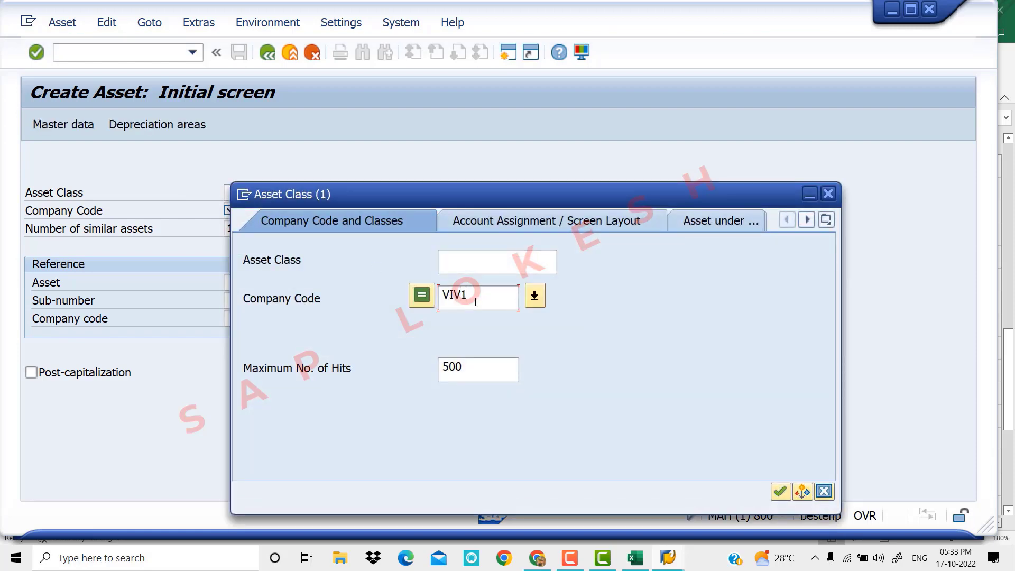
key("Return")
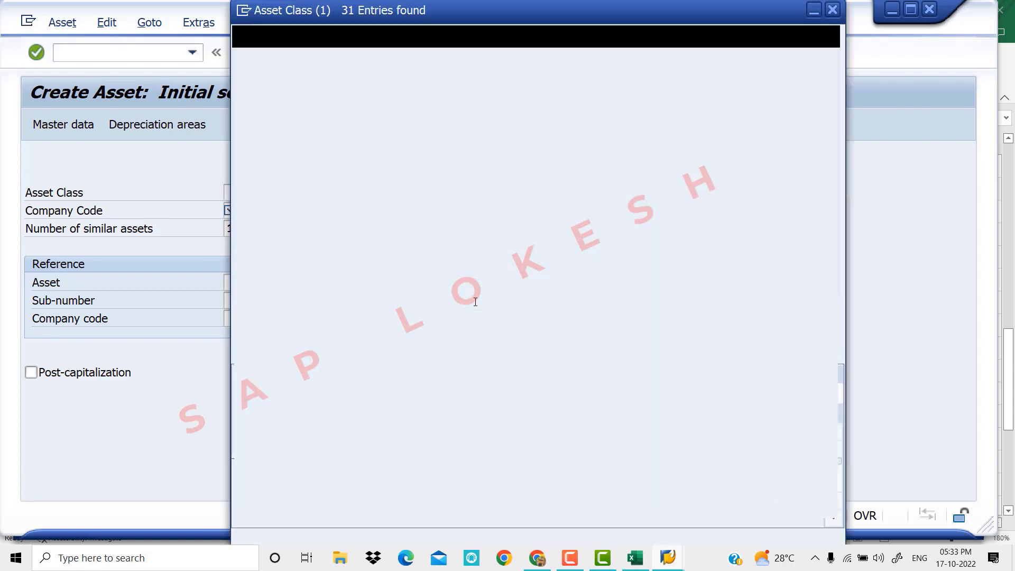
scroll(394, 328, "down", 3)
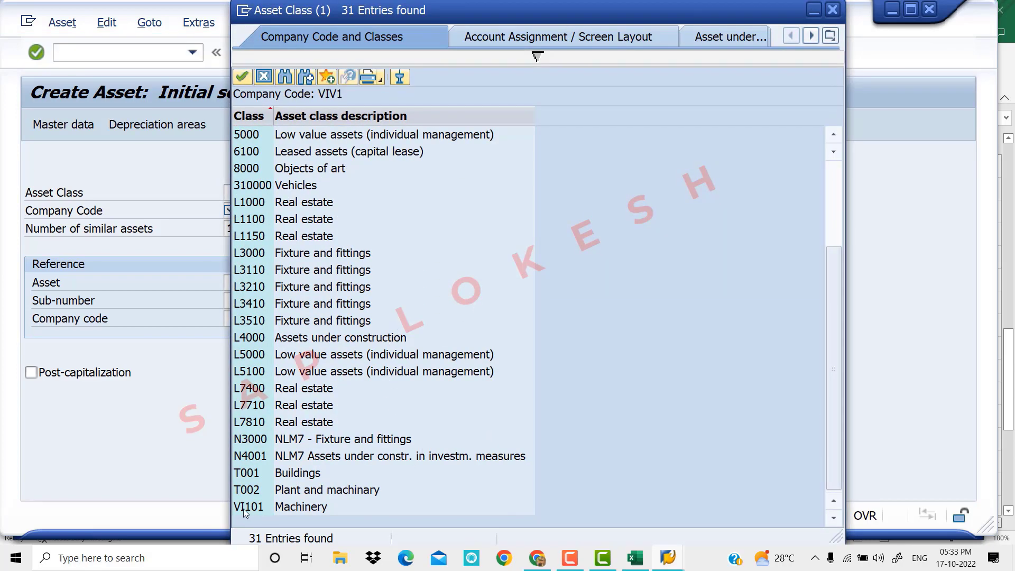
double_click(288, 507)
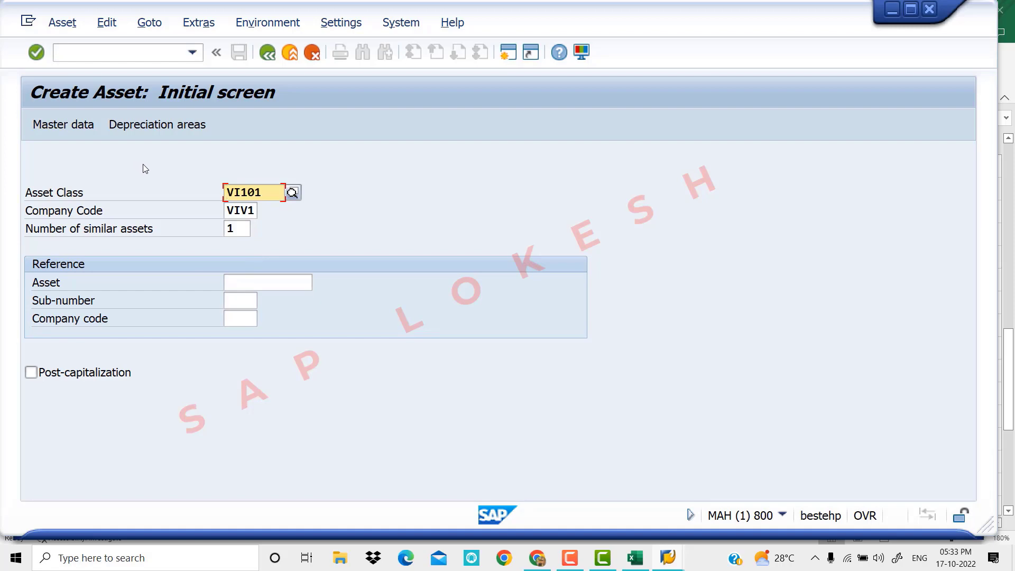
left_click(67, 127)
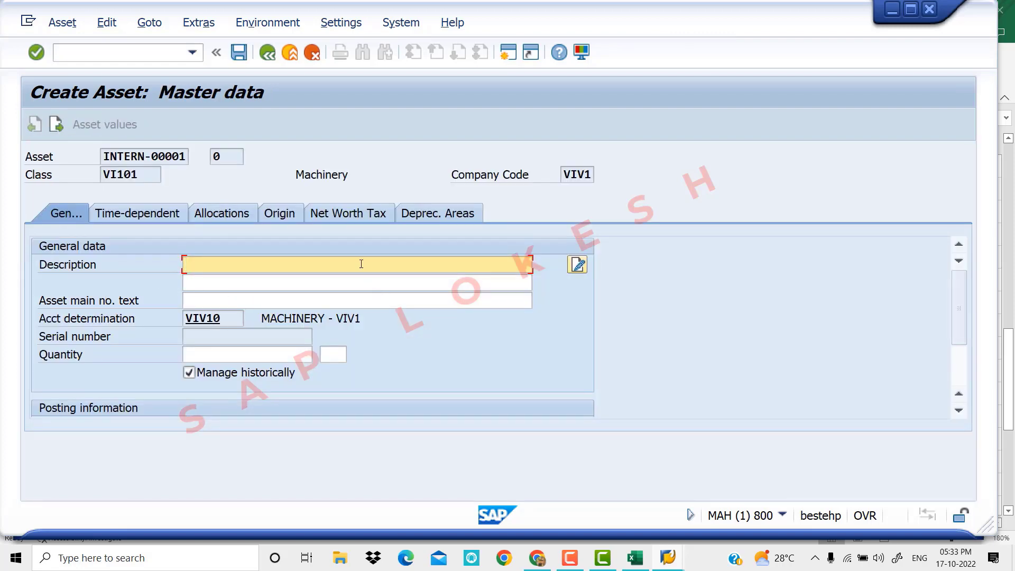
- Enter the description "Manufacturing Machinery1" in the new asset's general data
type("m")
key("BackSpace")
type("Manufacturing Machi")
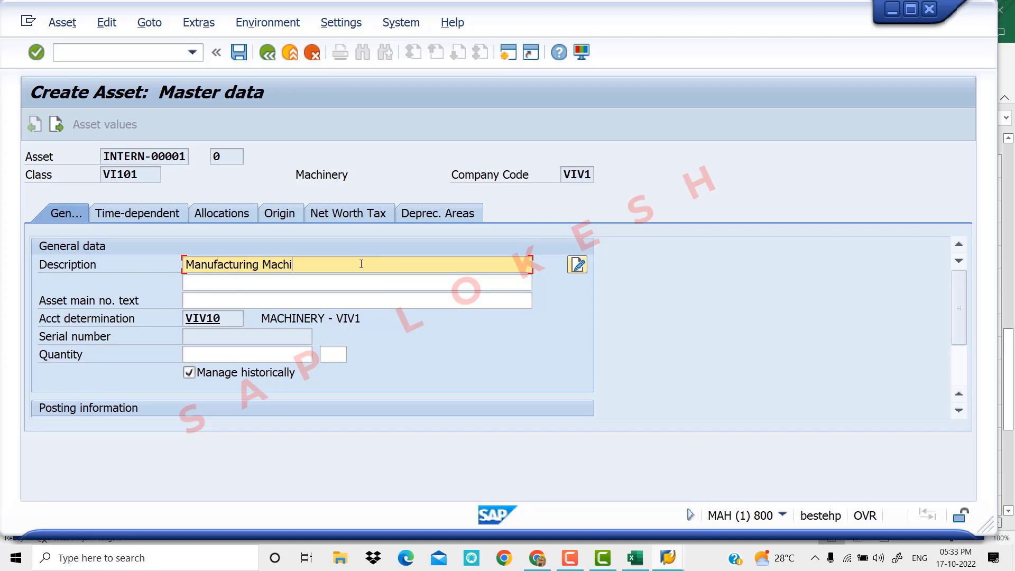
type("nery1")
scroll(231, 383, "down", 3)
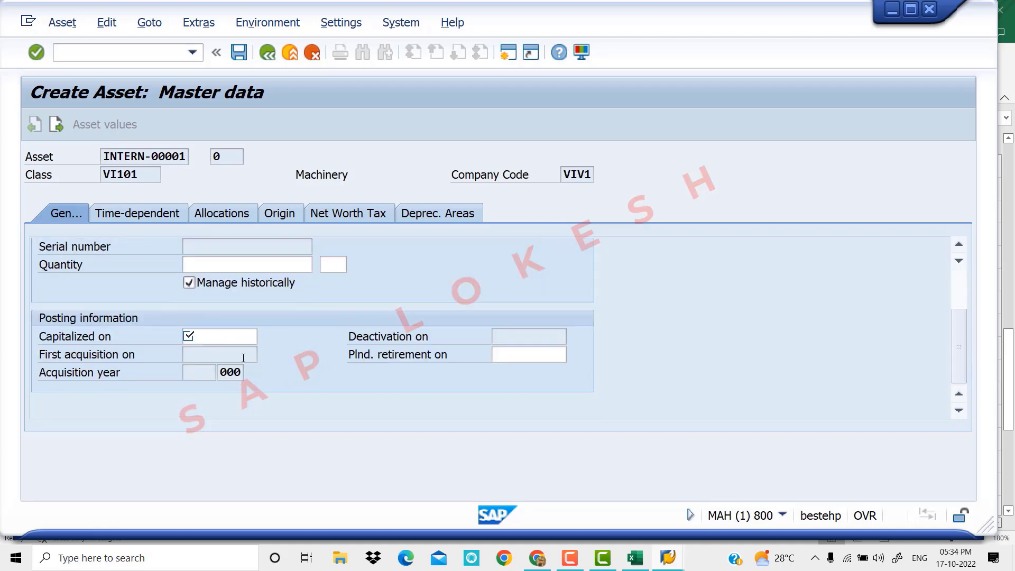
- Set the new asset's capitalization date to 17.10.2022 and acknowledge the information message
scroll(250, 323, "up", 3)
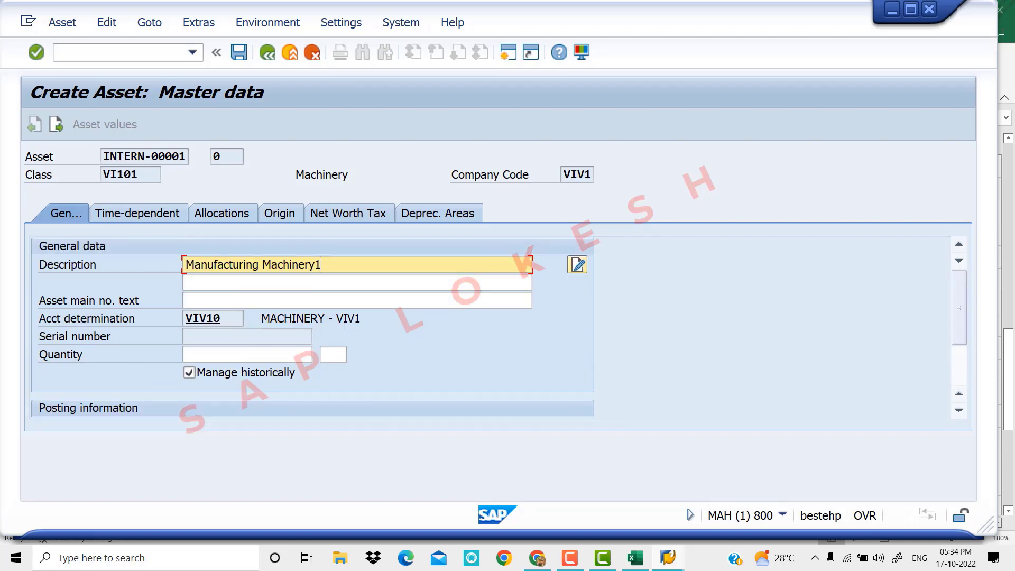
scroll(312, 332, "down", 3)
scroll(274, 333, "down", 2)
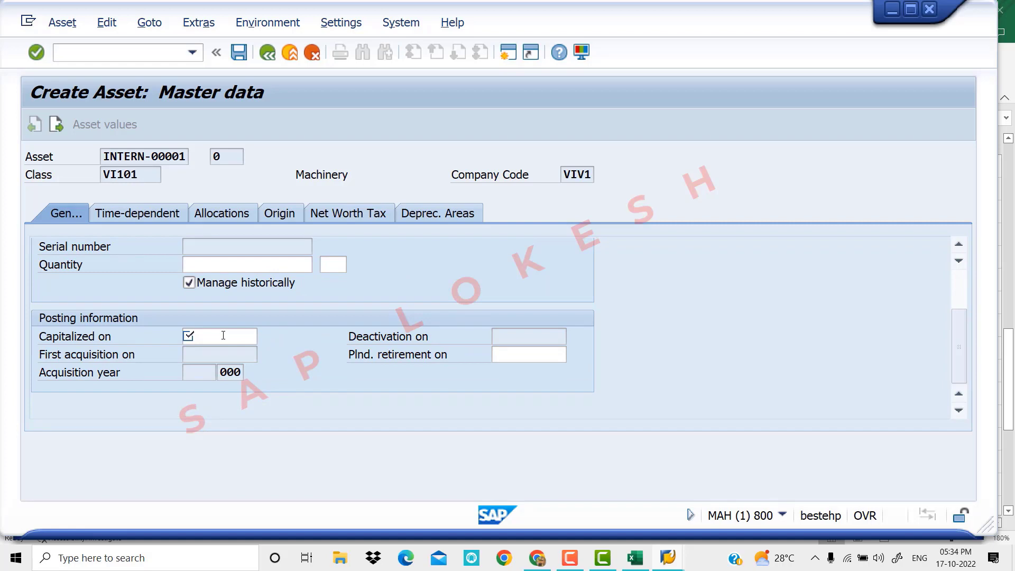
scroll(223, 336, "up", 3)
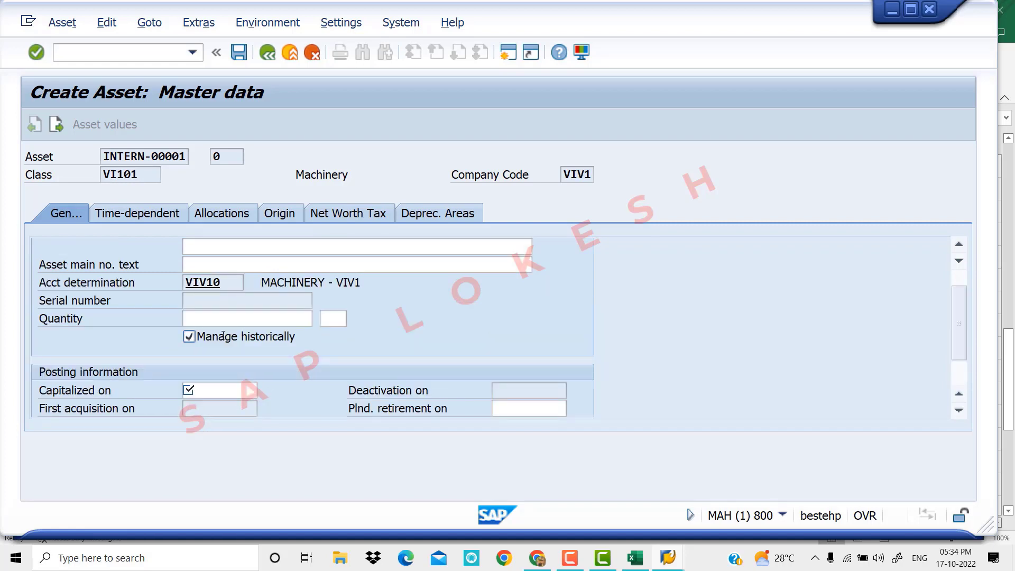
left_click(214, 389)
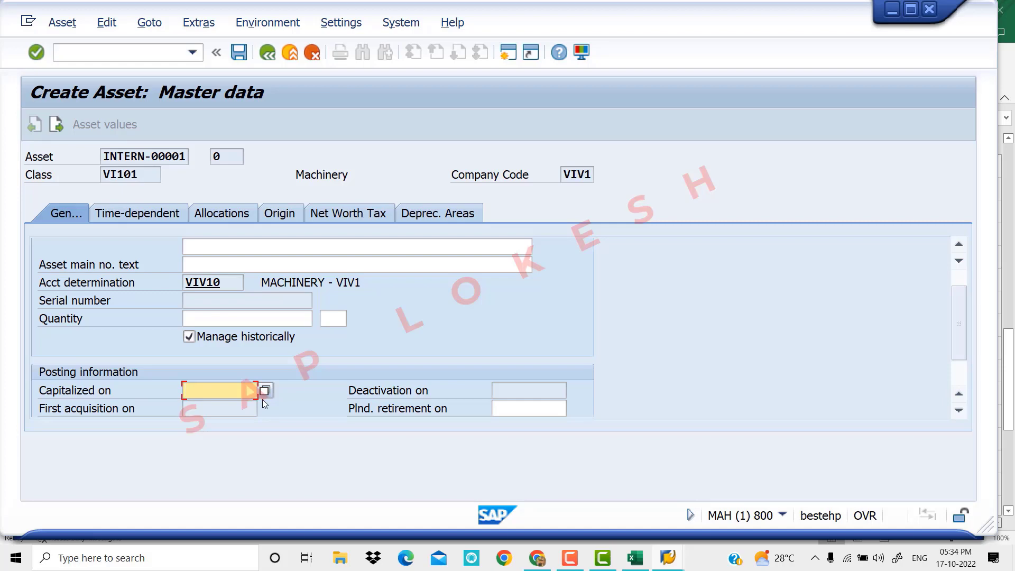
type("17.10.2022")
key("Return")
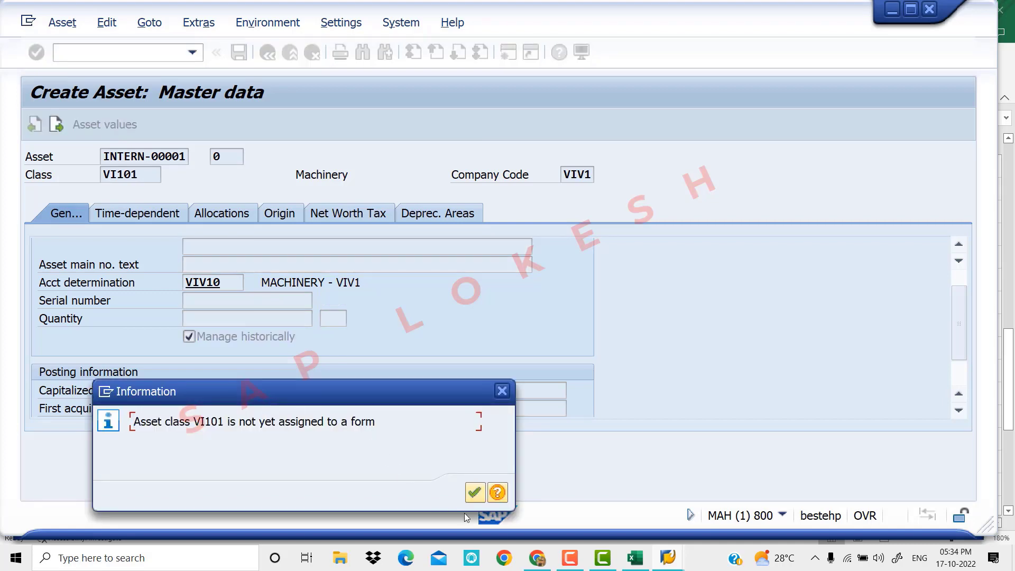
left_click(474, 492)
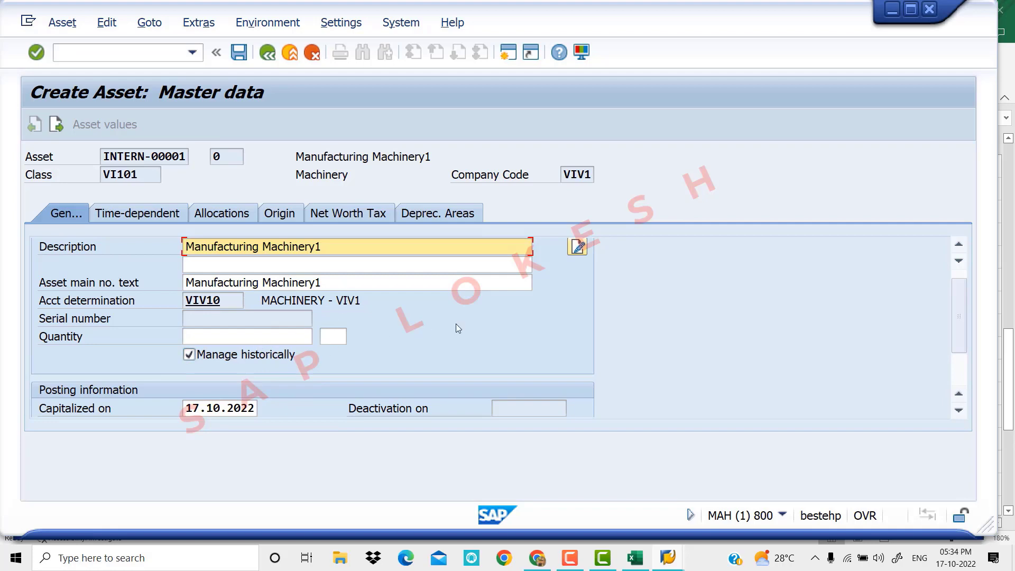
scroll(394, 321, "down", 2)
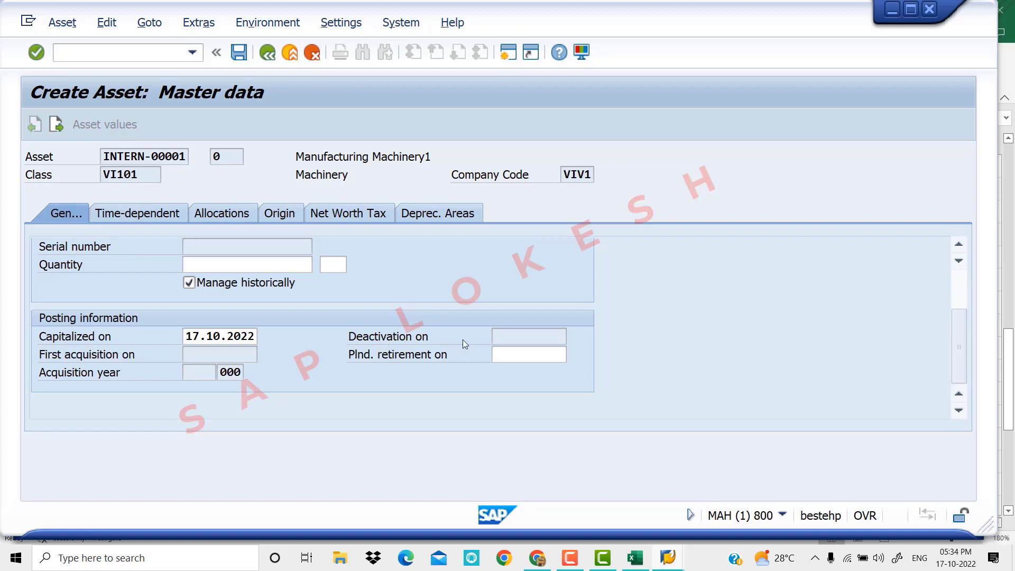
scroll(218, 323, "up", 3)
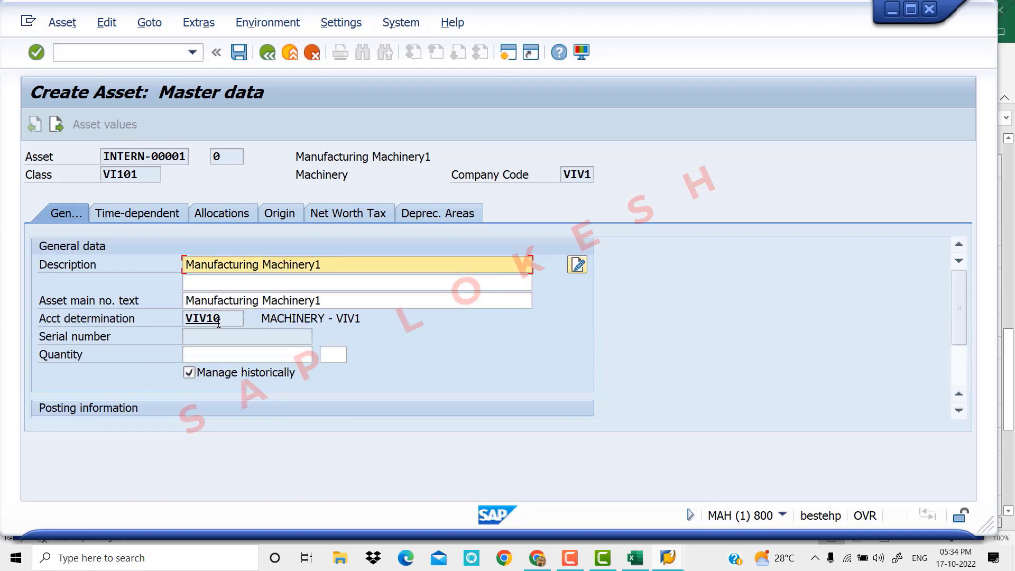
- Examine the new asset's time-dependent fields and its allocations, including evaluation groups and investment support measures
left_click(160, 214)
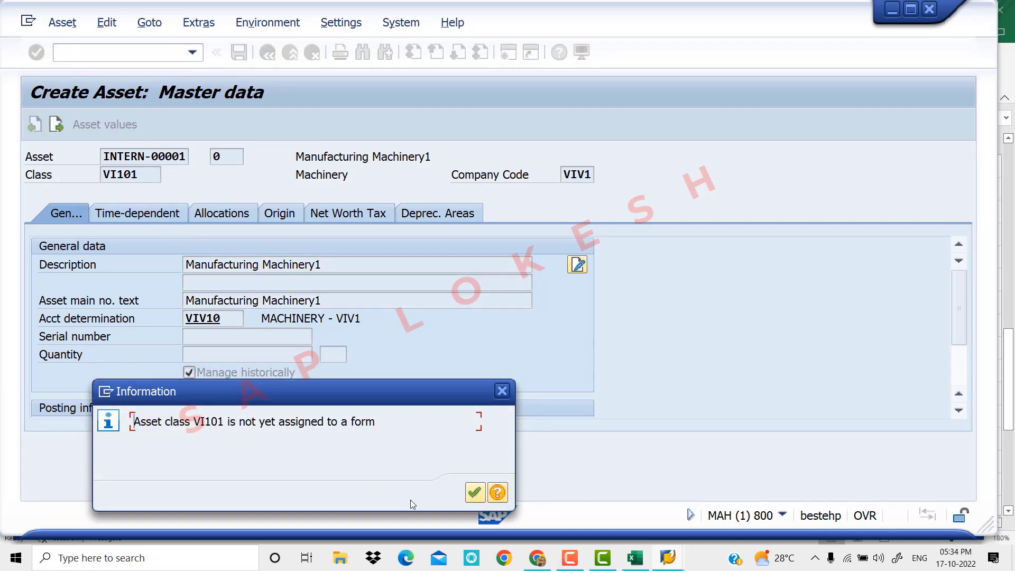
left_click(474, 496)
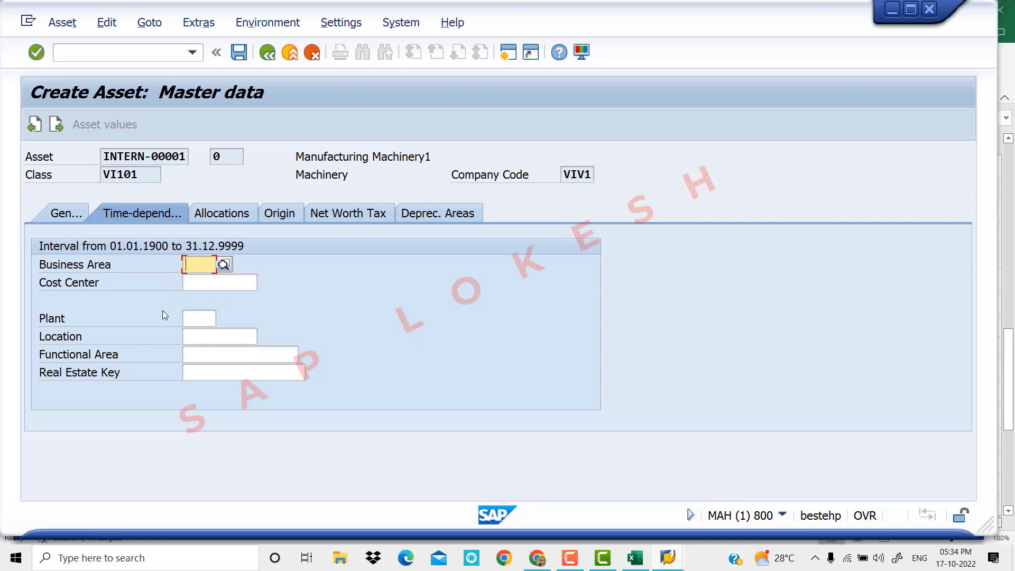
left_click(239, 214)
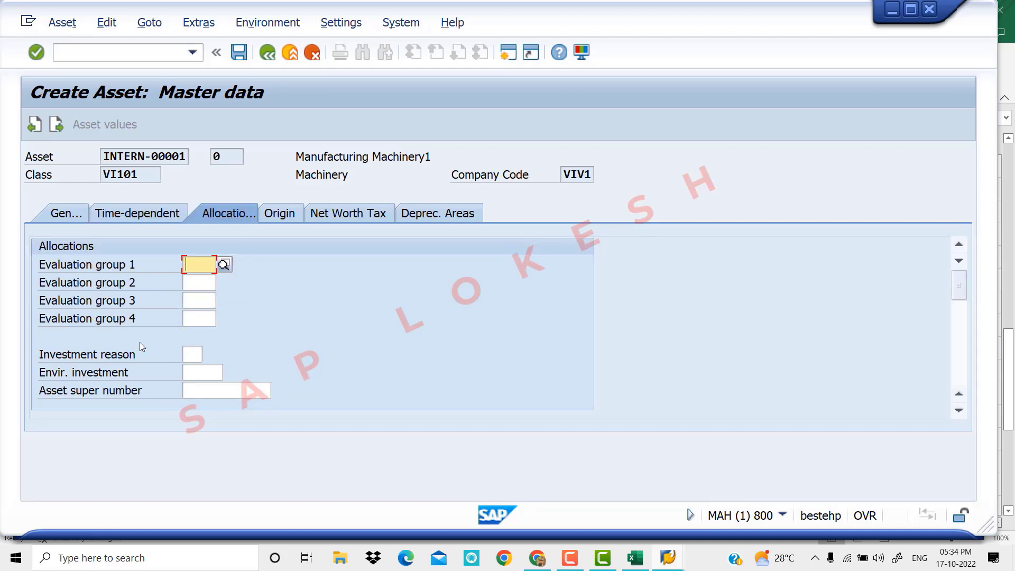
scroll(140, 341, "down", 2)
scroll(223, 299, "down", 3)
scroll(221, 315, "up", 3)
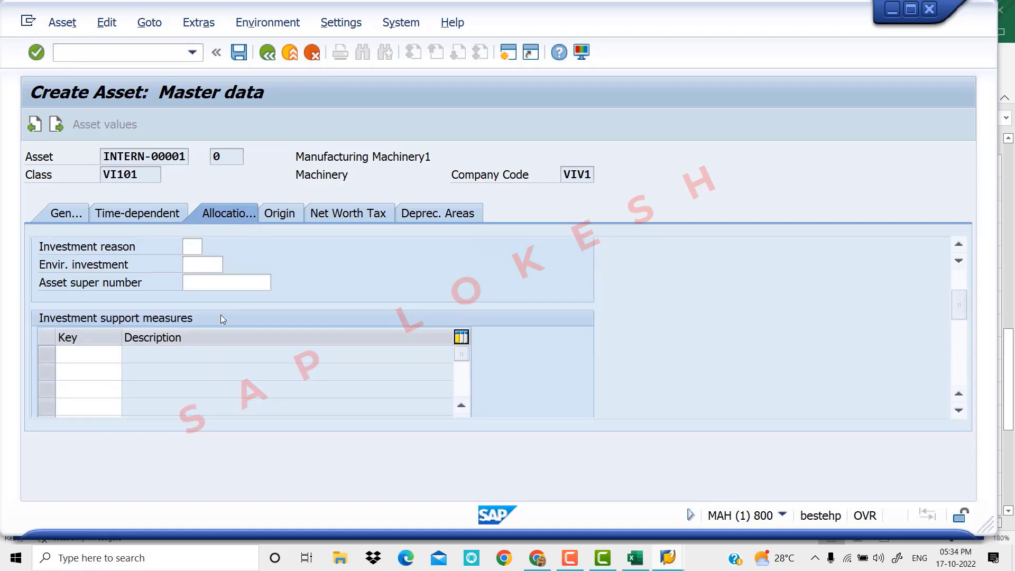
scroll(220, 315, "down", 4)
scroll(220, 315, "up", 6)
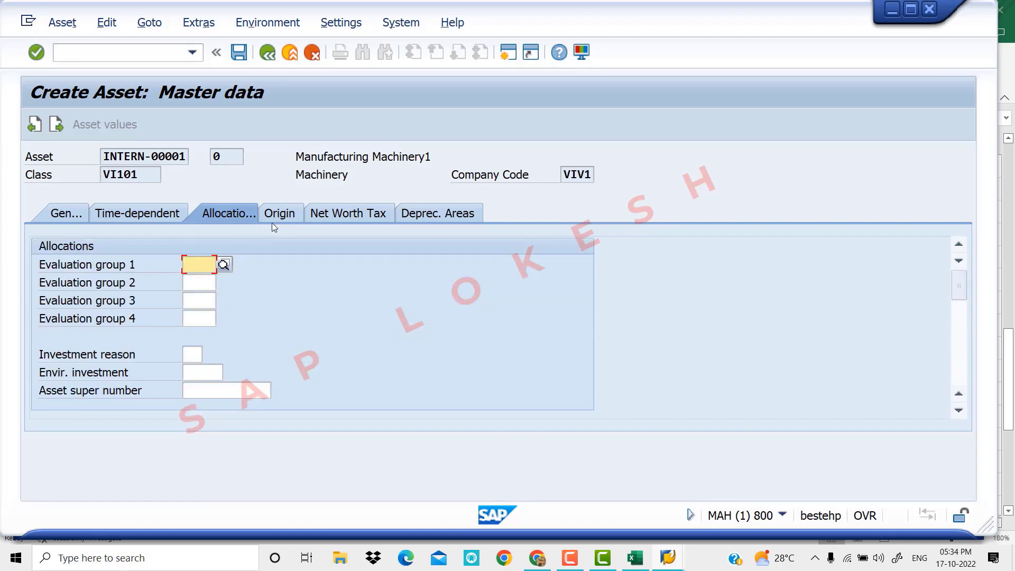
- Examine the asset's origin and net worth tax data, including the available property classification keys
left_click(281, 218)
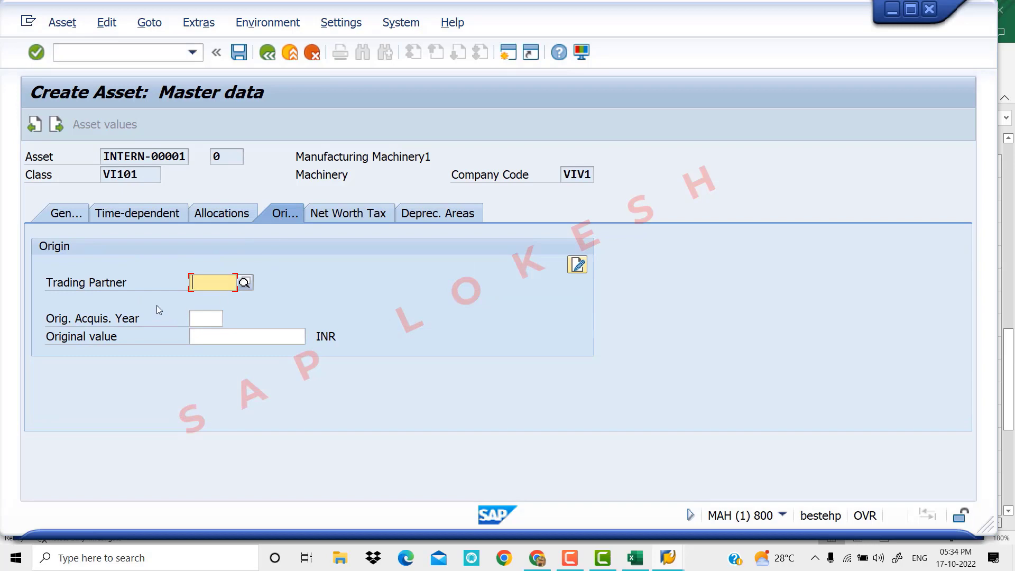
left_click(351, 214)
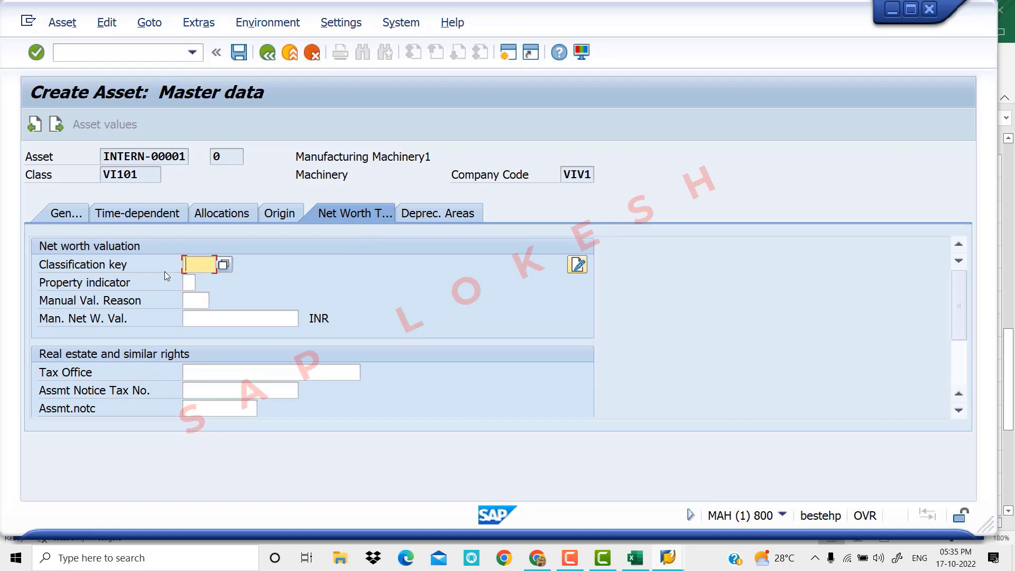
left_click(224, 264)
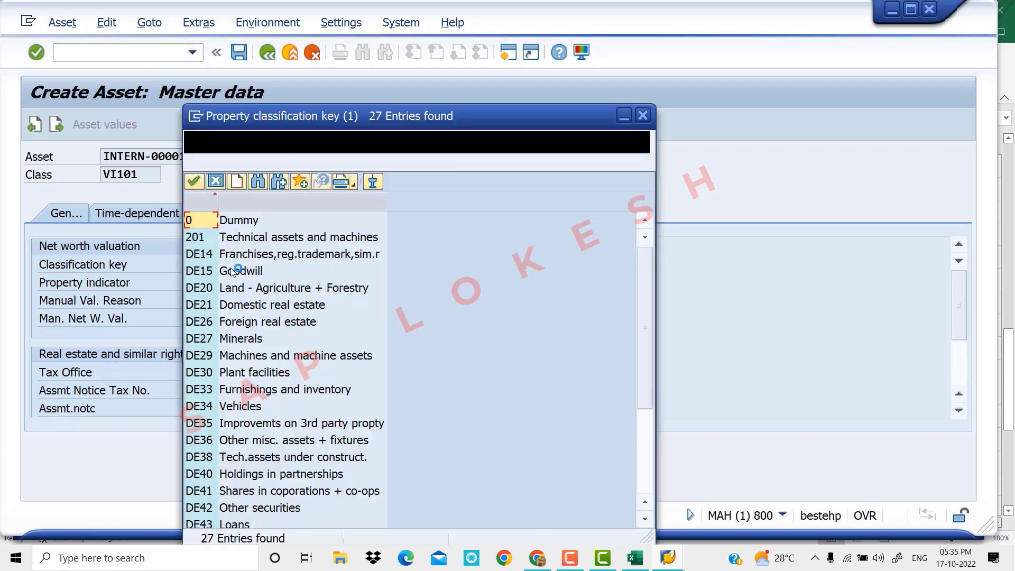
left_click(643, 115)
scroll(251, 315, "down", 3)
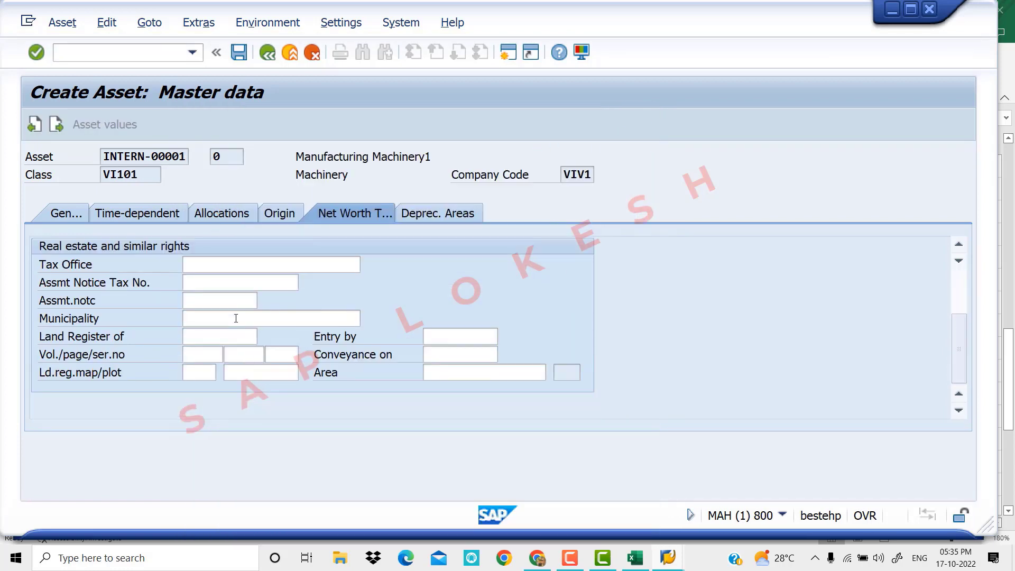
scroll(236, 318, "up", 3)
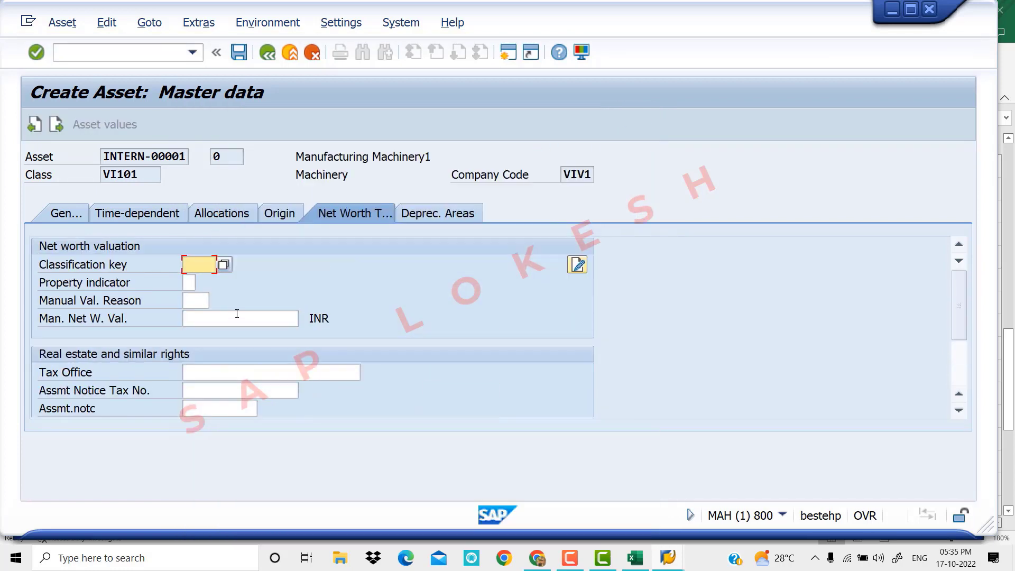
- Check the asset's depreciation areas with the Prd column widened, and save the asset master
left_click(433, 214)
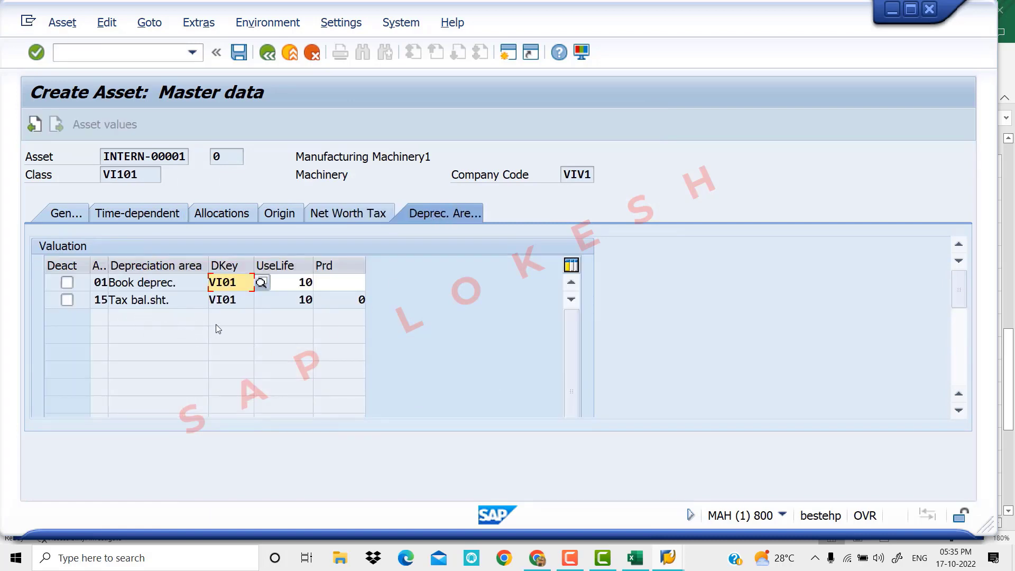
left_click(334, 281)
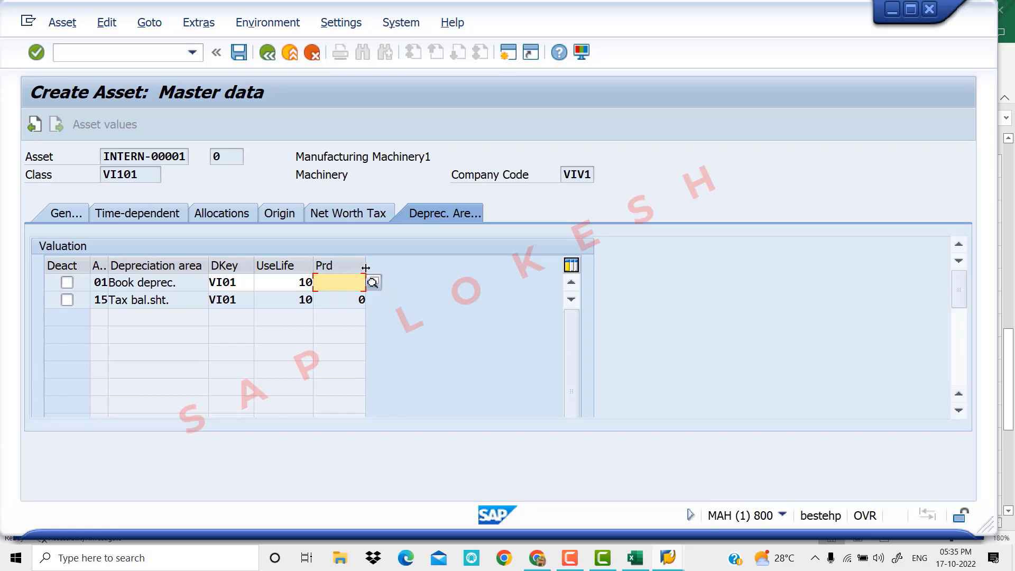
left_click_drag(365, 271, 392, 271)
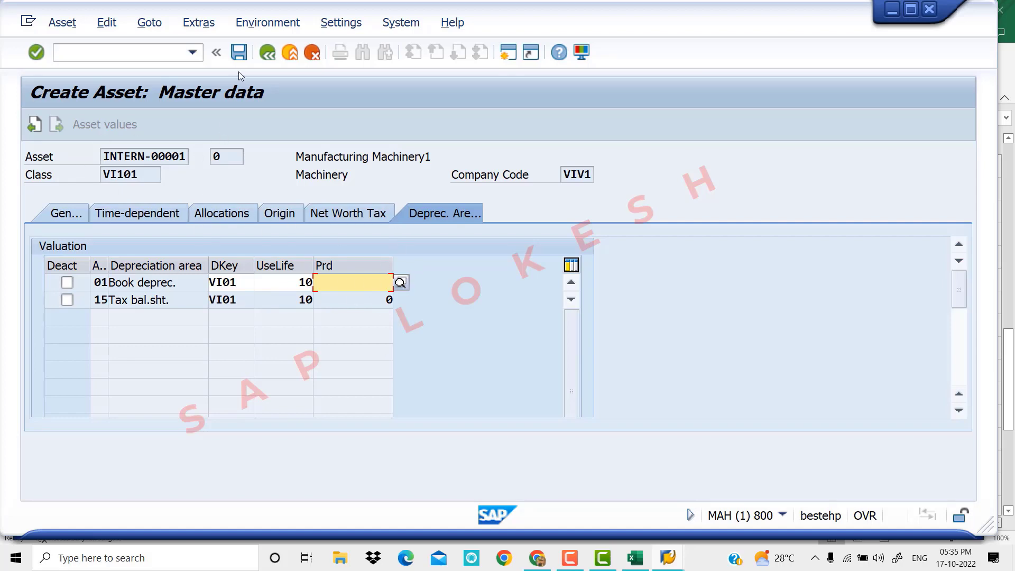
left_click(239, 51)
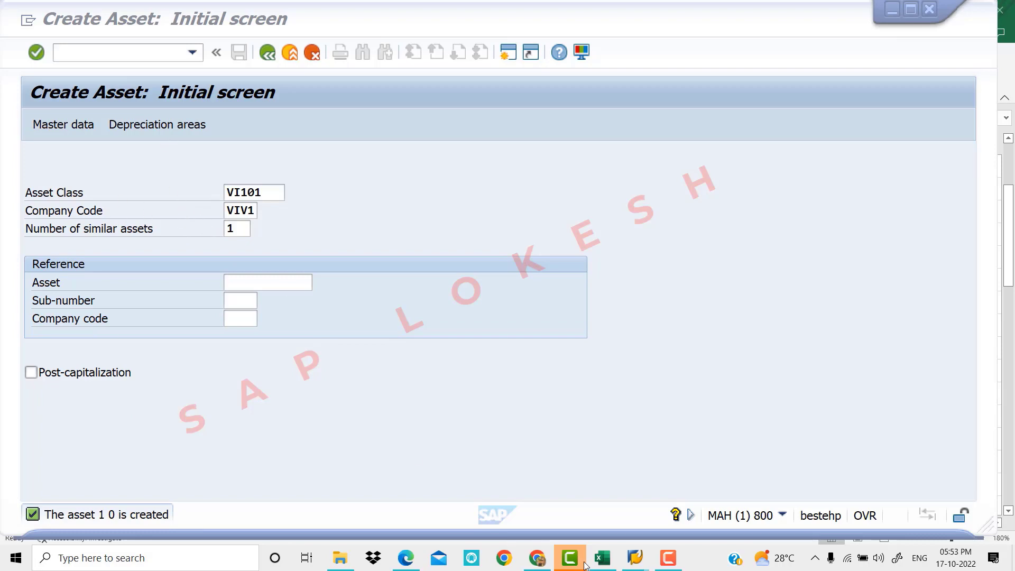
- Look up the next Part 4 task, Sub Asset Master Creation, in the Excel checklist and return to SAP's Create Asset screen
left_click(602, 558)
scroll(396, 395, "down", 6)
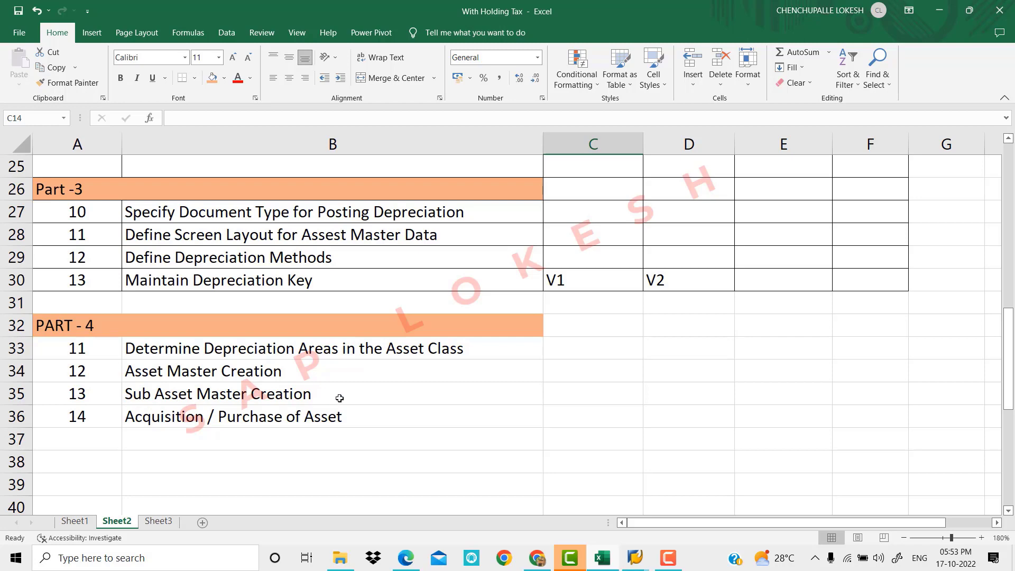
mouse_move(635, 557)
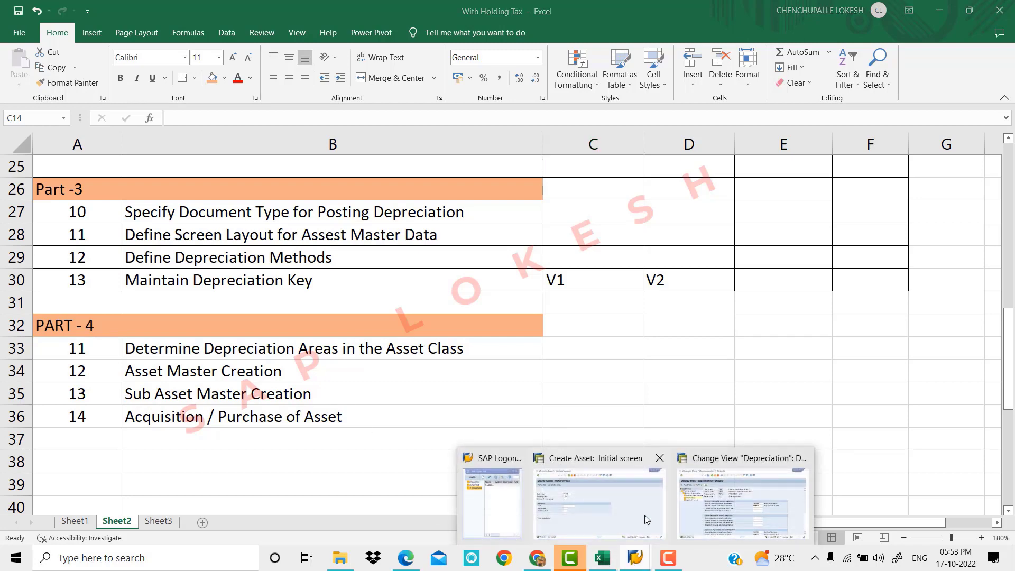
left_click(646, 520)
- Return to SAP Easy Access and open AS11 - Asset for creating a subnumber under Fixed Assets
left_click(99, 48)
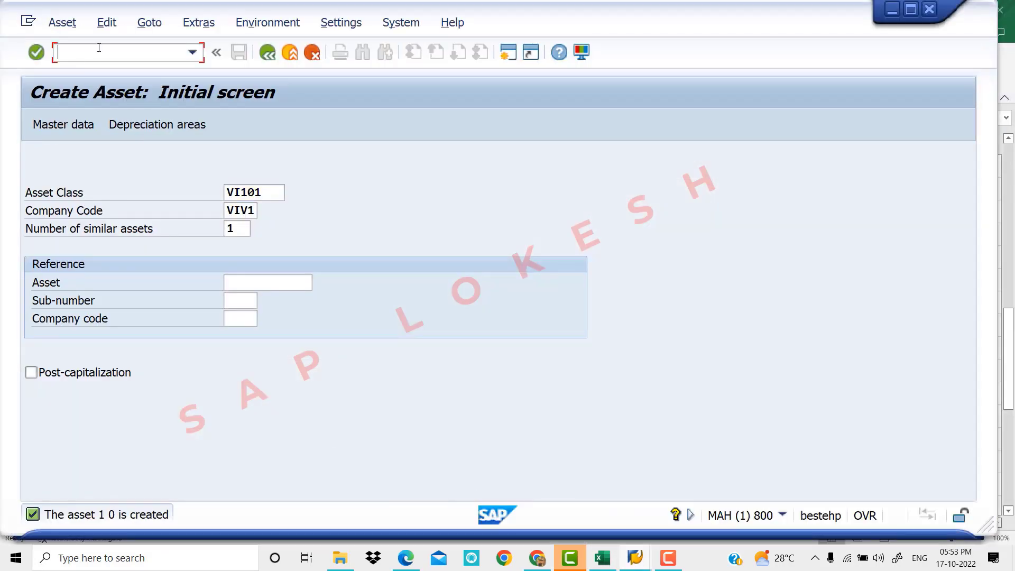
type("/n")
key("Return")
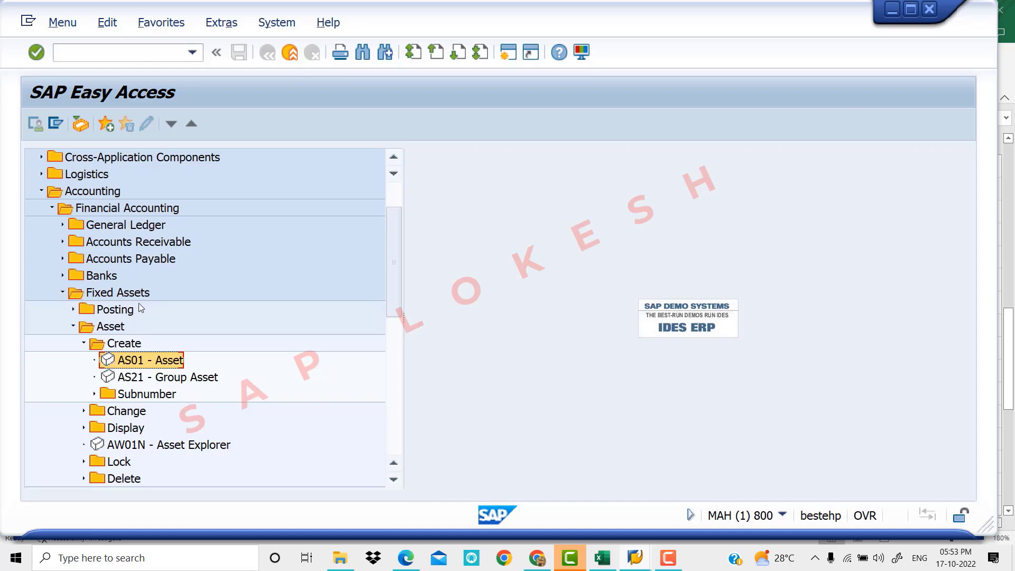
left_click(74, 327)
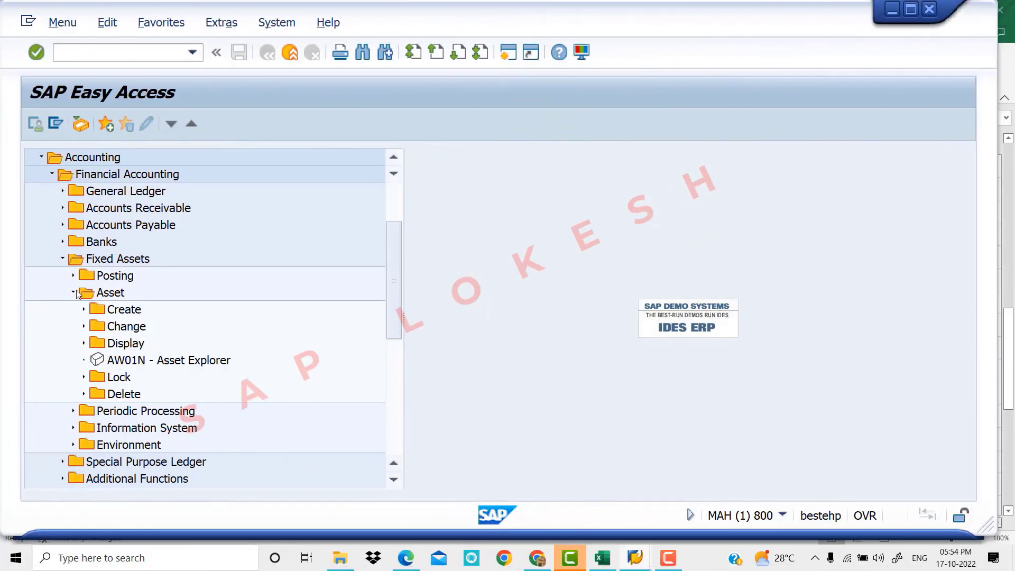
left_click(84, 310)
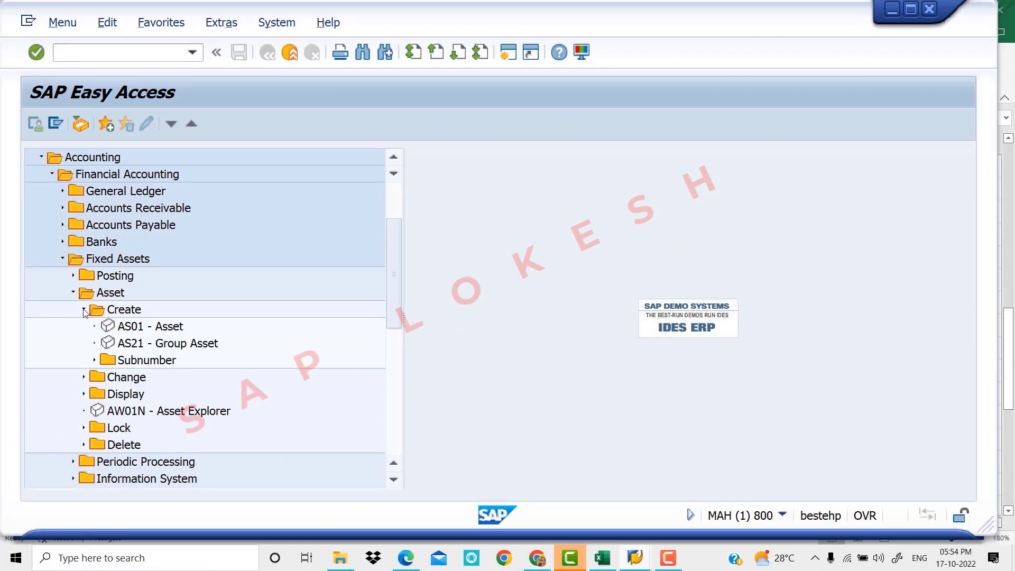
scroll(285, 328, "down", 1)
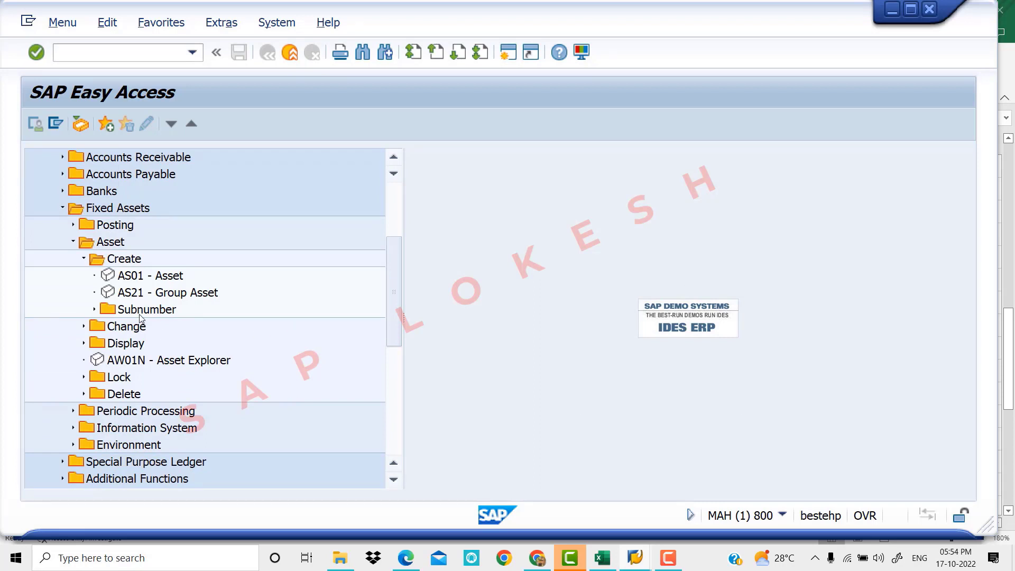
left_click(94, 311)
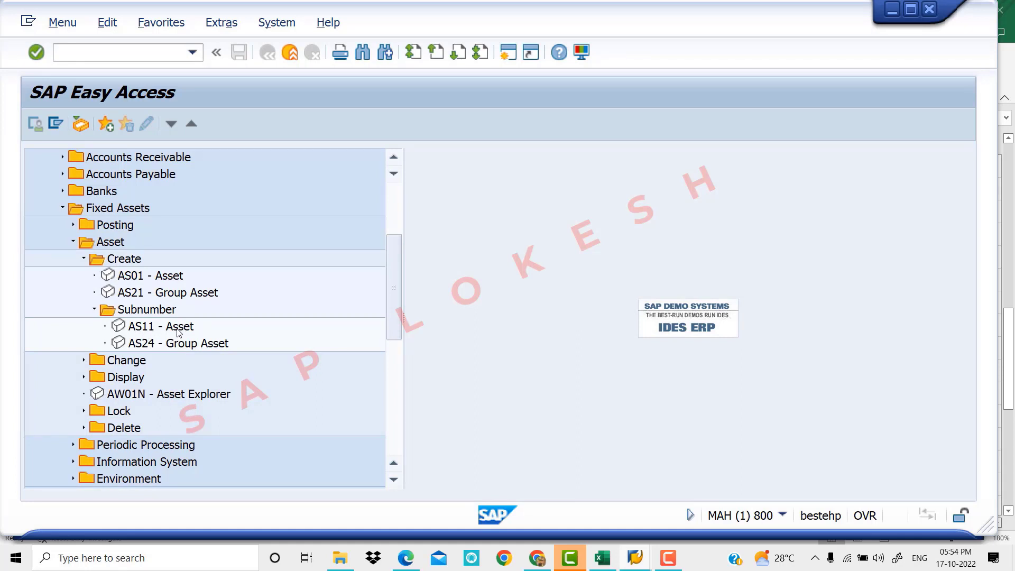
double_click(126, 328)
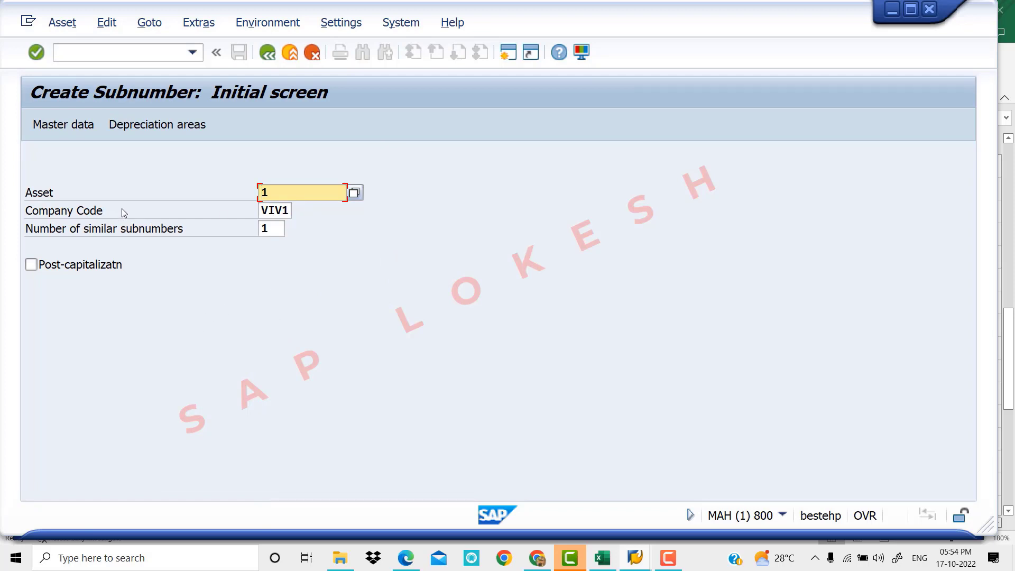
- Find the main asset Manufacturing Machinery1 in company code VIV1, select it for the new subnumber, and open the master data
left_click(354, 193)
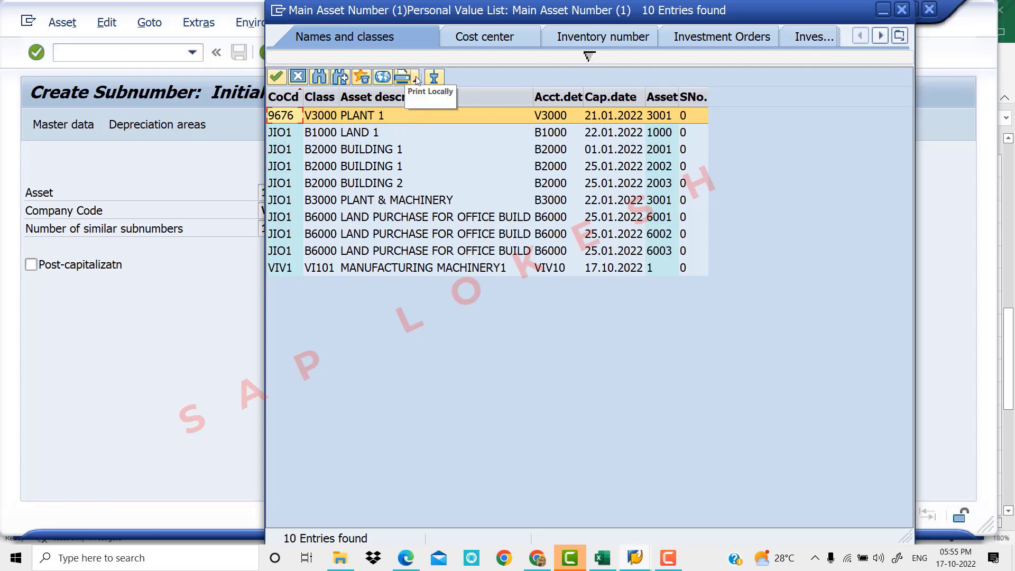
left_click(382, 78)
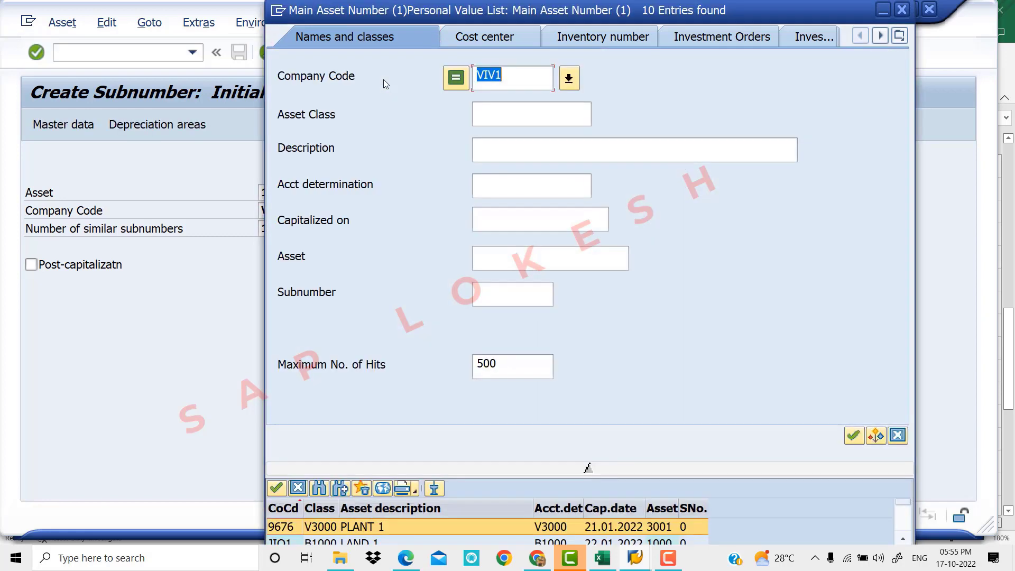
left_click(534, 75)
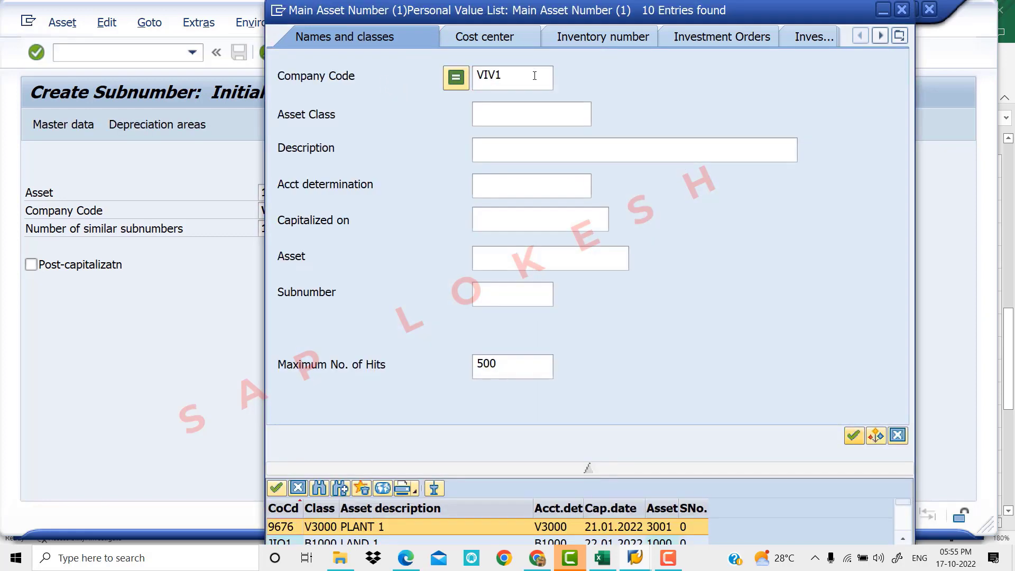
key("Return")
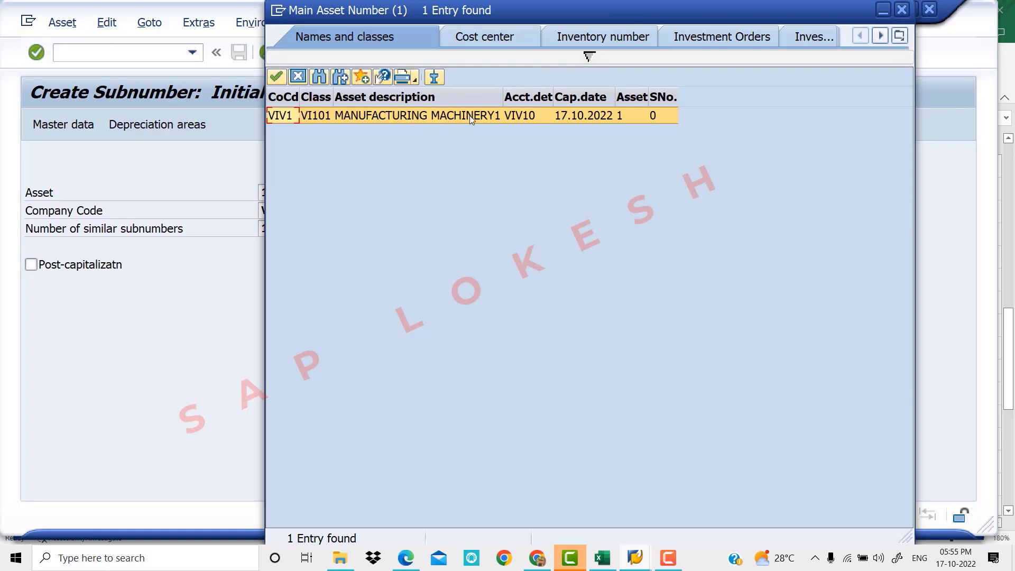
double_click(483, 114)
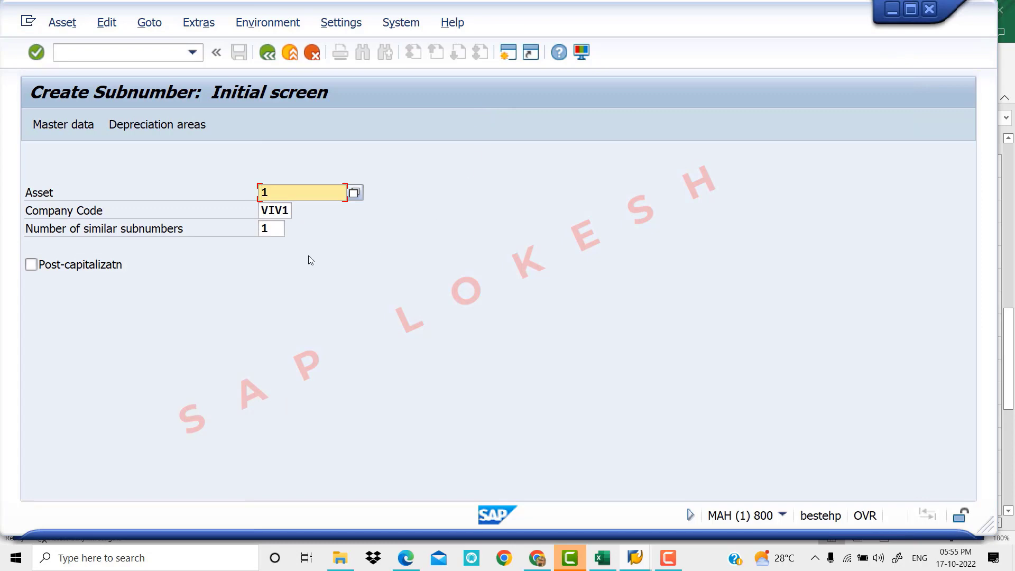
left_click(61, 126)
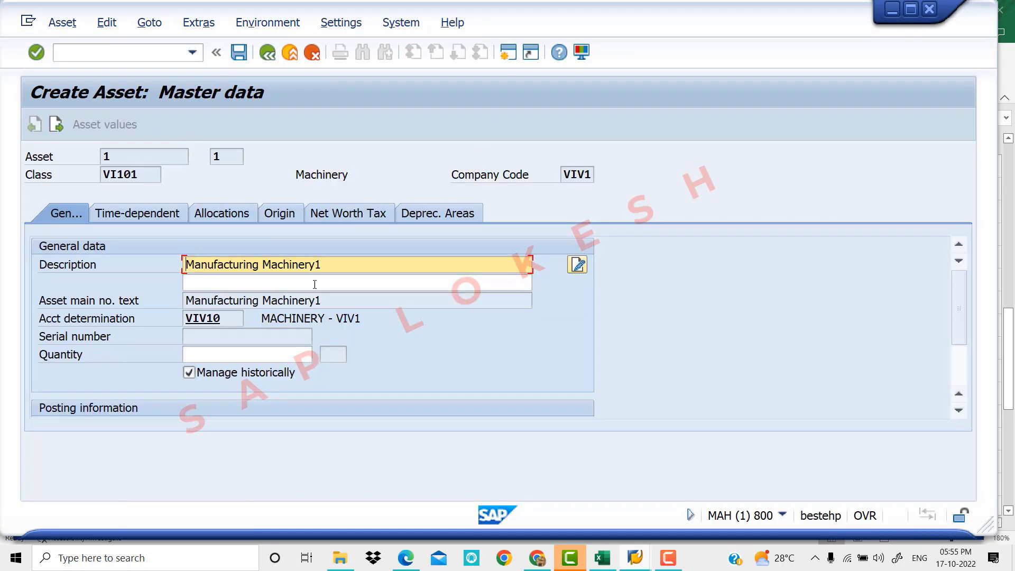
- Set the subnumber's description to Motor 1
left_click_drag(346, 266, 184, 264)
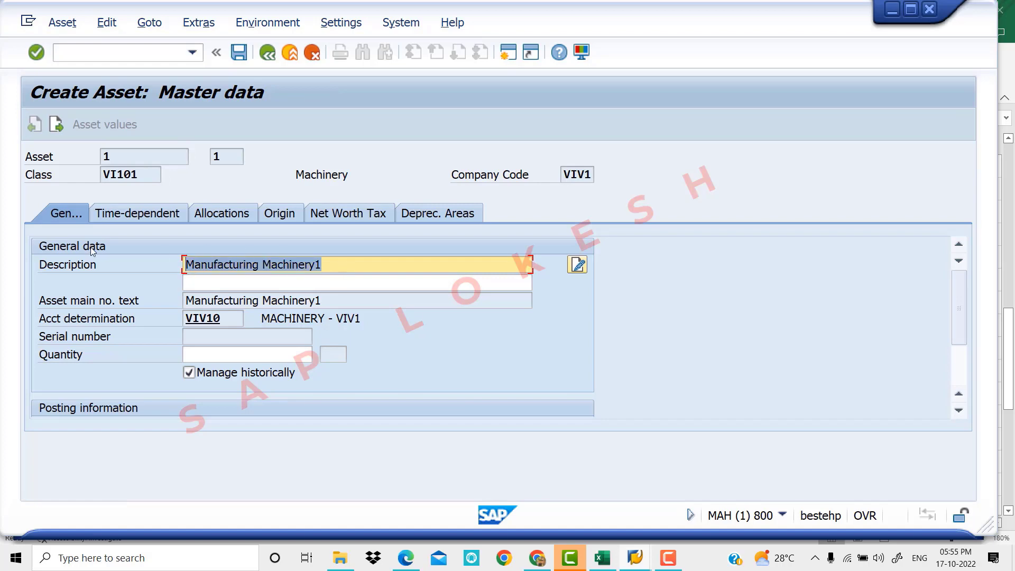
type("mo")
key("BackSpace")
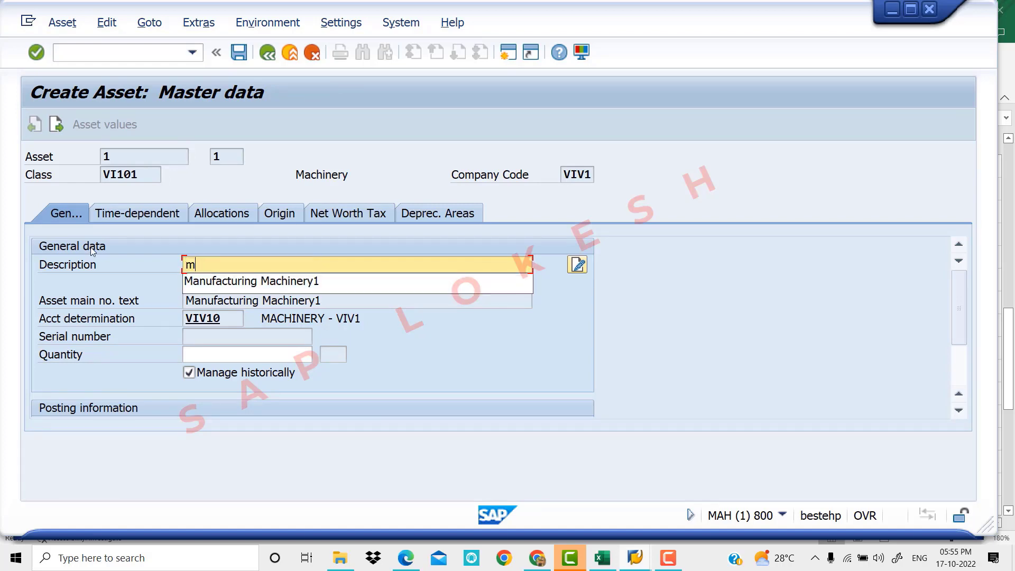
key("BackSpace")
type("Motor")
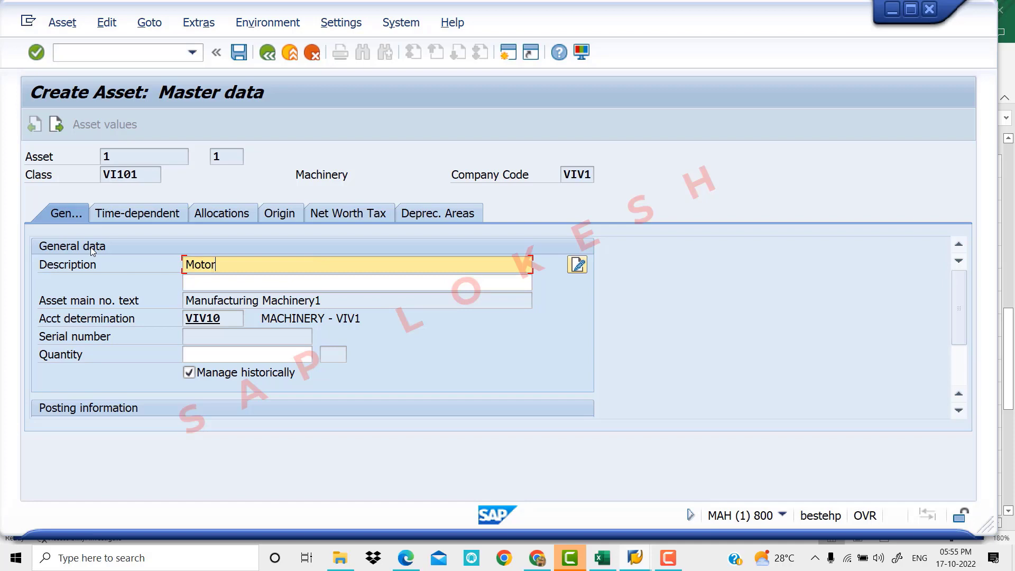
type(" 1")
- Set the subnumber's capitalization date to 17.10.2022 and confirm the entry
scroll(377, 324, "down", 3)
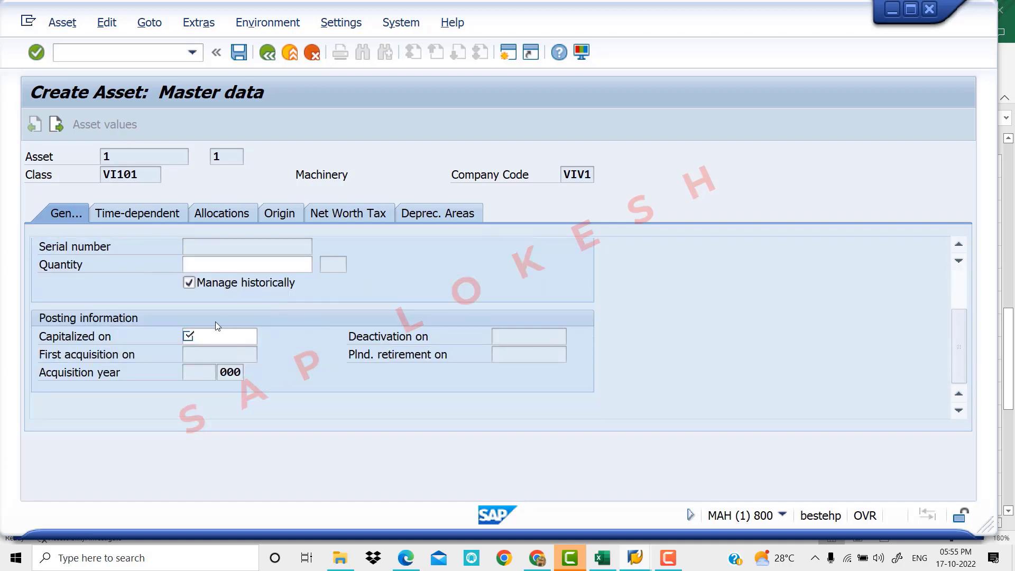
left_click(214, 334)
left_click(224, 351)
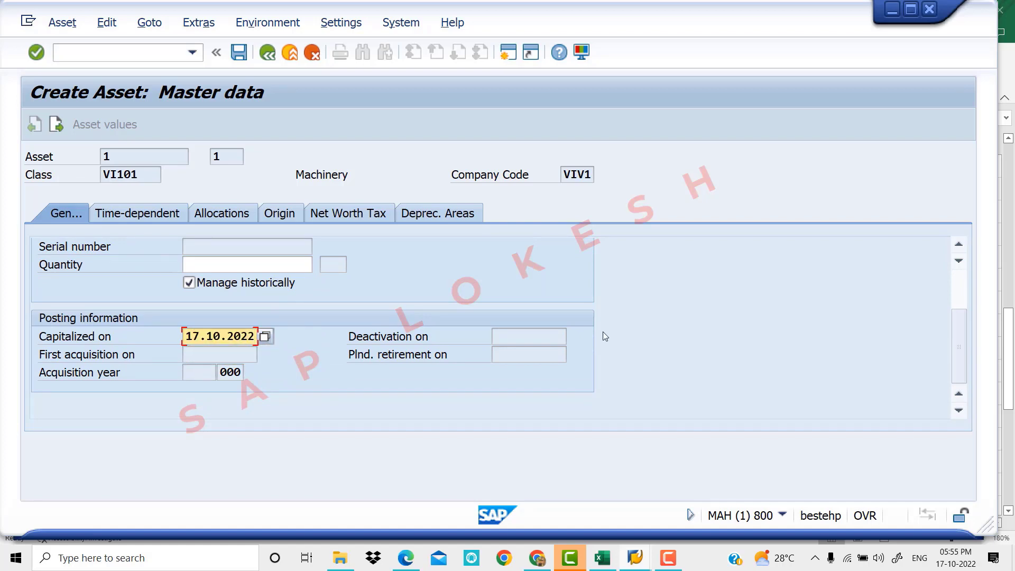
key("Return")
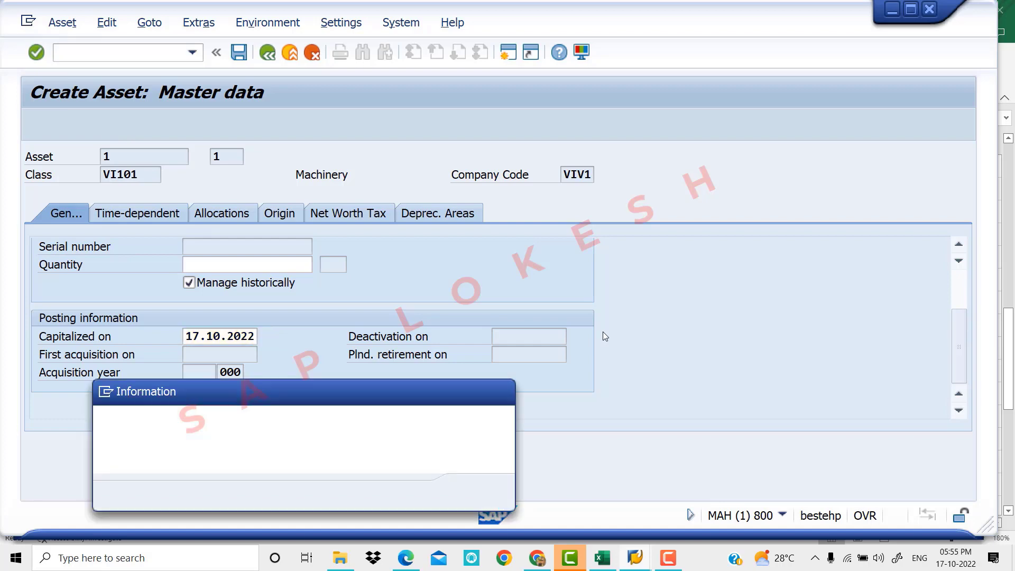
left_click(475, 492)
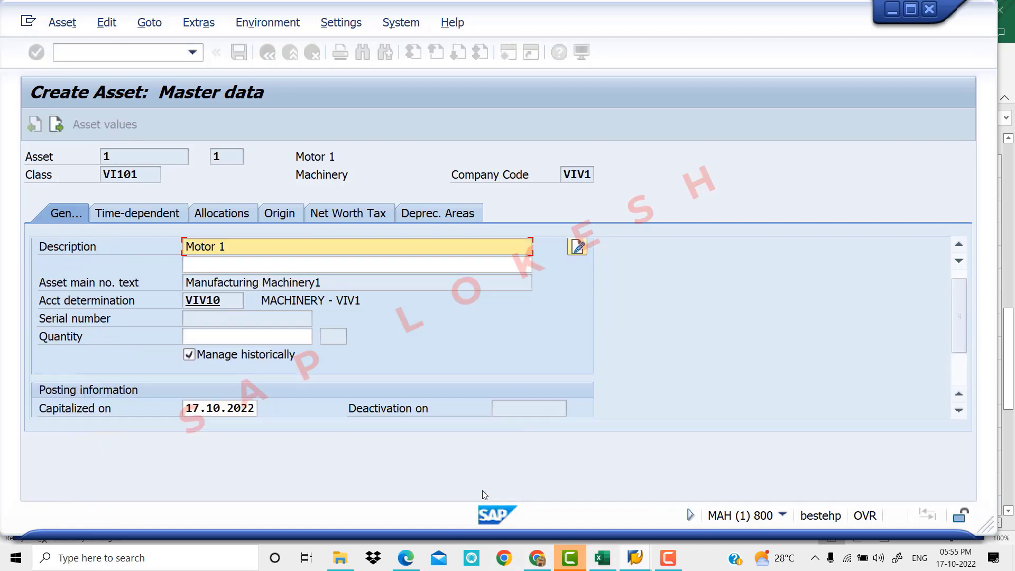
- Check the subnumber's time-dependent, allocation, origin, net worth tax and depreciation area data, and save the sub-asset master
key("Return")
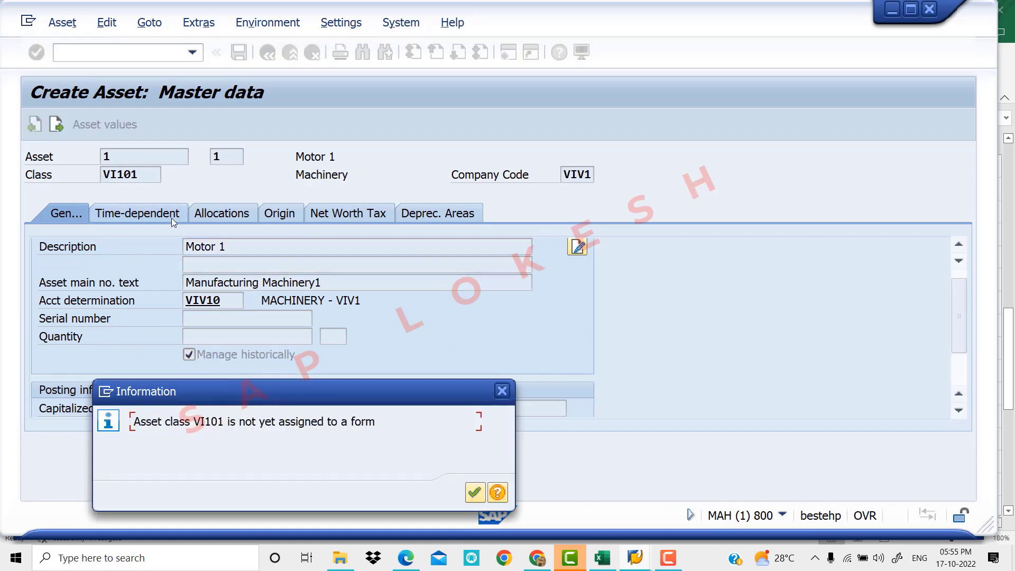
key("Return")
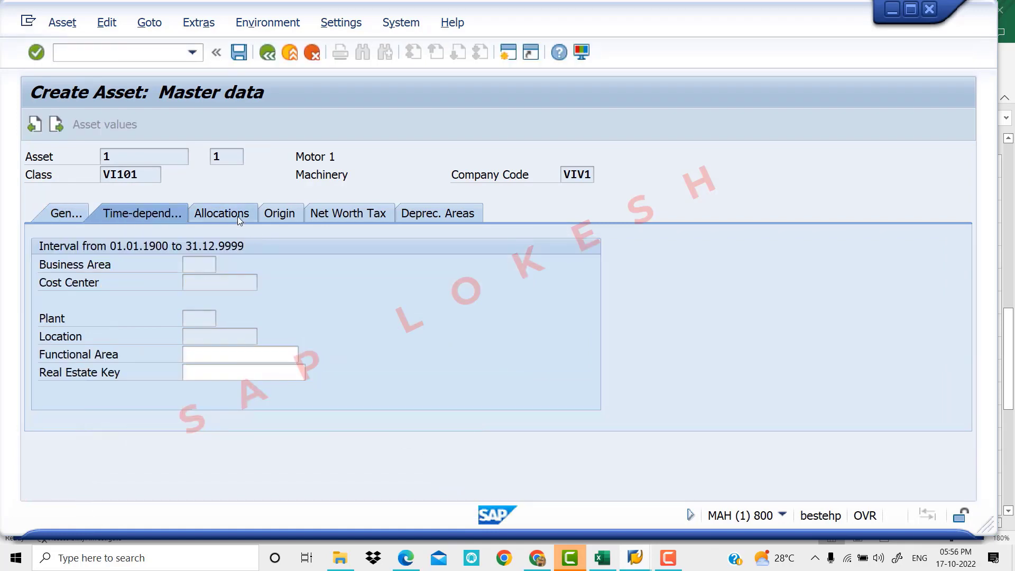
left_click(238, 217)
left_click(285, 217)
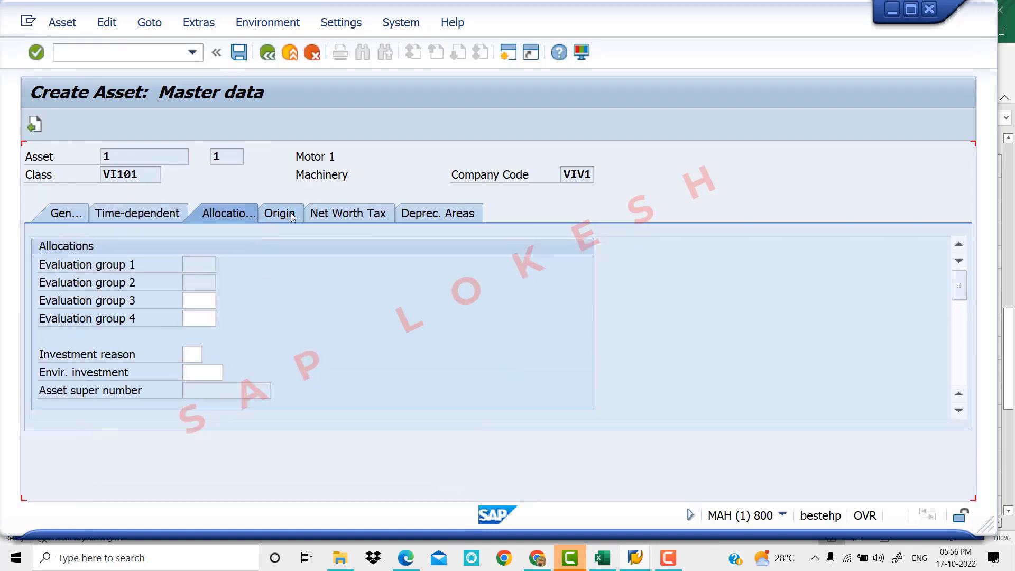
left_click(336, 211)
left_click(437, 216)
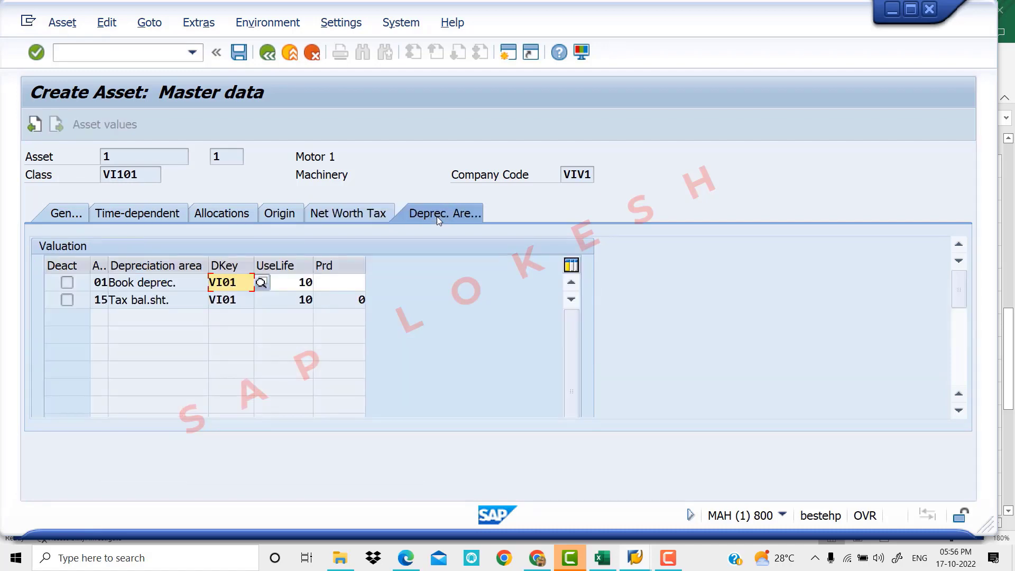
left_click(63, 214)
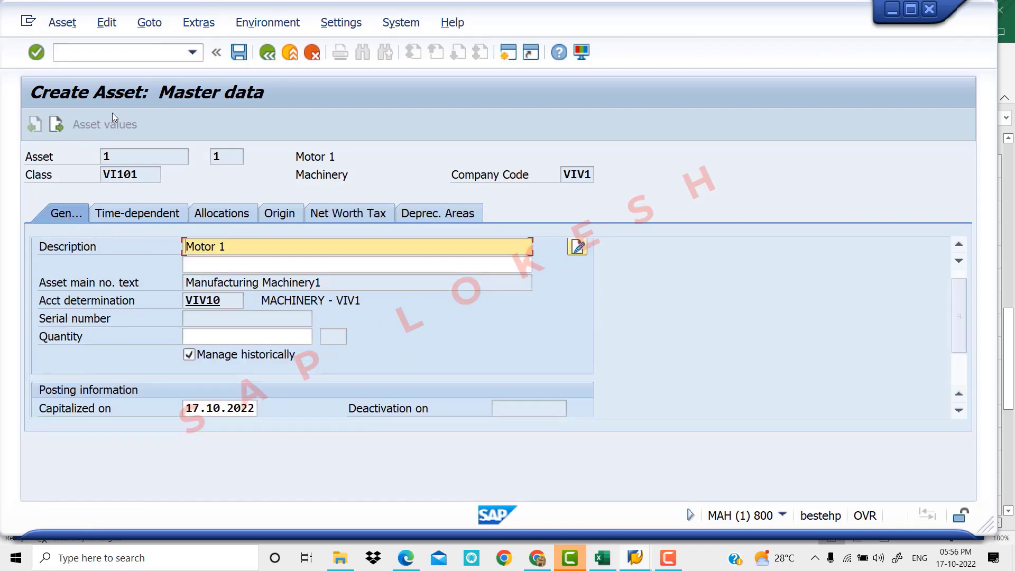
left_click(238, 51)
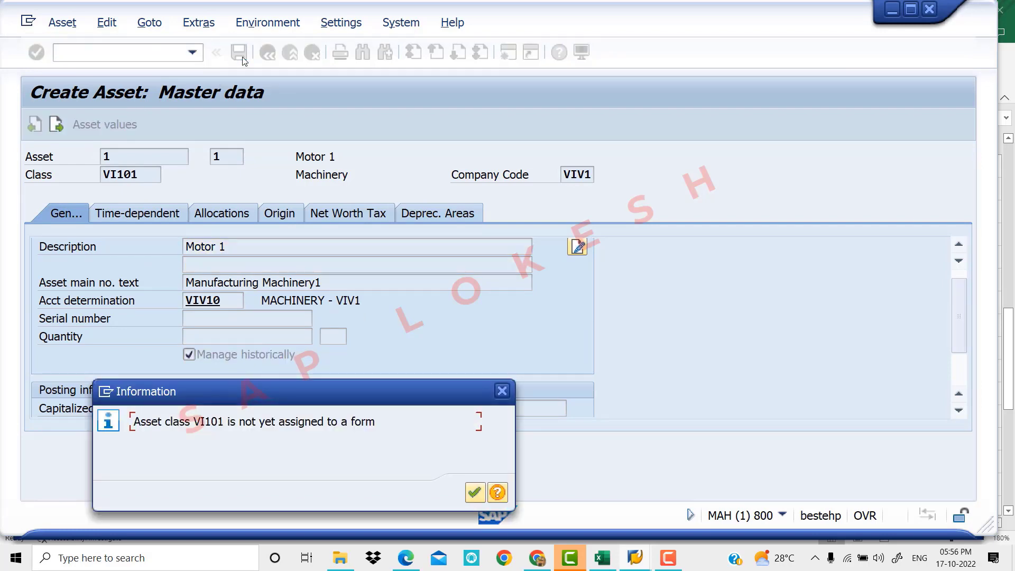
left_click(474, 492)
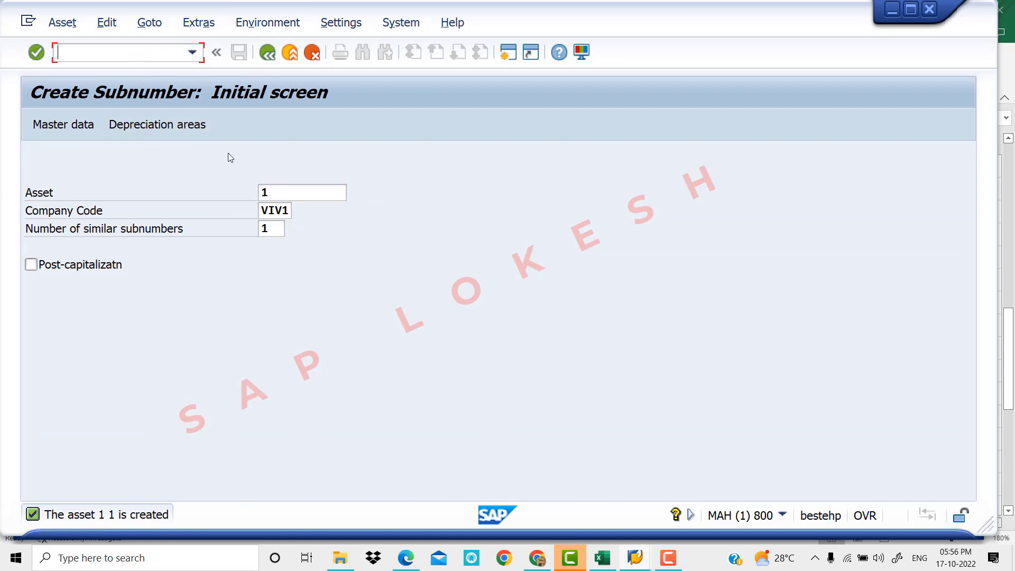
- Look up the Part 4 task after Sub Asset Master Creation in the Excel checklist and switch back to SAP
left_click(602, 557)
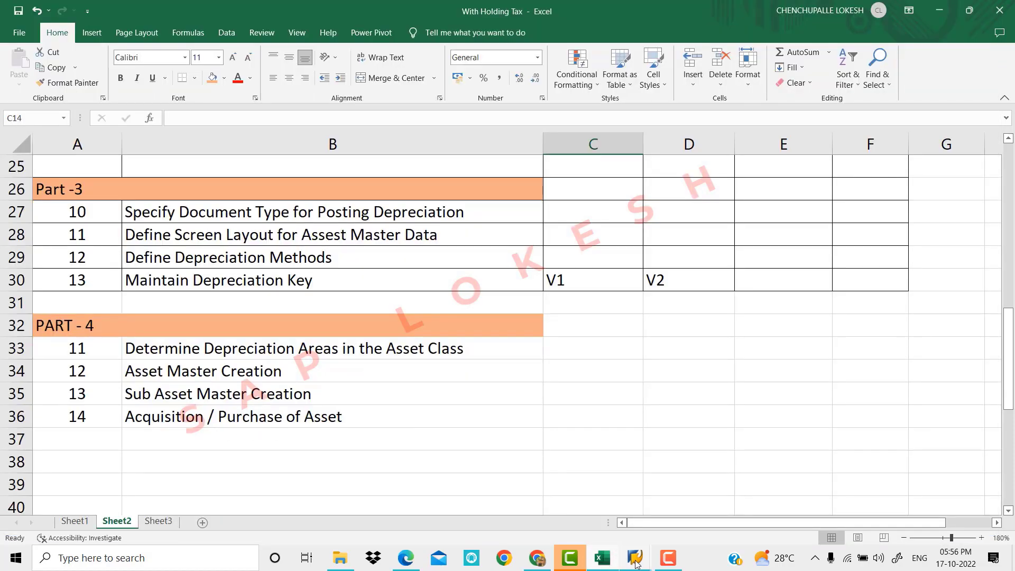
mouse_move(635, 557)
left_click(630, 512)
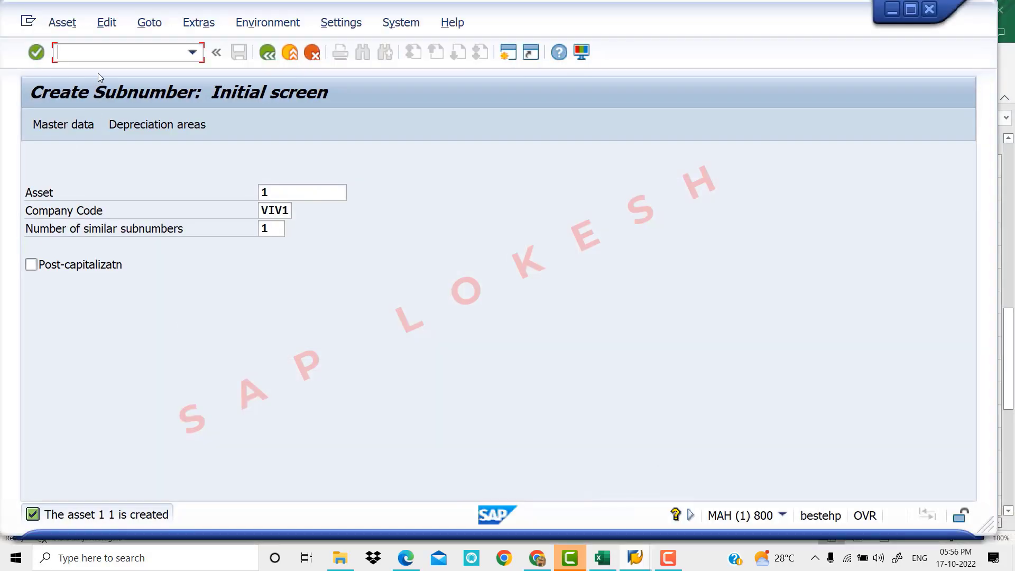
- Return to SAP Easy Access and collapse the Create and Asset folders under Fixed Assets
left_click(101, 54)
type("/n")
key("Return")
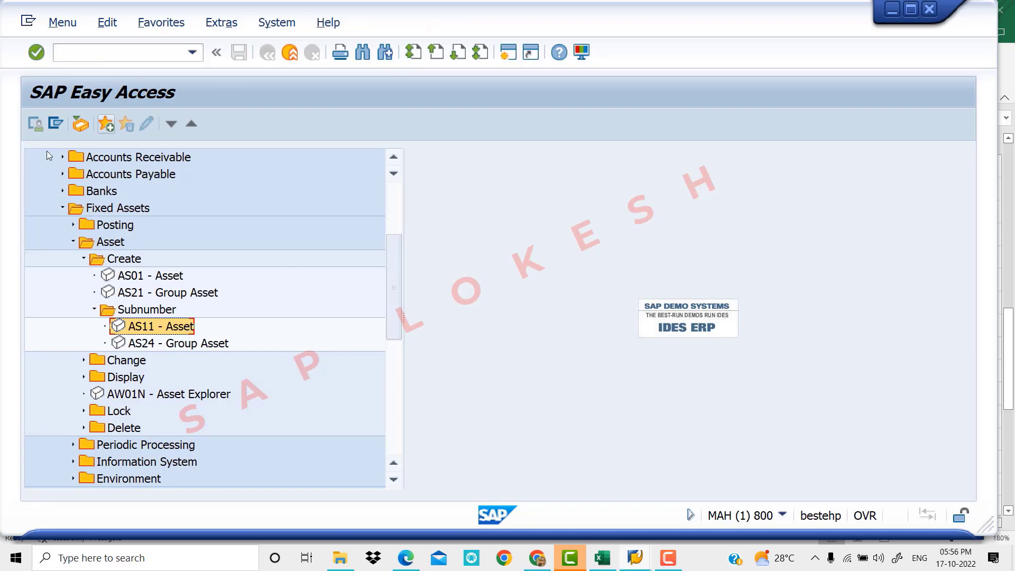
scroll(98, 219, "up", 1)
scroll(98, 219, "up", 2)
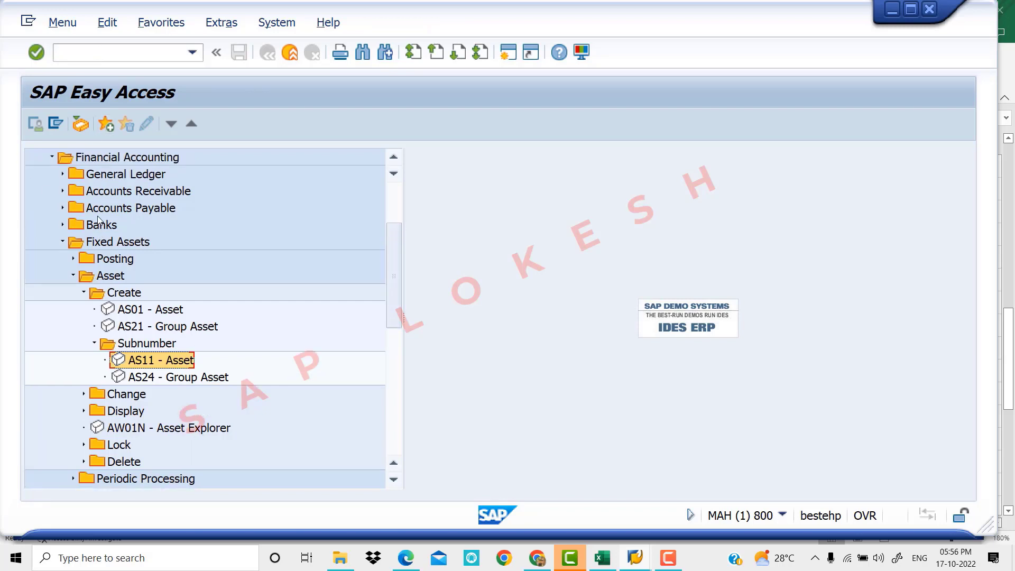
scroll(76, 178, "up", 2)
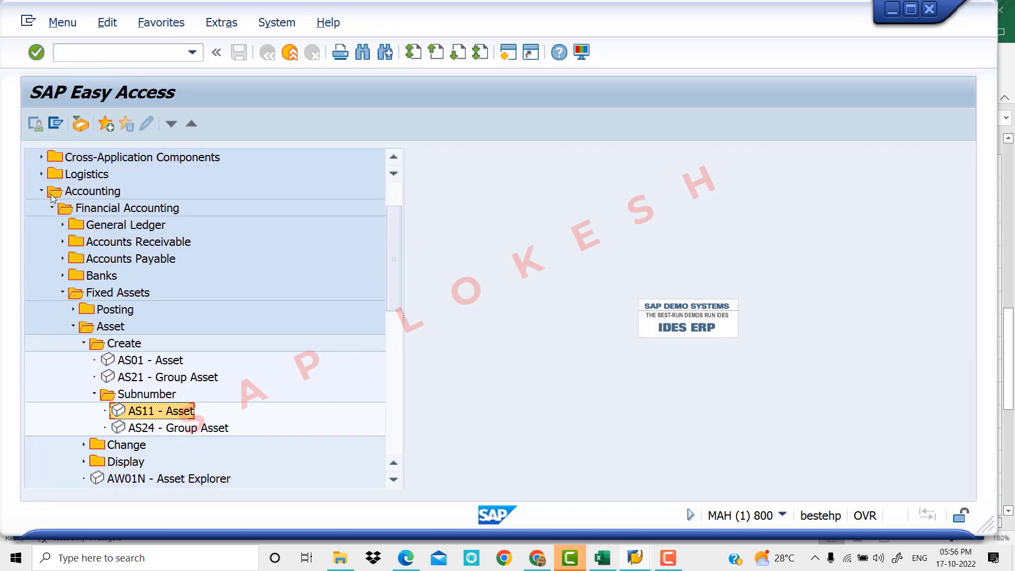
left_click(62, 291)
left_click(63, 291)
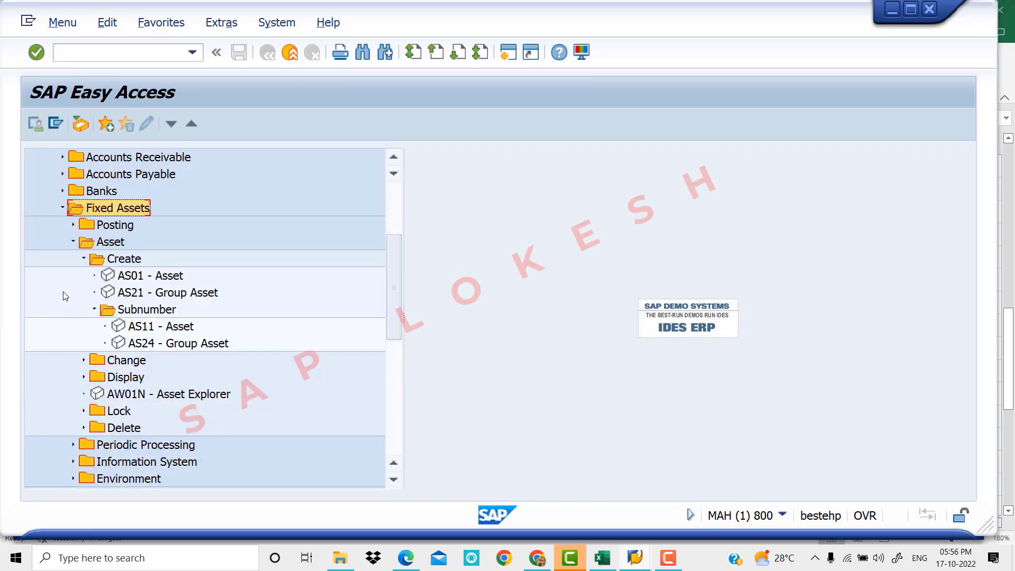
left_click(83, 259)
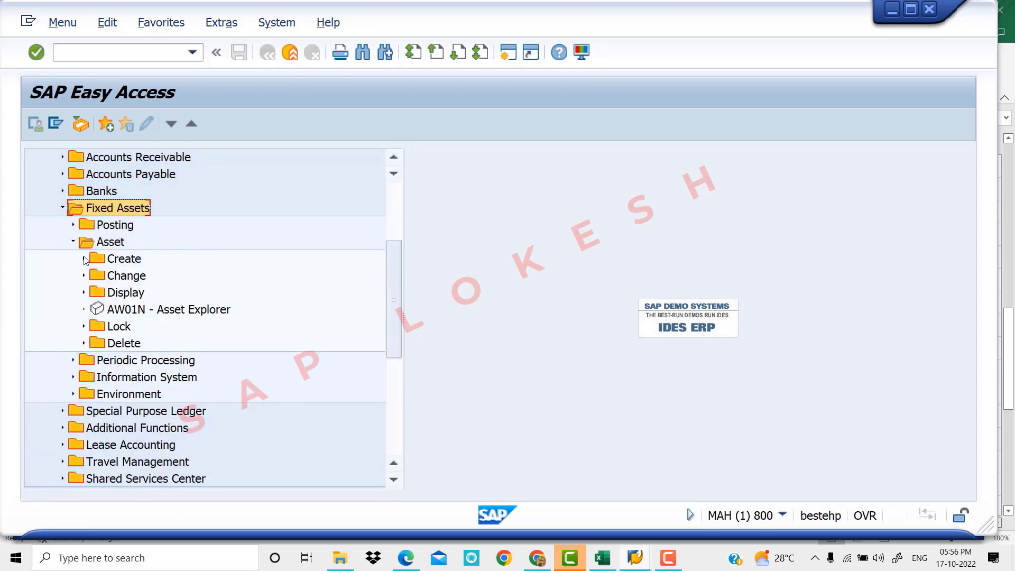
left_click(73, 243)
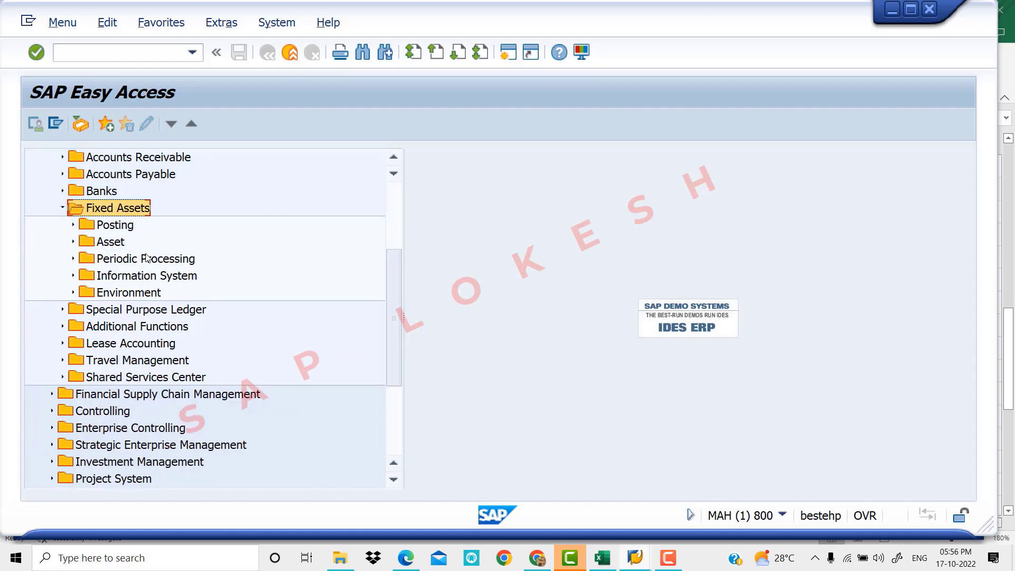
- Open F-90 - With Vendor under Fixed Assets > Posting > Acquisition > External Acquisition
left_click(73, 225)
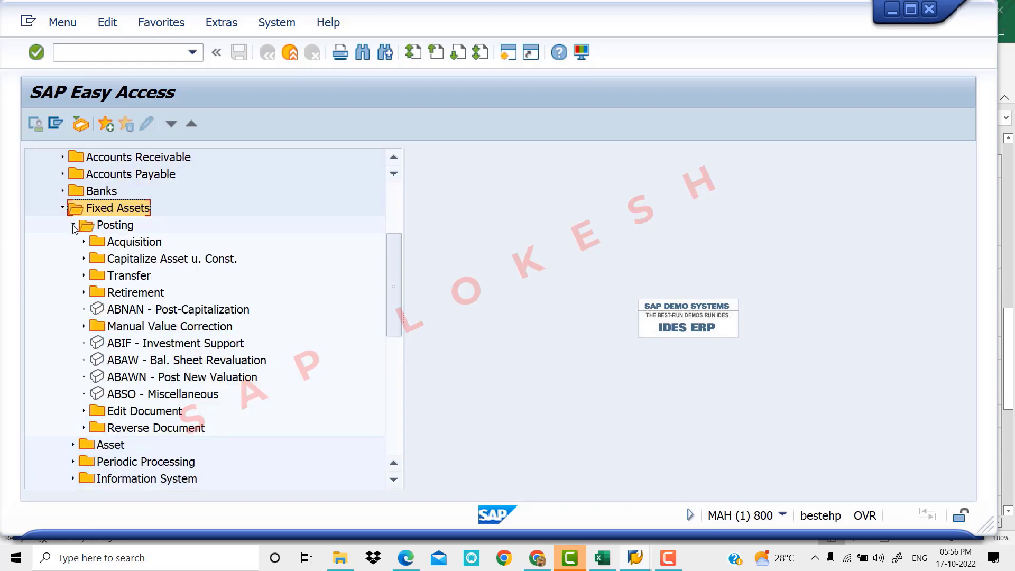
left_click(83, 243)
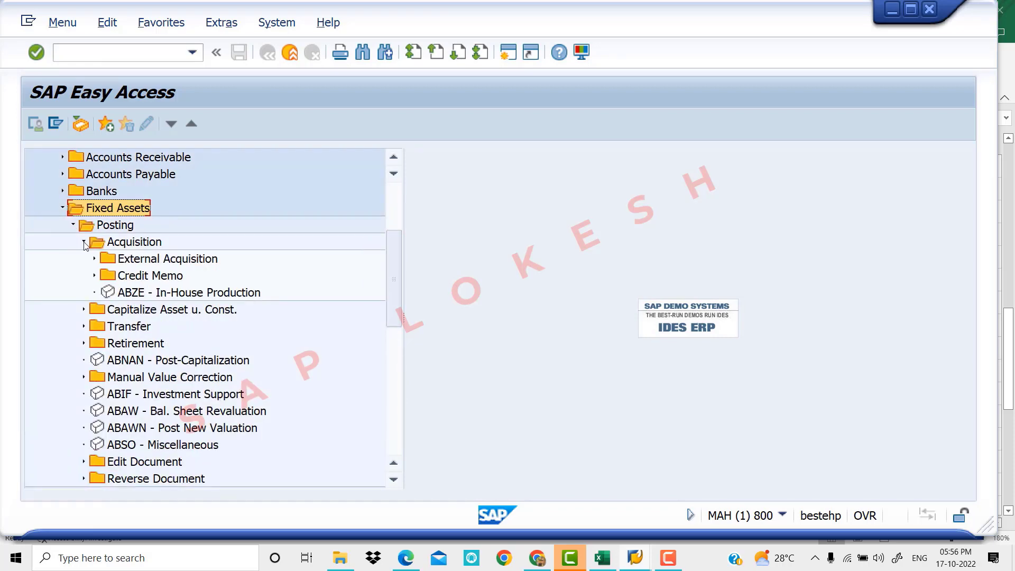
left_click(94, 259)
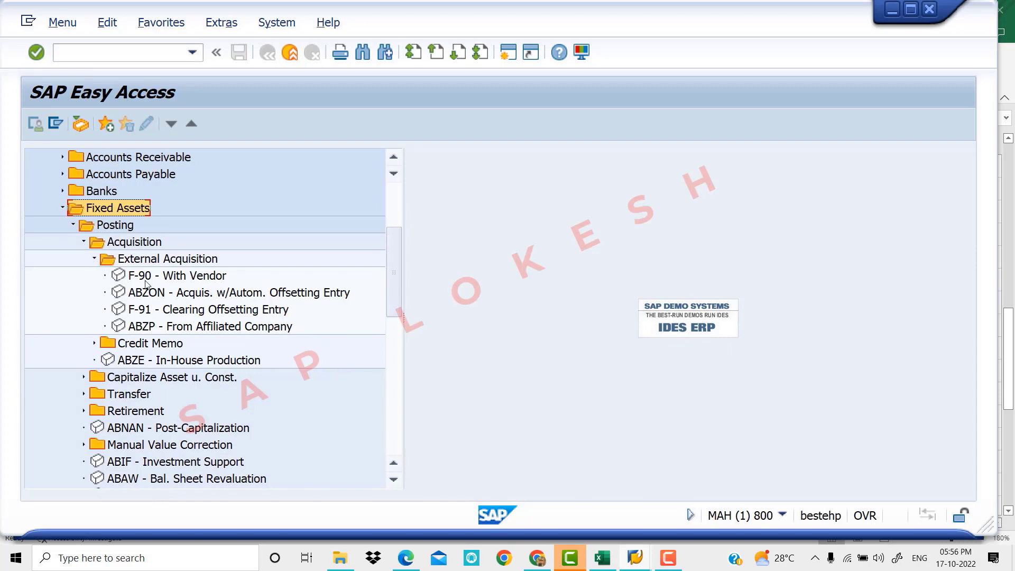
double_click(180, 276)
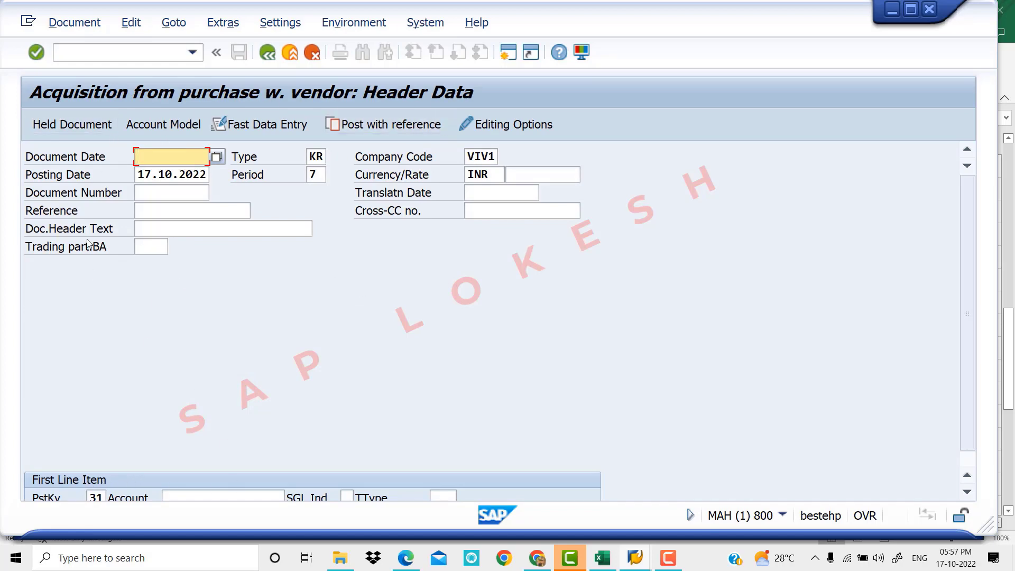
- Set the acquisition document's date to 17.10.2022 in the header data
left_click(164, 164)
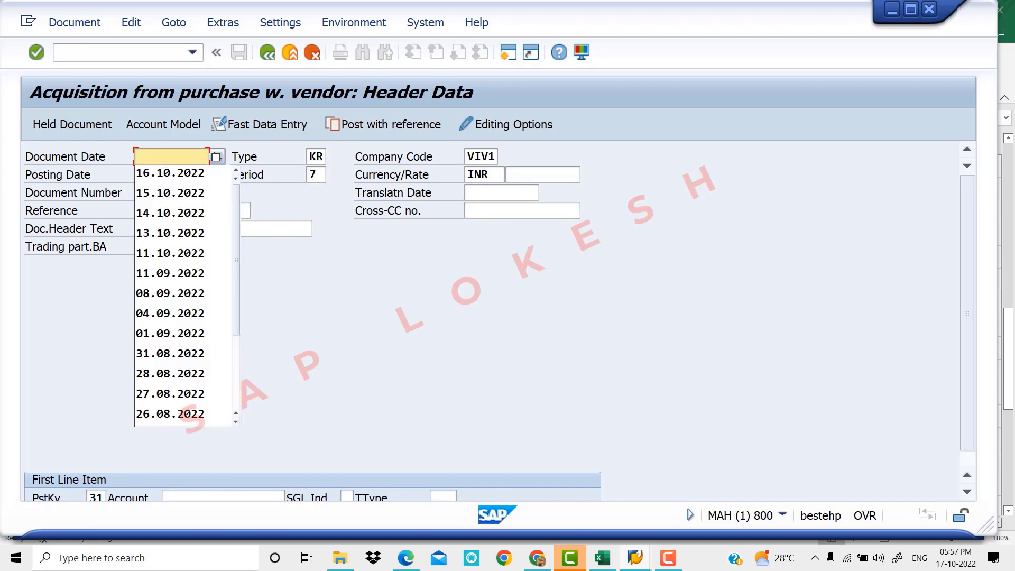
type("17")
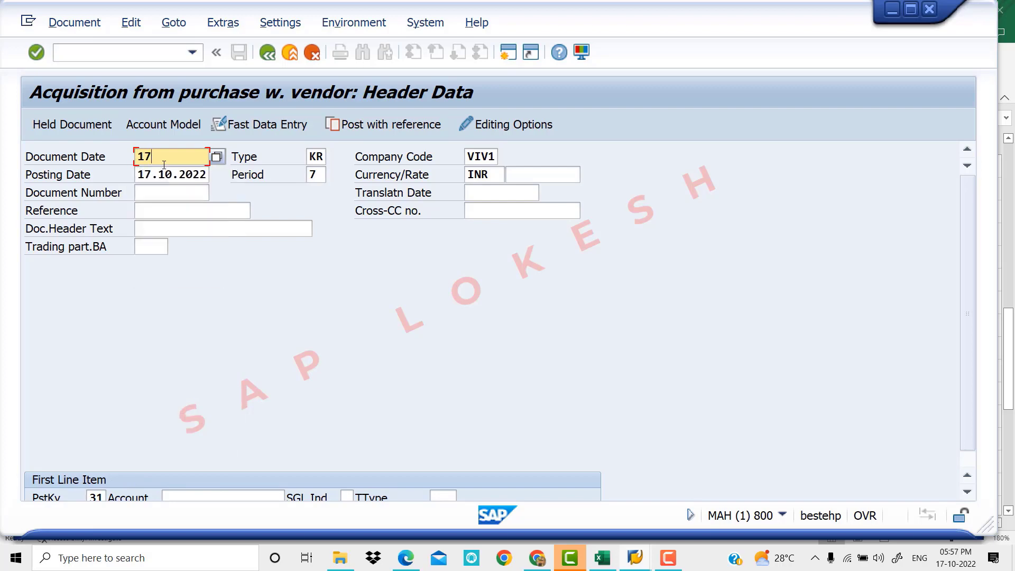
type(".10.2022")
key("Tab")
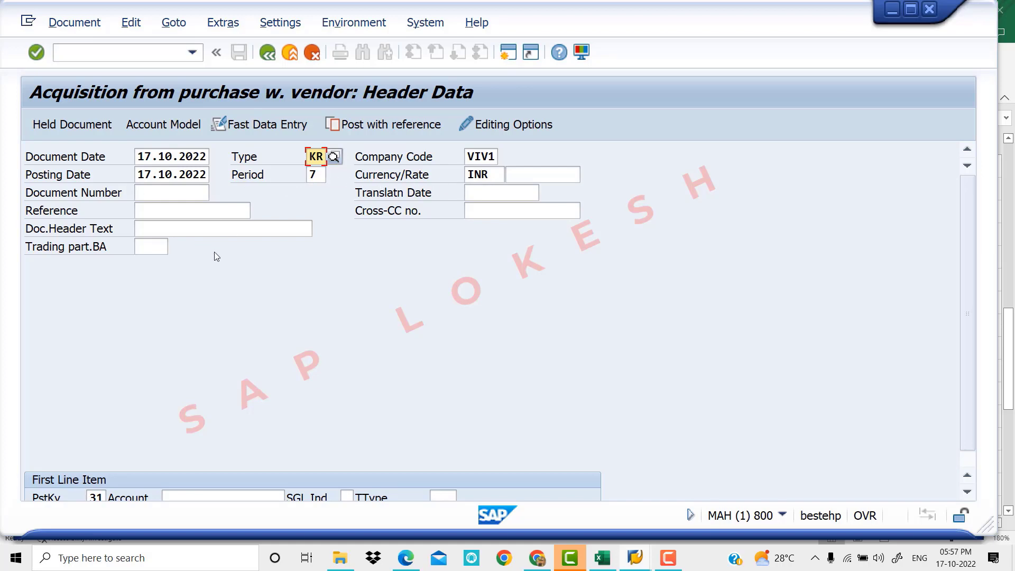
- Enter Ref 01 as the acquisition document's reference
left_click(170, 210)
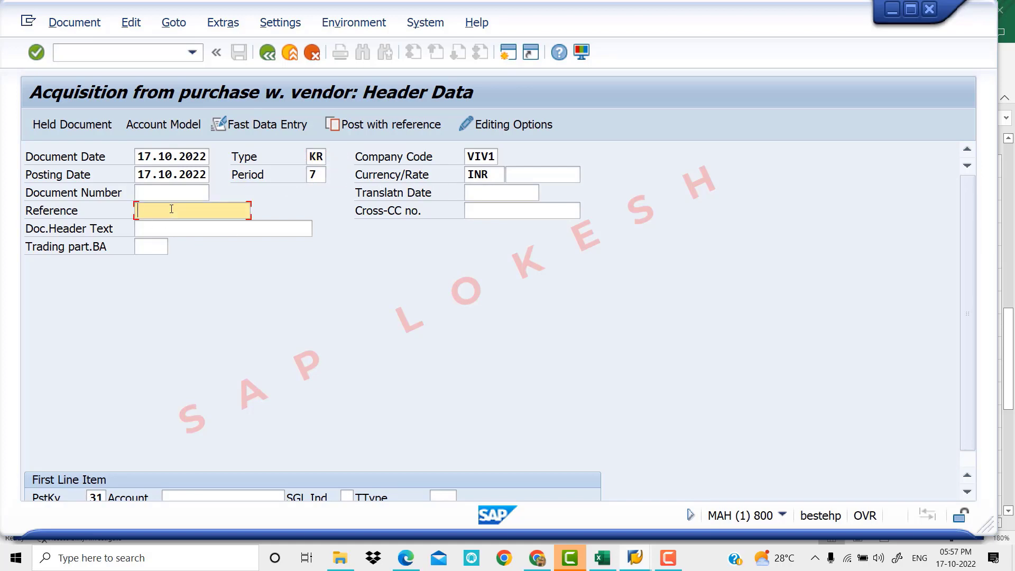
type("R")
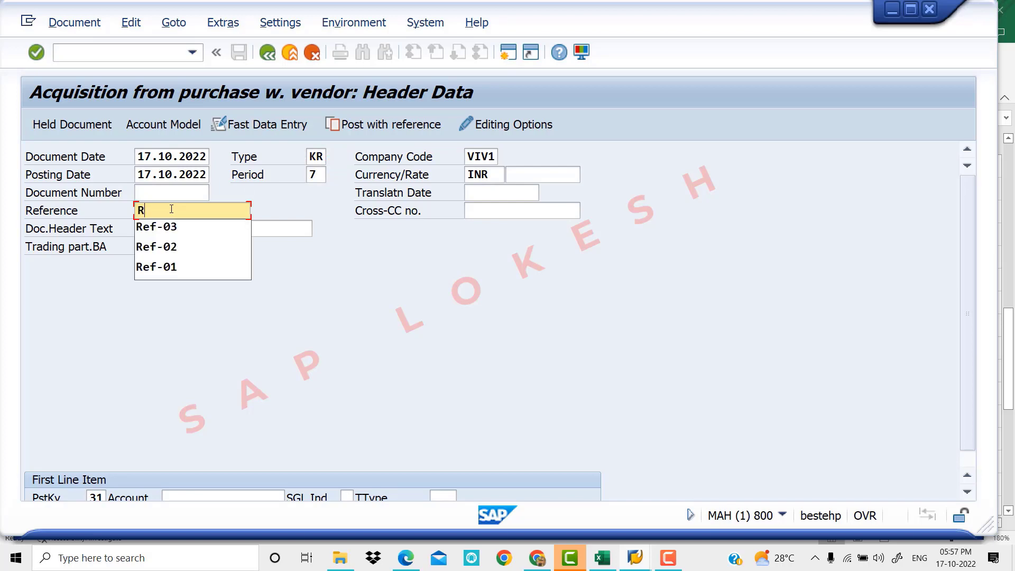
type("ef 01")
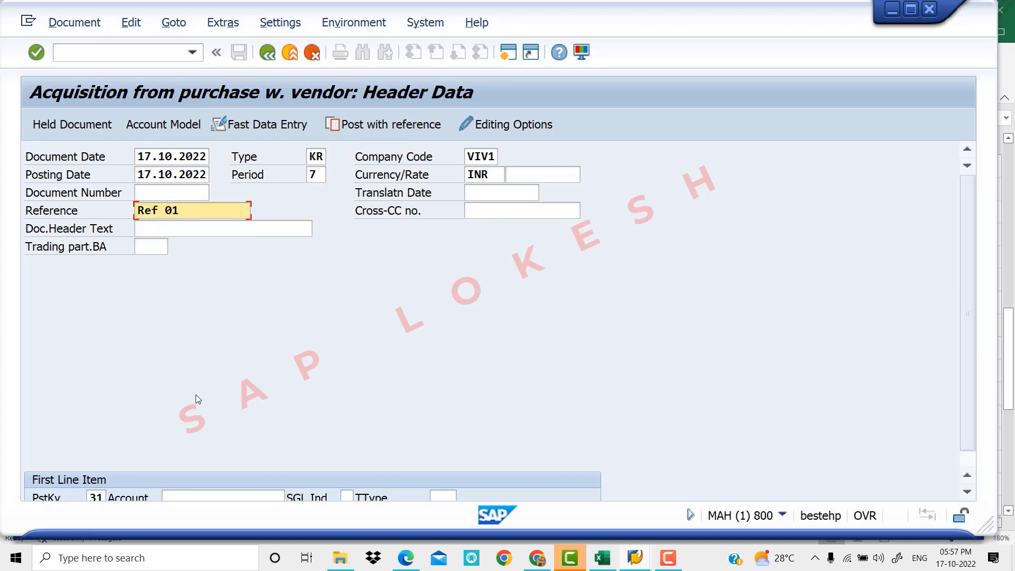
- Choose vendor SWARNA TRADERS as the first line item's account with posting key 31 and open the vendor item
scroll(196, 394, "down", 1)
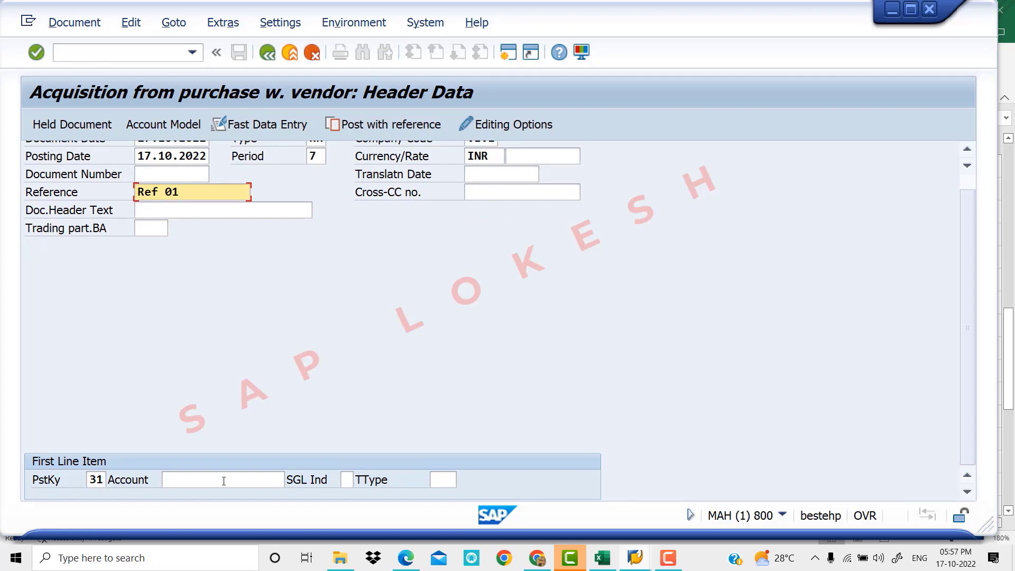
left_click(261, 480)
left_click(292, 480)
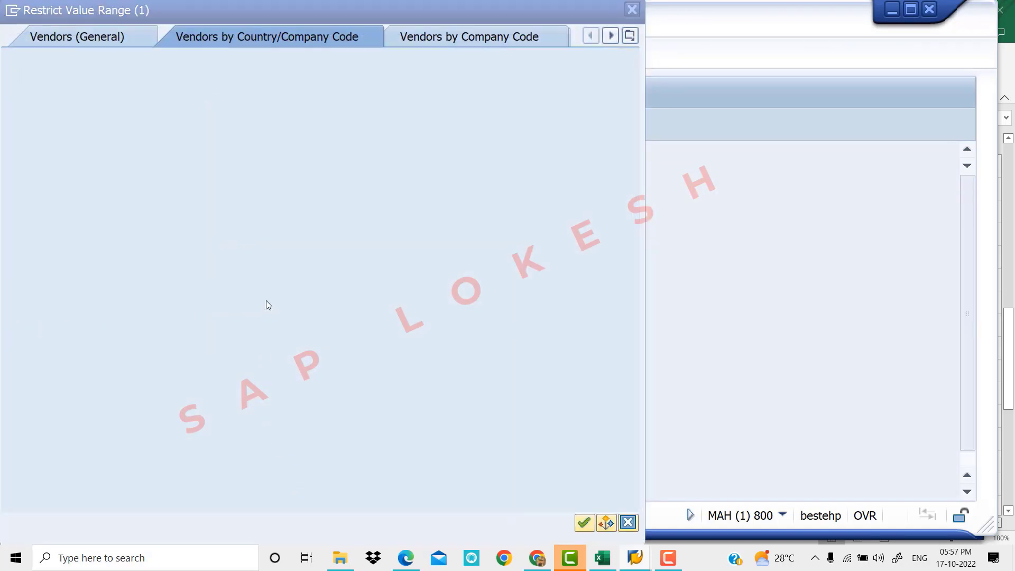
key("Return")
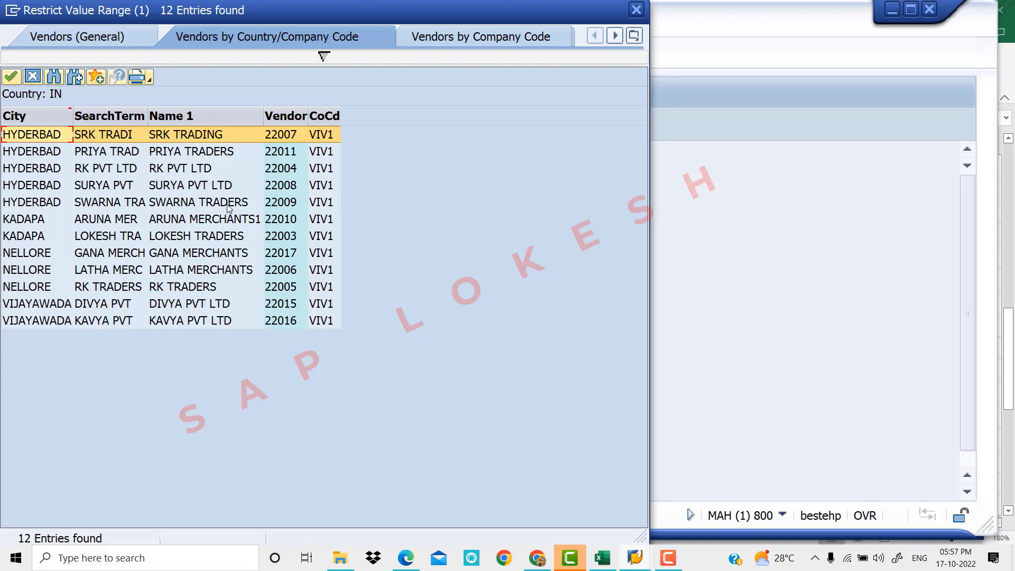
double_click(209, 202)
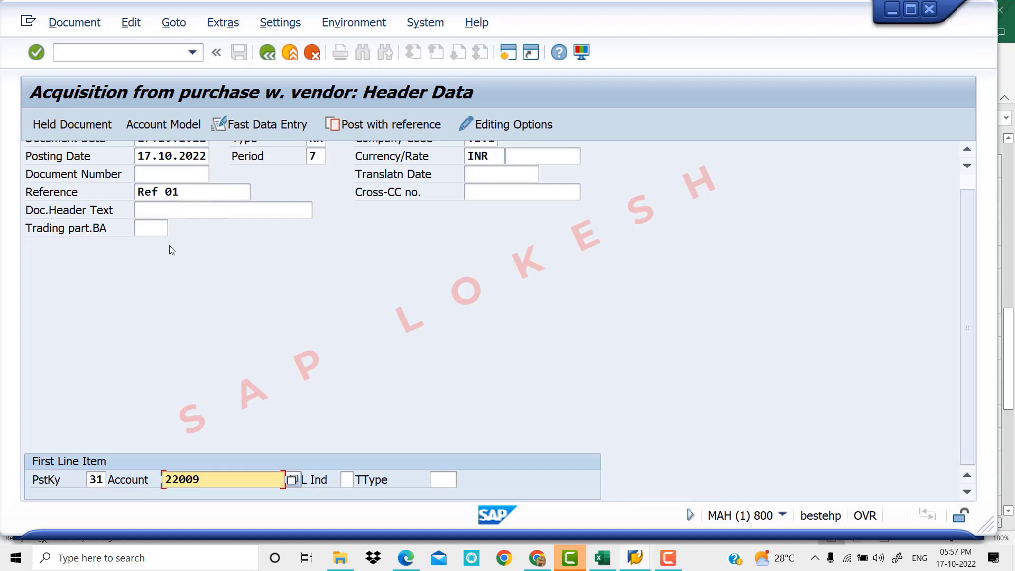
key("Return")
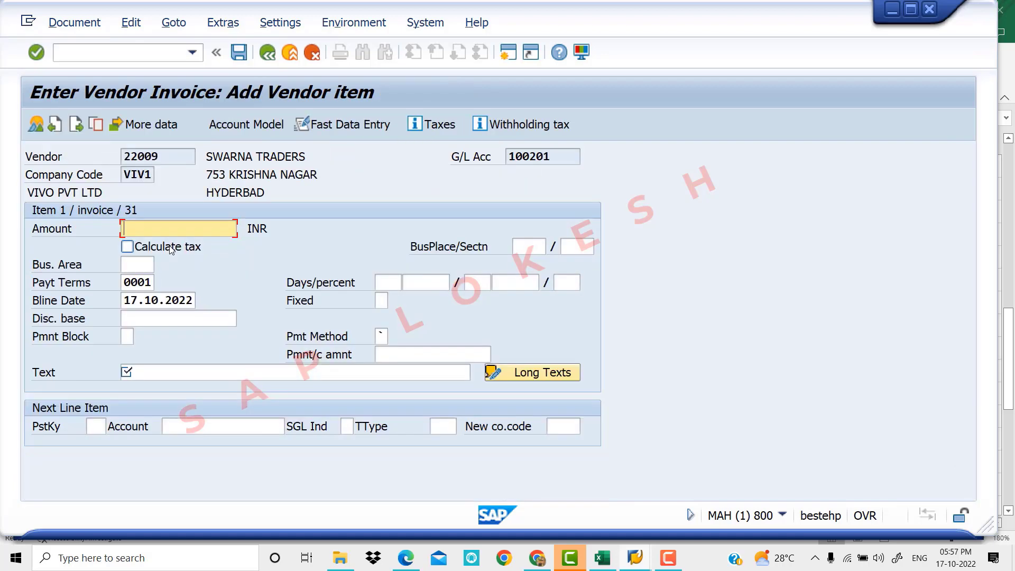
- Set the vendor item's amount to 50000 INR and its text to "Being Asset Purchase"
type("5")
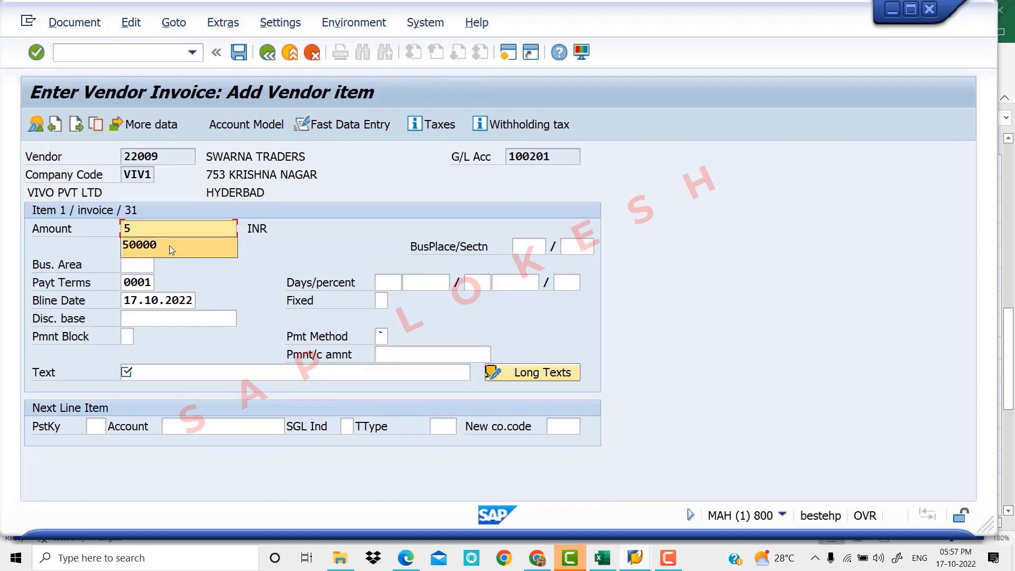
left_click(169, 245)
left_click(145, 378)
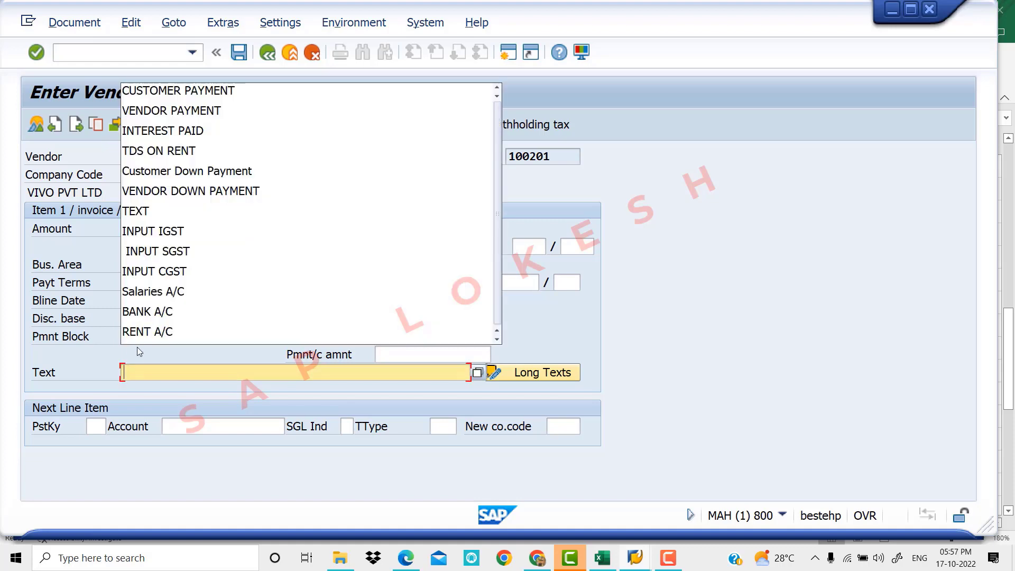
type("B")
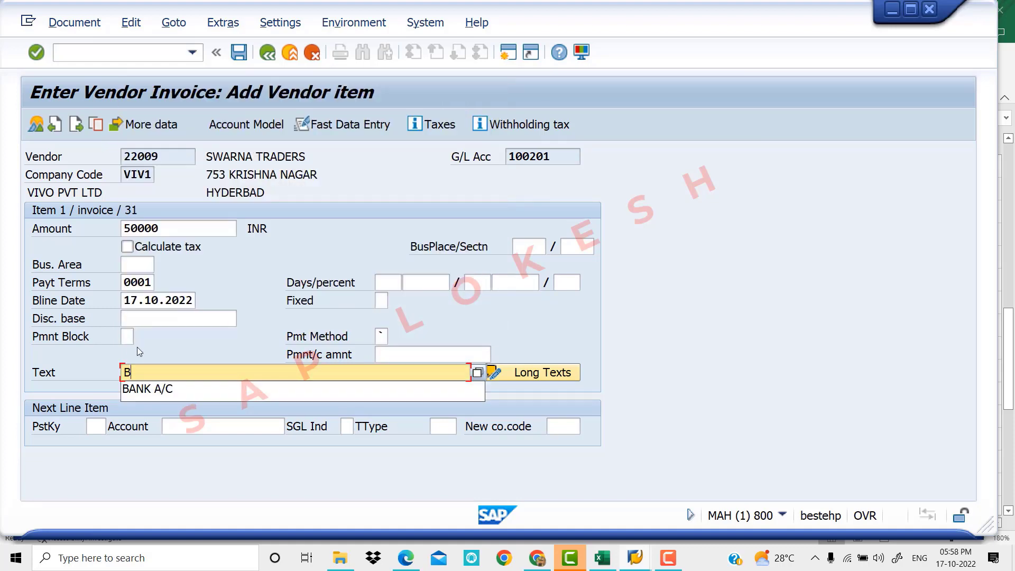
type("eing ")
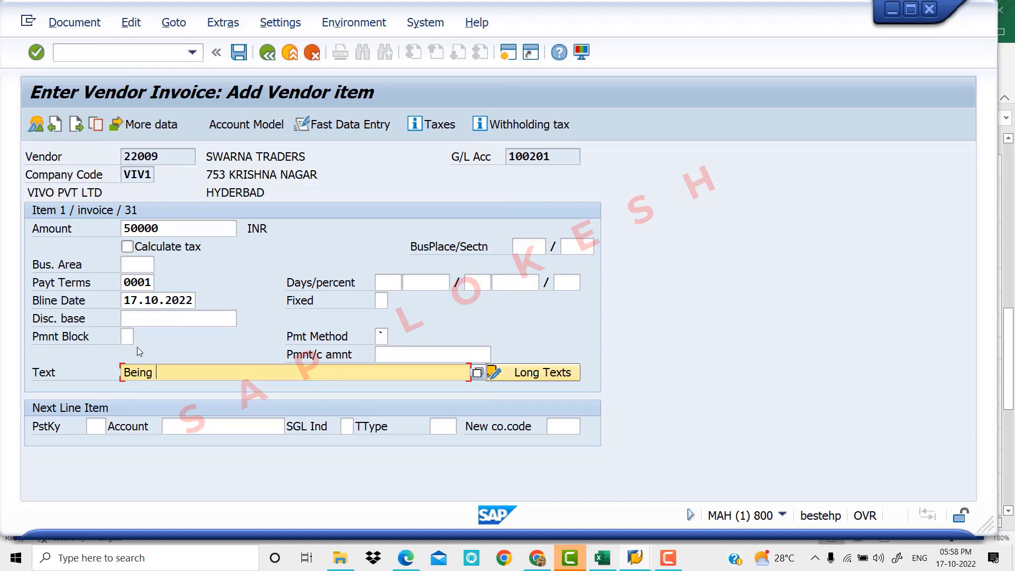
type("Asset Purchae")
key("BackSpace")
type("se")
- Choose posting key 70, Debit asset, for the next line item
left_click(94, 423)
left_click(114, 428)
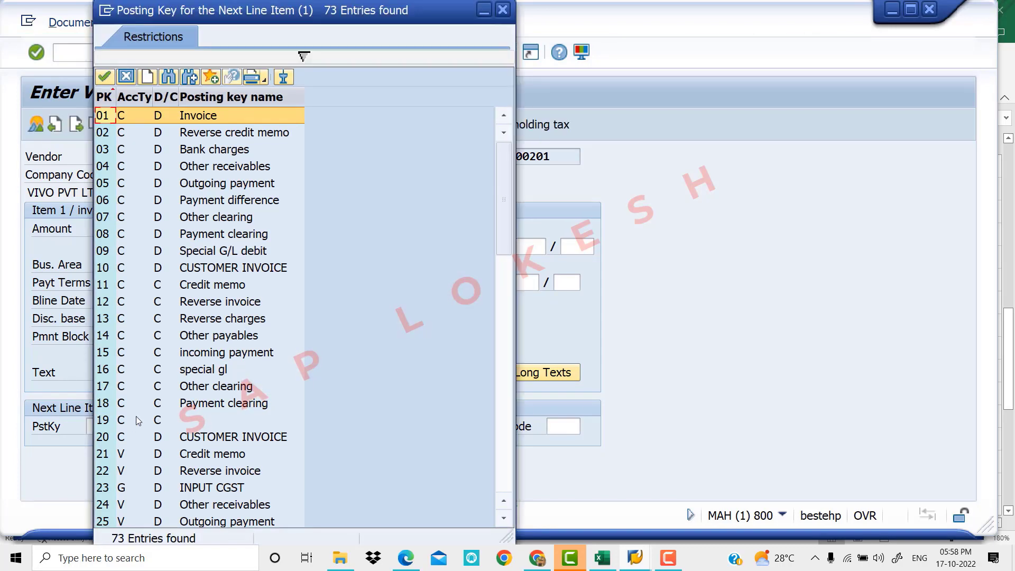
scroll(194, 374, "down", 10)
scroll(194, 374, "down", 3)
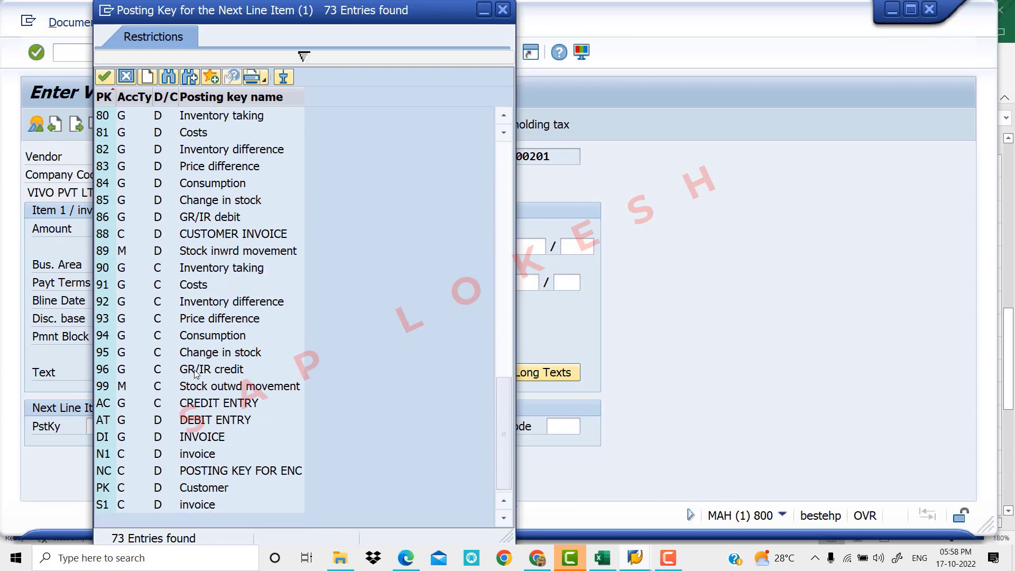
scroll(194, 369, "up", 6)
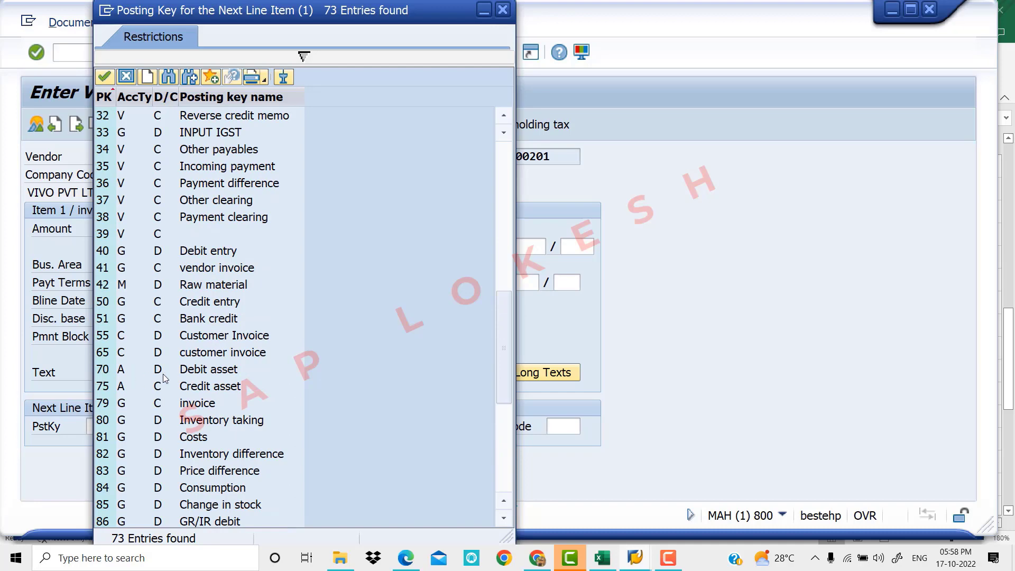
double_click(203, 373)
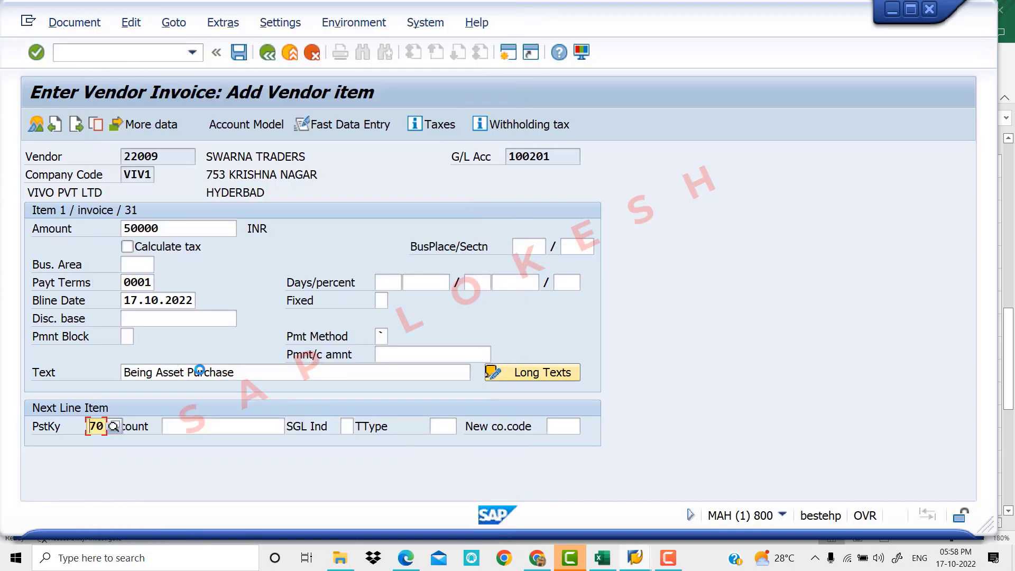
- Assign VIV1 asset 1-0, Manufacturing Machinery1, and transaction type 100, External asset acquisition, to the next line item and open the asset item
left_click(242, 422)
left_click(293, 426)
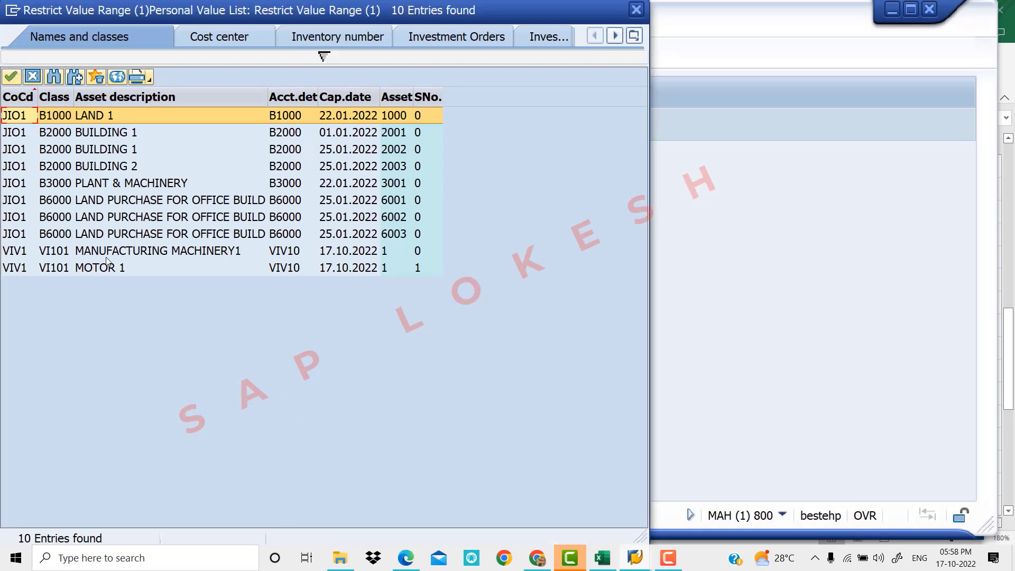
double_click(224, 255)
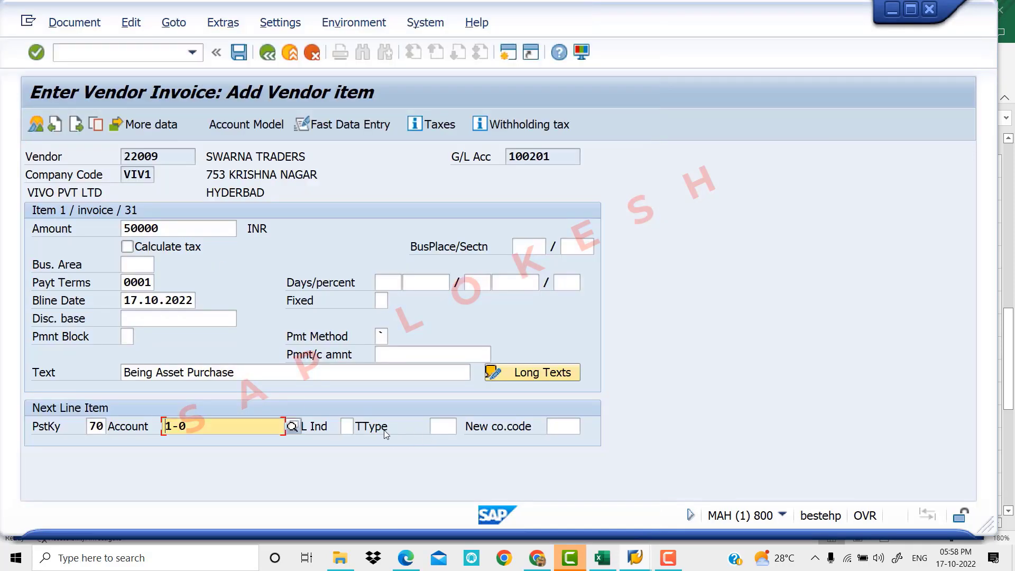
left_click(453, 426)
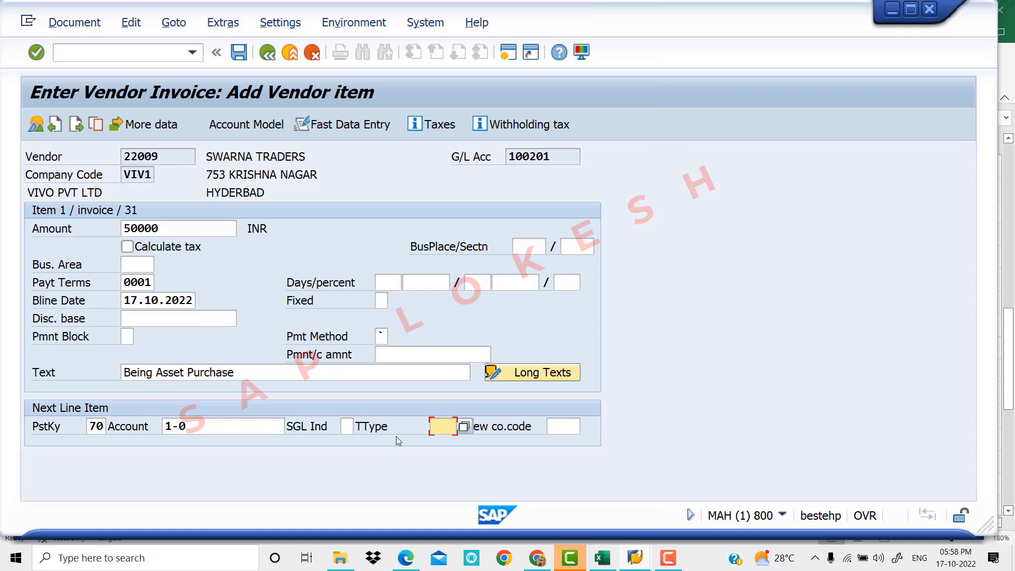
left_click(463, 426)
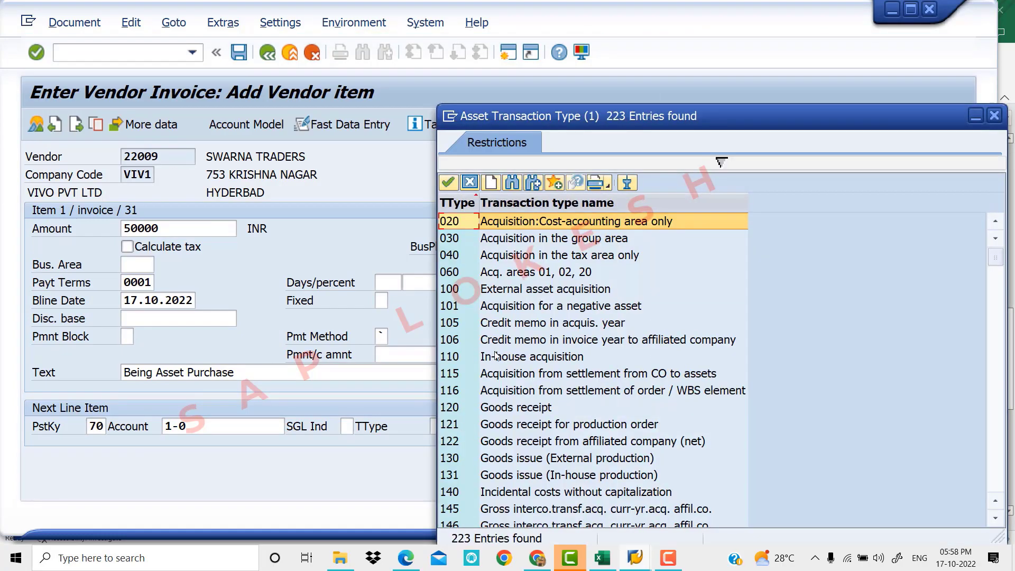
double_click(519, 293)
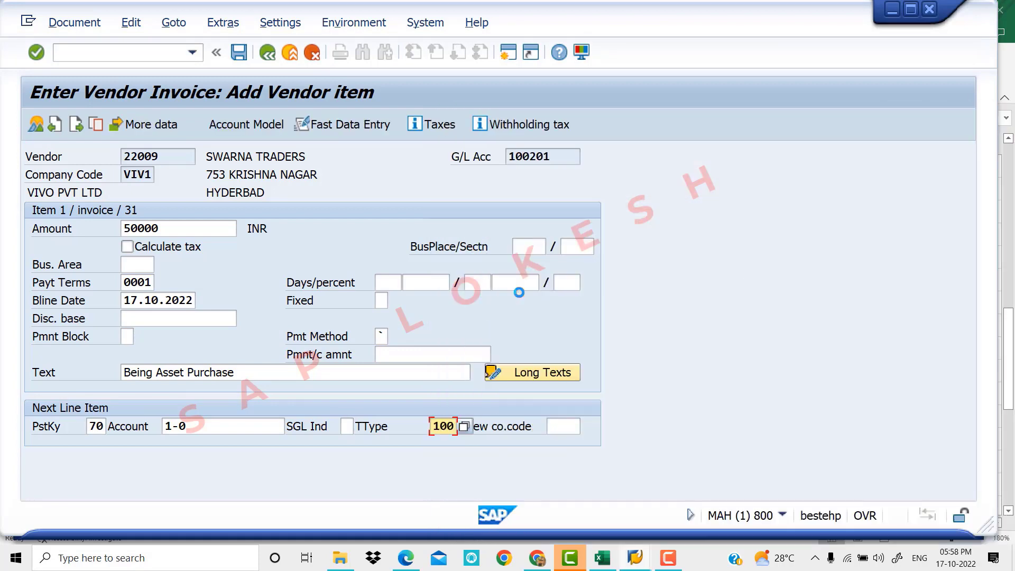
key("Return")
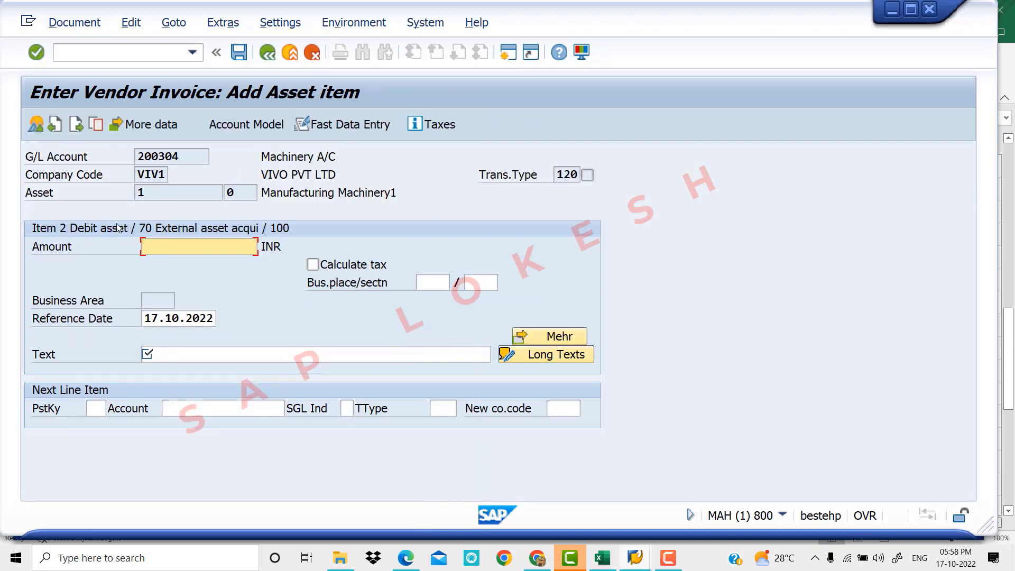
- Fill the asset item with amount * and text "Being Asset Purchase", post the document and return to SAP Easy Access
key("Return")
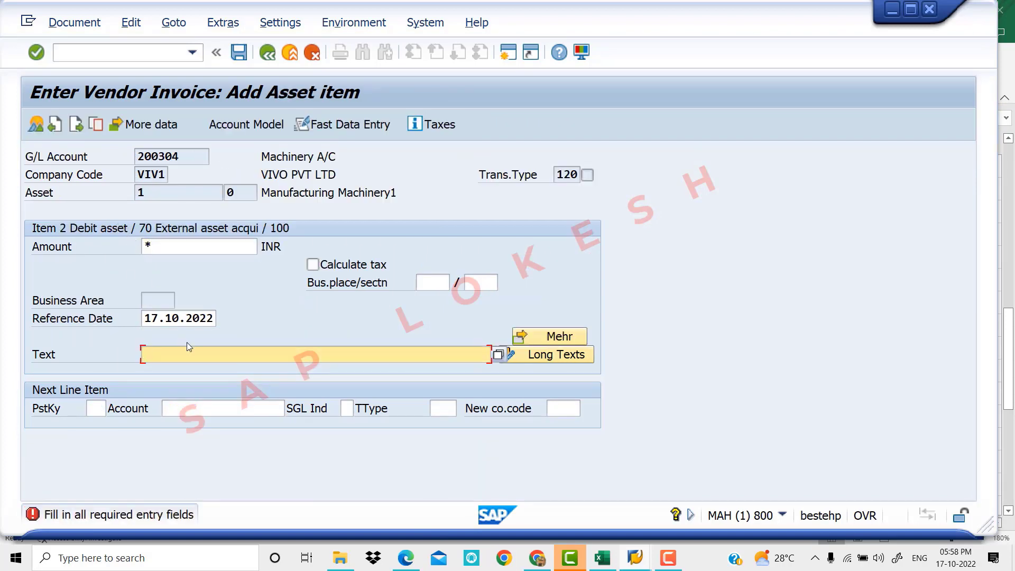
type("b")
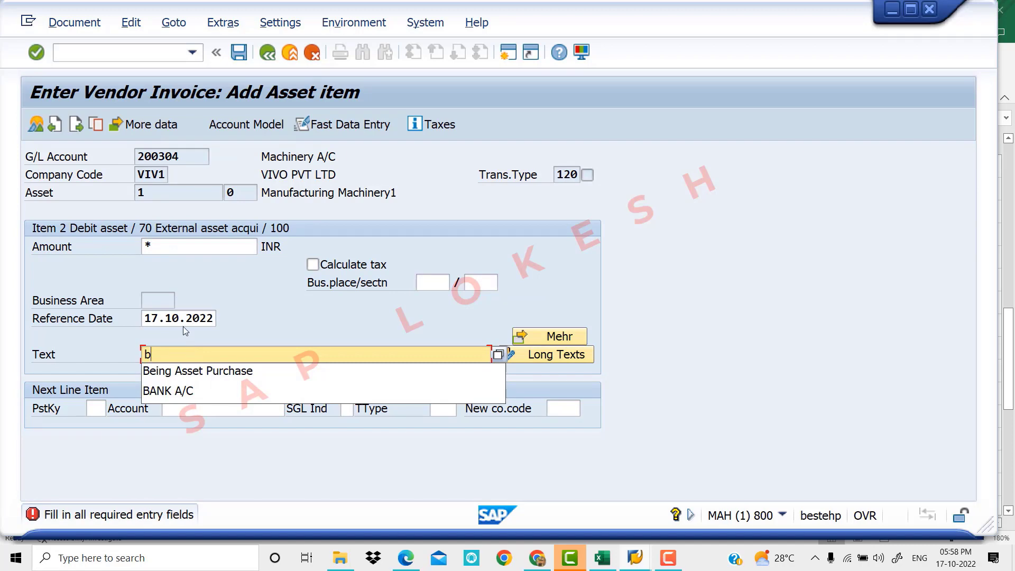
left_click(188, 371)
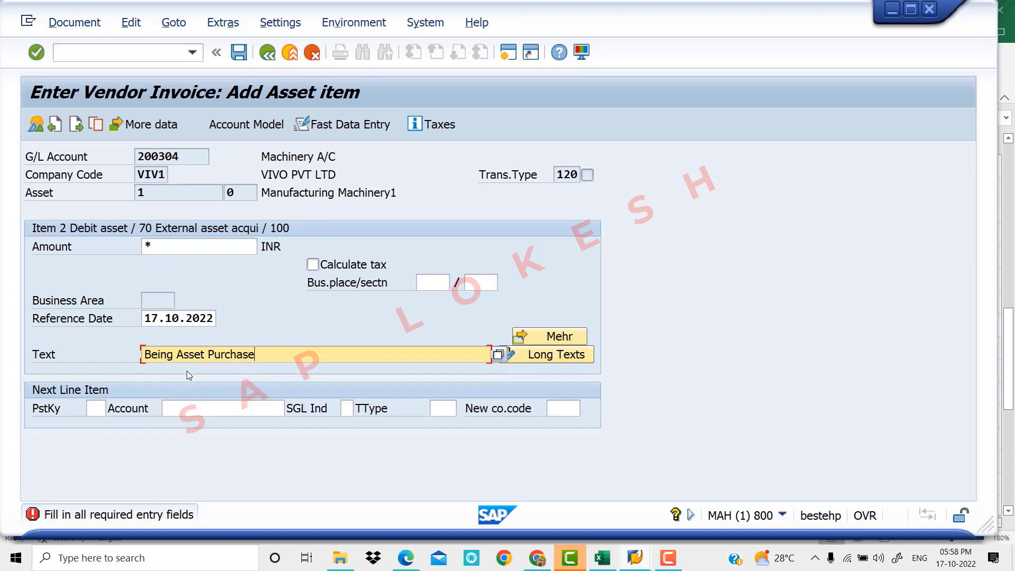
left_click(241, 55)
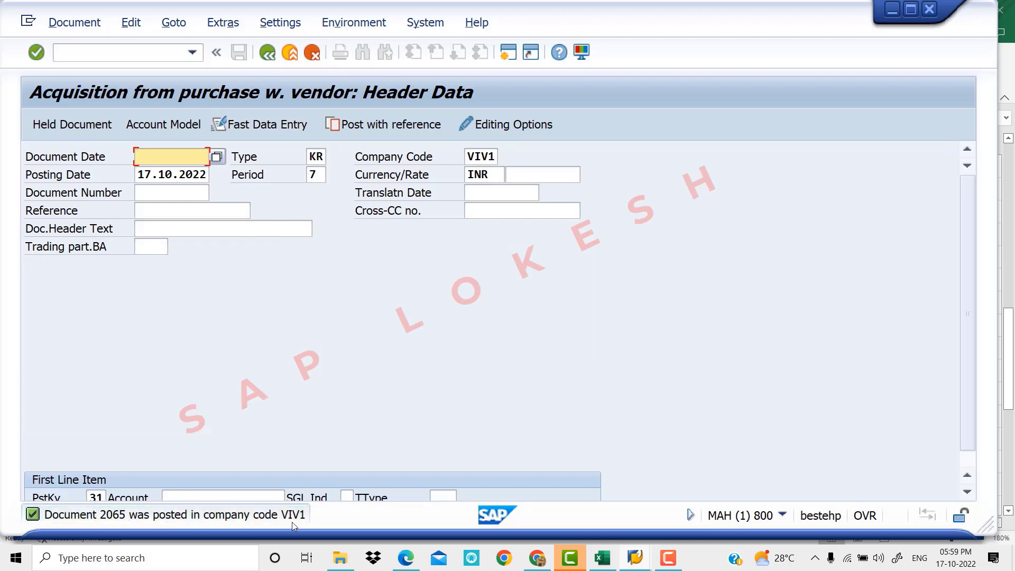
left_click(268, 52)
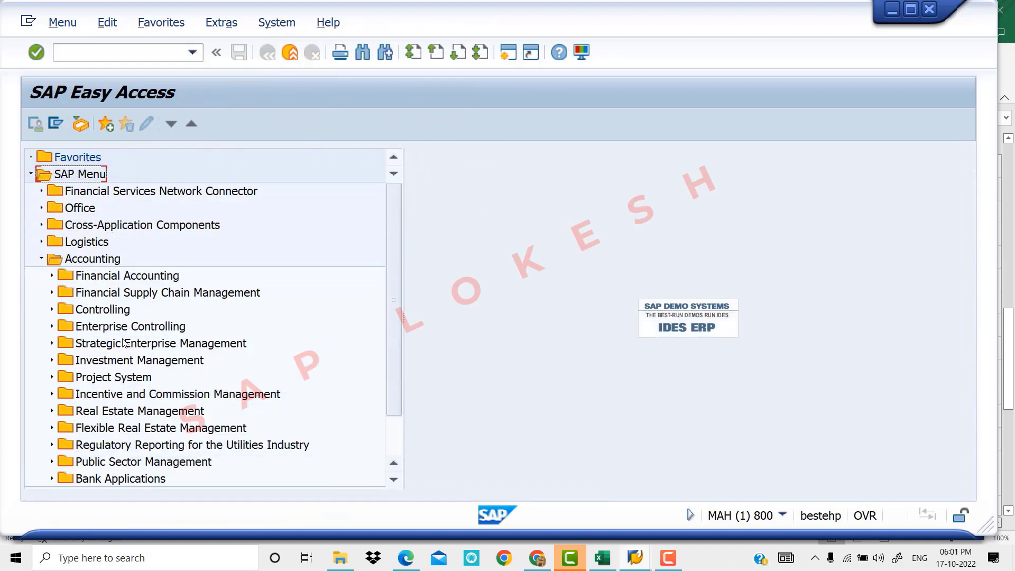
- Open AW01N - Asset Explorer under Financial Accounting > Fixed Assets > Information System > Reports on Asset Accounting > Individual Asset
left_click(52, 275)
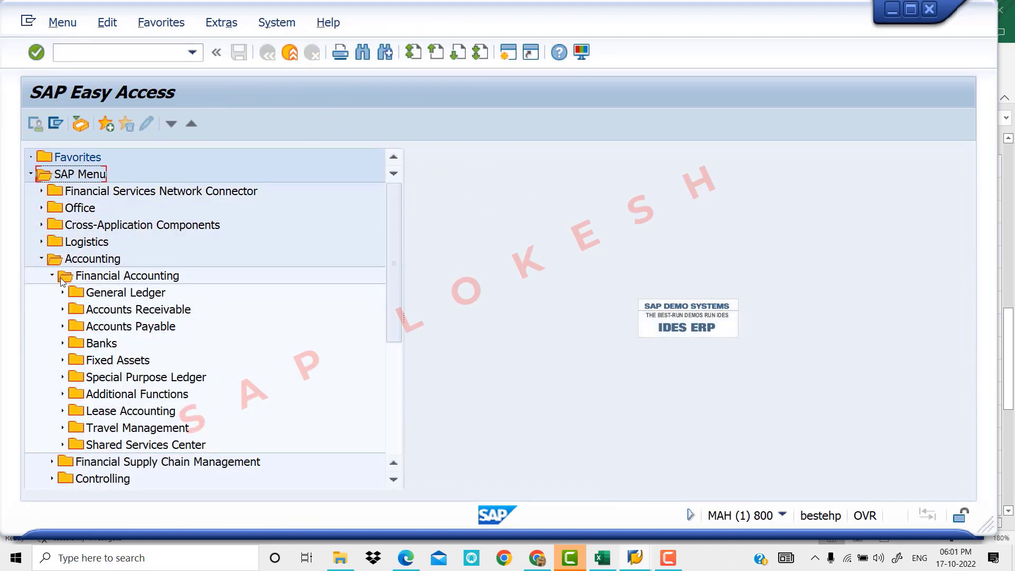
scroll(163, 336, "down", 1)
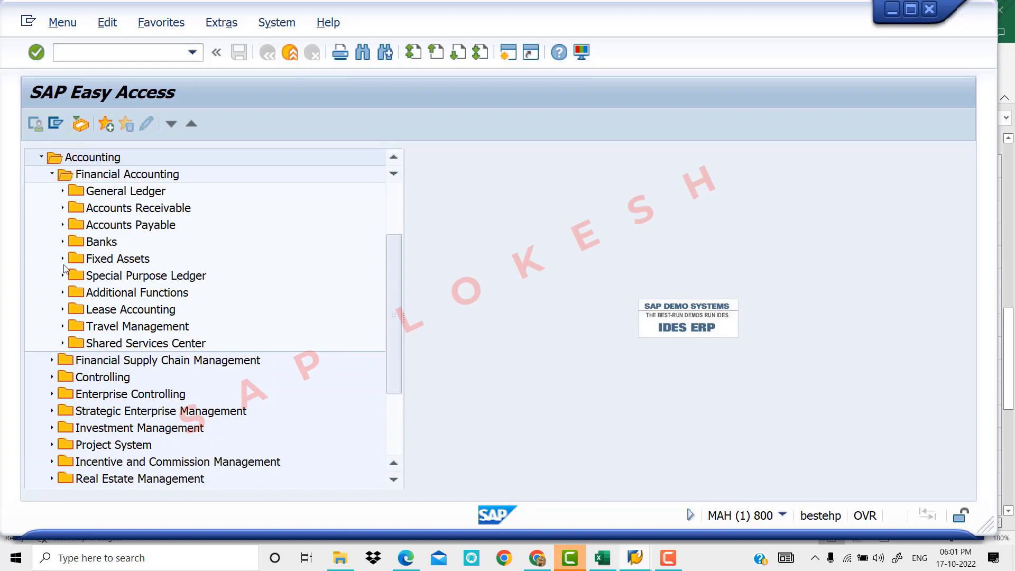
left_click(63, 259)
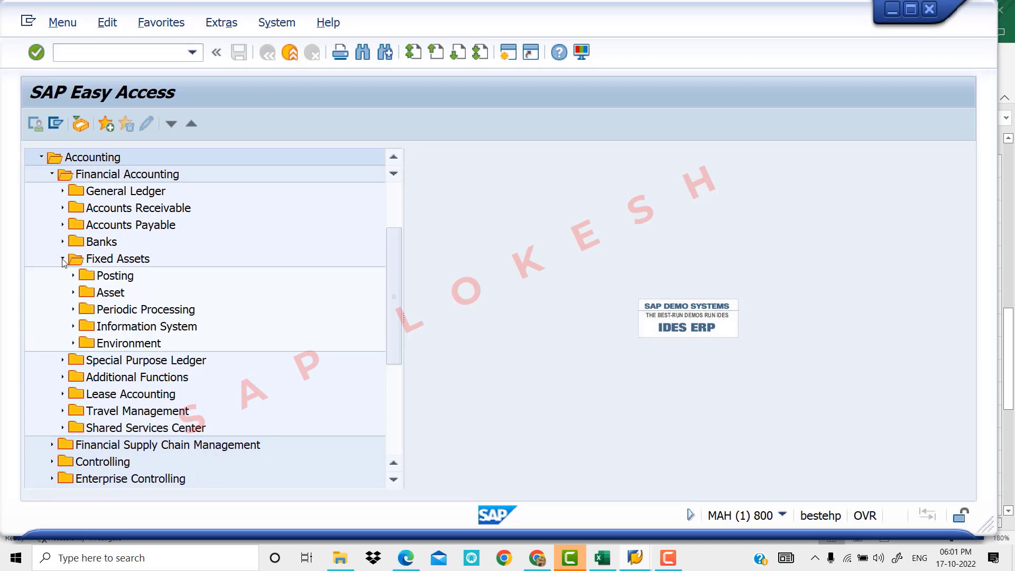
left_click(75, 327)
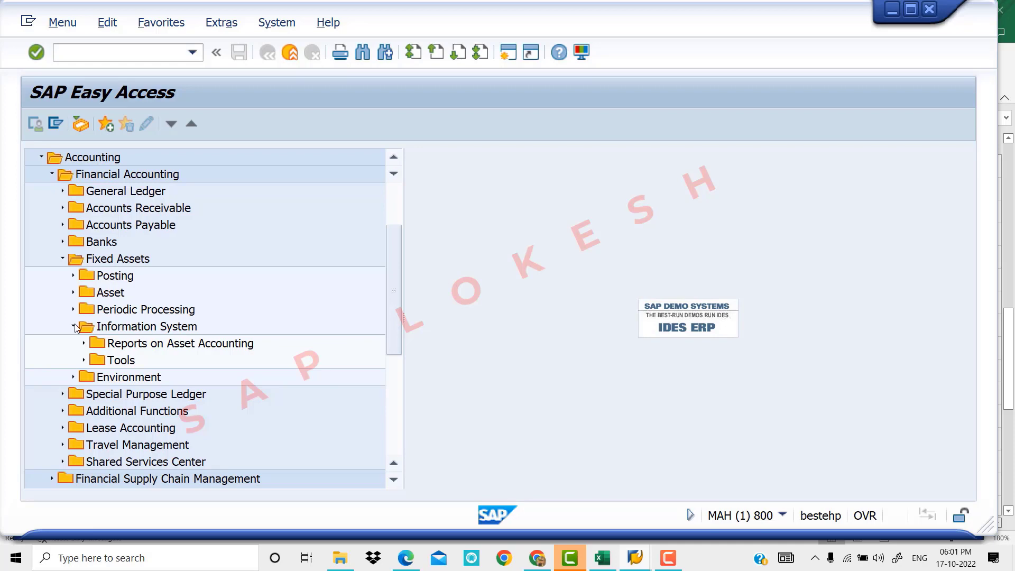
left_click(83, 361)
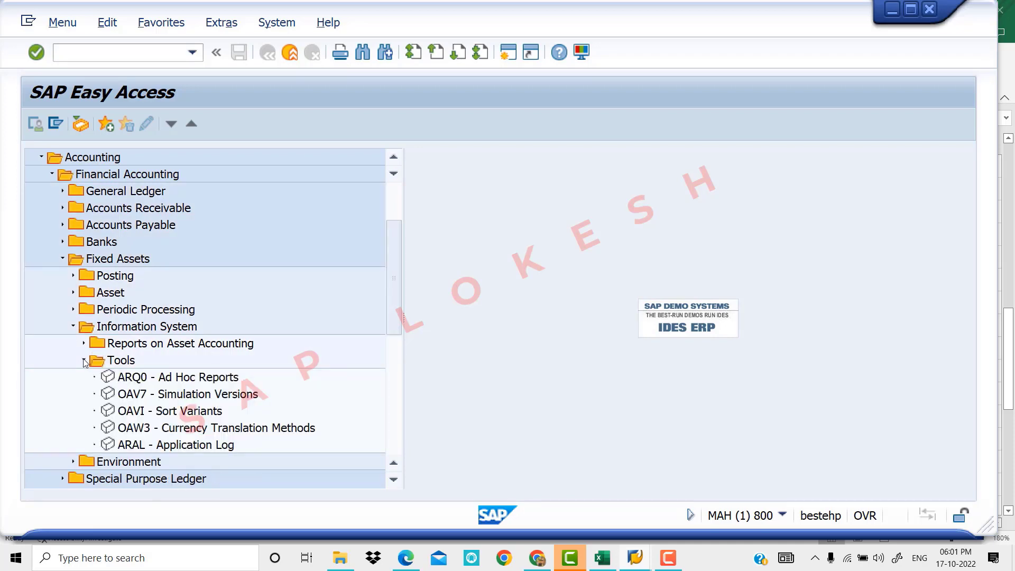
left_click(83, 361)
left_click(84, 344)
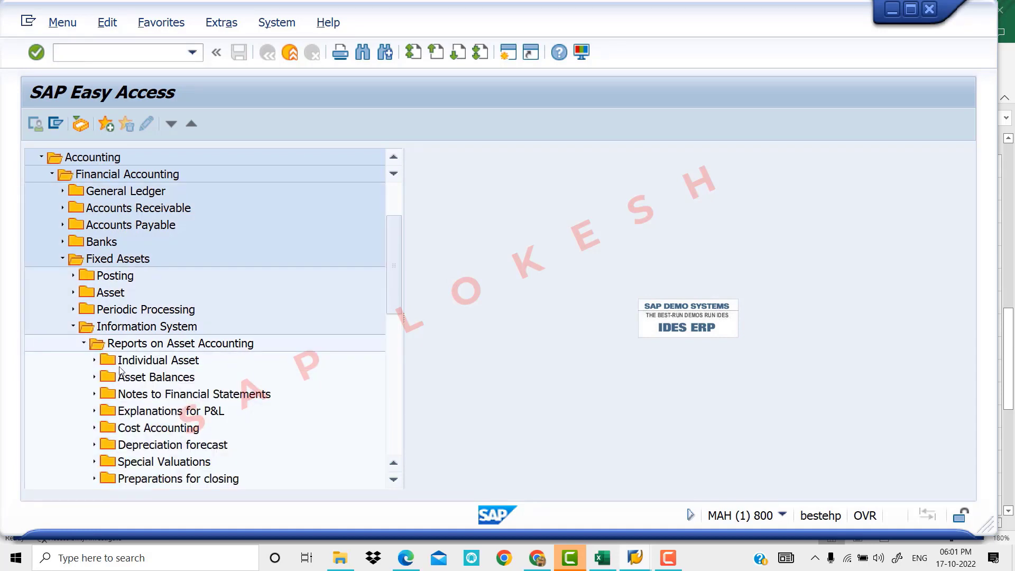
left_click(96, 361)
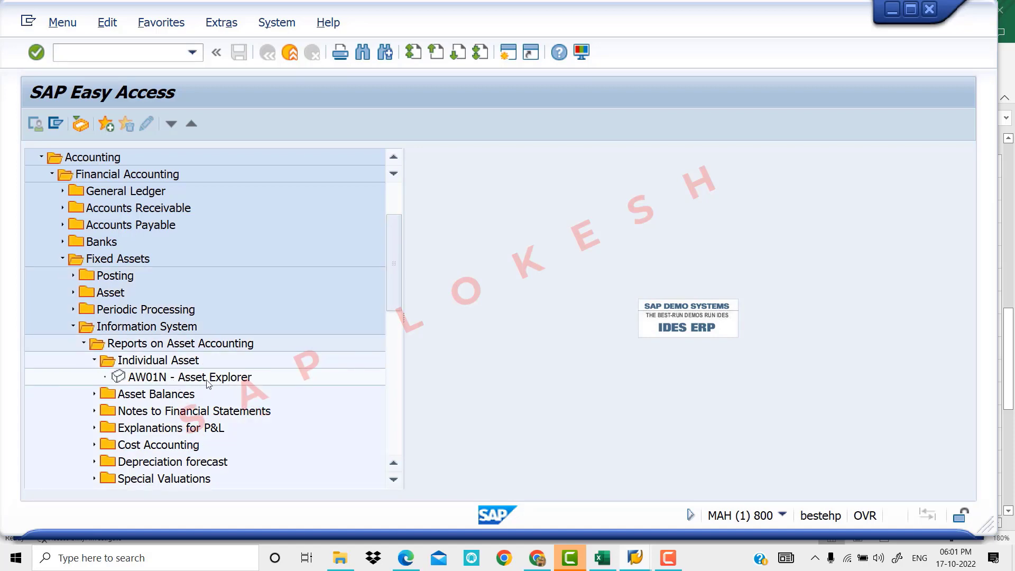
double_click(151, 378)
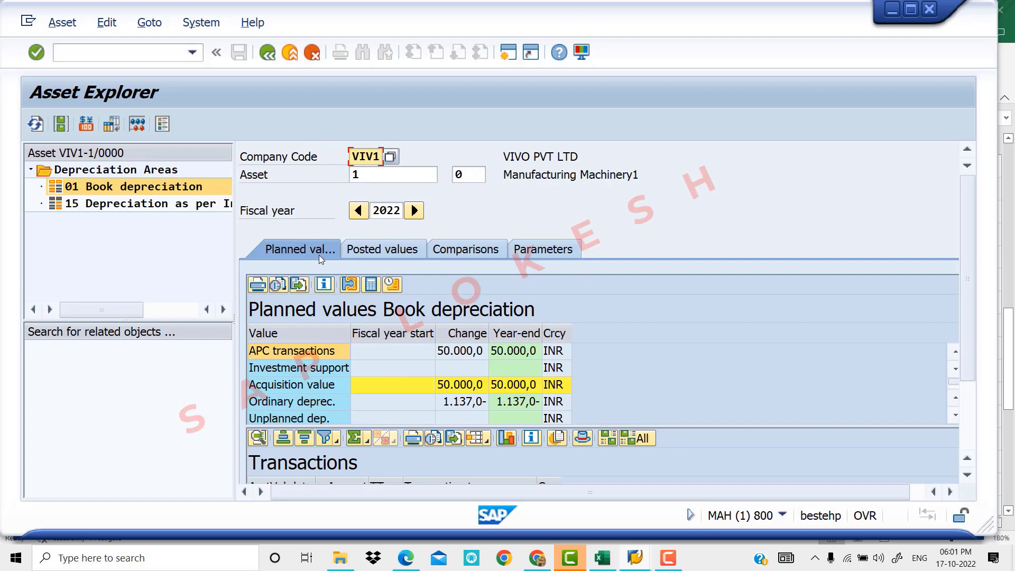
- Examine the asset's posted values for Book depreciation, including net book value and the posted/planned depreciation for each period
left_click(379, 251)
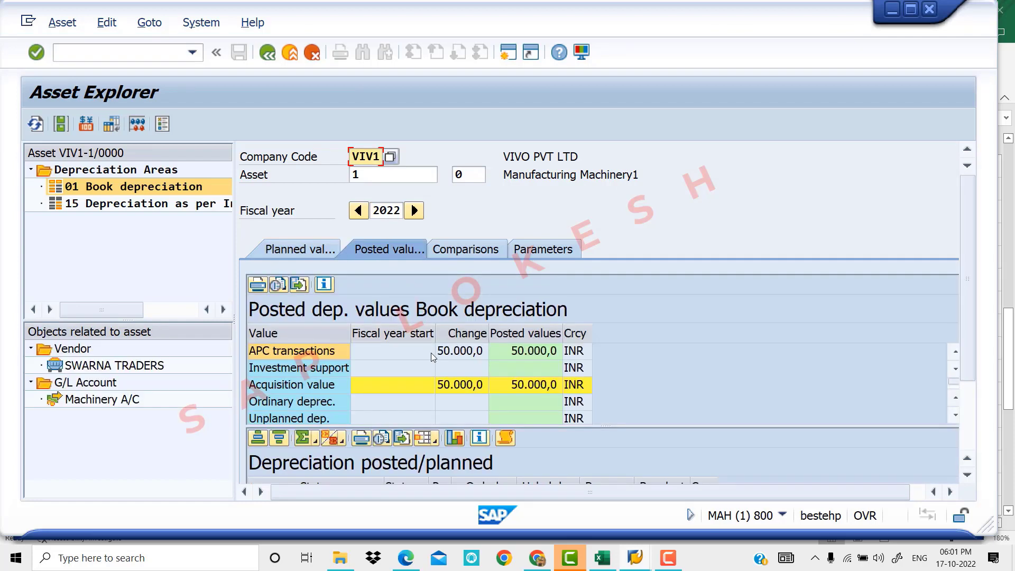
scroll(454, 394, "down", 2)
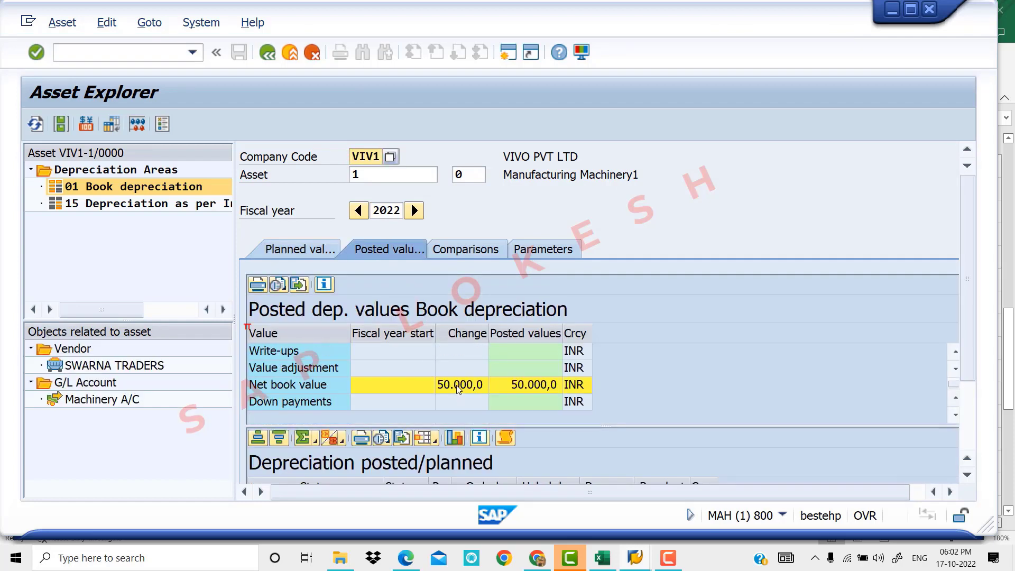
scroll(458, 388, "up", 2)
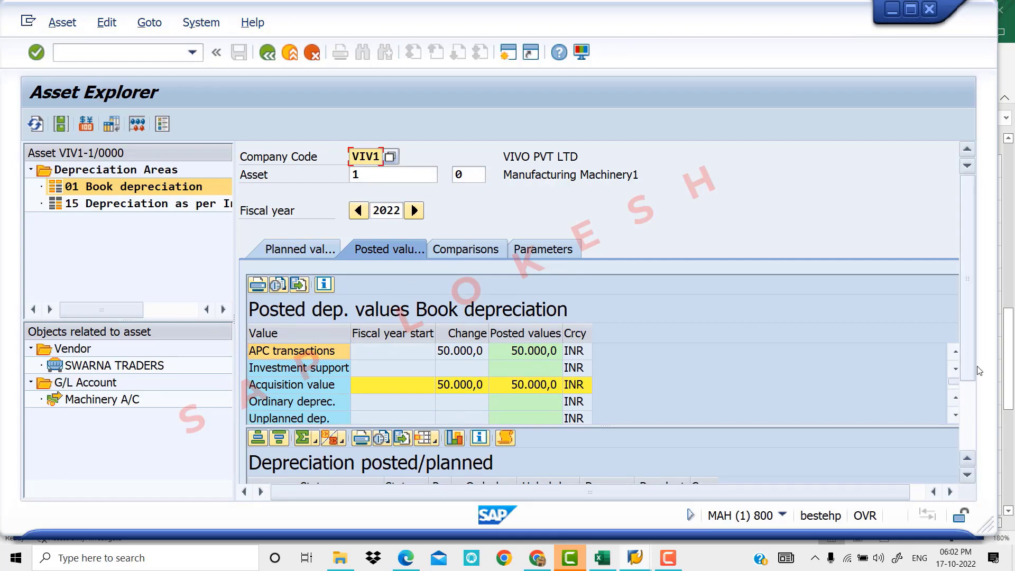
left_click_drag(968, 364, 971, 436)
scroll(434, 444, "down", 3)
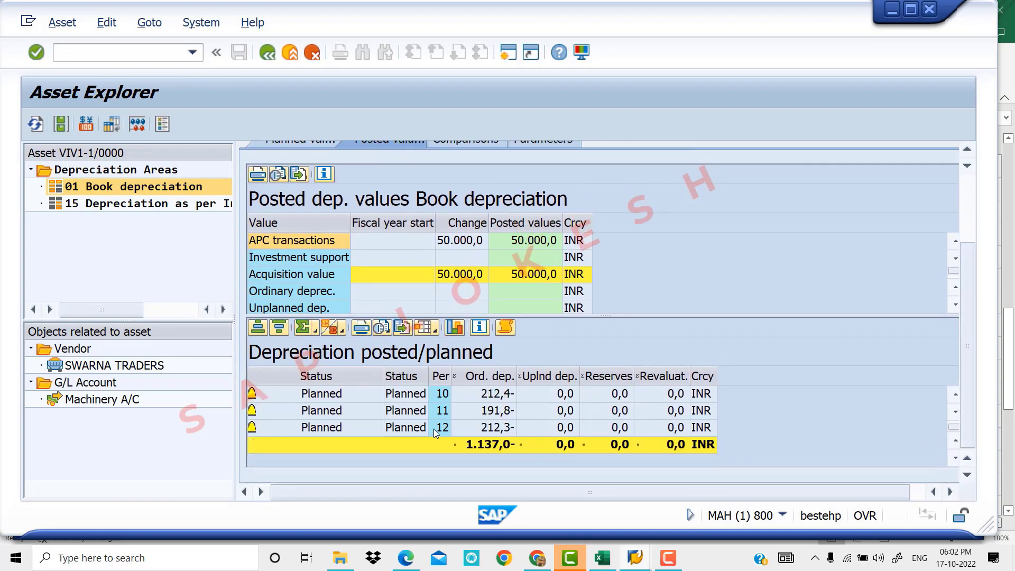
scroll(442, 427, "up", 1)
scroll(471, 417, "up", 2)
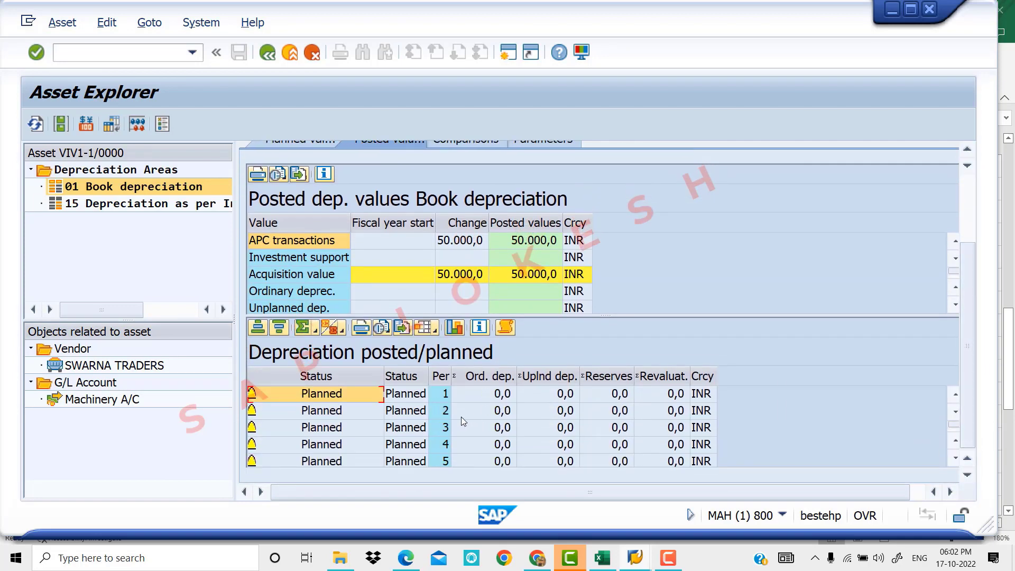
scroll(464, 416, "down", 1)
scroll(470, 424, "down", 1)
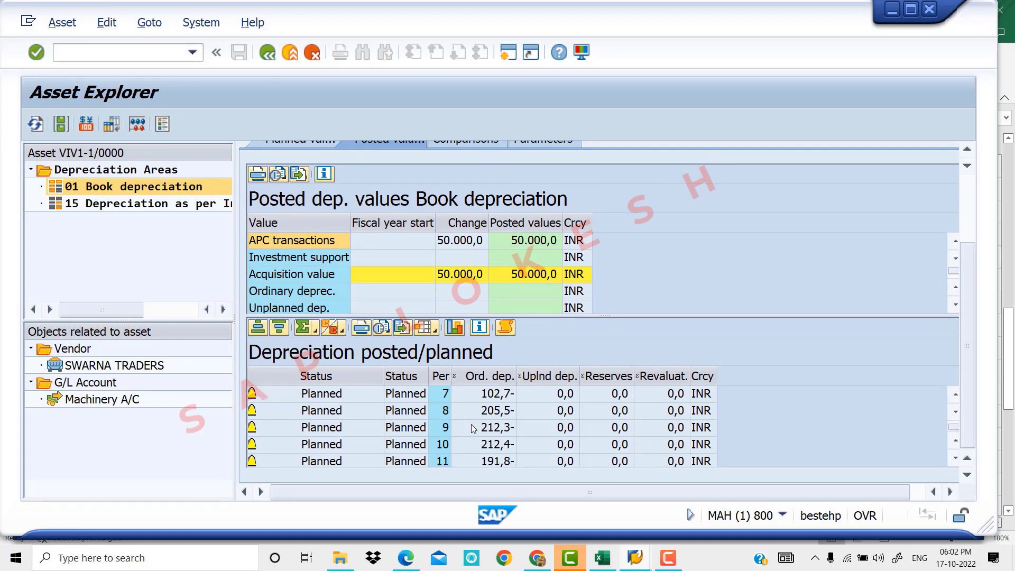
scroll(491, 414, "down", 1)
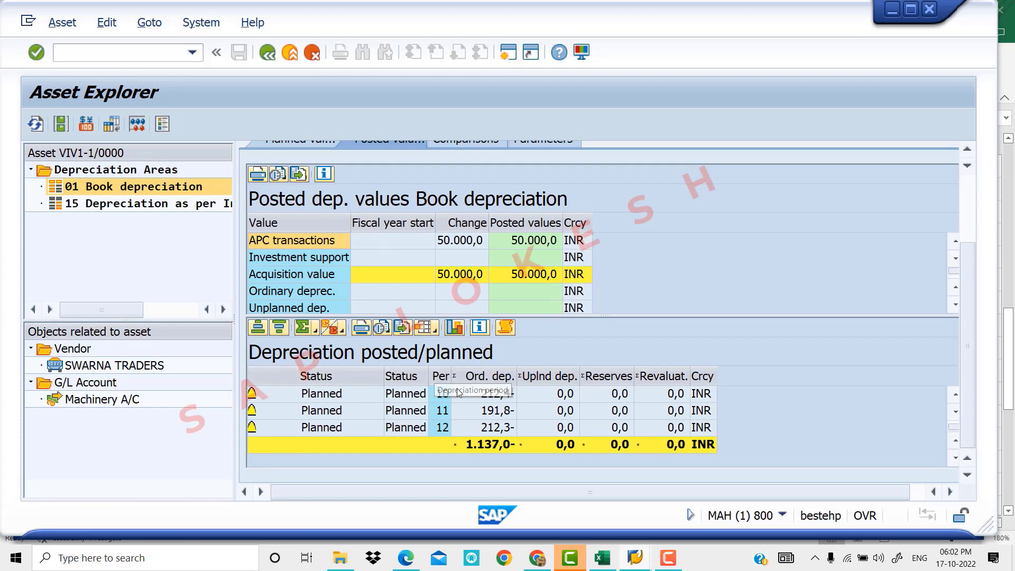
scroll(496, 413, "up", 3)
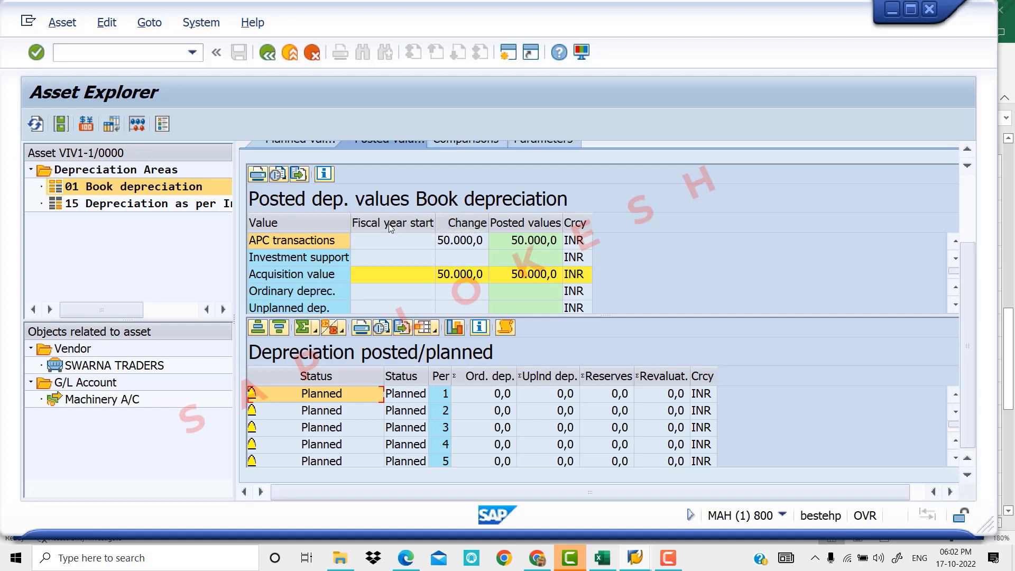
scroll(968, 323, "up", 3)
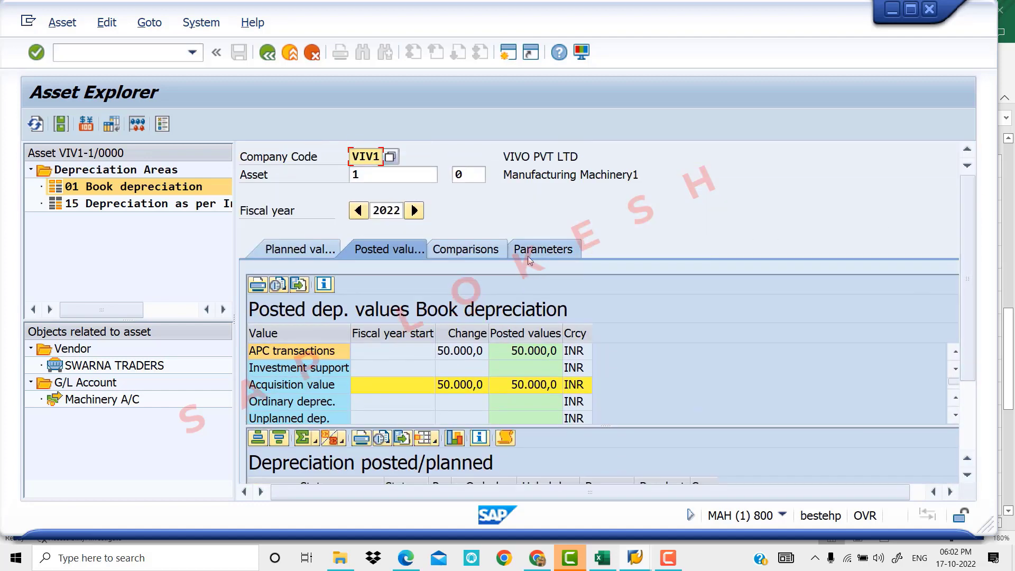
- Examine the year-by-year comparison of Book depreciation and net book value from 2022 to 2032
left_click(470, 250)
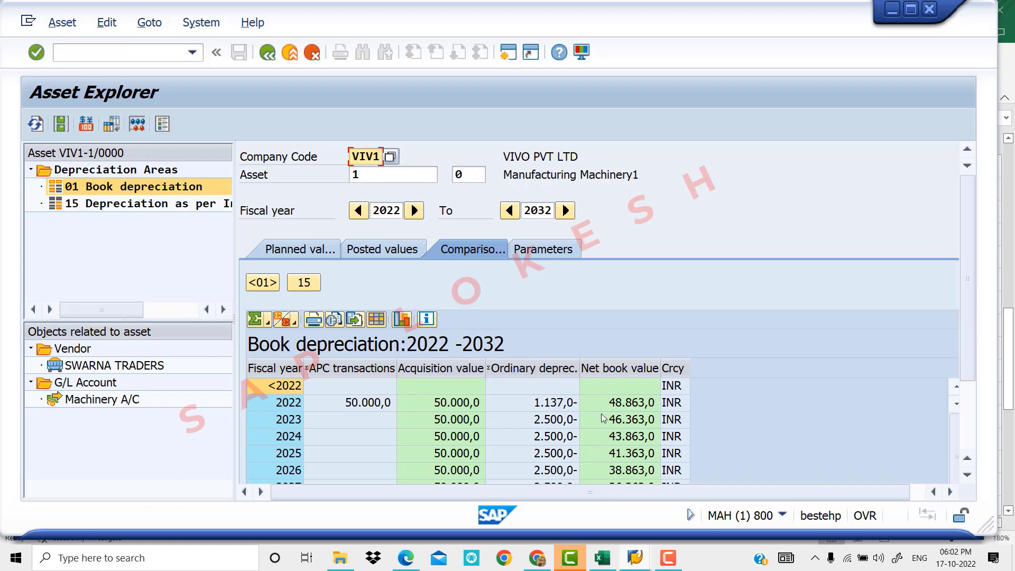
scroll(565, 425, "down", 1)
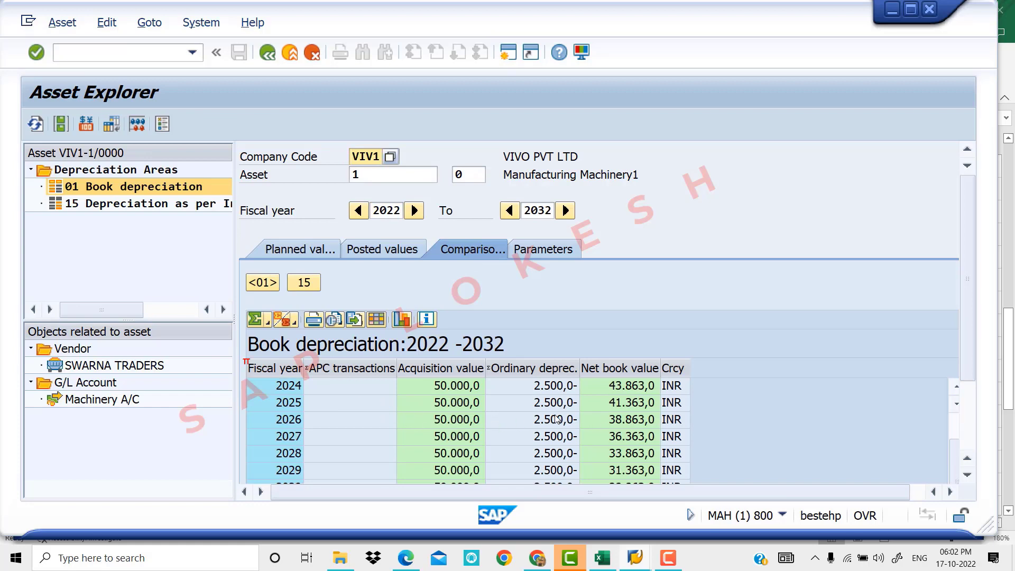
scroll(557, 419, "up", 1)
scroll(556, 419, "down", 1)
scroll(556, 419, "up", 1)
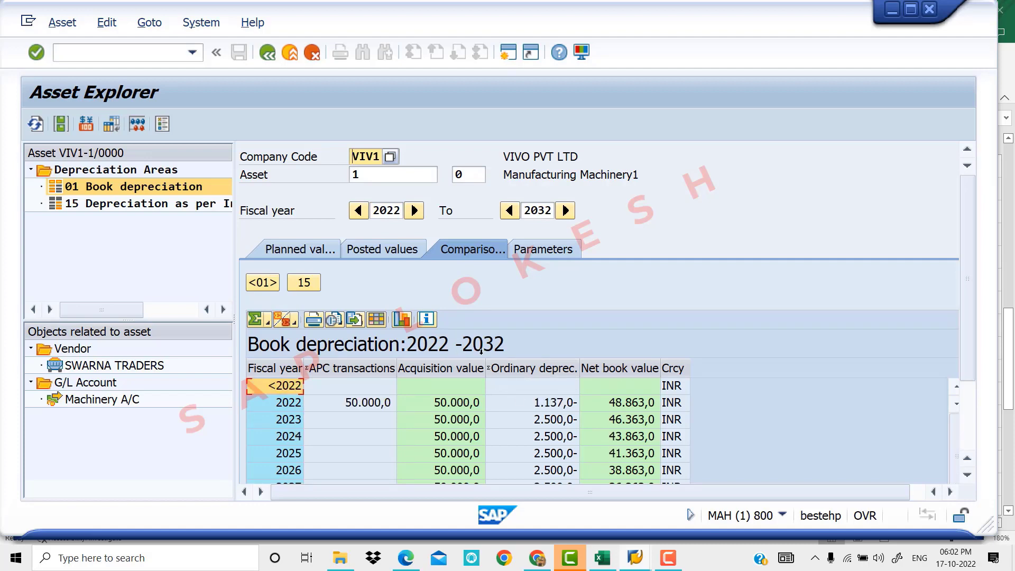
- Review the asset's depreciation parameters, including depreciation key, useful life, start of calculation and scrap value
left_click(556, 252)
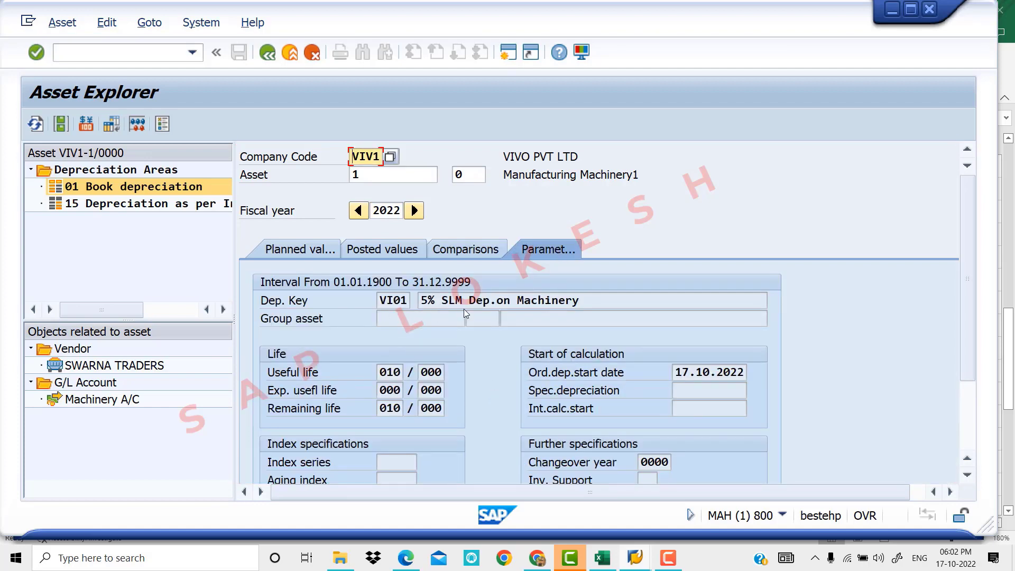
scroll(563, 398, "down", 5)
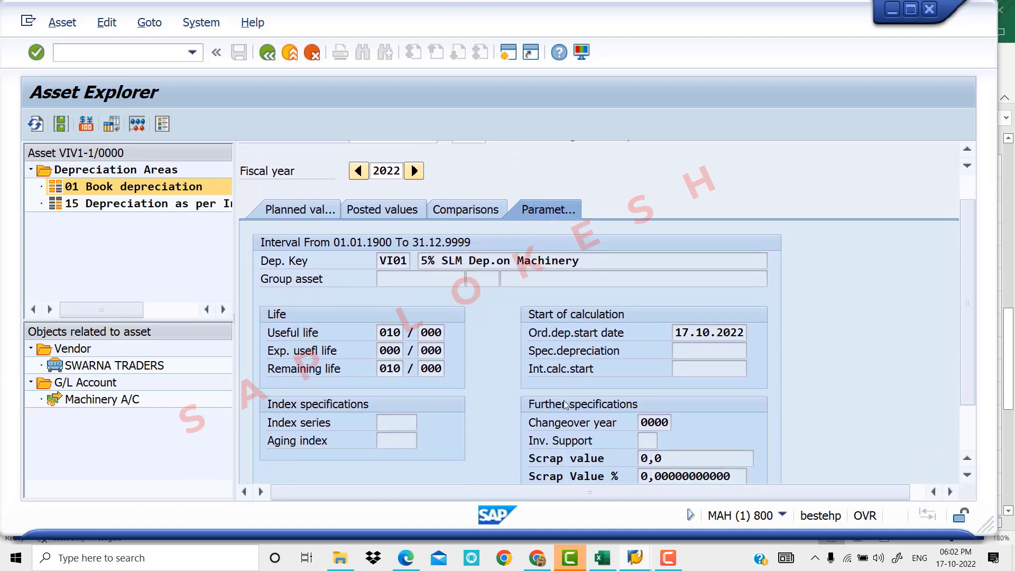
scroll(561, 398, "up", 2)
scroll(561, 398, "up", 3)
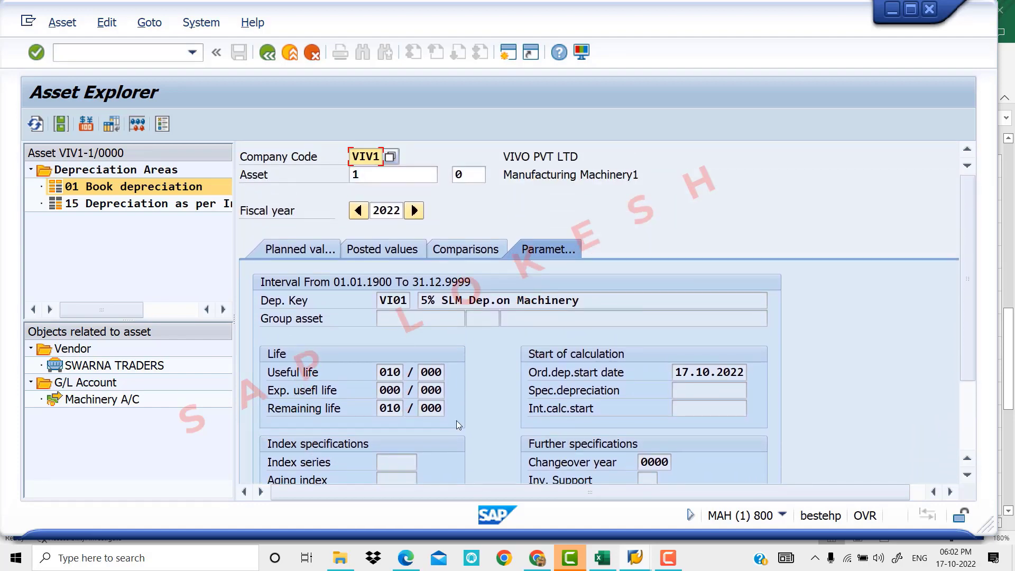
- Revisit the comparison and posted values, ending on the asset's planned values for Book depreciation
left_click(449, 251)
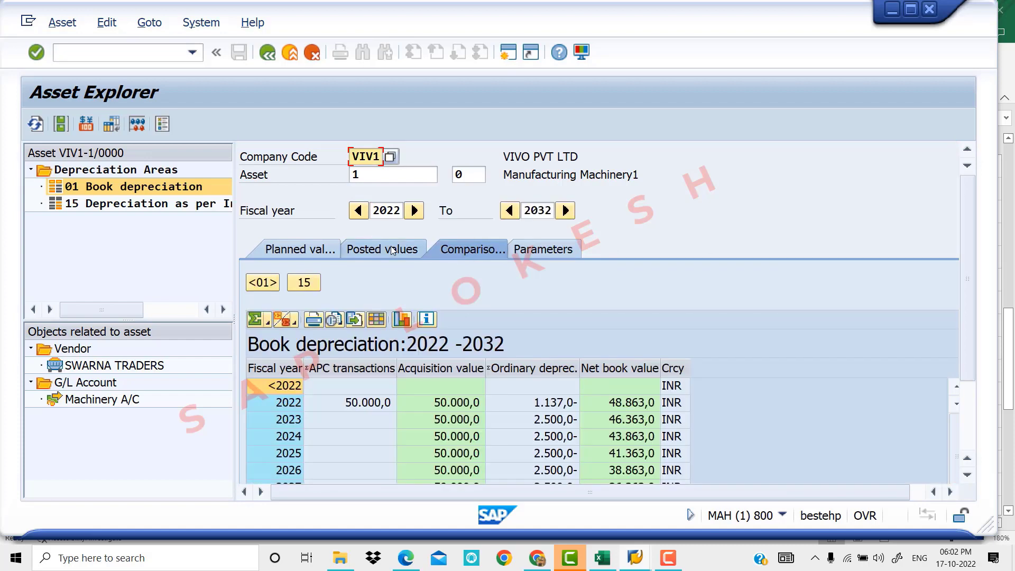
left_click(392, 251)
left_click(313, 250)
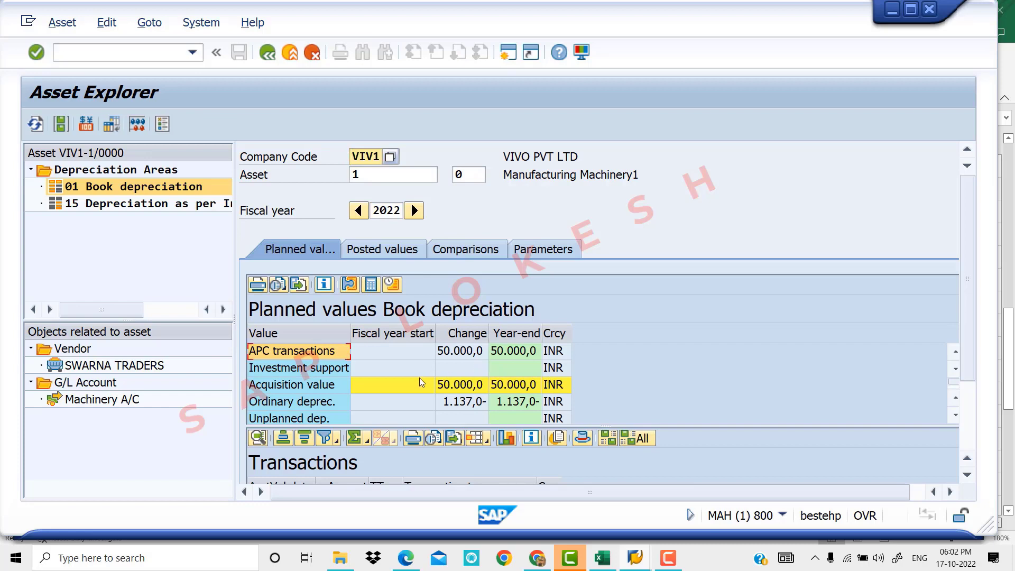
- Leave Asset Explorer and return to the SAP Easy Access menu
left_click(127, 51)
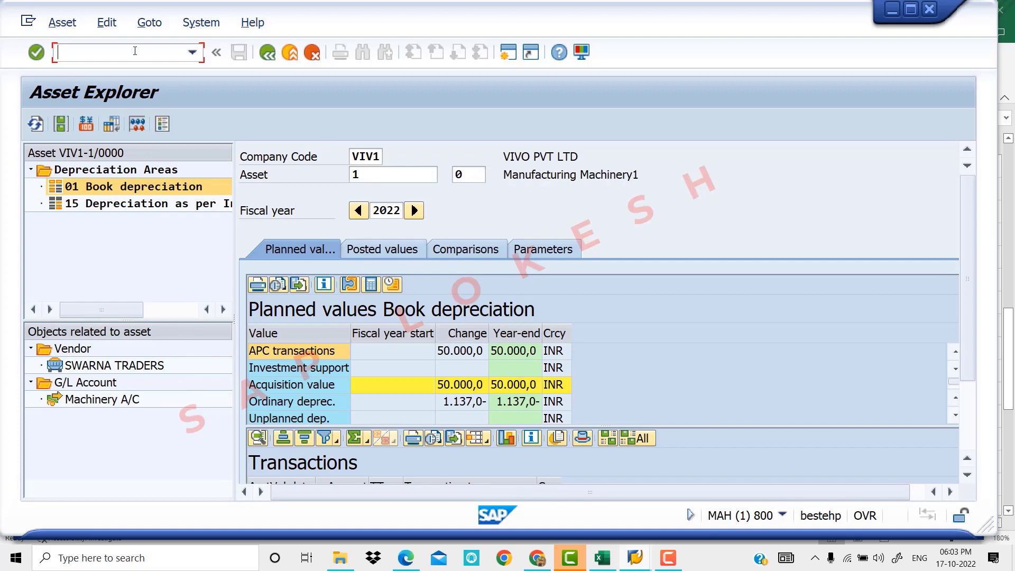
type("n")
key("Return")
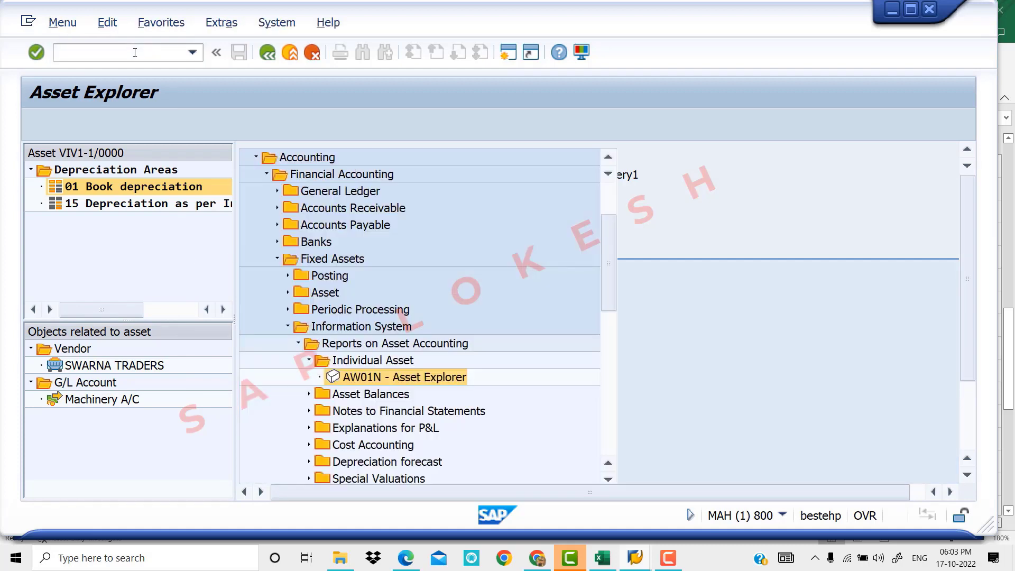
- Switch to the With Holding Tax workbook in Excel and review the ASSET Accounting Configuration checklist from PART-1 to PART-4
left_click(596, 566)
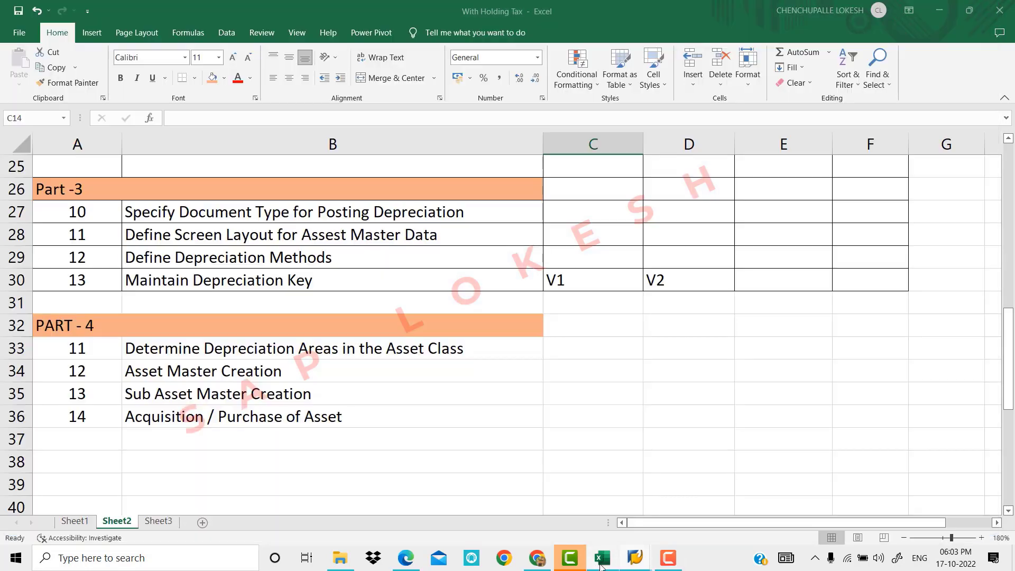
scroll(397, 366, "up", 8)
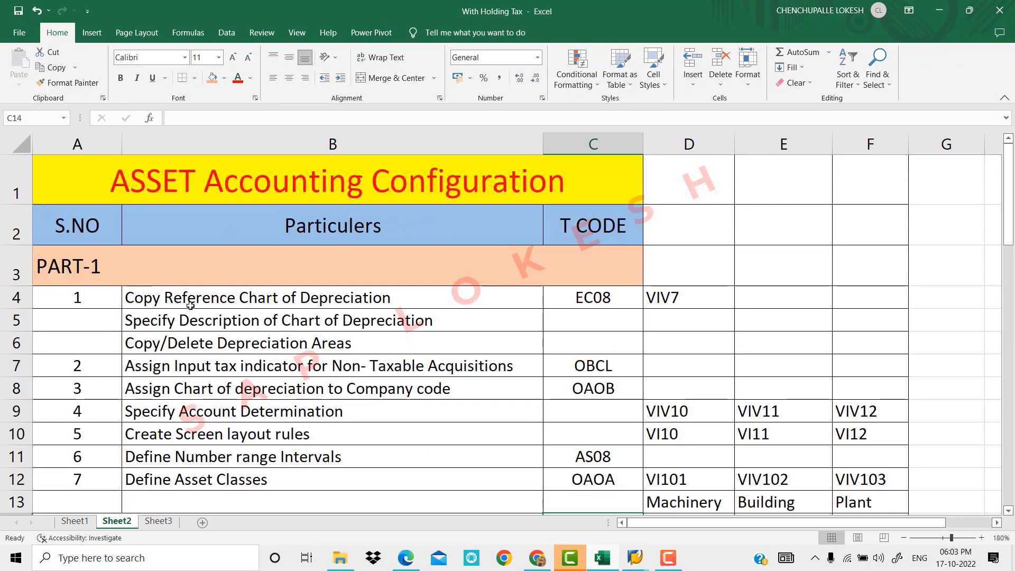
scroll(180, 306, "down", 11)
scroll(200, 299, "up", 3)
scroll(199, 299, "up", 4)
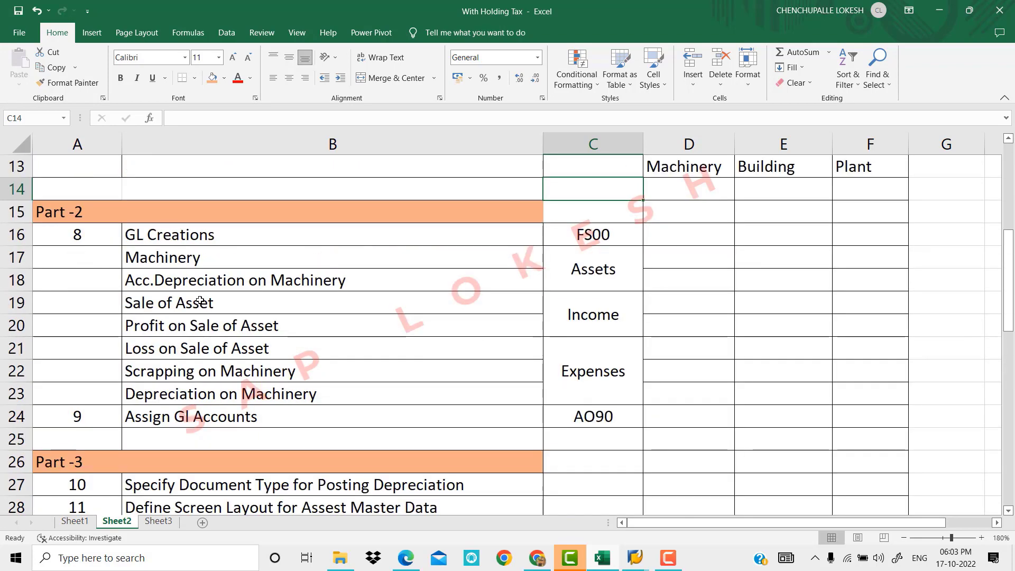
scroll(199, 299, "down", 4)
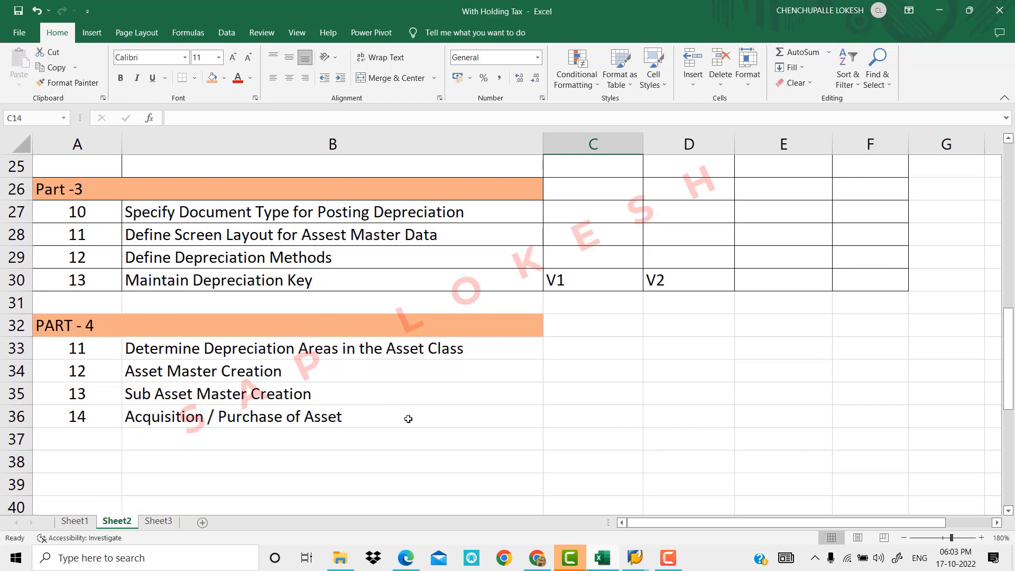
scroll(409, 418, "up", 6)
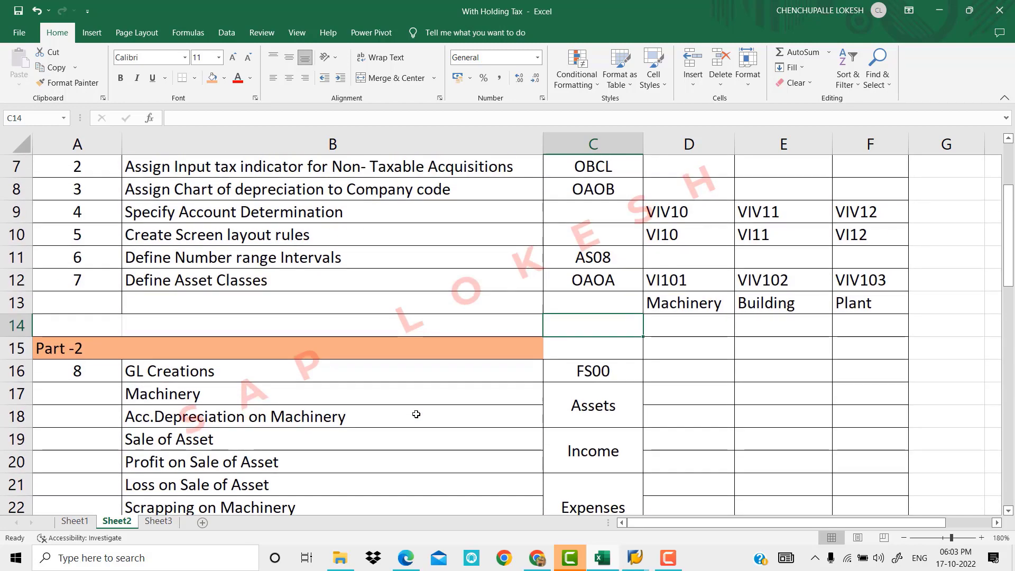
scroll(418, 413, "up", 2)
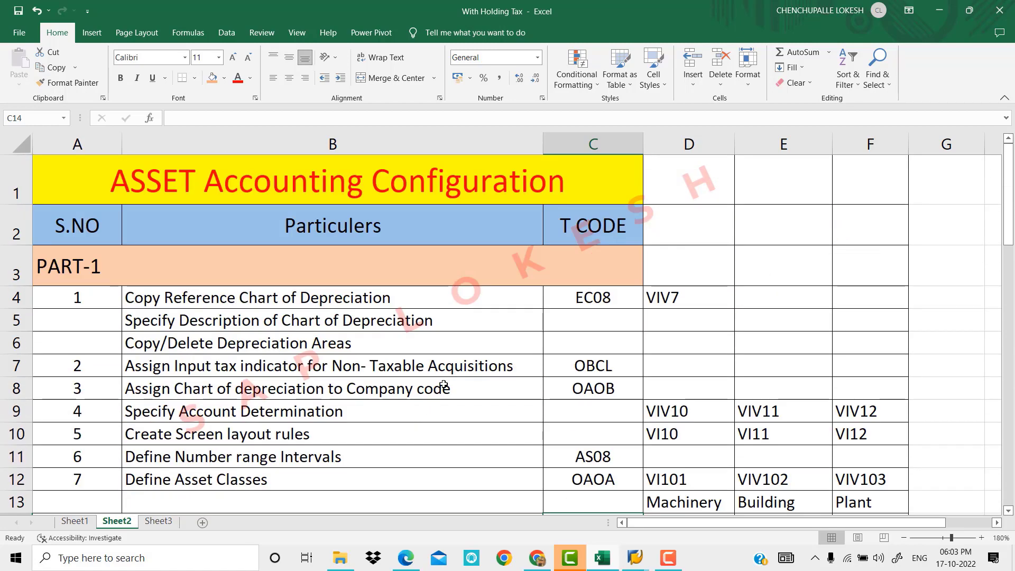
- Switch to Chrome to show the training provider's YouTube channel page
left_click(537, 558)
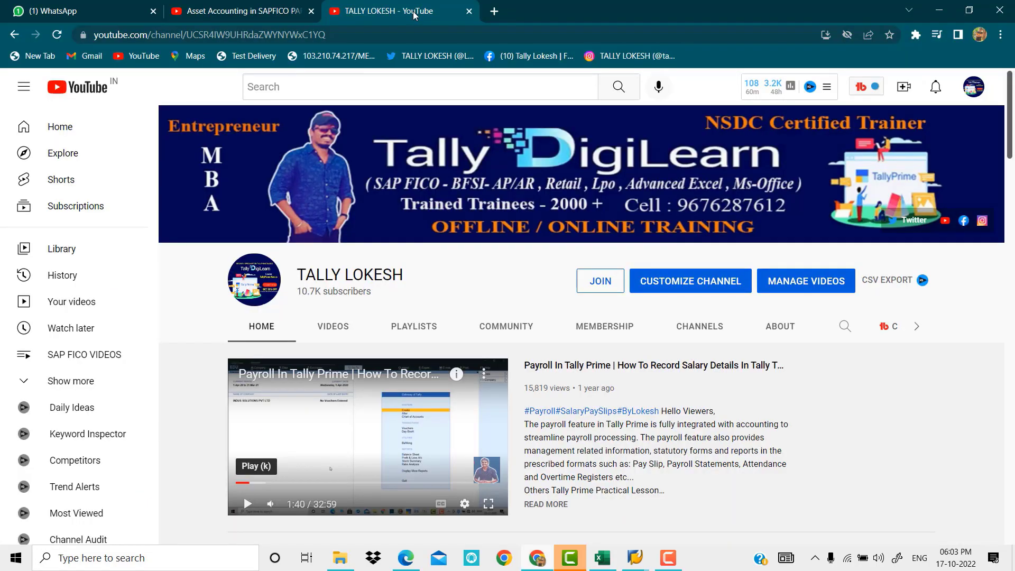